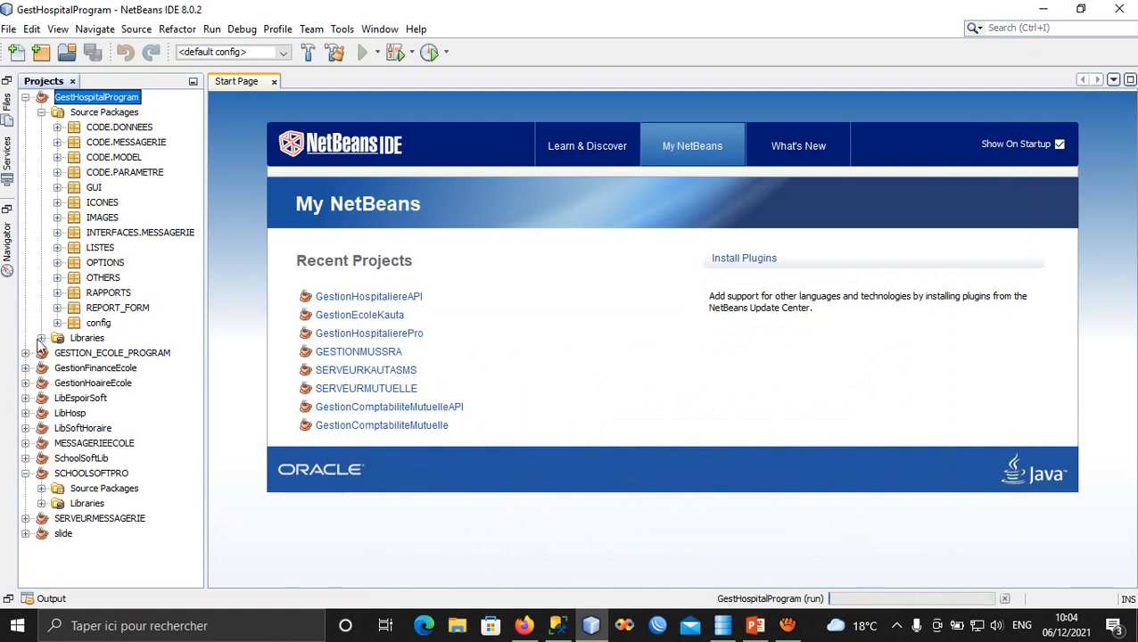
Collapse the SCHOOLSOFTPRO project tree and minimize the Projects panel so the Start Page fills NetBeans.
{"action": "left_click", "coordinate": [25, 474]}
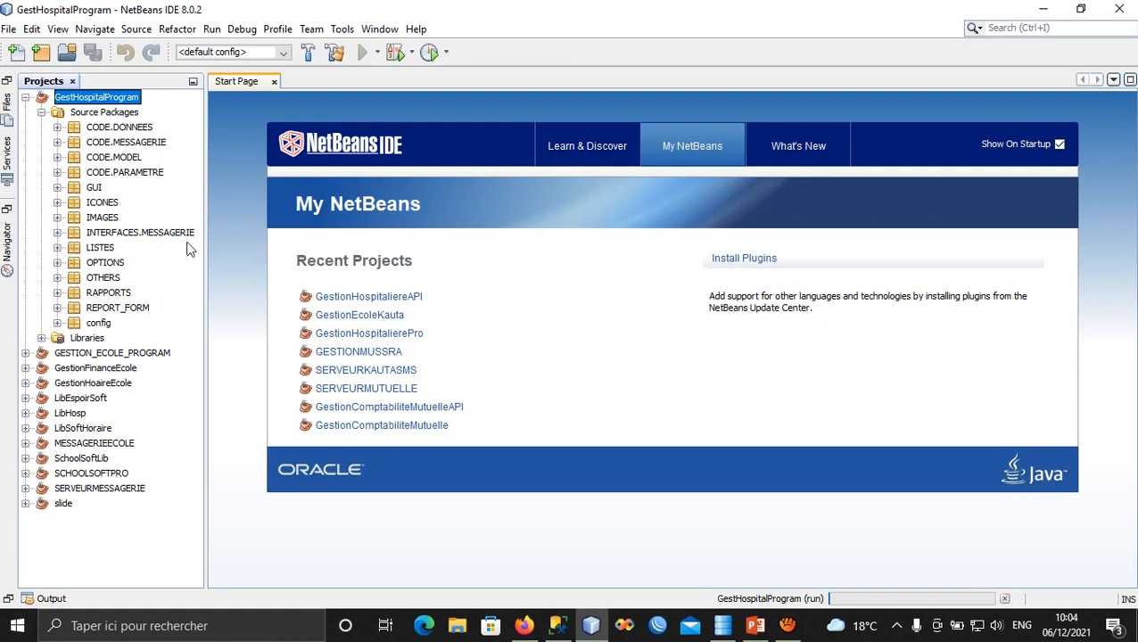
{"action": "left_click", "coordinate": [192, 81]}
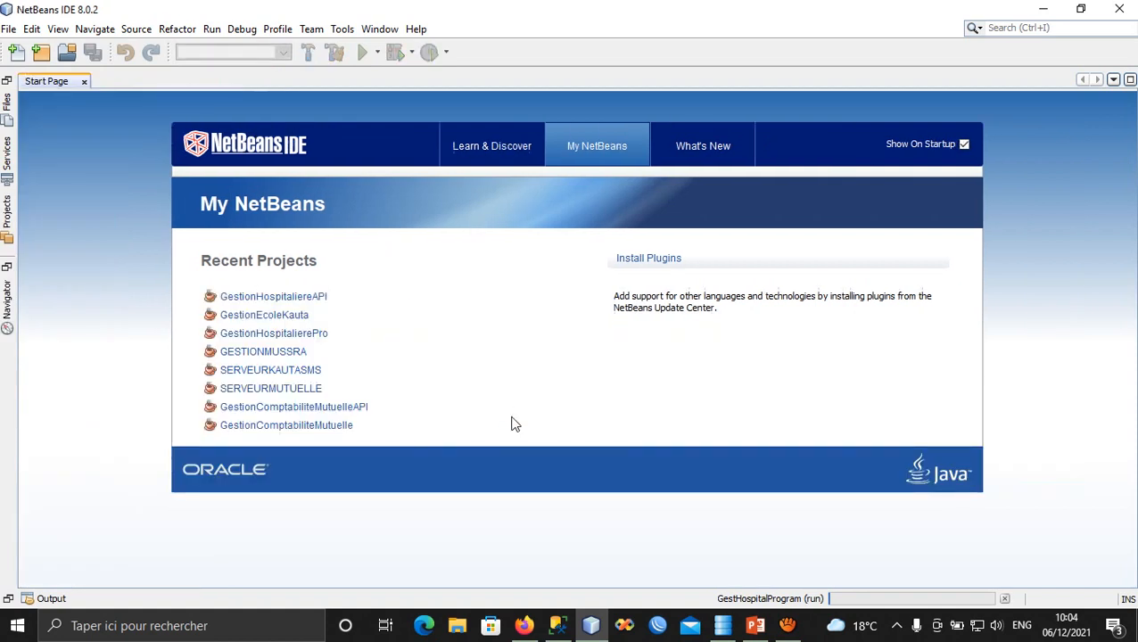
{"action": "left_click", "coordinate": [755, 625]}
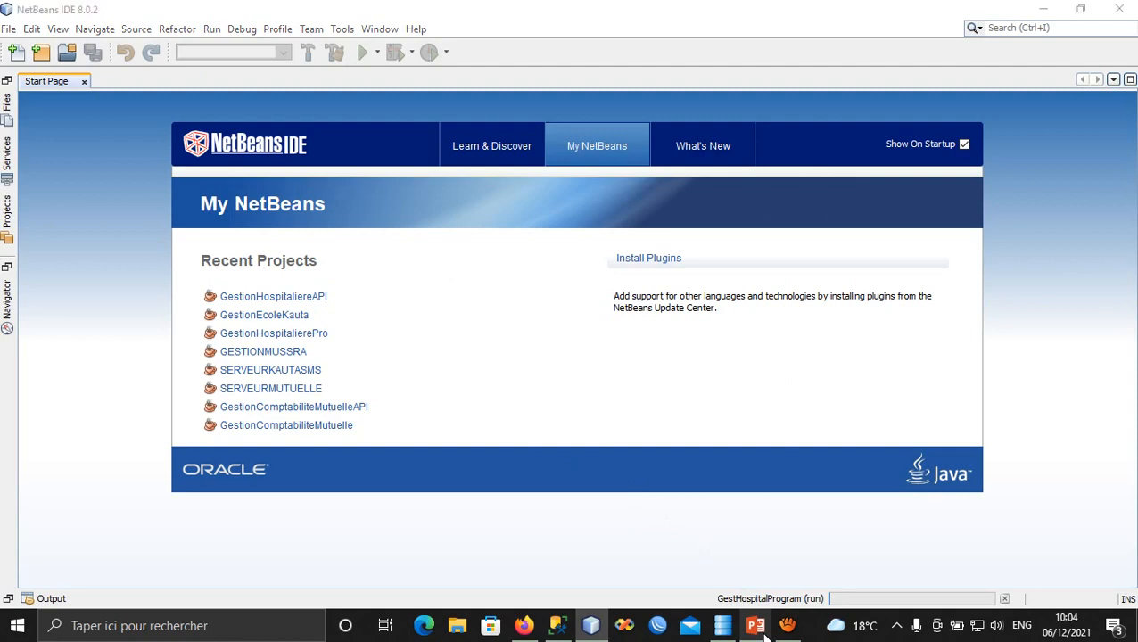
Minimize NetBeans to reveal the PowerPoint presentation.
{"action": "left_click", "coordinate": [787, 625]}
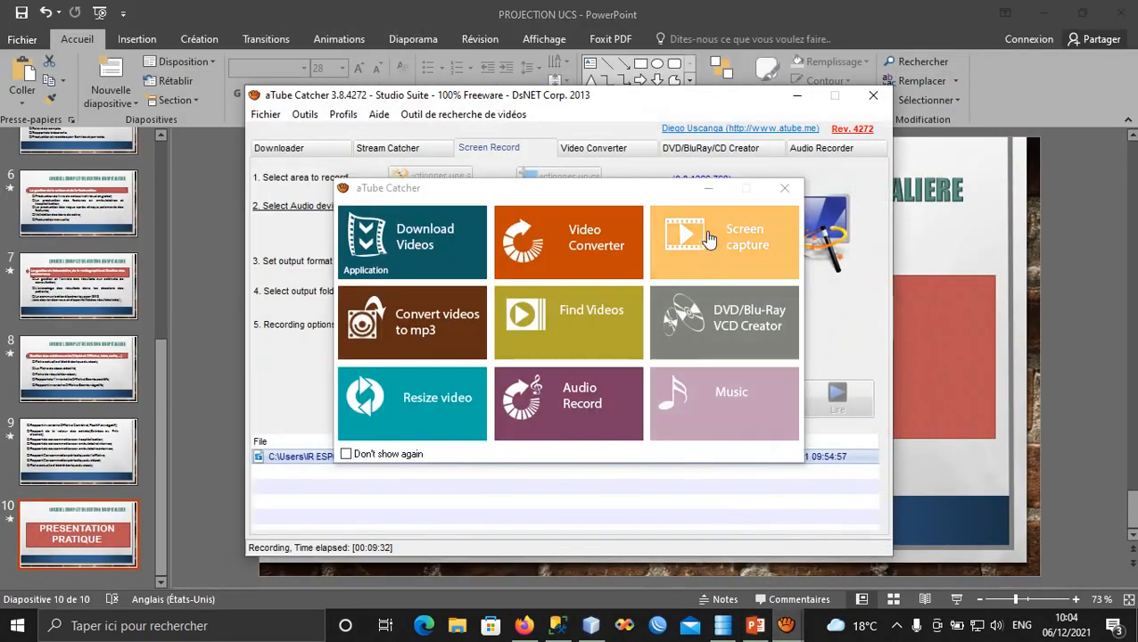
{"action": "left_click", "coordinate": [706, 190]}
{"action": "left_click", "coordinate": [686, 399]}
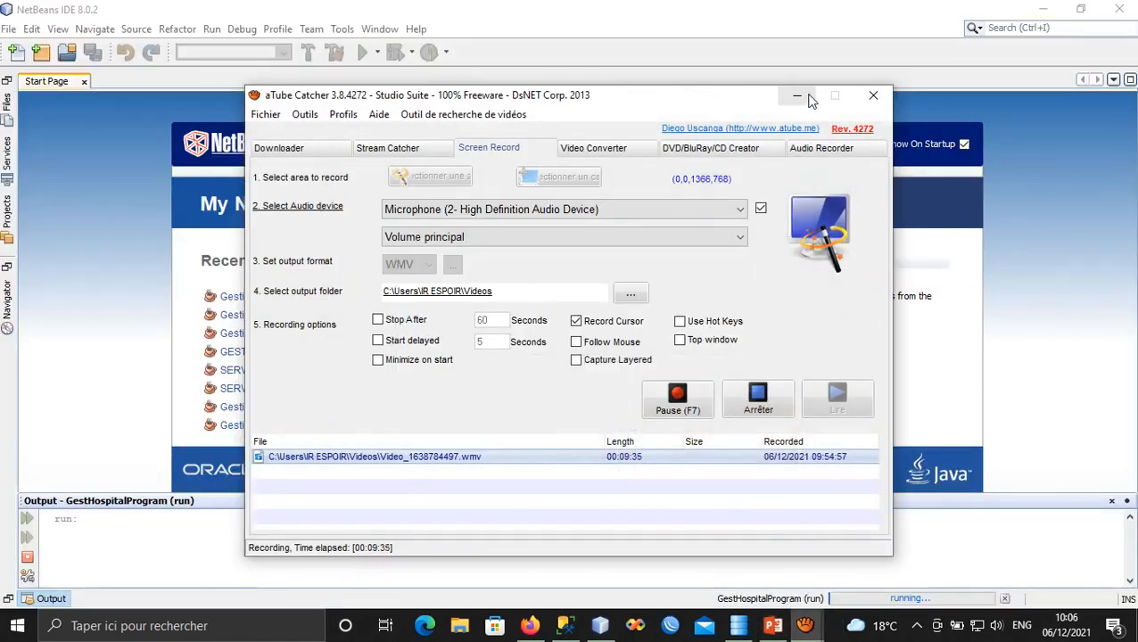
{"action": "left_click", "coordinate": [789, 98]}
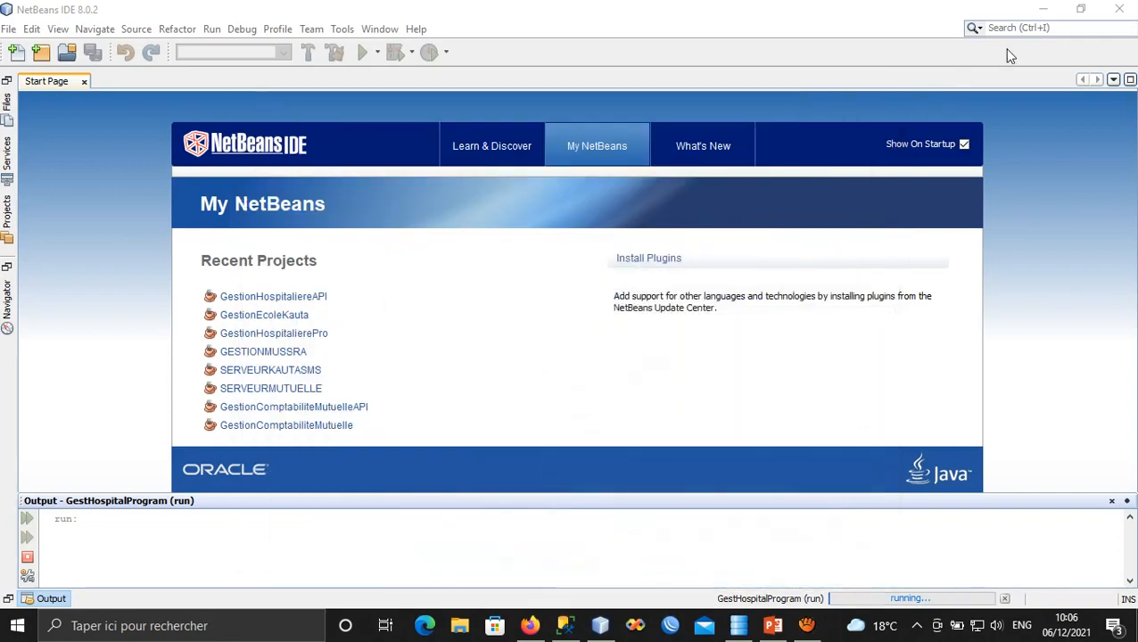
{"action": "left_click", "coordinate": [1045, 13]}
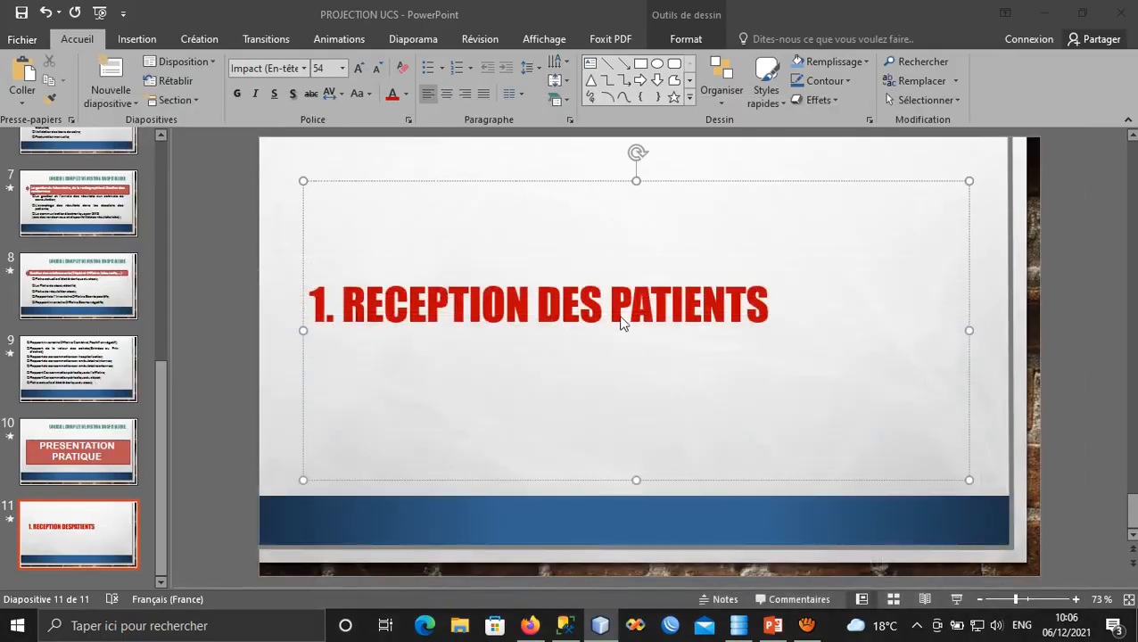
Add an empty line after the slide 11 title '1. RECEPTION DES PATIENTS'.
{"action": "left_click_drag", "start_coordinate": [767, 306], "coordinate": [309, 306]}
{"action": "left_click", "coordinate": [503, 303]}
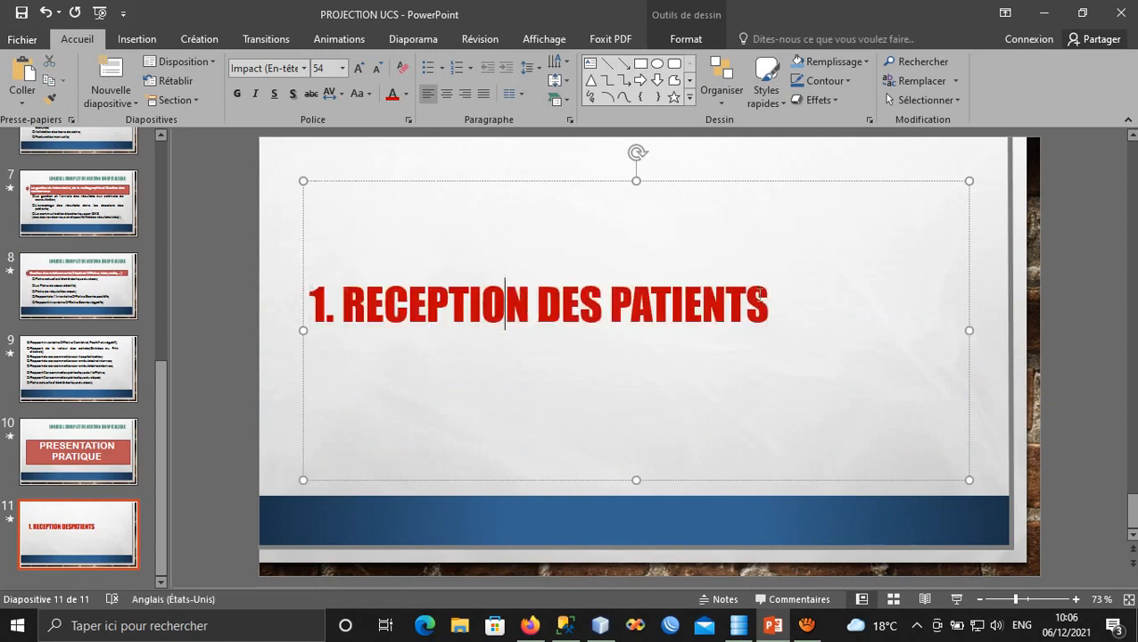
{"action": "left_click", "coordinate": [790, 304]}
{"action": "key", "text": "Return"}
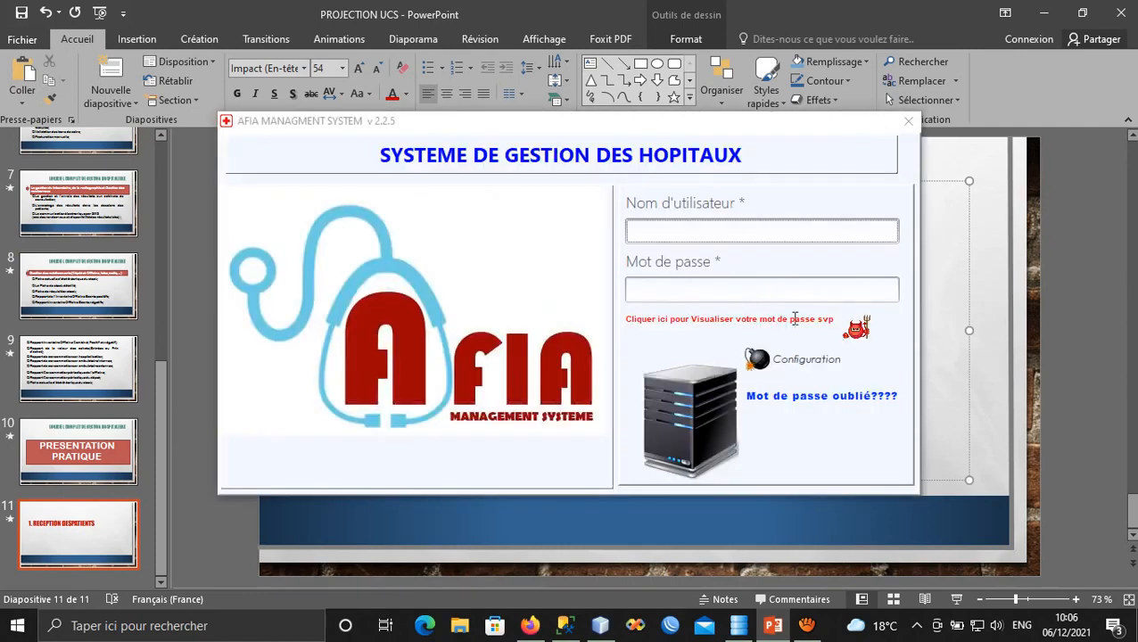
Minimize PowerPoint and bring the AFIA v 2.2.5 login window forward with the username field focused.
{"action": "left_click", "coordinate": [1043, 13]}
{"action": "left_click", "coordinate": [673, 127]}
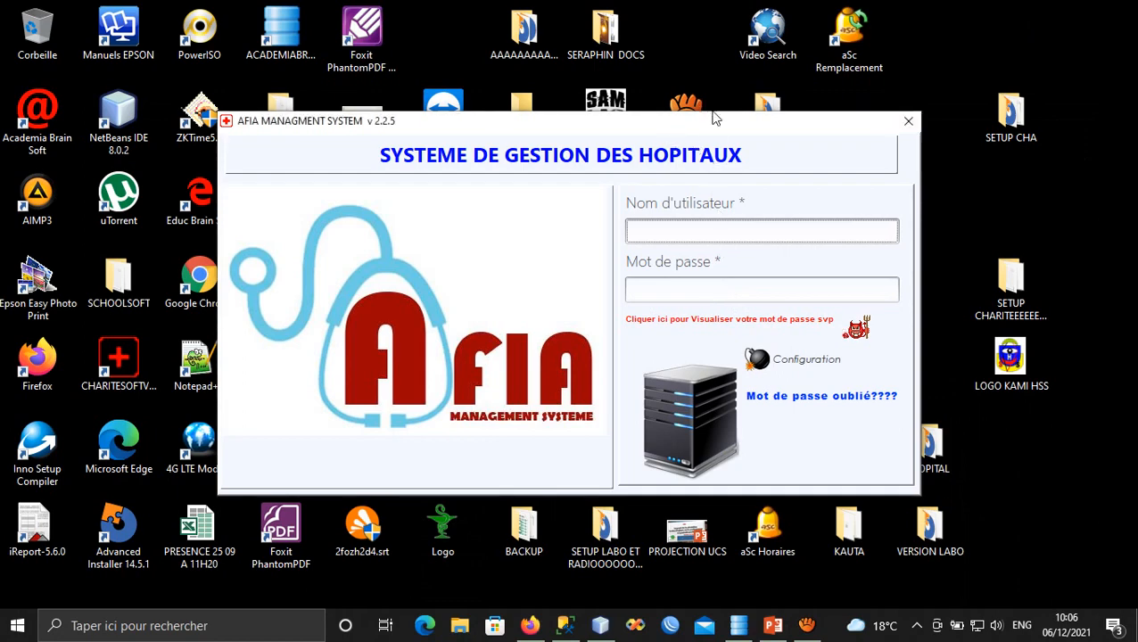
{"action": "left_click_drag", "start_coordinate": [645, 135], "coordinate": [658, 134]}
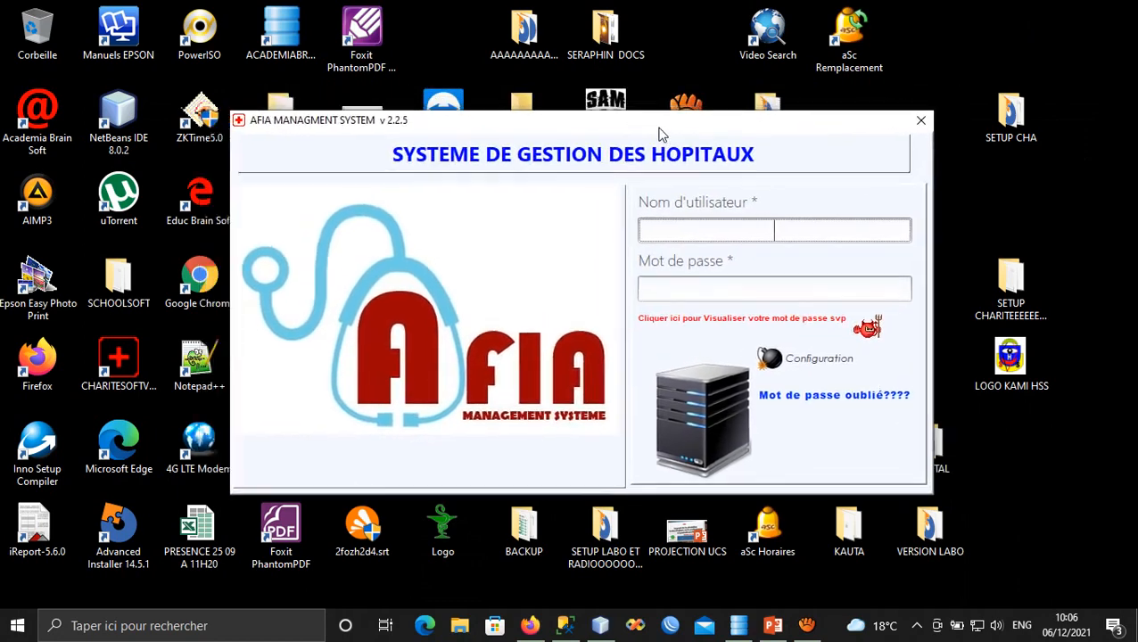
{"action": "left_click", "coordinate": [752, 293]}
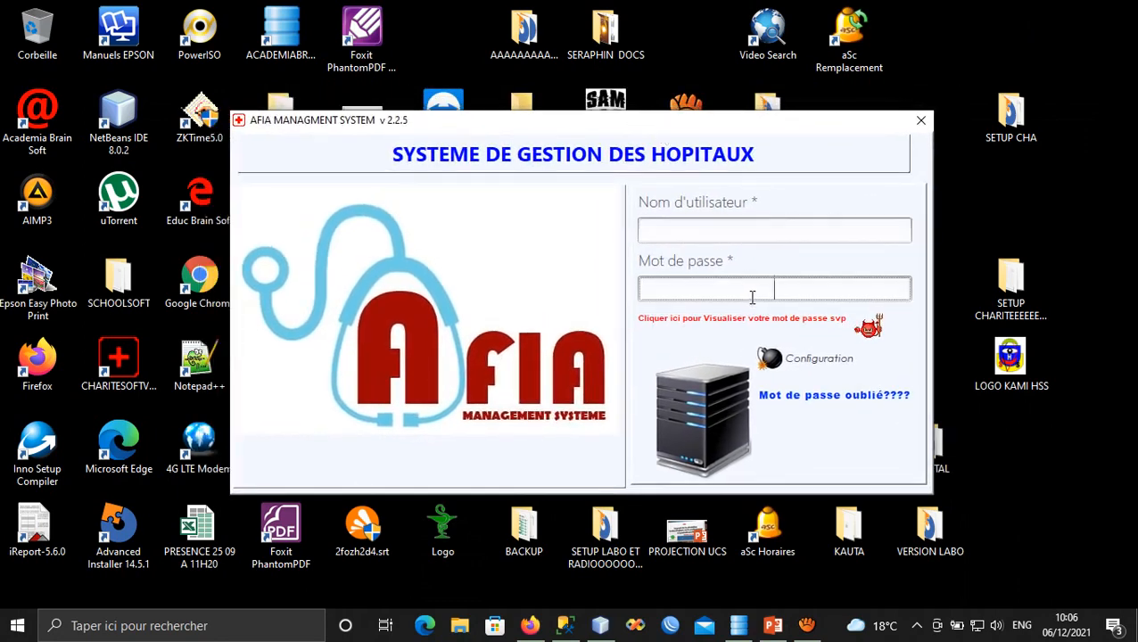
{"action": "left_click", "coordinate": [772, 228]}
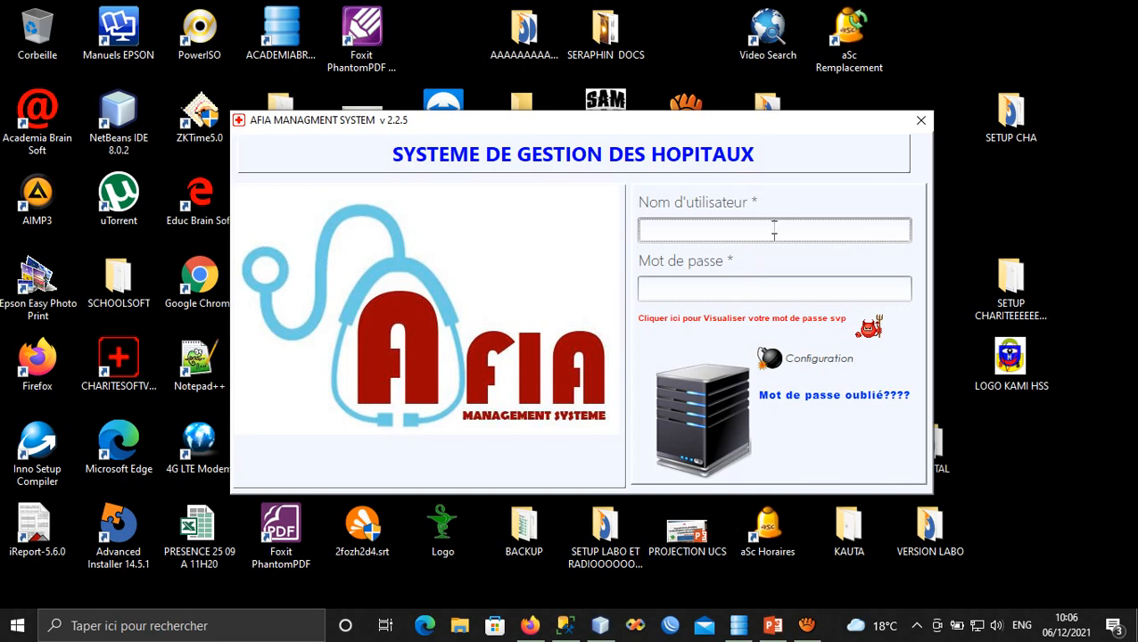
{"action": "left_click", "coordinate": [758, 297]}
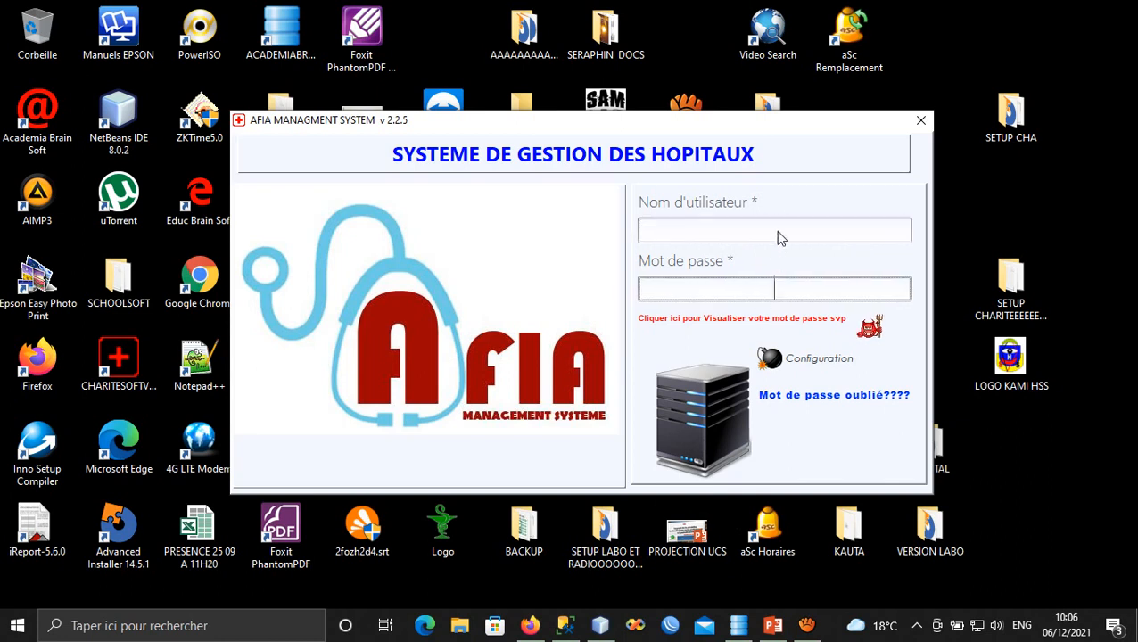
{"action": "left_click", "coordinate": [778, 236]}
{"action": "left_click", "coordinate": [785, 287]}
{"action": "left_click", "coordinate": [779, 230]}
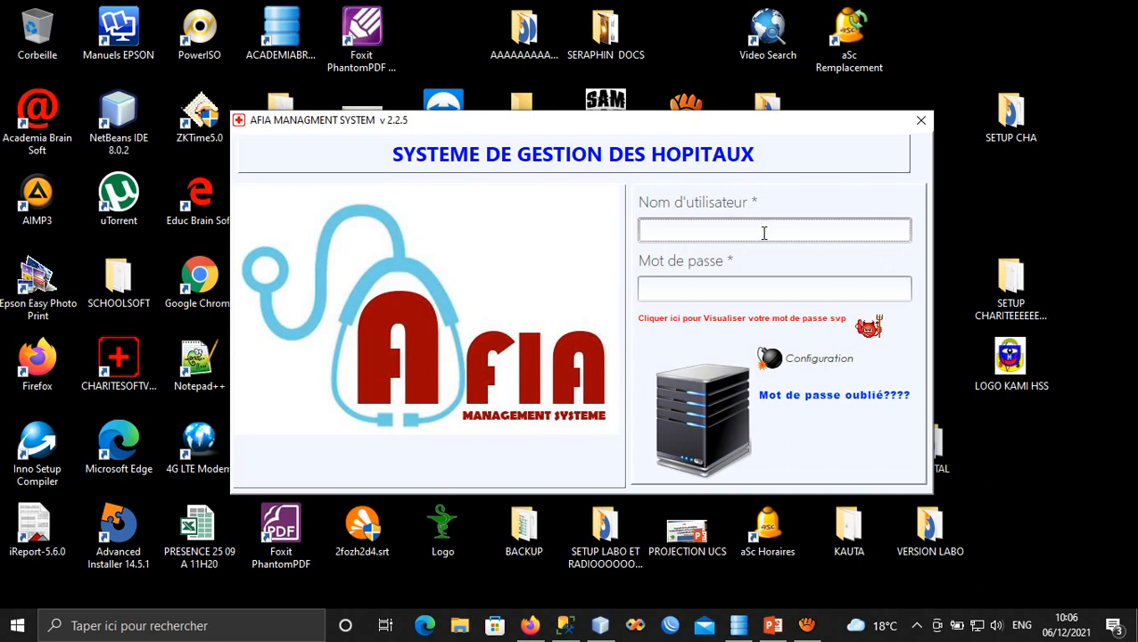
Enter 'admin' as the username, replacing the mistyped entry.
{"action": "type", "text": "qd"}
{"action": "key", "text": "BackSpace"}
{"action": "key", "text": "BackSpace"}
{"action": "type", "text": "ad;in"}
{"action": "key", "text": "Tab"}
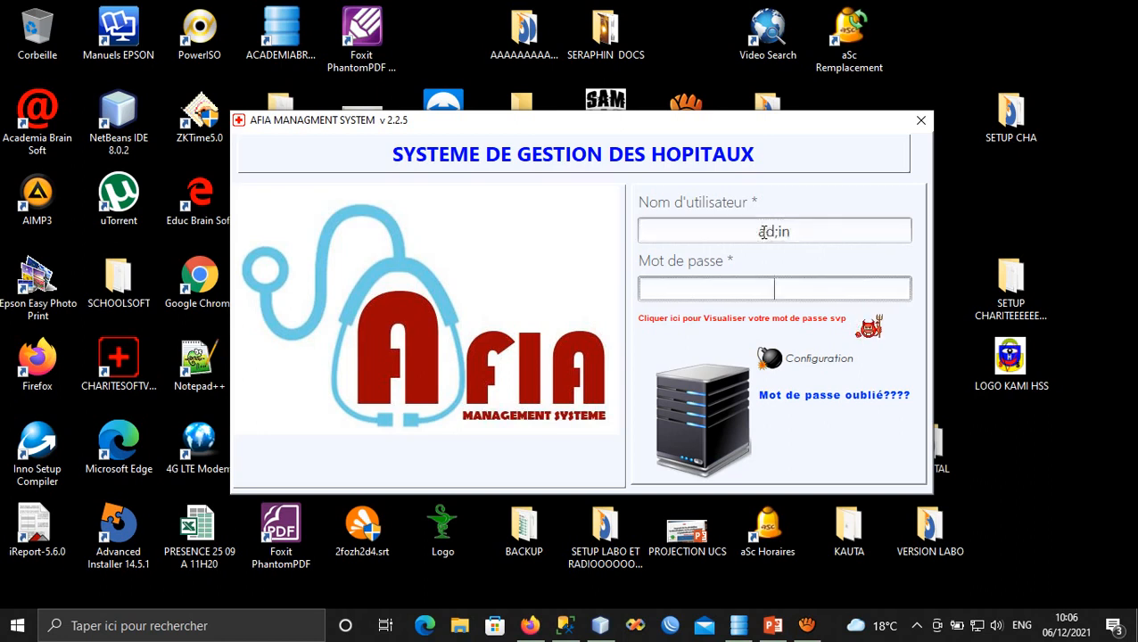
{"action": "double_click", "coordinate": [763, 232]}
{"action": "left_click_drag", "start_coordinate": [794, 229], "coordinate": [737, 226]}
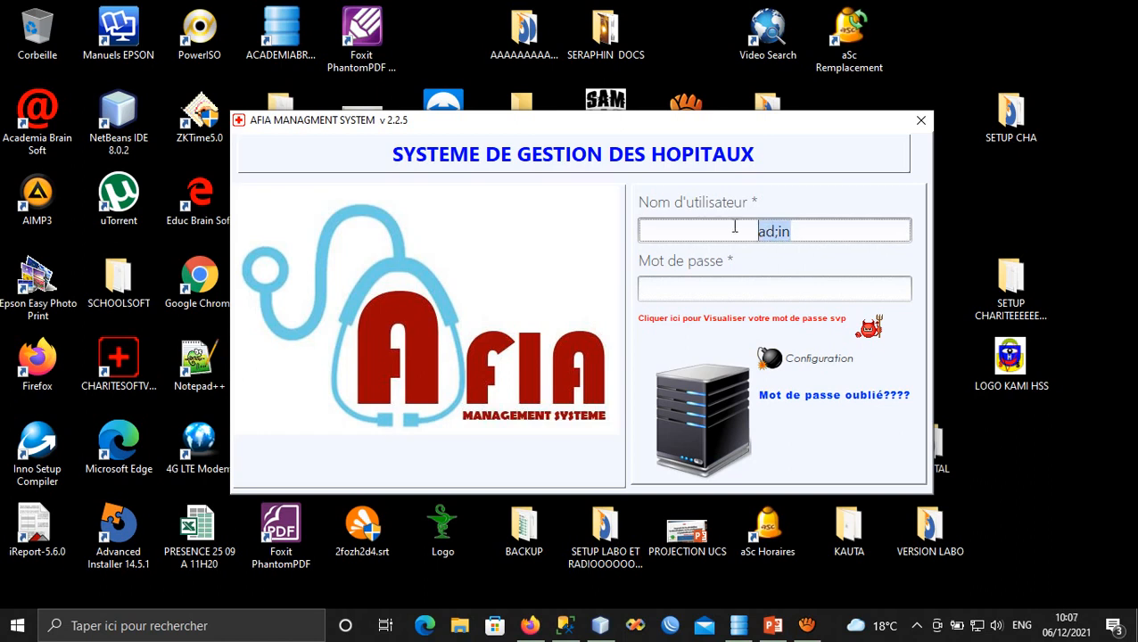
{"action": "type", "text": "admin"}
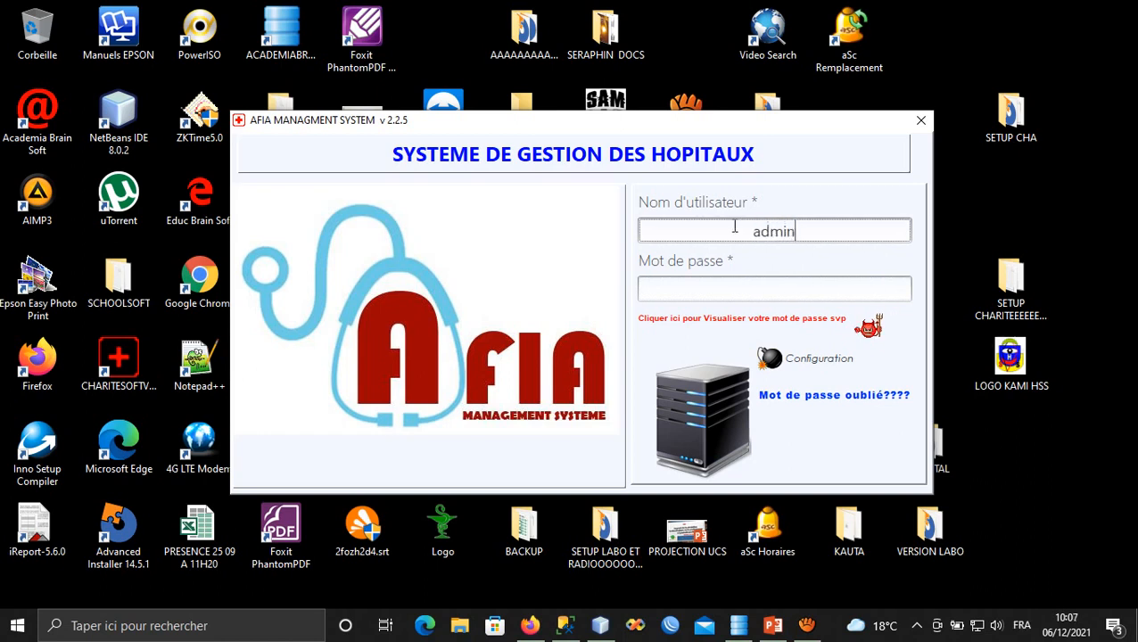
{"action": "key", "text": "Tab"}
Enter the password, submit the login, and dismiss the incorrect-credentials error.
{"action": "type", "text": "*****"}
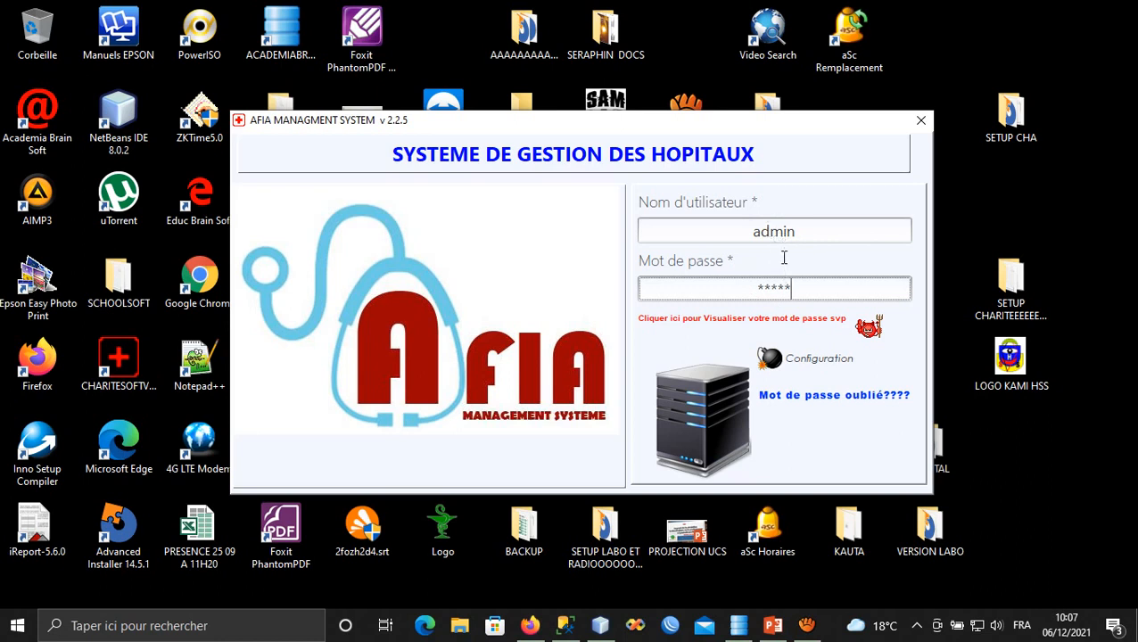
{"action": "key", "text": "Return"}
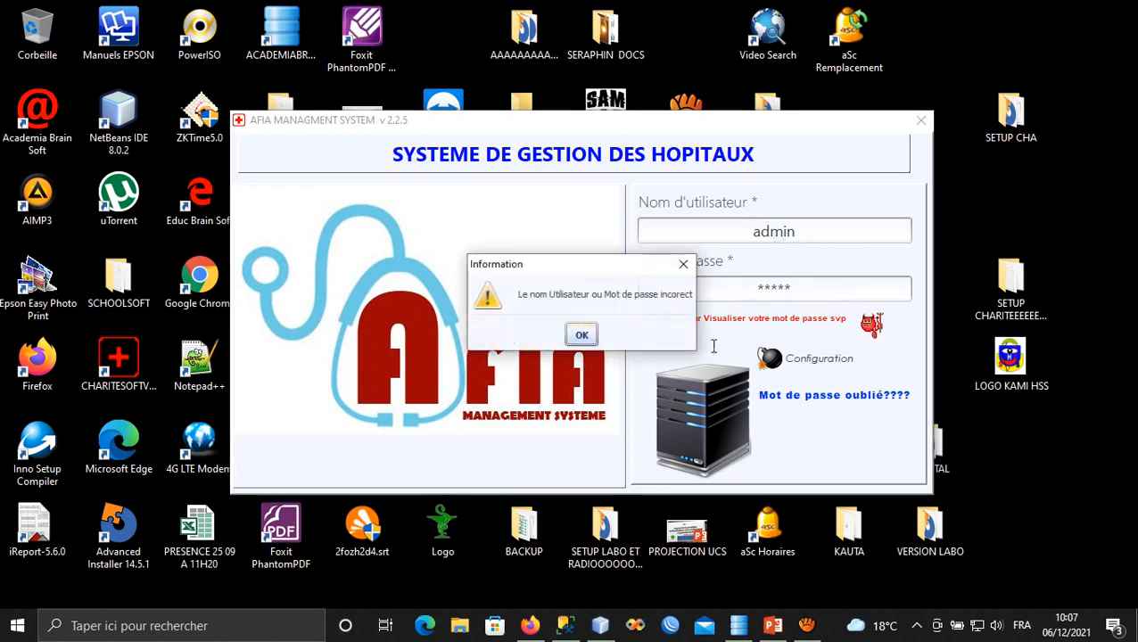
{"action": "left_click", "coordinate": [581, 335]}
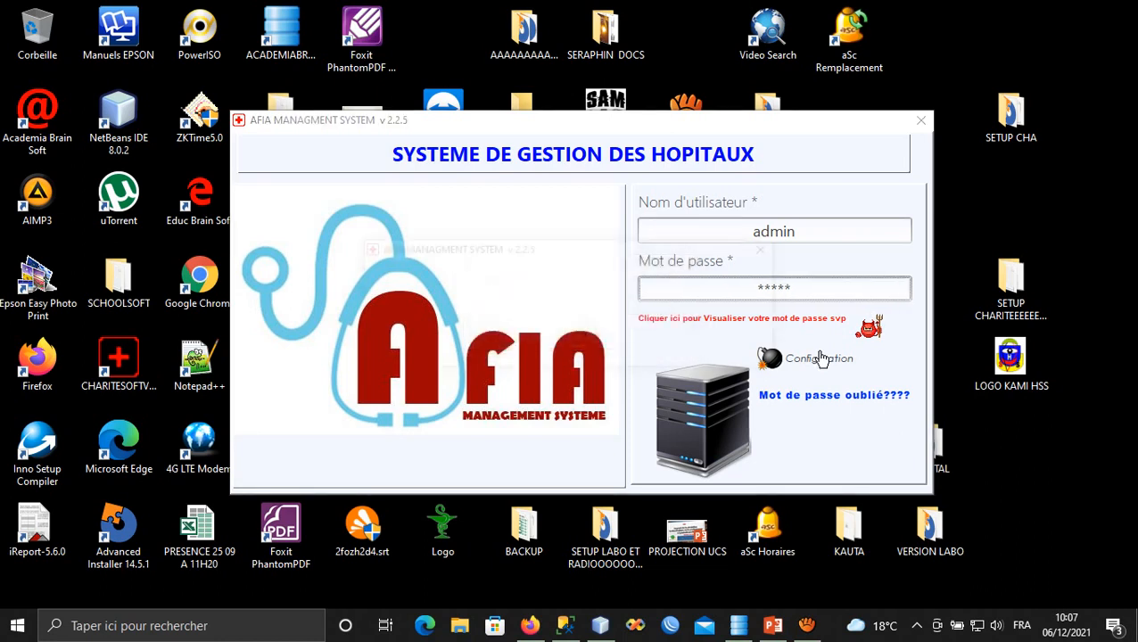
Unlock the configuration settings and enter server 127.0.0.1 with database user sa and its password.
{"action": "left_click", "coordinate": [817, 359]}
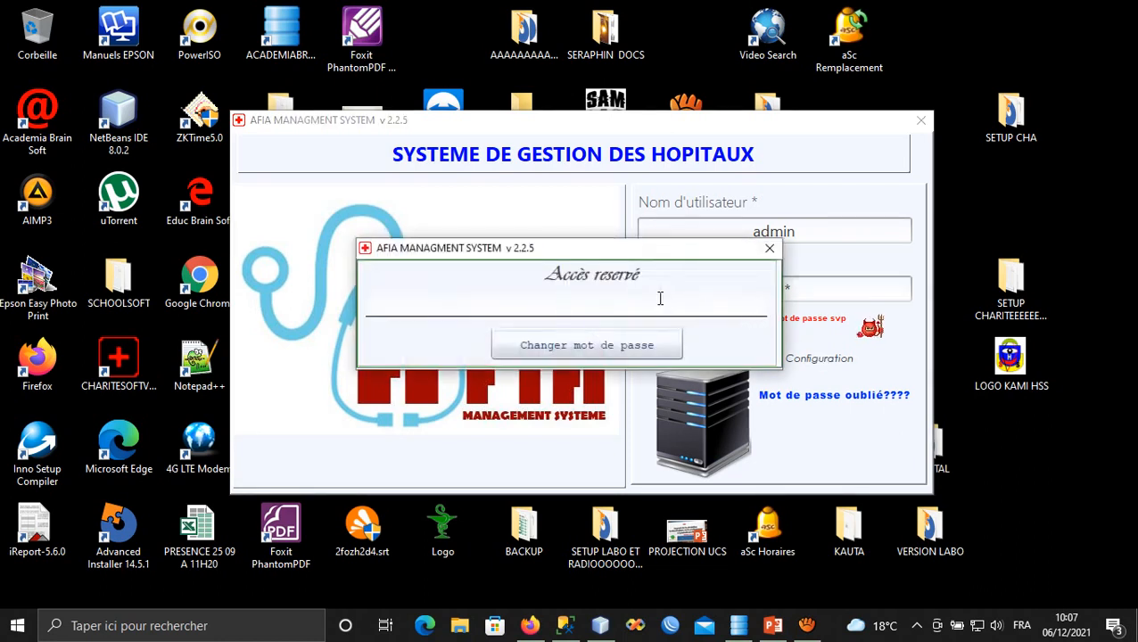
{"action": "type", "text": "******"}
{"action": "key", "text": "Return"}
{"action": "left_click", "coordinate": [568, 155]}
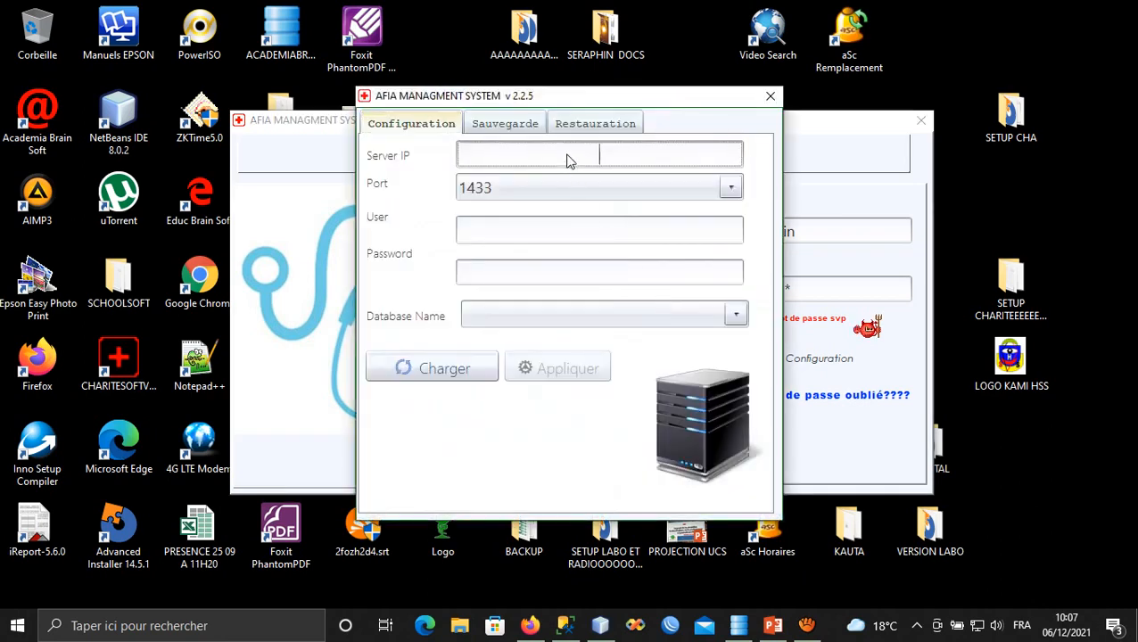
{"action": "type", "text": "127"}
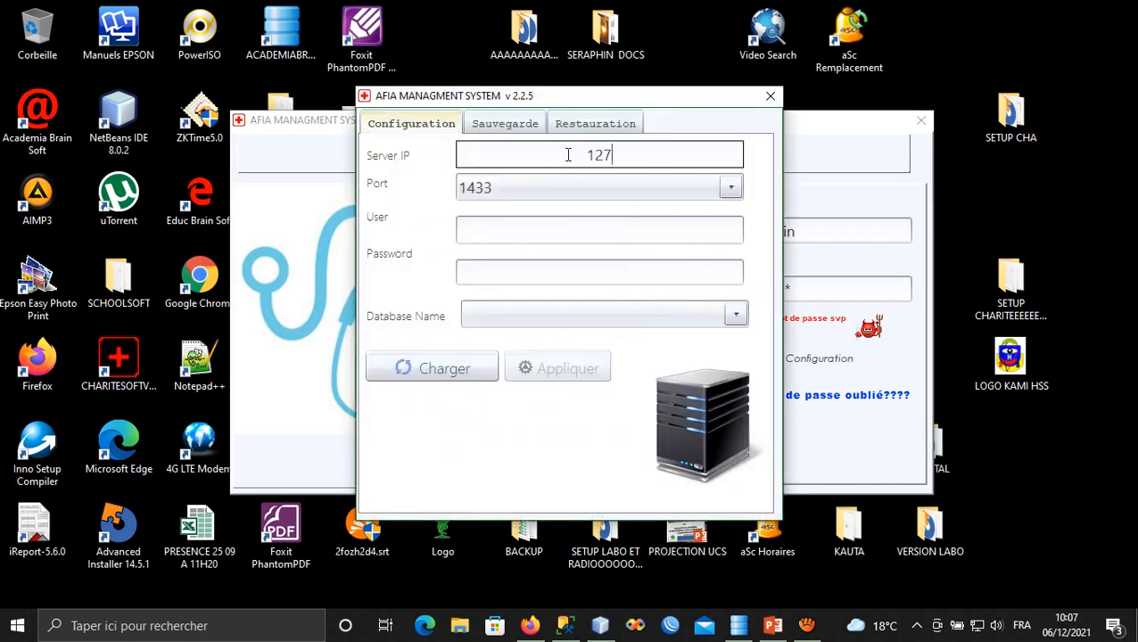
{"action": "type", "text": ".0.0.1"}
{"action": "key", "text": "Tab"}
{"action": "key", "text": "Tab"}
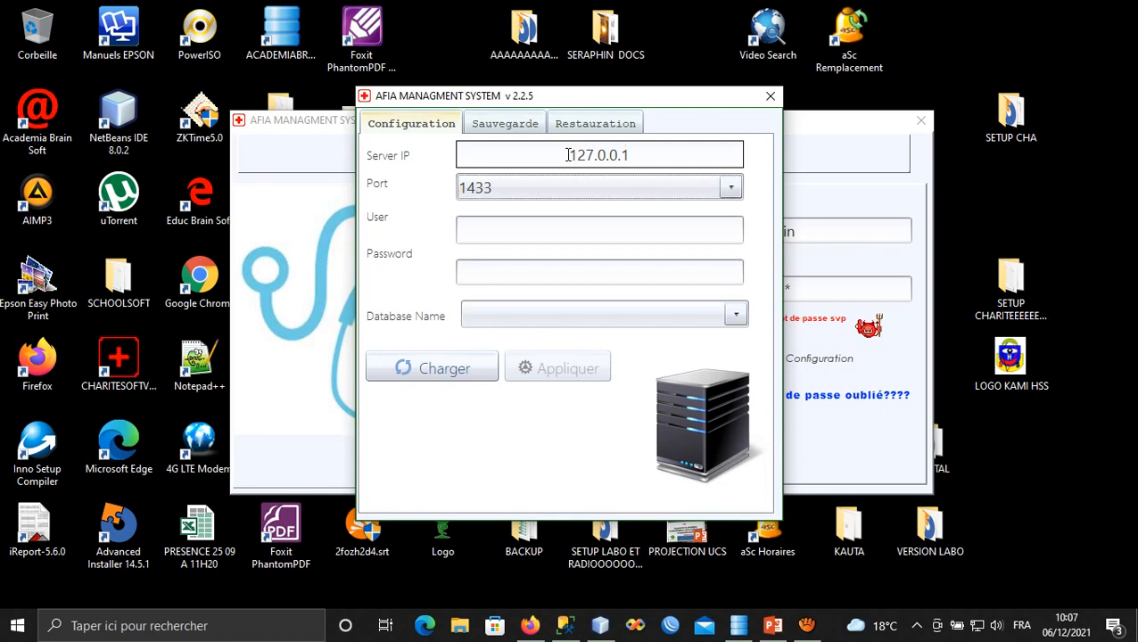
{"action": "type", "text": "sa"}
{"action": "key", "text": "Tab"}
{"action": "type", "text": "******"}
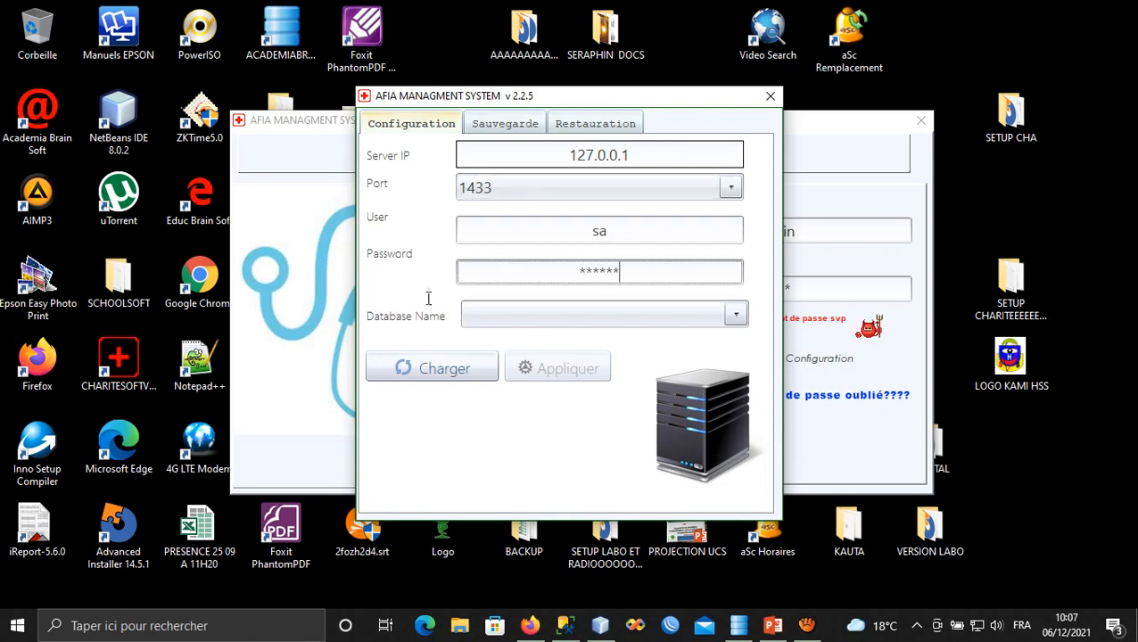
Load the server's databases, apply GestionHospitaliere as the database, and log in.
{"action": "left_click", "coordinate": [421, 369]}
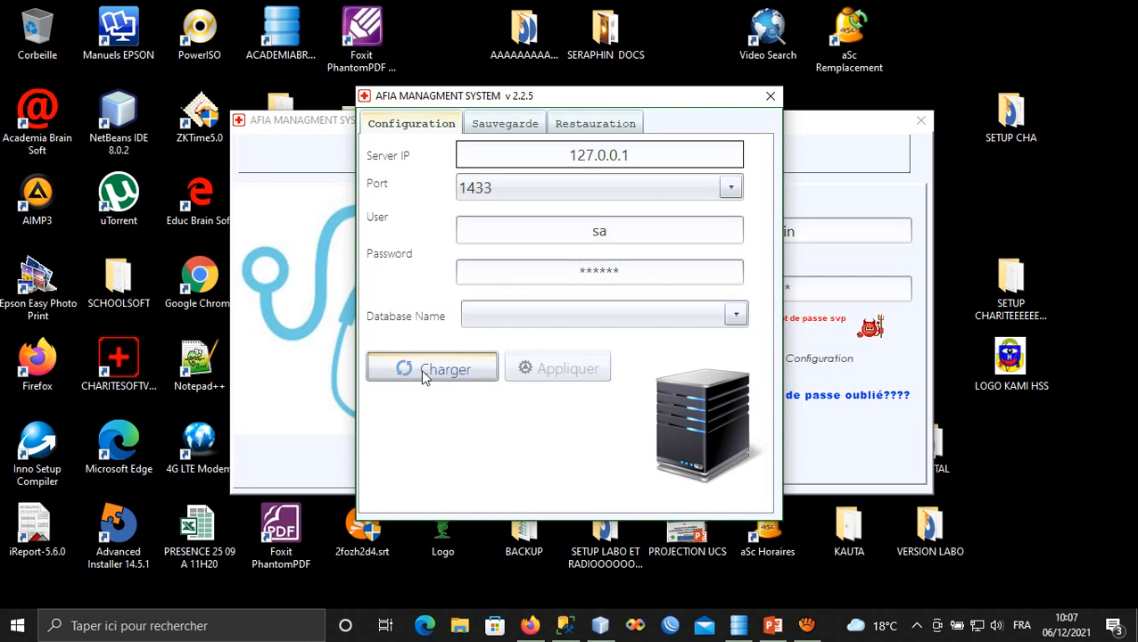
{"action": "left_click", "coordinate": [611, 311]}
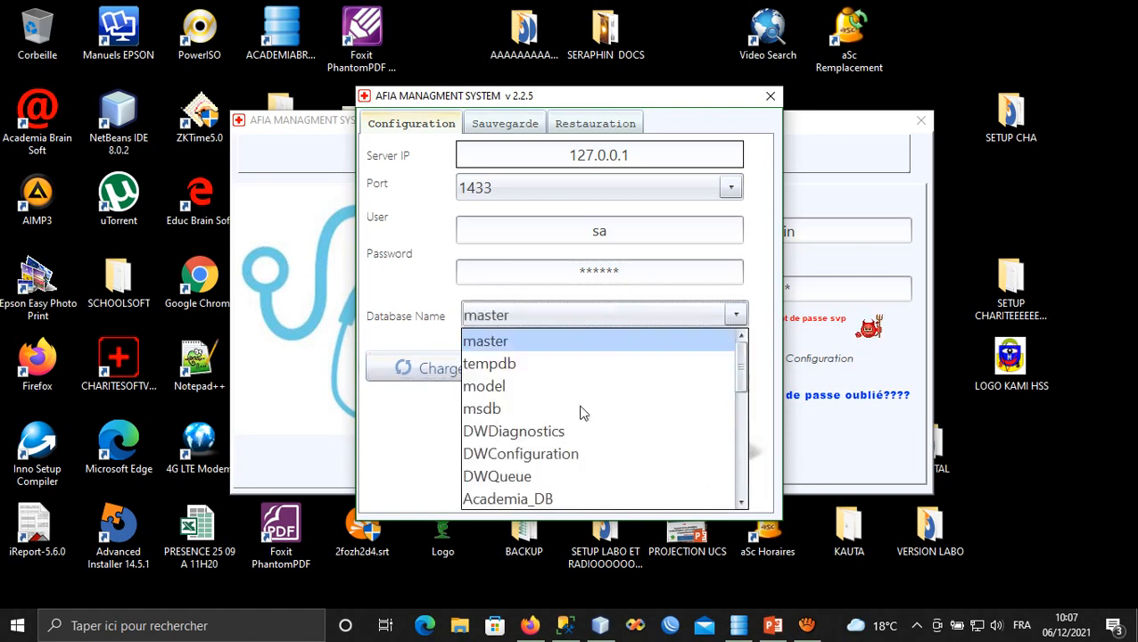
{"action": "key", "text": "Down"}
{"action": "key", "text": "Down"}
{"action": "key", "text": "Down"}
{"action": "key", "text": "Down"}
{"action": "key", "text": "Down"}
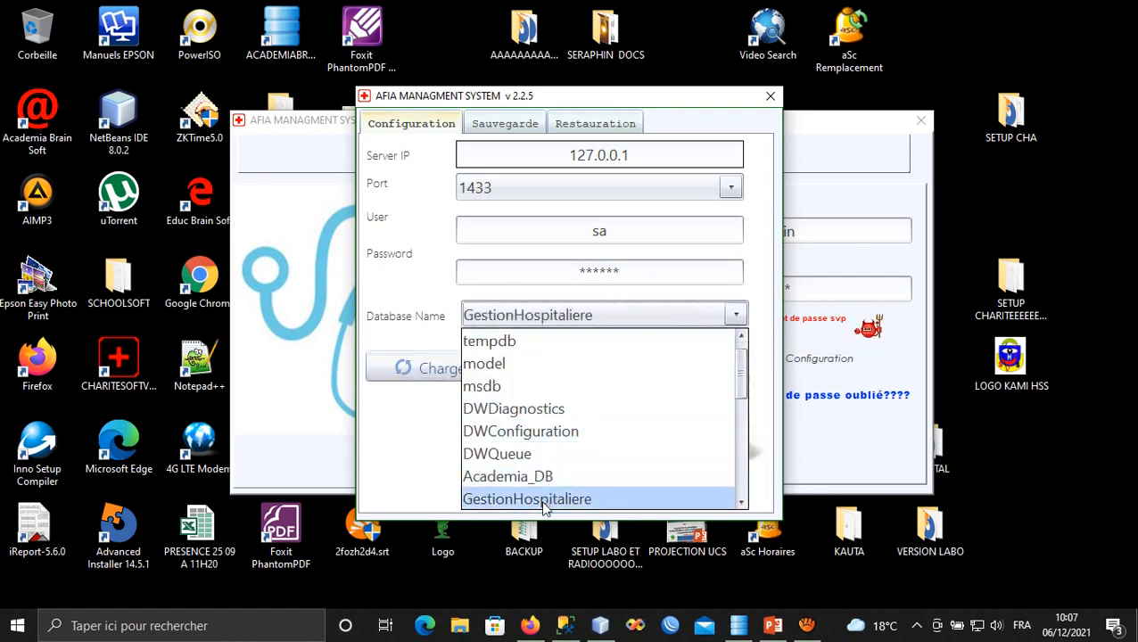
{"action": "key", "text": "Return"}
{"action": "left_click", "coordinate": [557, 369]}
{"action": "left_click", "coordinate": [570, 355]}
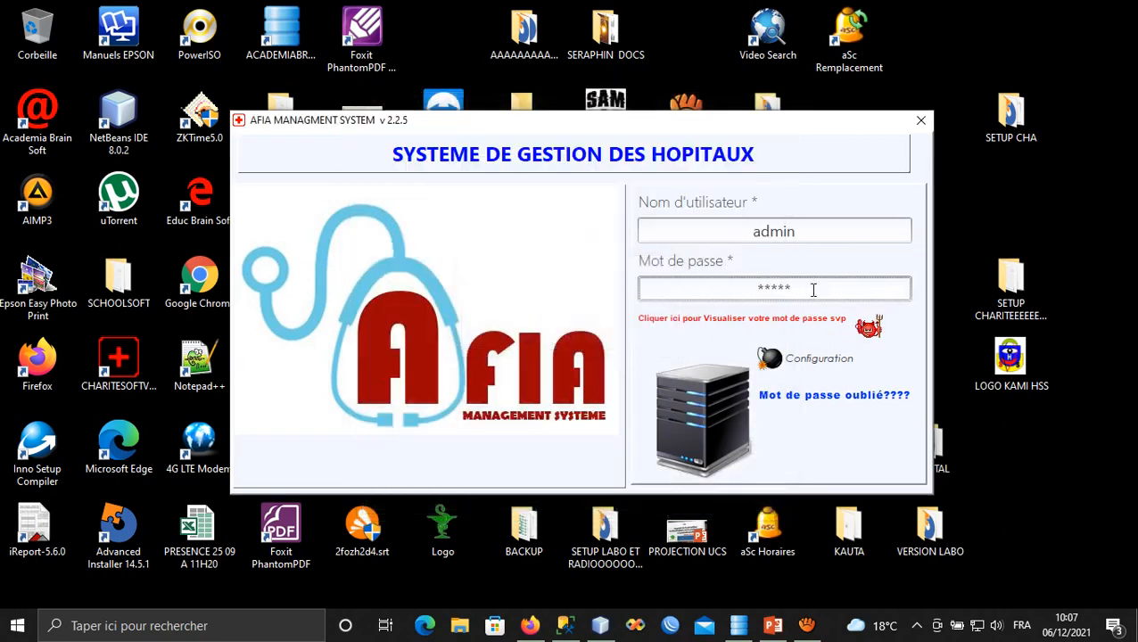
{"action": "key", "text": "Return"}
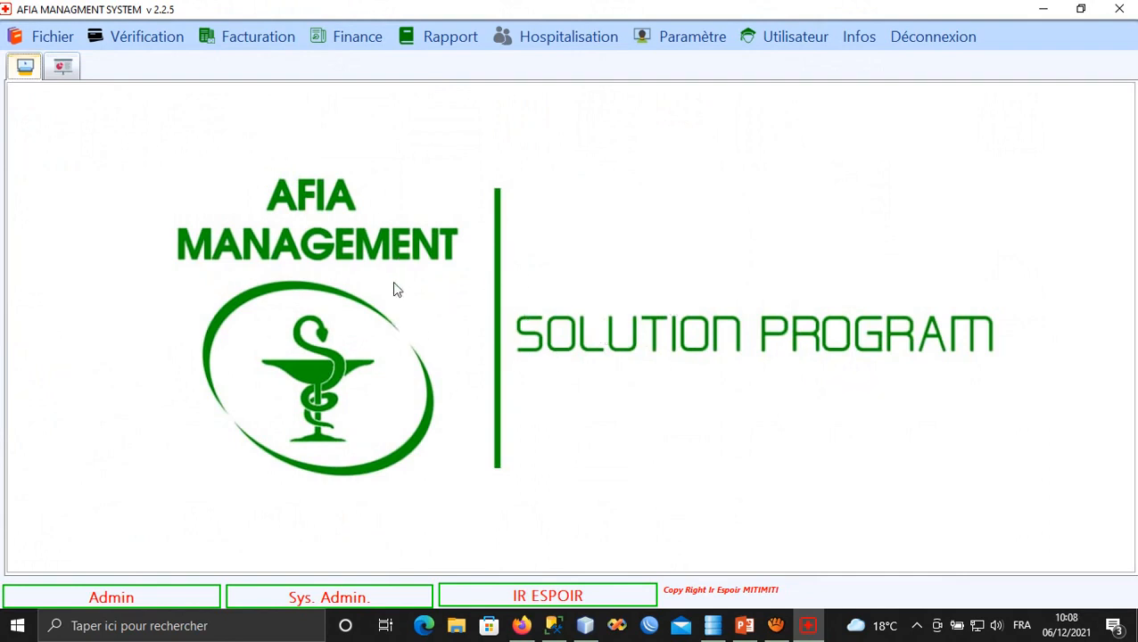
Open a blank Nouveau Patient form via Fichier > Réception des Patients.
{"action": "left_click", "coordinate": [42, 40]}
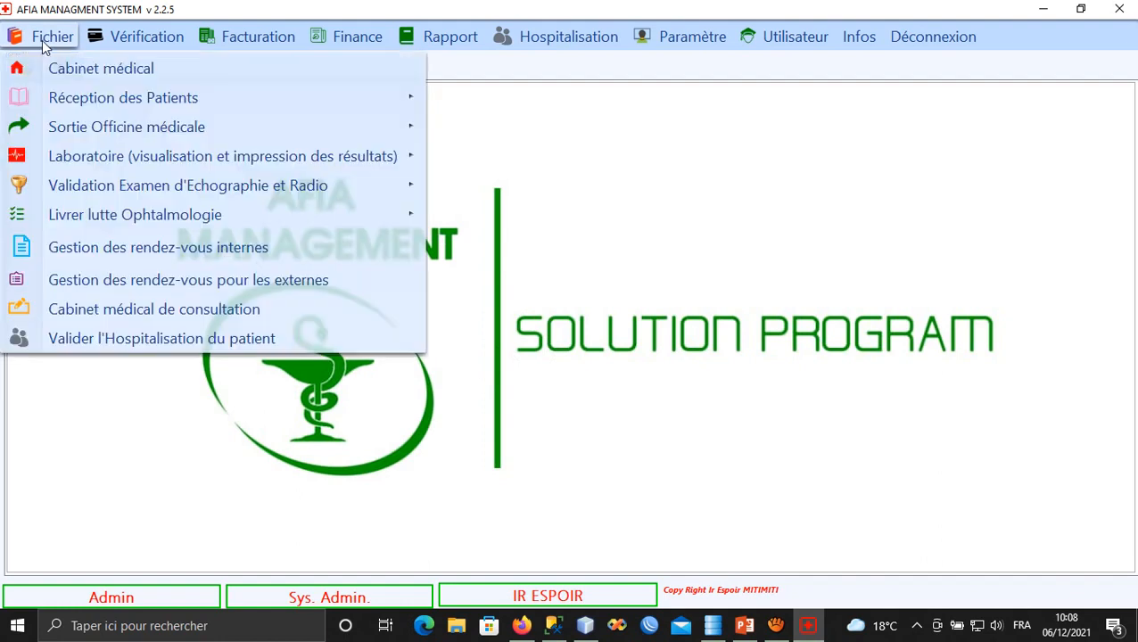
{"action": "mouse_move", "coordinate": [56, 103]}
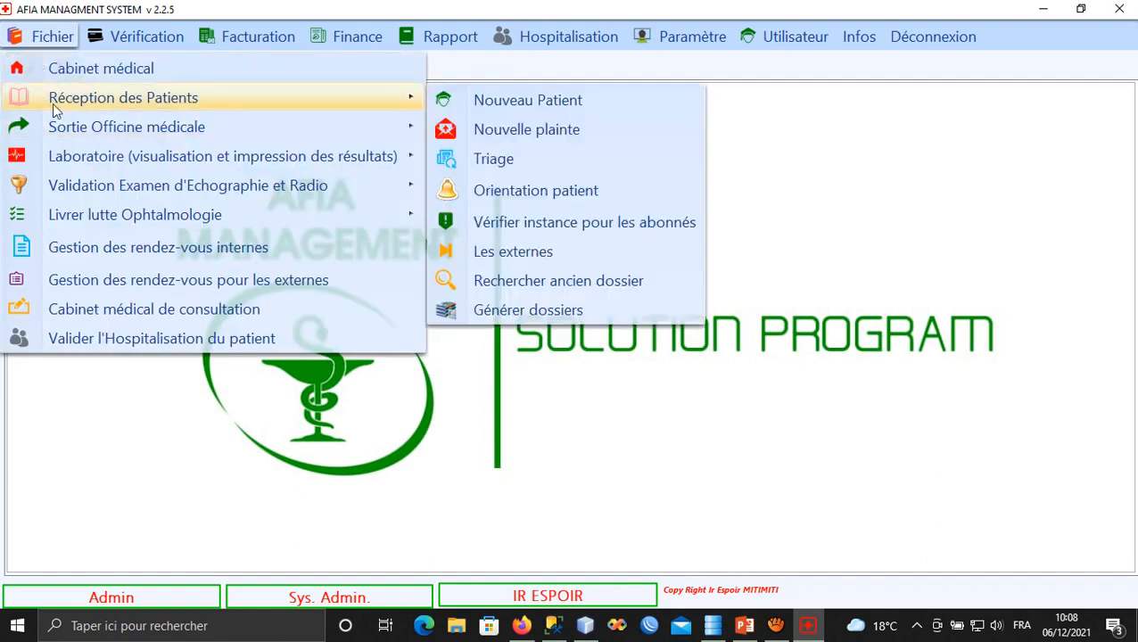
{"action": "left_click", "coordinate": [527, 111]}
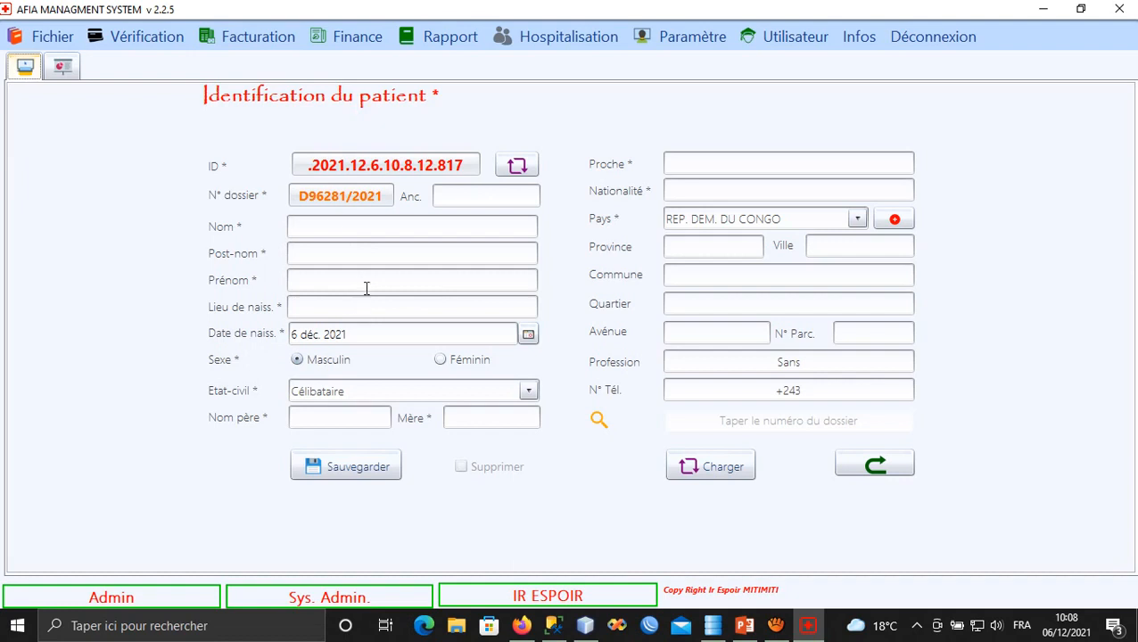
{"action": "left_click", "coordinate": [365, 230]}
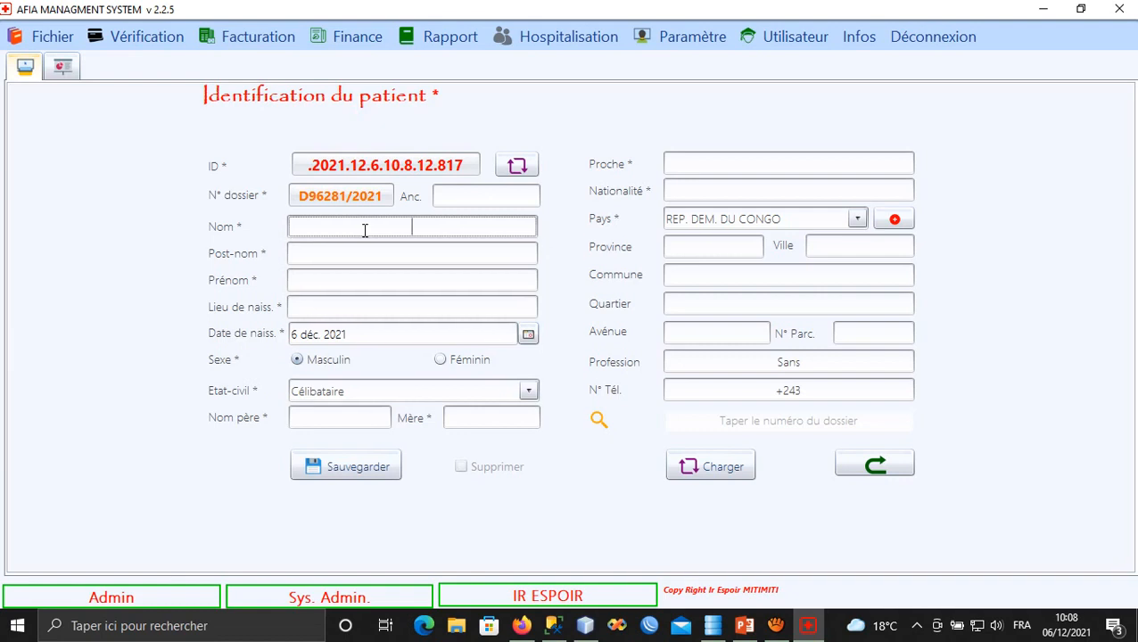
Type the patient's Nom, Post-nom and Prénom, then the city in Lieu de naiss.
{"action": "key", "text": "Tab"}
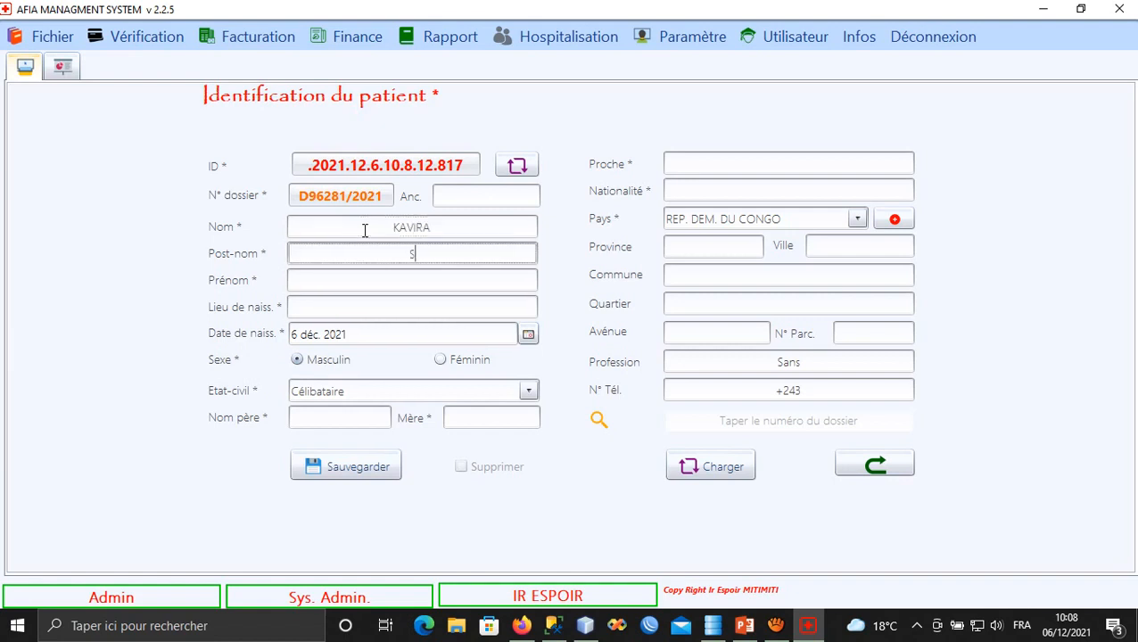
{"action": "key", "text": "Tab"}
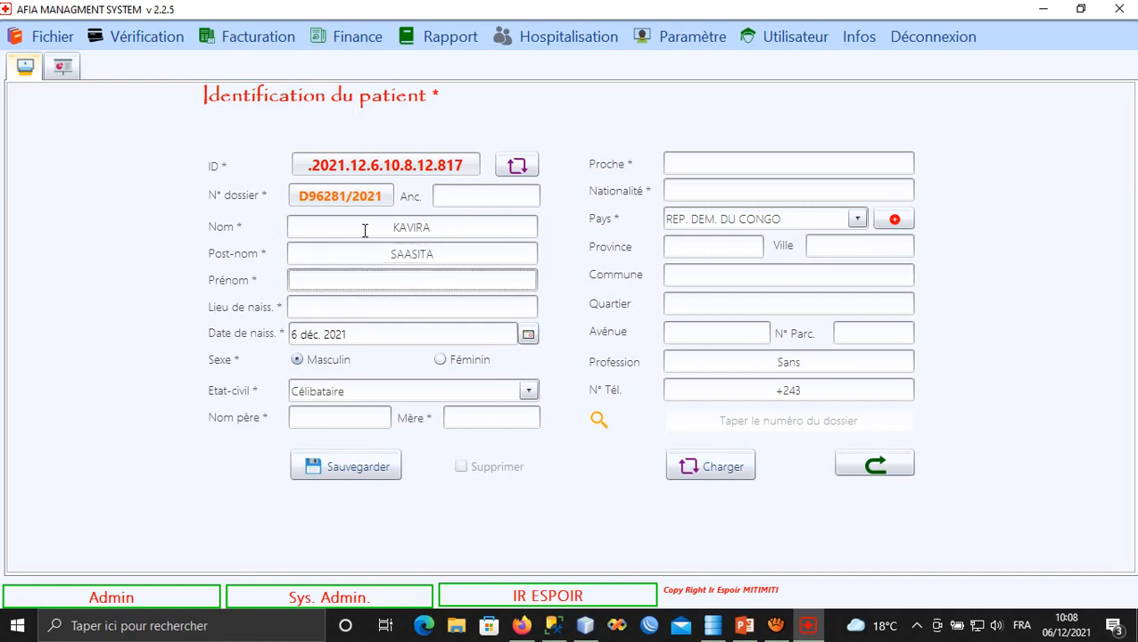
{"action": "left_click", "coordinate": [409, 309]}
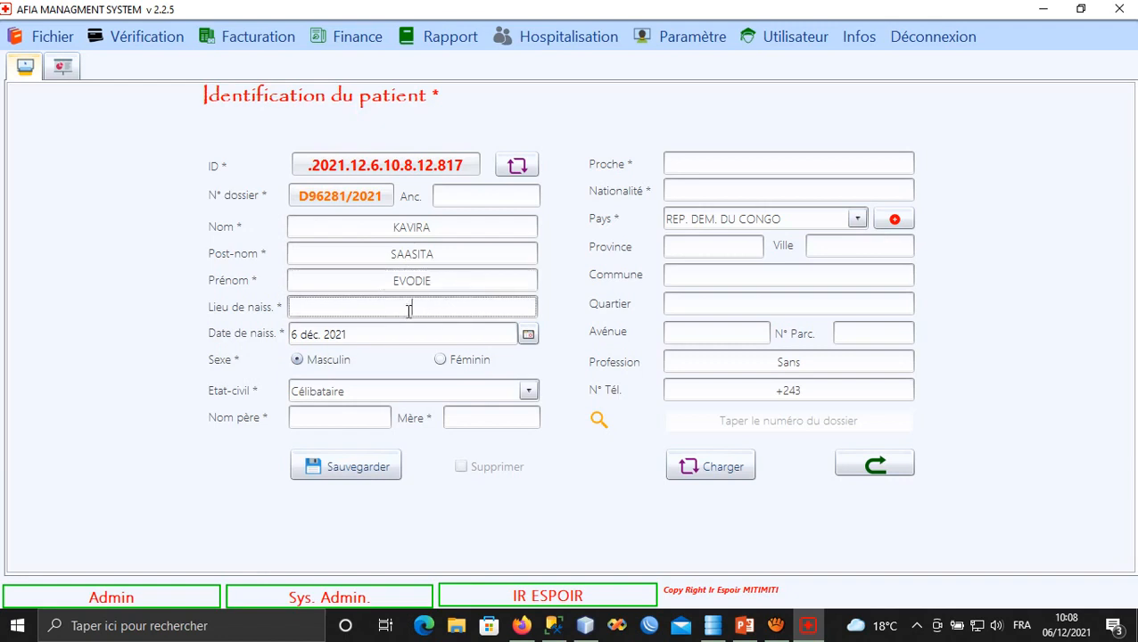
{"action": "type", "text": "GOMA"}
Set the patient's birth date to 2 December 2006 using the calendar.
{"action": "left_click", "coordinate": [528, 335]}
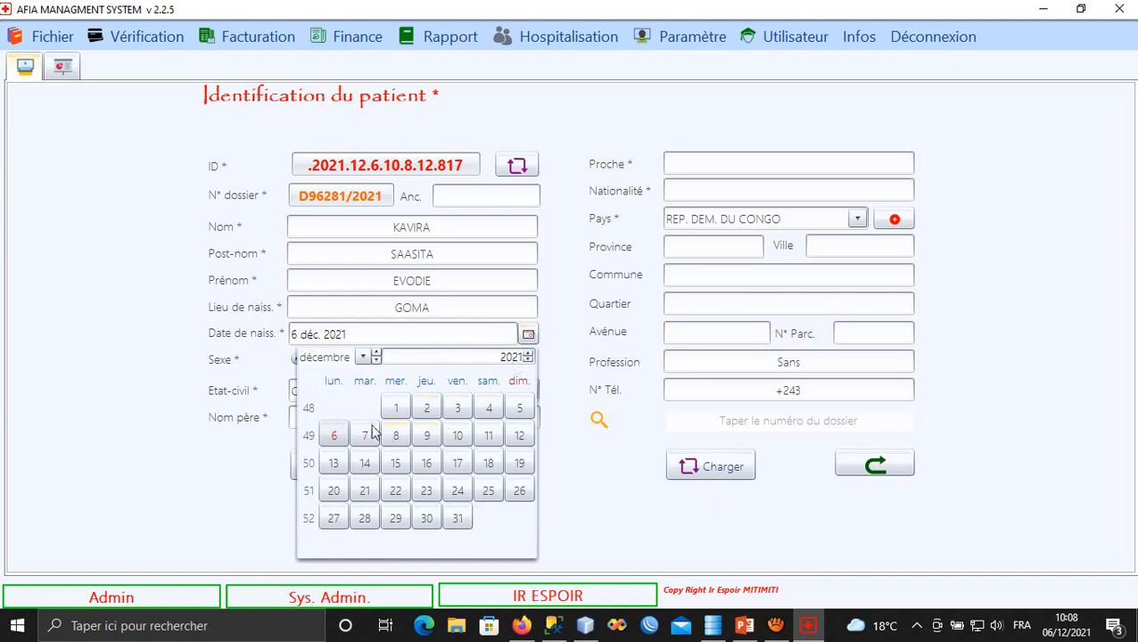
{"action": "left_click", "coordinate": [529, 360]}
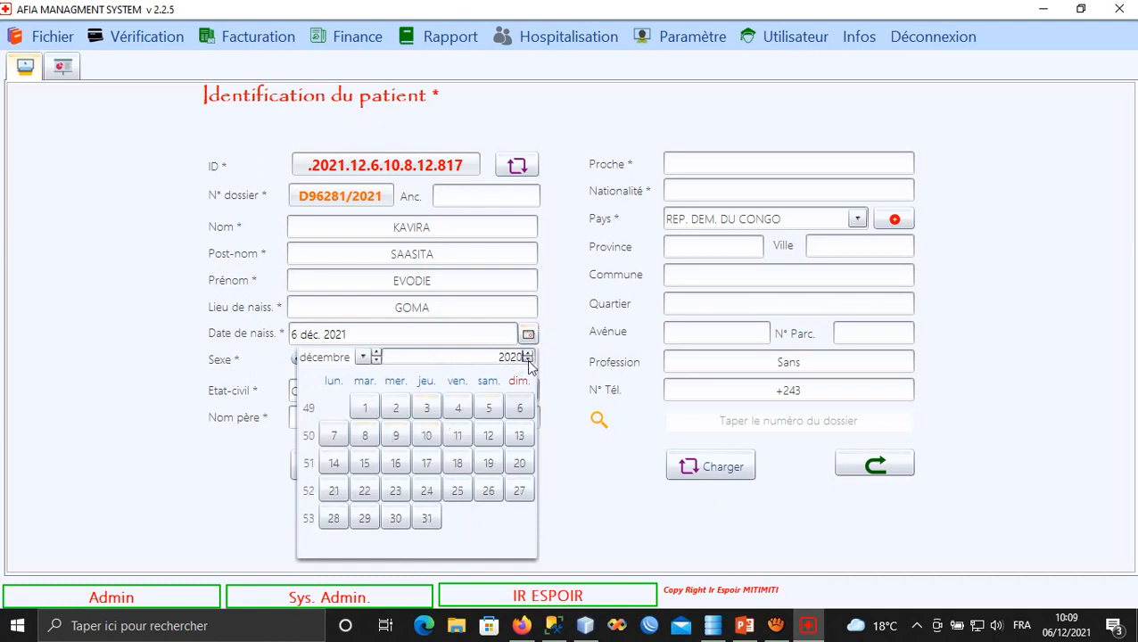
{"action": "left_click", "coordinate": [529, 361]}
{"action": "left_click", "coordinate": [528, 360]}
{"action": "double_click", "coordinate": [529, 360]}
{"action": "triple_click", "coordinate": [529, 361]}
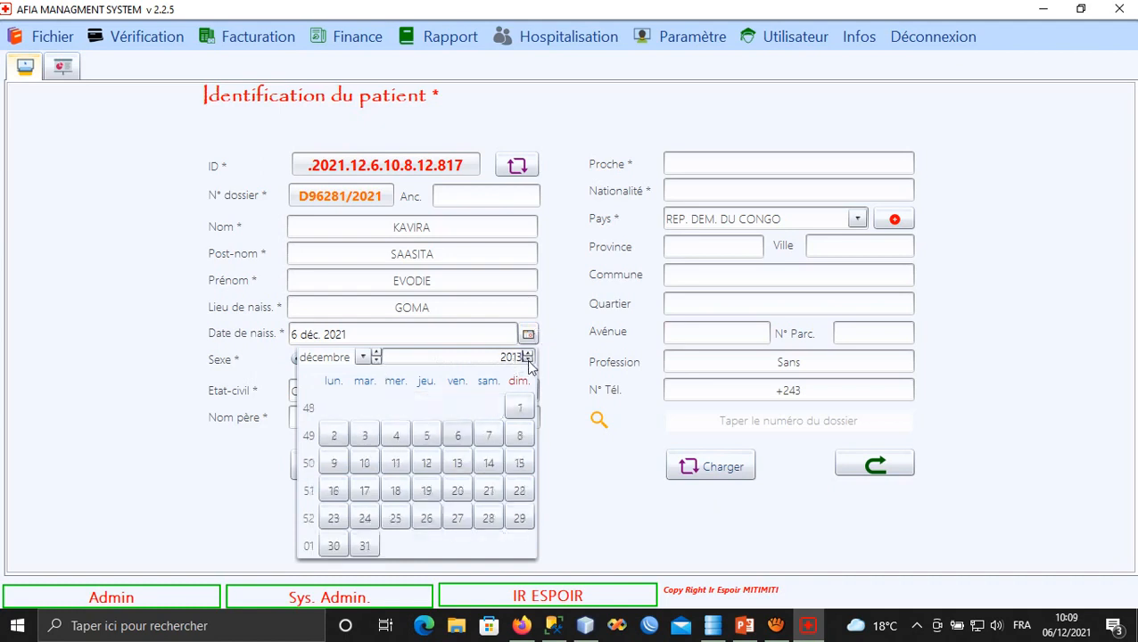
{"action": "double_click", "coordinate": [529, 360]}
{"action": "double_click", "coordinate": [528, 360]}
{"action": "triple_click", "coordinate": [529, 361]}
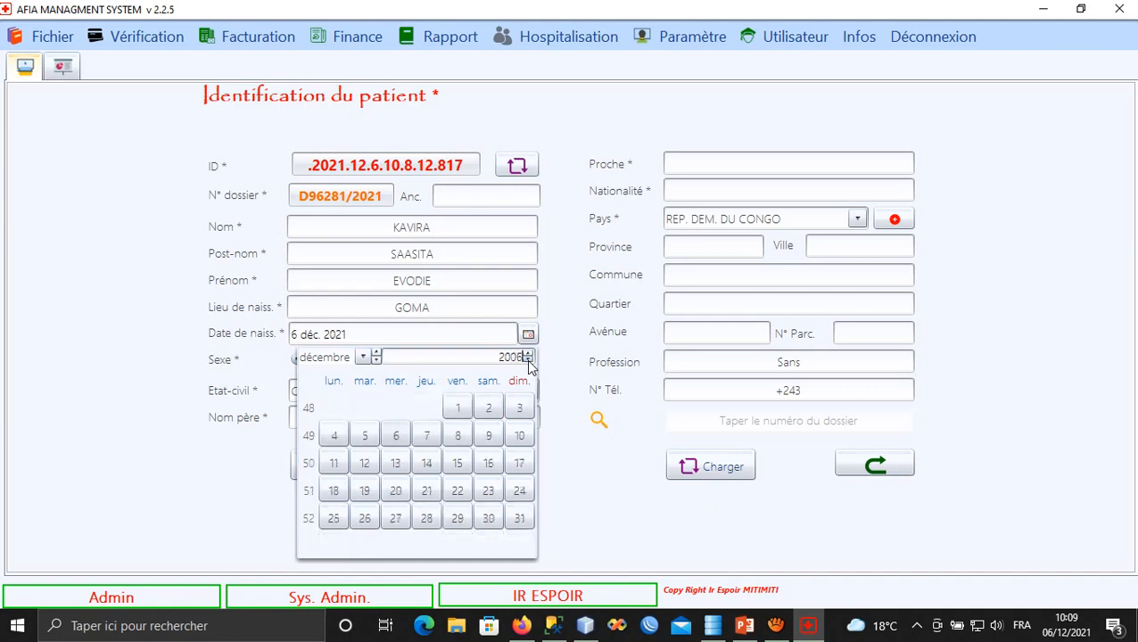
{"action": "left_click", "coordinate": [489, 408]}
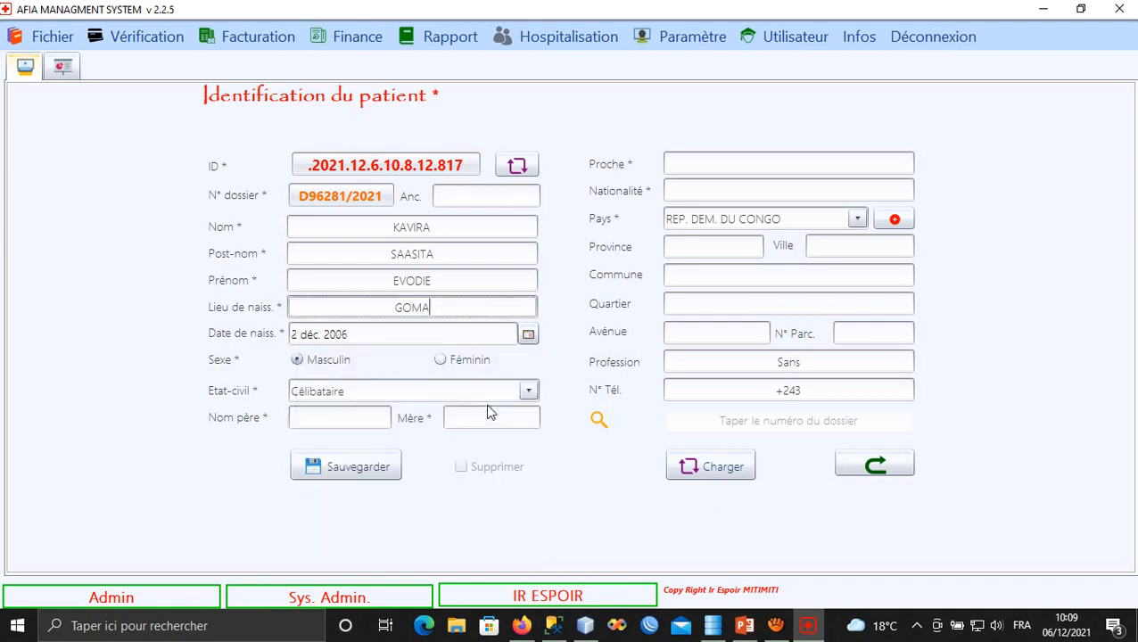
Mark the patient as female and Marié(e), and enter the father's name.
{"action": "left_click", "coordinate": [459, 364]}
{"action": "left_click", "coordinate": [530, 390]}
{"action": "left_click", "coordinate": [365, 432]}
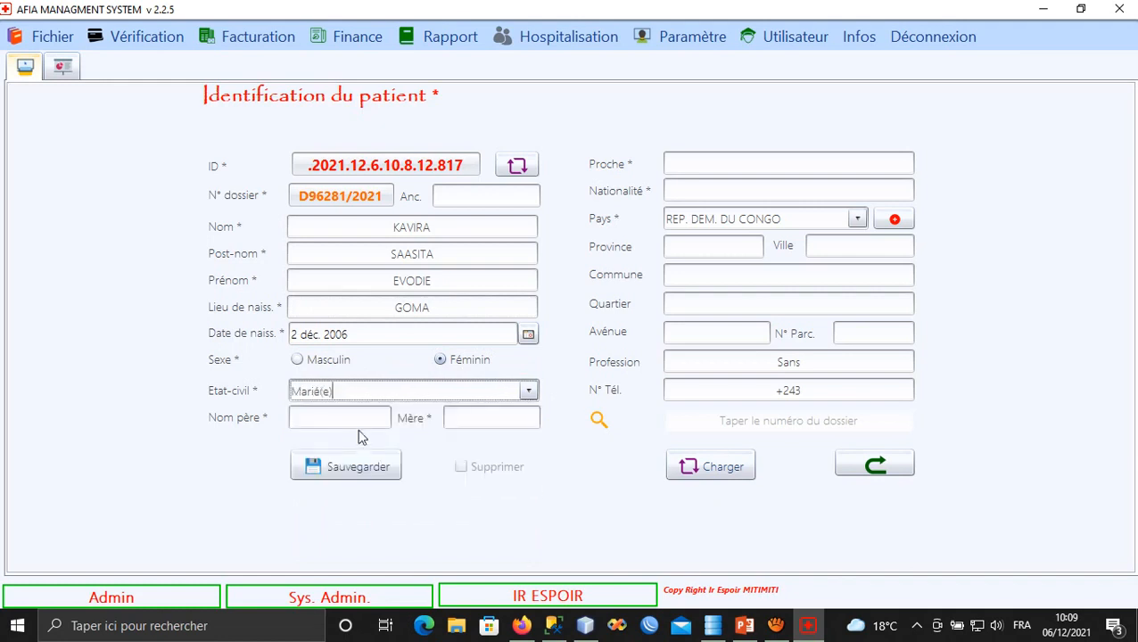
{"action": "left_click", "coordinate": [357, 417]}
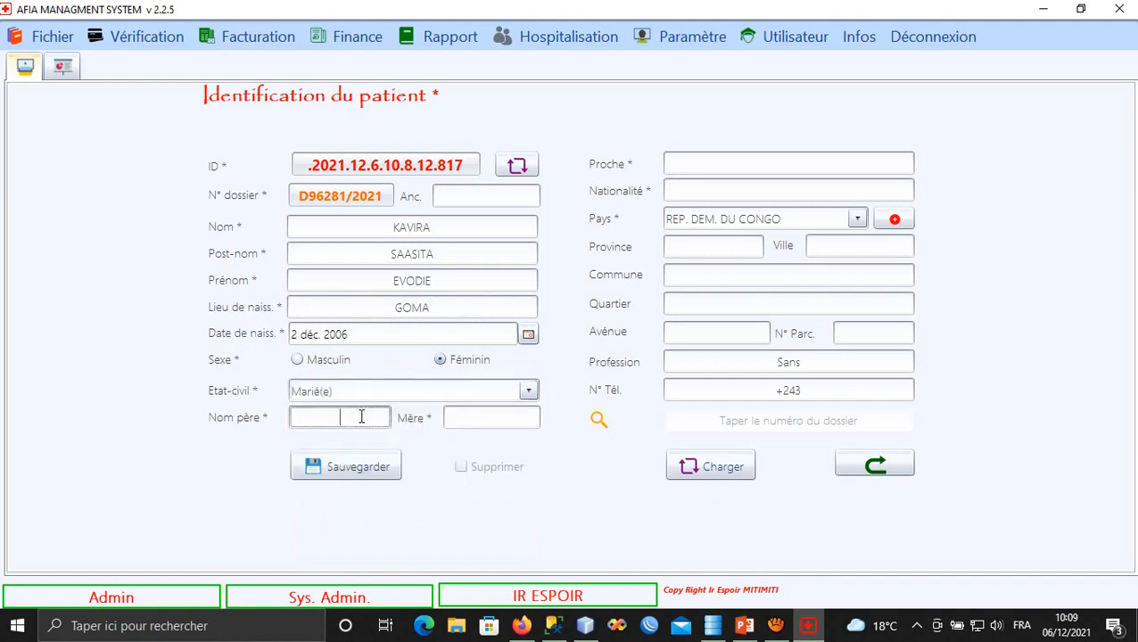
{"action": "type", "text": "KAMBERE"}
{"action": "key", "text": "Tab"}
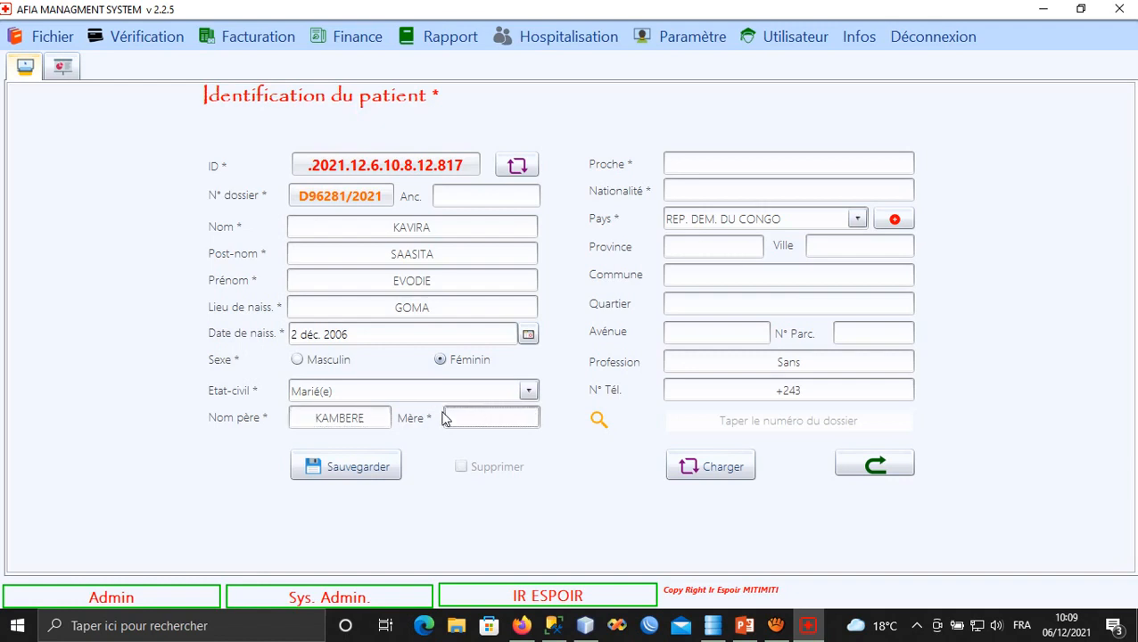
Enter the mother's name and the next of kin, correcting typos in each.
{"action": "type", "text": "SIFA"}
{"action": "key", "text": "Tab"}
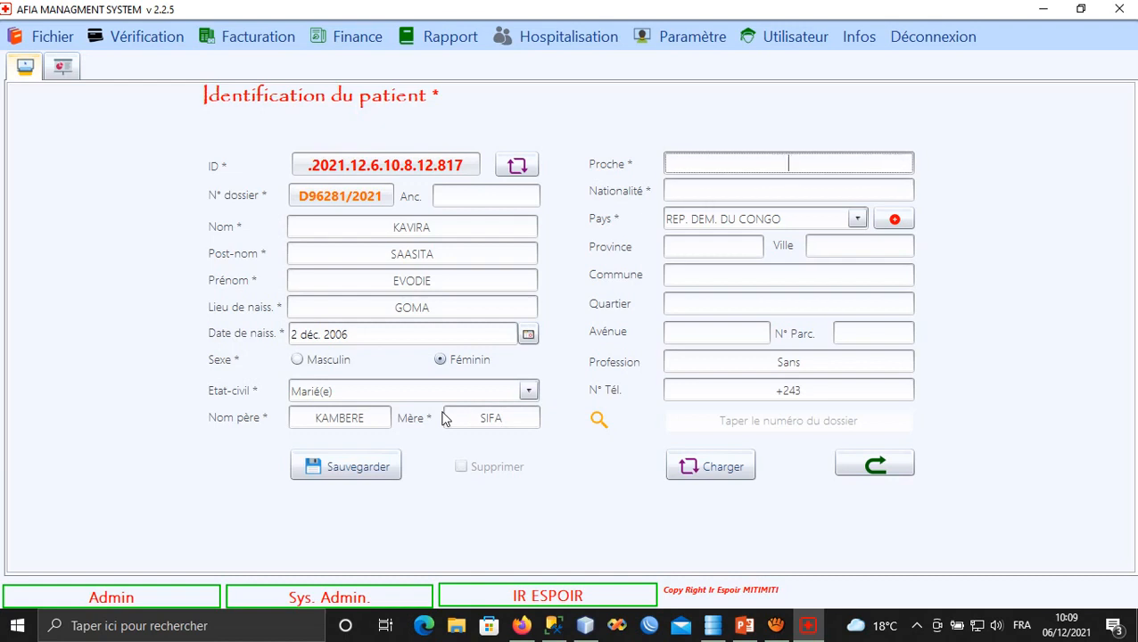
{"action": "type", "text": "EVARISTE"}
{"action": "key", "text": "Tab"}
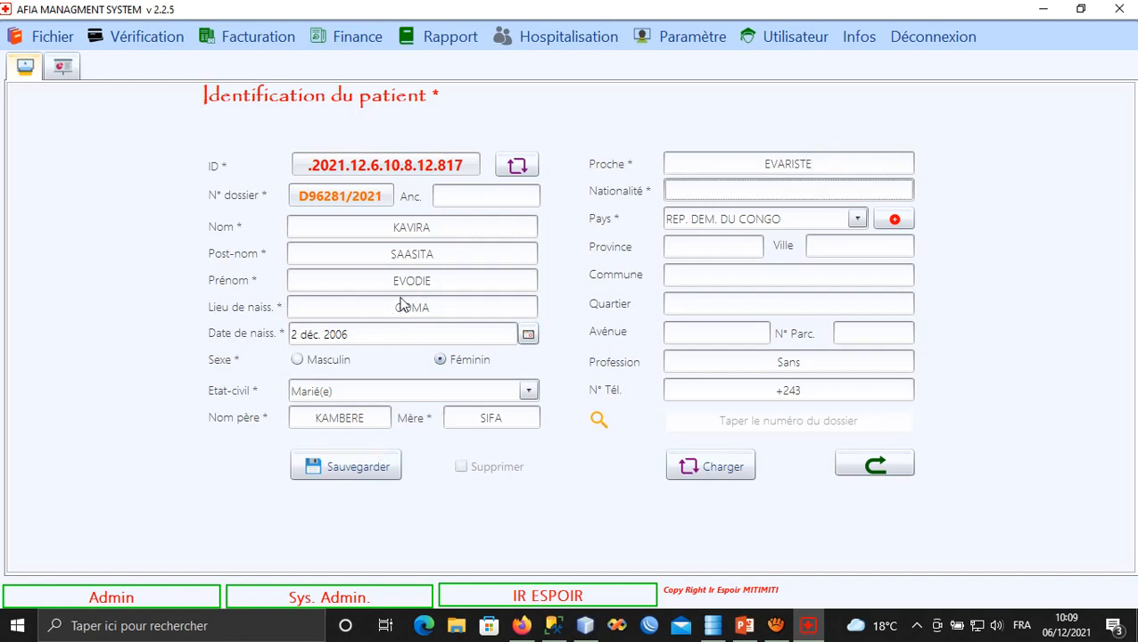
Set the patient's nationality to CONGOLAISE.
{"action": "left_click", "coordinate": [417, 254]}
{"action": "double_click", "coordinate": [417, 256]}
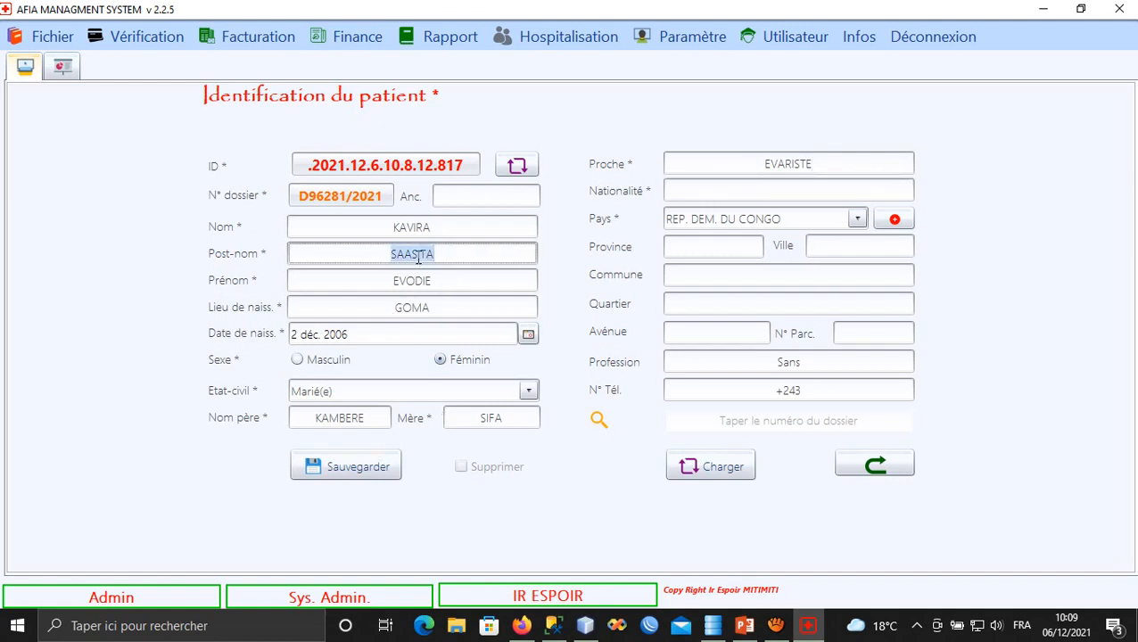
{"action": "left_click", "coordinate": [713, 188]}
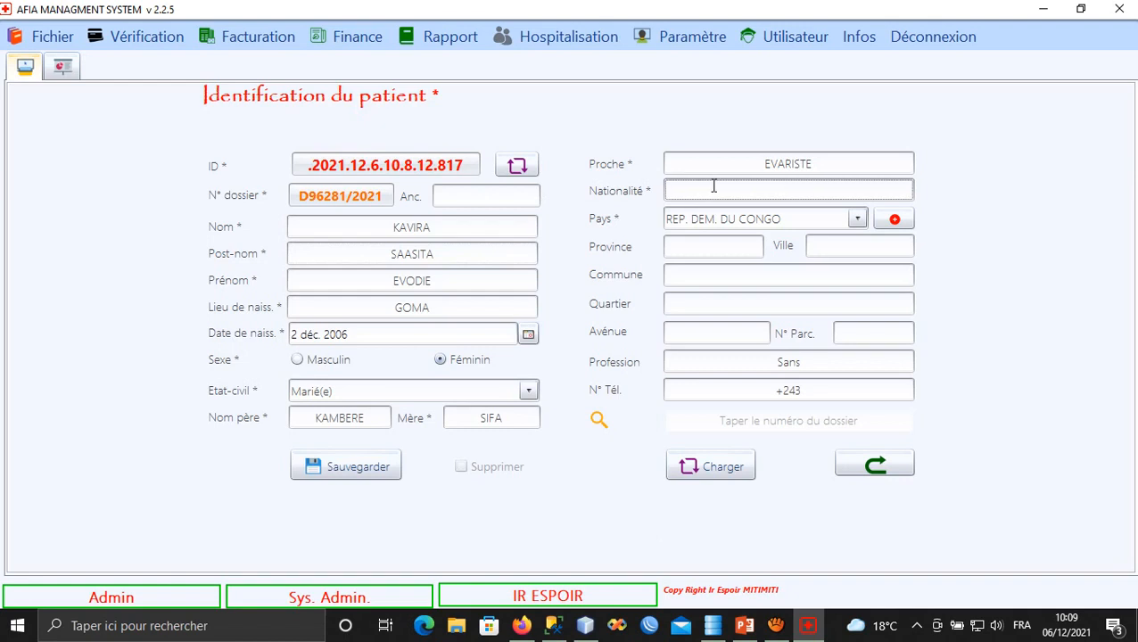
{"action": "type", "text": "CONGOLAISE"}
Enter the province, city, commune and quarter of the patient's address.
{"action": "left_click", "coordinate": [683, 252]}
{"action": "type", "text": "NK"}
{"action": "key", "text": "Tab"}
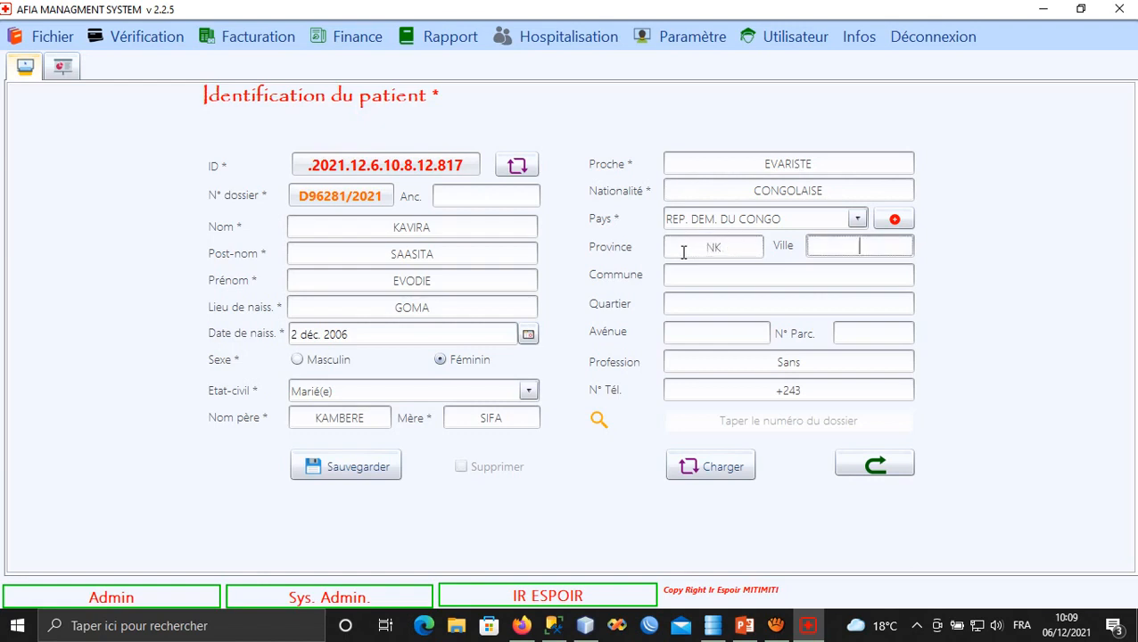
{"action": "type", "text": "GOMA"}
{"action": "key", "text": "Tab"}
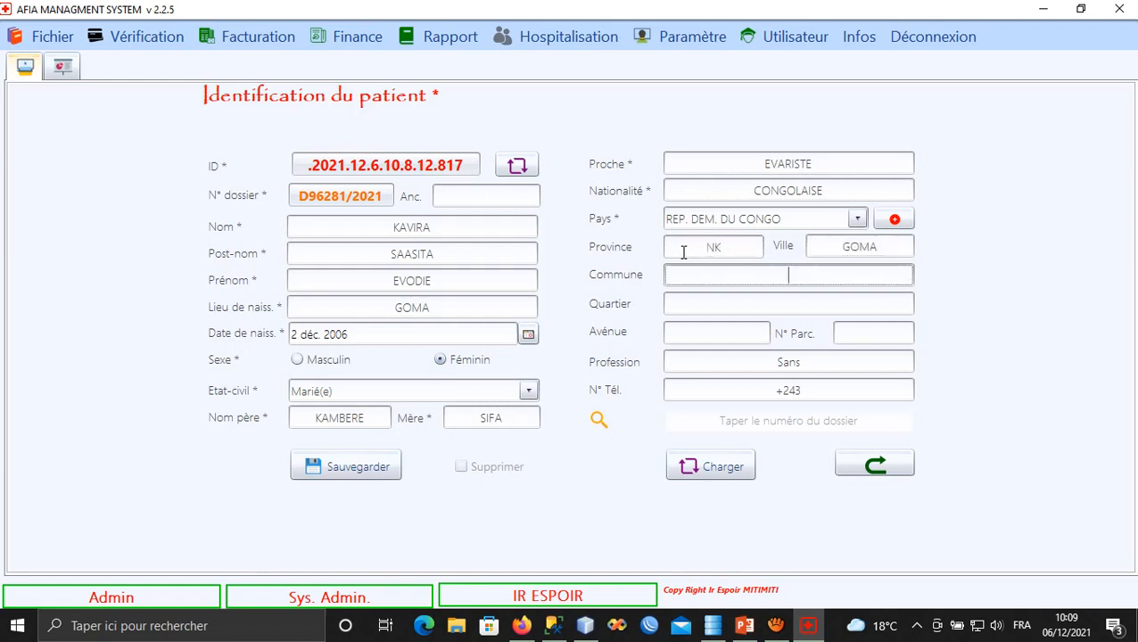
{"action": "type", "text": "KARISIMBI"}
{"action": "key", "text": "Tab"}
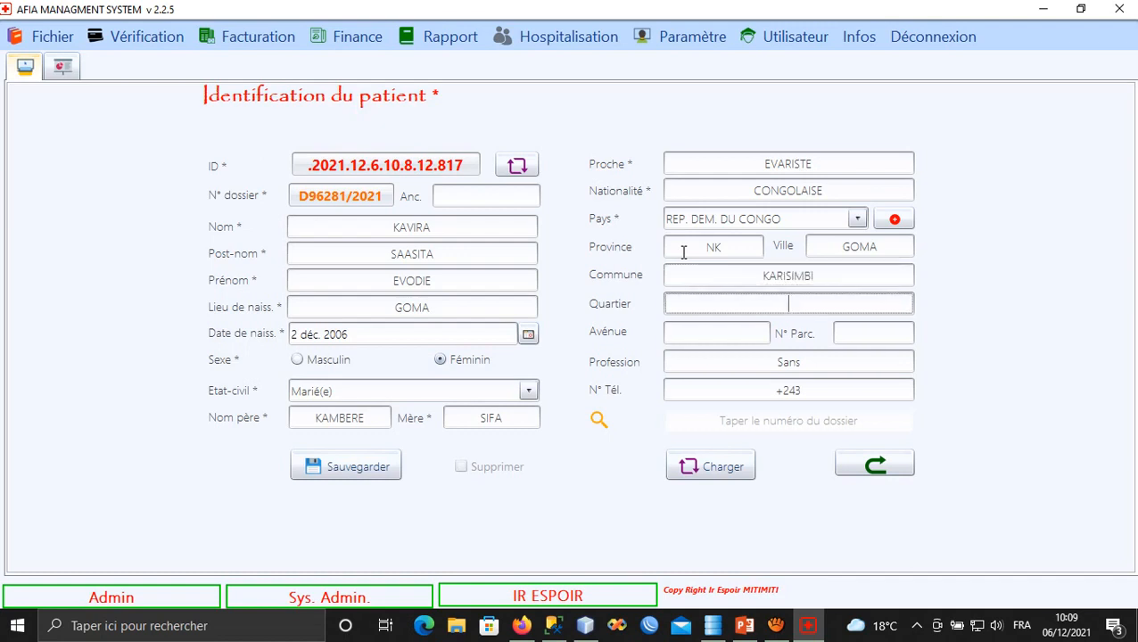
{"action": "type", "text": "VIRUNGA"}
Enter the avenue and plot number of the patient's address.
{"action": "key", "text": "Tab"}
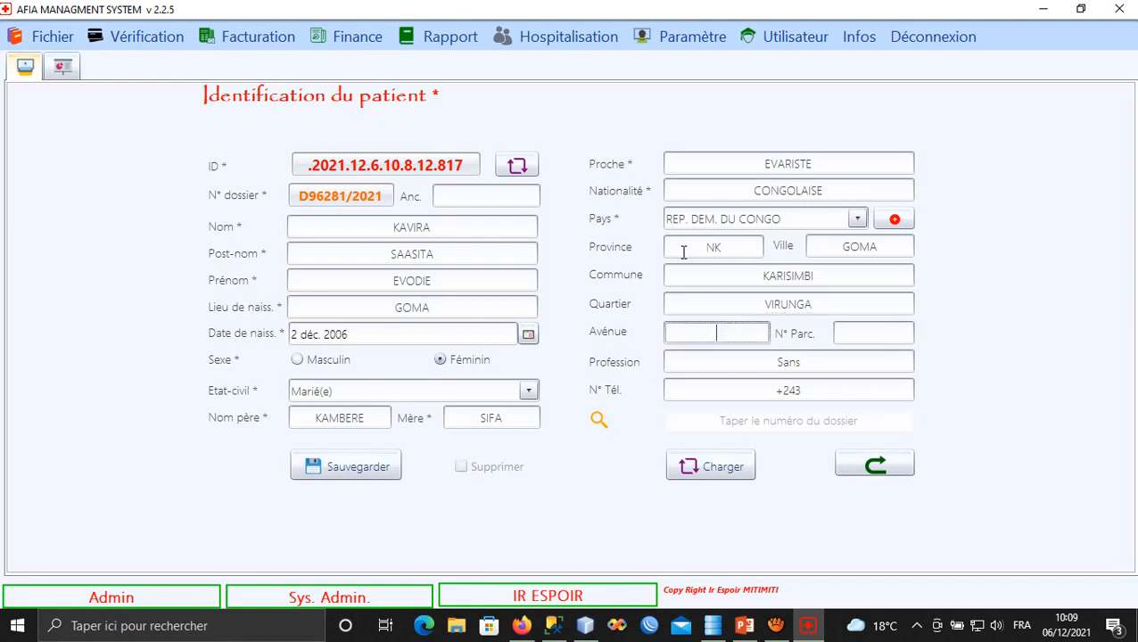
{"action": "key", "text": "Tab"}
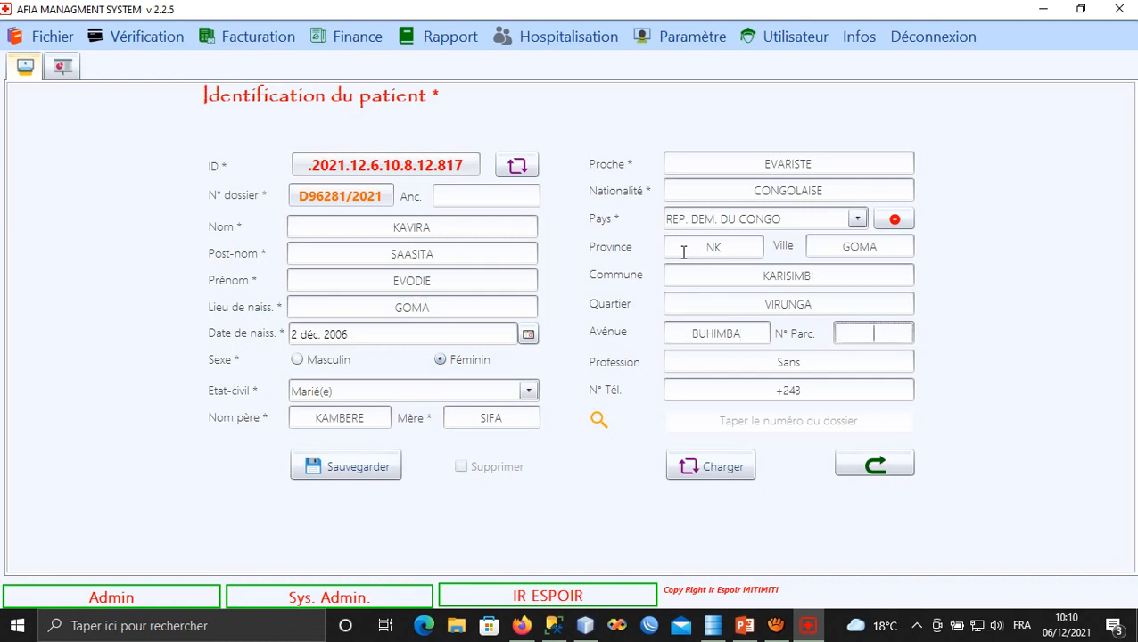
Replace the default 'Sans' profession with AGENT DE L'ETAT.
{"action": "key", "text": "Tab"}
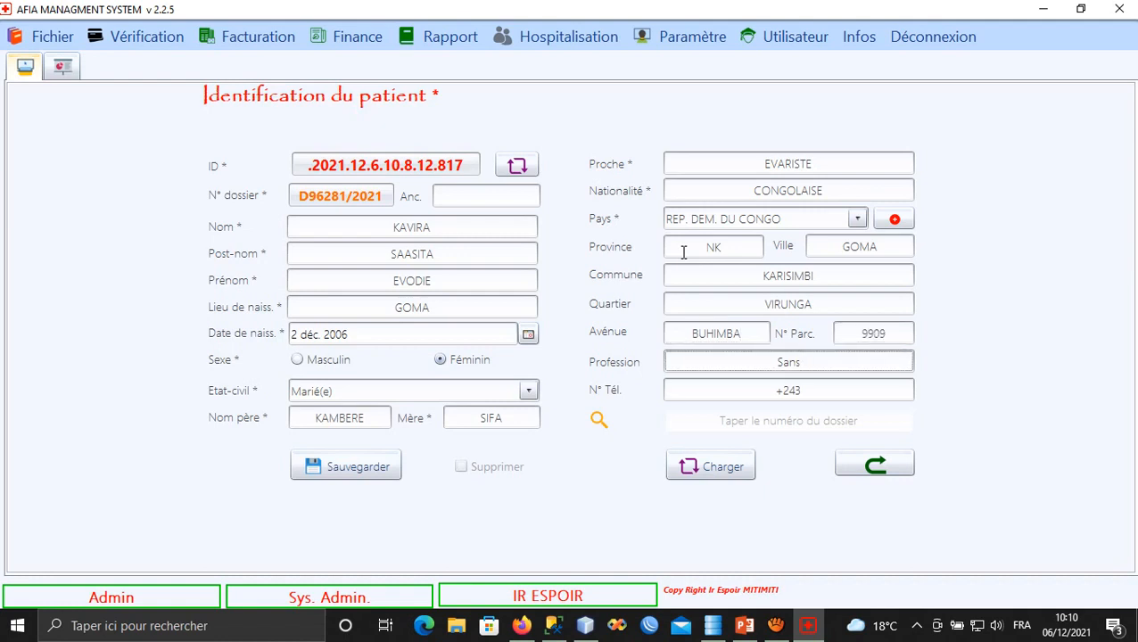
{"action": "key", "text": "BackSpace"}
{"action": "key", "text": "BackSpace"}
{"action": "key", "text": "BackSpace"}
{"action": "type", "text": "COMPA"}
{"action": "key", "text": "BackSpace"}
{"action": "key", "text": "BackSpace"}
{"action": "key", "text": "BackSpace"}
{"action": "key", "text": "BackSpace"}
{"action": "key", "text": "BackSpace"}
{"action": "type", "text": "AGENT DE L'etat"}
{"action": "key", "text": "BackSpace"}
{"action": "key", "text": "BackSpace"}
{"action": "key", "text": "BackSpace"}
{"action": "key", "text": "BackSpace"}
{"action": "type", "text": "ETAT"}
Enter the patient's phone number and save the new patient record.
{"action": "key", "text": "Tab"}
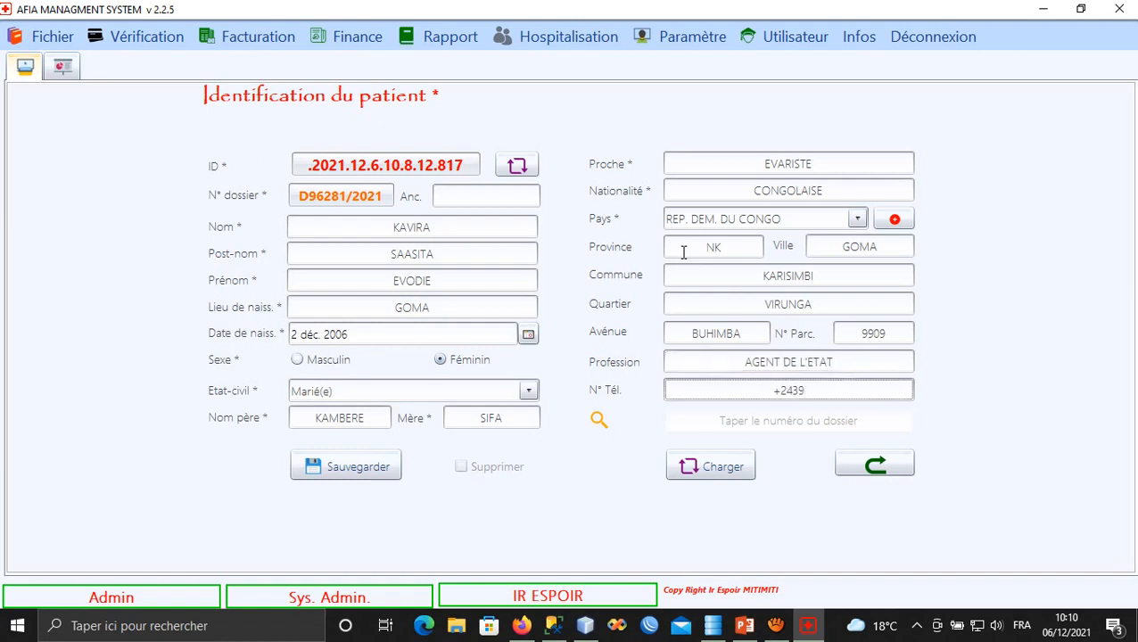
{"action": "left_click", "coordinate": [362, 473]}
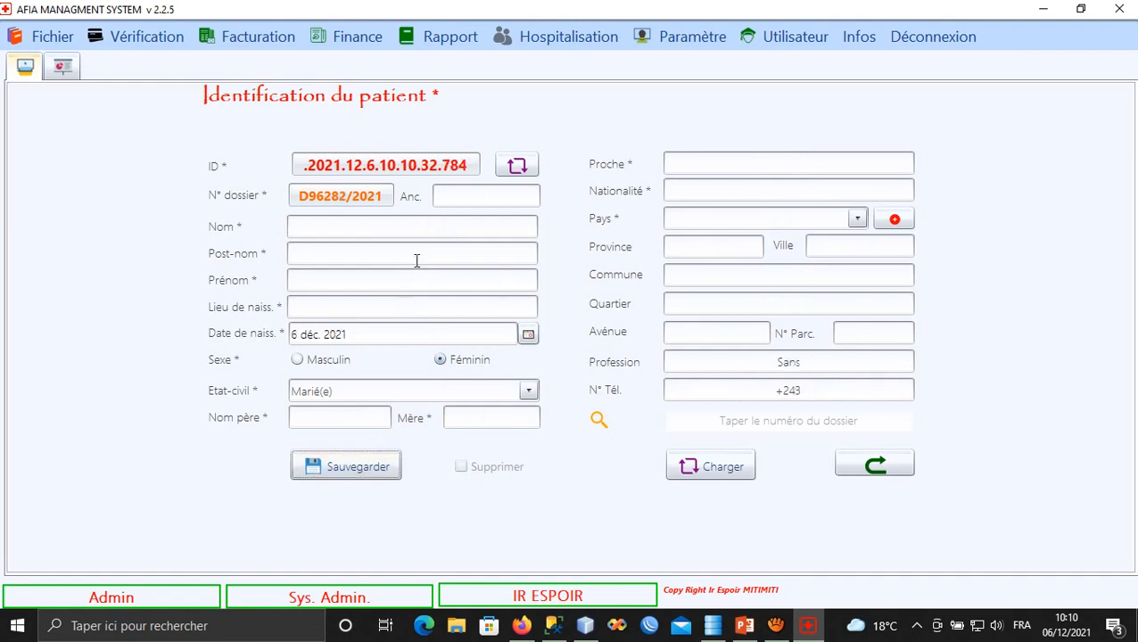
On the Plainte du patient screen, search the patient list by the new patient's name.
{"action": "left_click", "coordinate": [879, 468]}
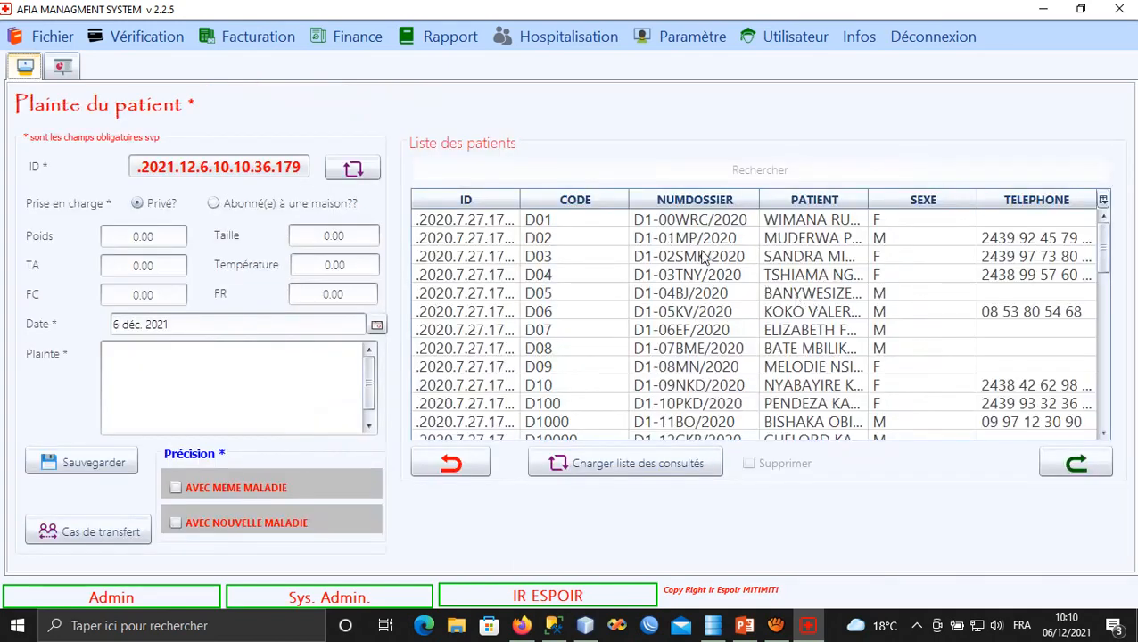
{"action": "left_click", "coordinate": [733, 174]}
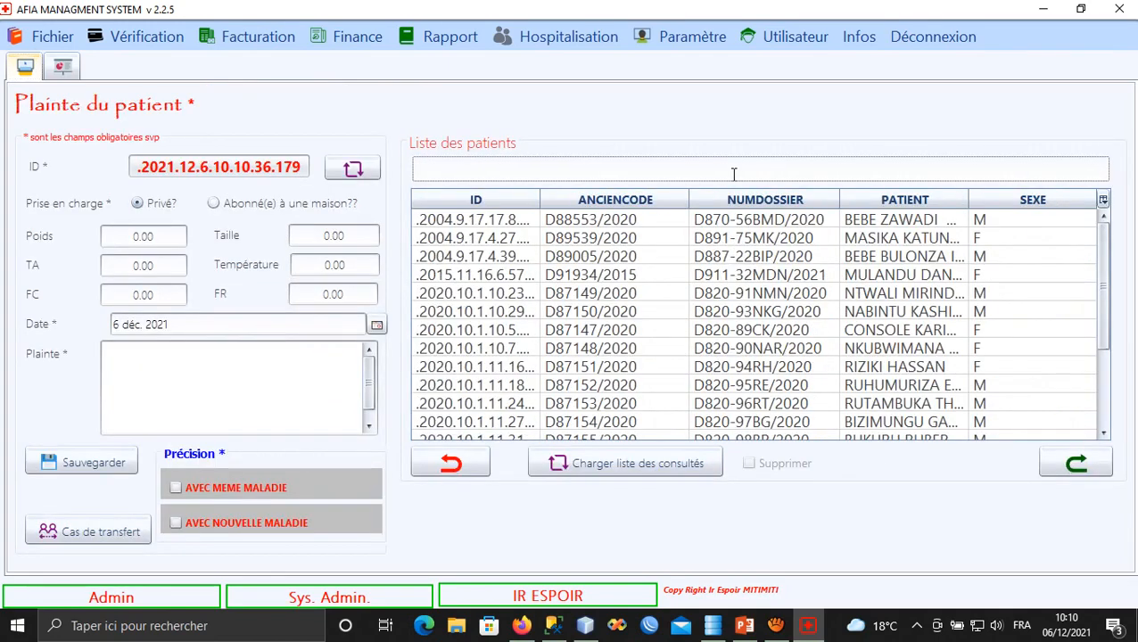
{"action": "type", "text": "KAVIRA"}
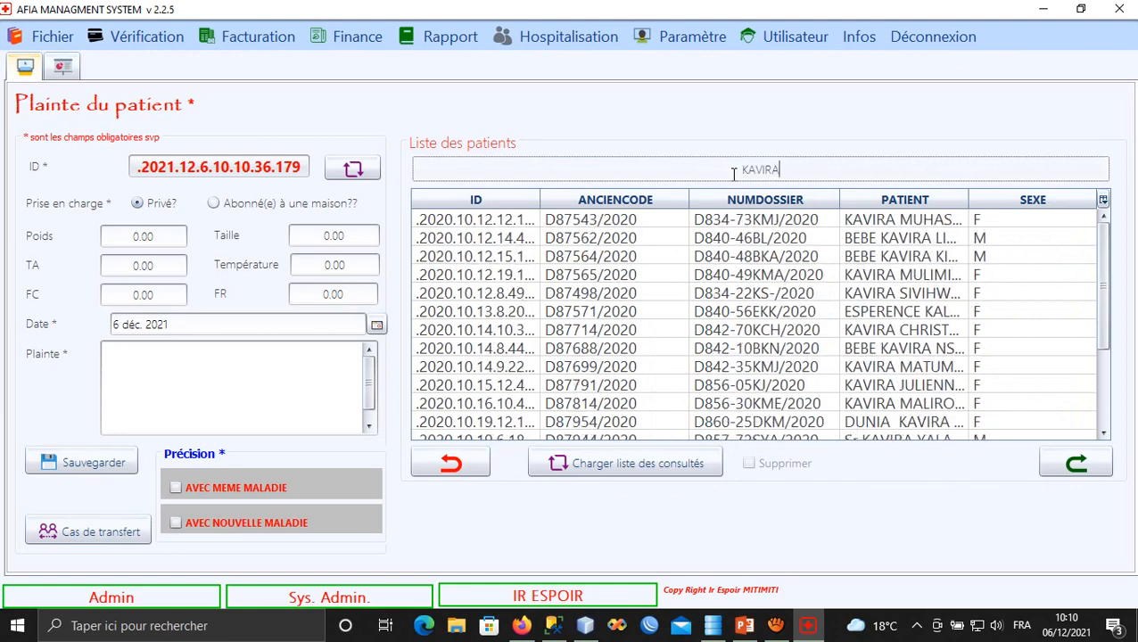
{"action": "type", "text": " S"}
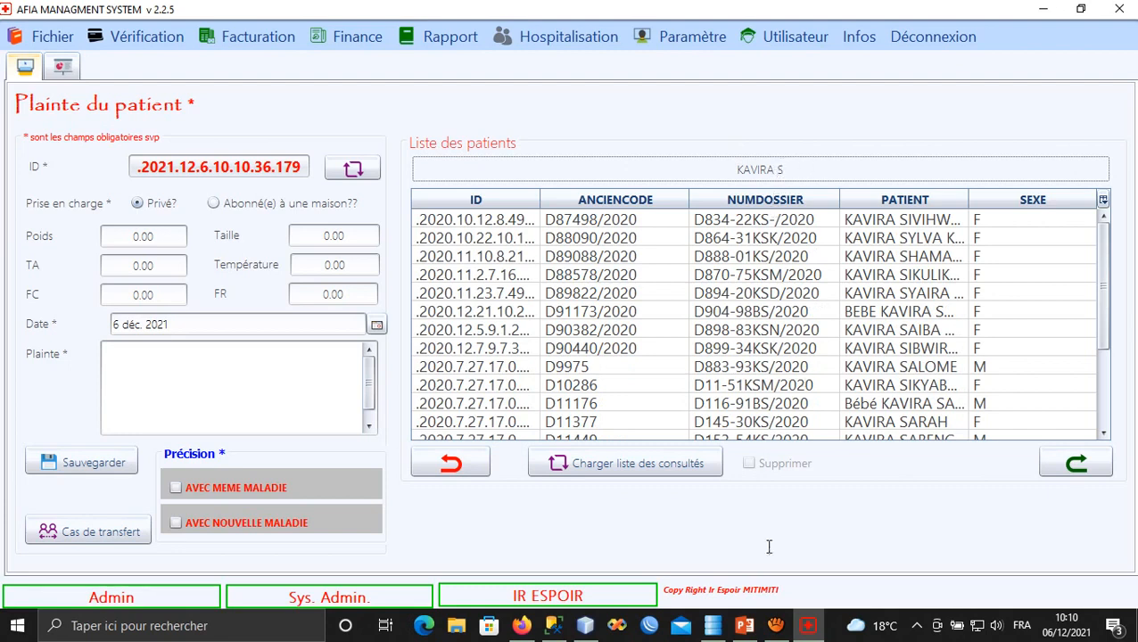
Back in PowerPoint, enter '- SOIT LE PATIENT EST PRIVE' under the slide 11 title and start a third line.
{"action": "left_click", "coordinate": [744, 625]}
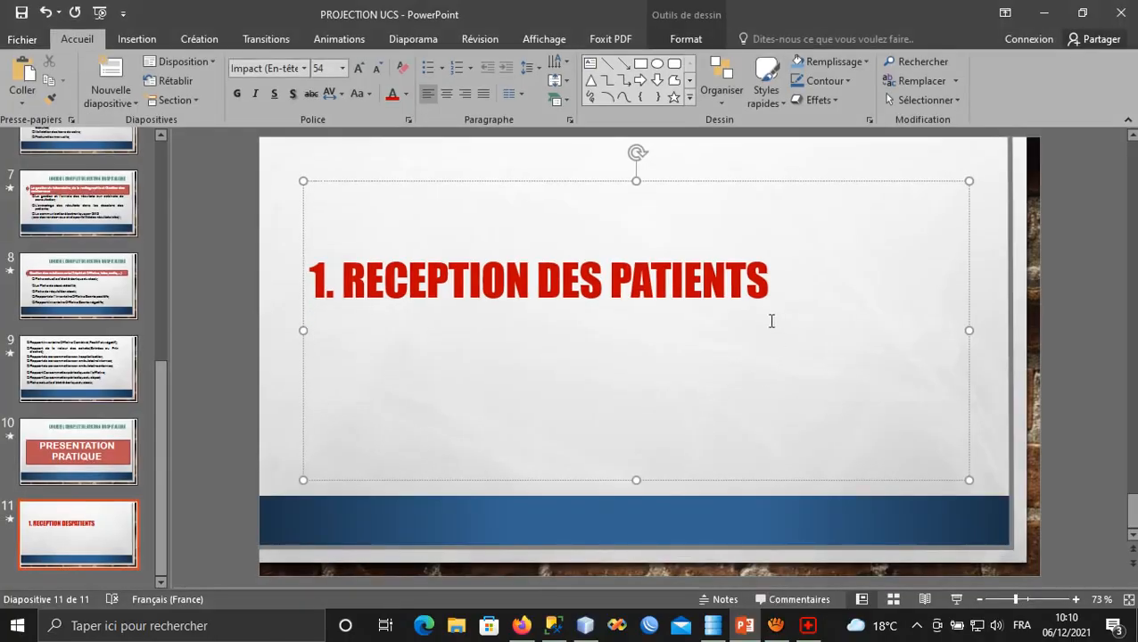
{"action": "type", "text": "è"}
{"action": "key", "text": "BackSpace"}
{"action": "type", "text": "- SOIT LE"}
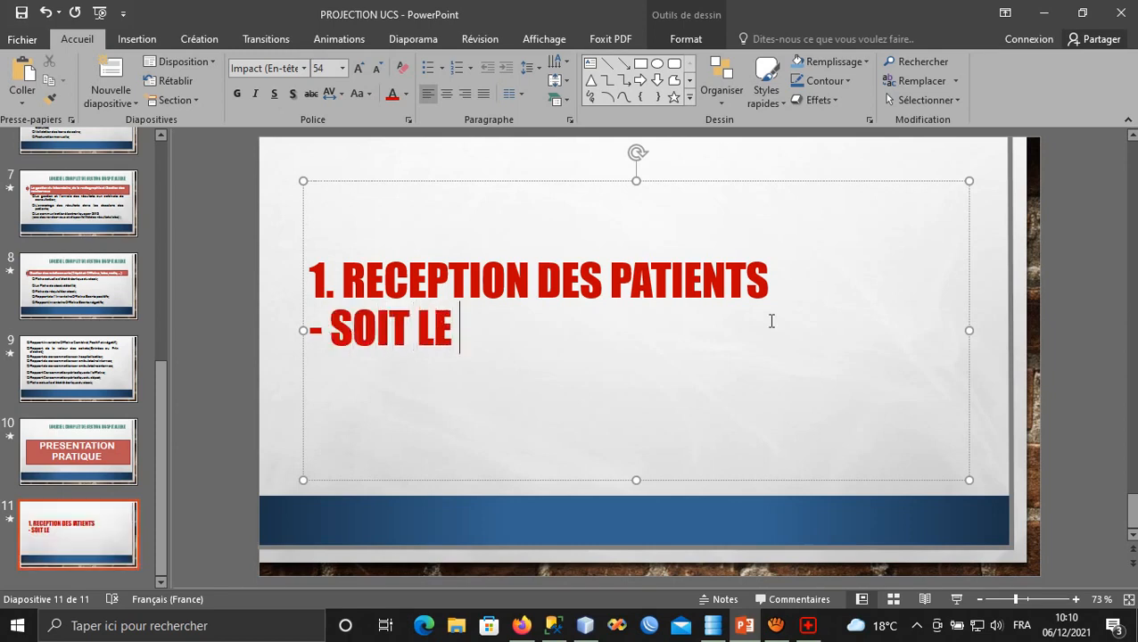
{"action": "type", "text": " PATIENT"}
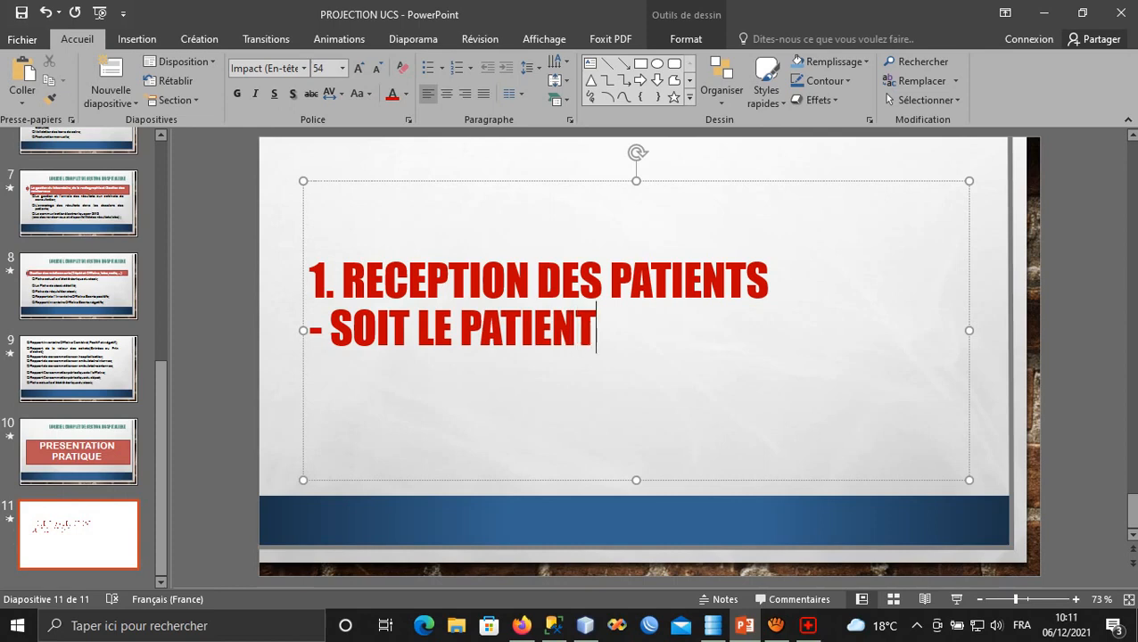
{"action": "type", "text": " ES"}
{"action": "key", "text": "BackSpace"}
{"action": "type", "text": "ES"}
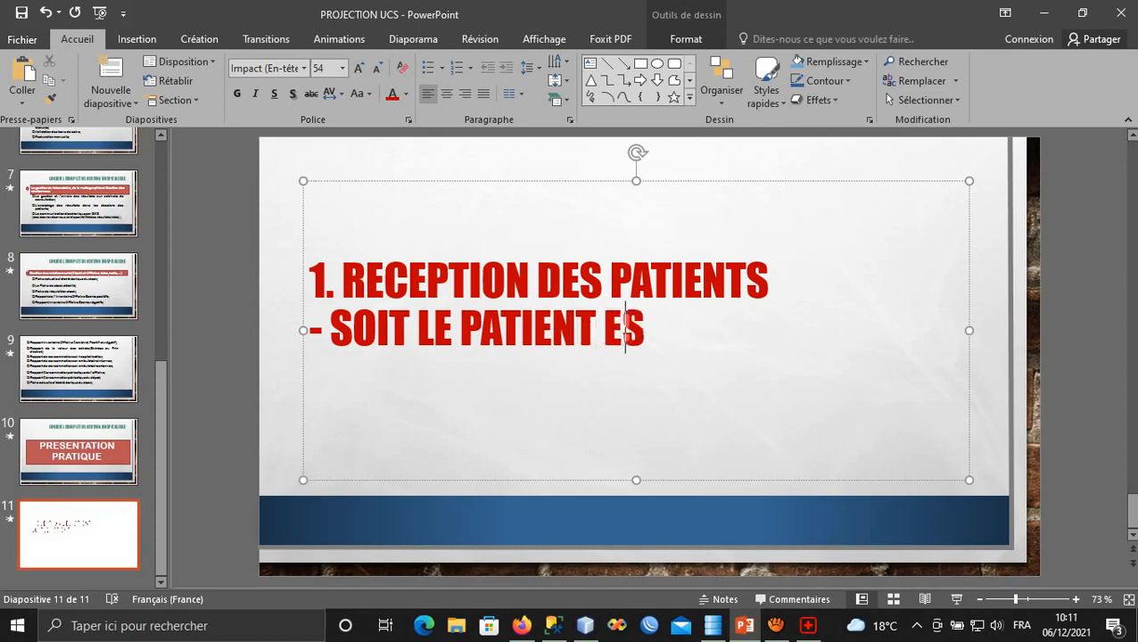
{"action": "type", "text": "T PRIVE"}
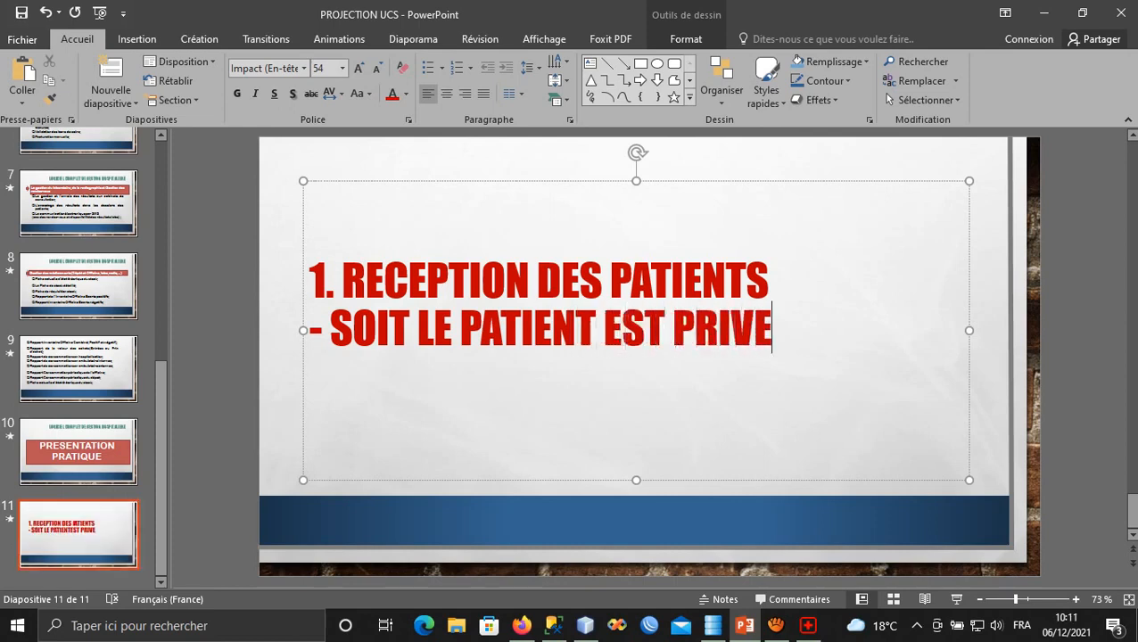
{"action": "key", "text": "Return"}
{"action": "type", "text": "6"}
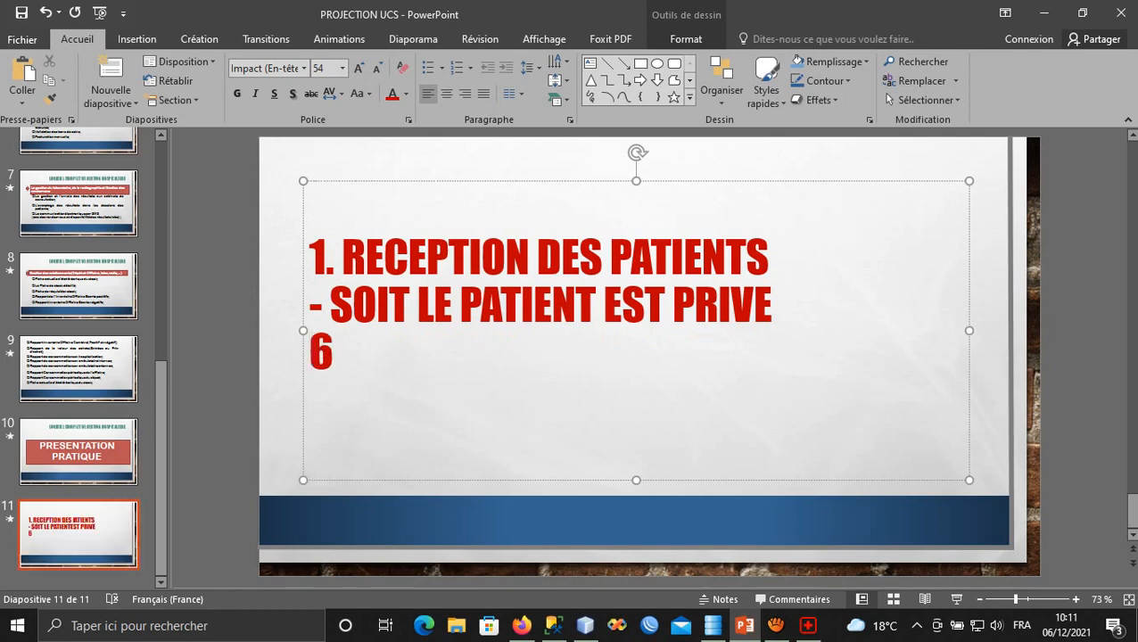
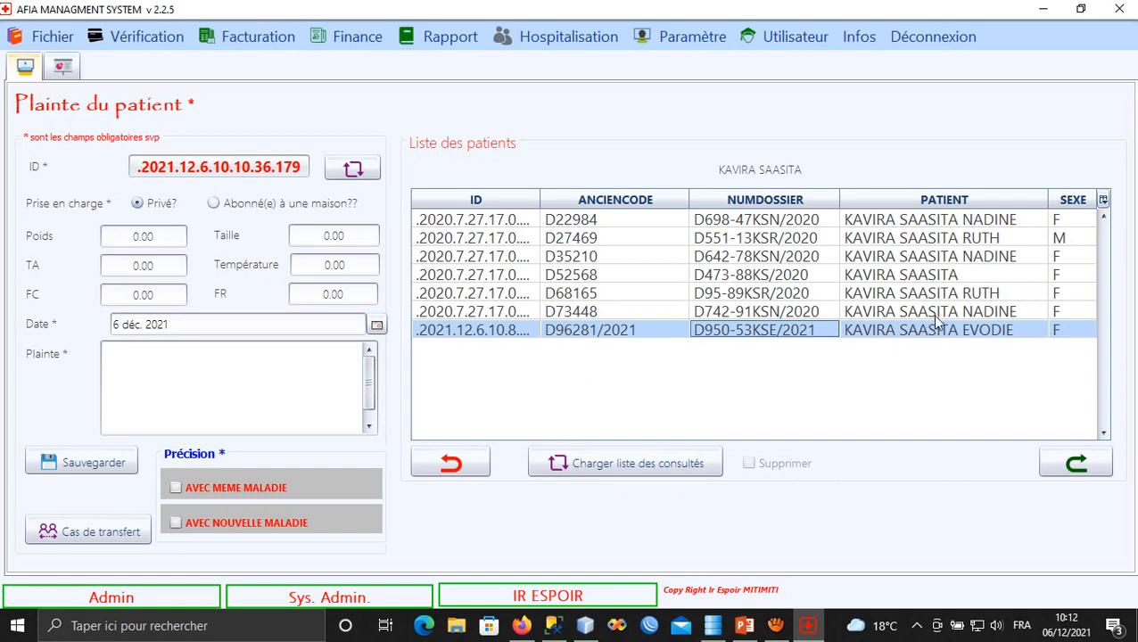
{"action": "left_click", "coordinate": [929, 336]}
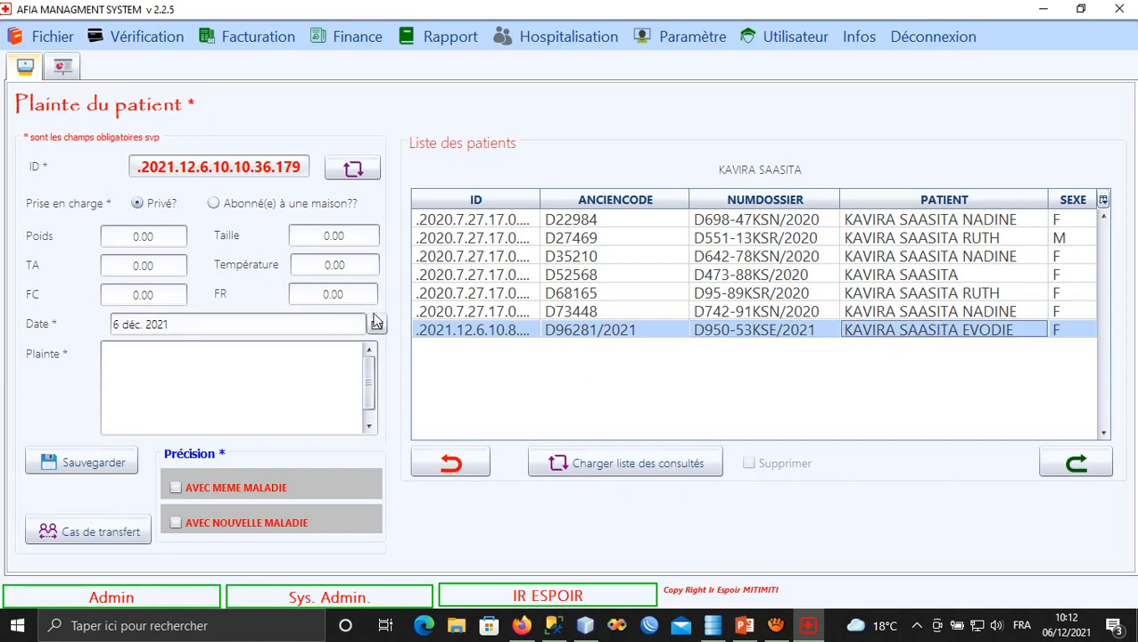
{"action": "left_click", "coordinate": [507, 333]}
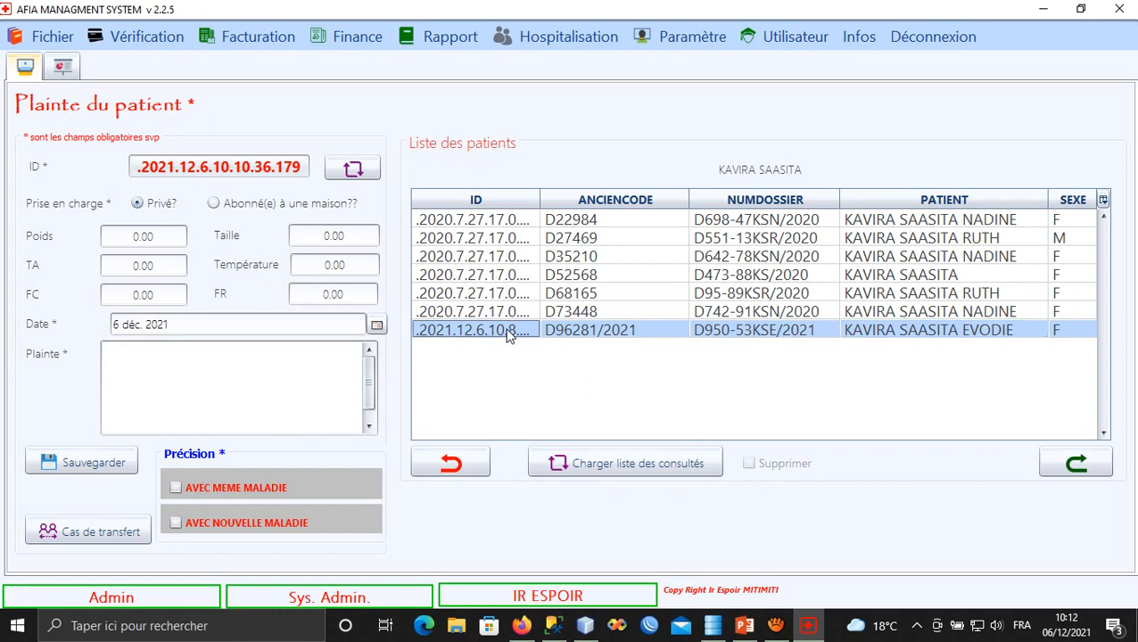
{"action": "left_click", "coordinate": [140, 204]}
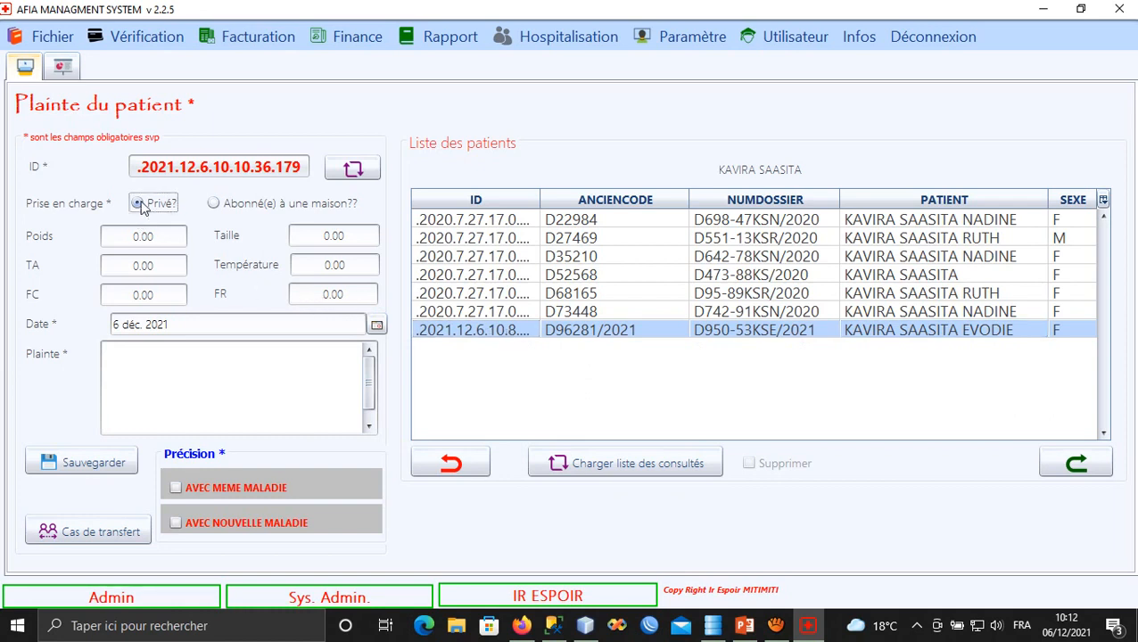
{"action": "left_click", "coordinate": [228, 211]}
{"action": "left_click", "coordinate": [141, 206]}
{"action": "left_click", "coordinate": [455, 331]}
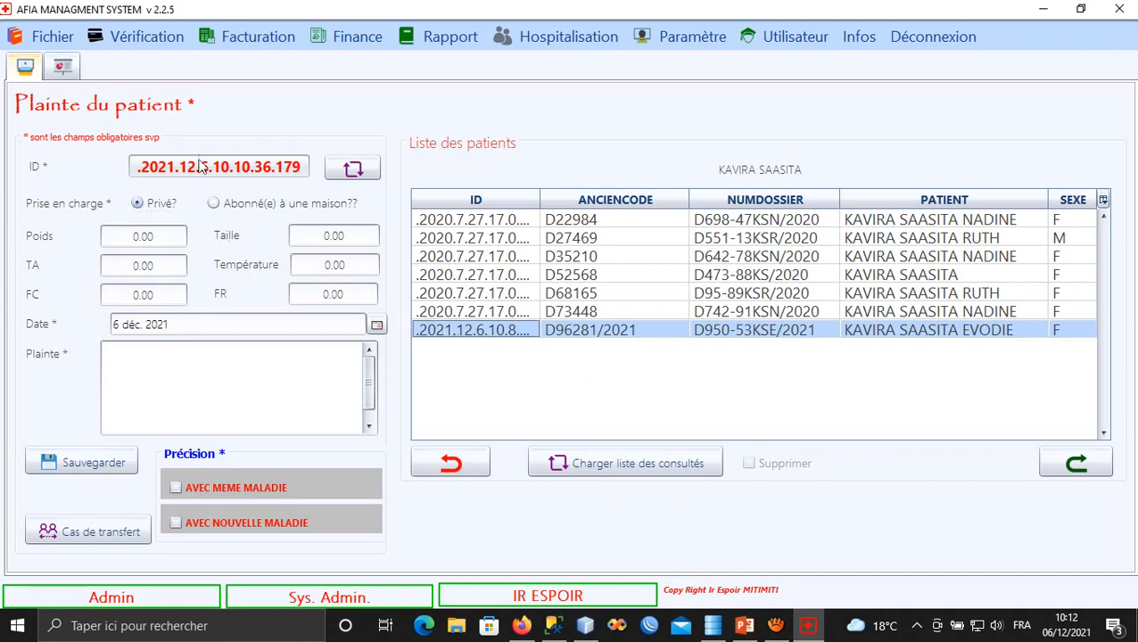
{"action": "left_click", "coordinate": [331, 45]}
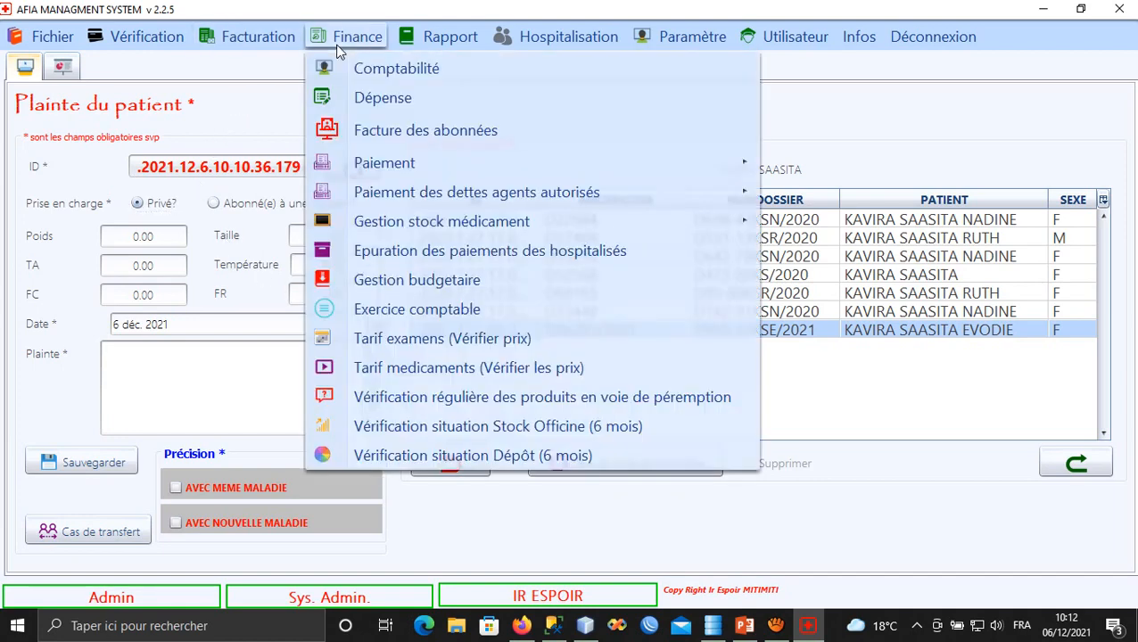
{"action": "mouse_move", "coordinate": [444, 176]}
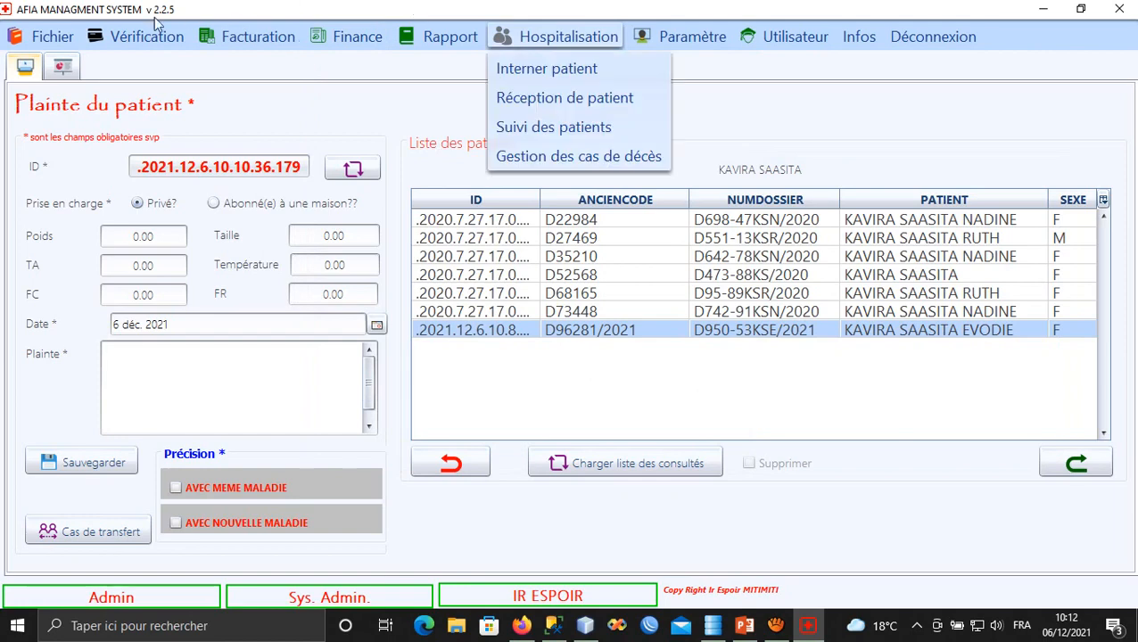
{"action": "mouse_move", "coordinate": [33, 36]}
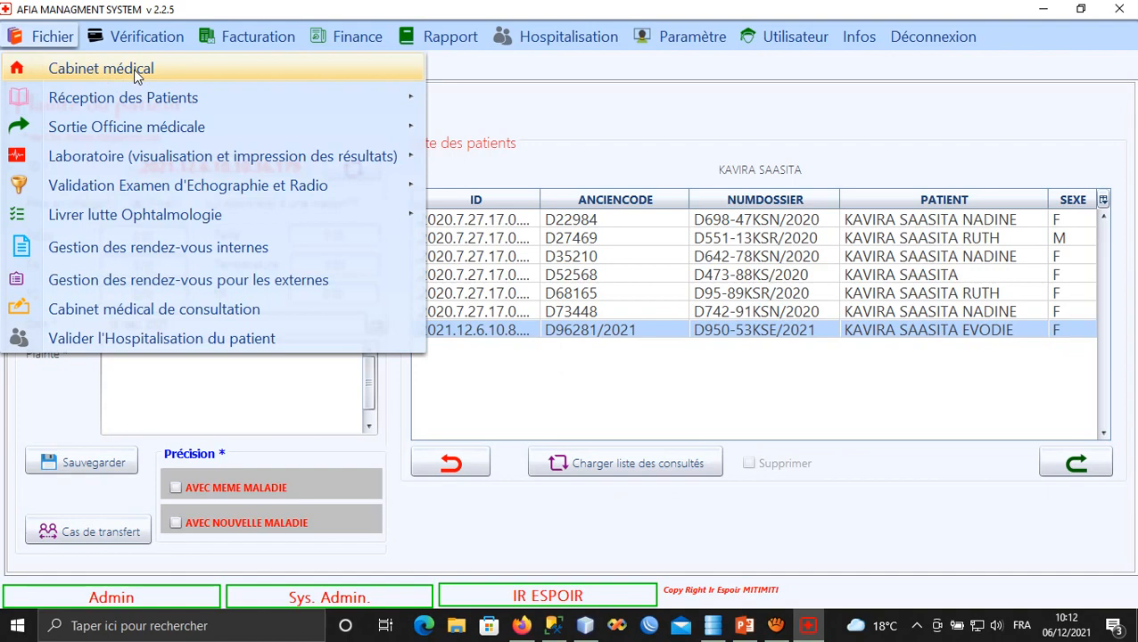
{"action": "left_click", "coordinate": [401, 409]}
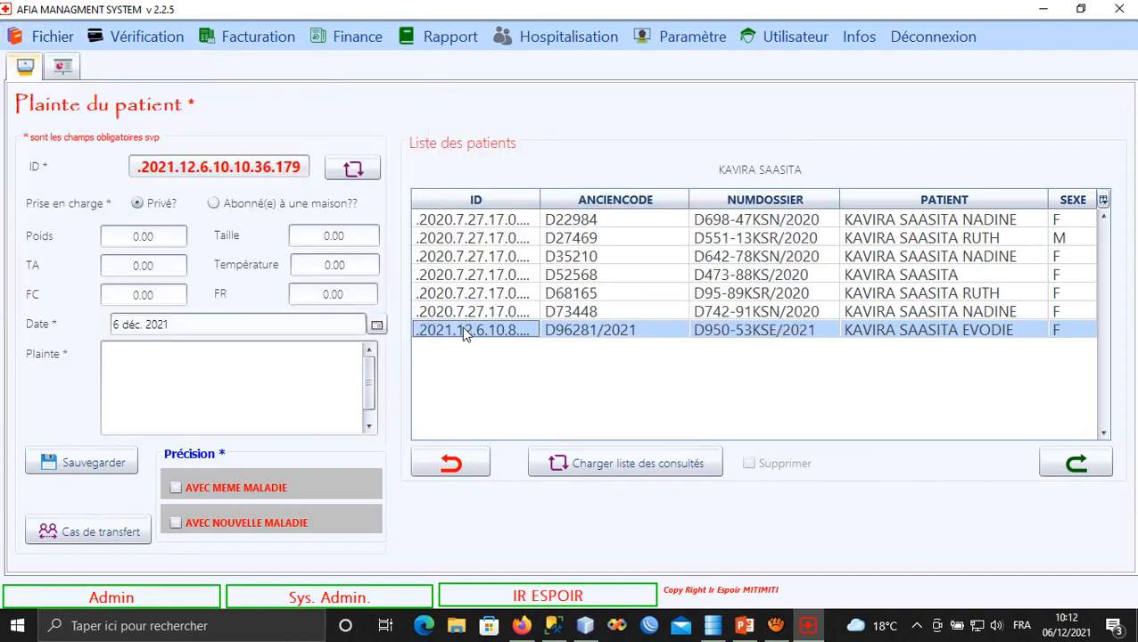
{"action": "left_click", "coordinate": [41, 36]}
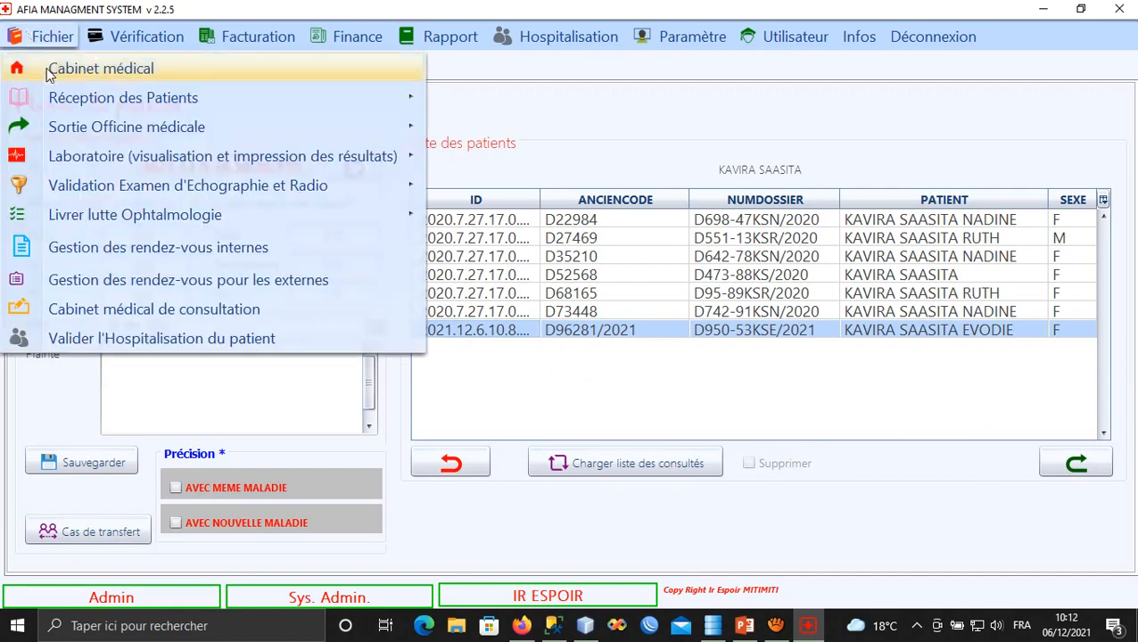
{"action": "left_click", "coordinate": [132, 69]}
{"action": "left_click", "coordinate": [510, 330]}
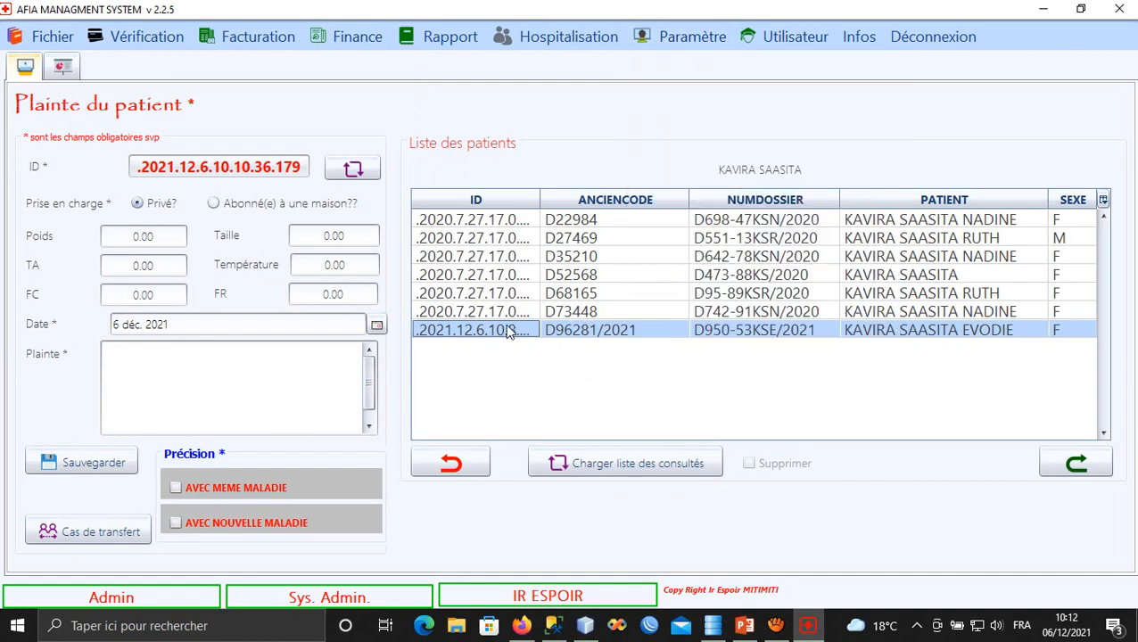
Keep coverage private and enter weight 56, TA 23, height 1.50 and temperature 34.
{"action": "left_click", "coordinate": [140, 200]}
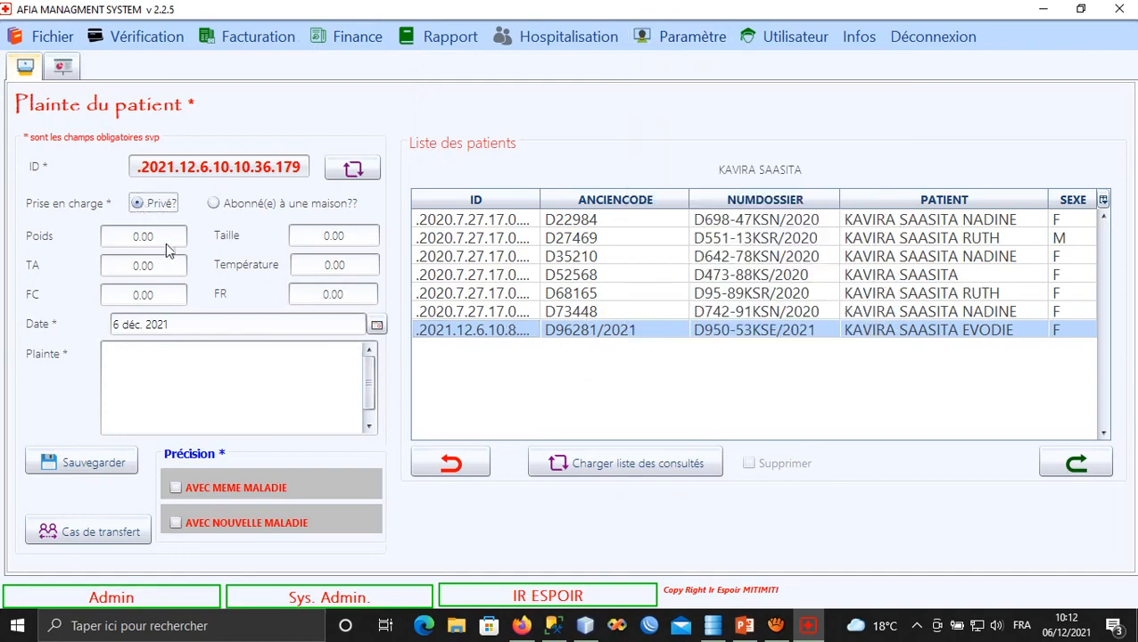
{"action": "left_click_drag", "start_coordinate": [165, 244], "coordinate": [104, 236]}
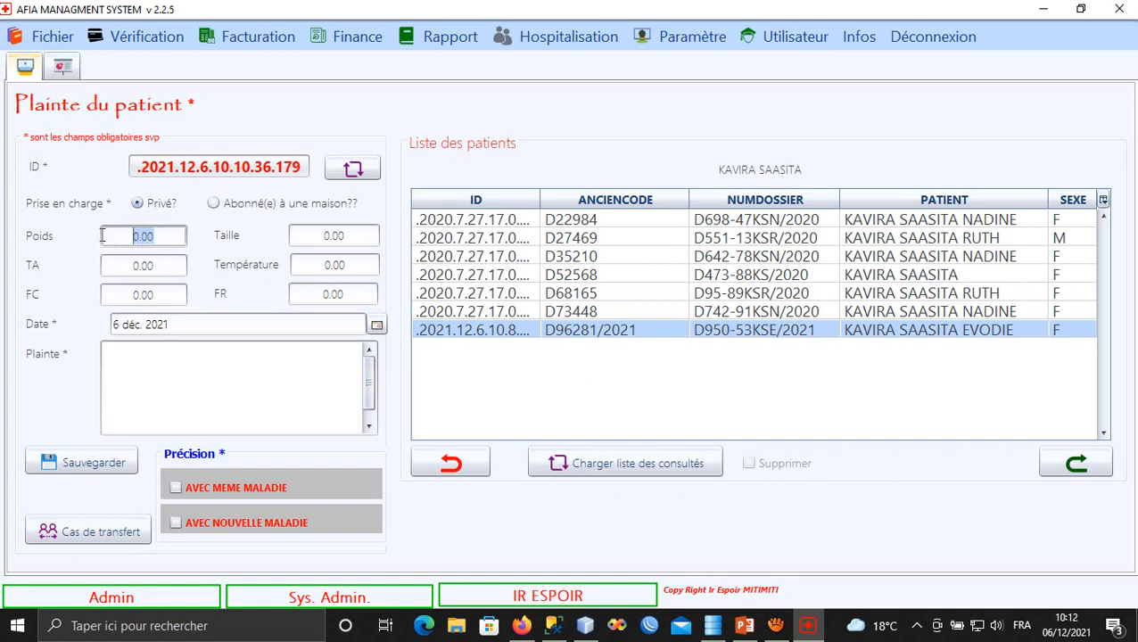
{"action": "type", "text": "56"}
{"action": "left_click_drag", "start_coordinate": [156, 264], "coordinate": [108, 265]}
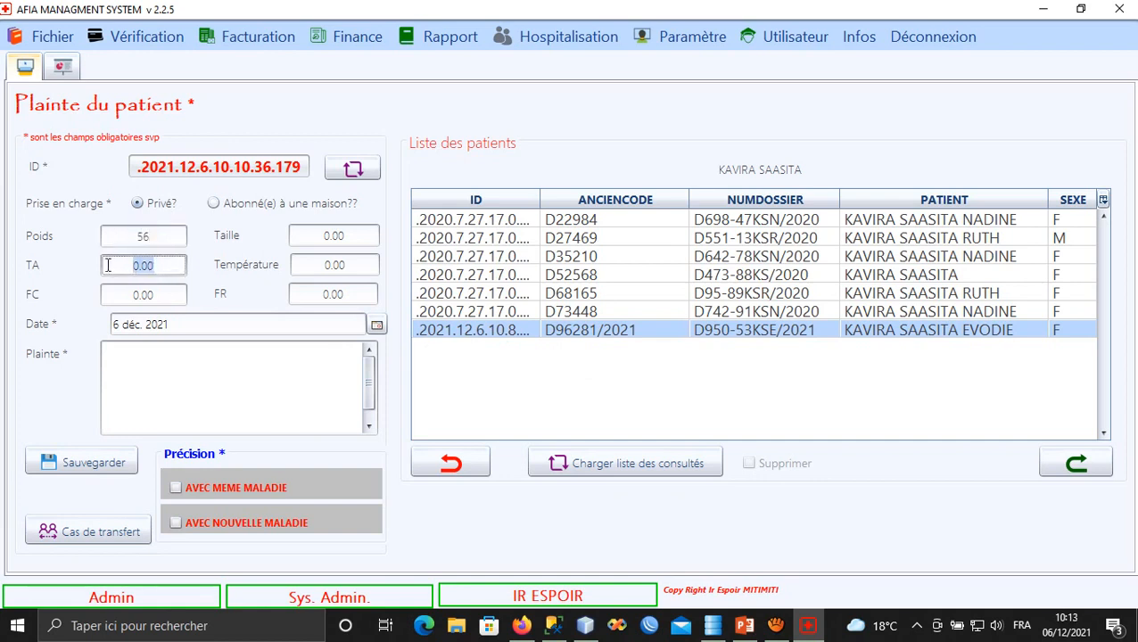
{"action": "type", "text": "23"}
{"action": "left_click_drag", "start_coordinate": [346, 237], "coordinate": [300, 235]}
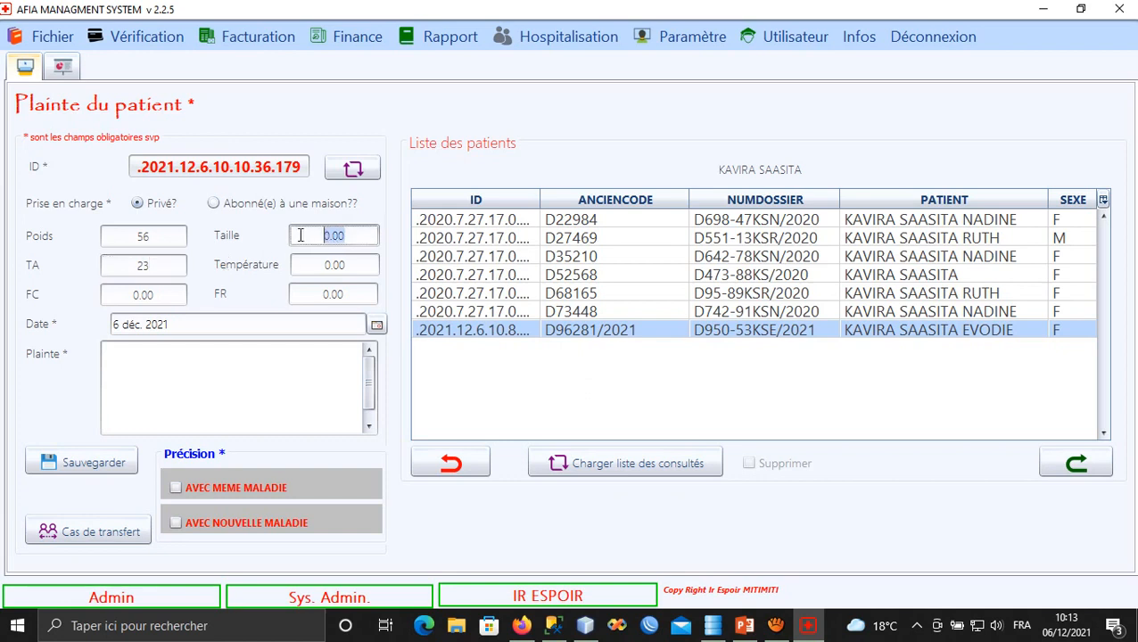
{"action": "type", "text": "1.50"}
{"action": "left_click", "coordinate": [322, 264]}
{"action": "type", "text": "34"}
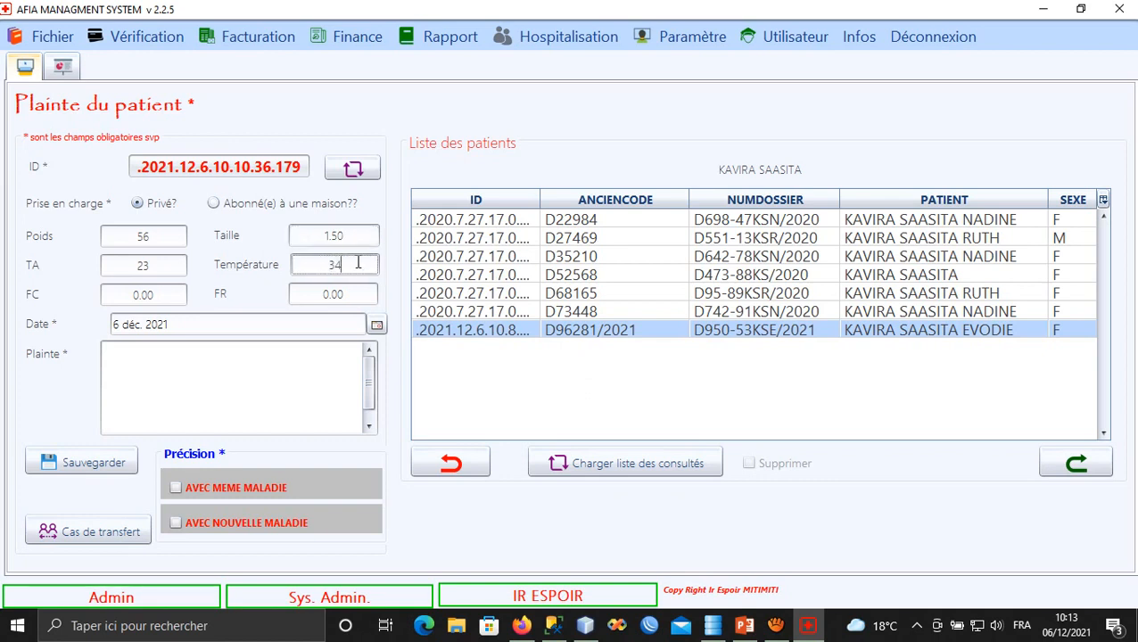
{"action": "left_click", "coordinate": [318, 295]}
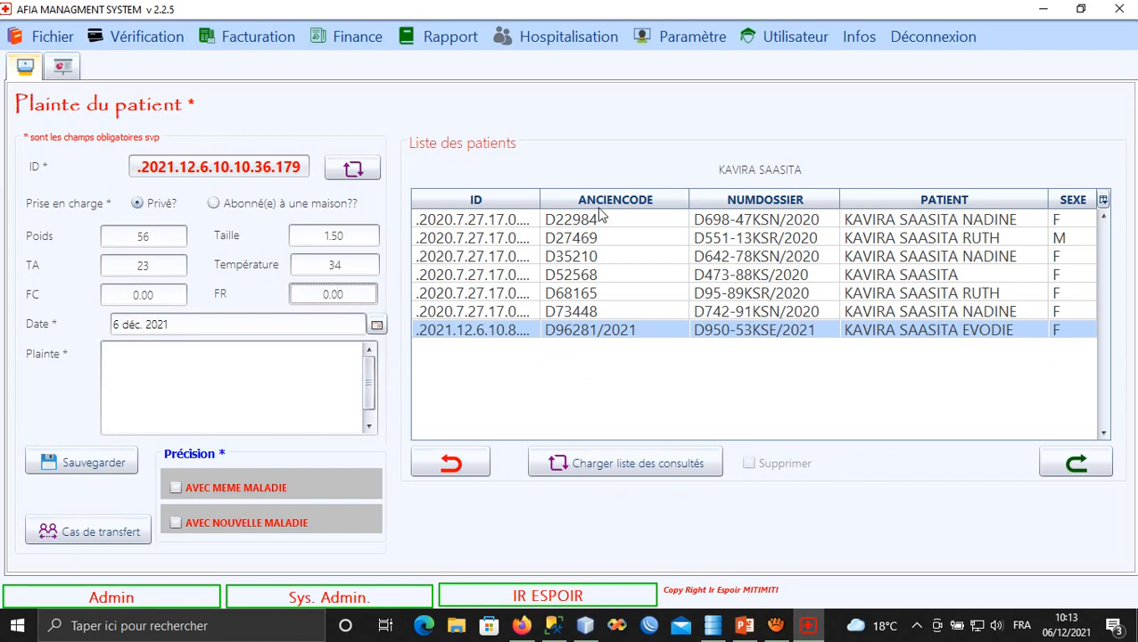
Reselect the new patient's record and tick AVEC NOUVELLE MALADIE.
{"action": "left_click", "coordinate": [553, 330]}
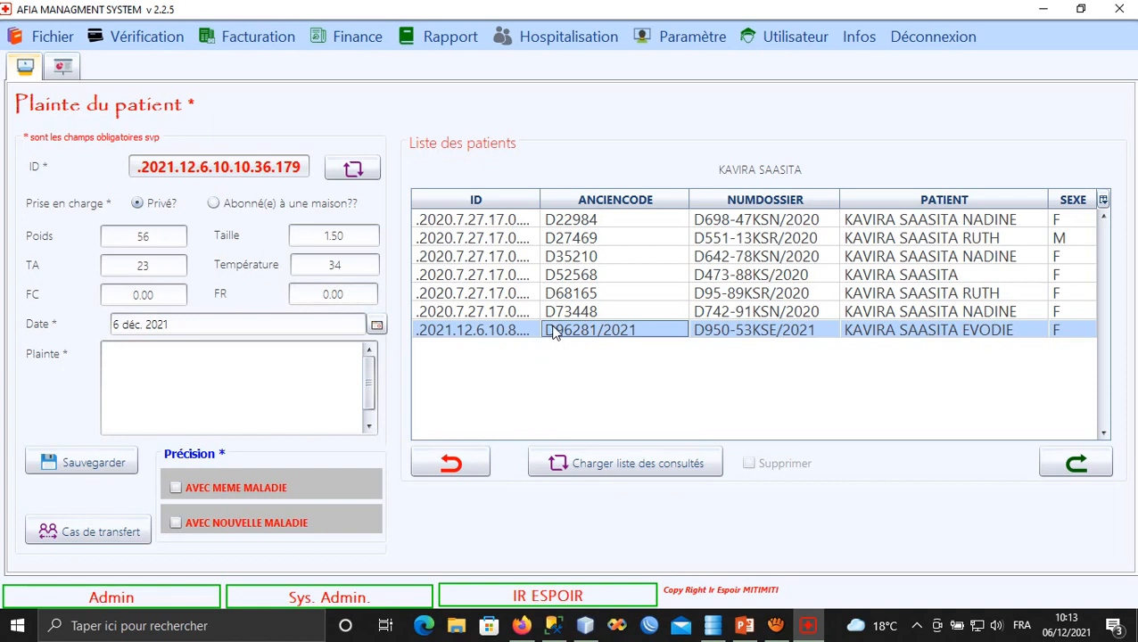
{"action": "left_click", "coordinate": [526, 333]}
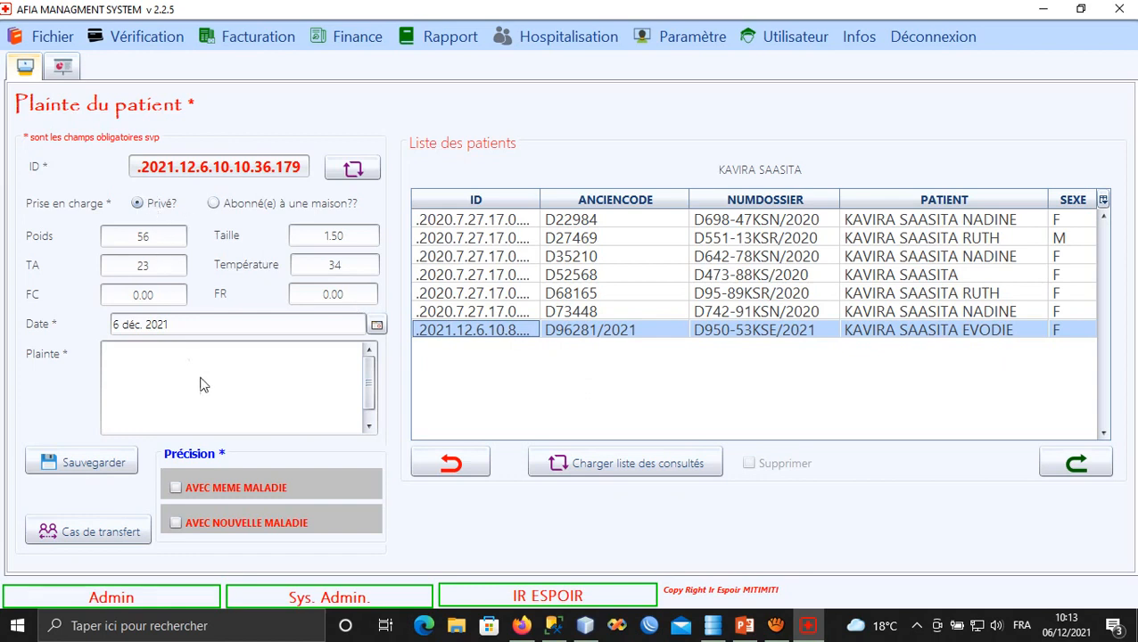
{"action": "left_click", "coordinate": [205, 526]}
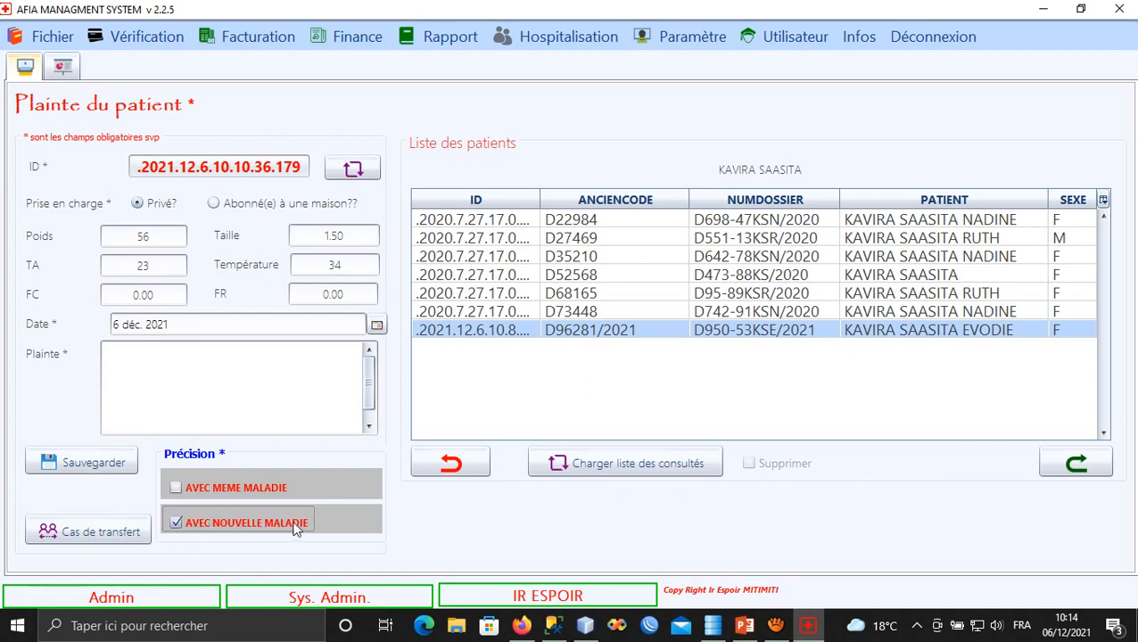
Enter CEPHALEE as the complaint, save it, and continue to Orientation de patient.
{"action": "left_click", "coordinate": [194, 378]}
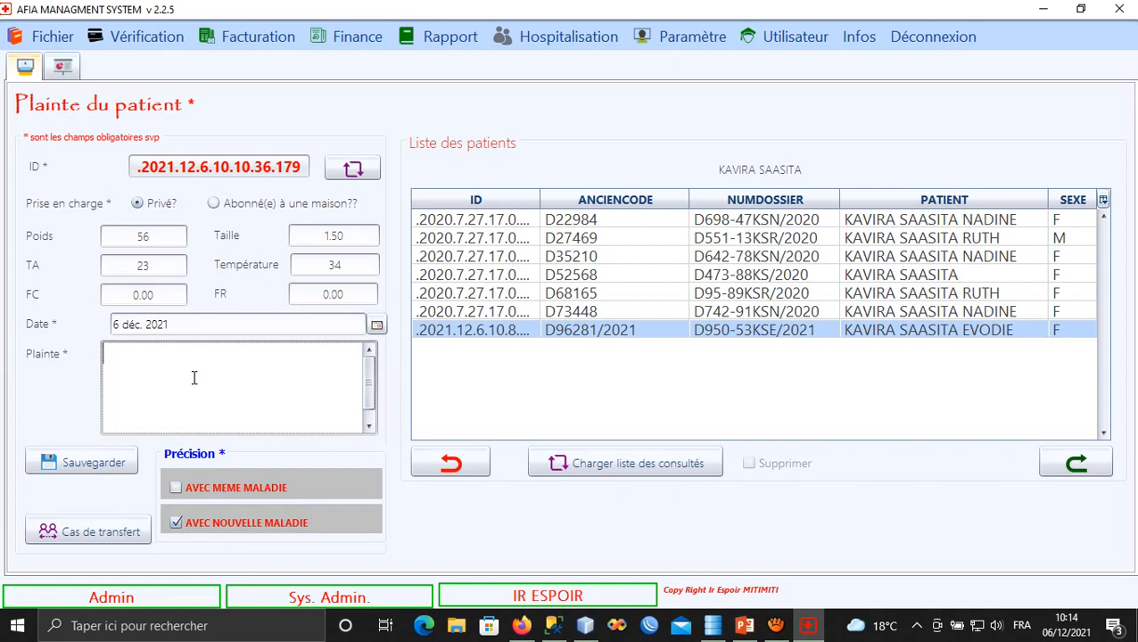
{"action": "type", "text": "CEPHALEE,"}
{"action": "left_click", "coordinate": [82, 460]}
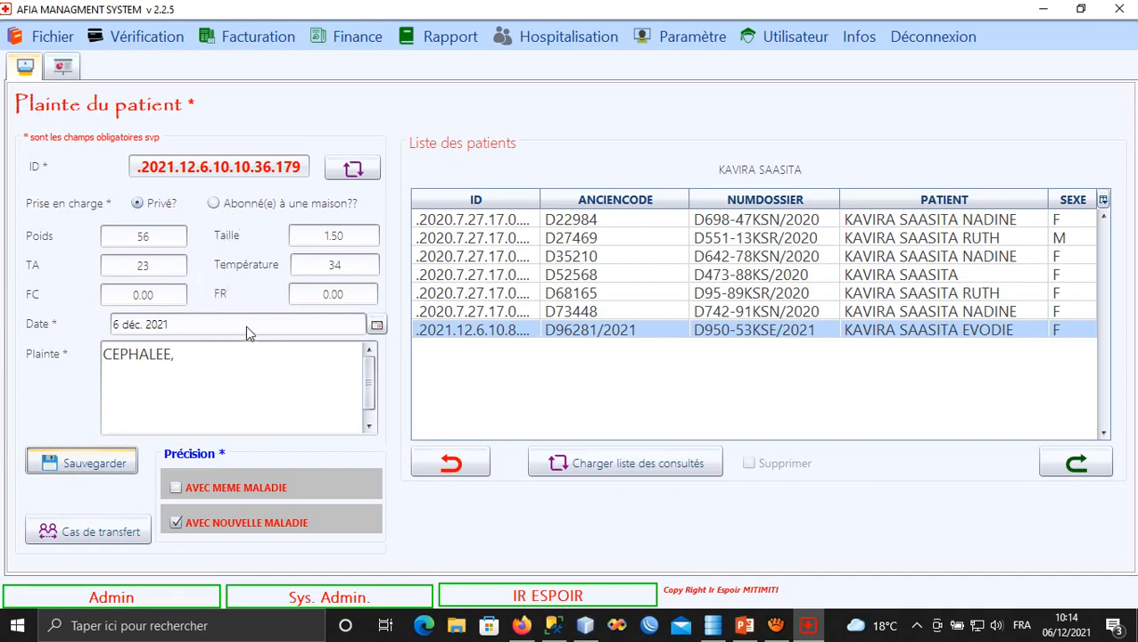
{"action": "left_click", "coordinate": [1066, 464]}
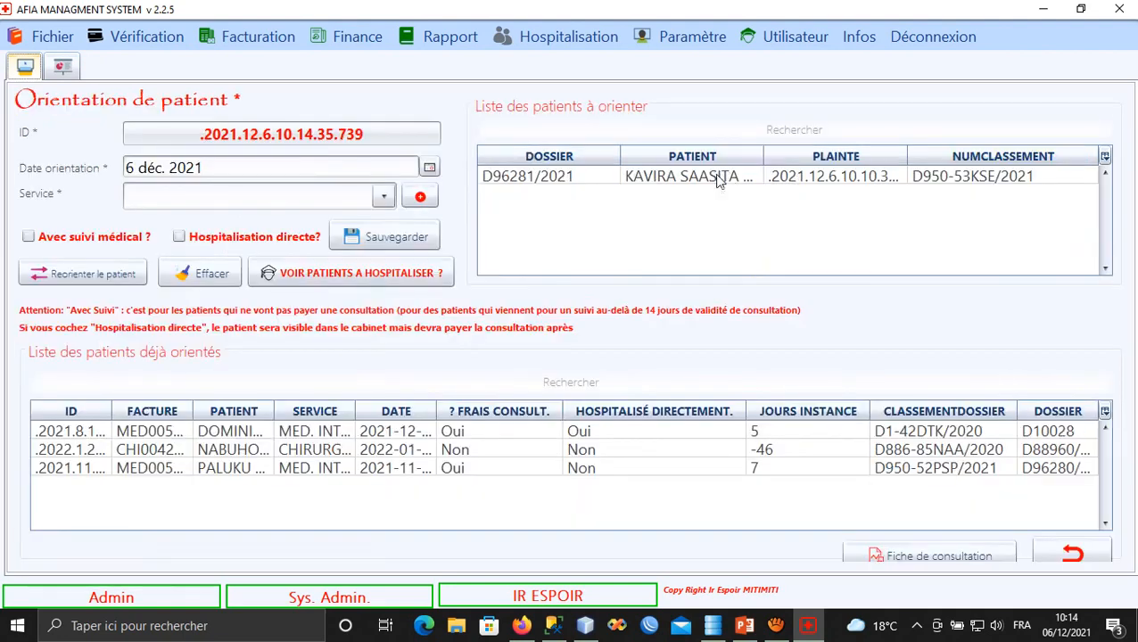
Select the patient waiting for orientation, widening the patient column to read full names.
{"action": "left_click", "coordinate": [706, 178]}
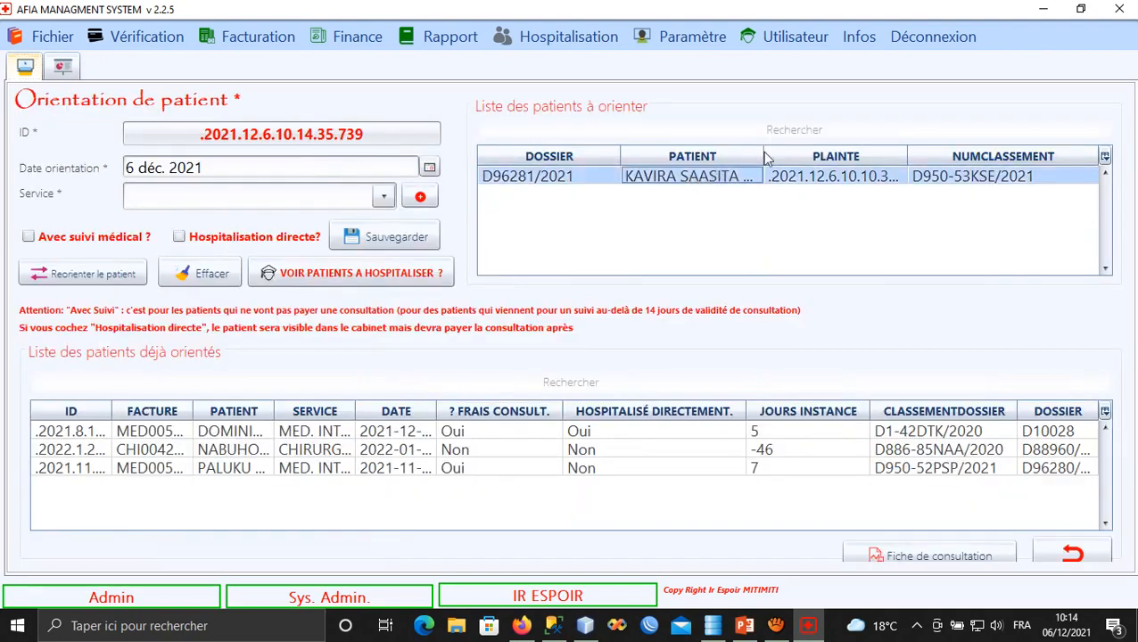
{"action": "left_click_drag", "start_coordinate": [765, 158], "coordinate": [821, 159]}
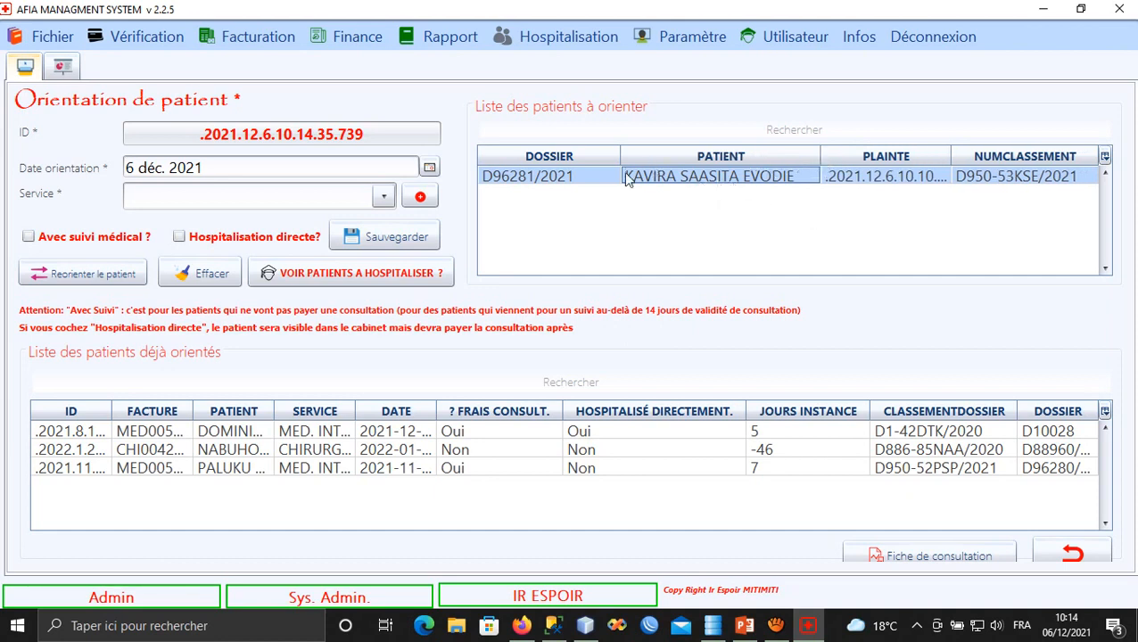
{"action": "left_click", "coordinate": [585, 183]}
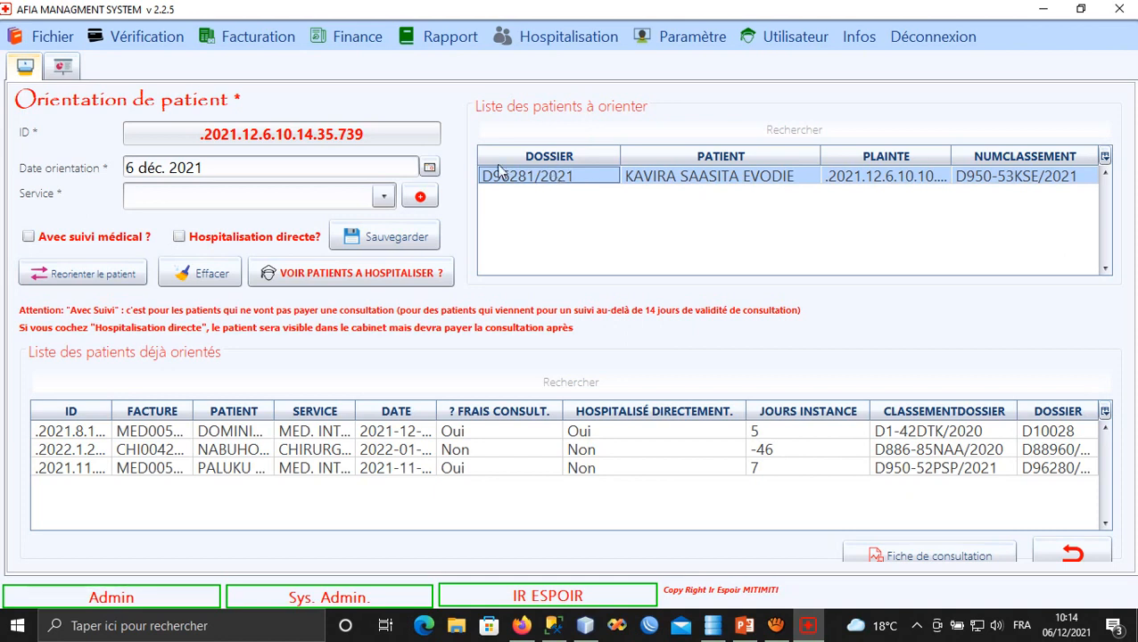
Choose MED. INTERNE as the service and save the referral.
{"action": "left_click", "coordinate": [302, 199]}
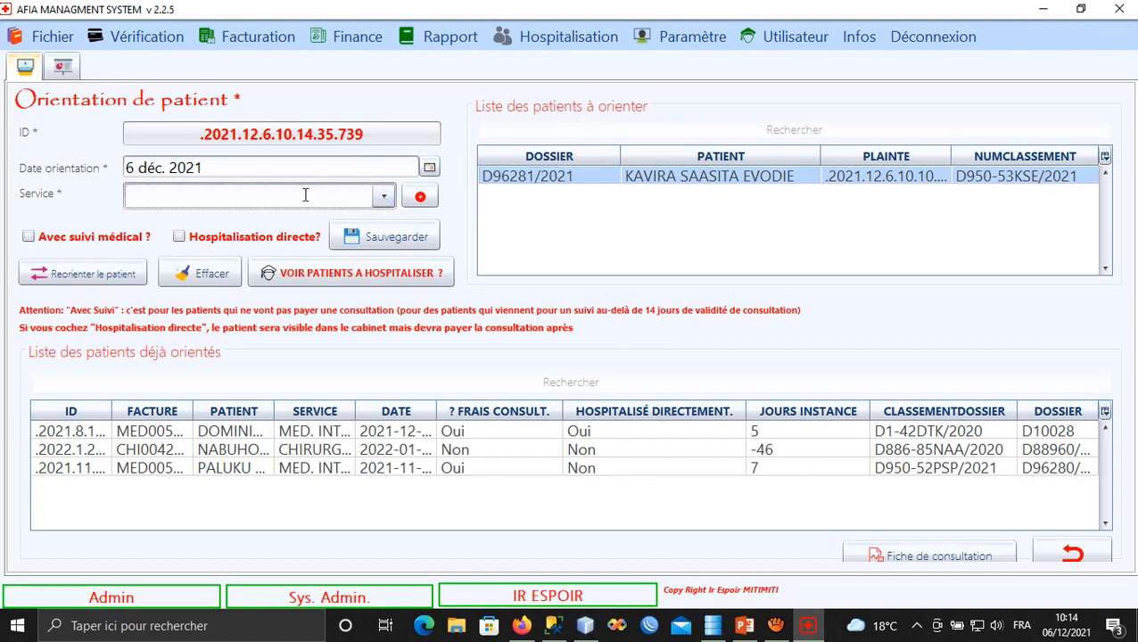
{"action": "left_click", "coordinate": [384, 196]}
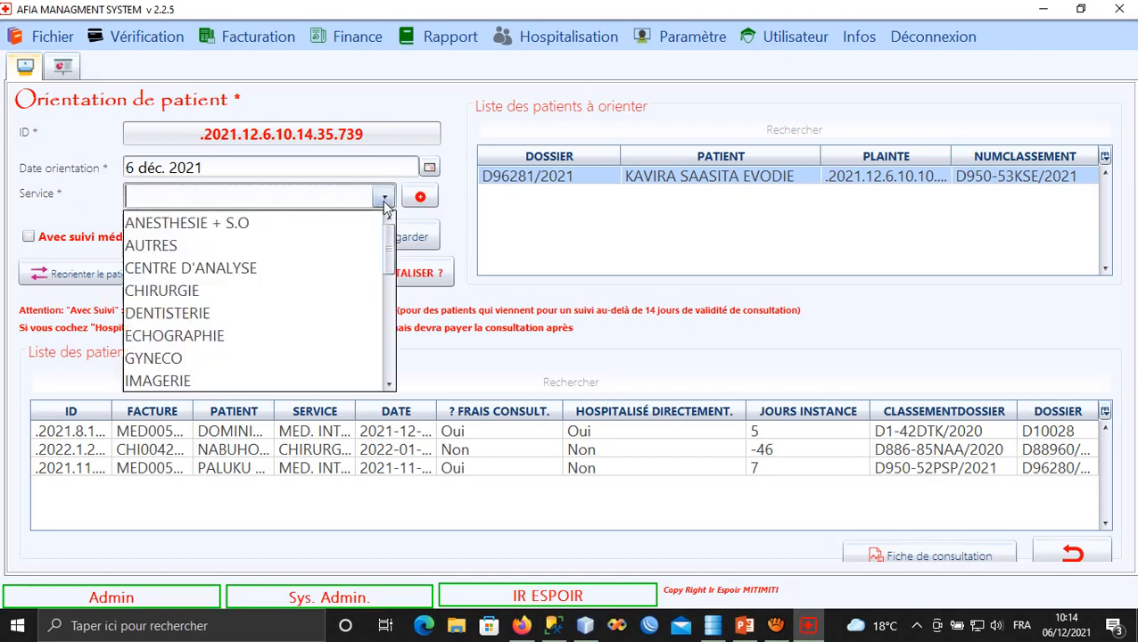
{"action": "scroll", "coordinate": [297, 314], "scroll_direction": "down", "scroll_amount": 1}
{"action": "scroll", "coordinate": [297, 314], "scroll_direction": "down", "scroll_amount": 1}
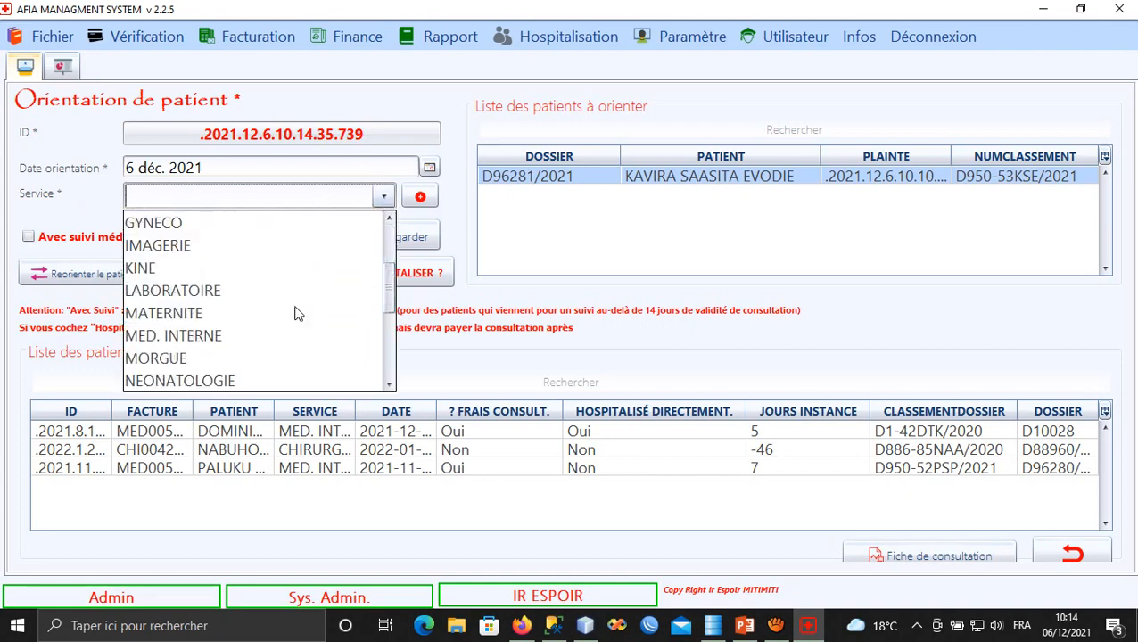
{"action": "left_click", "coordinate": [225, 333]}
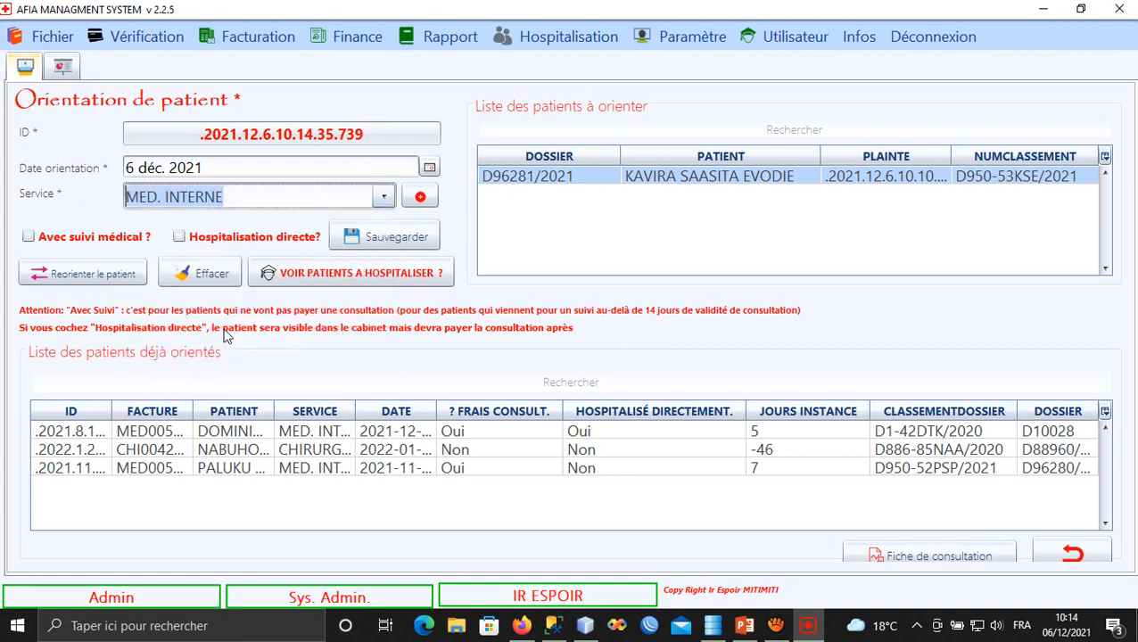
{"action": "left_click", "coordinate": [238, 199]}
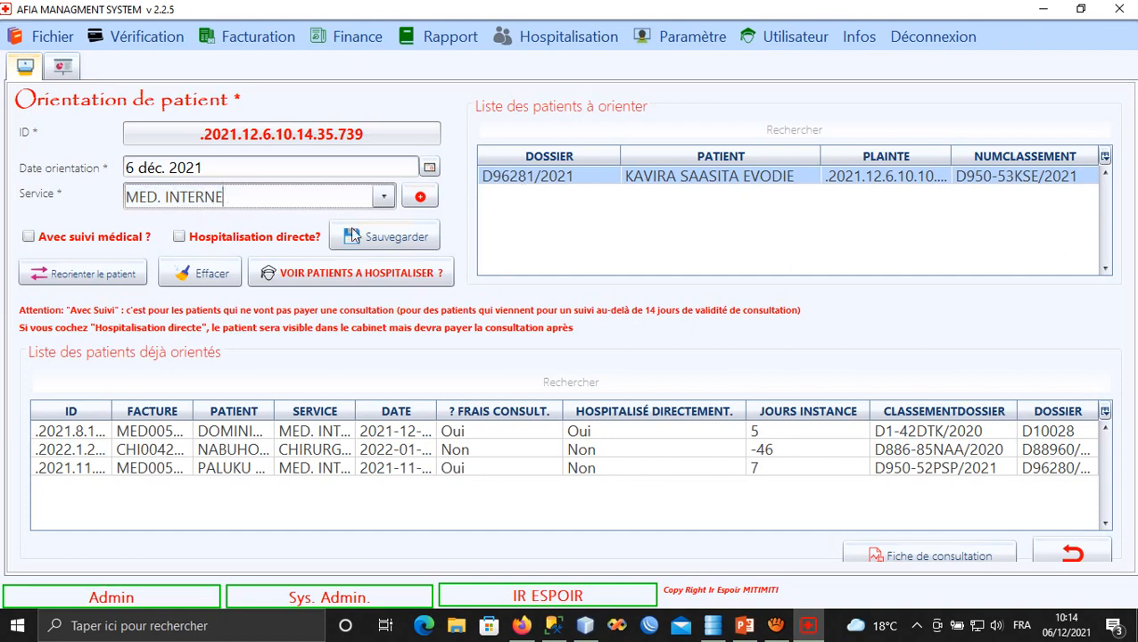
{"action": "left_click", "coordinate": [389, 246]}
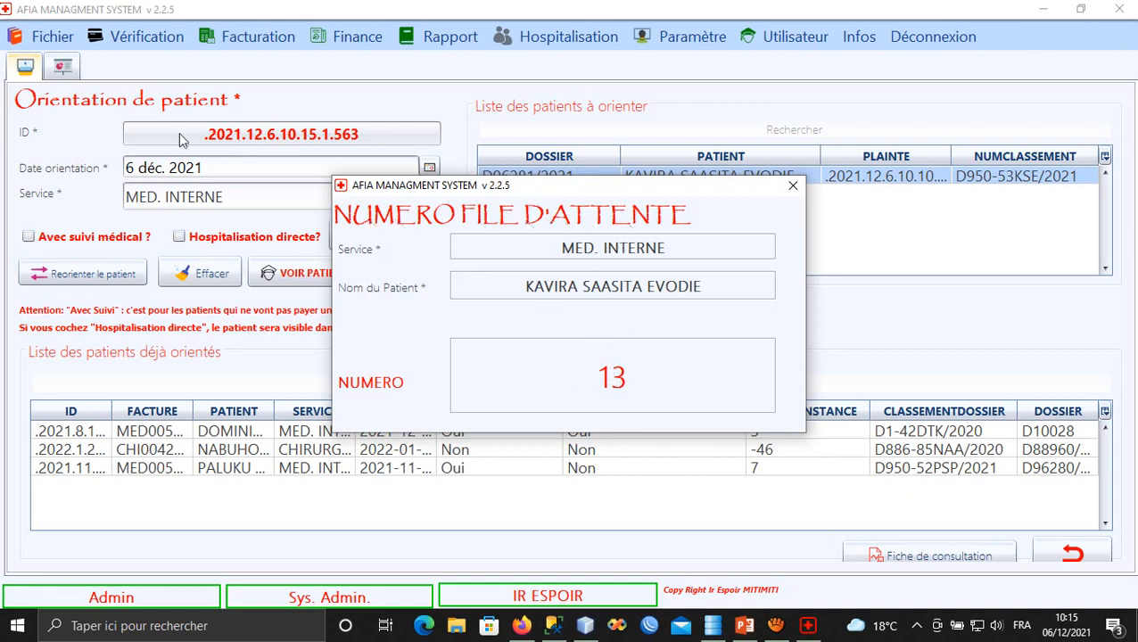
Close the queue number 13 notice and select the patient among already-oriented patients.
{"action": "left_click", "coordinate": [793, 186]}
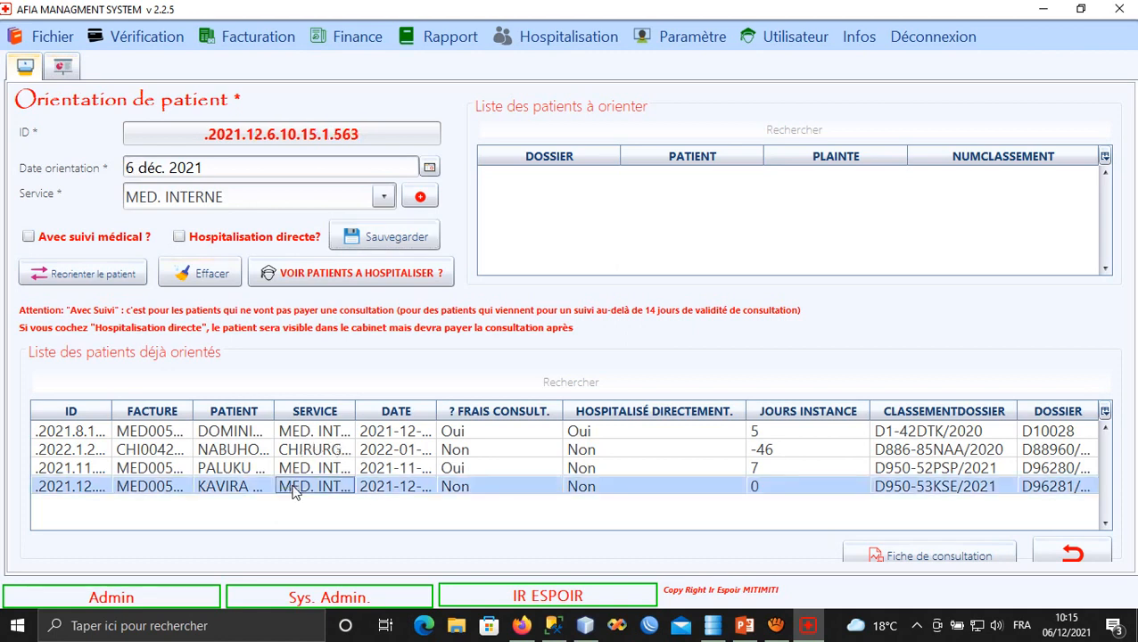
{"action": "left_click", "coordinate": [906, 557]}
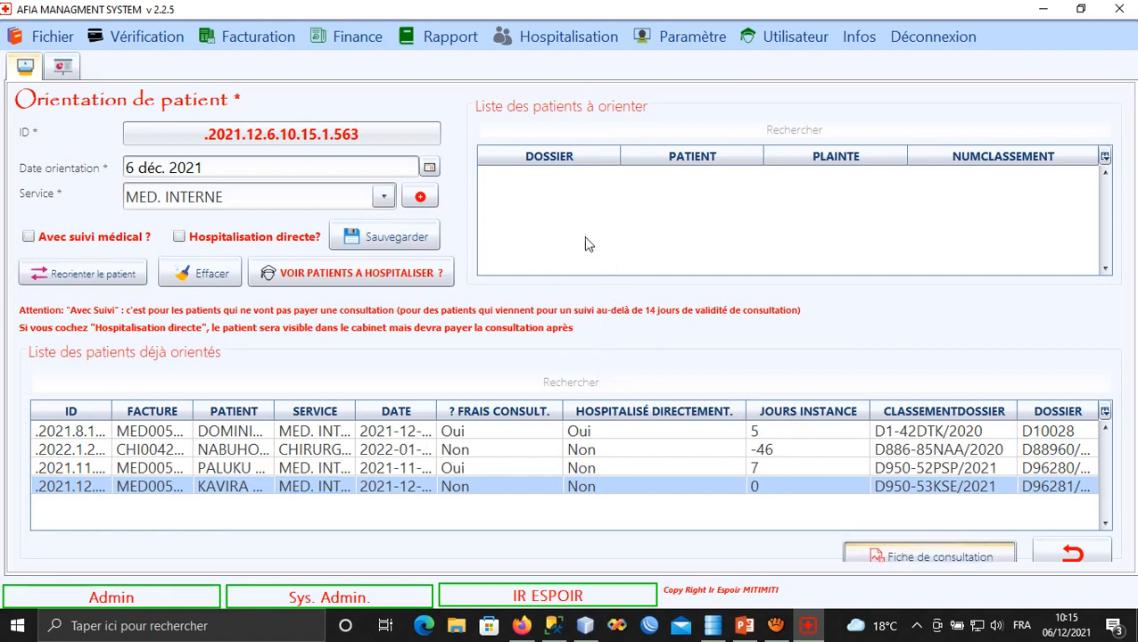
View the consultation sheet at page width, checking MED. INTERNE, To 34,0, TA 23 and weight 56,0.
{"action": "left_click", "coordinate": [950, 556]}
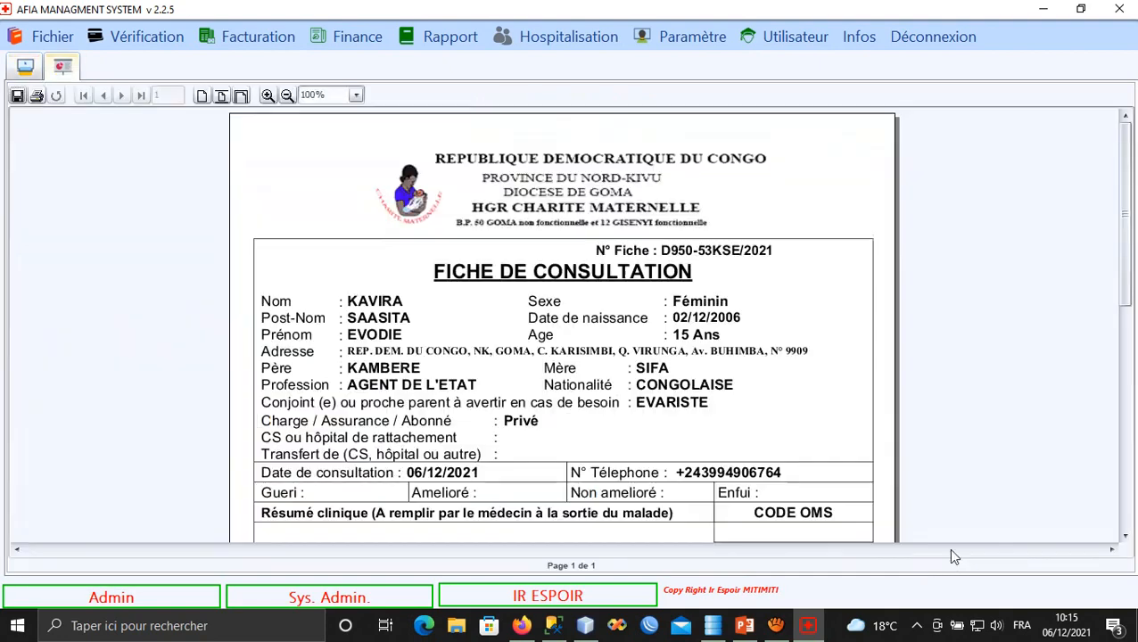
{"action": "left_click", "coordinate": [241, 96]}
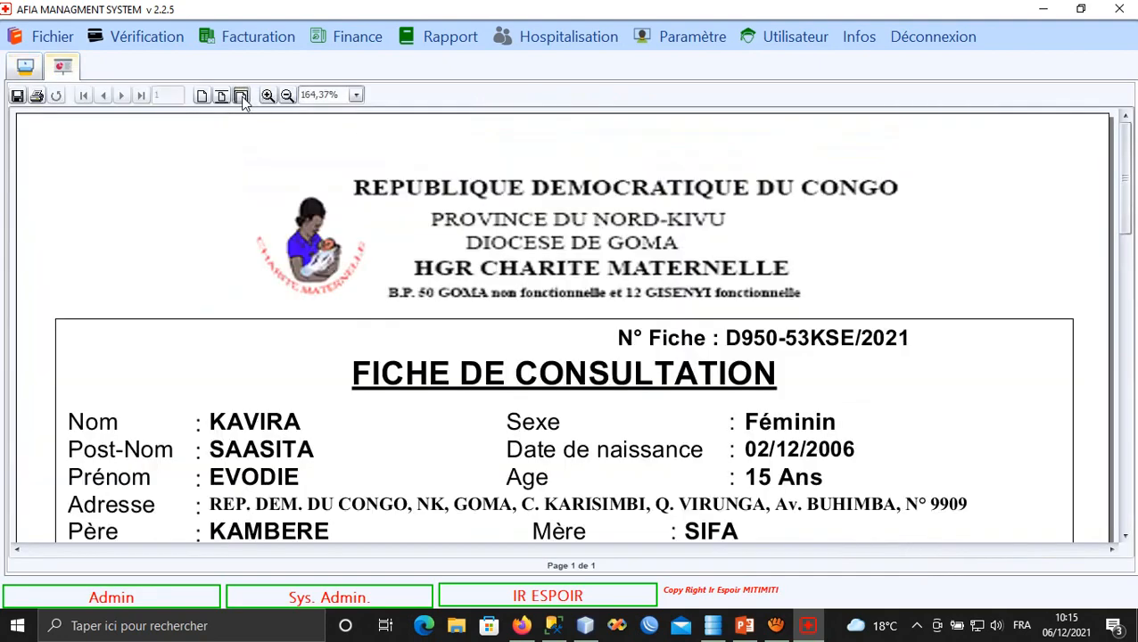
{"action": "scroll", "coordinate": [490, 338], "scroll_direction": "down", "scroll_amount": 3}
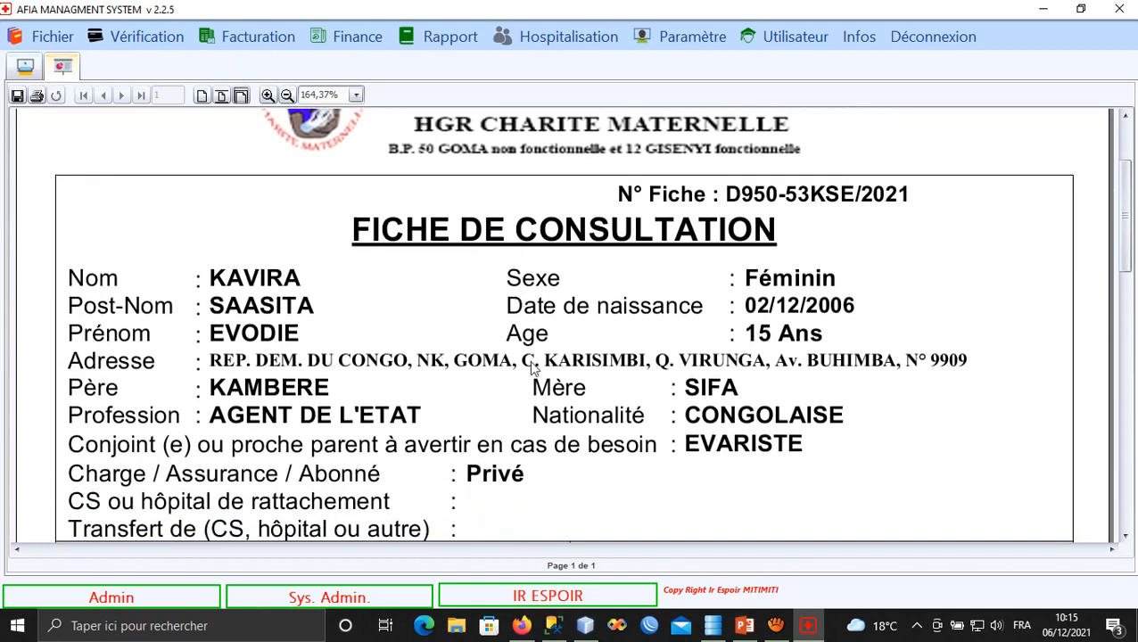
{"action": "scroll", "coordinate": [528, 342], "scroll_direction": "down", "scroll_amount": 1}
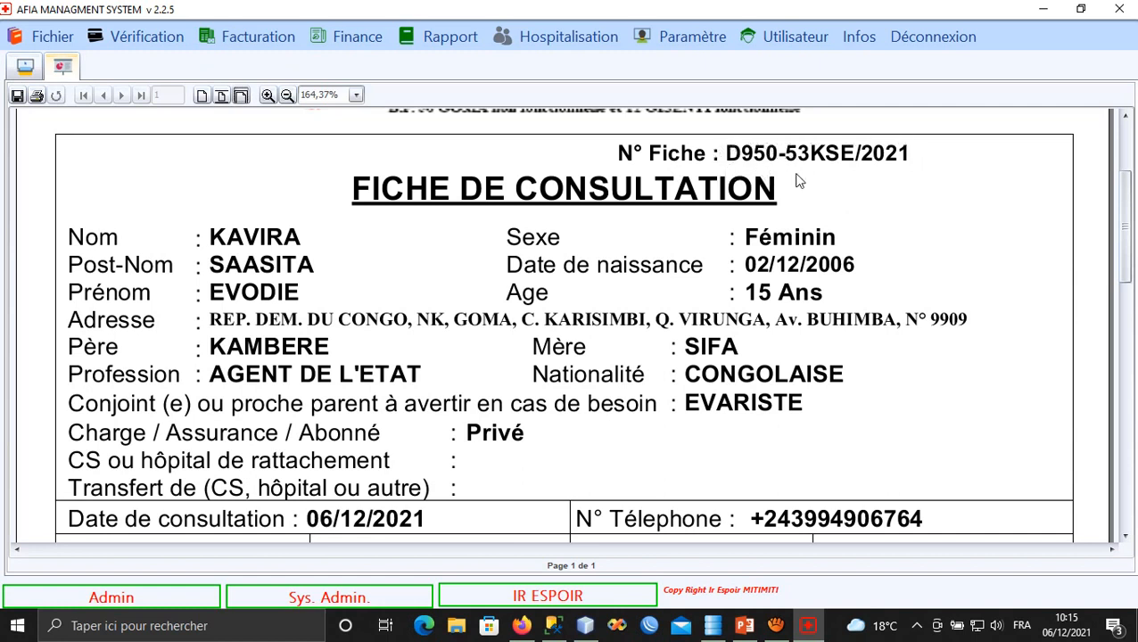
{"action": "scroll", "coordinate": [733, 169], "scroll_direction": "down", "scroll_amount": 1}
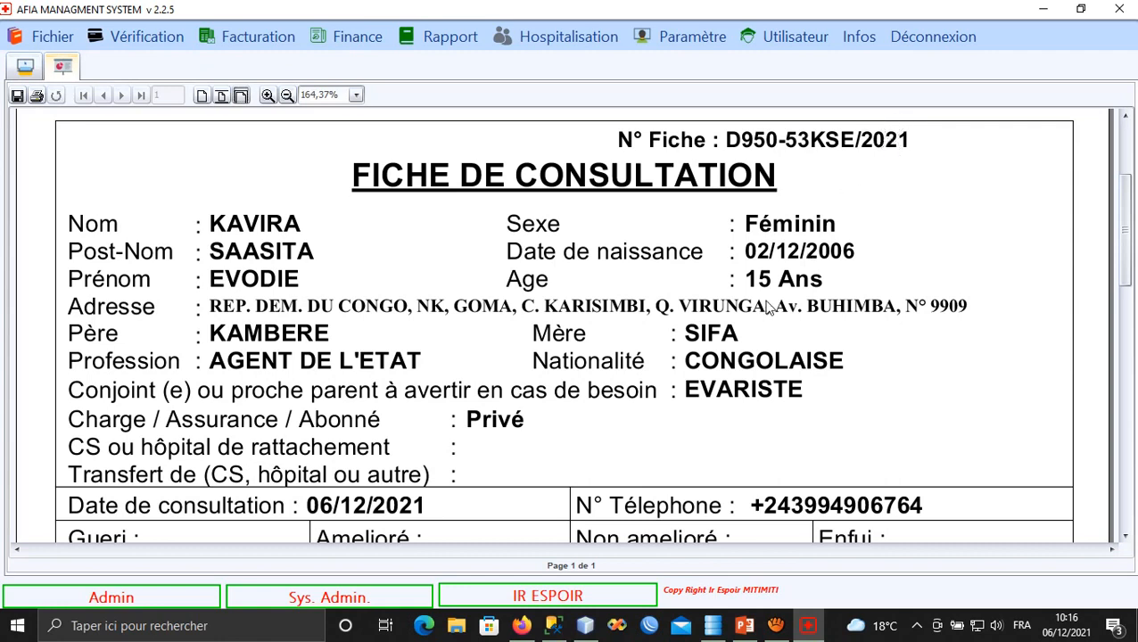
{"action": "scroll", "coordinate": [763, 302], "scroll_direction": "down", "scroll_amount": 2}
{"action": "scroll", "coordinate": [769, 334], "scroll_direction": "down", "scroll_amount": 4}
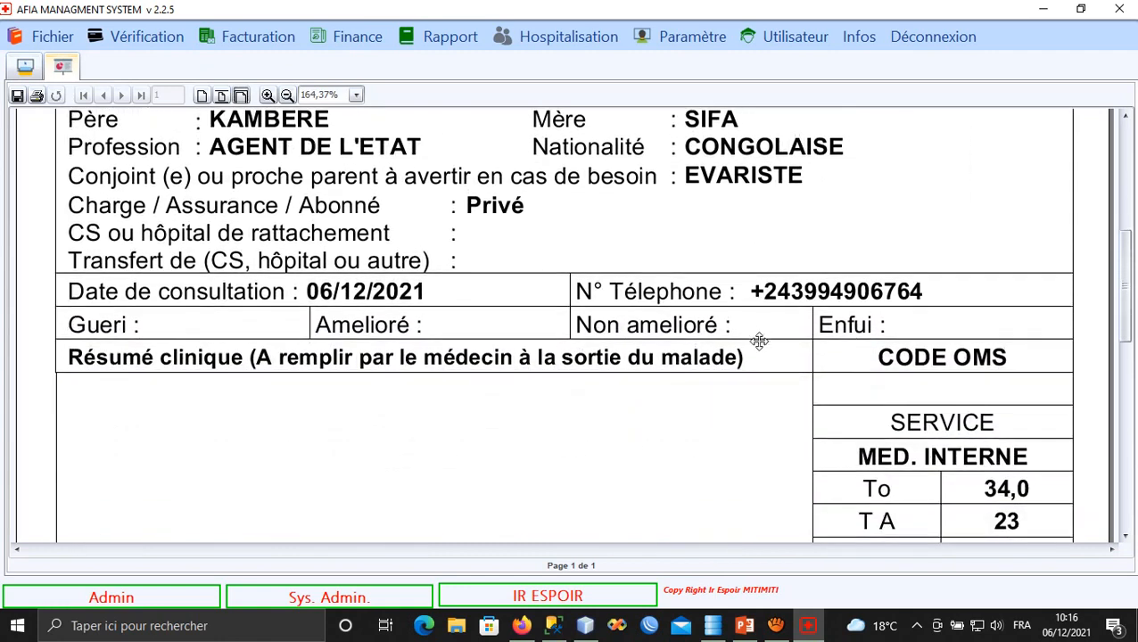
{"action": "scroll", "coordinate": [753, 250], "scroll_direction": "up", "scroll_amount": 2}
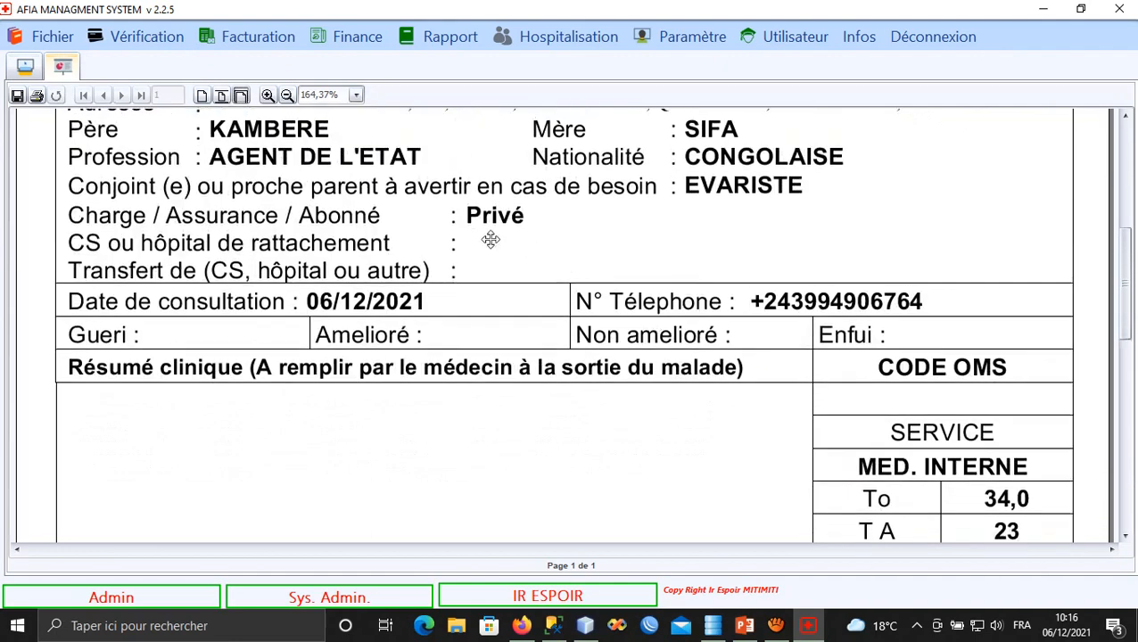
{"action": "scroll", "coordinate": [656, 377], "scroll_direction": "down", "scroll_amount": 4}
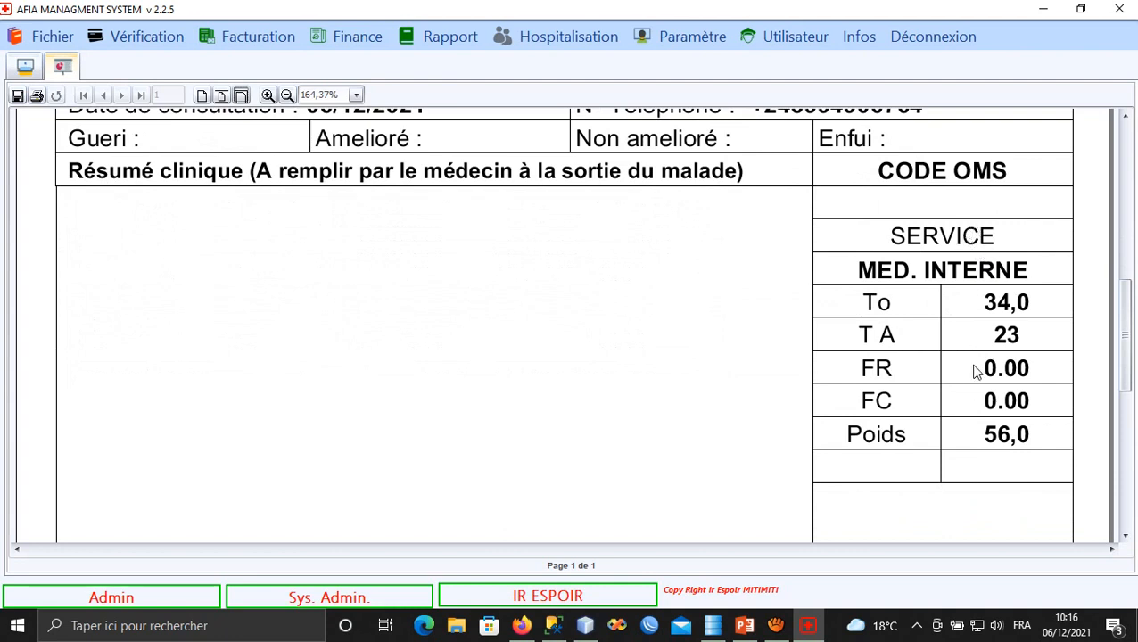
{"action": "scroll", "coordinate": [999, 384], "scroll_direction": "down", "scroll_amount": 1}
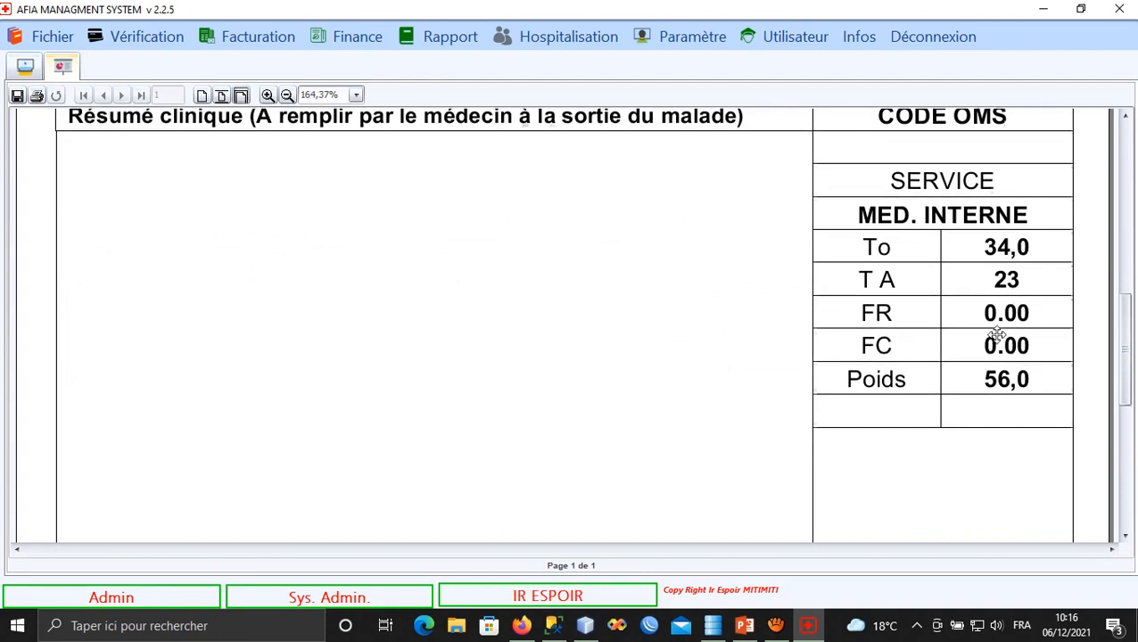
{"action": "scroll", "coordinate": [993, 323], "scroll_direction": "down", "scroll_amount": 2}
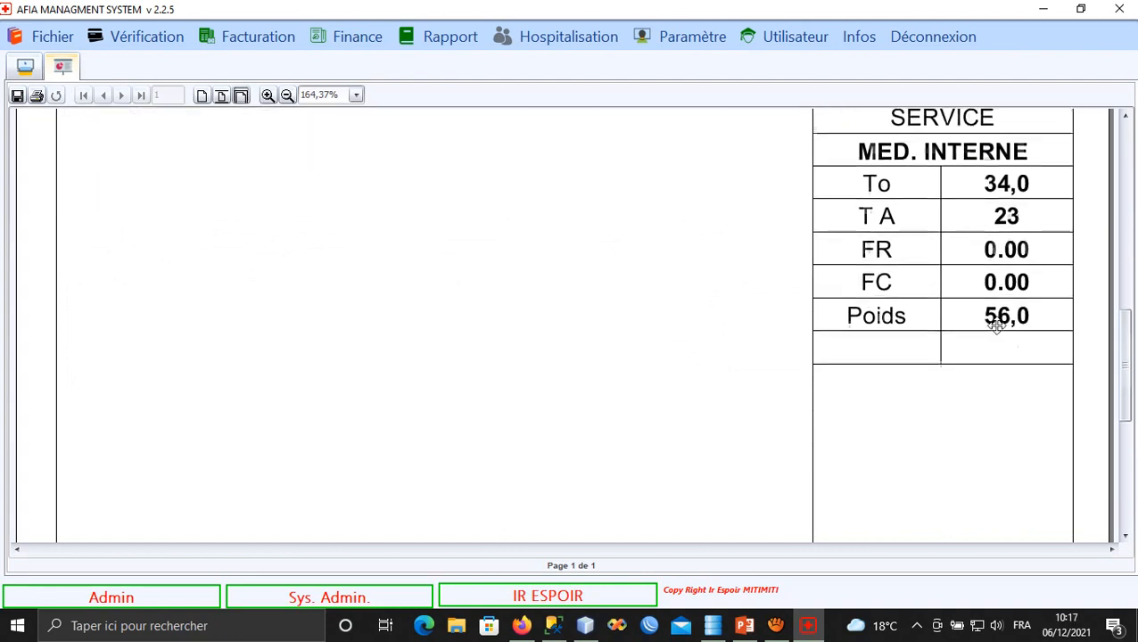
{"action": "scroll", "coordinate": [991, 338], "scroll_direction": "up", "scroll_amount": 1}
{"action": "scroll", "coordinate": [985, 330], "scroll_direction": "down", "scroll_amount": 2}
{"action": "scroll", "coordinate": [807, 254], "scroll_direction": "up", "scroll_amount": 3}
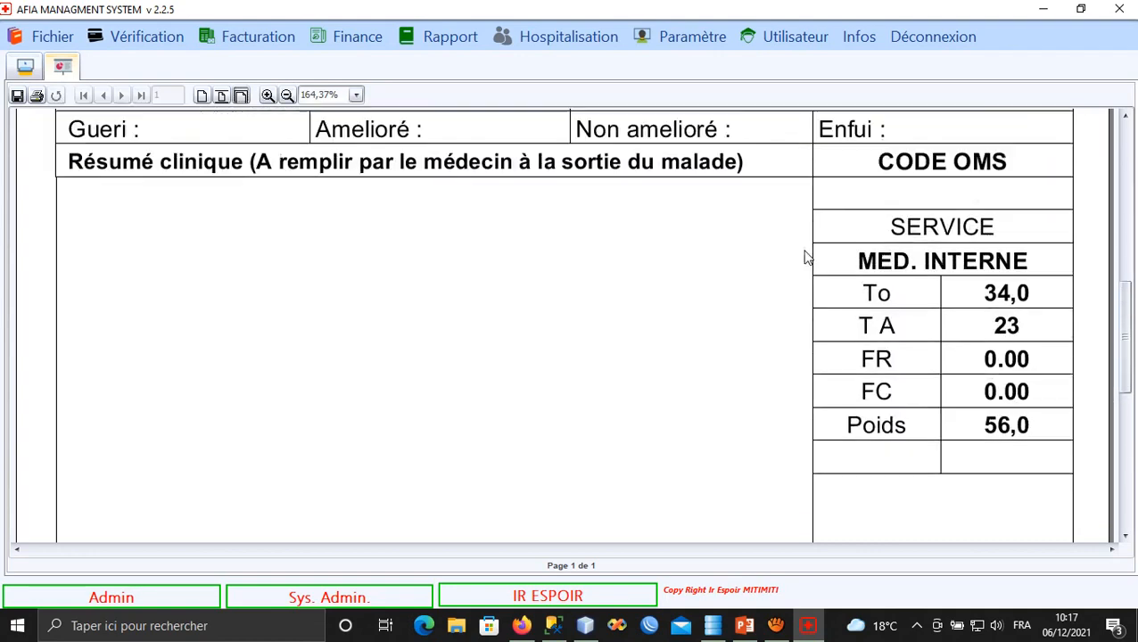
{"action": "scroll", "coordinate": [690, 288], "scroll_direction": "up", "scroll_amount": 3}
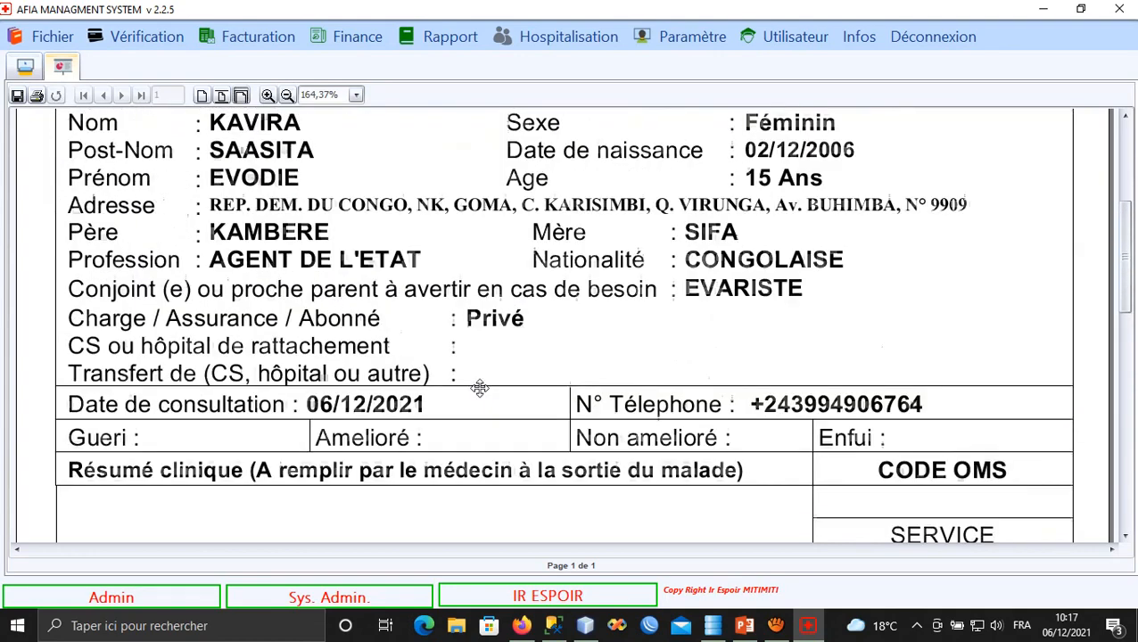
{"action": "left_click", "coordinate": [37, 96]}
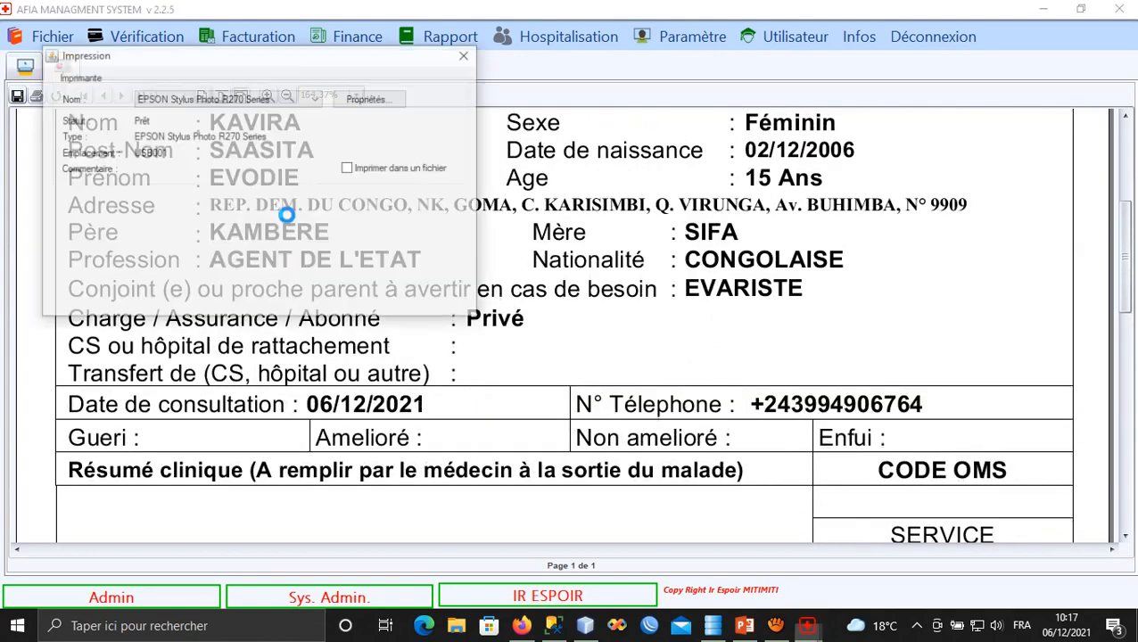
{"action": "left_click_drag", "start_coordinate": [207, 57], "coordinate": [640, 73]}
{"action": "left_click", "coordinate": [625, 116]}
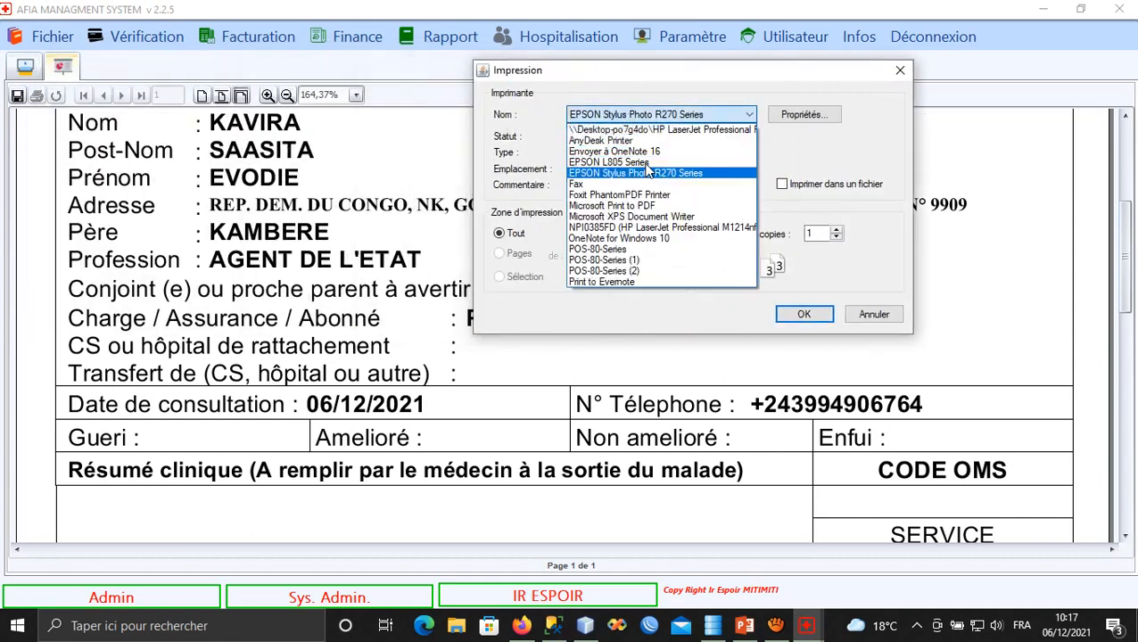
{"action": "left_click", "coordinate": [857, 161]}
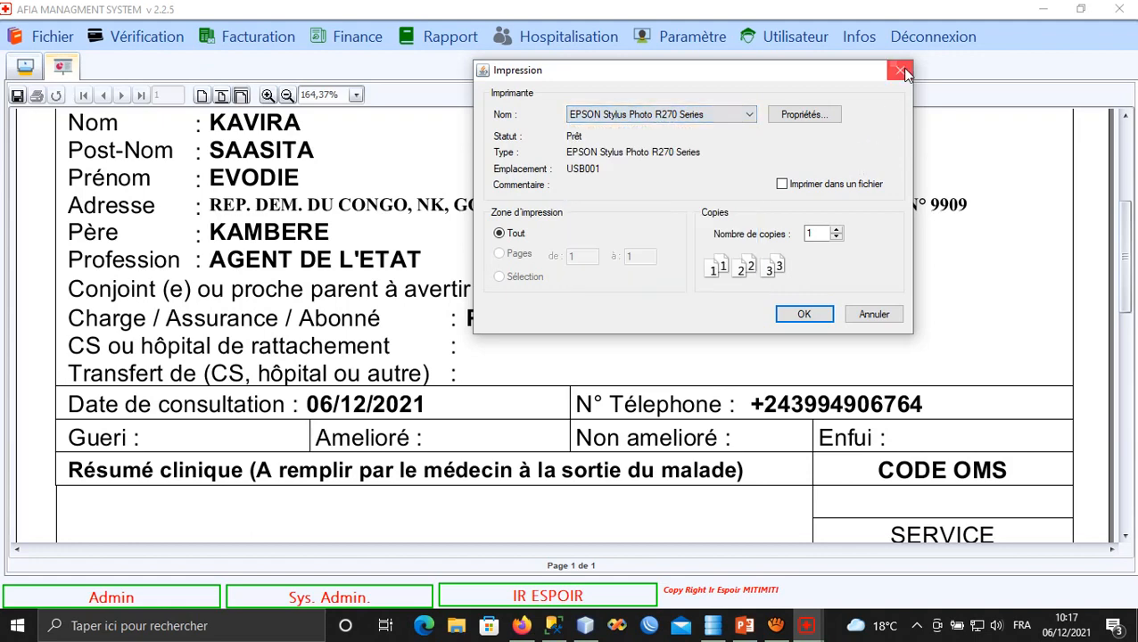
{"action": "left_click", "coordinate": [900, 70]}
{"action": "scroll", "coordinate": [446, 259], "scroll_direction": "up", "scroll_amount": 5}
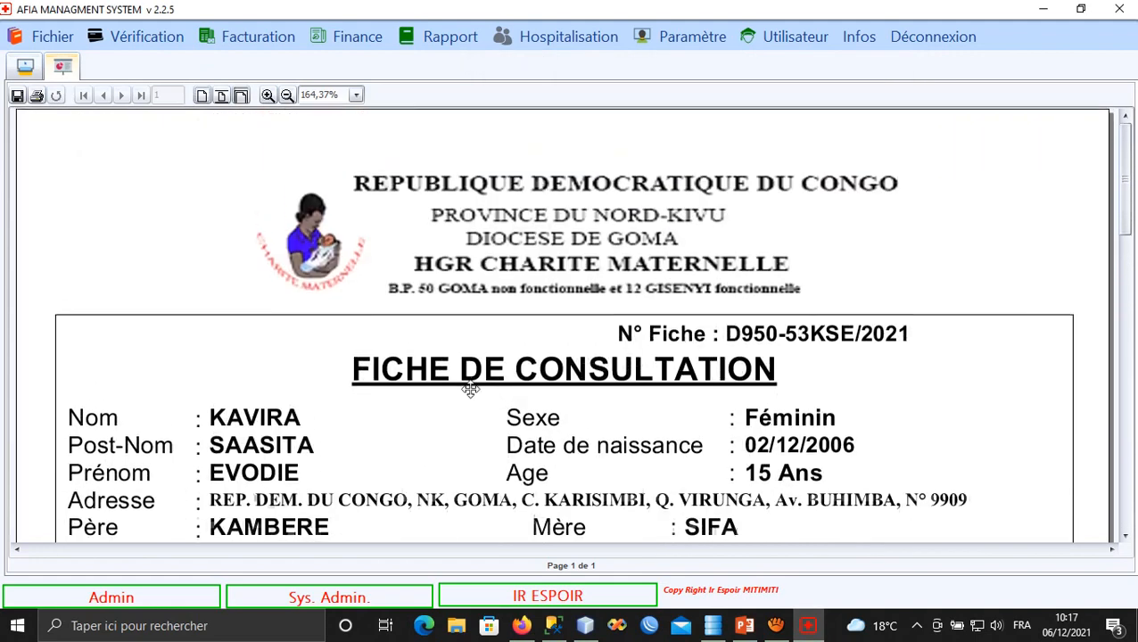
{"action": "scroll", "coordinate": [551, 363], "scroll_direction": "down", "scroll_amount": 2}
{"action": "scroll", "coordinate": [551, 363], "scroll_direction": "up", "scroll_amount": 2}
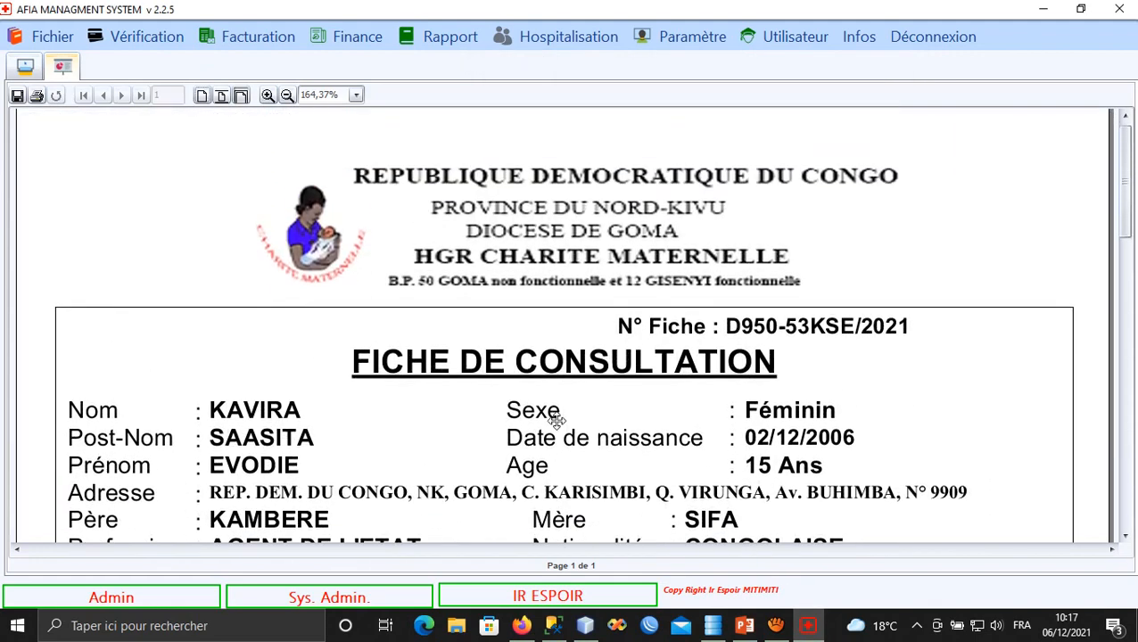
Check the Consultation entry under Finance > Paiement, then bring up the PROJECTION UCS presentation.
{"action": "left_click", "coordinate": [357, 37]}
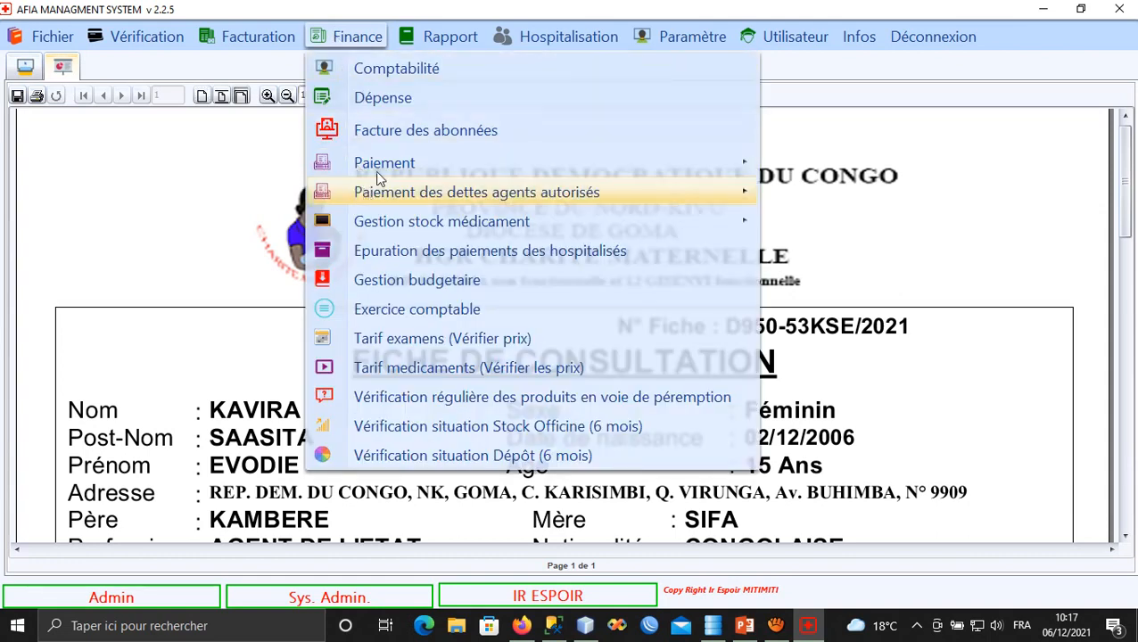
{"action": "mouse_move", "coordinate": [578, 165]}
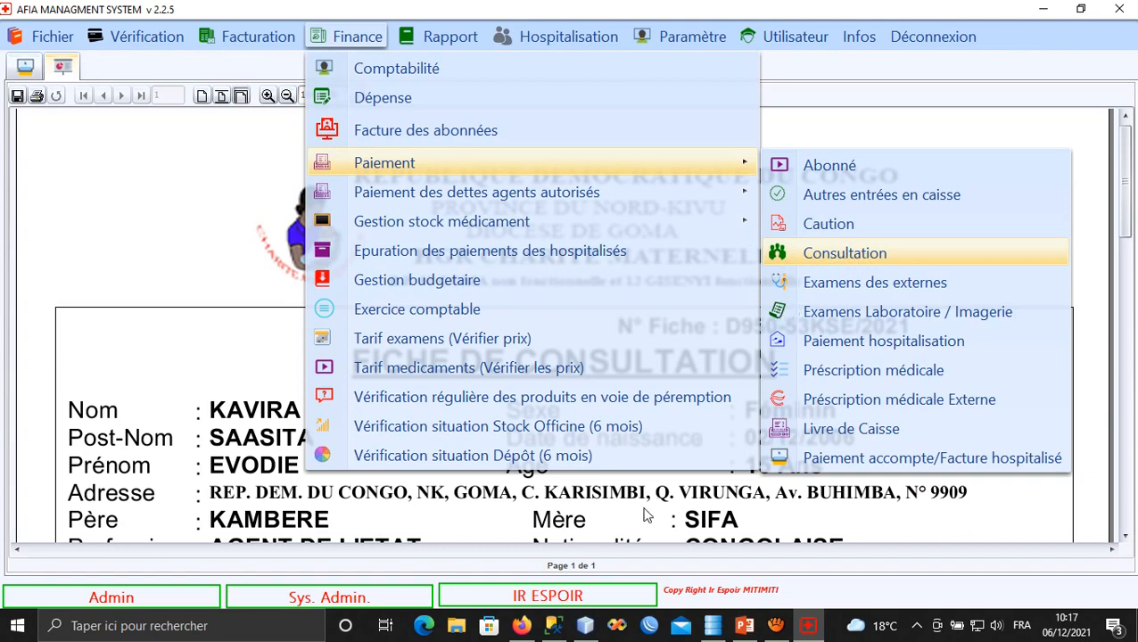
{"action": "left_click", "coordinate": [745, 625]}
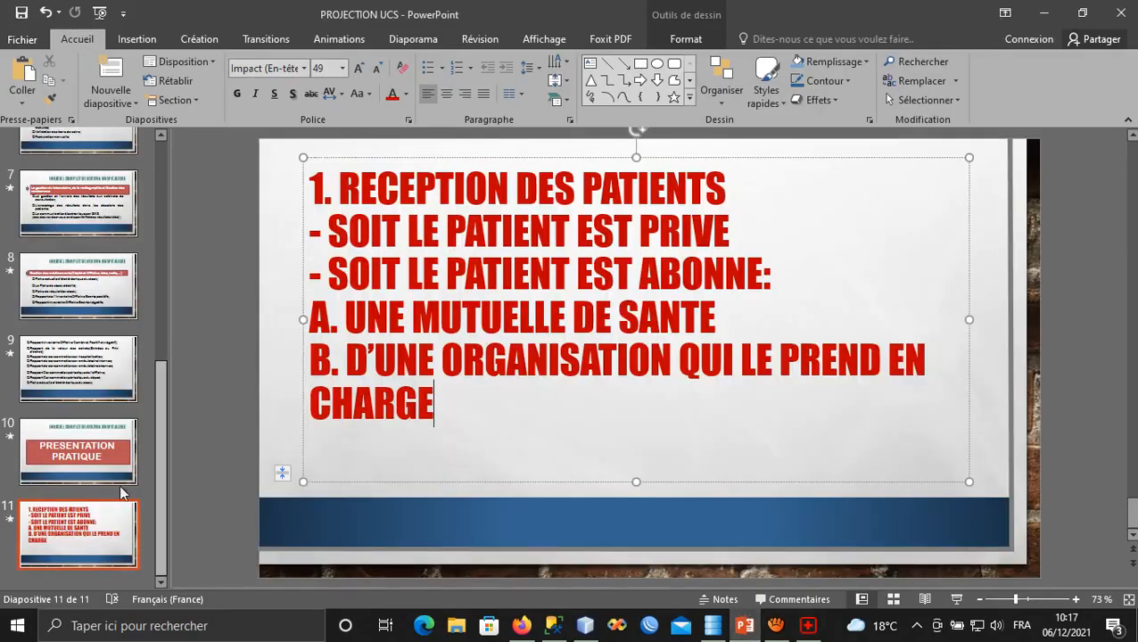
Add a new slide 12 after slide 11 and delete its title placeholder.
{"action": "left_click", "coordinate": [95, 547]}
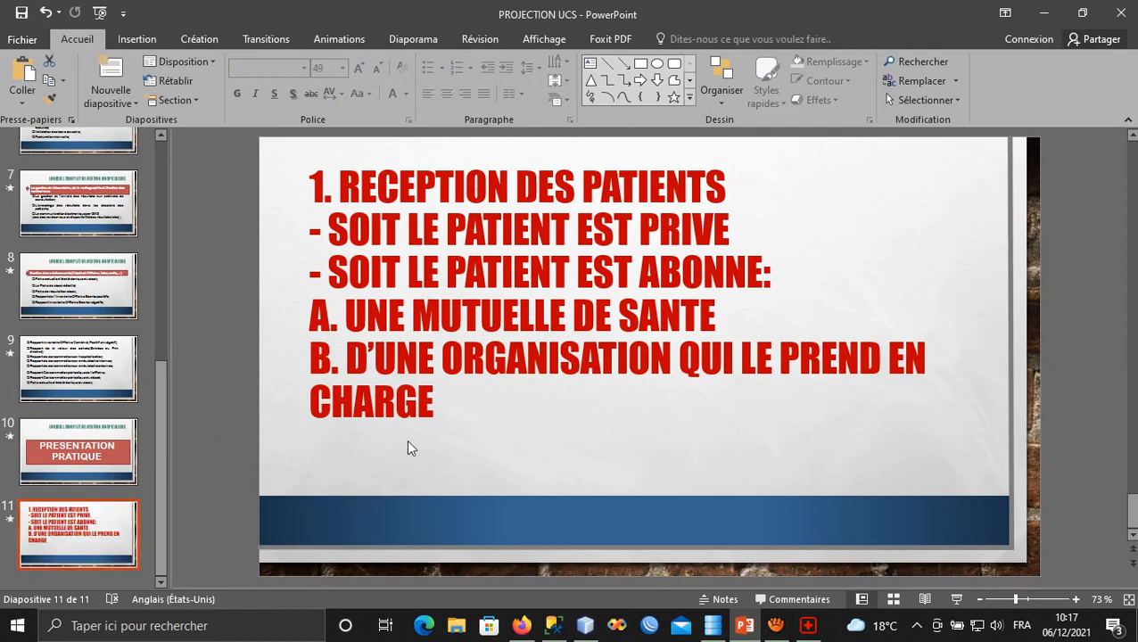
{"action": "left_click", "coordinate": [110, 76]}
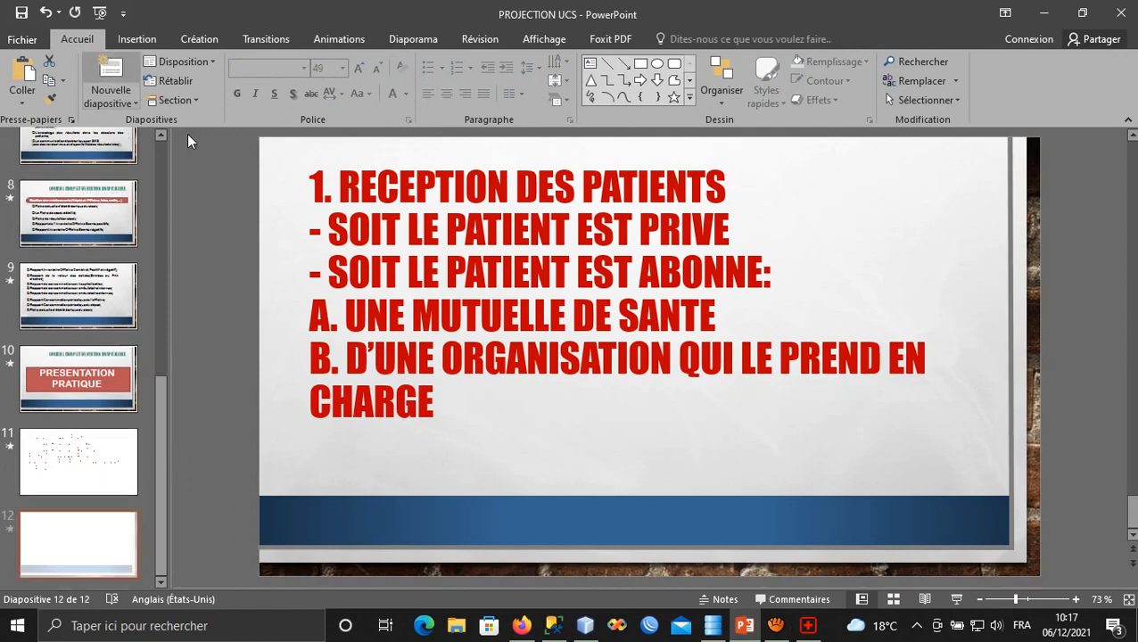
{"action": "left_click", "coordinate": [548, 180]}
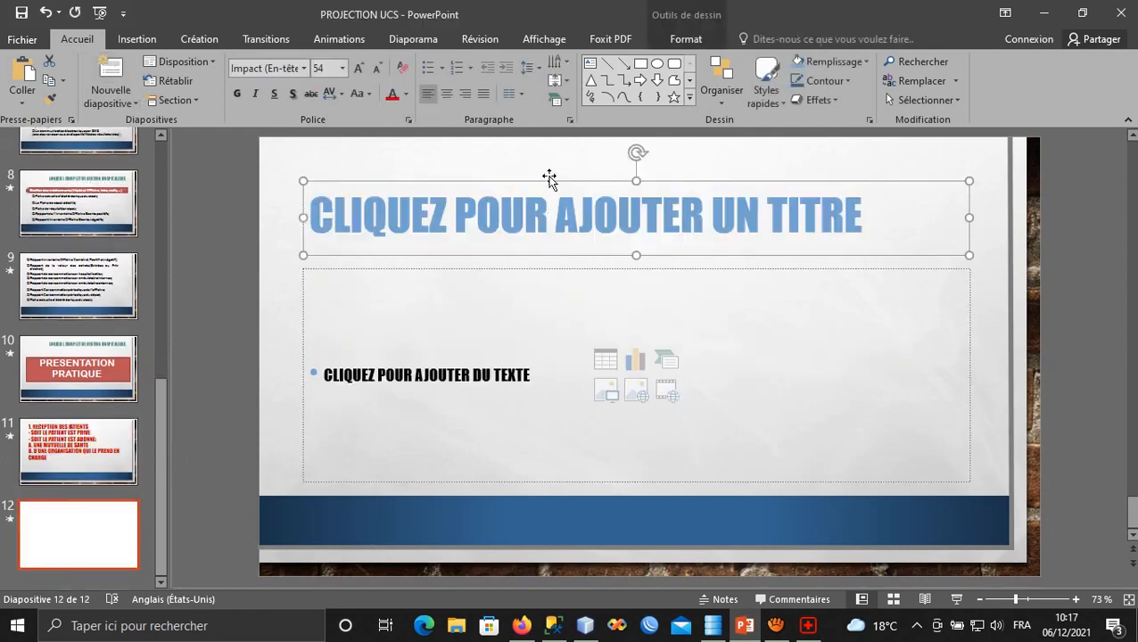
{"action": "key", "text": "Delete"}
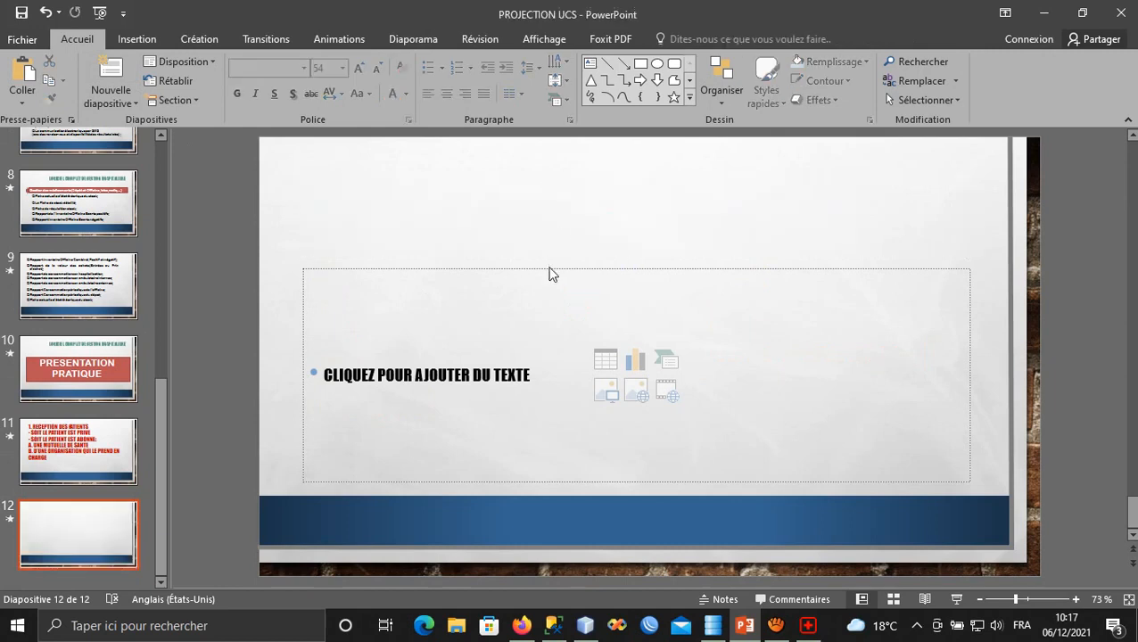
Stretch slide 12's content area up near the slide top and remove its bullet.
{"action": "left_click", "coordinate": [550, 270]}
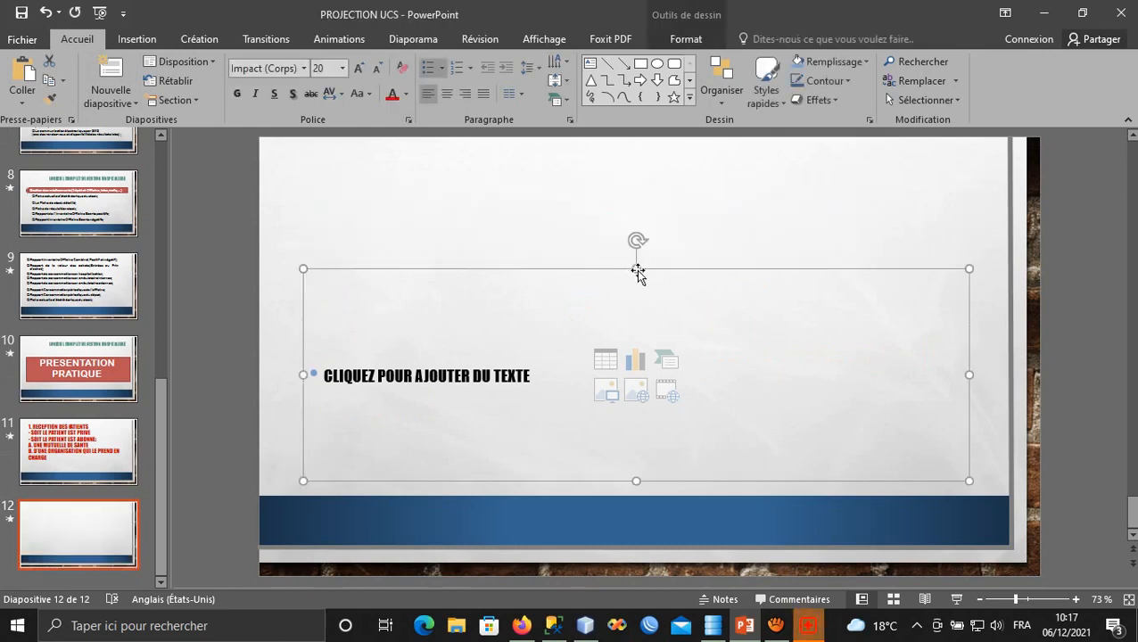
{"action": "left_click_drag", "start_coordinate": [636, 270], "coordinate": [606, 151]}
{"action": "left_click", "coordinate": [432, 327]}
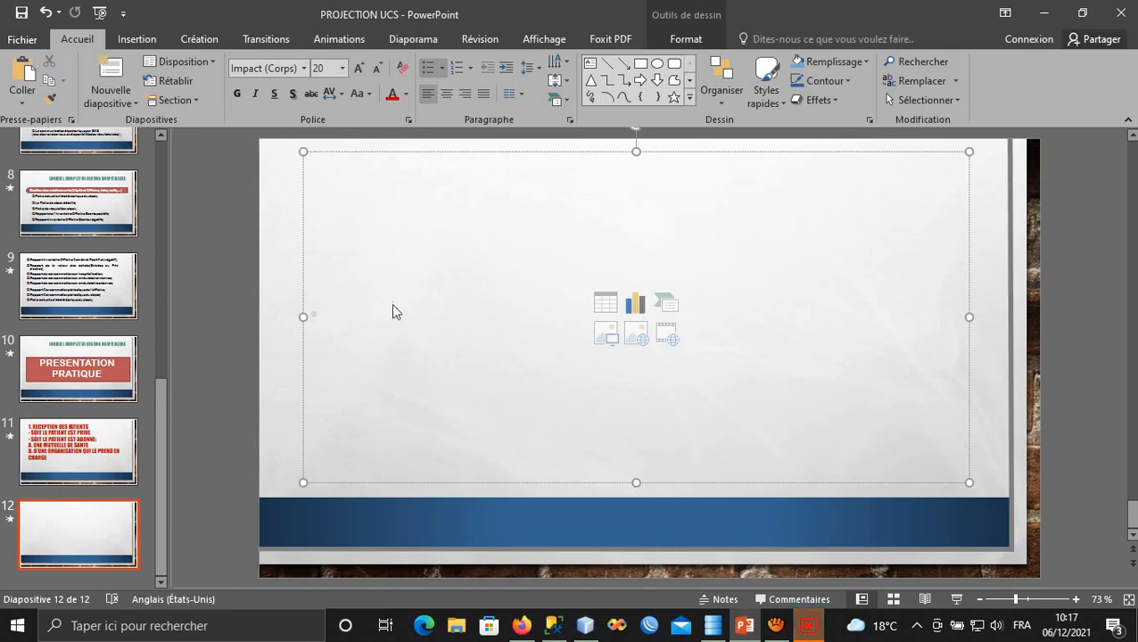
{"action": "left_click", "coordinate": [807, 71]}
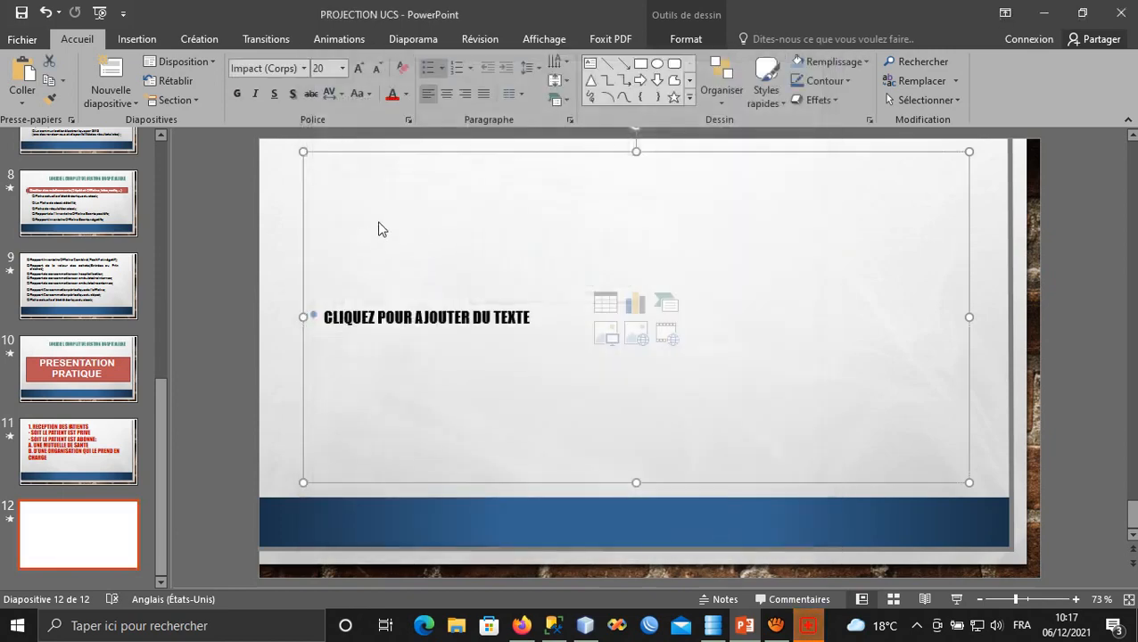
{"action": "left_click", "coordinate": [356, 182]}
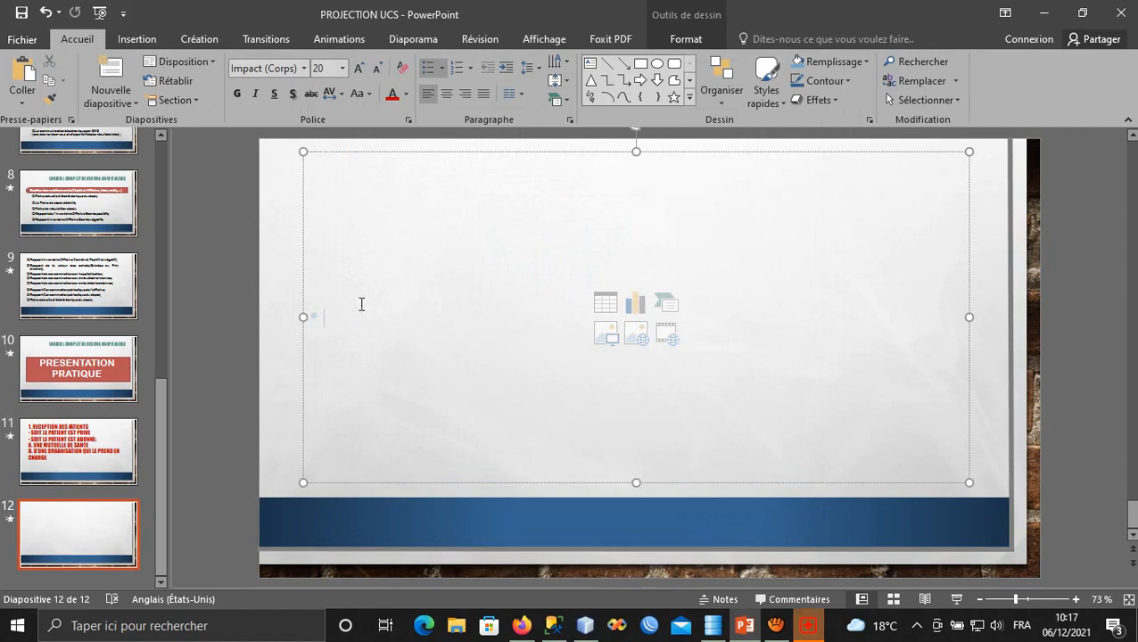
{"action": "key", "text": "BackSpace"}
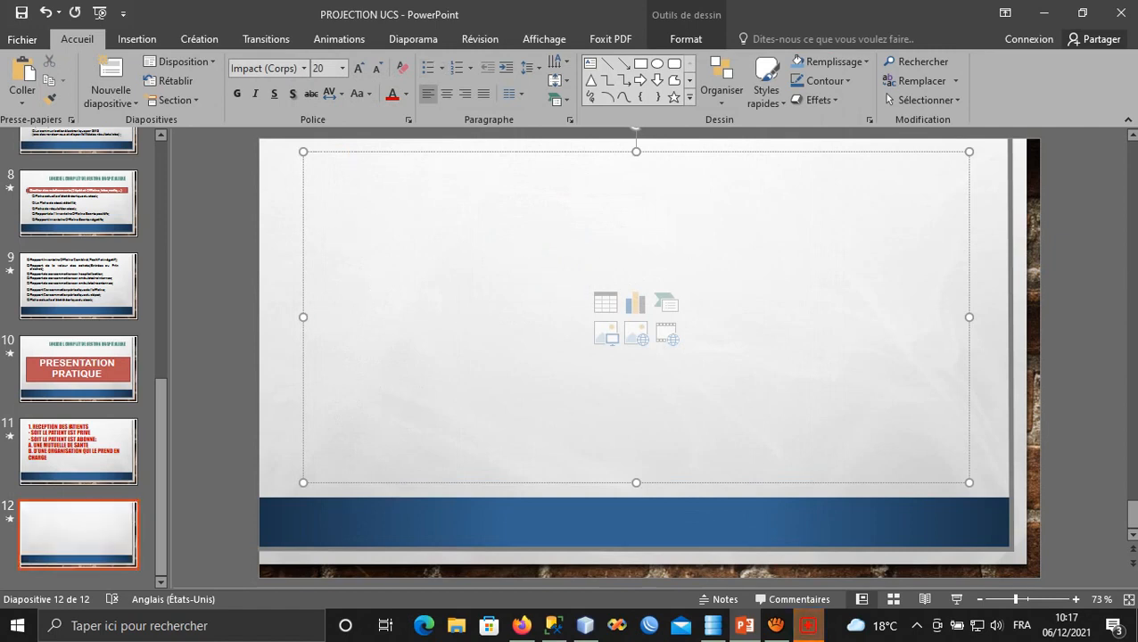
{"action": "left_click", "coordinate": [807, 625]}
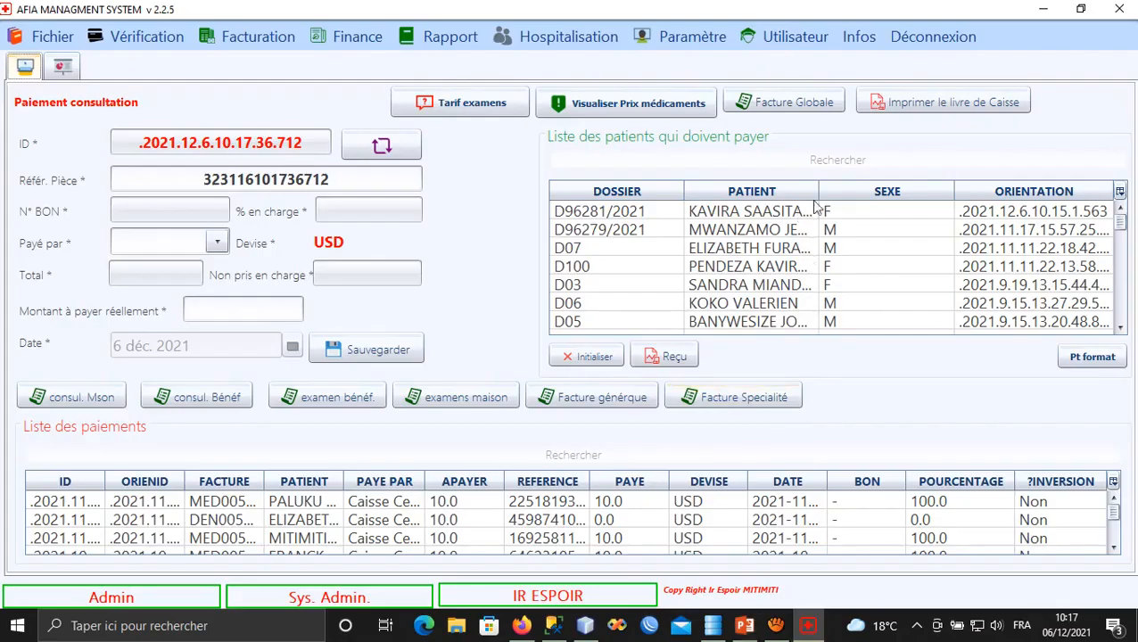
Load the first waiting patient's payment and preview global invoice MED005409 totalling 10,000 USD.
{"action": "left_click_drag", "start_coordinate": [819, 187], "coordinate": [945, 188]}
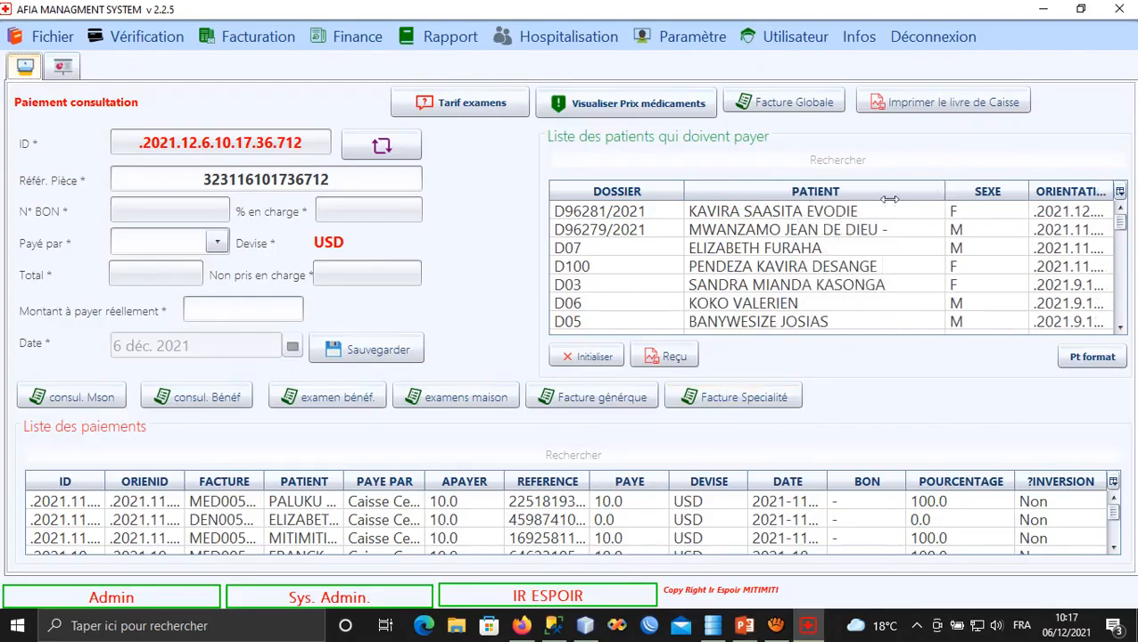
{"action": "left_click", "coordinate": [814, 212]}
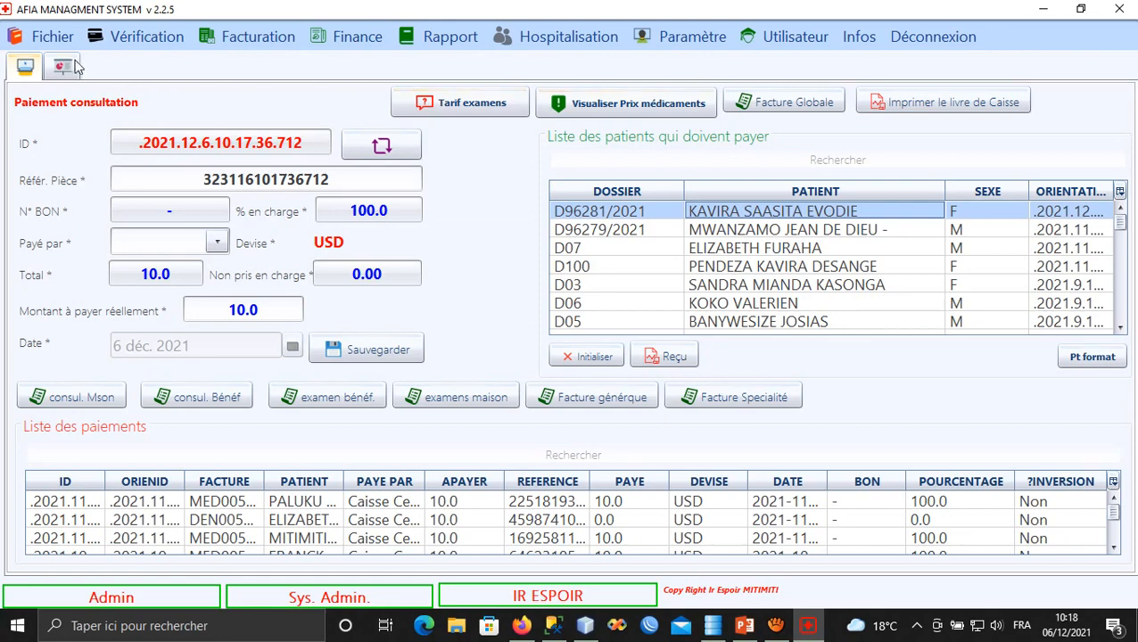
{"action": "left_click", "coordinate": [51, 38]}
{"action": "mouse_move", "coordinate": [375, 97]}
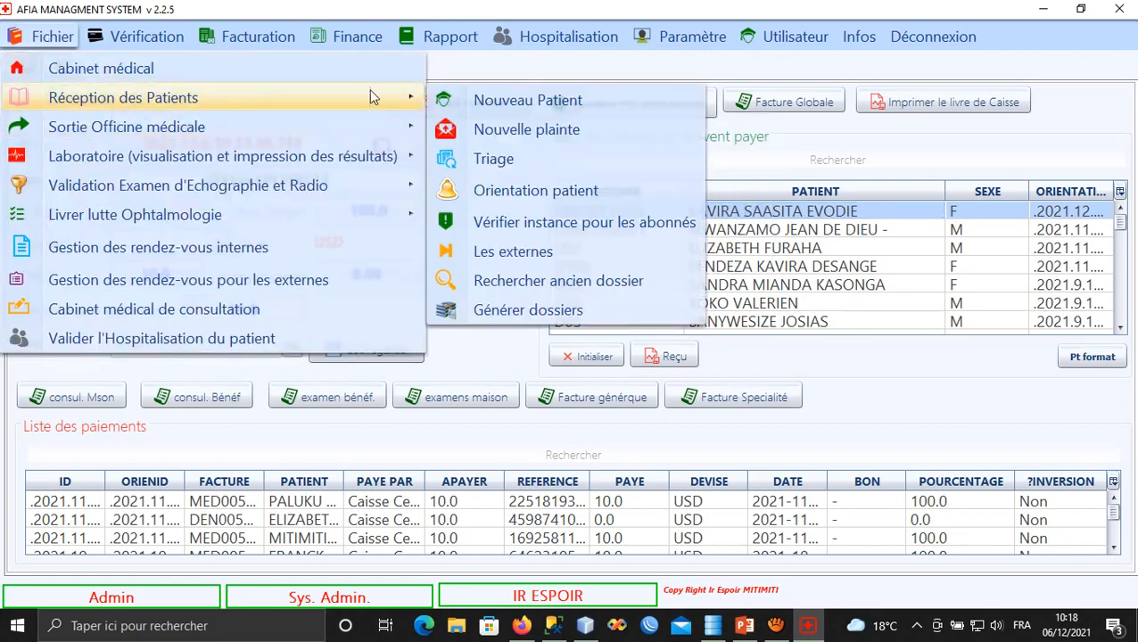
{"action": "left_click", "coordinate": [807, 218]}
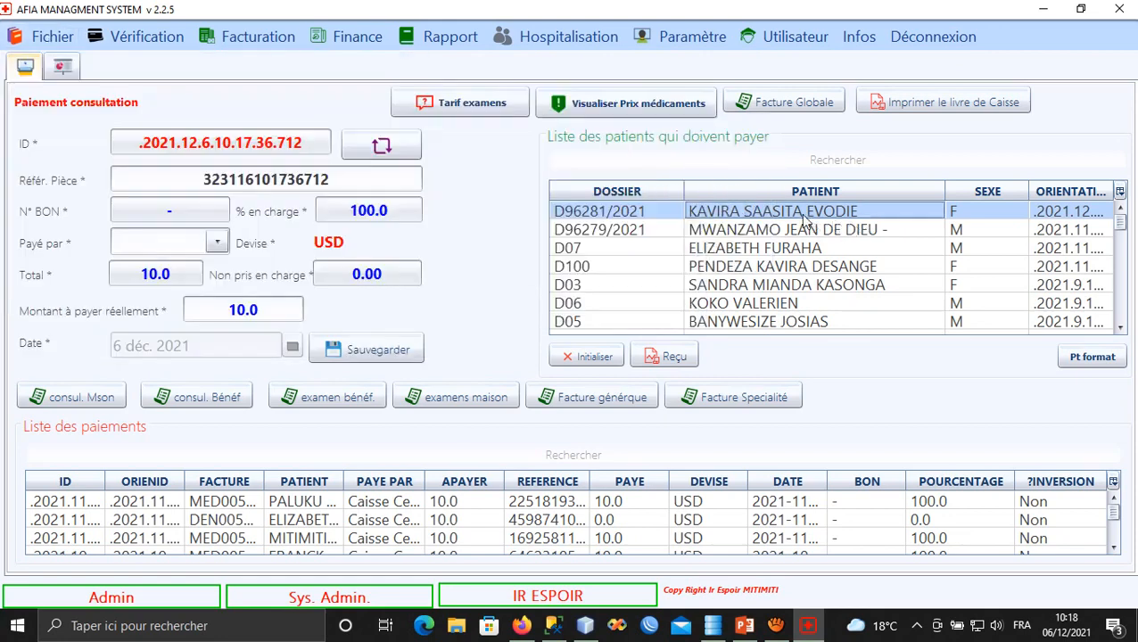
{"action": "left_click", "coordinate": [776, 109]}
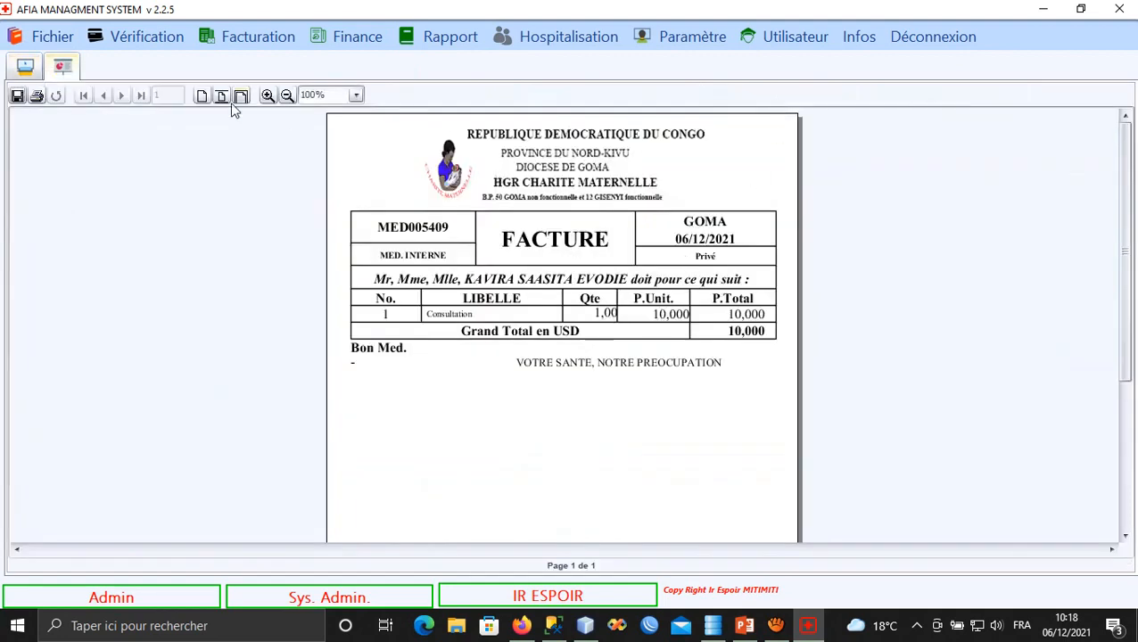
Show the invoice at page width and pan to reveal the hospital heading and logo.
{"action": "left_click", "coordinate": [241, 96]}
{"action": "left_click_drag", "start_coordinate": [498, 383], "coordinate": [471, 194]}
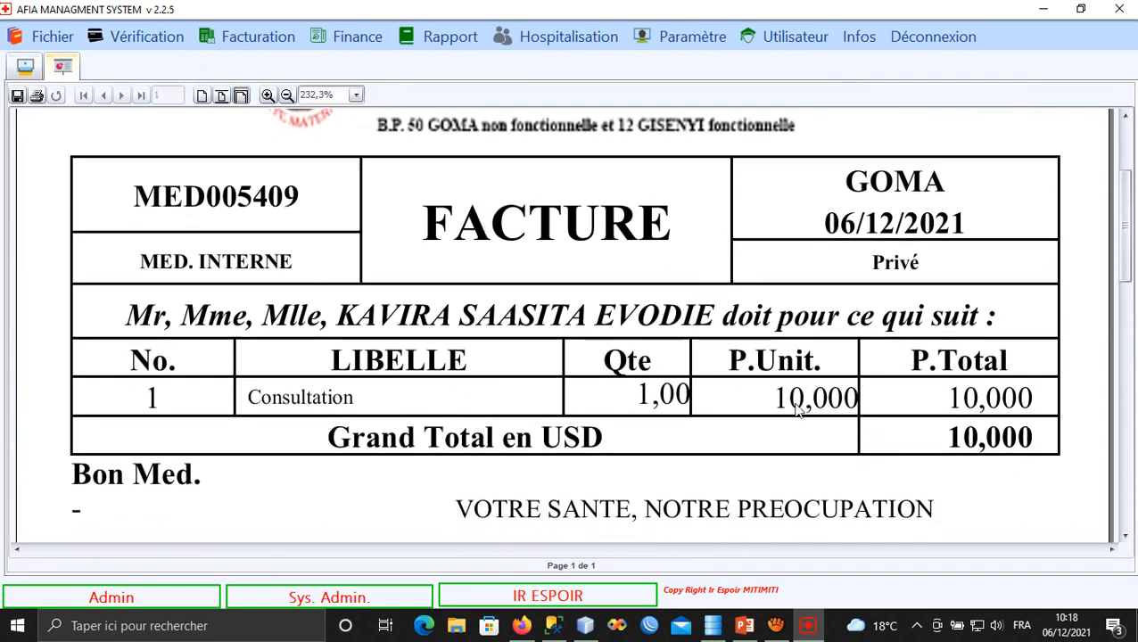
{"action": "left_click_drag", "start_coordinate": [798, 406], "coordinate": [798, 404]}
{"action": "left_click_drag", "start_coordinate": [952, 398], "coordinate": [947, 398]}
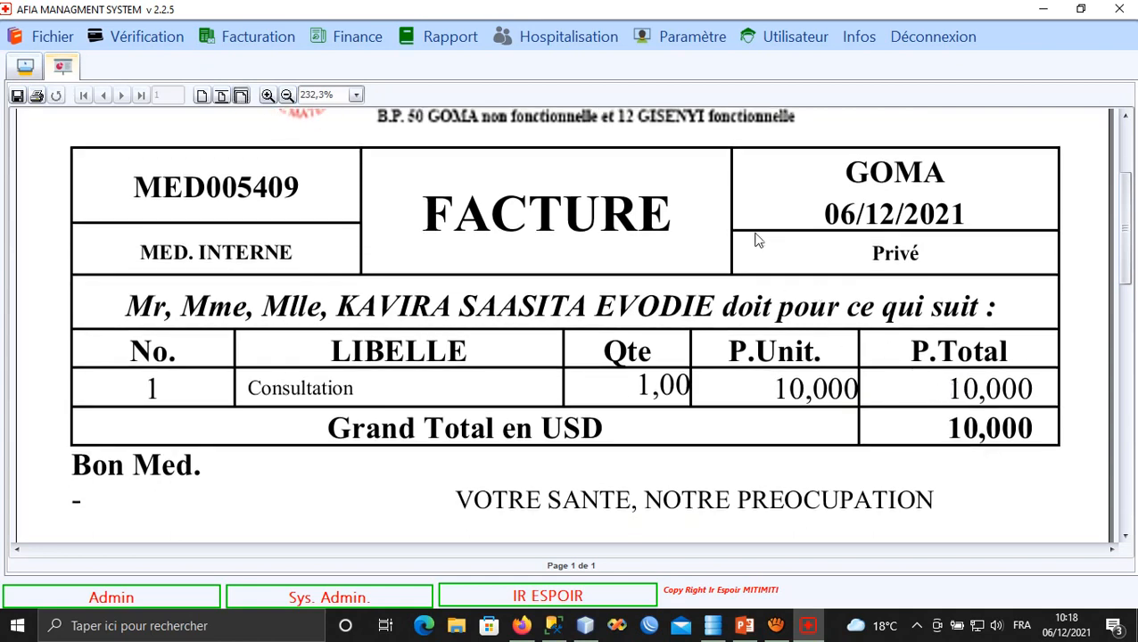
{"action": "left_click_drag", "start_coordinate": [657, 268], "coordinate": [665, 244]}
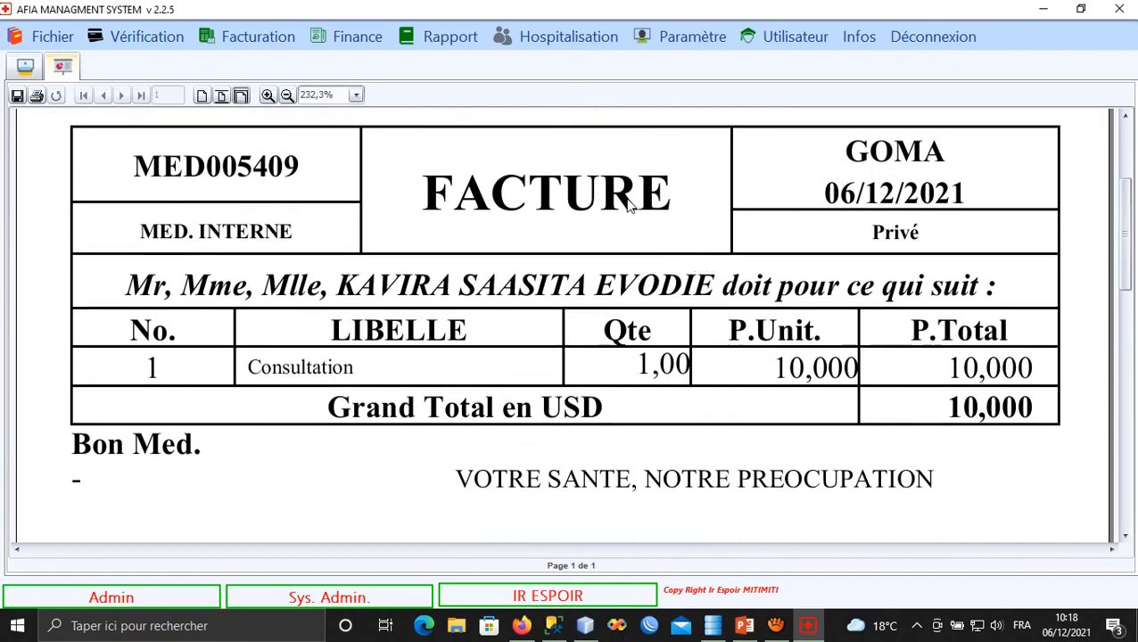
{"action": "left_click_drag", "start_coordinate": [629, 204], "coordinate": [707, 204]}
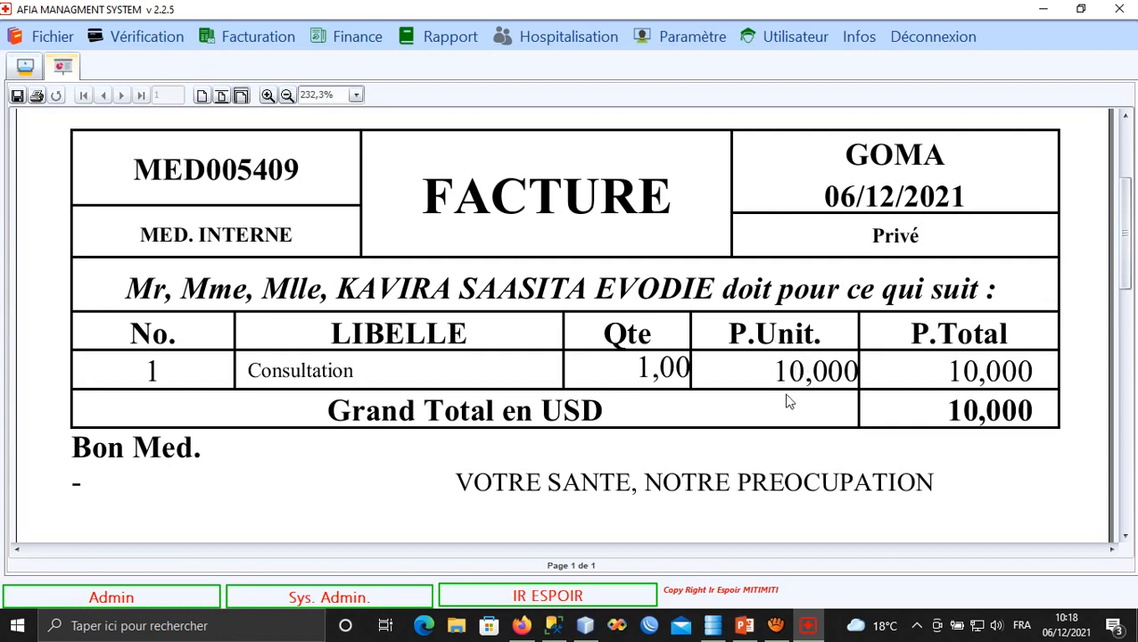
{"action": "scroll", "coordinate": [561, 267], "scroll_direction": "up", "scroll_amount": 1}
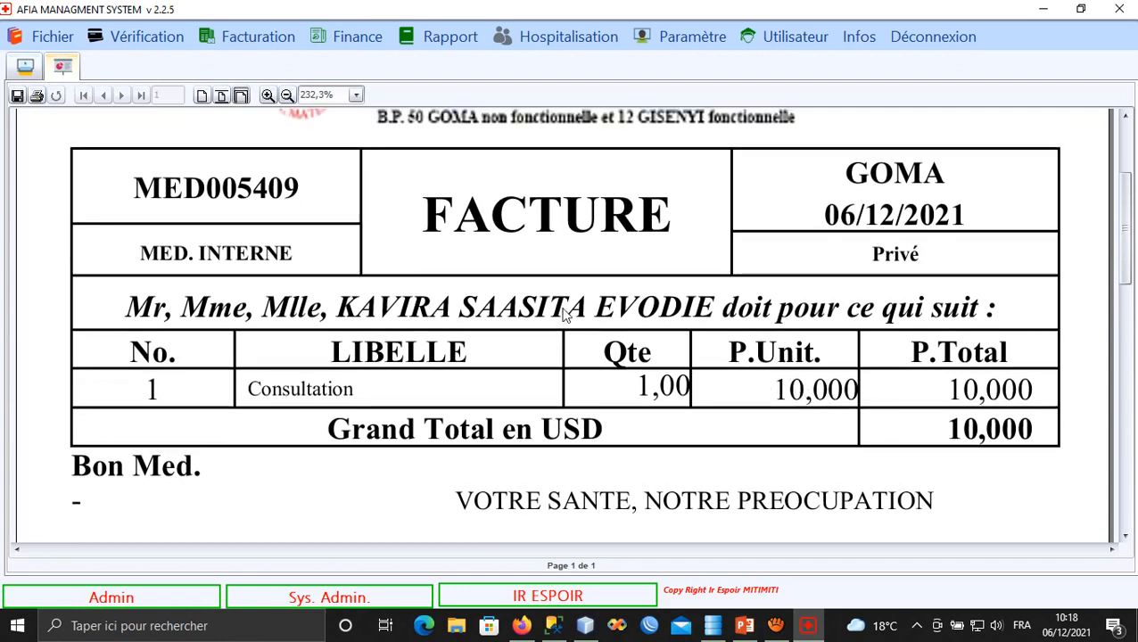
{"action": "scroll", "coordinate": [562, 268], "scroll_direction": "down", "scroll_amount": 1}
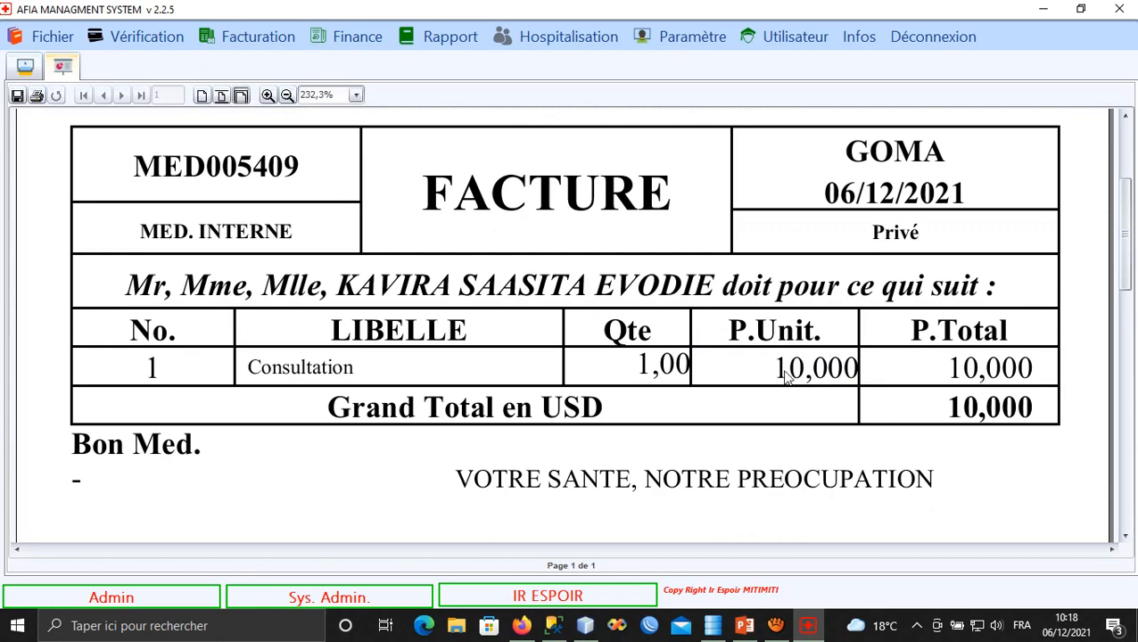
{"action": "scroll", "coordinate": [782, 346], "scroll_direction": "up", "scroll_amount": 1}
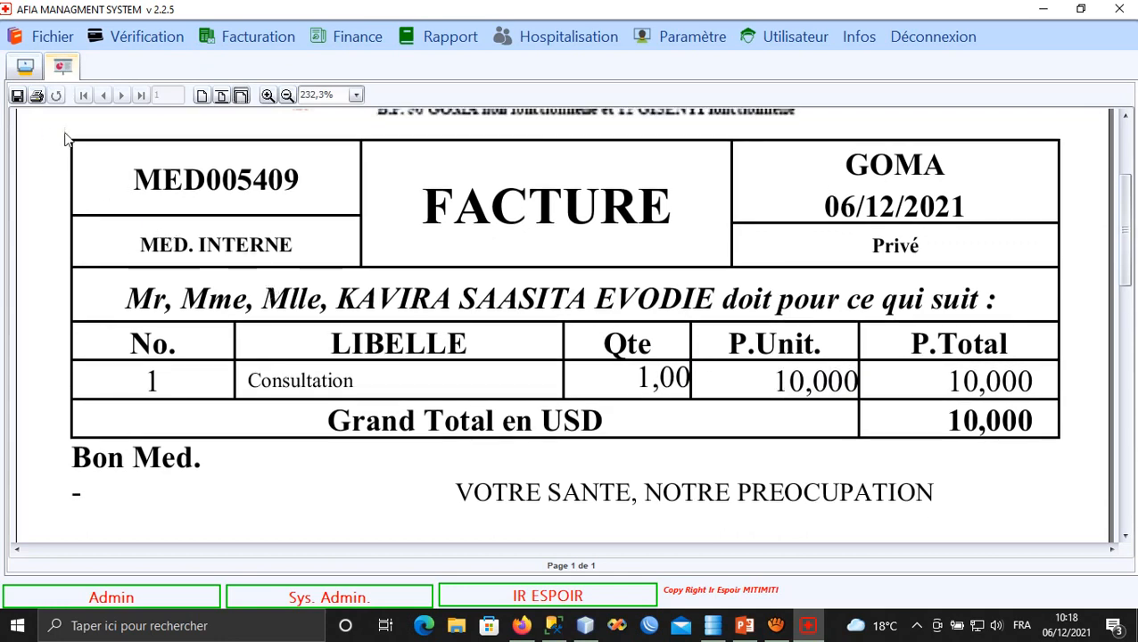
Print the invoice and return to the Paiement consultation form.
{"action": "left_click", "coordinate": [37, 96]}
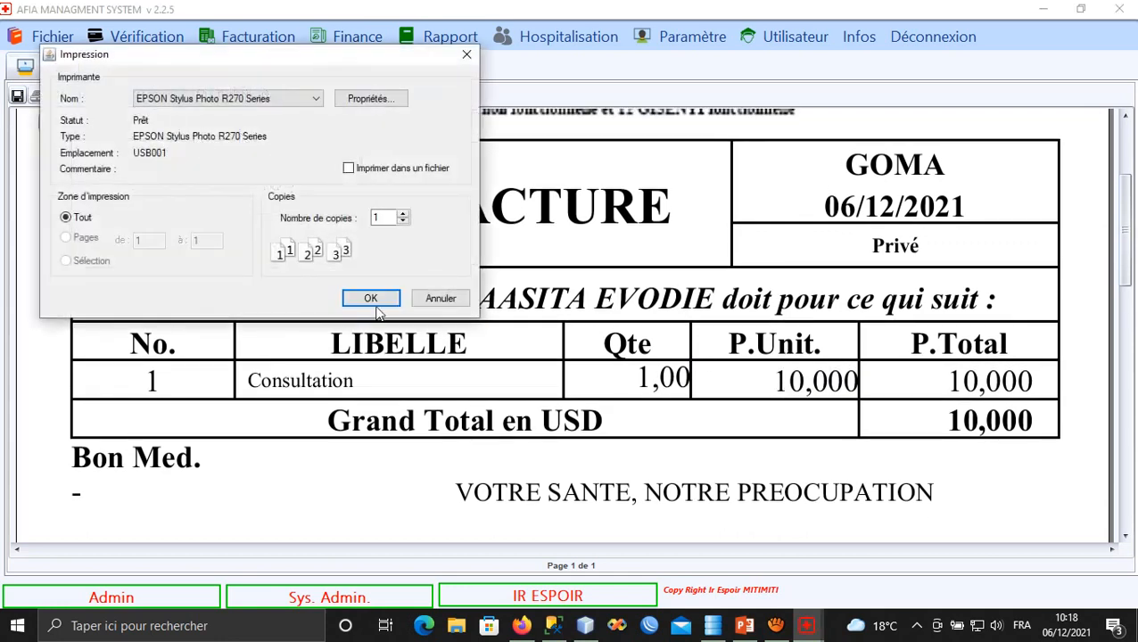
{"action": "left_click", "coordinate": [374, 303]}
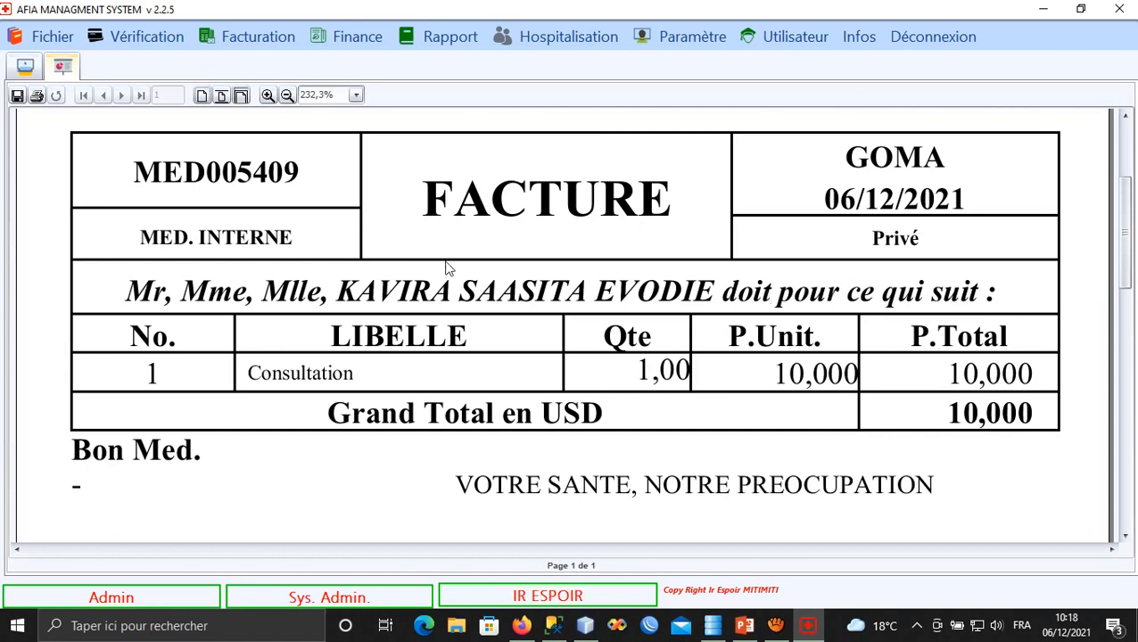
{"action": "left_click", "coordinate": [24, 68]}
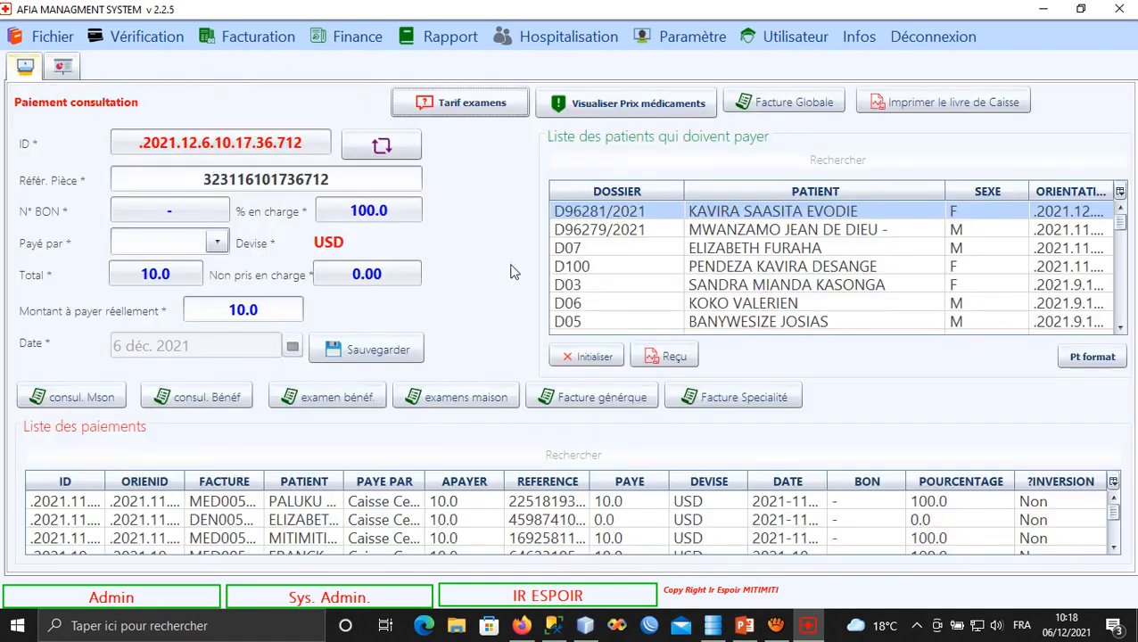
Save the 10.0 USD consultation payment paid by Caisse Central and check it in Liste des paiements.
{"action": "left_click", "coordinate": [216, 242]}
{"action": "left_click", "coordinate": [189, 268]}
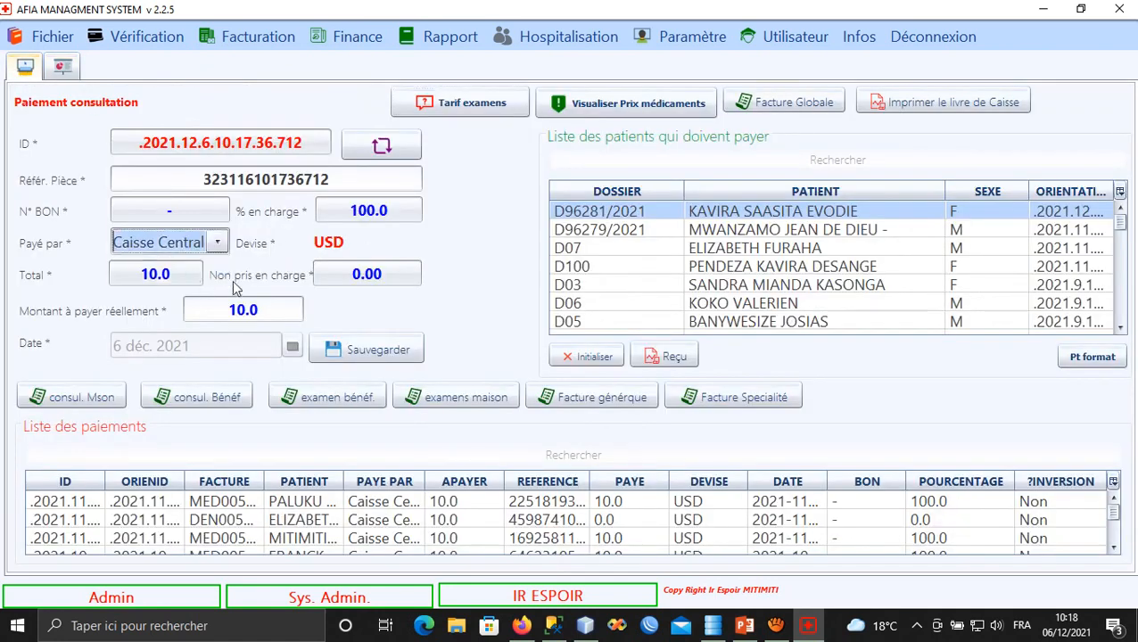
{"action": "left_click", "coordinate": [356, 350]}
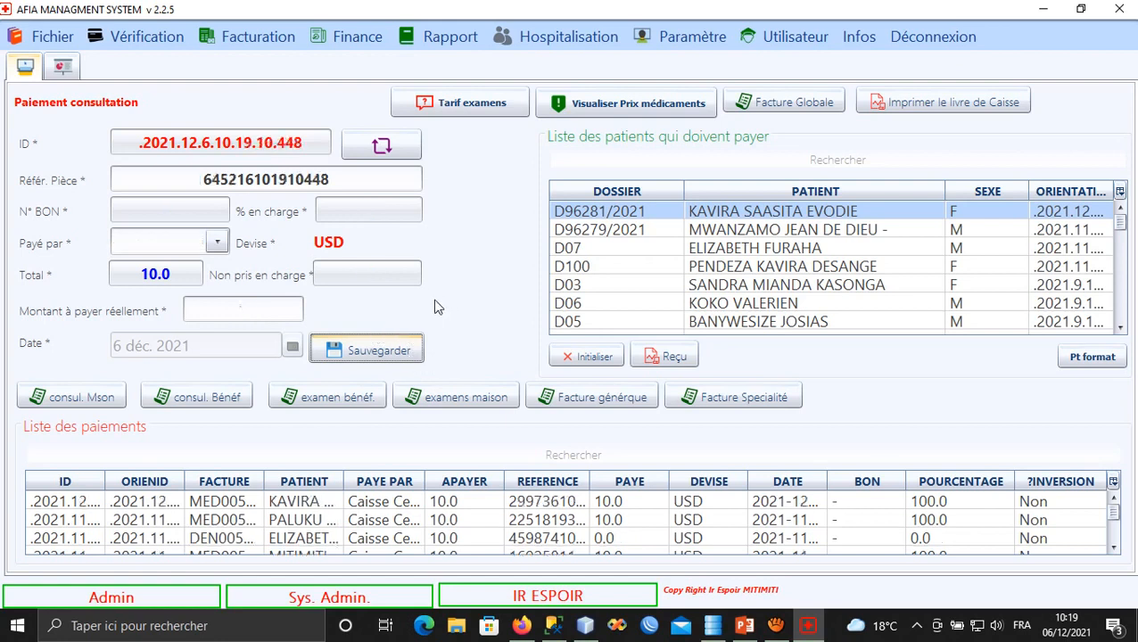
{"action": "left_click", "coordinate": [327, 502]}
{"action": "left_click", "coordinate": [569, 359]}
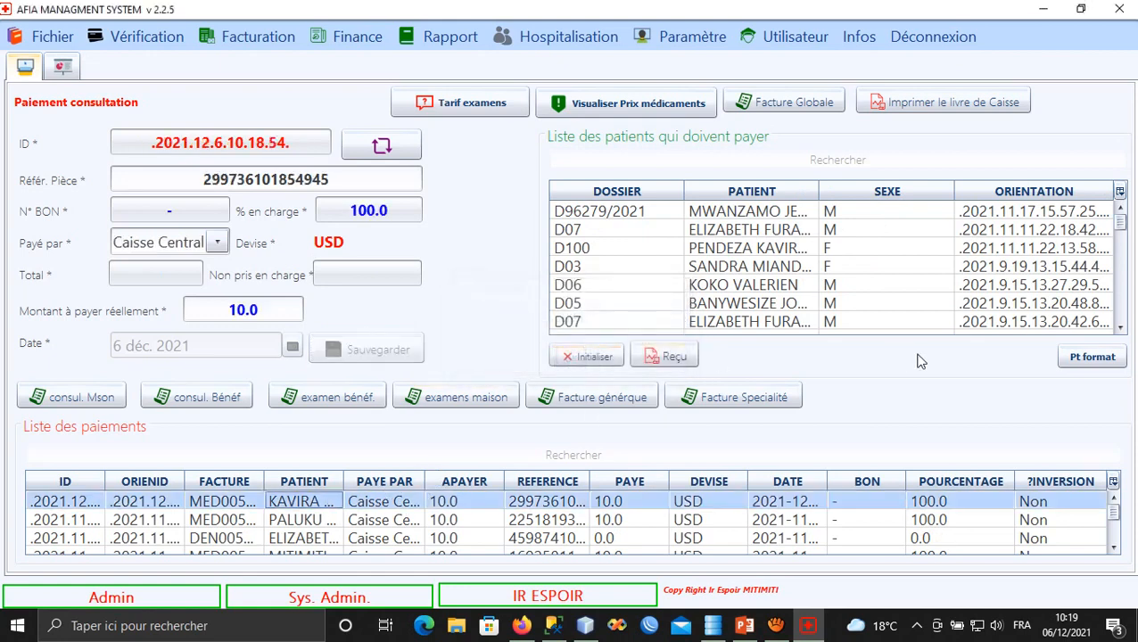
Preview the small-format receipt PFC004513 for the 10.0 USD consultation payment.
{"action": "left_click", "coordinate": [1097, 365]}
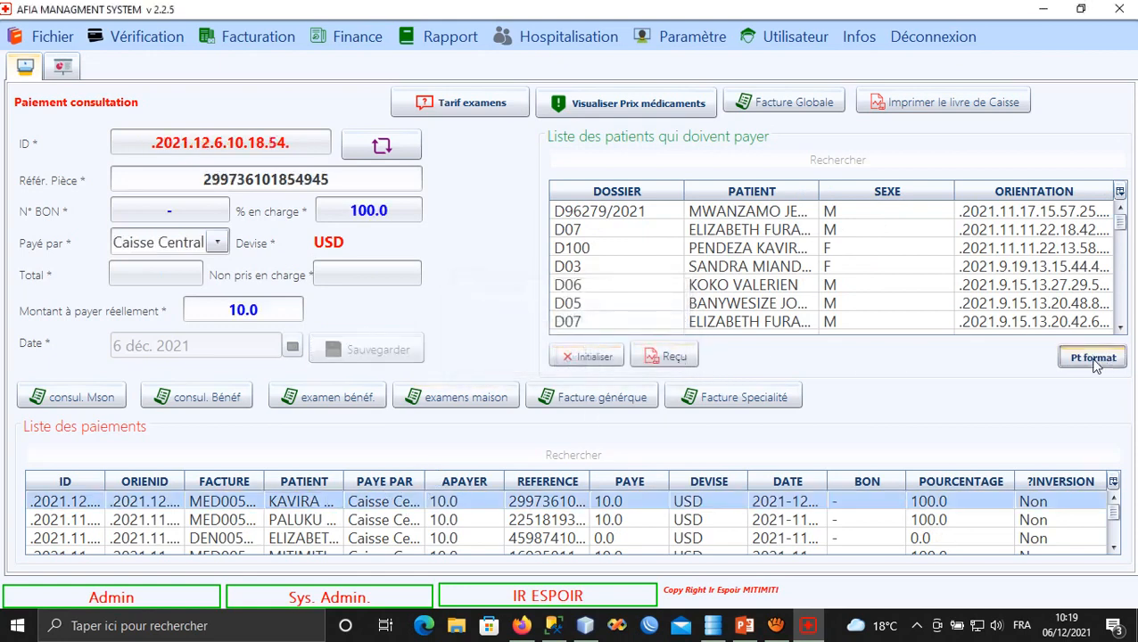
{"action": "left_click", "coordinate": [667, 362]}
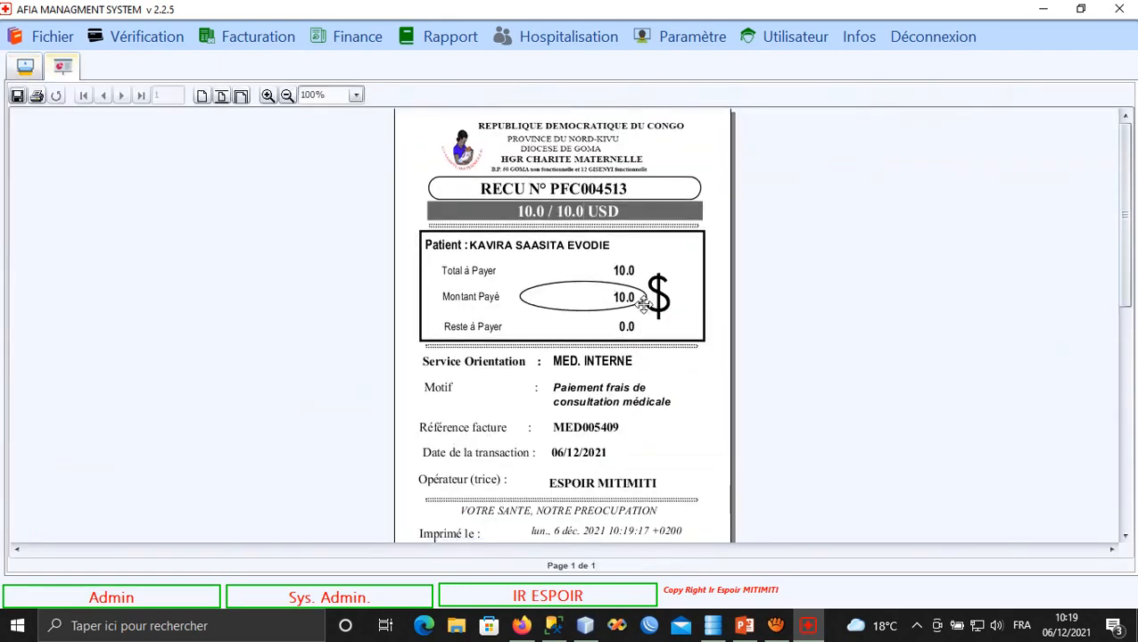
{"action": "scroll", "coordinate": [625, 410], "scroll_direction": "down", "scroll_amount": 3}
{"action": "scroll", "coordinate": [611, 330], "scroll_direction": "up", "scroll_amount": 3}
{"action": "scroll", "coordinate": [621, 407], "scroll_direction": "up", "scroll_amount": 1}
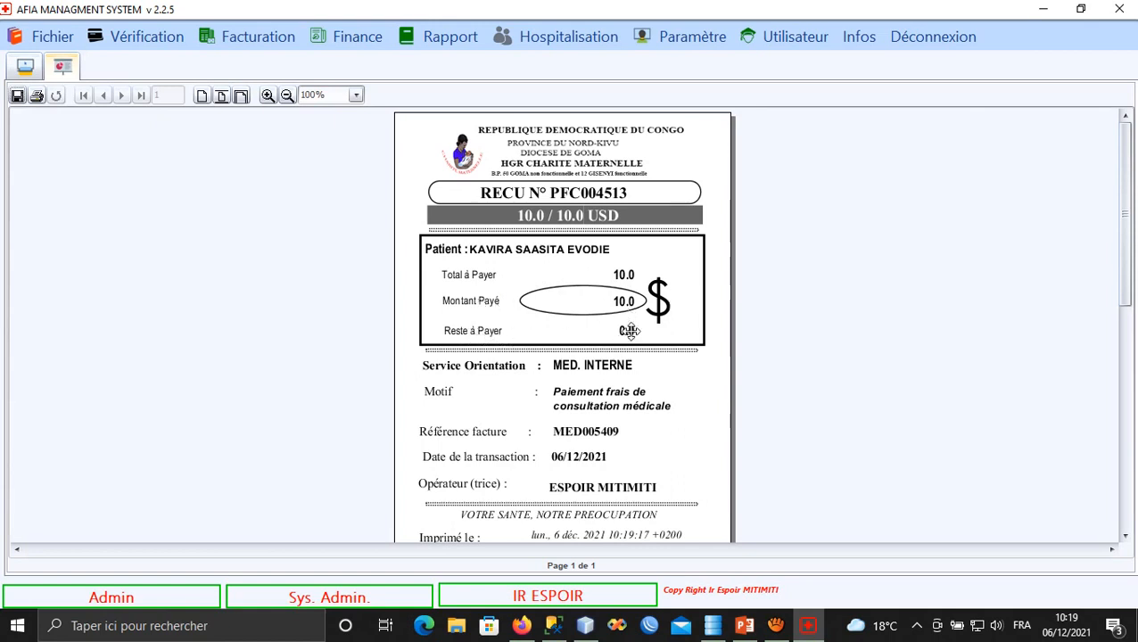
Read down to the receipt's barcode, signature area and bottom, then close the print settings without printing.
{"action": "left_click_drag", "start_coordinate": [632, 330], "coordinate": [641, 263]}
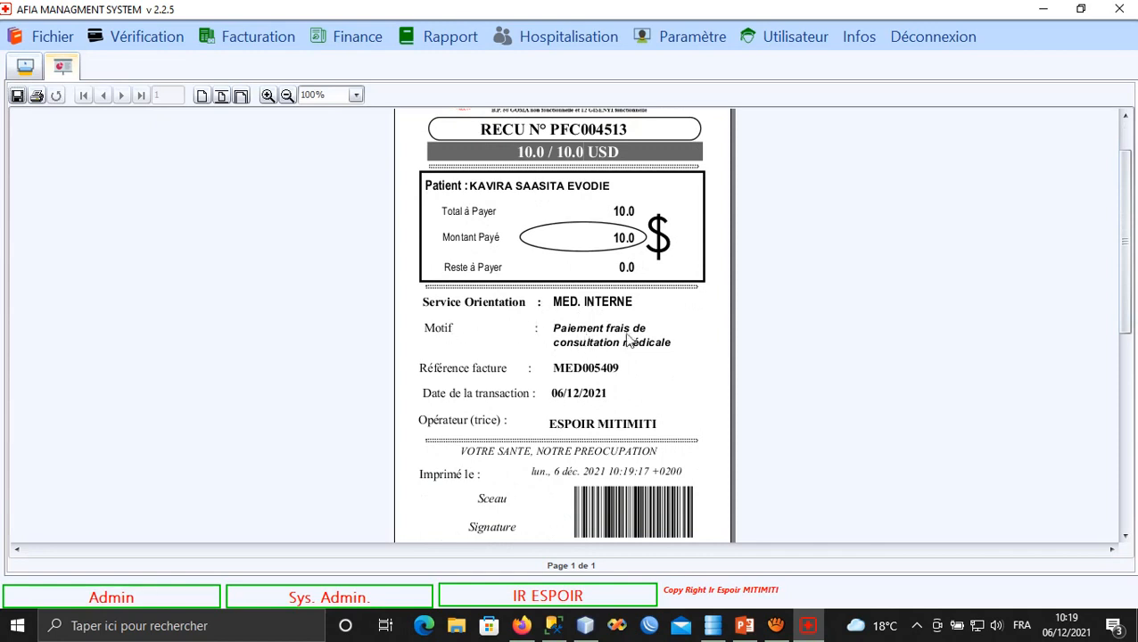
{"action": "left_click_drag", "start_coordinate": [658, 353], "coordinate": [665, 318]}
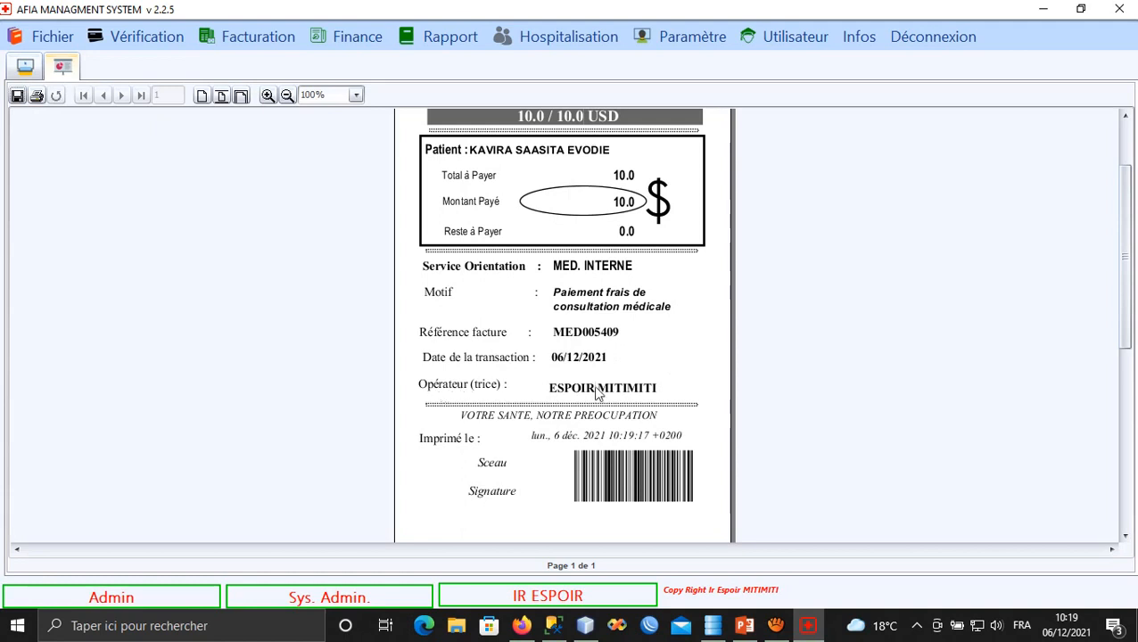
{"action": "left_click_drag", "start_coordinate": [603, 436], "coordinate": [609, 375]}
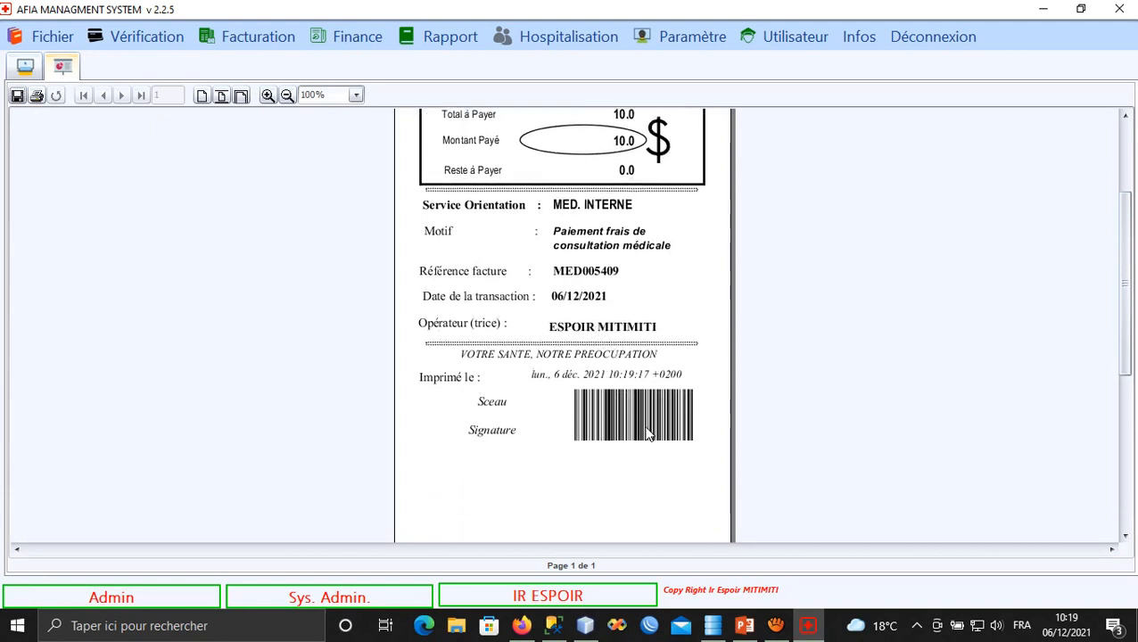
{"action": "scroll", "coordinate": [537, 399], "scroll_direction": "down", "scroll_amount": 1}
{"action": "scroll", "coordinate": [500, 386], "scroll_direction": "up", "scroll_amount": 5}
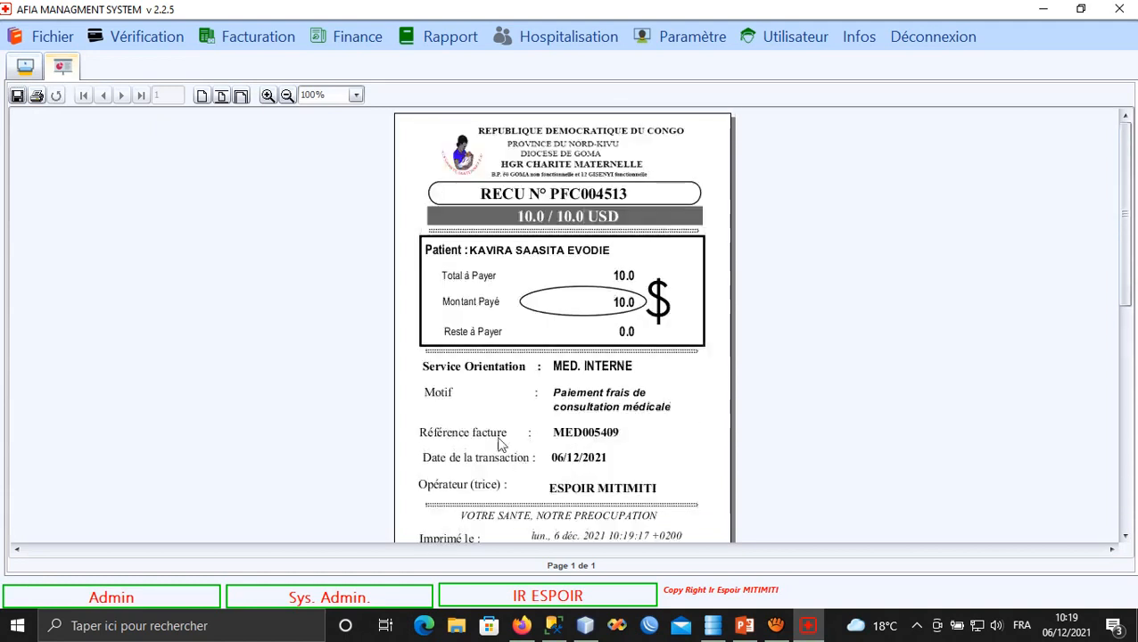
{"action": "left_click", "coordinate": [37, 95]}
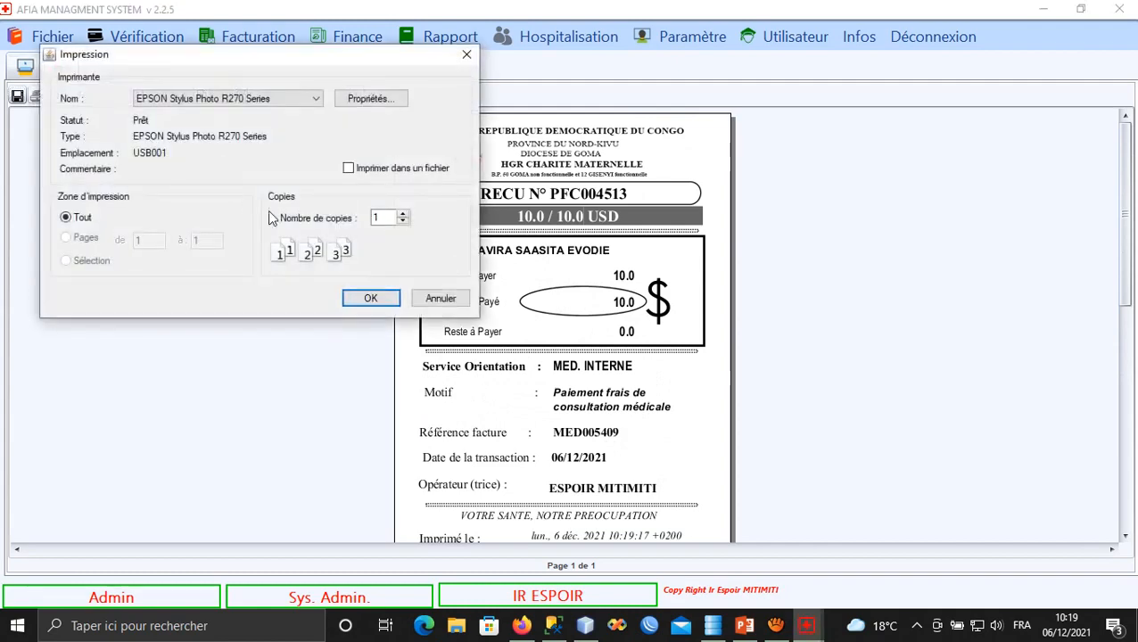
{"action": "left_click", "coordinate": [466, 54]}
{"action": "left_click", "coordinate": [26, 69]}
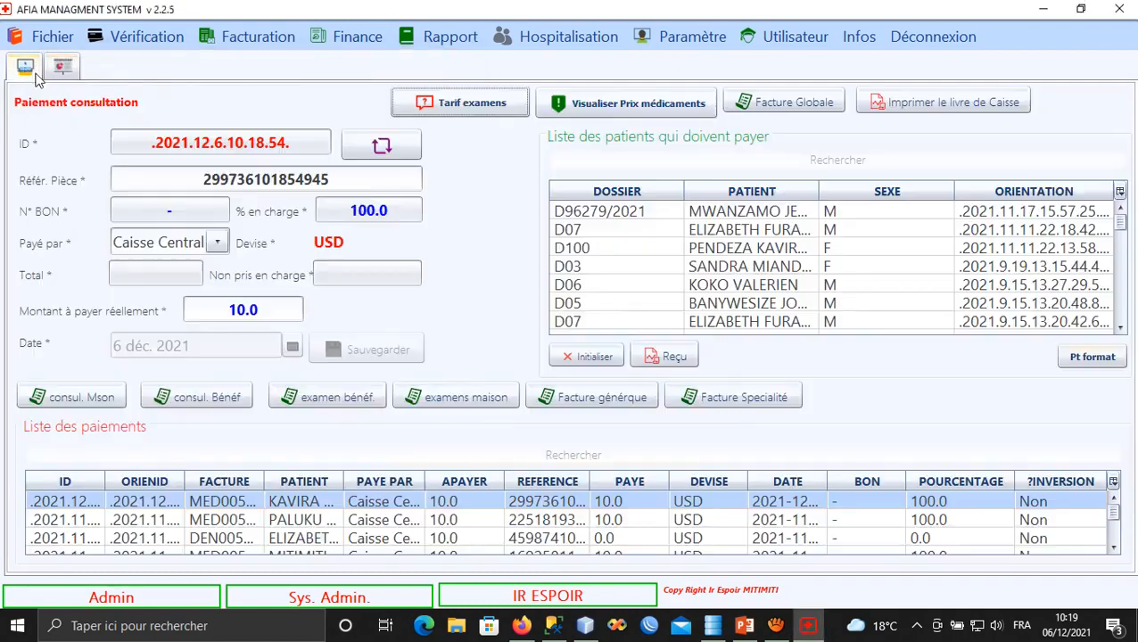
{"action": "left_click", "coordinate": [660, 358]}
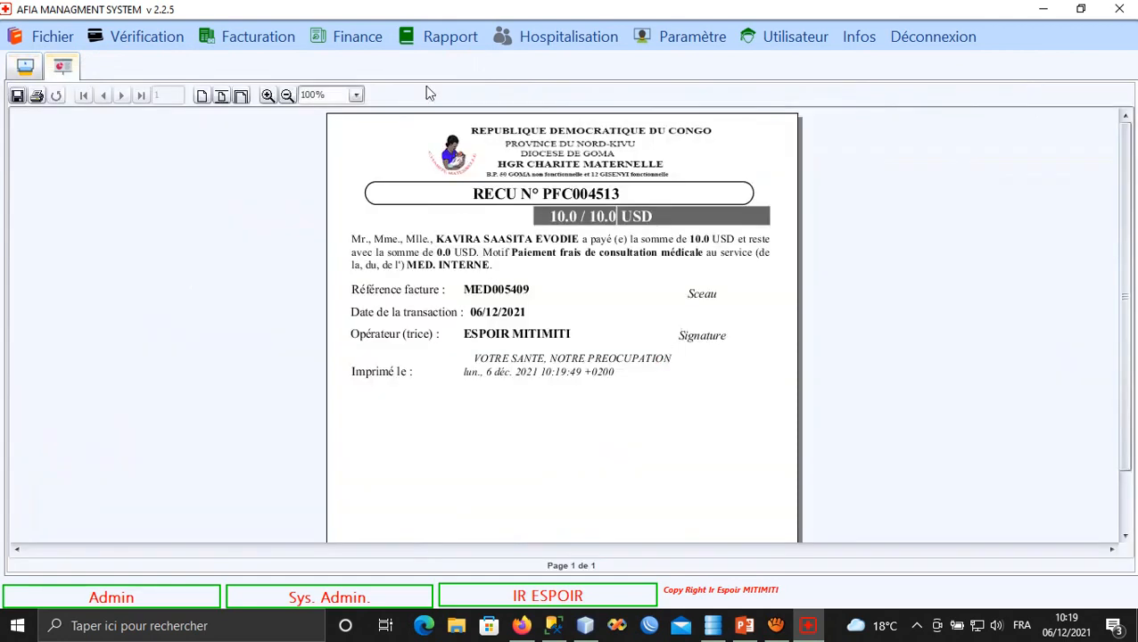
{"action": "left_click", "coordinate": [241, 96]}
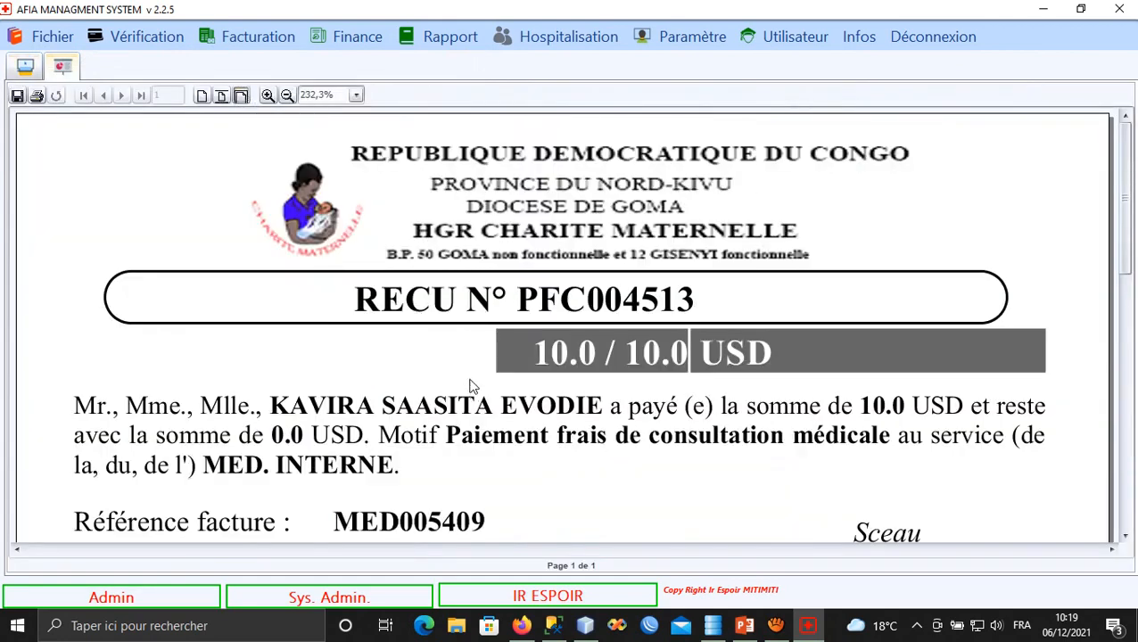
{"action": "left_click_drag", "start_coordinate": [470, 384], "coordinate": [458, 236]}
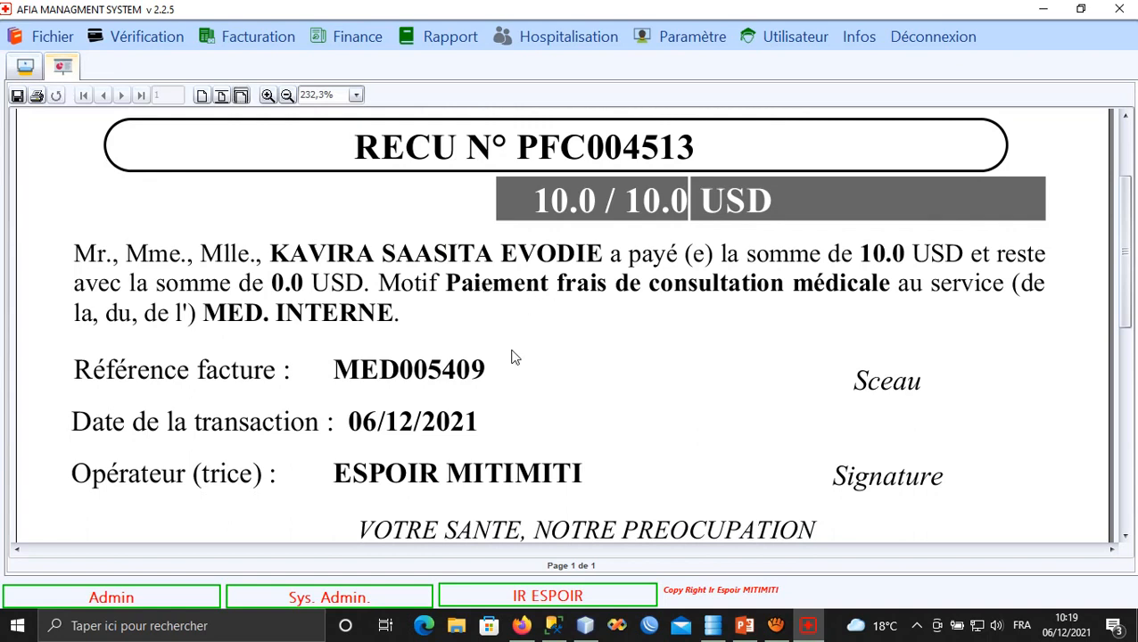
{"action": "left_click_drag", "start_coordinate": [511, 339], "coordinate": [513, 343]}
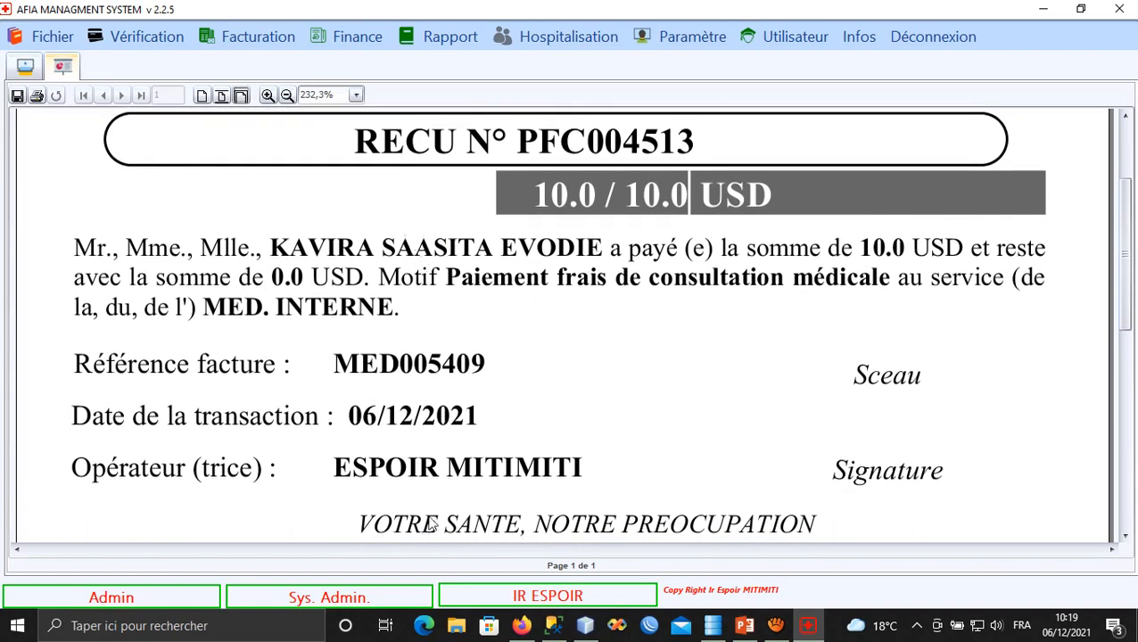
{"action": "left_click", "coordinate": [32, 67]}
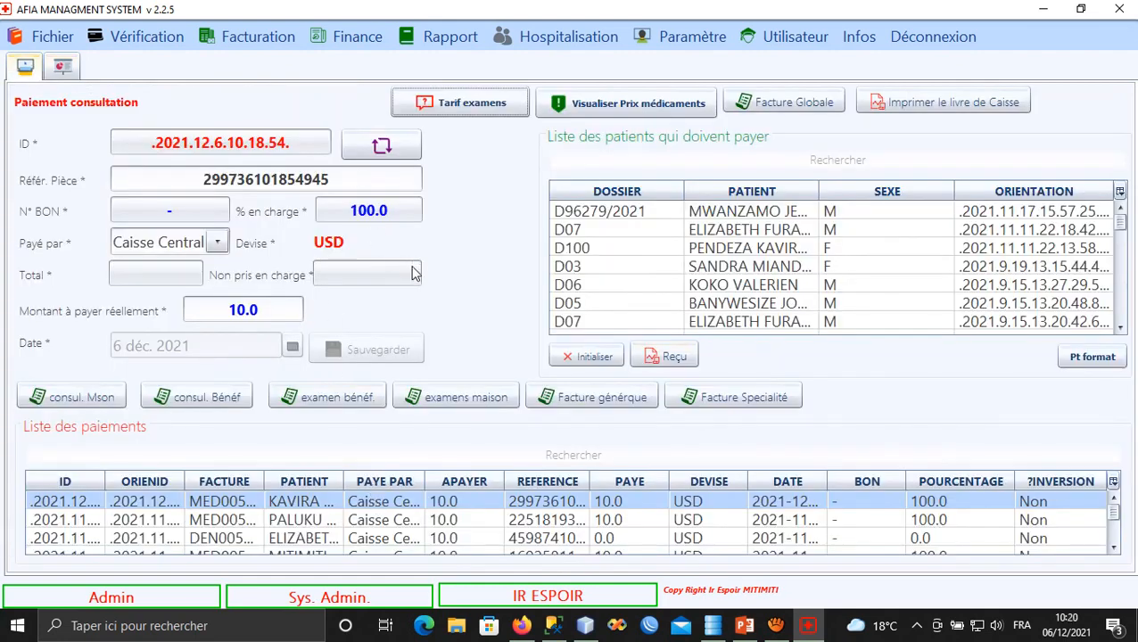
{"action": "left_click", "coordinate": [46, 37]}
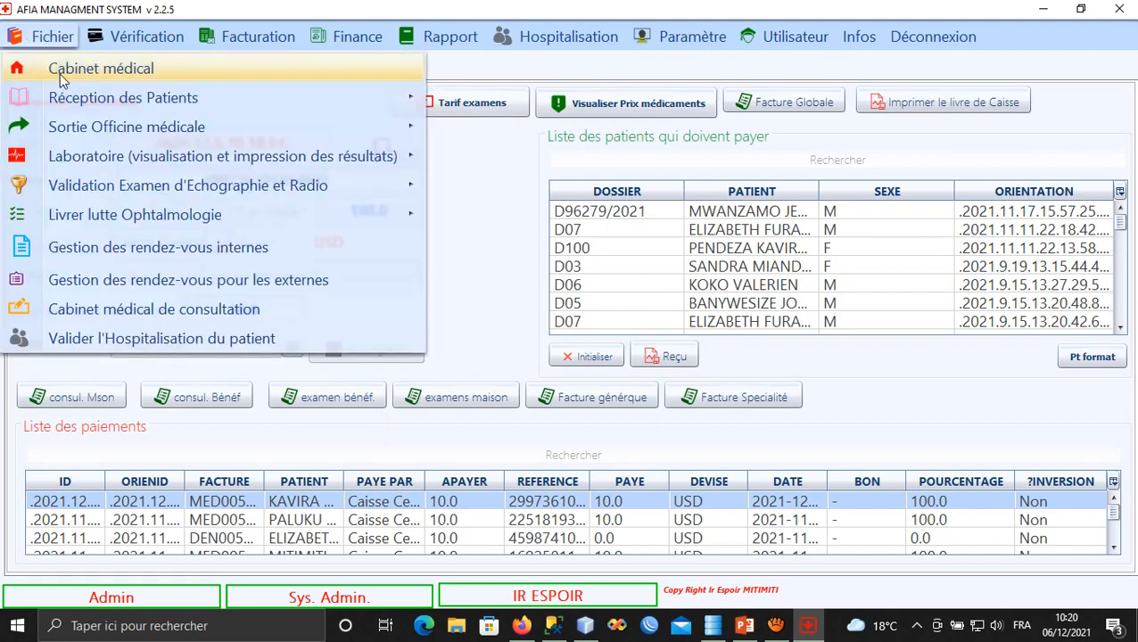
{"action": "left_click", "coordinate": [60, 74]}
{"action": "type", "text": "med"}
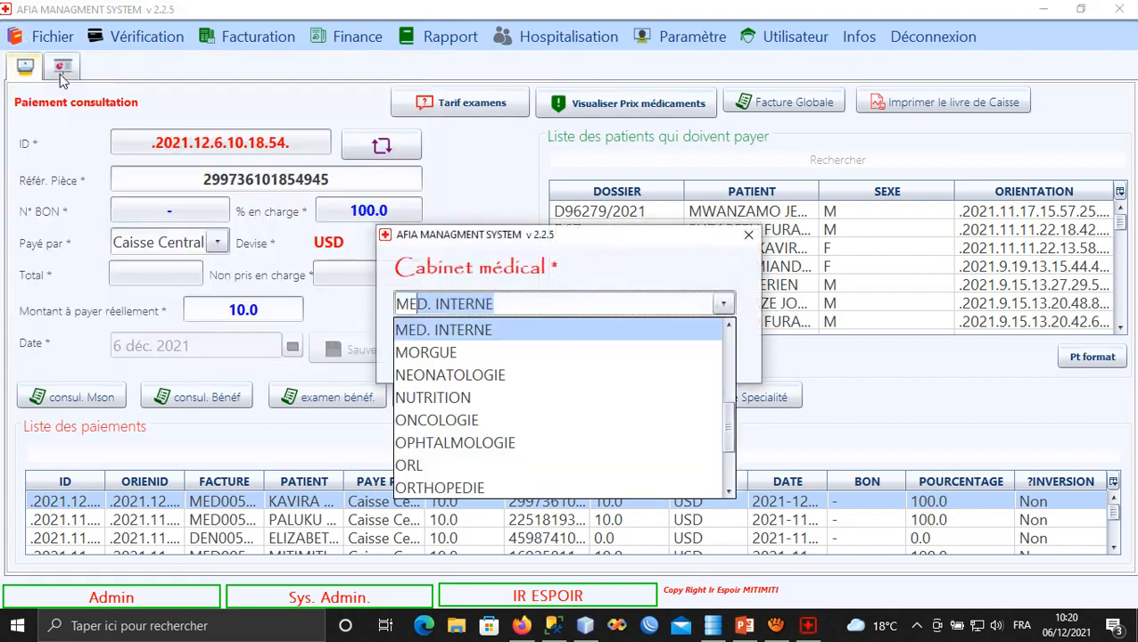
{"action": "key", "text": "Tab"}
{"action": "type", "text": "****"}
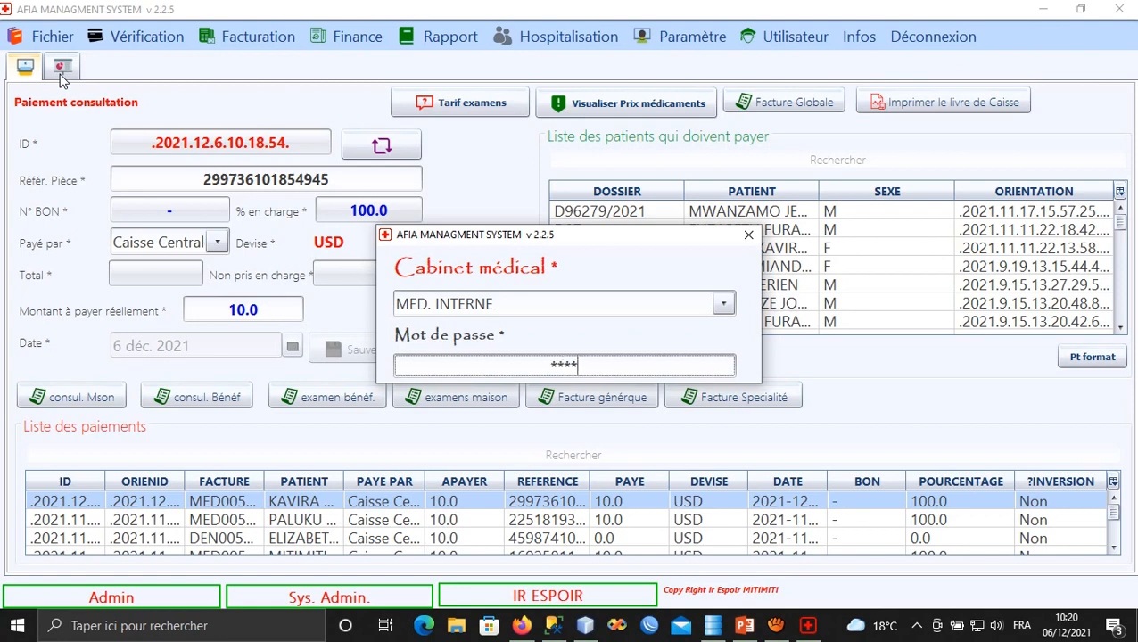
{"action": "key", "text": "Return"}
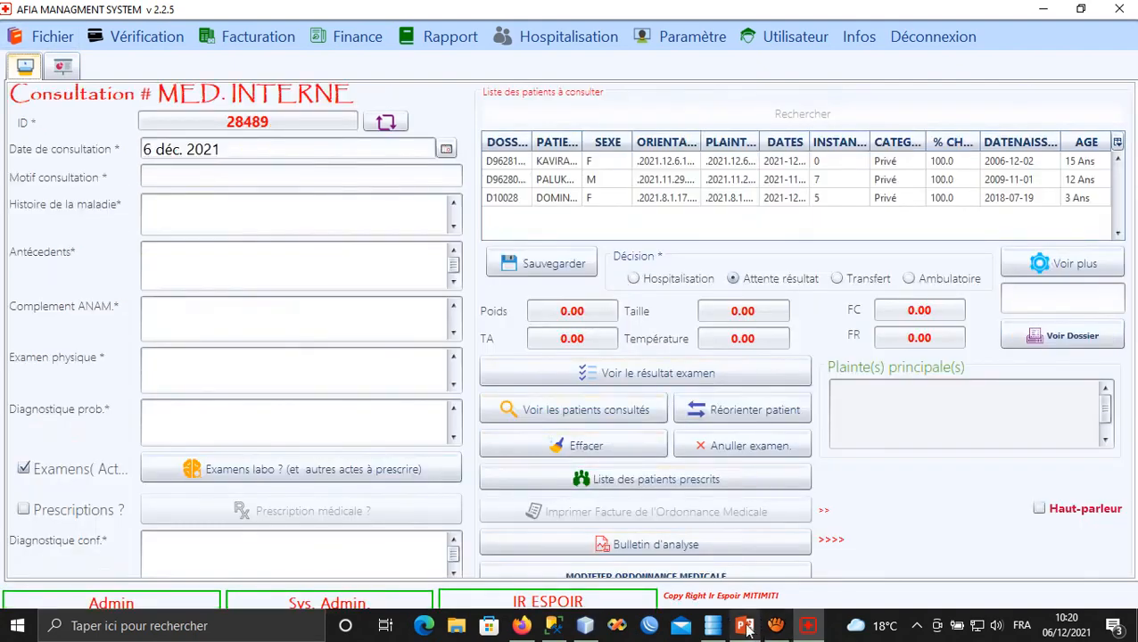
Draw a blue rectangle in the upper left of slide 12 in PowerPoint and widen it leftward.
{"action": "left_click", "coordinate": [744, 626]}
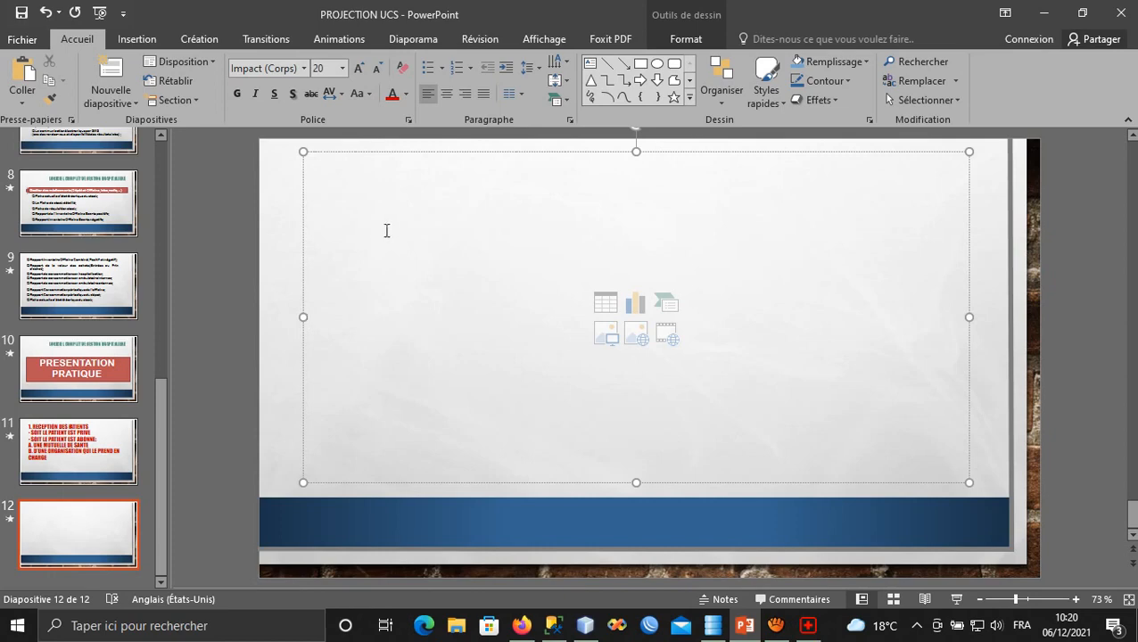
{"action": "left_click", "coordinate": [142, 40]}
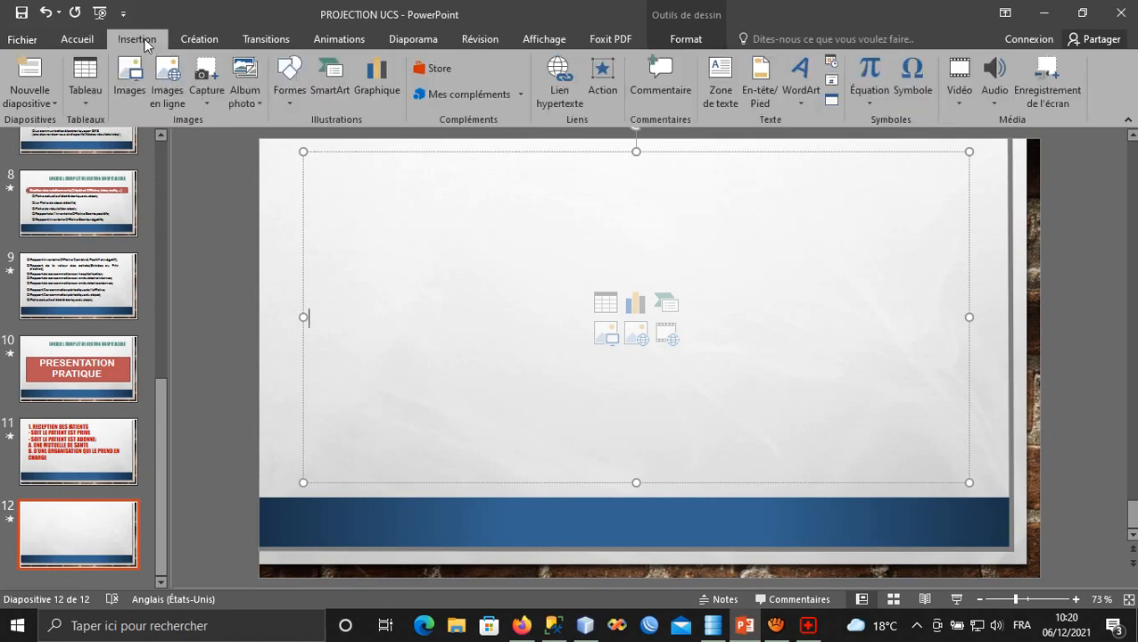
{"action": "left_click", "coordinate": [287, 98]}
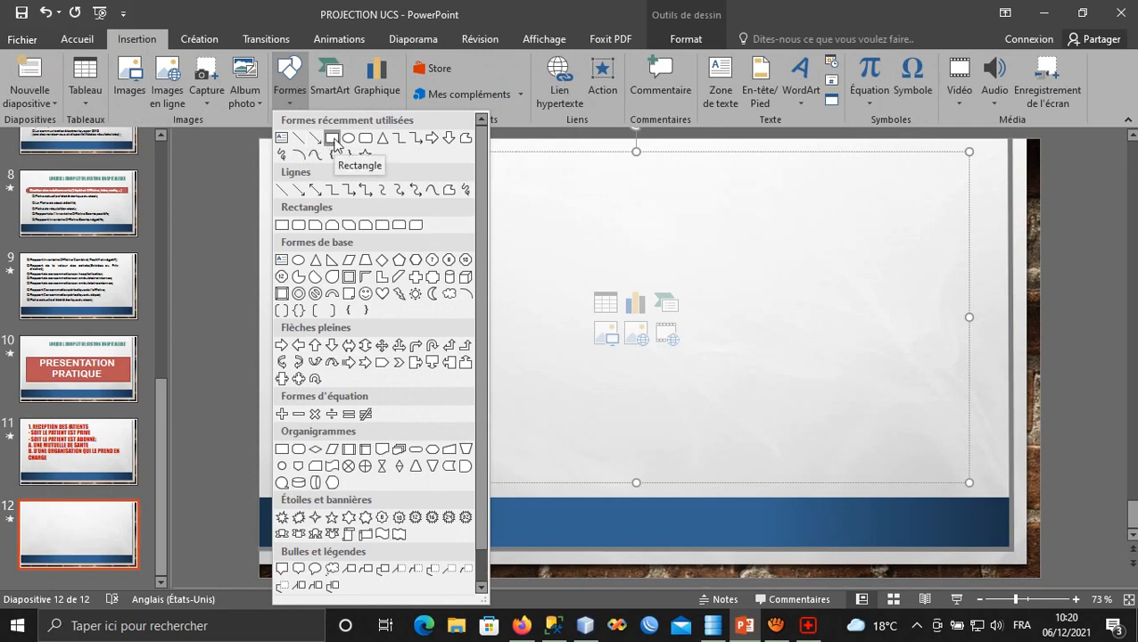
{"action": "left_click", "coordinate": [332, 139]}
{"action": "left_click_drag", "start_coordinate": [338, 187], "coordinate": [521, 343]}
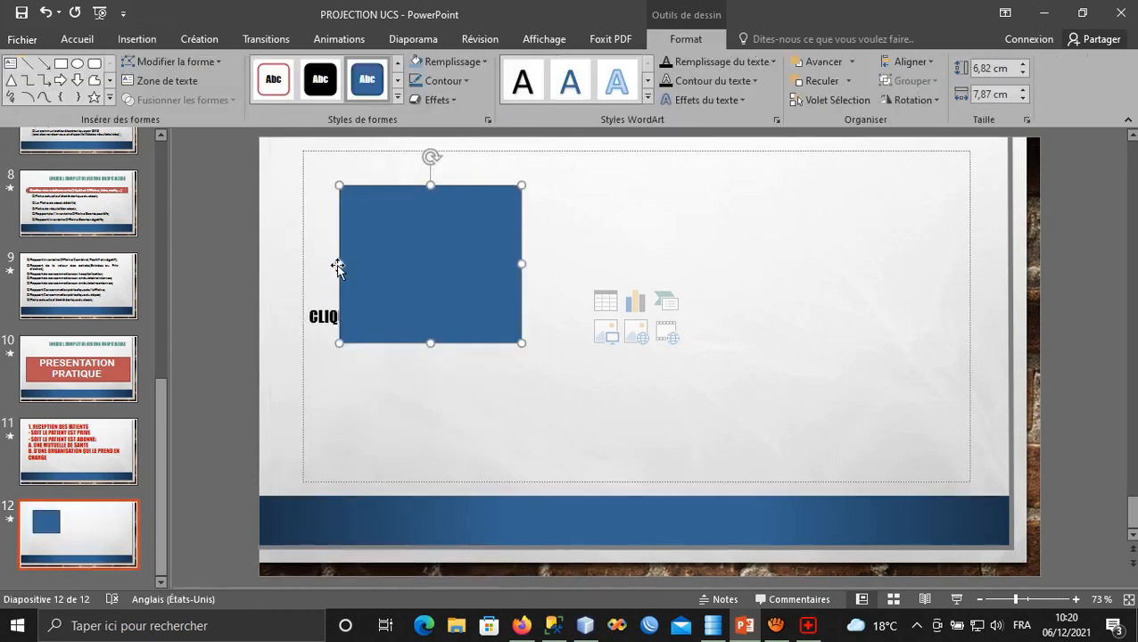
{"action": "left_click_drag", "start_coordinate": [336, 262], "coordinate": [316, 263]}
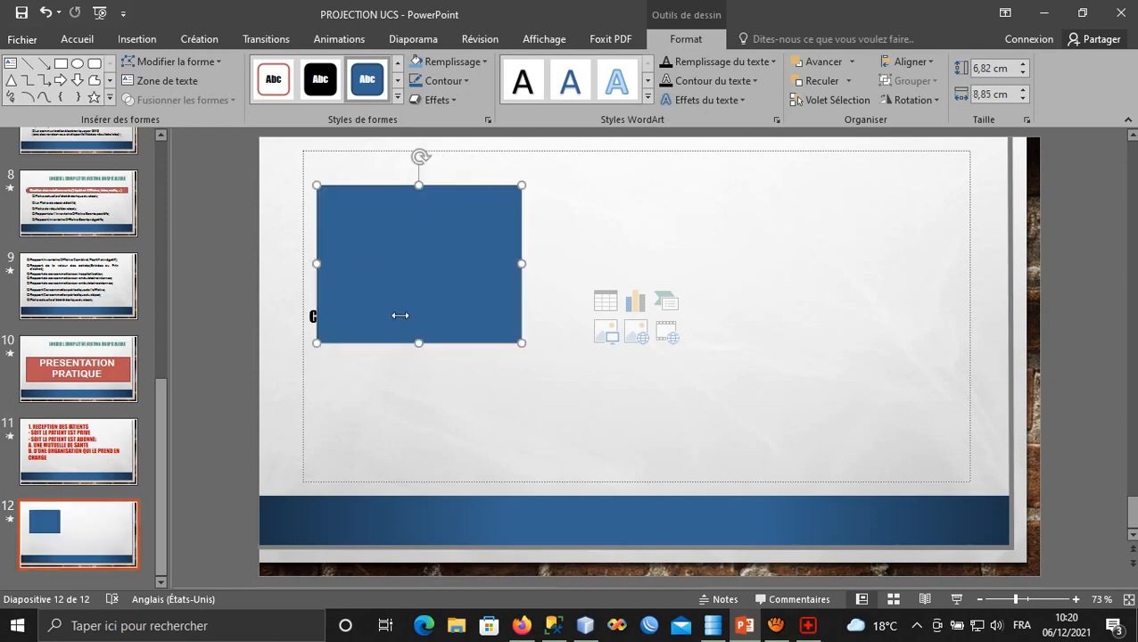
{"action": "left_click", "coordinate": [540, 321]}
Label the rectangle 'RECEPTION PATIENT' and make it shorter.
{"action": "left_click", "coordinate": [384, 258]}
{"action": "right_click", "coordinate": [384, 256]}
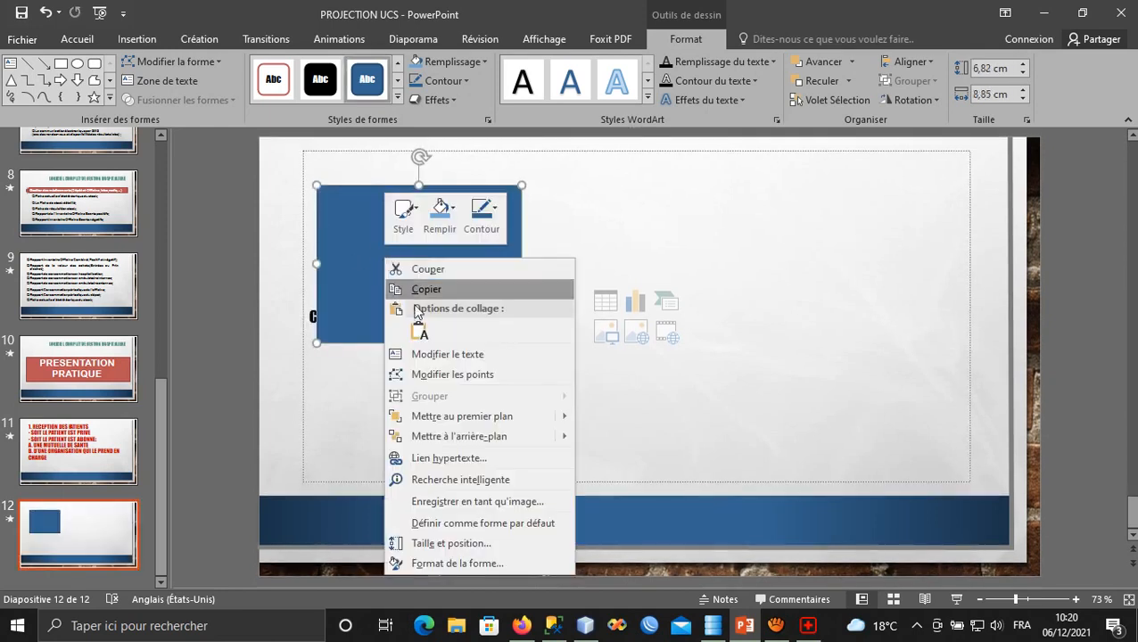
{"action": "left_click", "coordinate": [431, 355]}
{"action": "type", "text": "RE"}
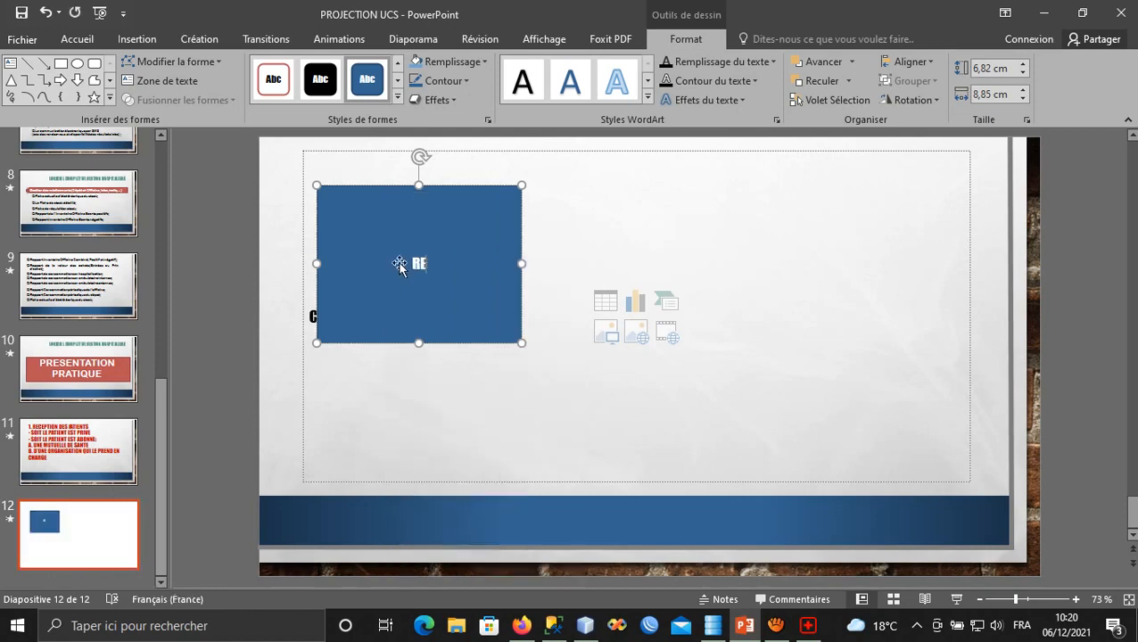
{"action": "type", "text": "CEPTION PATIENT"}
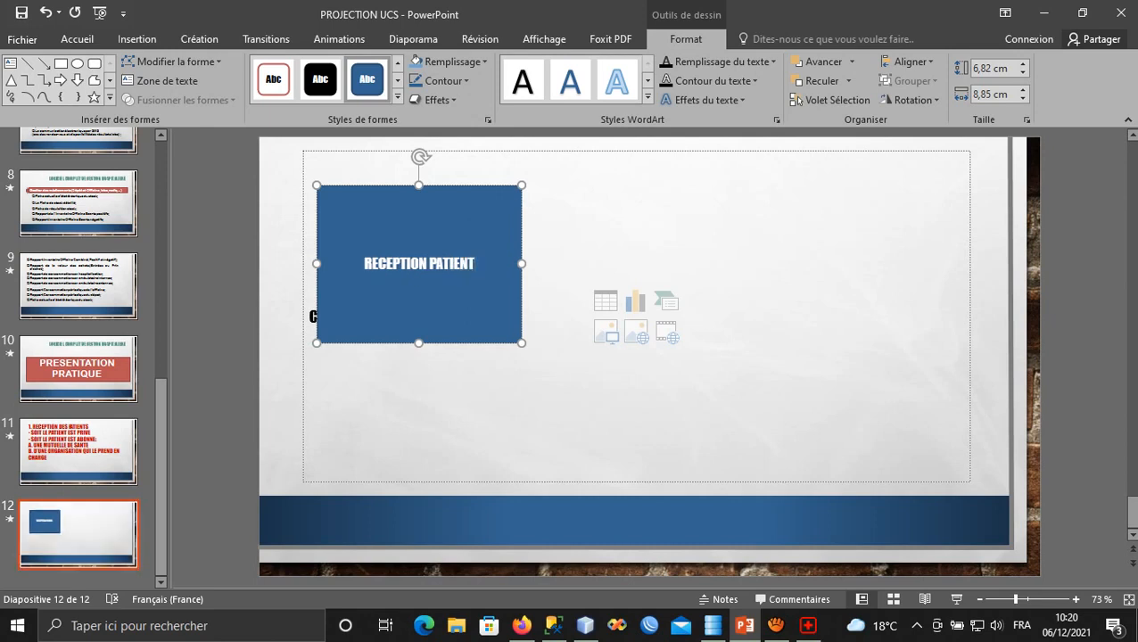
{"action": "left_click_drag", "start_coordinate": [418, 342], "coordinate": [407, 278]}
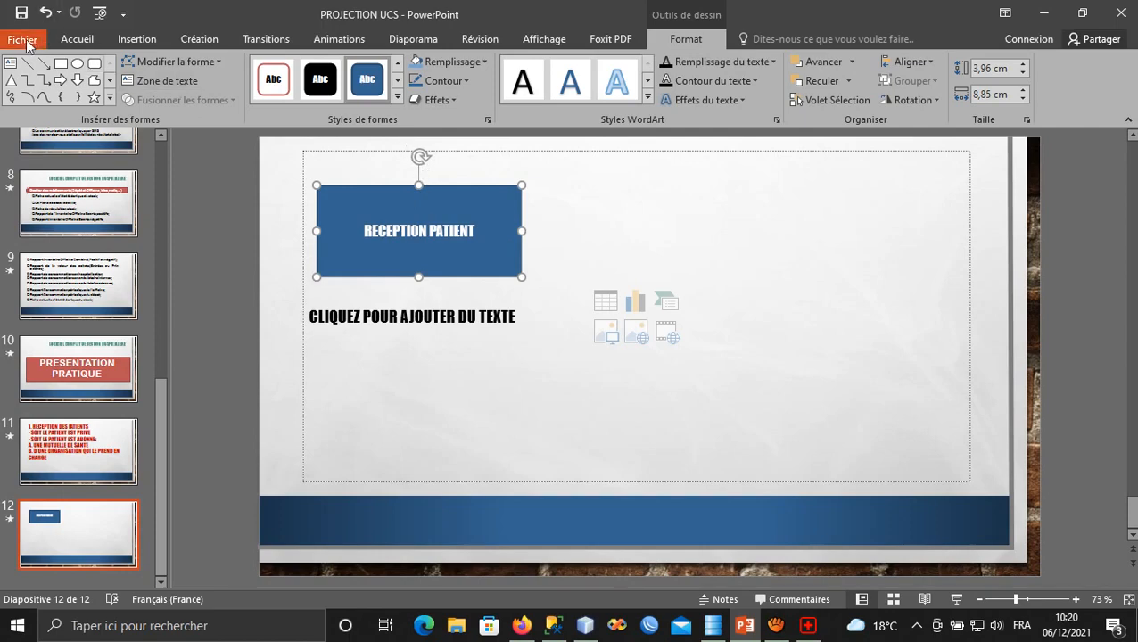
Set the RECEPTION PATIENT text to 36 pt.
{"action": "left_click", "coordinate": [25, 45]}
{"action": "left_click", "coordinate": [30, 39]}
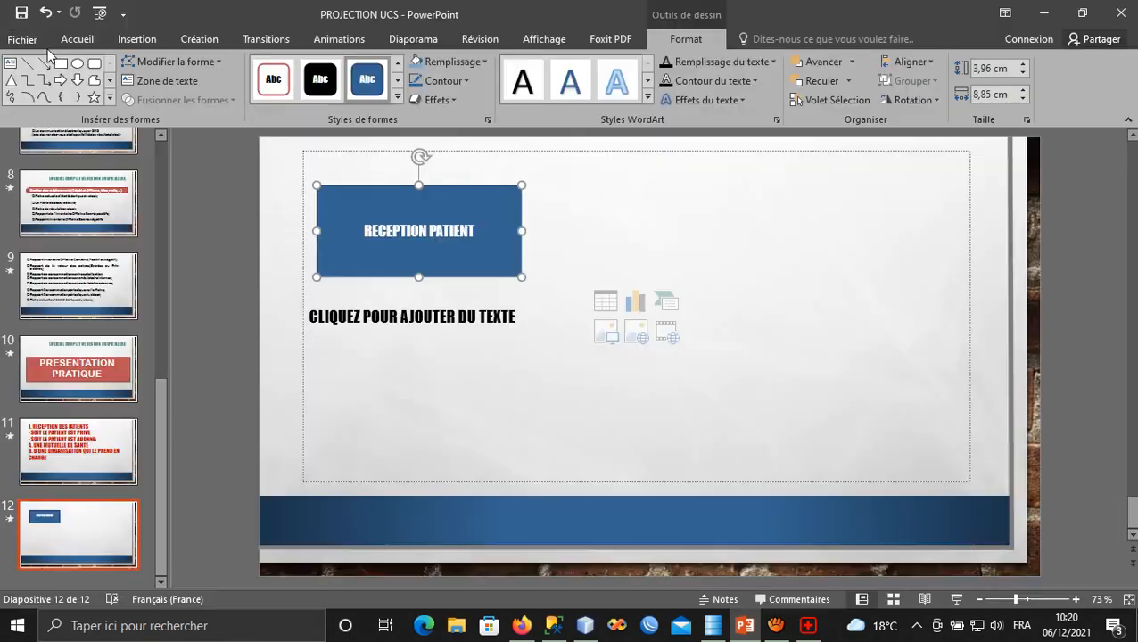
{"action": "left_click", "coordinate": [64, 46]}
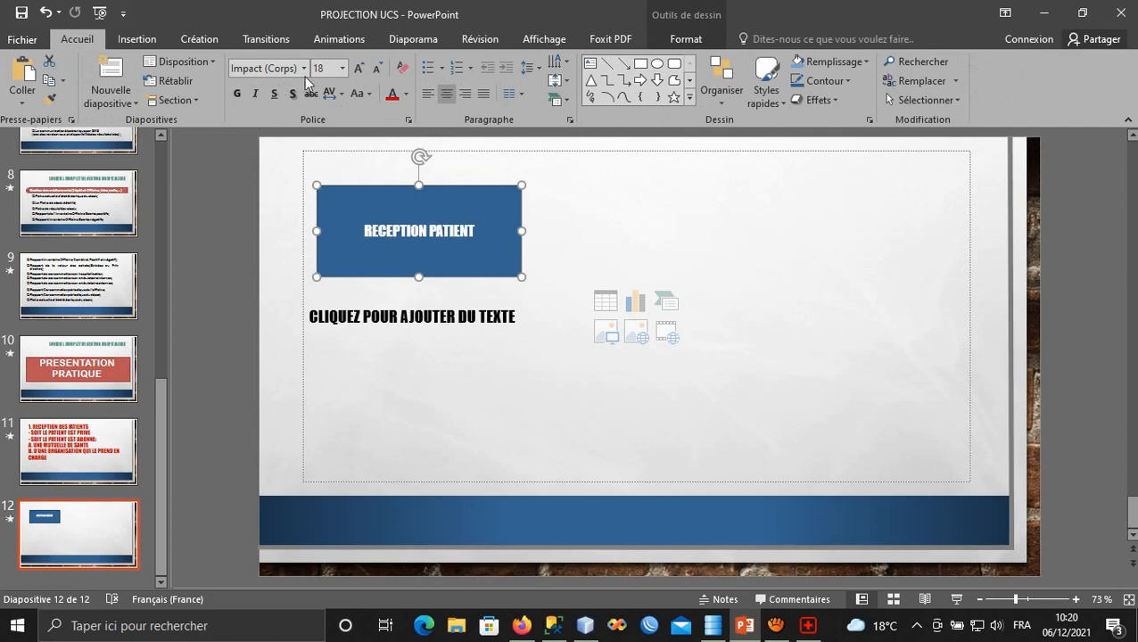
{"action": "left_click", "coordinate": [342, 67]}
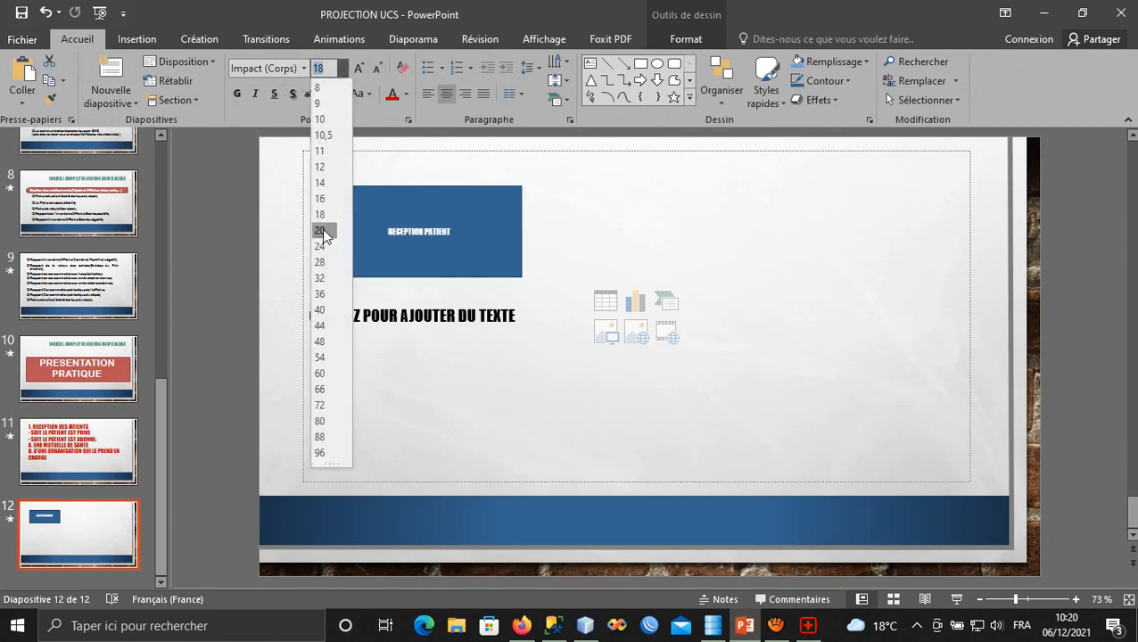
{"action": "left_click", "coordinate": [327, 295]}
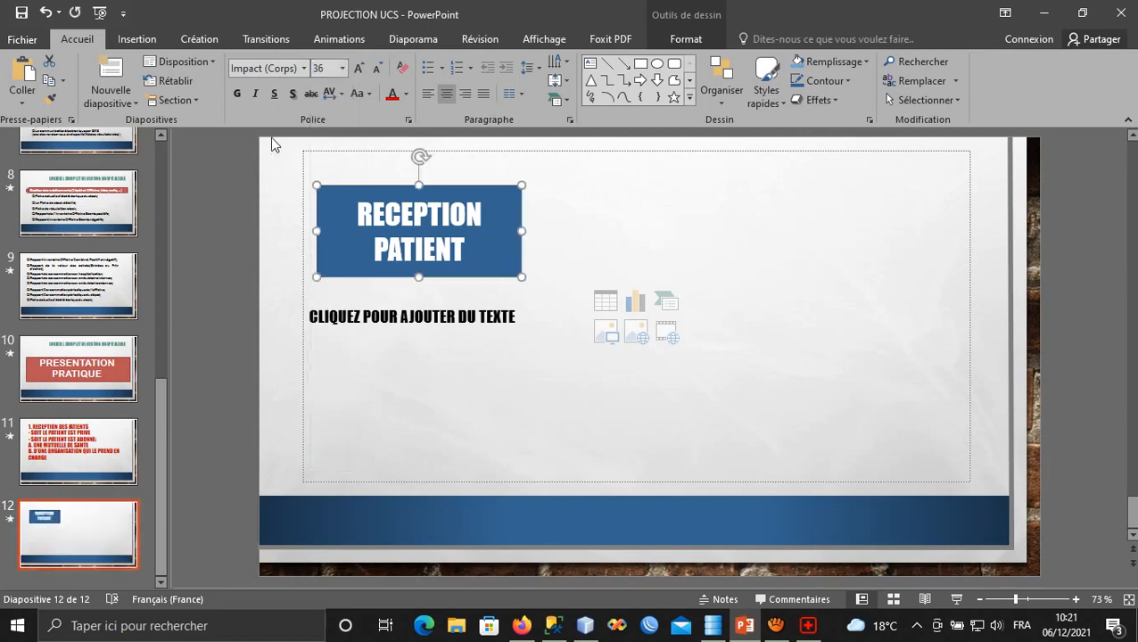
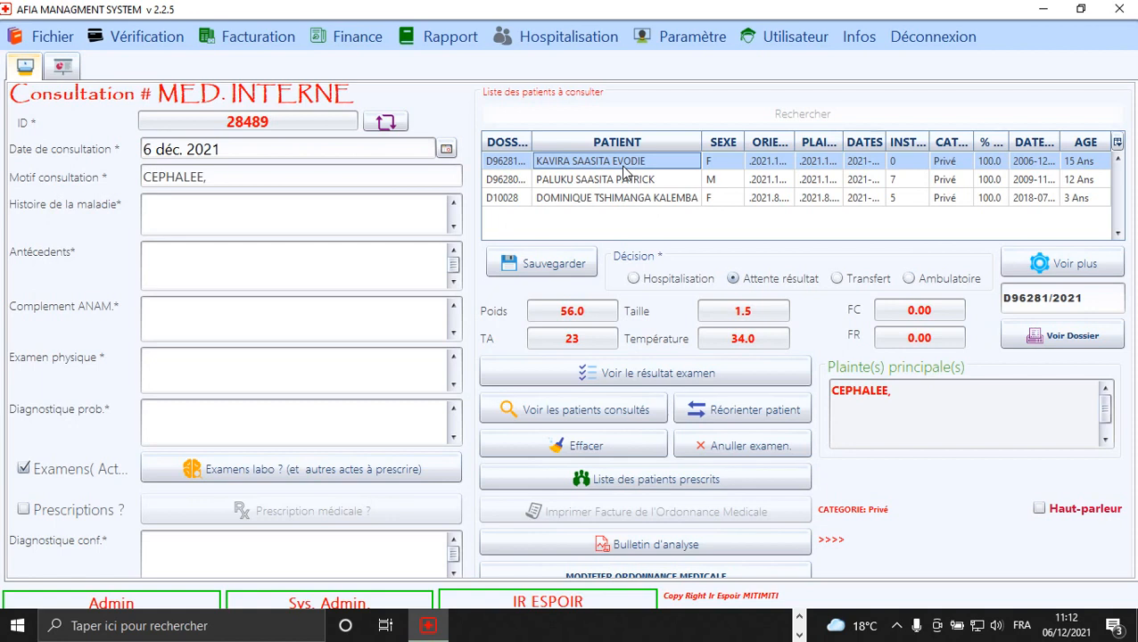
Review the vitals: weight 56.0, height 1.5, heart rate, blood pressure, temperature and complaint CEPHALEE.
{"action": "left_click", "coordinate": [557, 313]}
{"action": "double_click", "coordinate": [557, 313]}
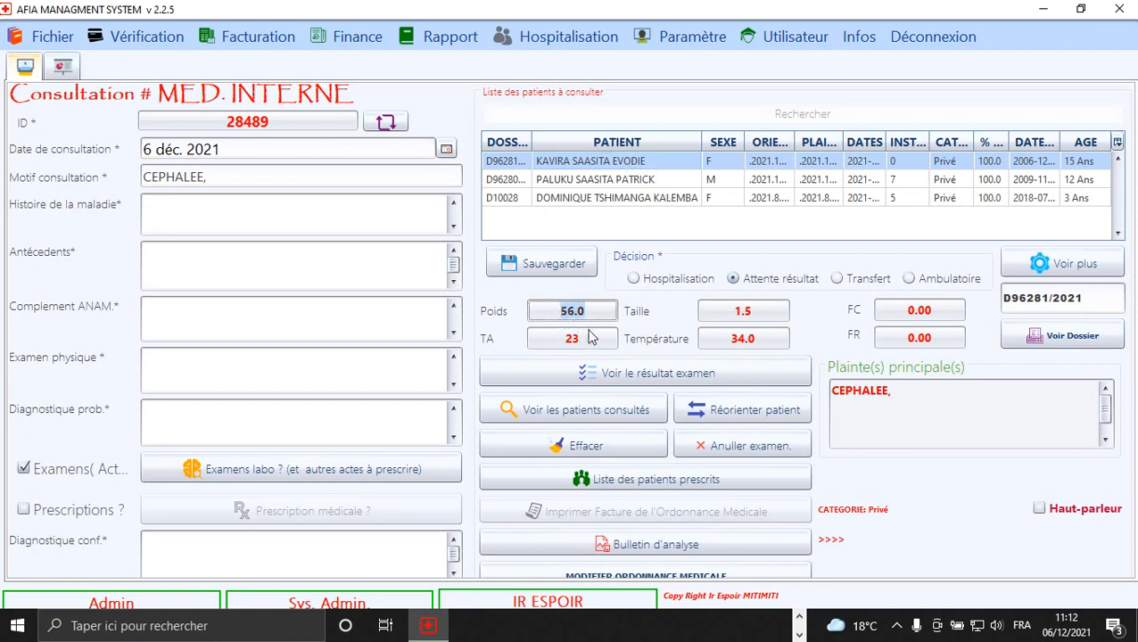
{"action": "left_click", "coordinate": [764, 316]}
{"action": "double_click", "coordinate": [761, 315]}
{"action": "left_click", "coordinate": [897, 314]}
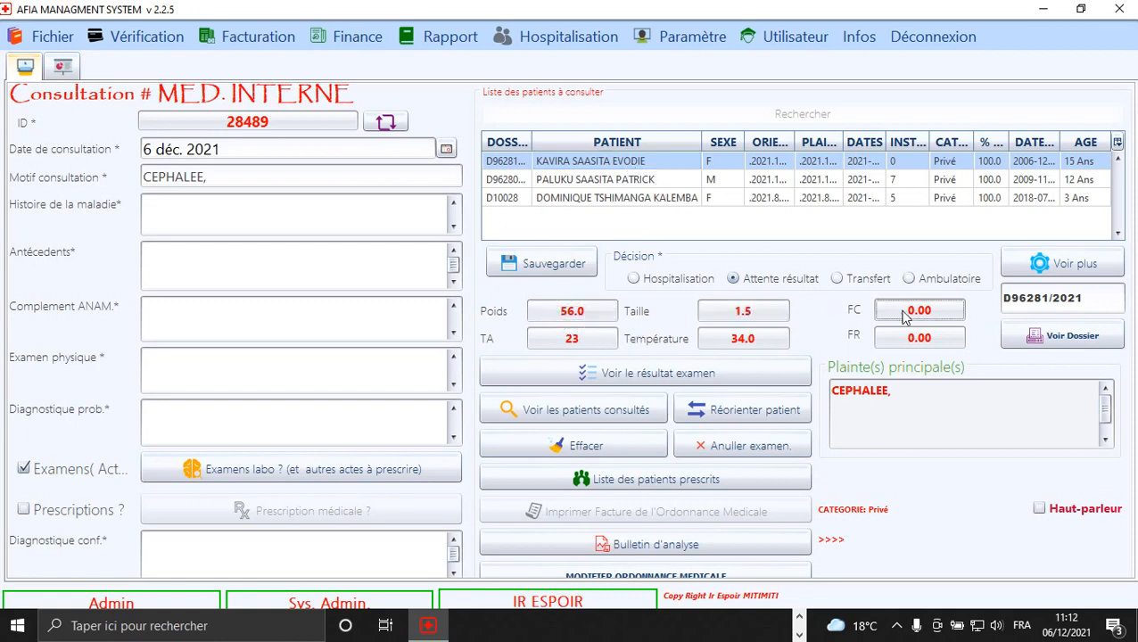
{"action": "double_click", "coordinate": [915, 317]}
{"action": "left_click", "coordinate": [569, 342]}
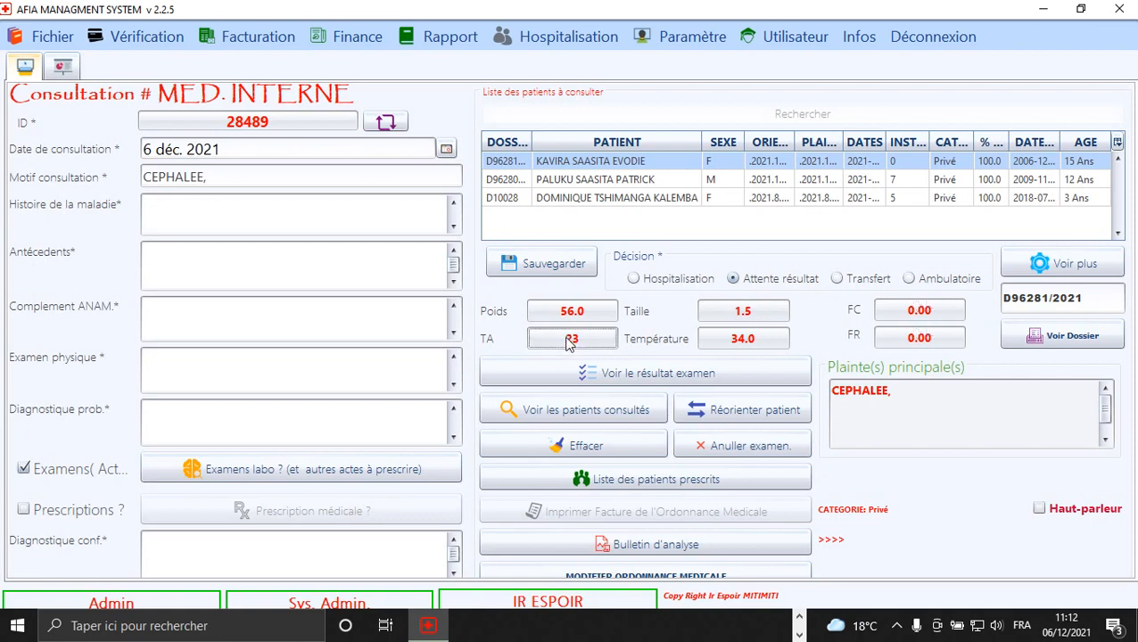
{"action": "left_click", "coordinate": [756, 343]}
{"action": "left_click_drag", "start_coordinate": [902, 399], "coordinate": [831, 400]}
{"action": "left_click", "coordinate": [853, 399]}
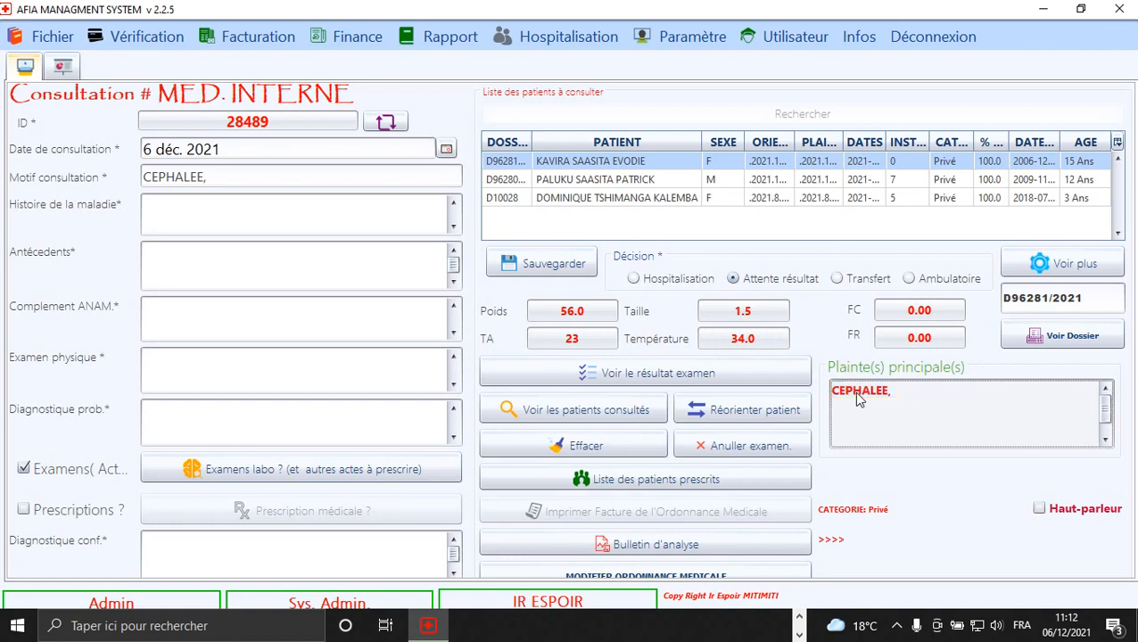
Select the first waiting patient and fill in illness history, antecedents, complementary anamnesis and physical exam.
{"action": "left_click", "coordinate": [582, 166]}
{"action": "left_click", "coordinate": [178, 210]}
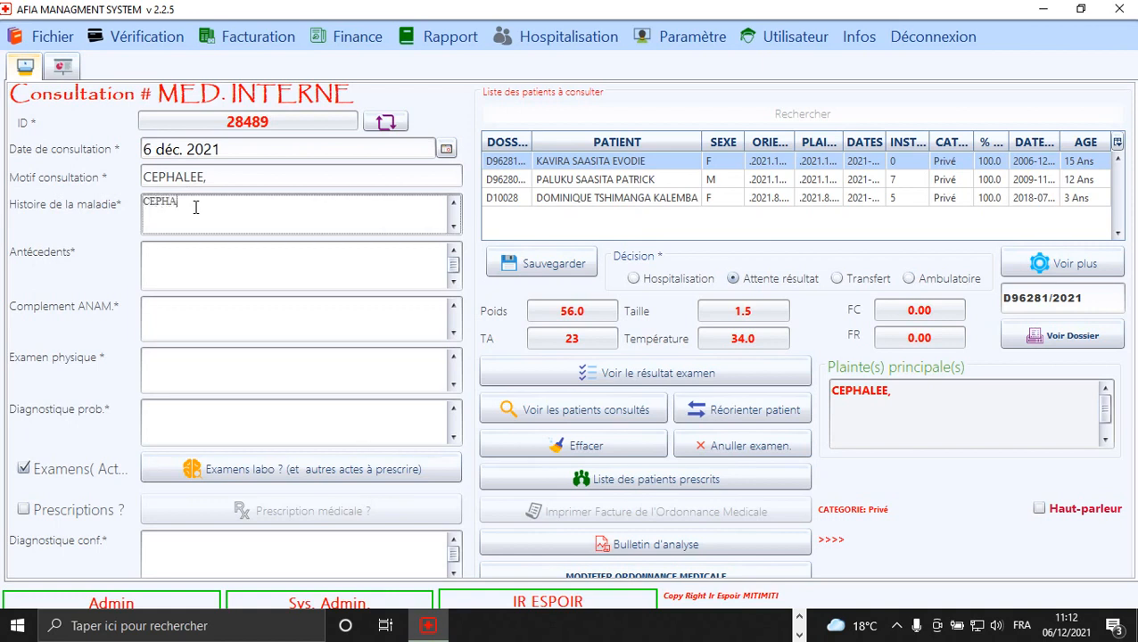
{"action": "left_click", "coordinate": [167, 260]}
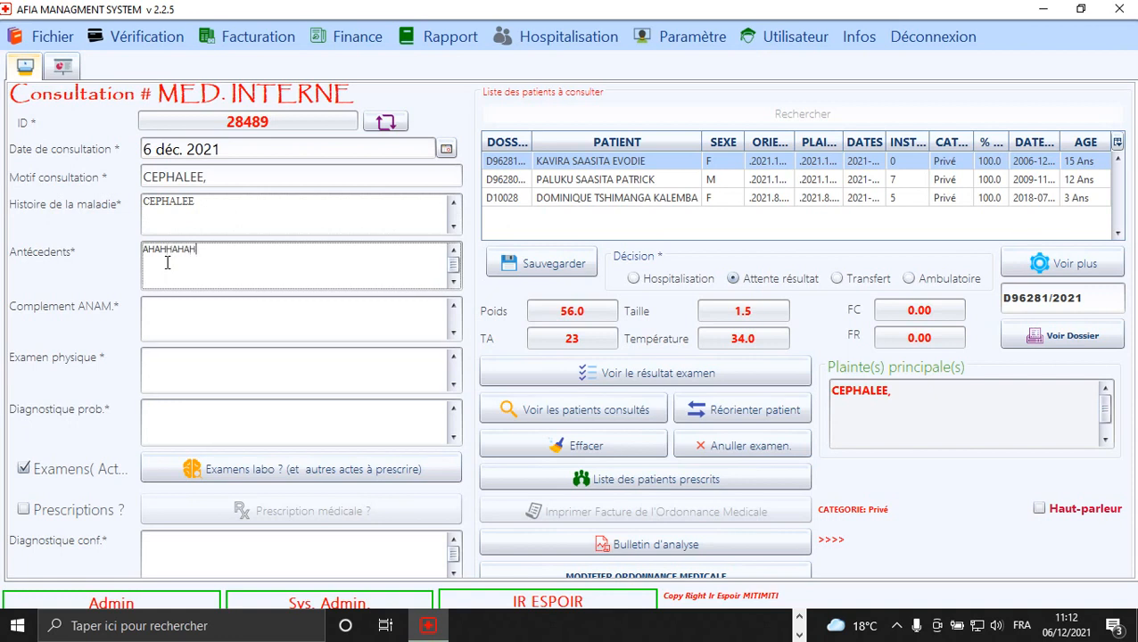
{"action": "left_click", "coordinate": [172, 325]}
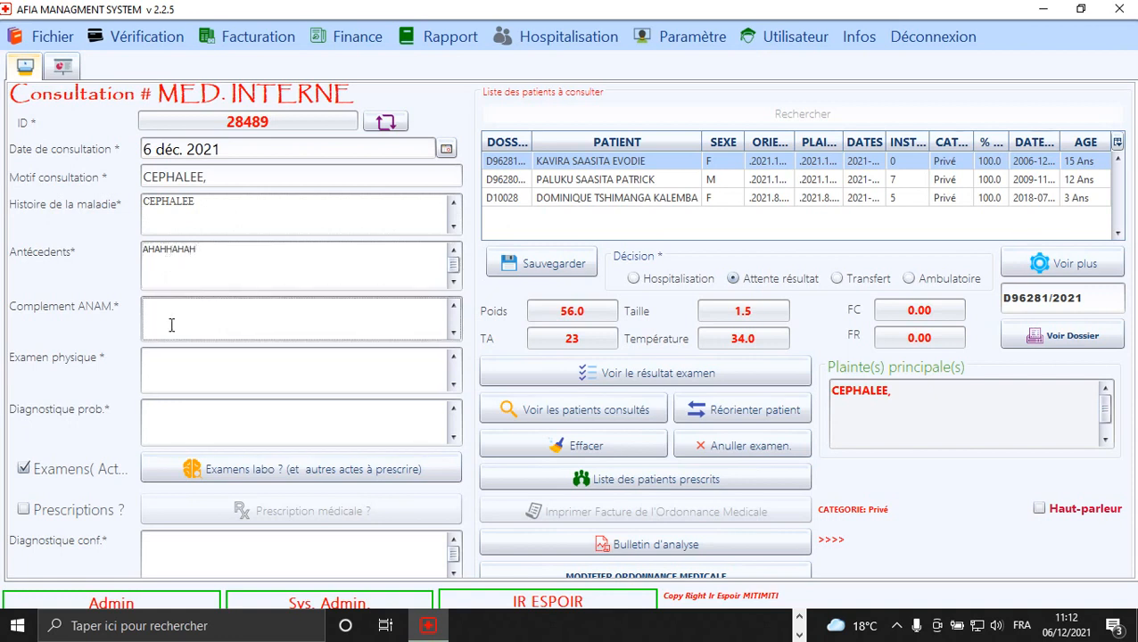
{"action": "type", "text": "HSGHGHGFHSGDHGFHSGHGHDG"}
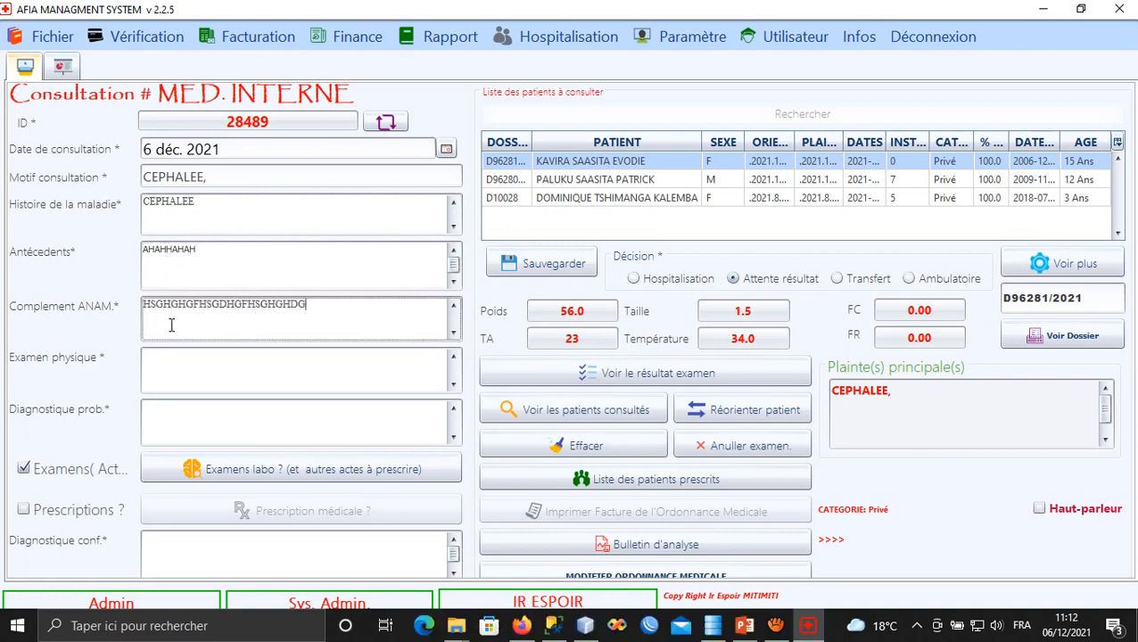
{"action": "type", "text": "FSHF"}
{"action": "left_click", "coordinate": [174, 368]}
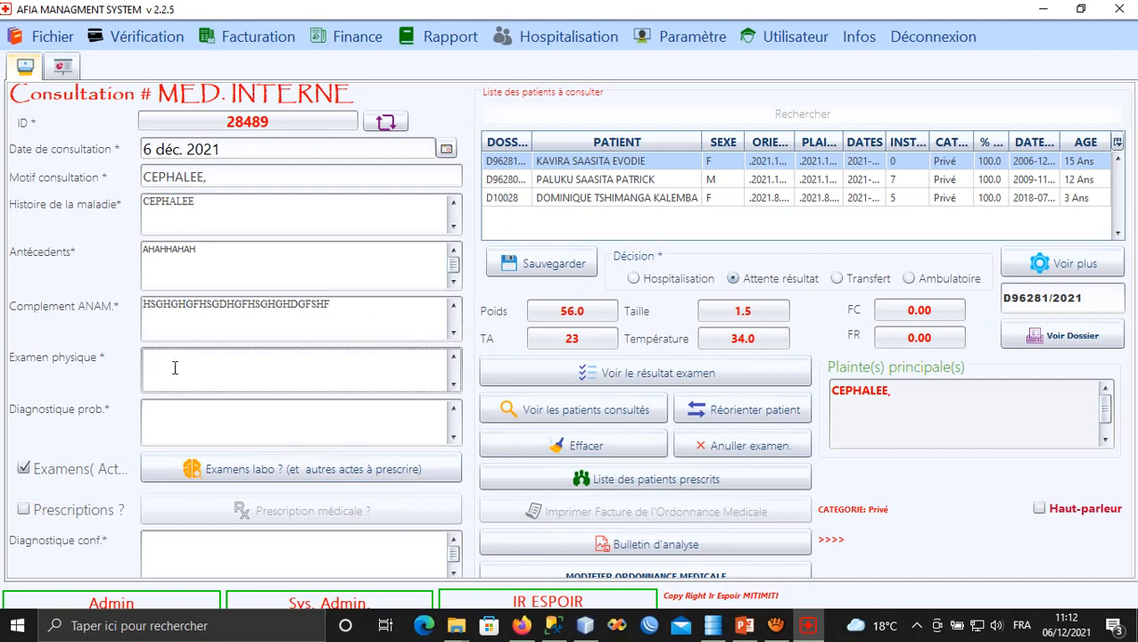
{"action": "type", "text": "hgdhqgdfhGZYETRYZTYRTZYTEYTZYT"}
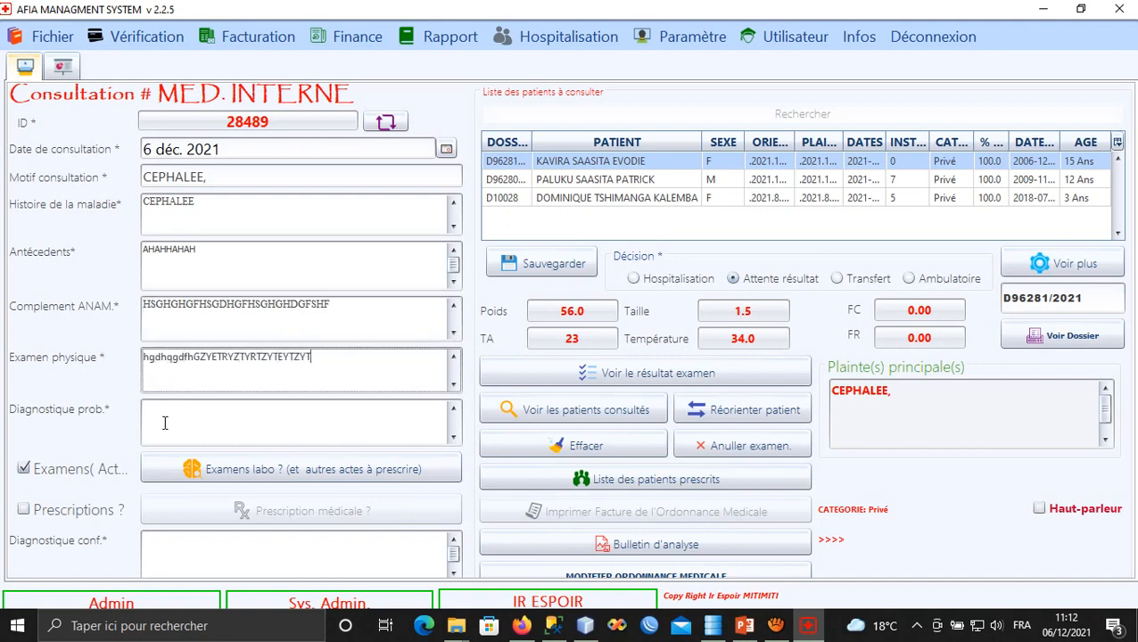
Fill in the probable diagnosis and turn on prescriptions, keeping Examens checked.
{"action": "left_click", "coordinate": [157, 411]}
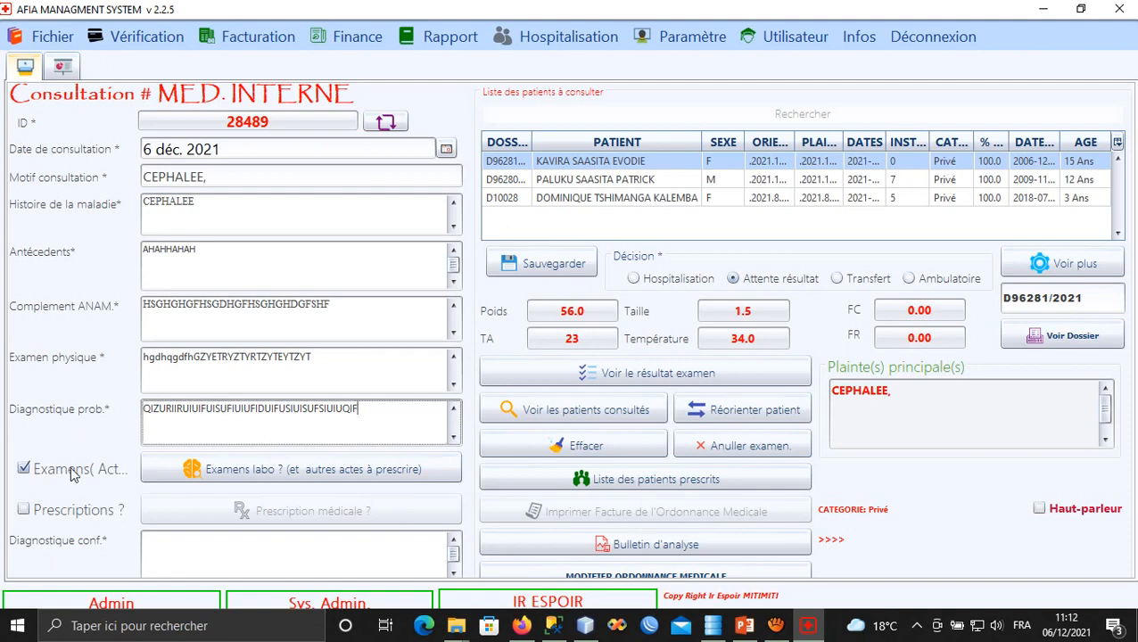
{"action": "left_click", "coordinate": [51, 512]}
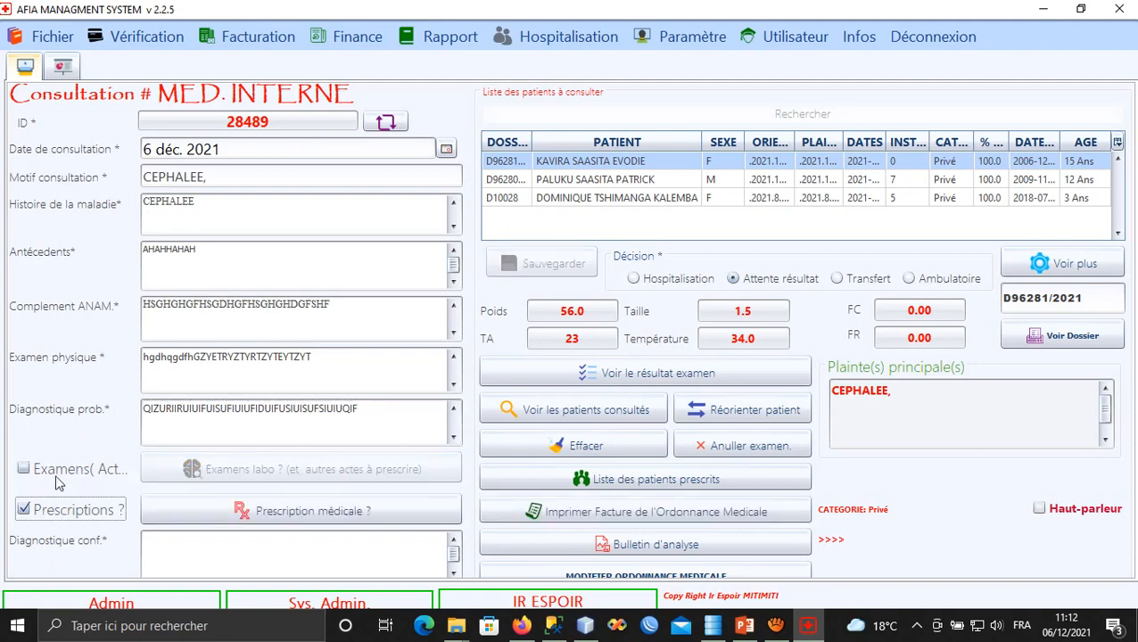
{"action": "left_click", "coordinate": [56, 471]}
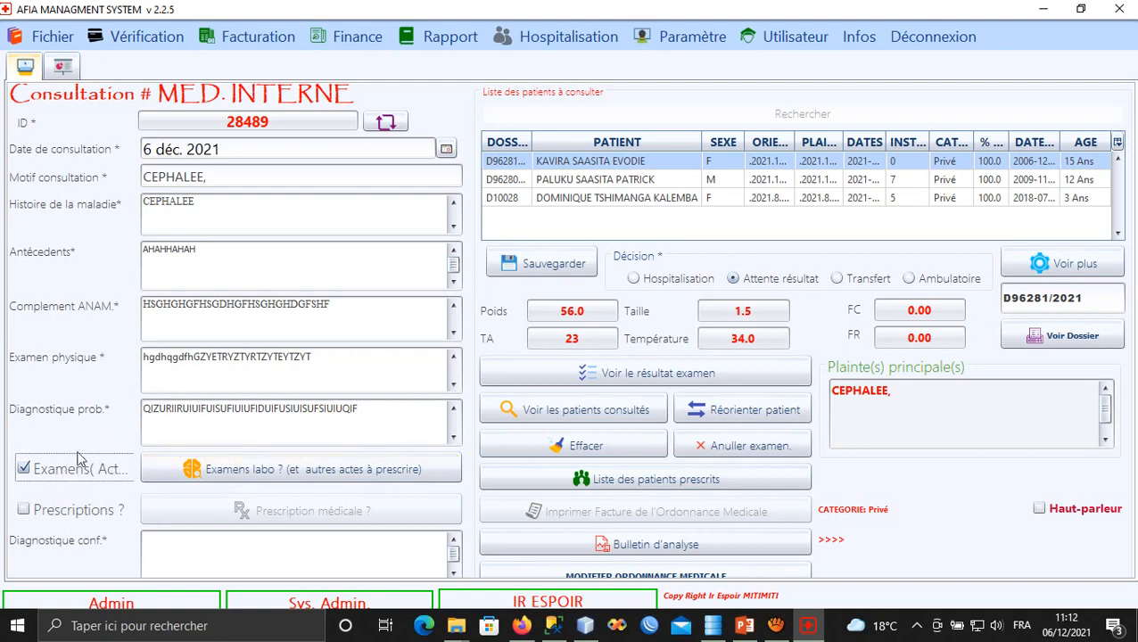
Add the NFS and FL formule leucocitaire lab exams to the request.
{"action": "left_click", "coordinate": [239, 463]}
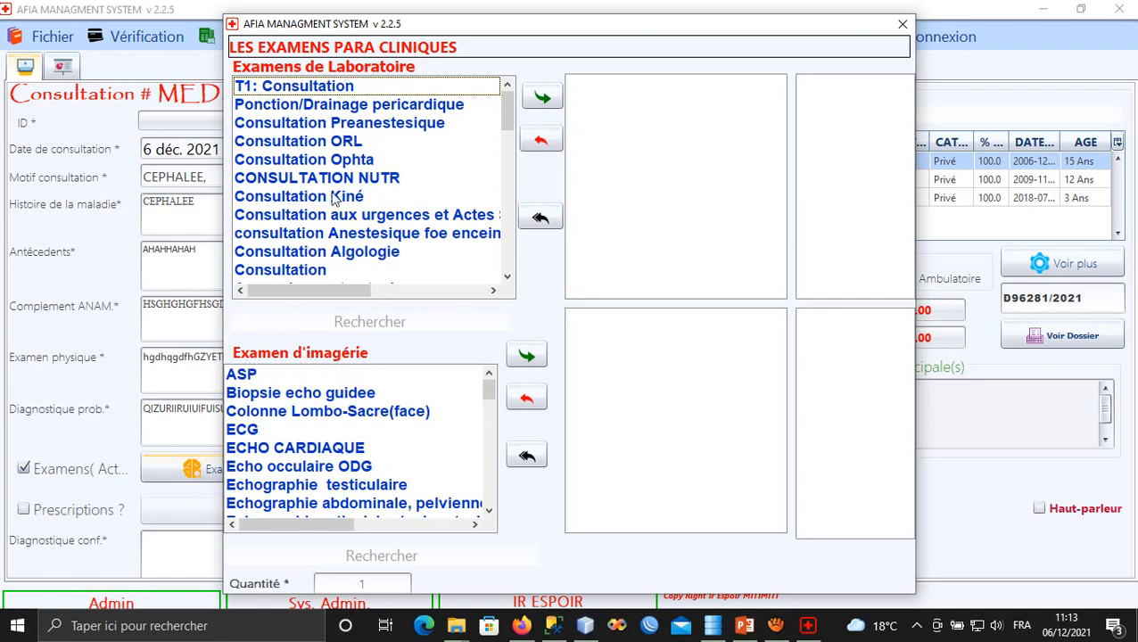
{"action": "left_click", "coordinate": [321, 323]}
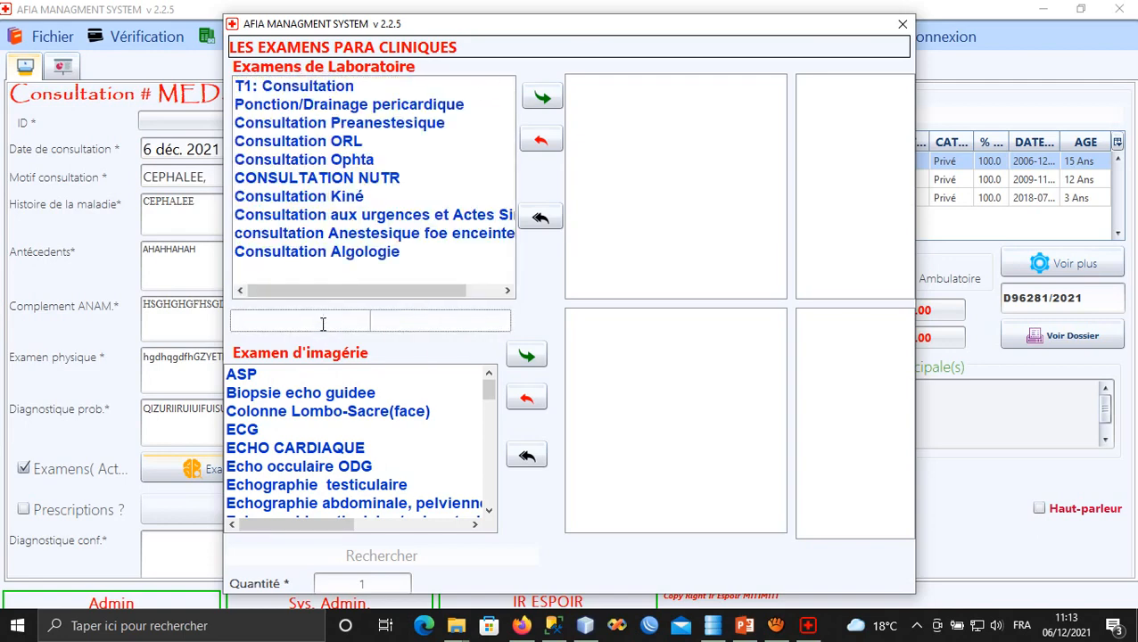
{"action": "type", "text": "NFS"}
{"action": "left_click", "coordinate": [267, 85]}
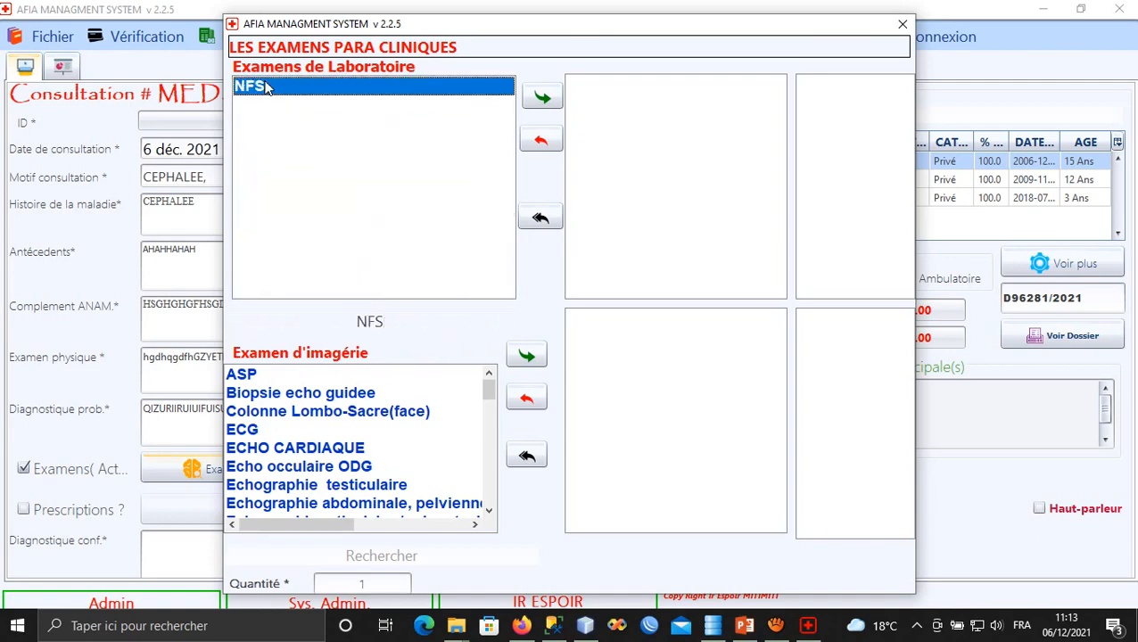
{"action": "left_click", "coordinate": [550, 102]}
{"action": "left_click_drag", "start_coordinate": [401, 322], "coordinate": [318, 318]}
{"action": "type", "text": "FL"}
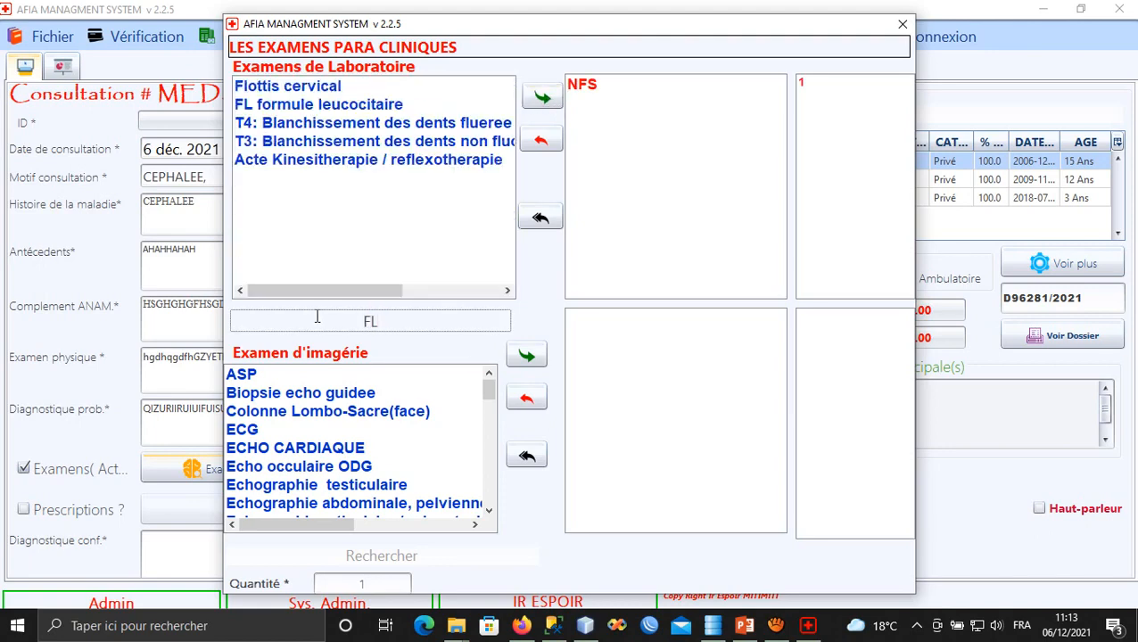
{"action": "left_click", "coordinate": [303, 105]}
{"action": "left_click", "coordinate": [541, 96]}
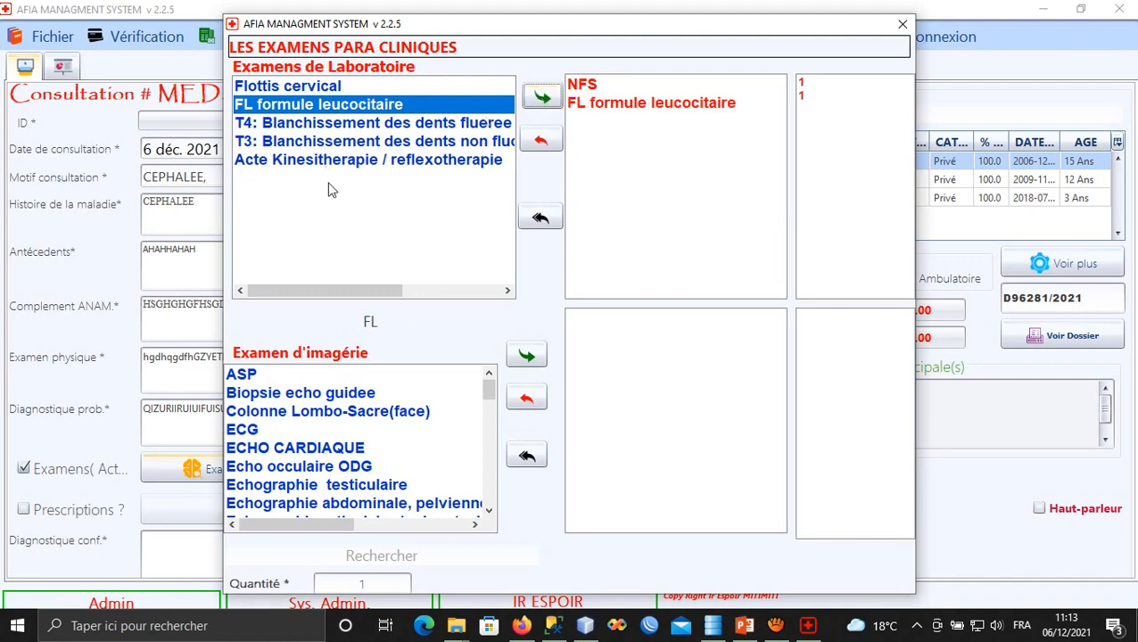
Add the Teste de grossesse lab exam to the request.
{"action": "left_click_drag", "start_coordinate": [395, 321], "coordinate": [282, 312]}
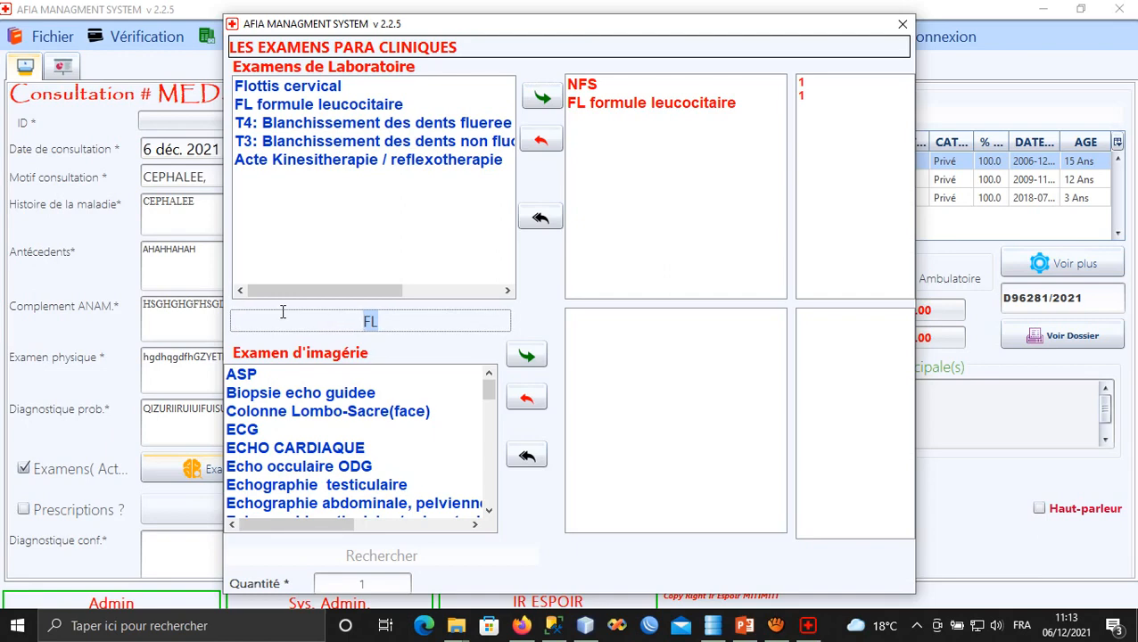
{"action": "type", "text": "TES"}
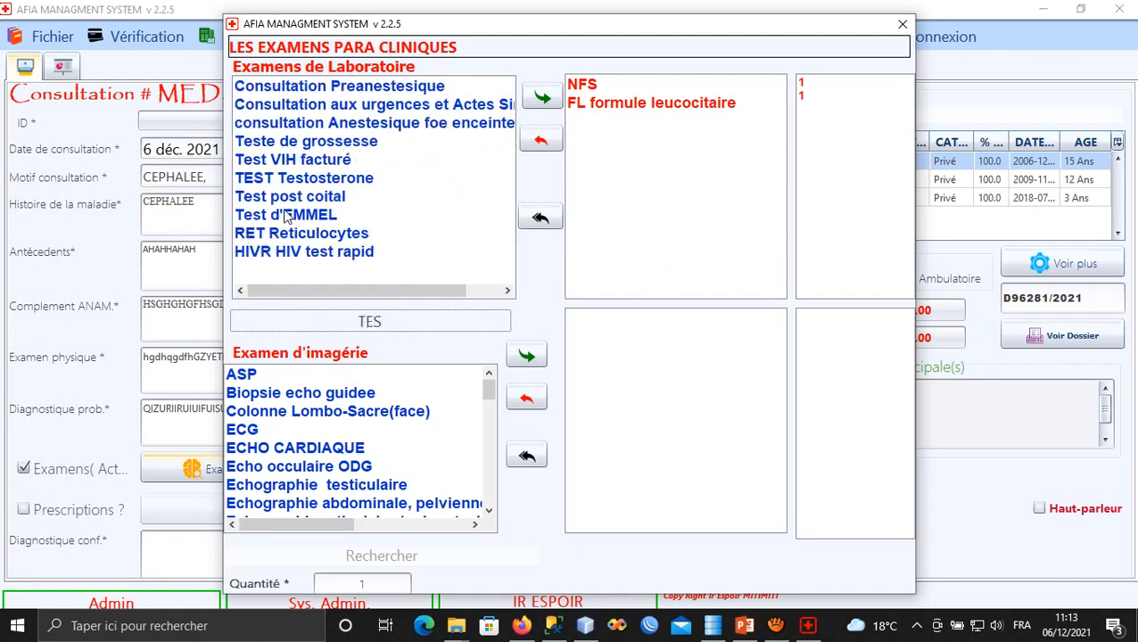
{"action": "left_click", "coordinate": [308, 144]}
{"action": "left_click", "coordinate": [541, 100]}
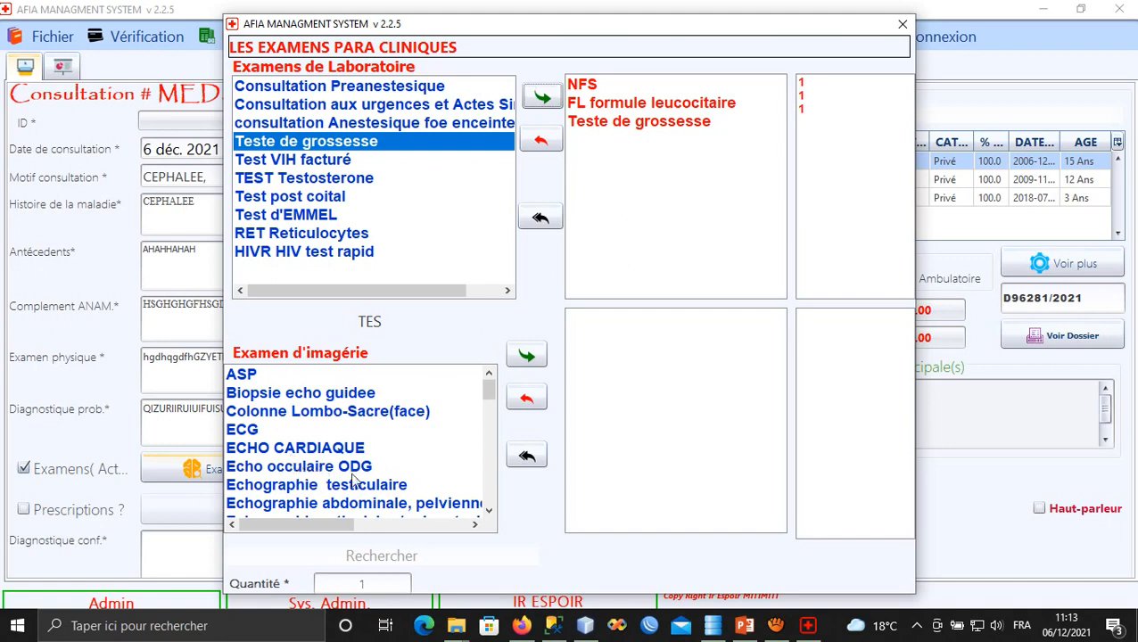
Add the Echographie abdominale, pelvienne imaging exam to the request.
{"action": "left_click", "coordinate": [314, 487]}
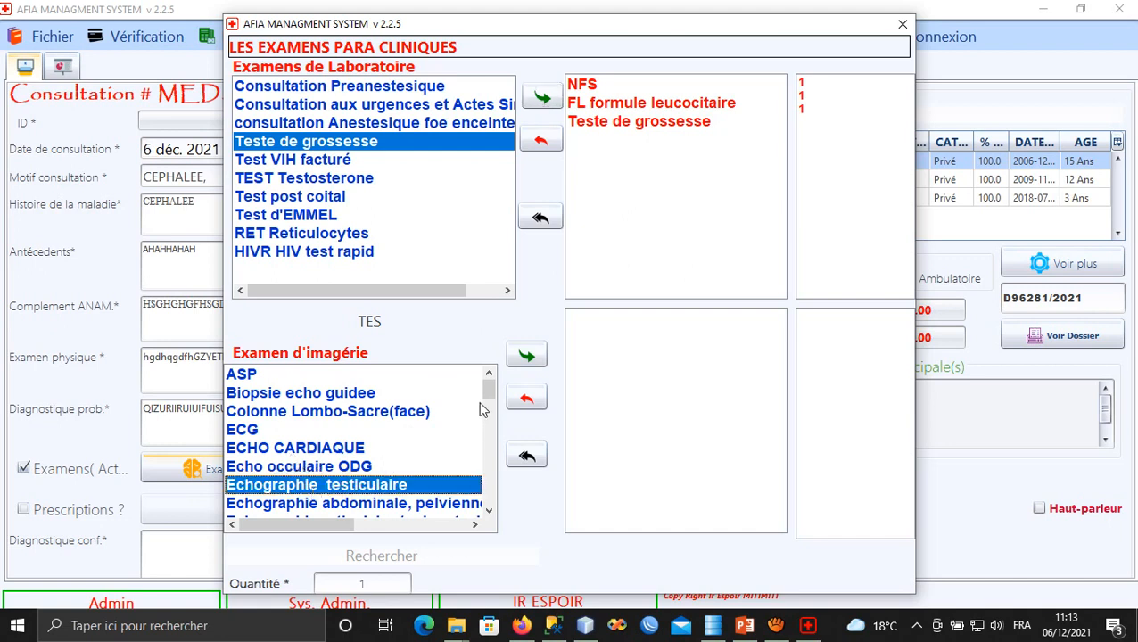
{"action": "left_click", "coordinate": [457, 503]}
{"action": "left_click", "coordinate": [526, 357]}
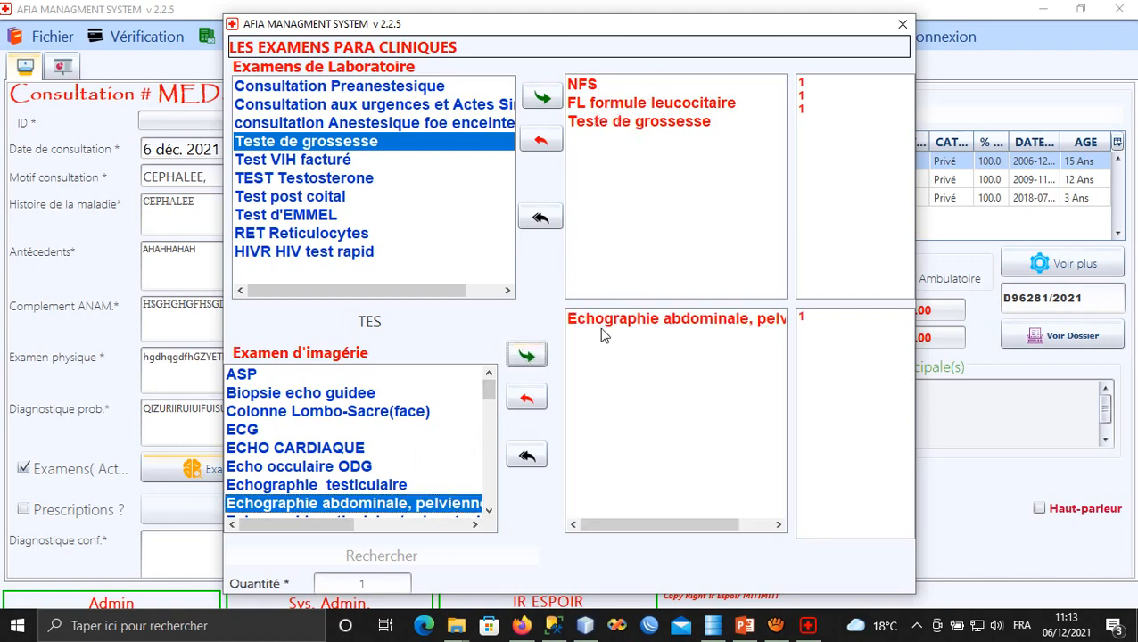
{"action": "left_click", "coordinate": [902, 26]}
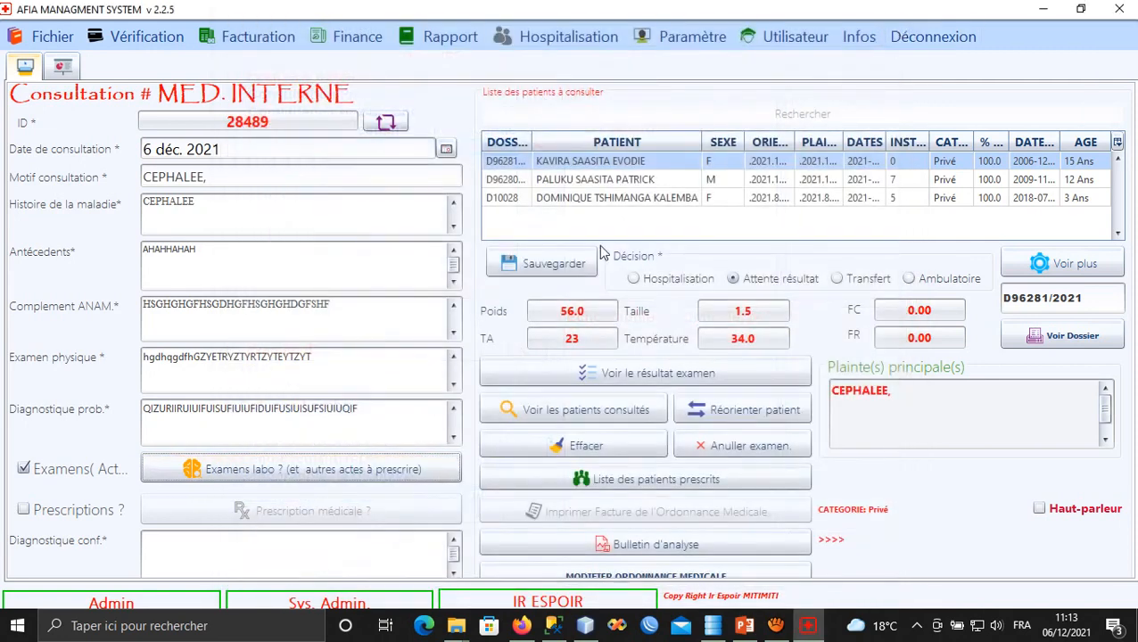
Save the consultation with its requested exams, dismissing the empty-document message.
{"action": "left_click", "coordinate": [560, 264]}
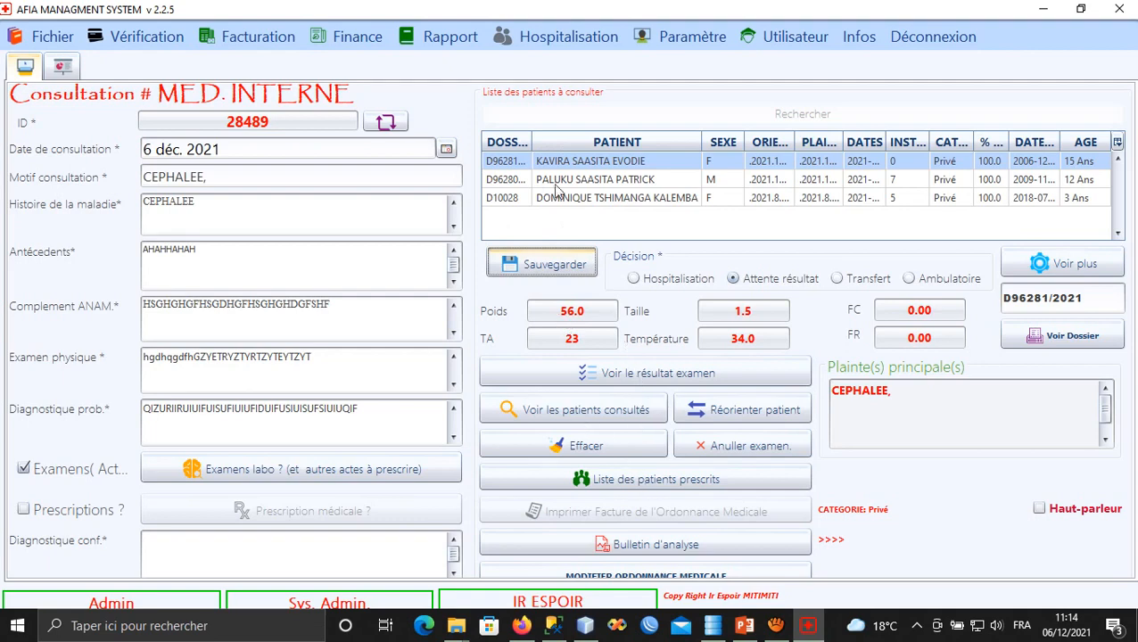
{"action": "left_click", "coordinate": [541, 264]}
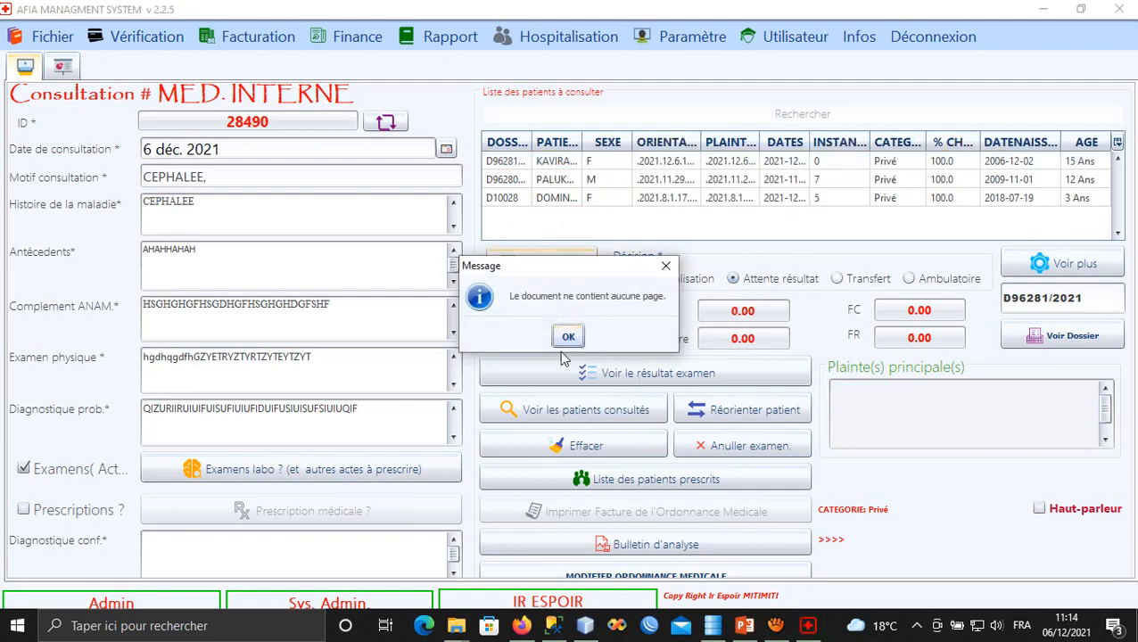
{"action": "left_click", "coordinate": [569, 342]}
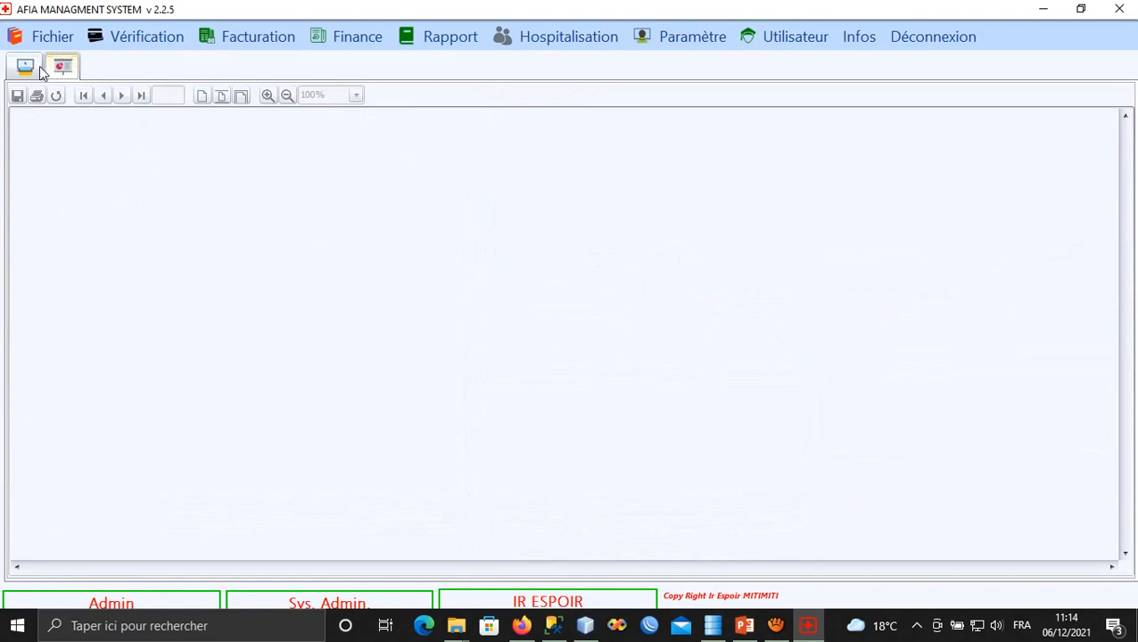
{"action": "left_click", "coordinate": [26, 69]}
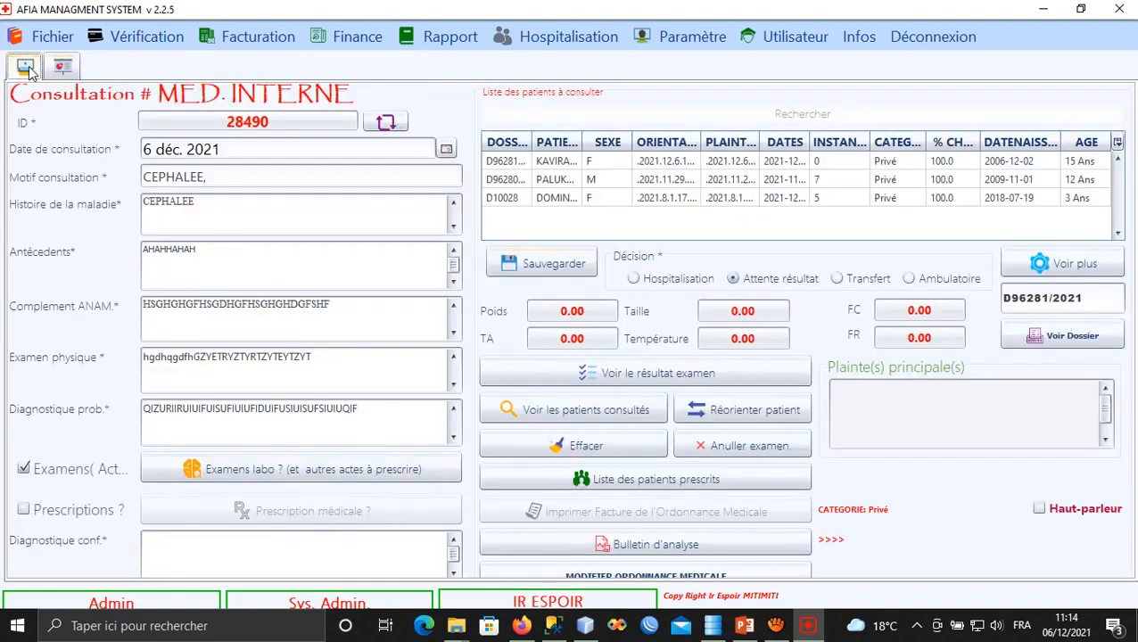
Reload the newest saved consultation and open its lab analysis bulletin.
{"action": "left_click", "coordinate": [1060, 265]}
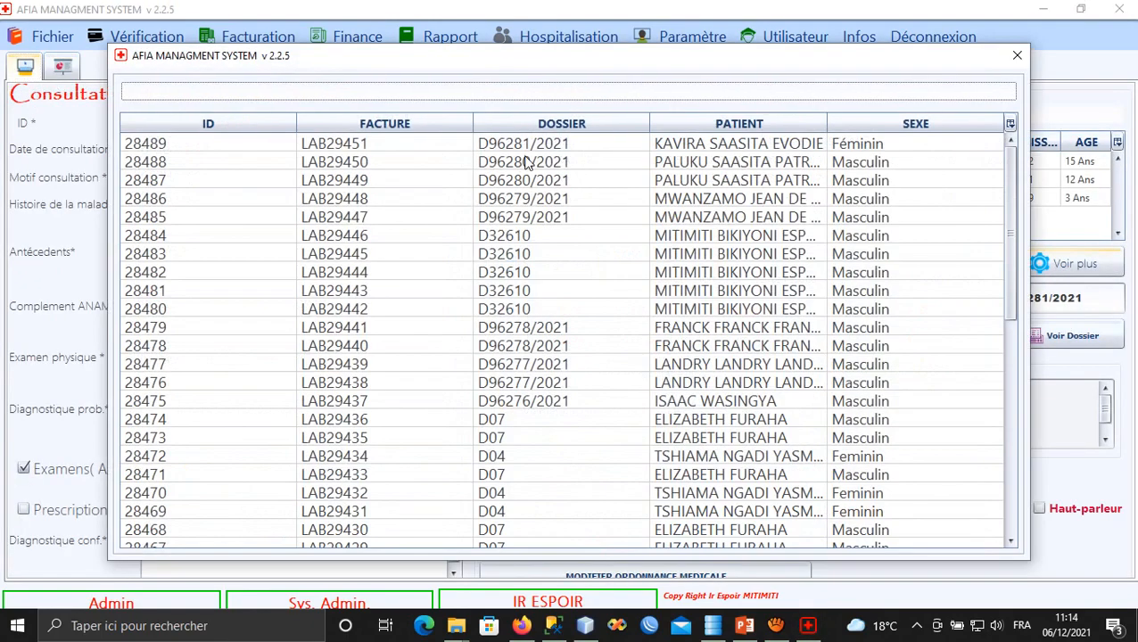
{"action": "left_click", "coordinate": [542, 147]}
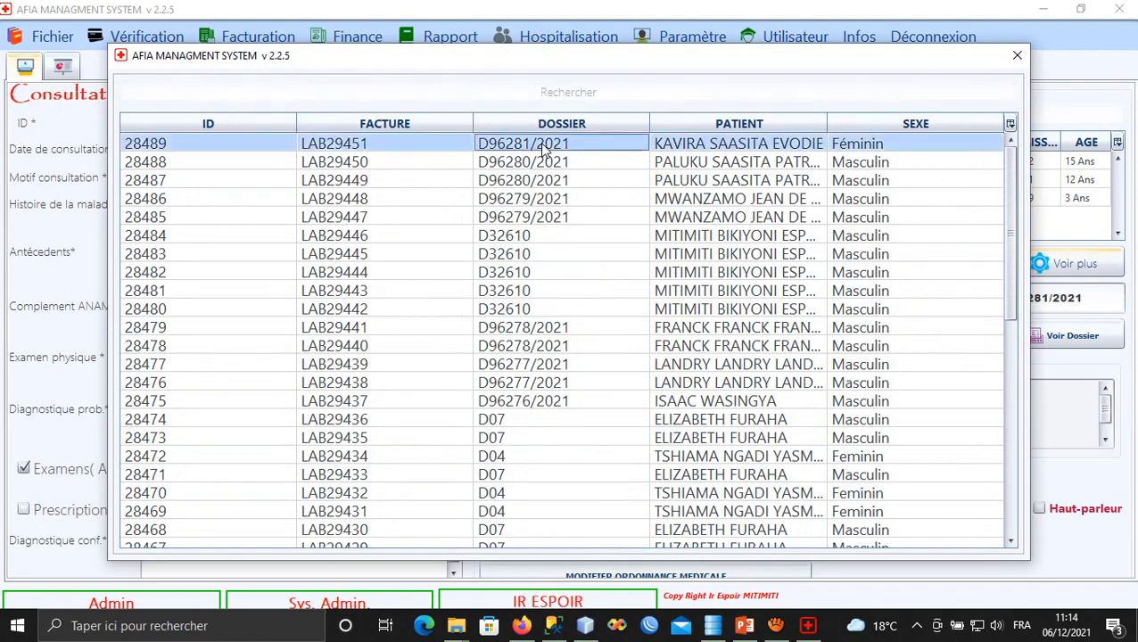
{"action": "left_click", "coordinate": [1017, 55]}
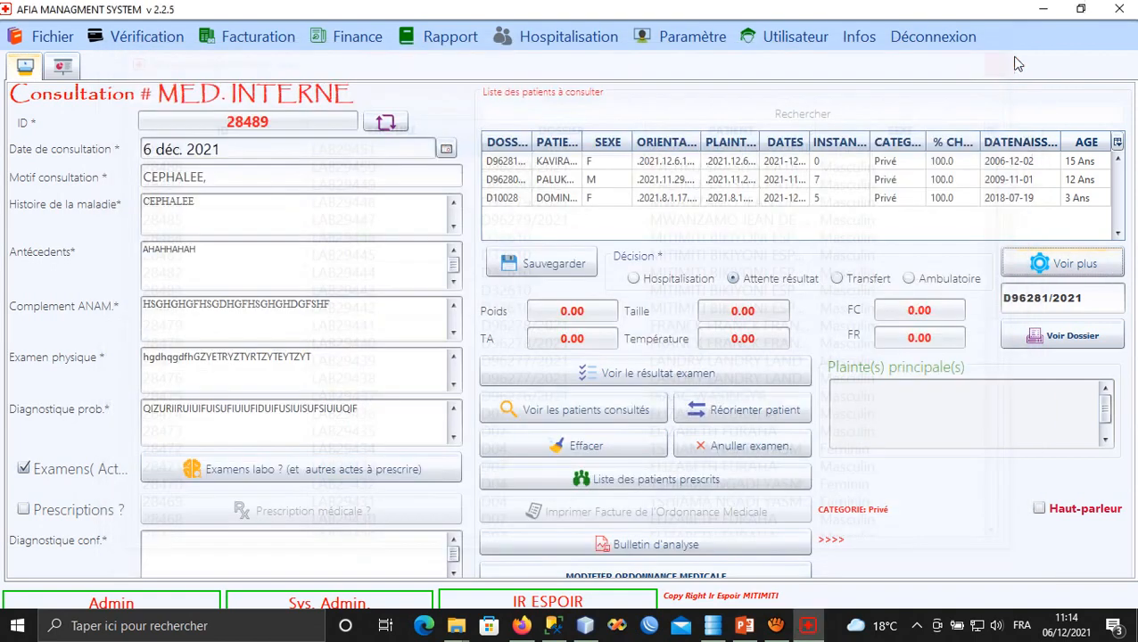
{"action": "left_click", "coordinate": [623, 546]}
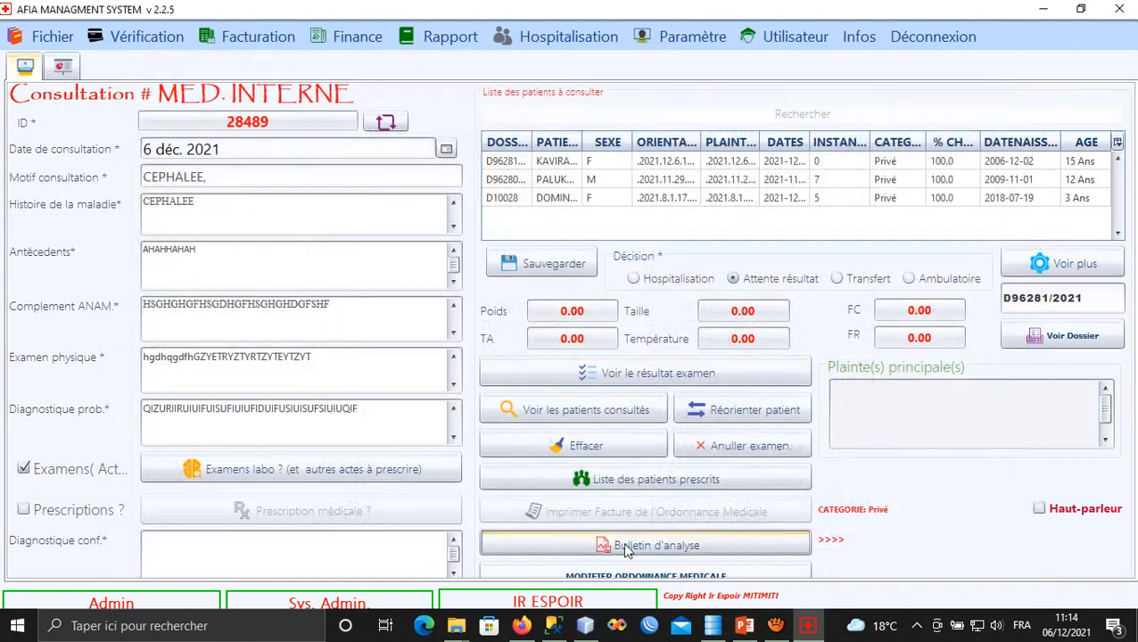
{"action": "scroll", "coordinate": [535, 481], "scroll_direction": "down", "scroll_amount": 2}
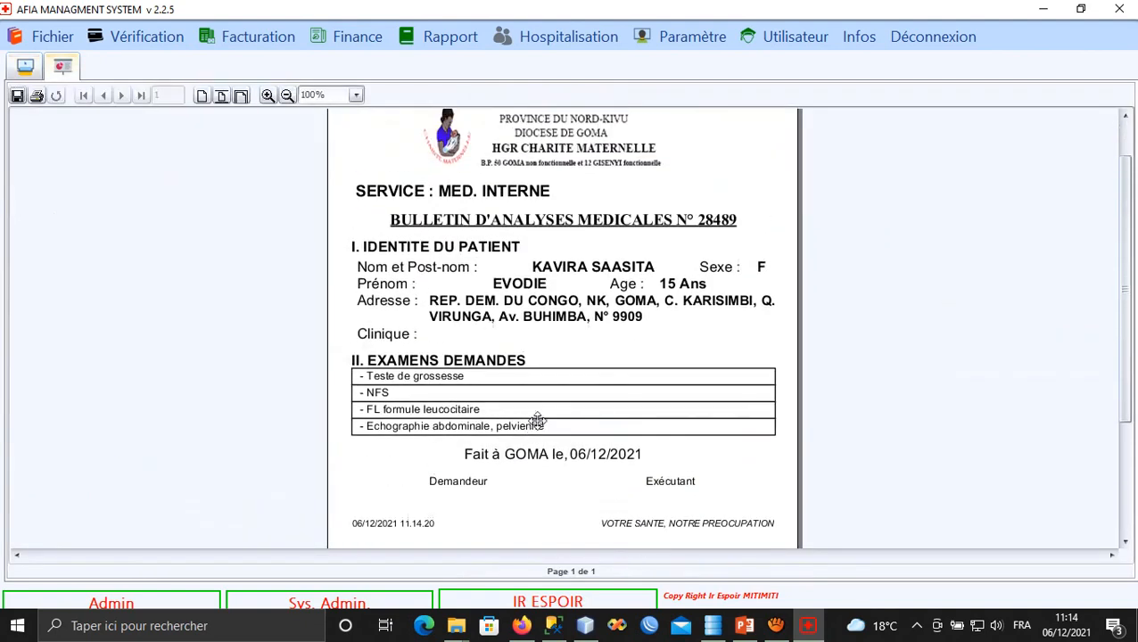
{"action": "scroll", "coordinate": [588, 446], "scroll_direction": "up", "scroll_amount": 1}
{"action": "left_click", "coordinate": [241, 95]}
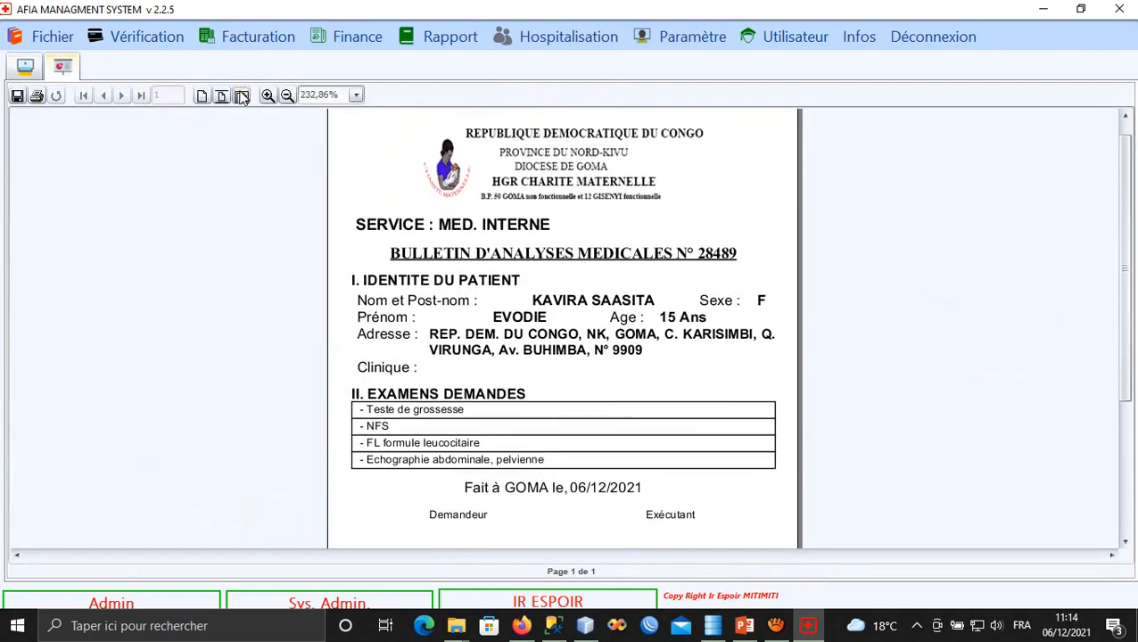
{"action": "left_click", "coordinate": [287, 96]}
{"action": "left_click", "coordinate": [286, 95]}
{"action": "left_click_drag", "start_coordinate": [419, 342], "coordinate": [401, 171]}
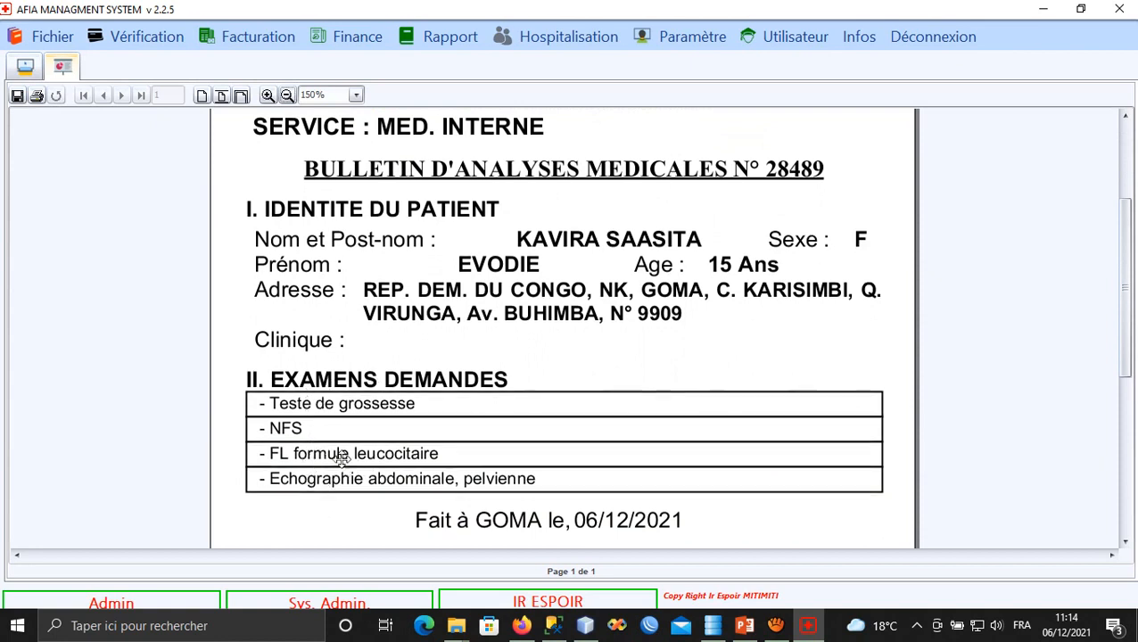
{"action": "left_click_drag", "start_coordinate": [337, 459], "coordinate": [339, 435]}
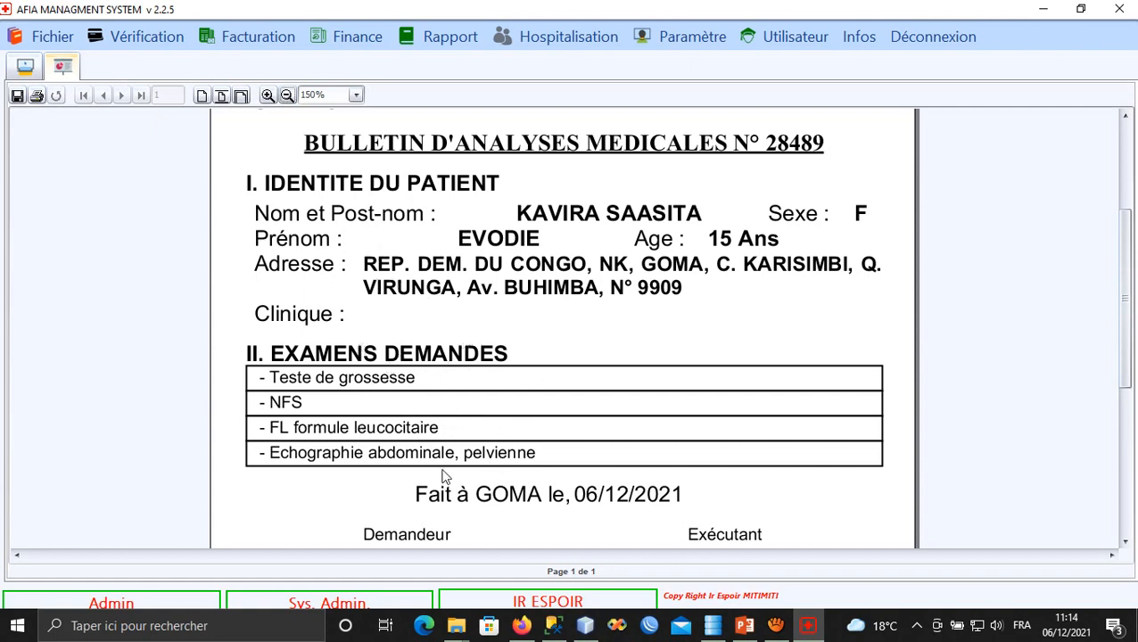
{"action": "scroll", "coordinate": [504, 497], "scroll_direction": "down", "scroll_amount": 1}
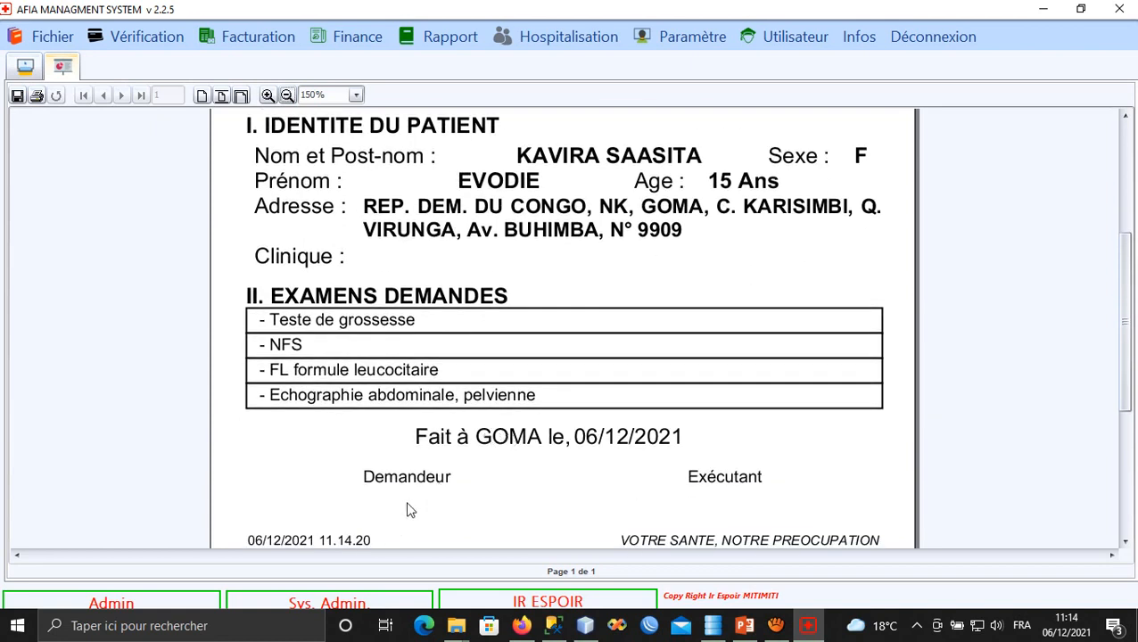
{"action": "scroll", "coordinate": [407, 509], "scroll_direction": "down", "scroll_amount": 1}
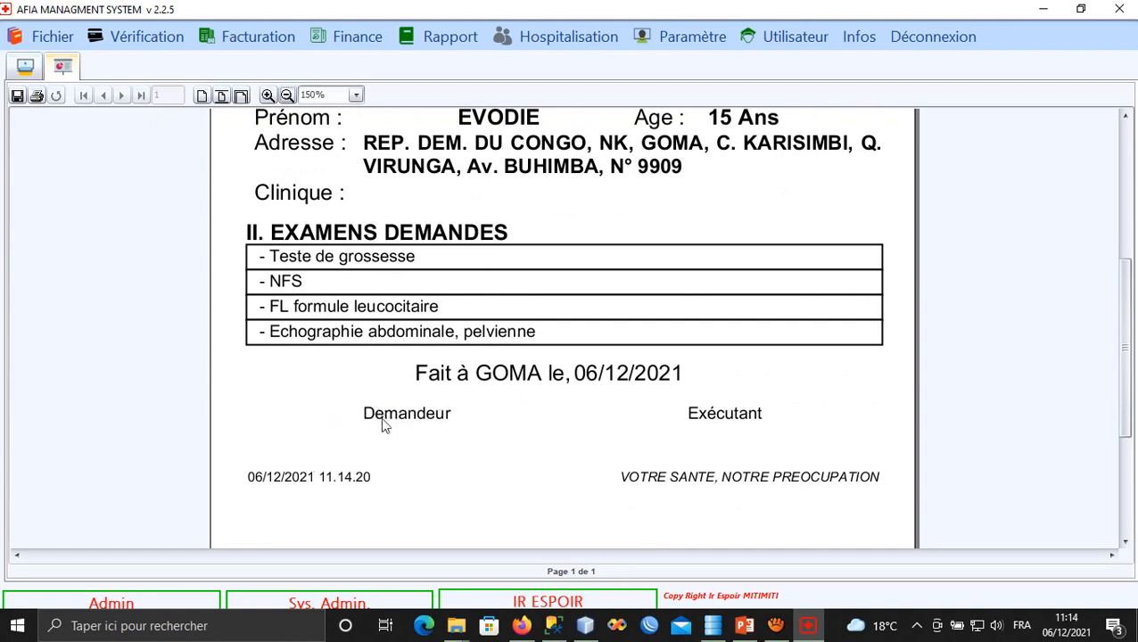
{"action": "scroll", "coordinate": [419, 455], "scroll_direction": "up", "scroll_amount": 1}
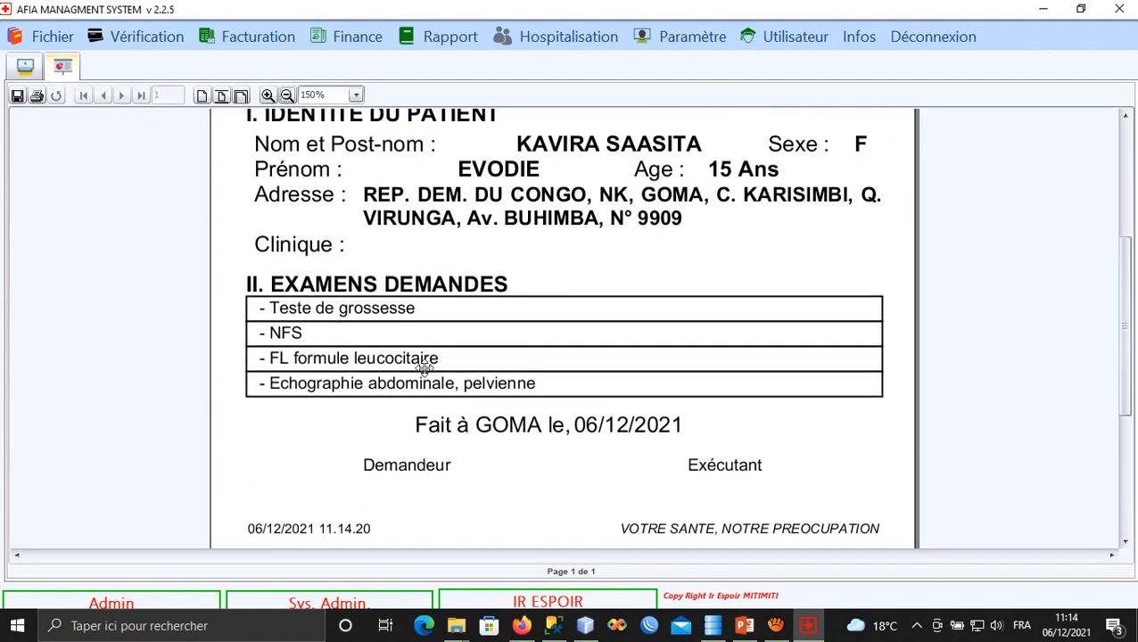
{"action": "scroll", "coordinate": [425, 374], "scroll_direction": "up", "scroll_amount": 1}
{"action": "scroll", "coordinate": [426, 370], "scroll_direction": "up", "scroll_amount": 1}
{"action": "scroll", "coordinate": [421, 330], "scroll_direction": "down", "scroll_amount": 1}
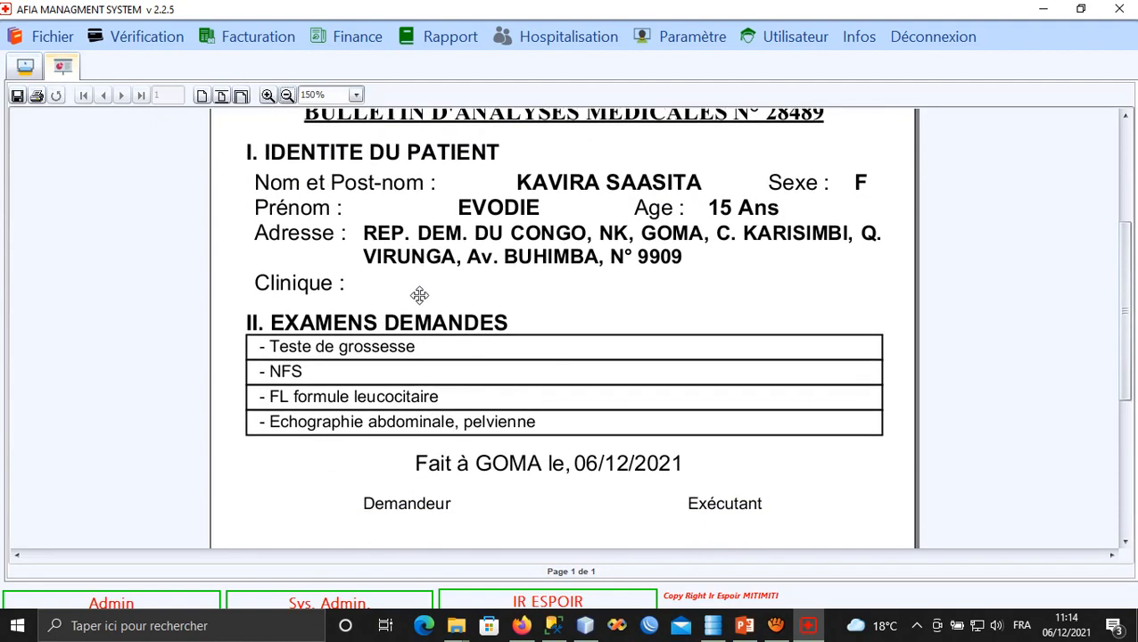
{"action": "left_click_drag", "start_coordinate": [416, 305], "coordinate": [430, 277]}
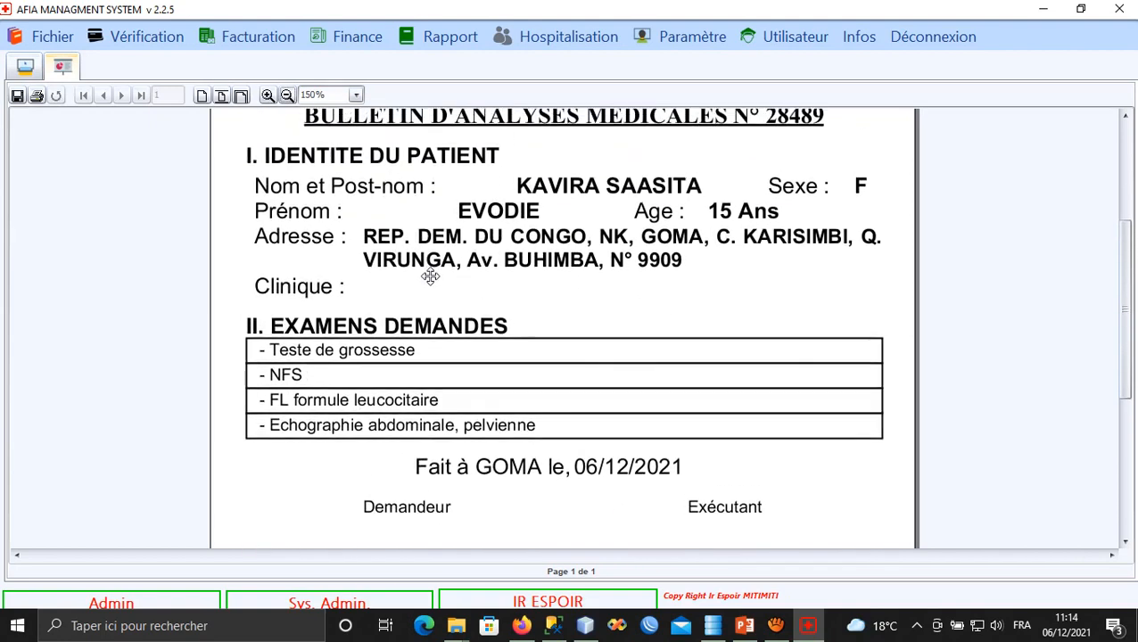
{"action": "left_click", "coordinate": [36, 96]}
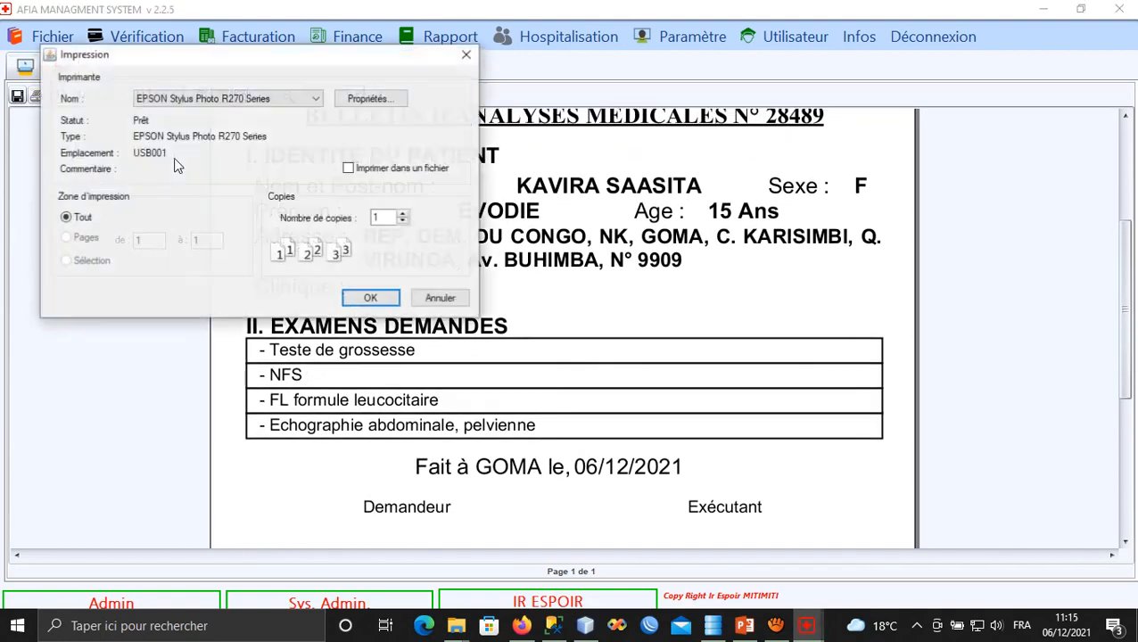
{"action": "left_click", "coordinate": [464, 54]}
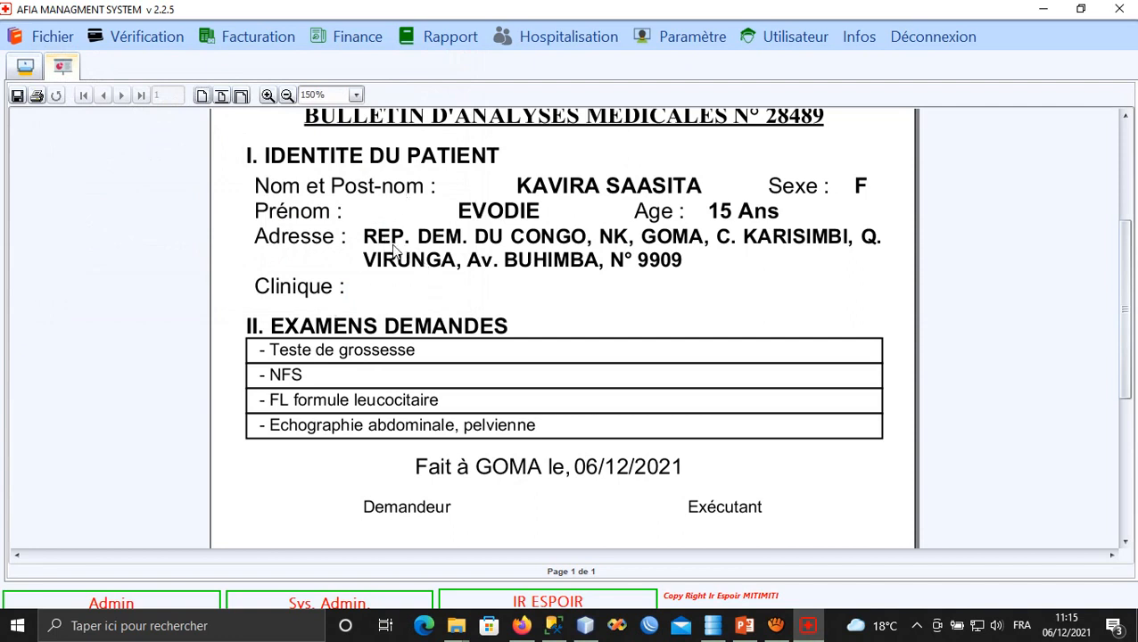
{"action": "left_click_drag", "start_coordinate": [392, 245], "coordinate": [393, 253]}
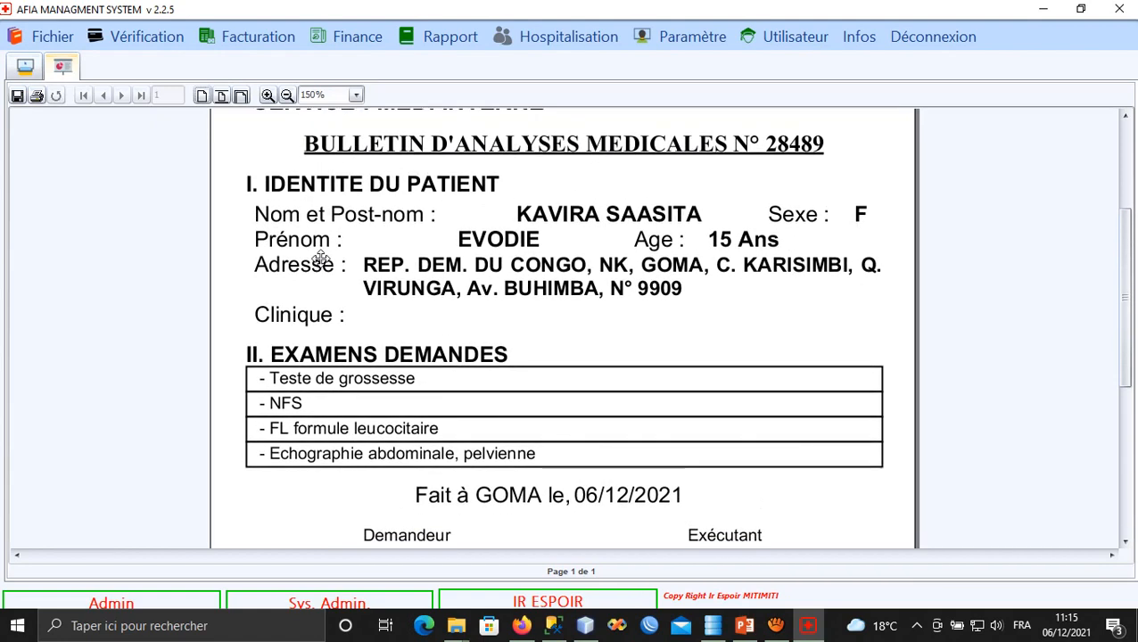
{"action": "left_click", "coordinate": [25, 66]}
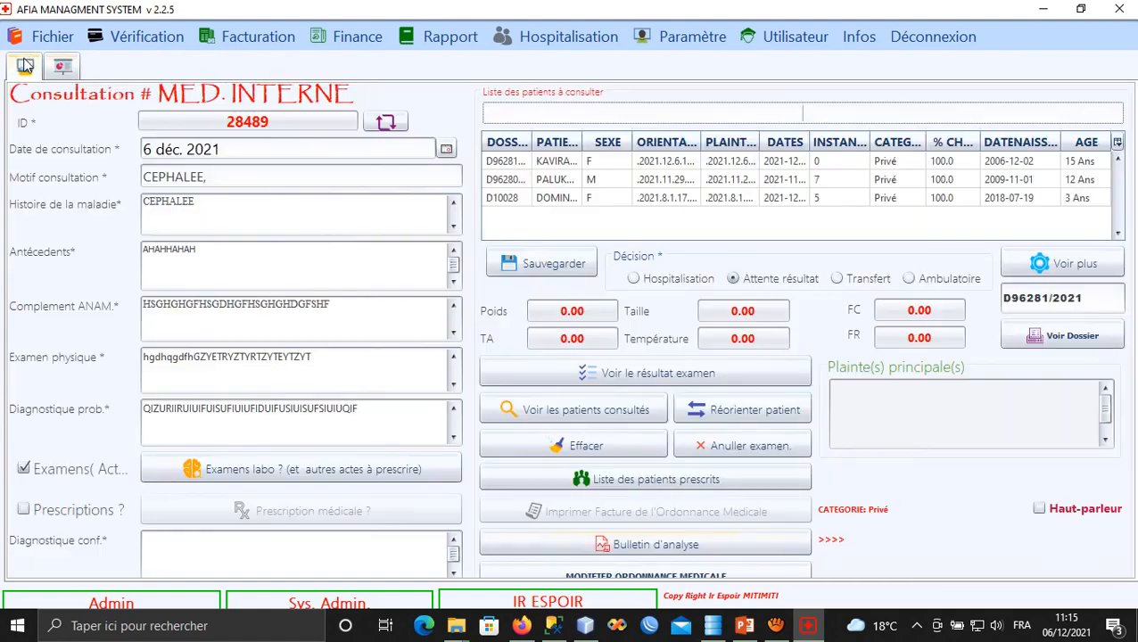
Load the first waiting patient and page through both pages of her medical file.
{"action": "left_click", "coordinate": [559, 164]}
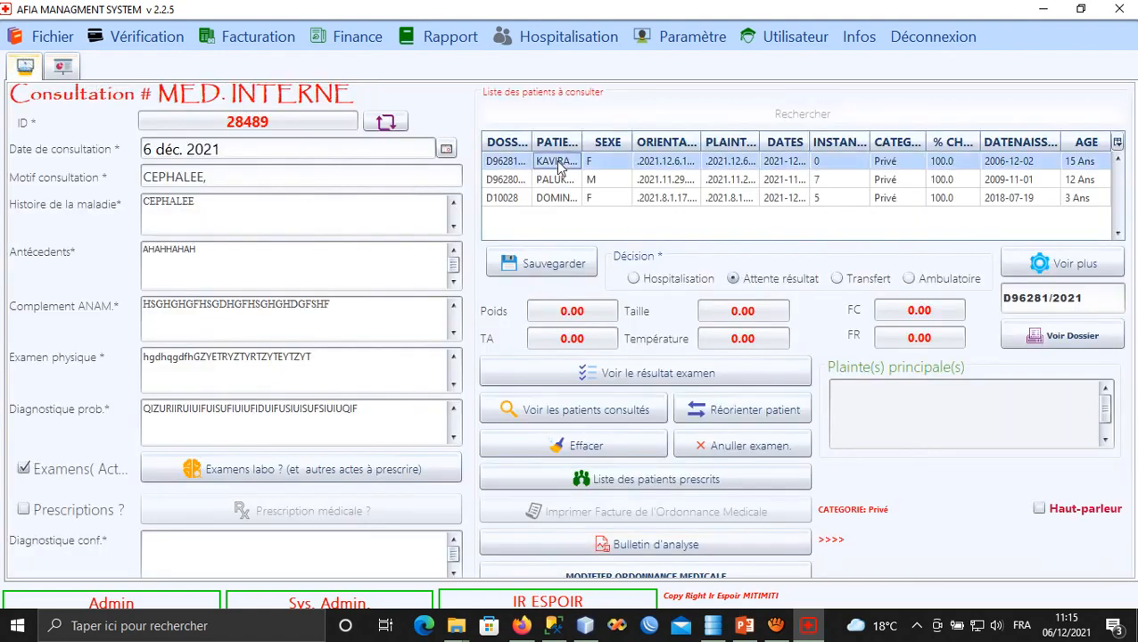
{"action": "left_click", "coordinate": [1043, 345]}
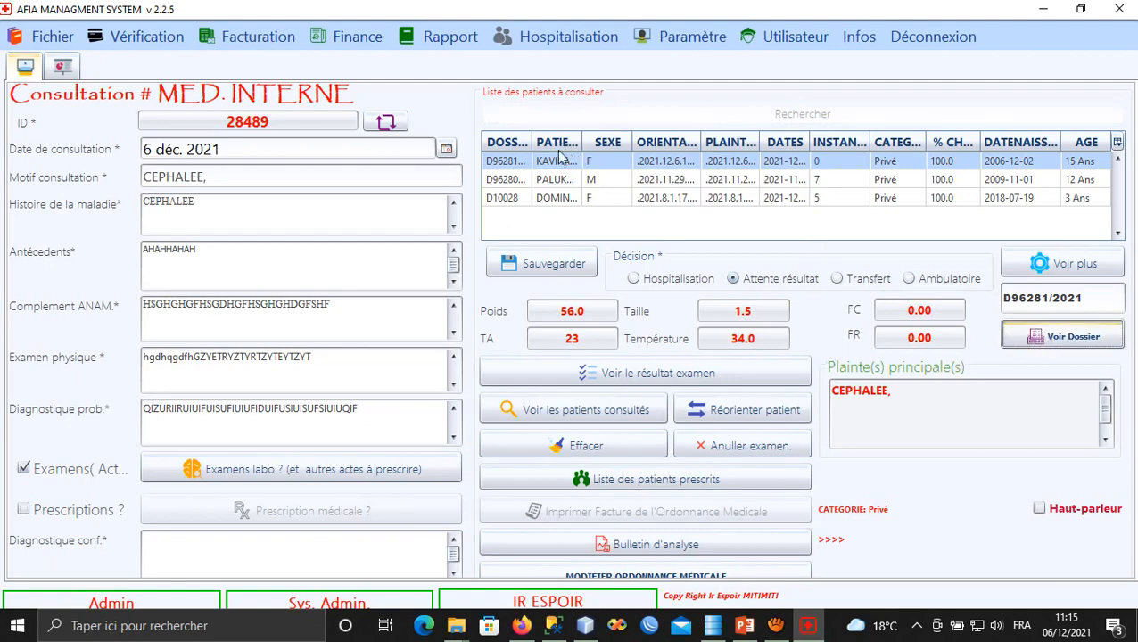
{"action": "scroll", "coordinate": [611, 250], "scroll_direction": "down", "scroll_amount": 3}
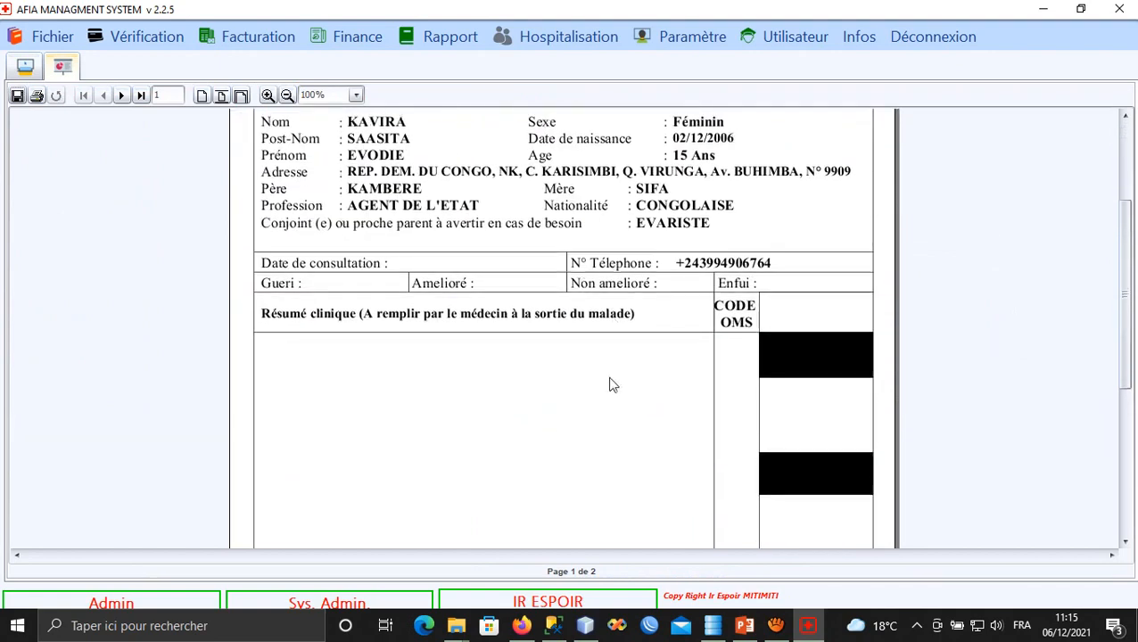
{"action": "scroll", "coordinate": [611, 384], "scroll_direction": "down", "scroll_amount": 5}
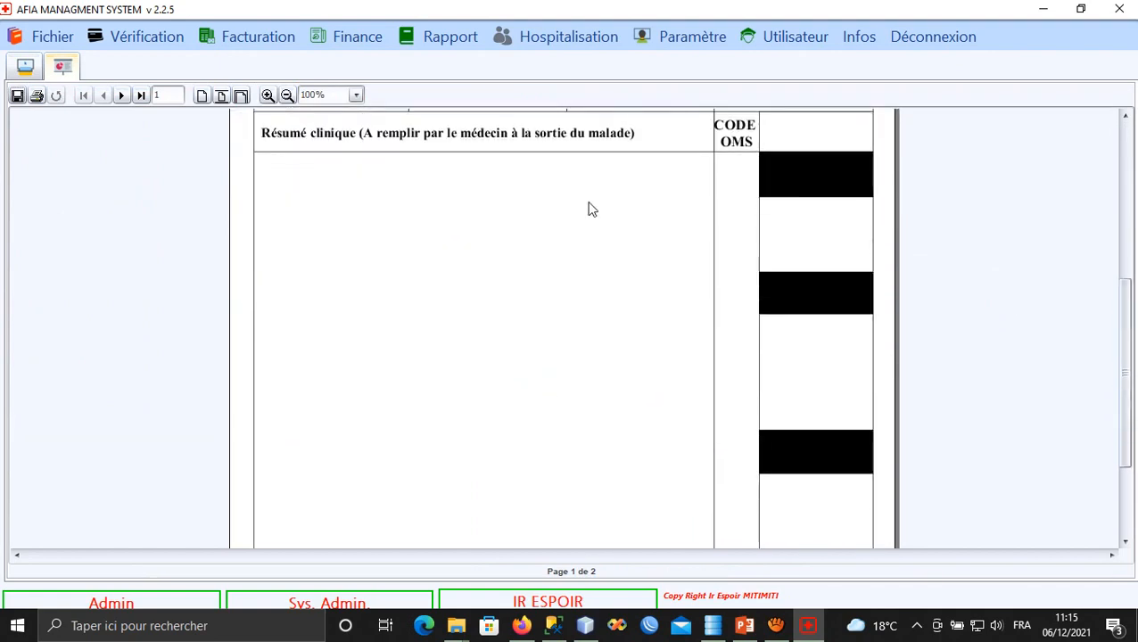
{"action": "left_click", "coordinate": [122, 94]}
{"action": "scroll", "coordinate": [532, 458], "scroll_direction": "up", "scroll_amount": 3}
{"action": "scroll", "coordinate": [534, 459], "scroll_direction": "up", "scroll_amount": 1}
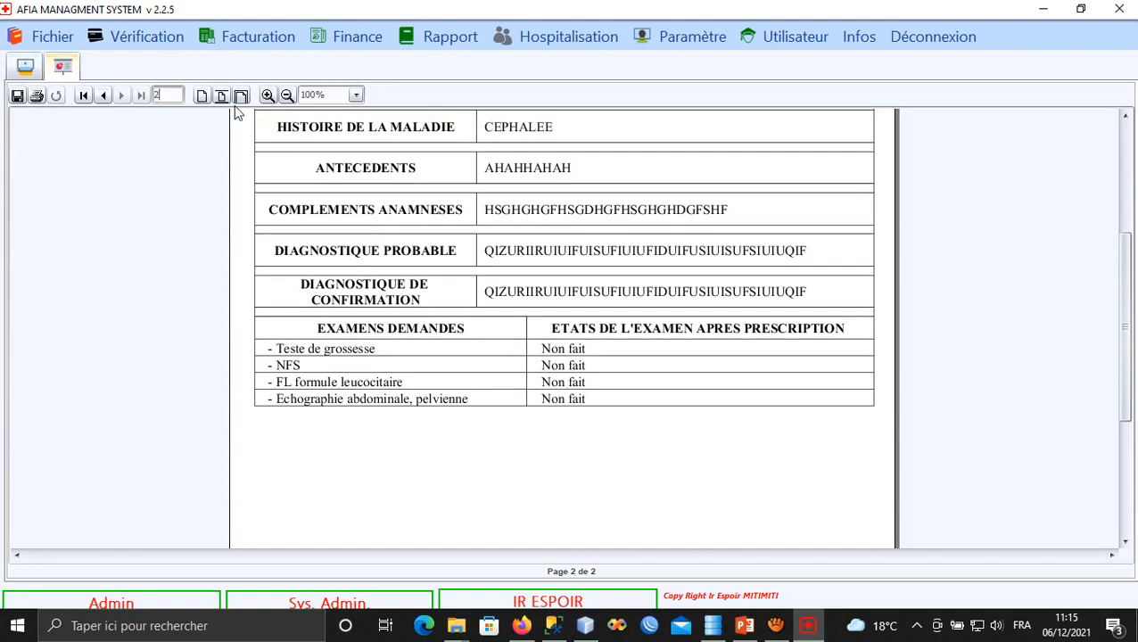
Enlarge the file report to 150% and read through its listed exams.
{"action": "left_click", "coordinate": [268, 94]}
{"action": "left_click", "coordinate": [268, 94]}
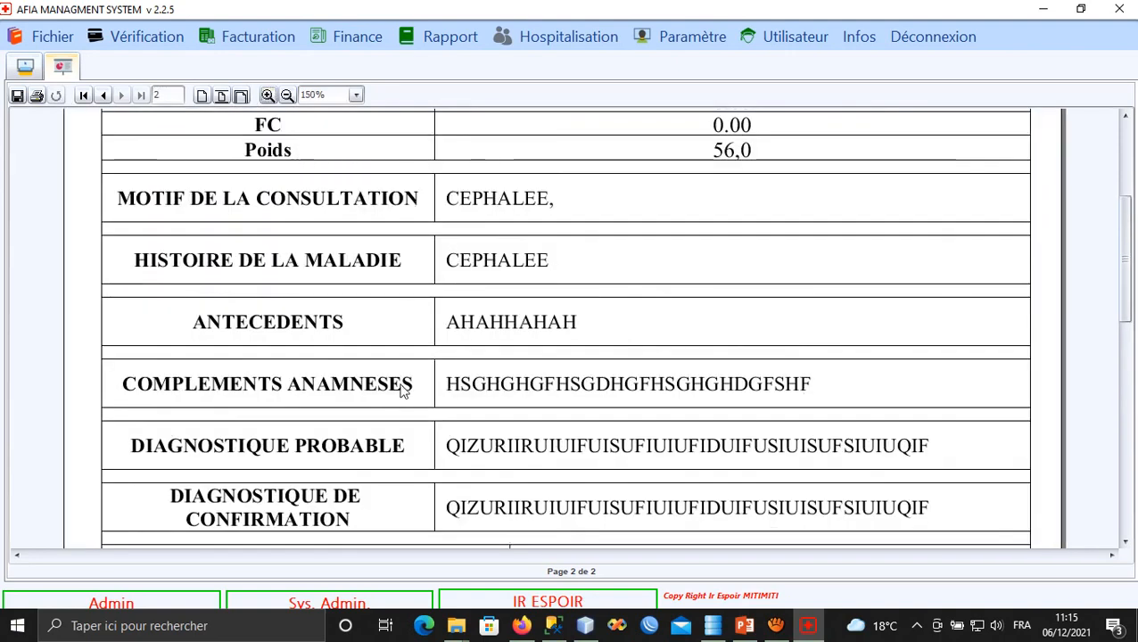
{"action": "scroll", "coordinate": [398, 388], "scroll_direction": "down", "scroll_amount": 6}
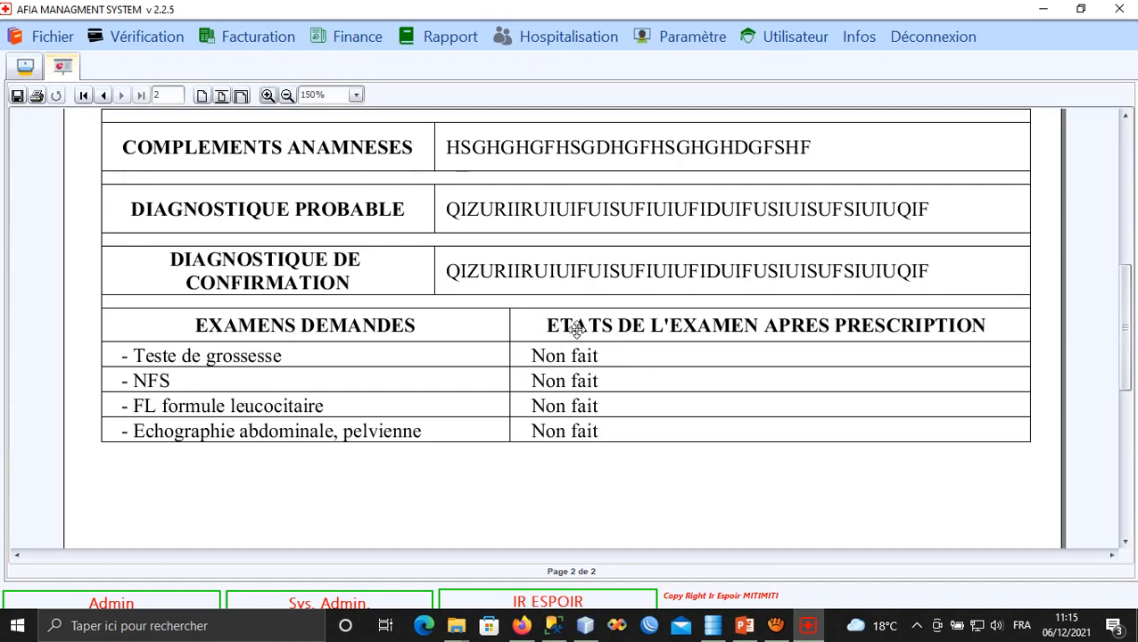
{"action": "scroll", "coordinate": [577, 330], "scroll_direction": "up", "scroll_amount": 2}
{"action": "scroll", "coordinate": [577, 366], "scroll_direction": "down", "scroll_amount": 1}
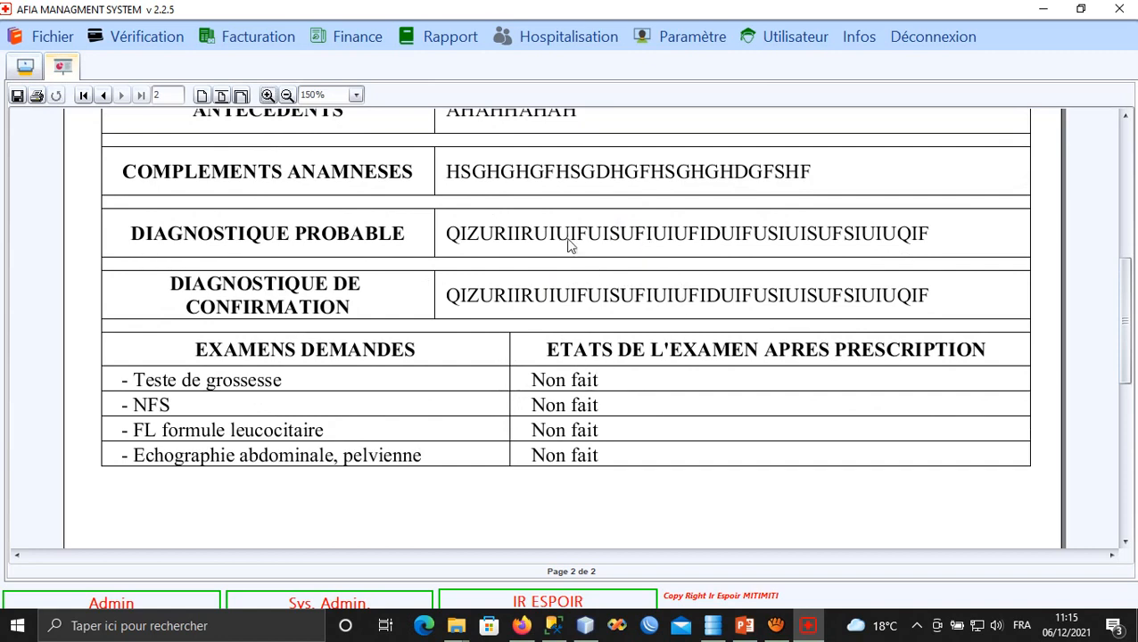
{"action": "scroll", "coordinate": [512, 339], "scroll_direction": "up", "scroll_amount": 2}
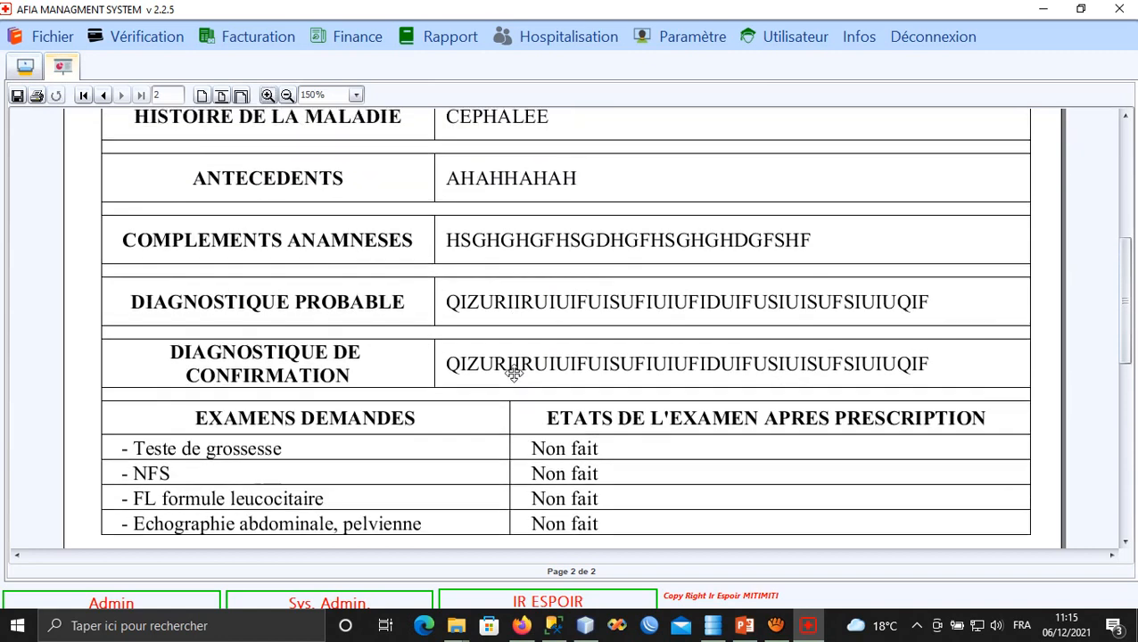
{"action": "scroll", "coordinate": [490, 223], "scroll_direction": "up", "scroll_amount": 3}
{"action": "scroll", "coordinate": [500, 304], "scroll_direction": "up", "scroll_amount": 3}
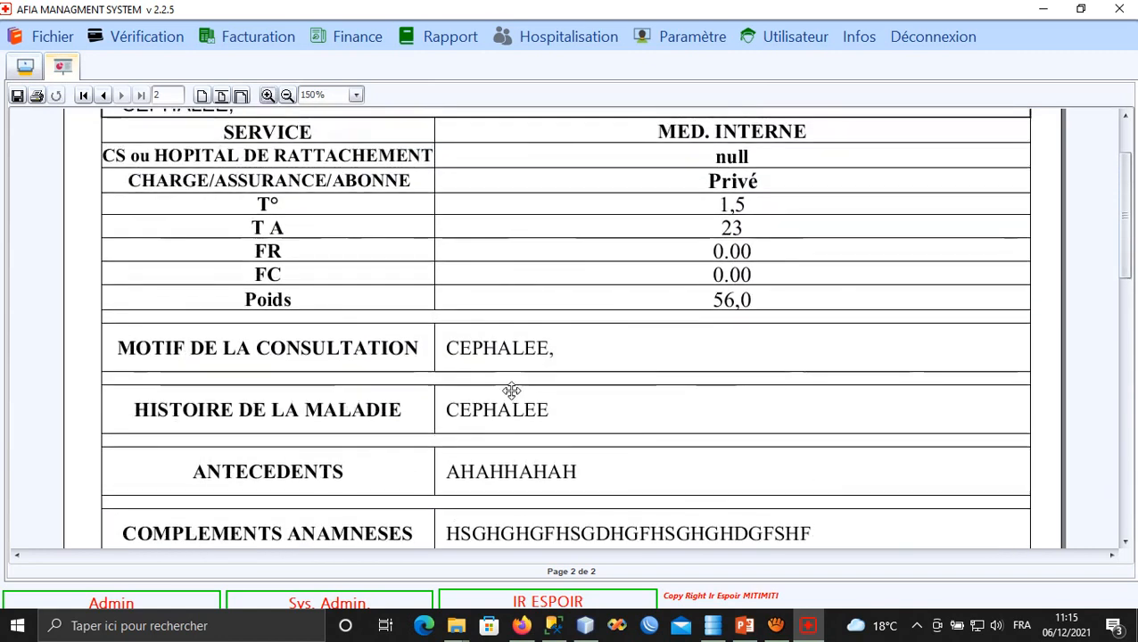
{"action": "scroll", "coordinate": [513, 303], "scroll_direction": "up", "scroll_amount": 2}
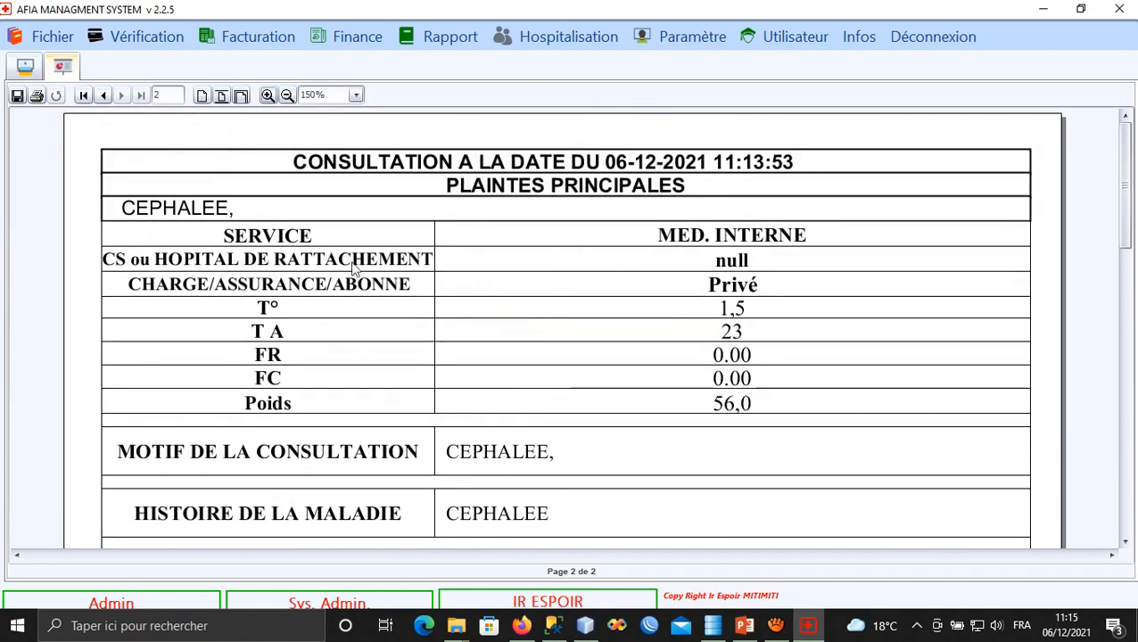
{"action": "left_click", "coordinate": [27, 66]}
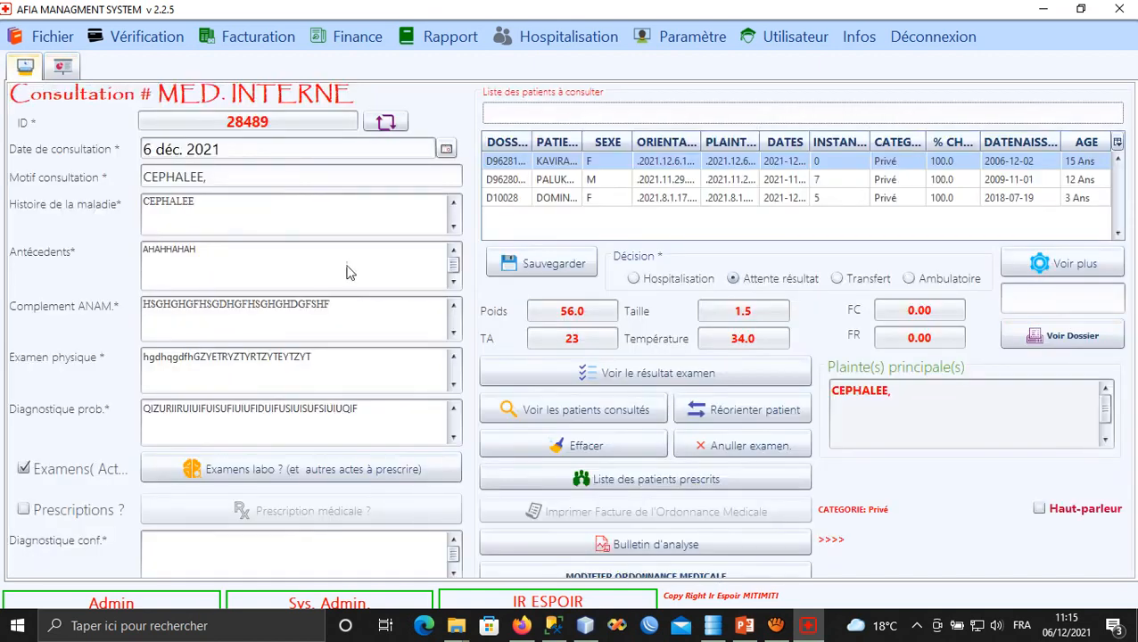
Select the first waiting patient and open Finance > Paiement > Examens Laboratoire / Imagerie.
{"action": "left_click", "coordinate": [568, 164]}
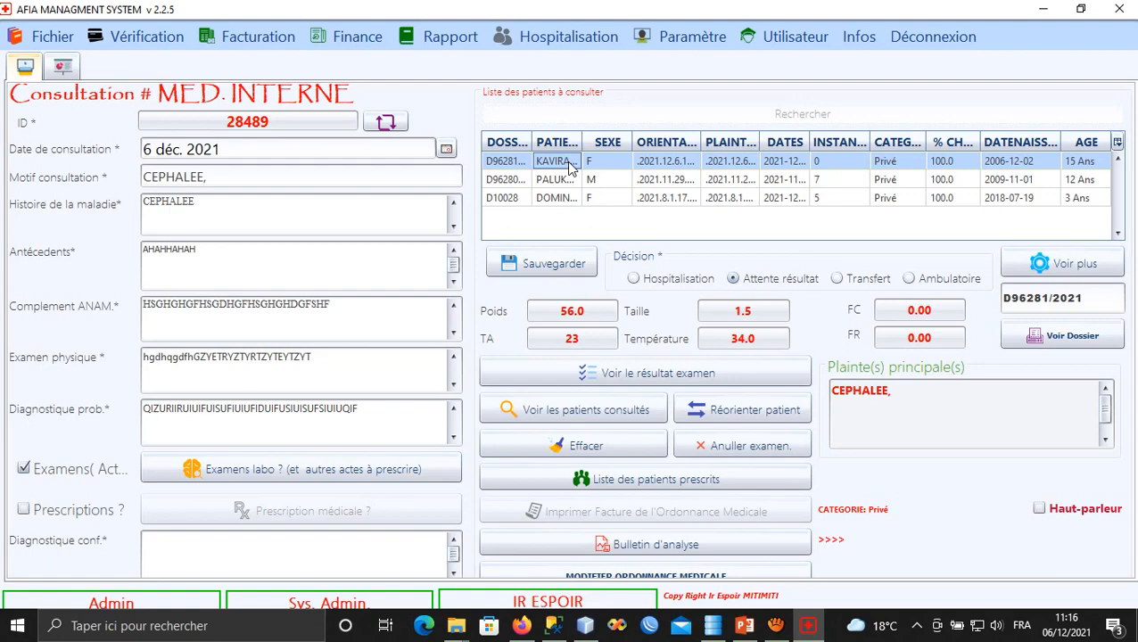
{"action": "left_click", "coordinate": [357, 37]}
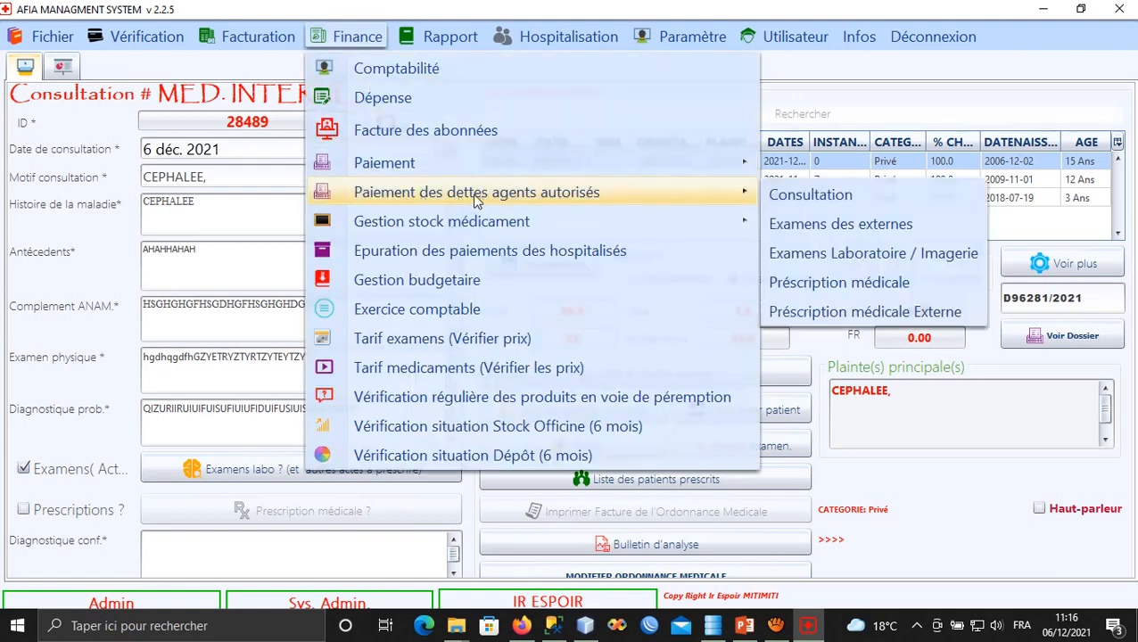
{"action": "mouse_move", "coordinate": [733, 174]}
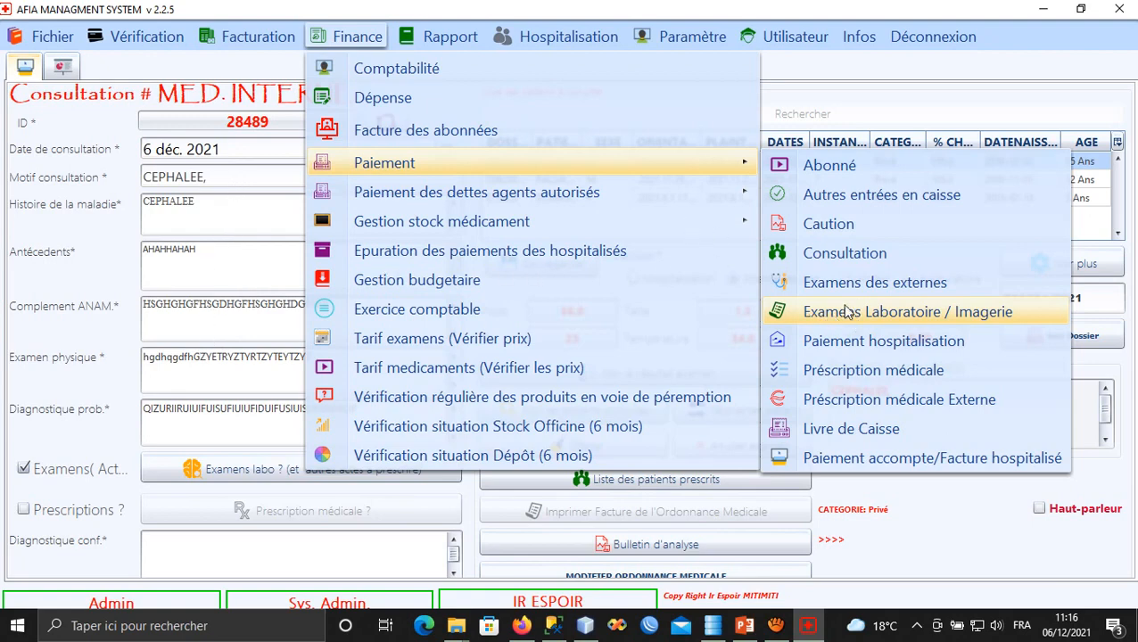
{"action": "left_click", "coordinate": [877, 313]}
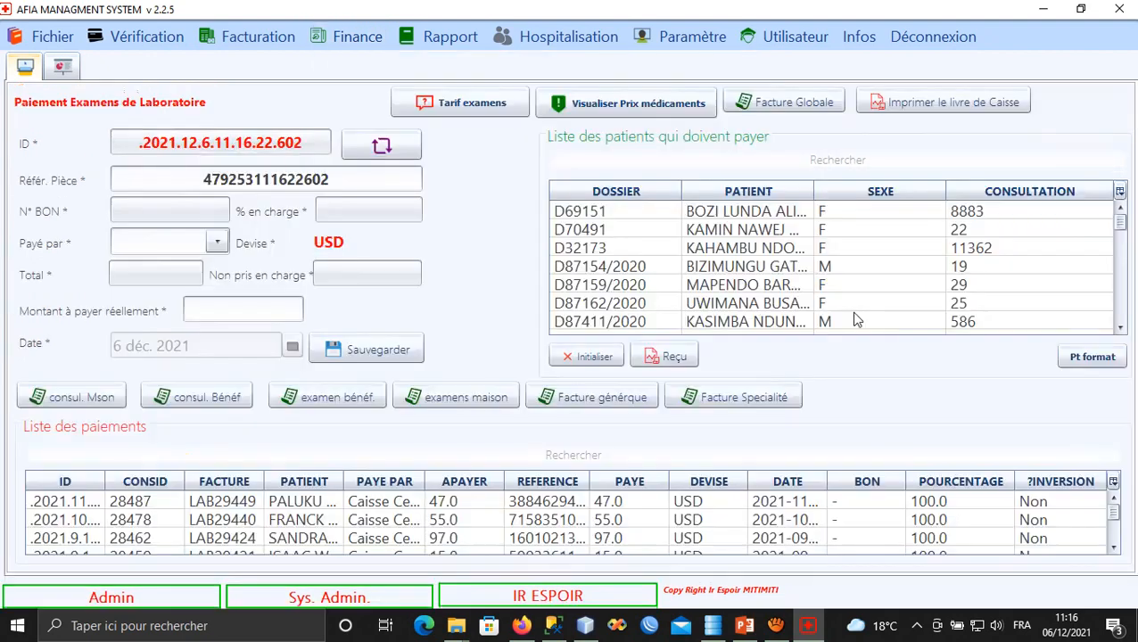
Search the owing-patients list by the patient's names and load her 34.0 USD exam bill.
{"action": "left_click", "coordinate": [723, 165]}
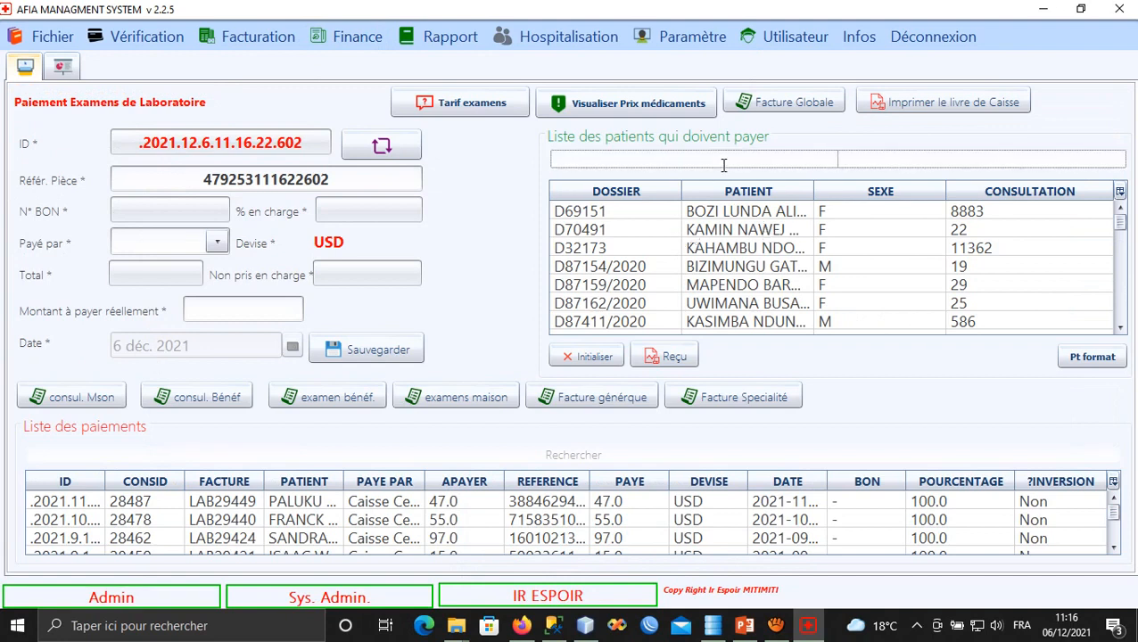
{"action": "type", "text": "K"}
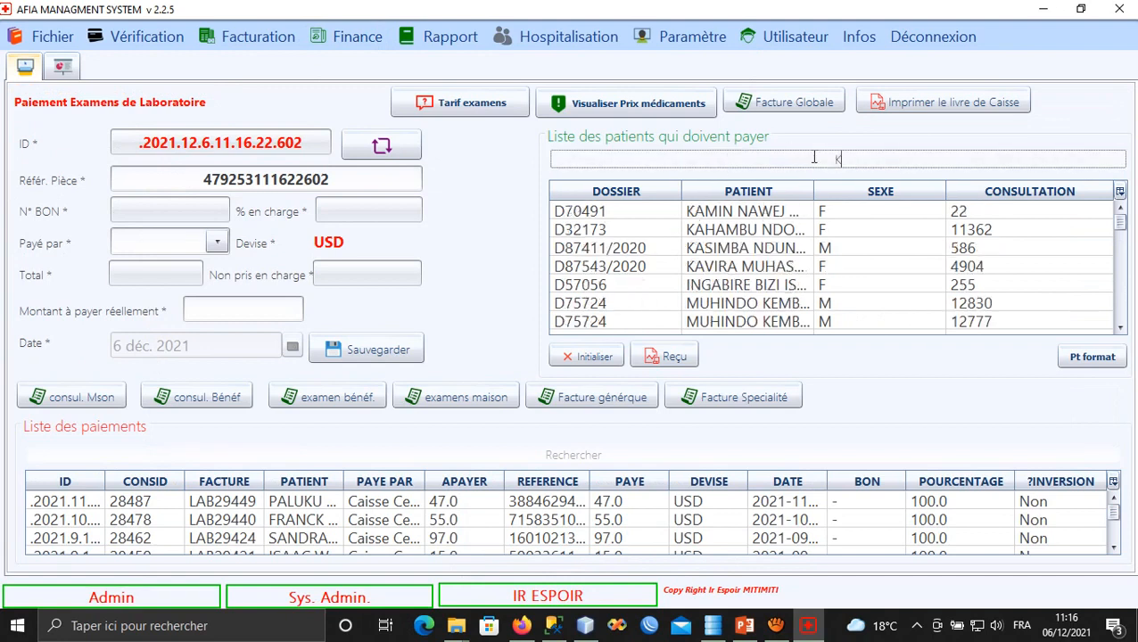
{"action": "type", "text": "AVIRA"}
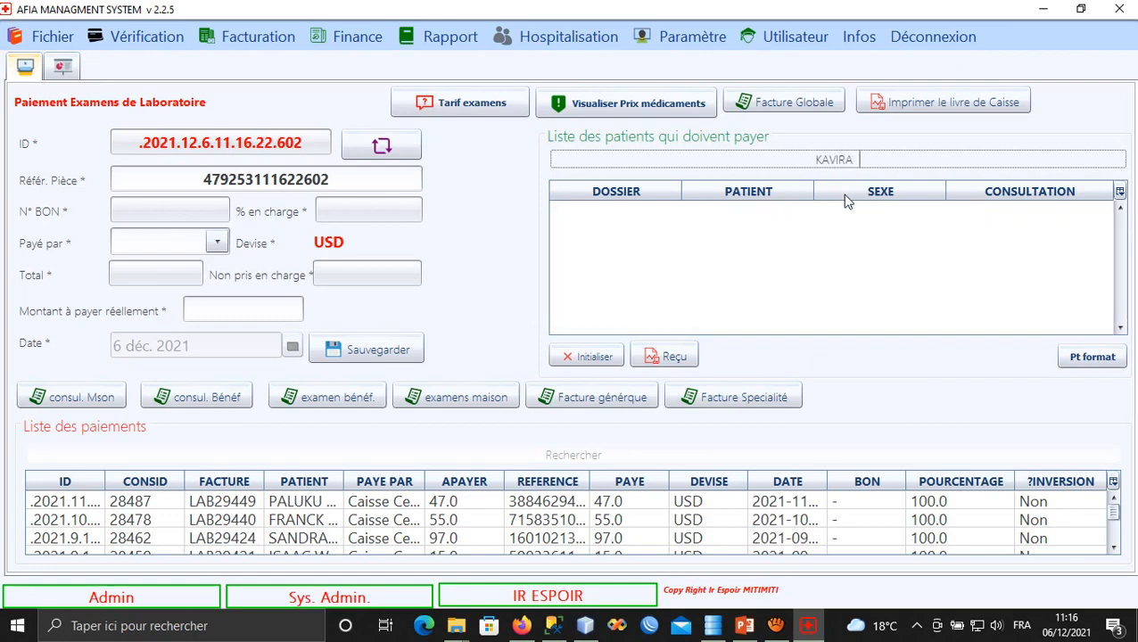
{"action": "type", "text": " SA"}
{"action": "key", "text": "BackSpace"}
{"action": "key", "text": "BackSpace"}
{"action": "key", "text": "BackSpace"}
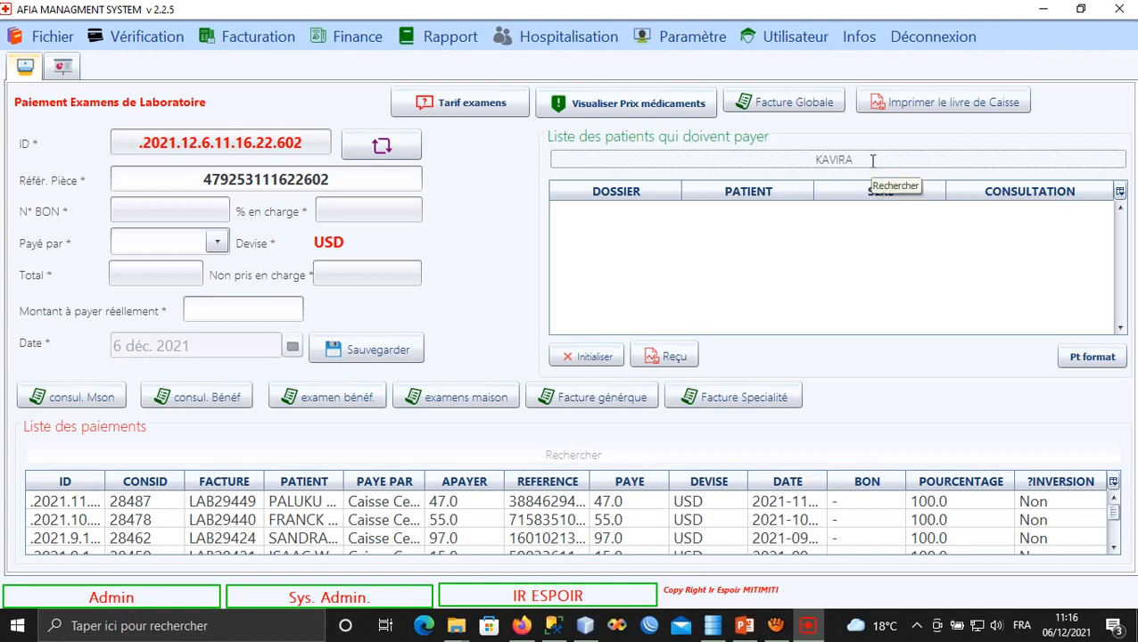
{"action": "key", "text": "BackSpace"}
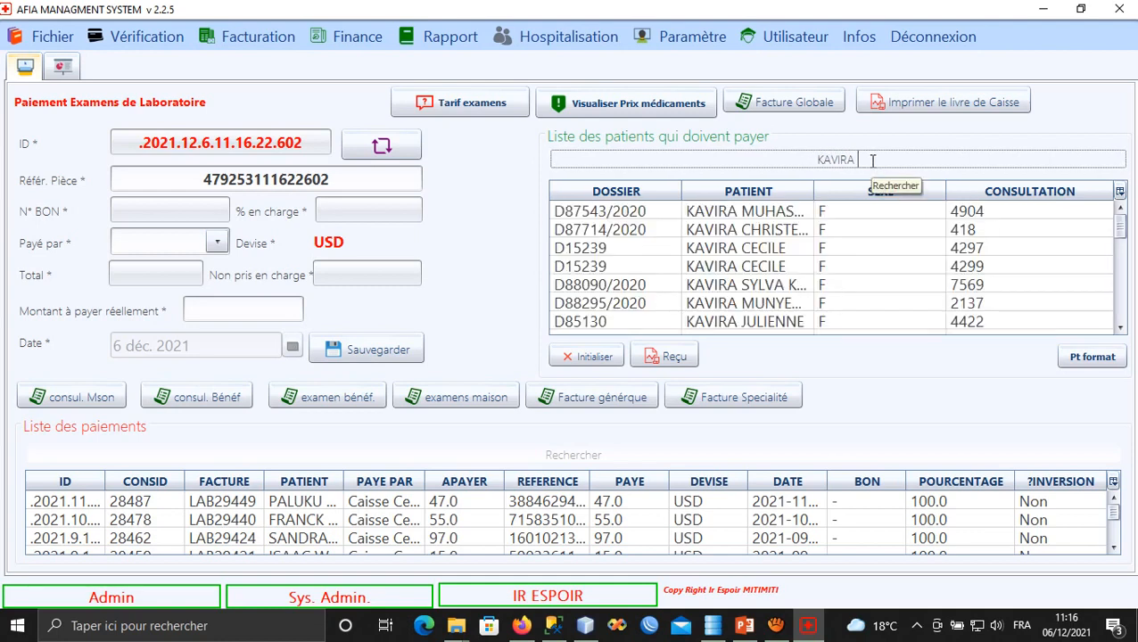
{"action": "left_click_drag", "start_coordinate": [814, 191], "coordinate": [941, 178]}
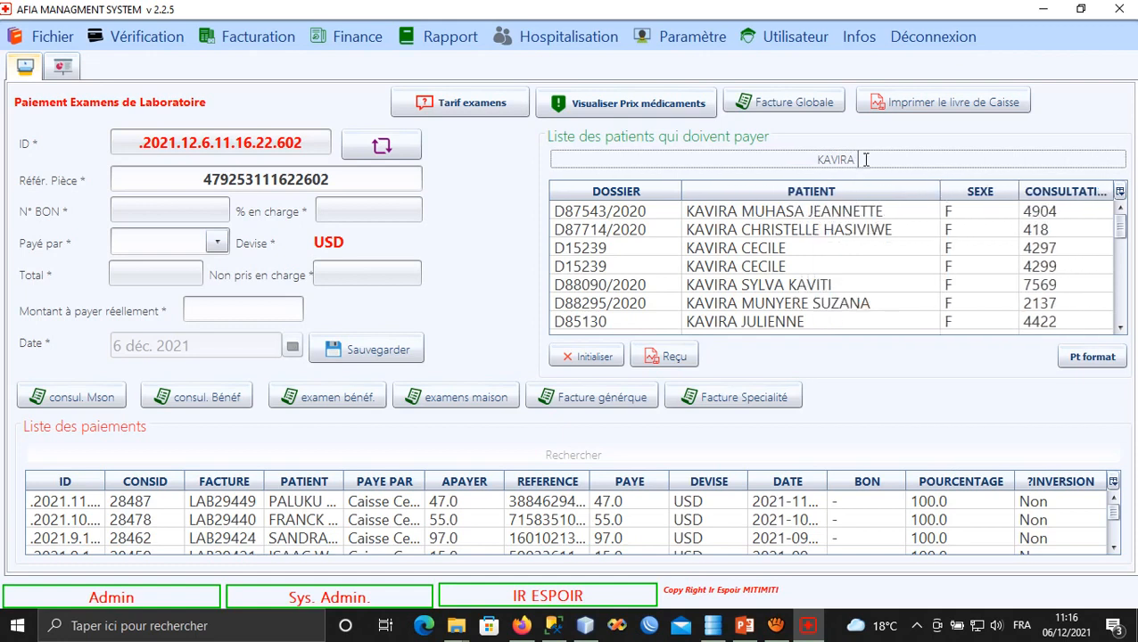
{"action": "left_click_drag", "start_coordinate": [865, 160], "coordinate": [805, 157]}
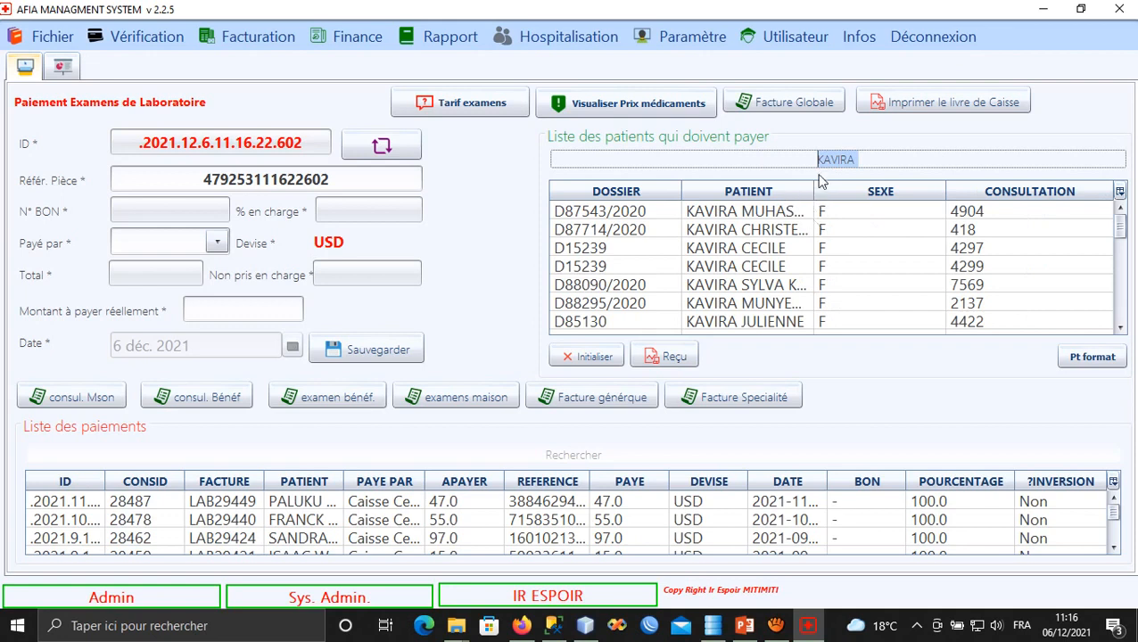
{"action": "type", "text": "EVODIE"}
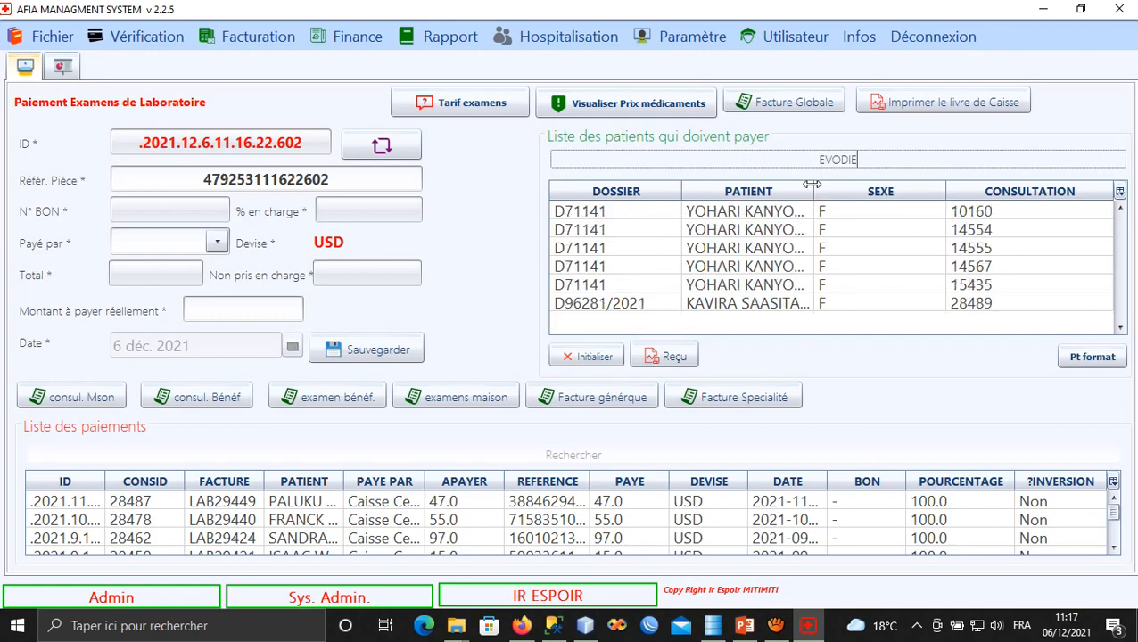
{"action": "left_click_drag", "start_coordinate": [812, 184], "coordinate": [914, 184]}
{"action": "left_click", "coordinate": [765, 307]}
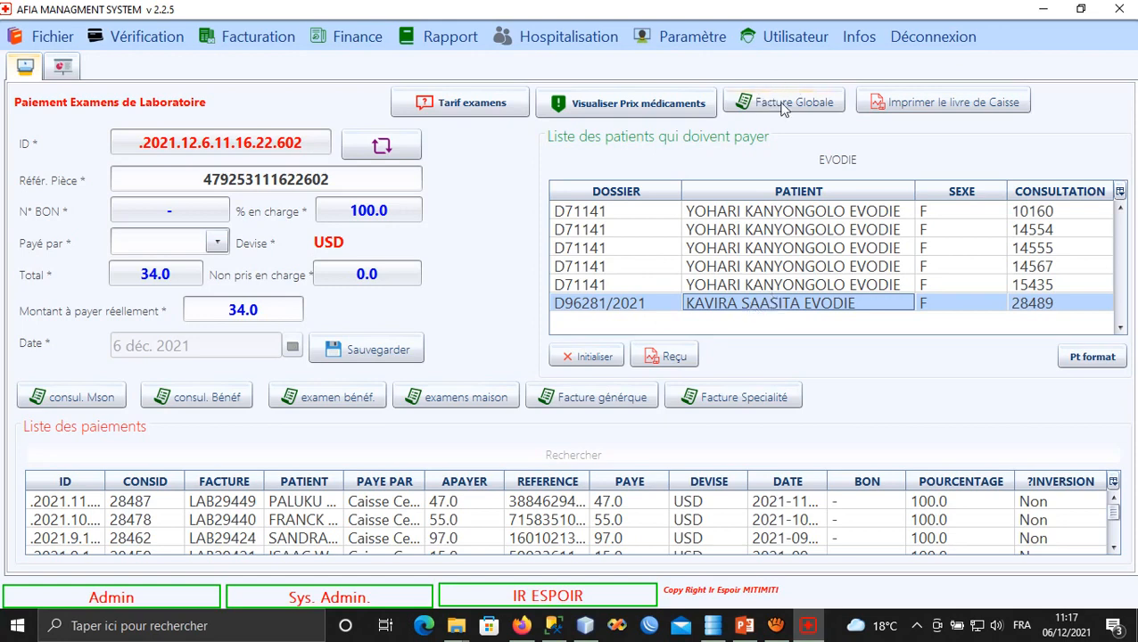
Generate the Facture Globale and zoom in on its lines: 20, 2, 10 and 2 USD.
{"action": "left_click", "coordinate": [64, 71]}
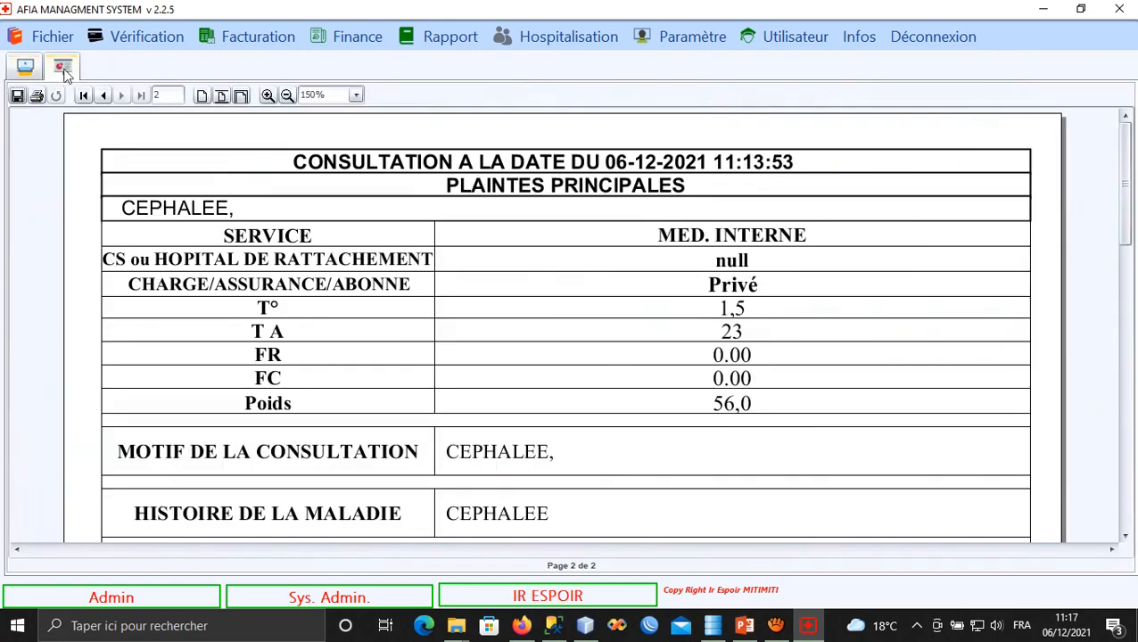
{"action": "scroll", "coordinate": [287, 328], "scroll_direction": "down", "scroll_amount": 3}
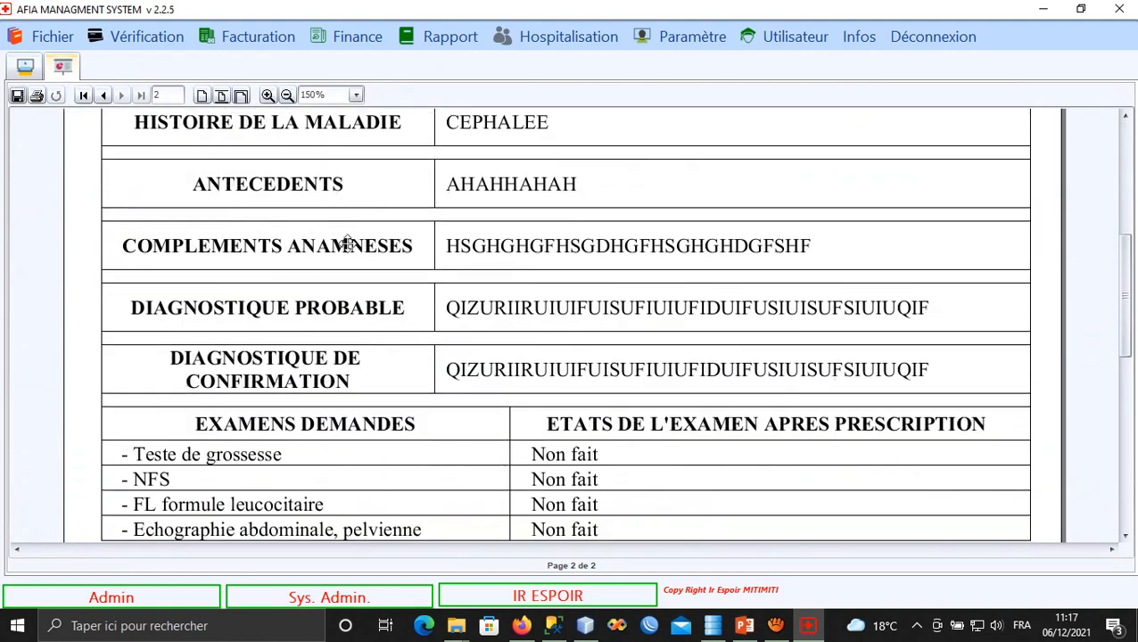
{"action": "scroll", "coordinate": [346, 243], "scroll_direction": "down", "scroll_amount": 3}
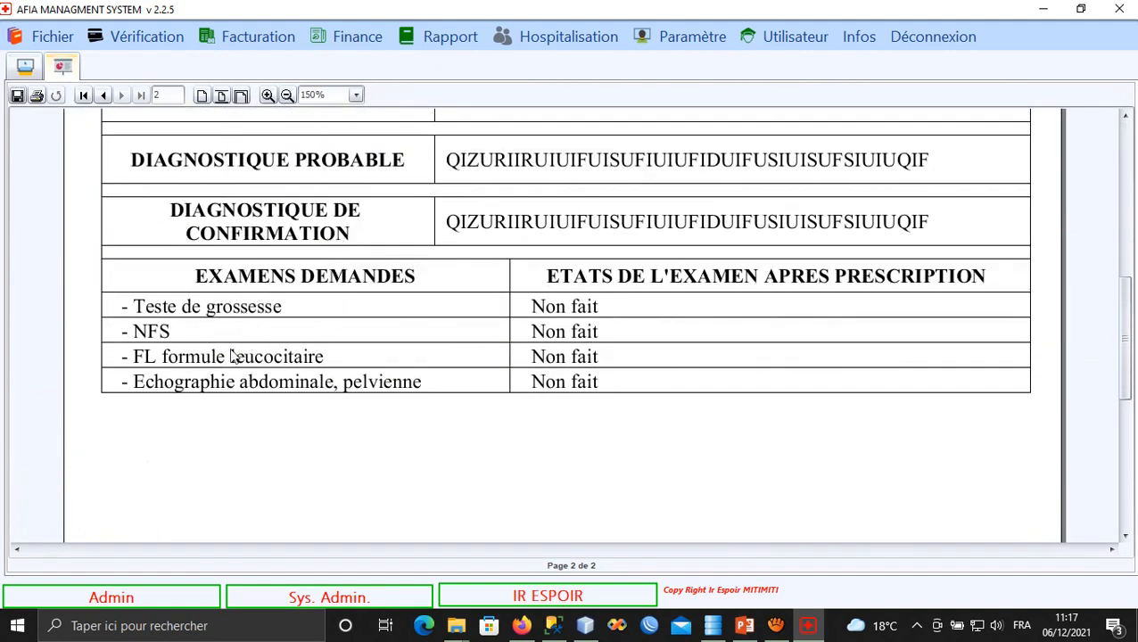
{"action": "left_click", "coordinate": [26, 70]}
{"action": "left_click", "coordinate": [747, 304]}
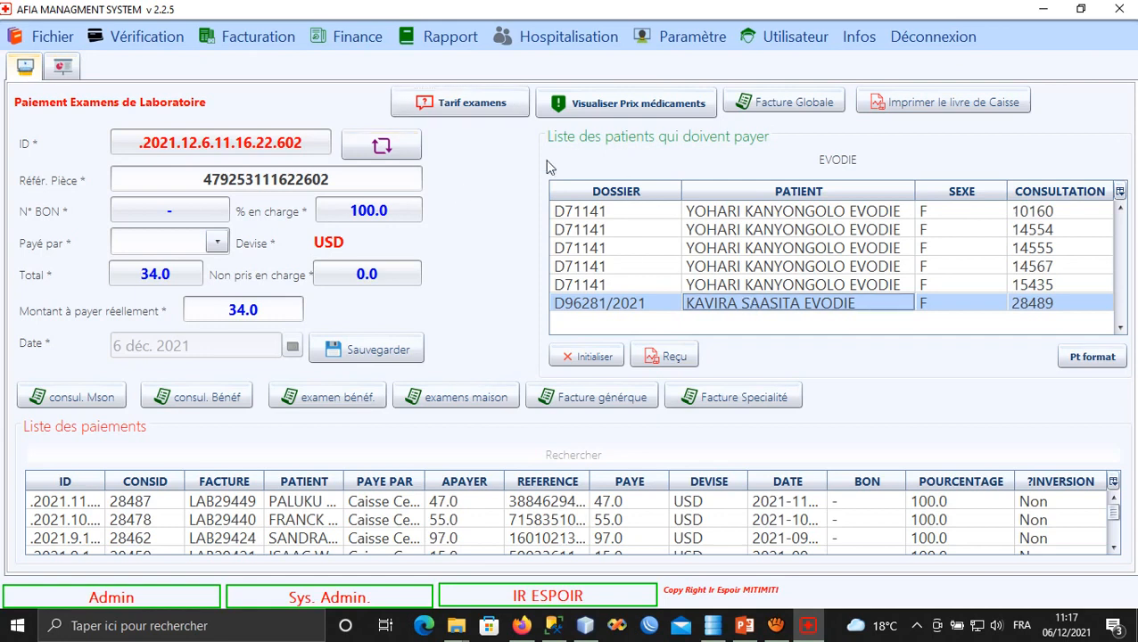
{"action": "left_click", "coordinate": [774, 105]}
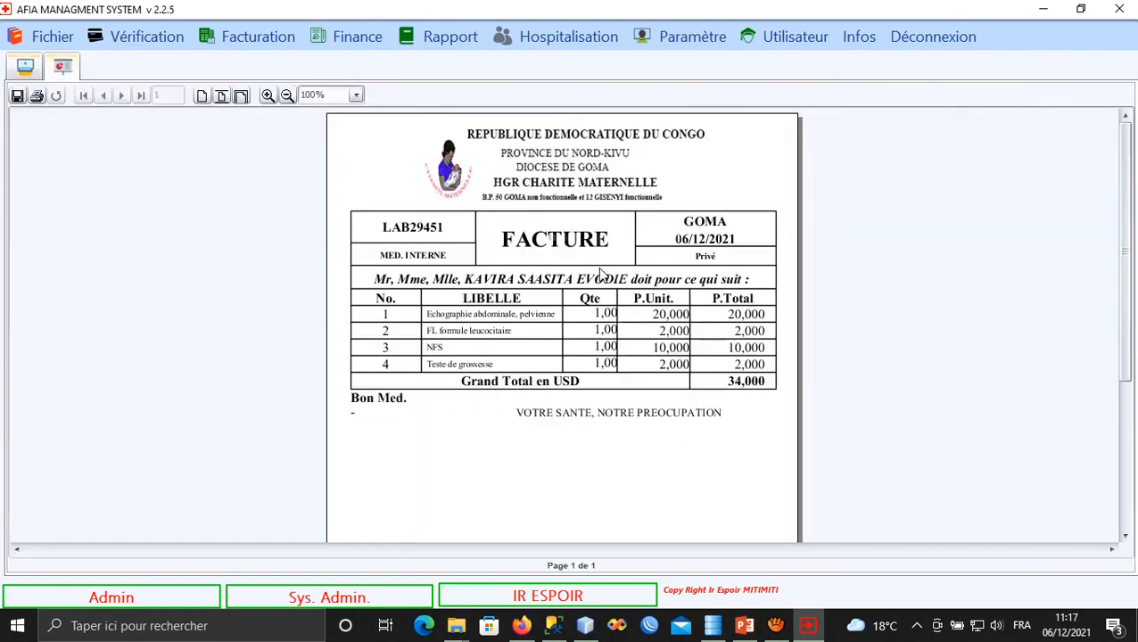
{"action": "left_click", "coordinate": [267, 95]}
{"action": "left_click", "coordinate": [267, 95]}
{"action": "left_click", "coordinate": [267, 95]}
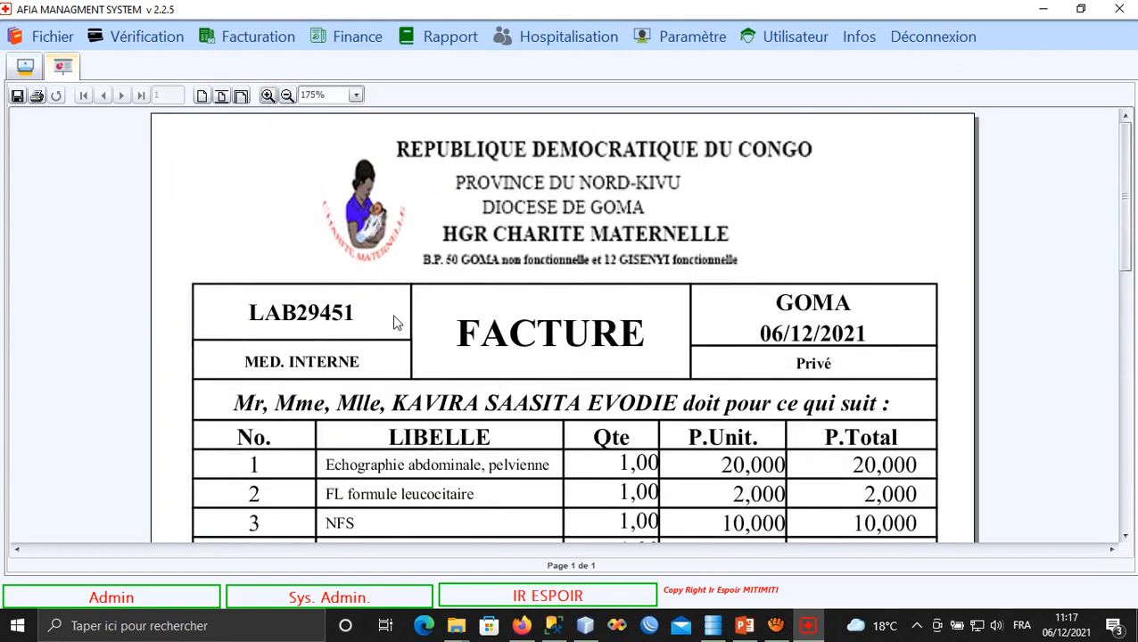
{"action": "left_click_drag", "start_coordinate": [397, 321], "coordinate": [384, 154]}
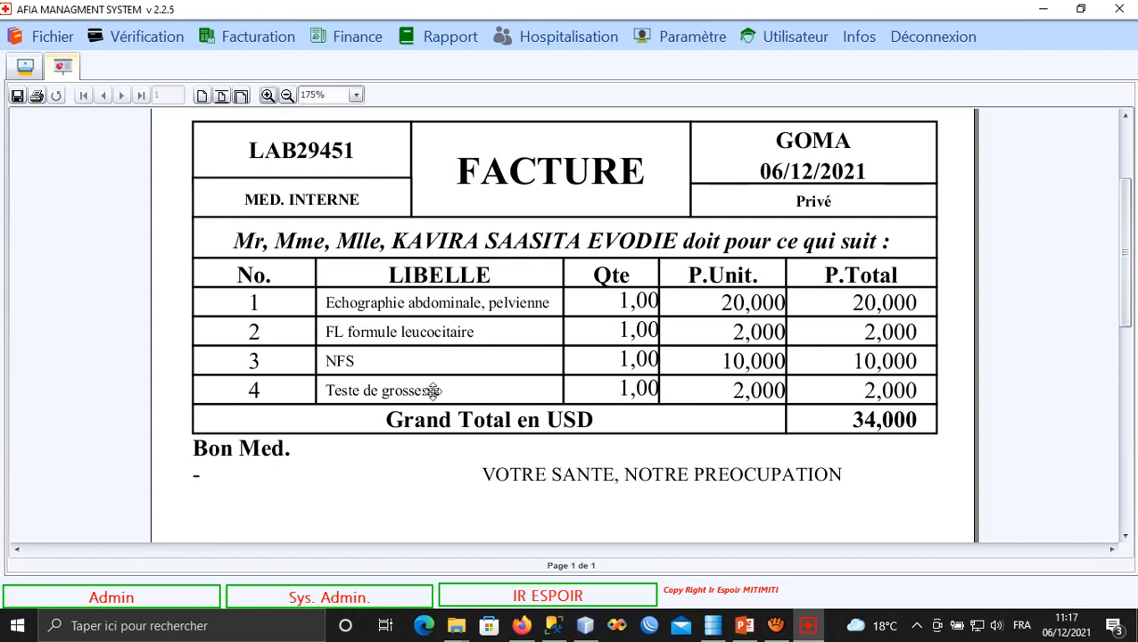
Save the 34.0 USD lab payment with Caisse Centrale as payer and open the new entry.
{"action": "left_click", "coordinate": [26, 69]}
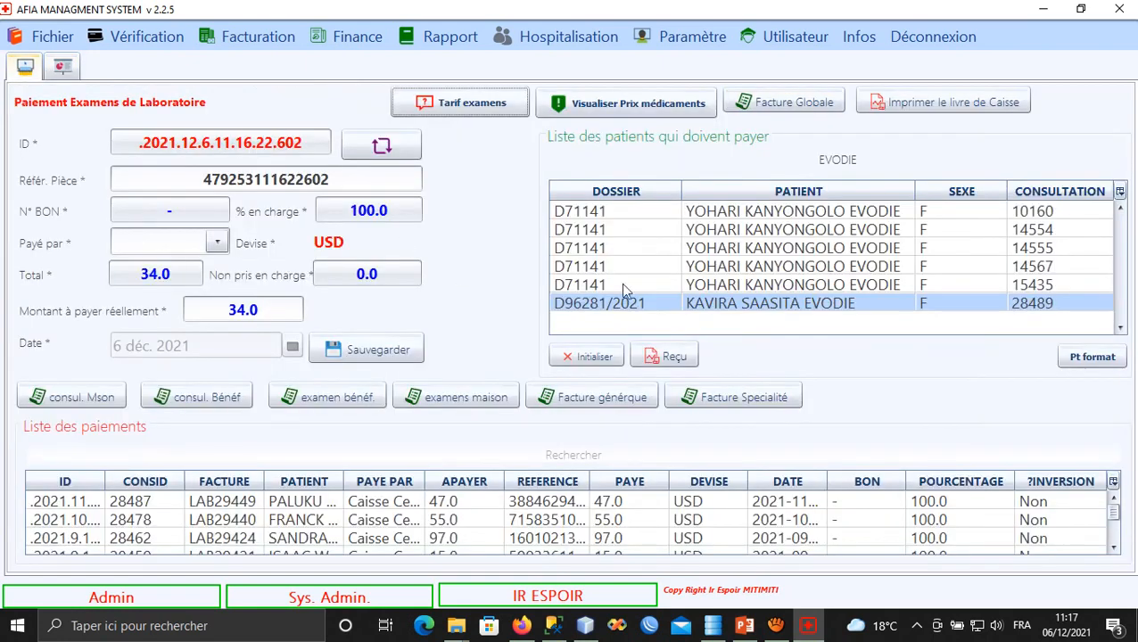
{"action": "left_click", "coordinate": [608, 307]}
{"action": "left_click", "coordinate": [219, 242]}
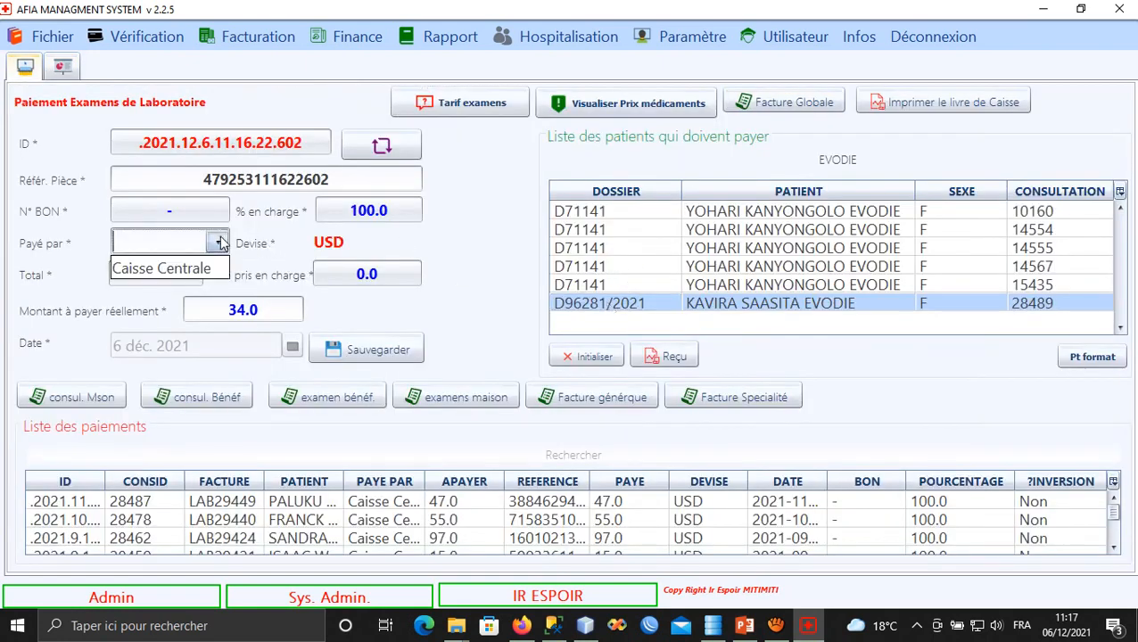
{"action": "left_click", "coordinate": [186, 267]}
{"action": "left_click", "coordinate": [353, 351]}
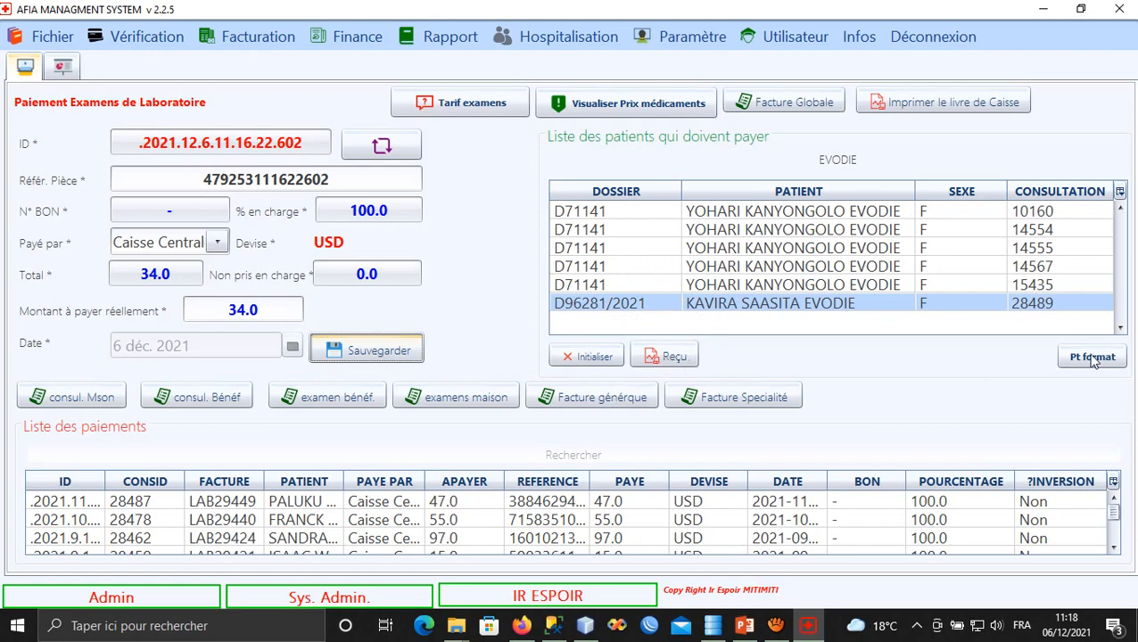
{"action": "left_click", "coordinate": [612, 349]}
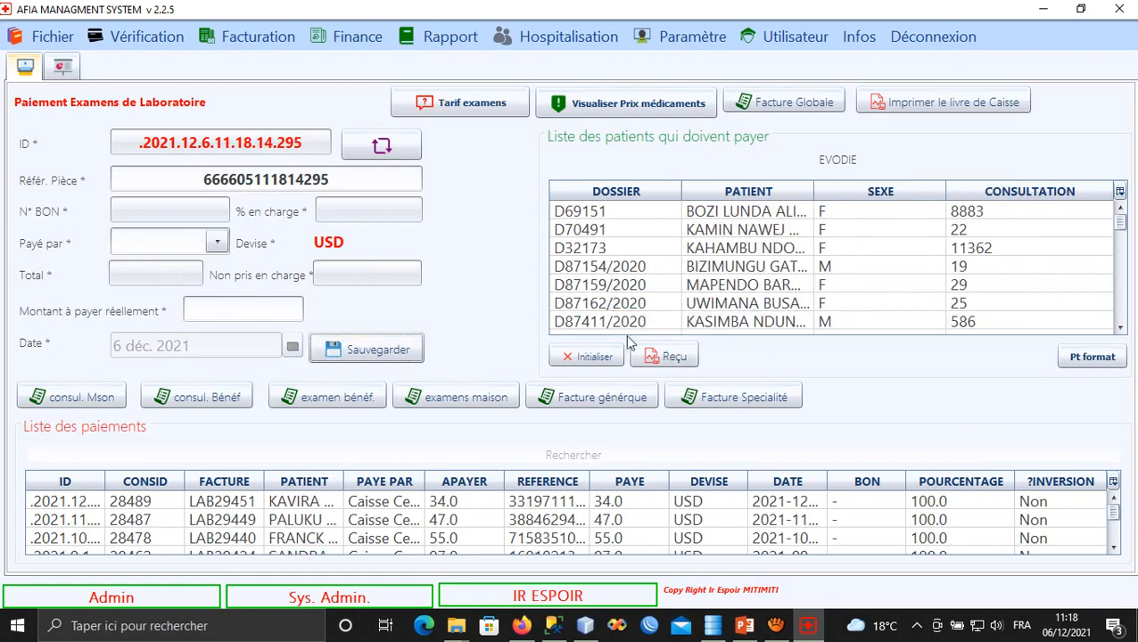
{"action": "left_click", "coordinate": [266, 504]}
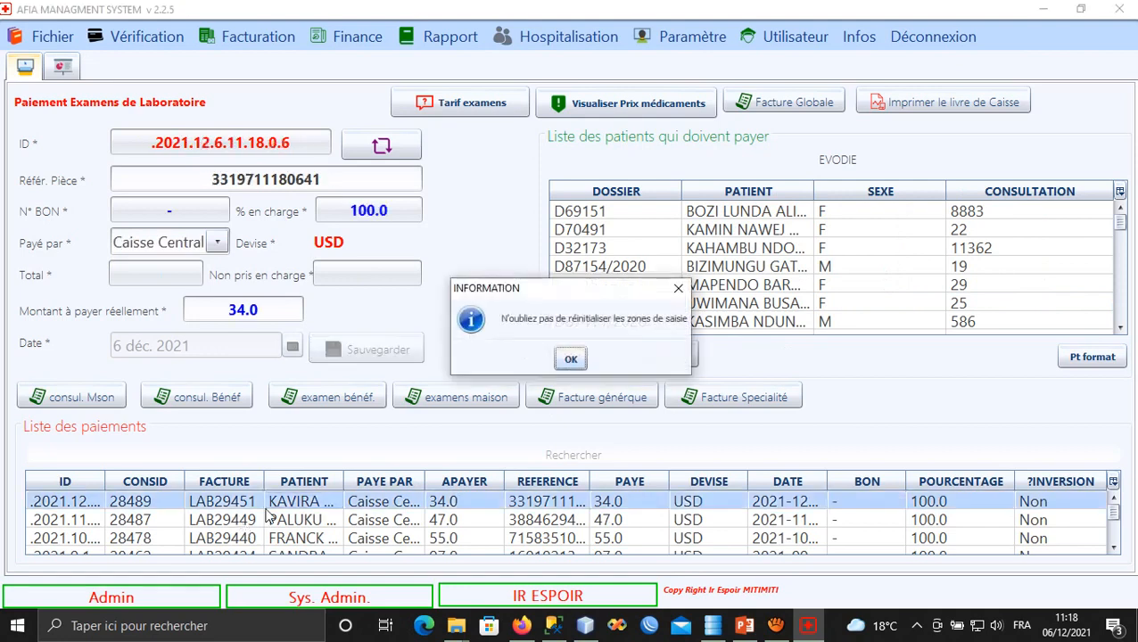
{"action": "left_click", "coordinate": [568, 360]}
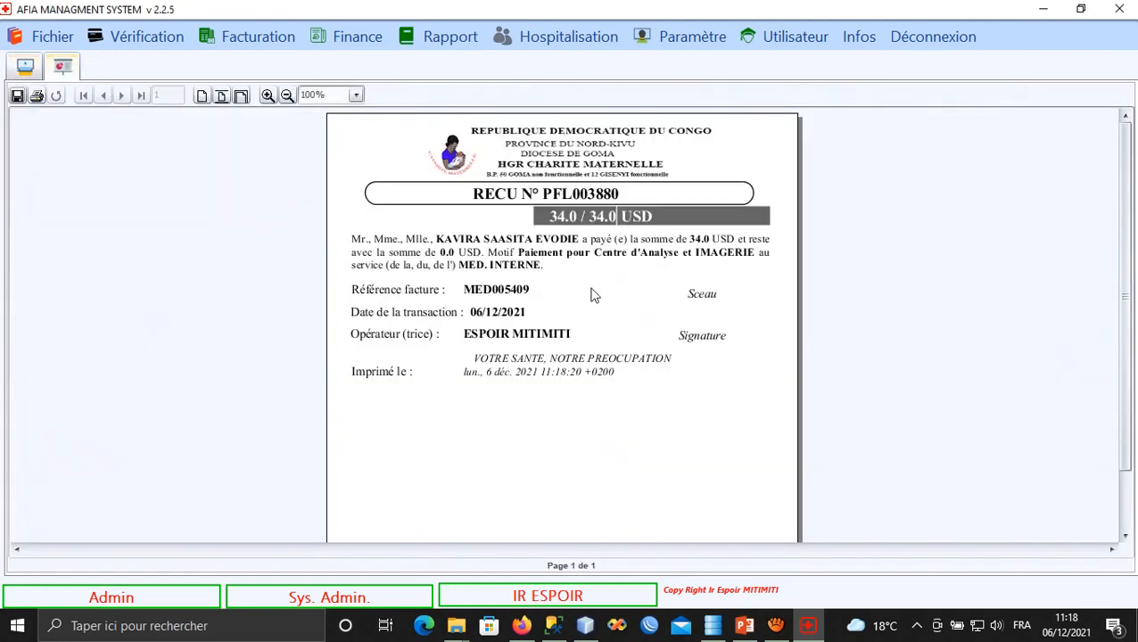
{"action": "left_click", "coordinate": [267, 94]}
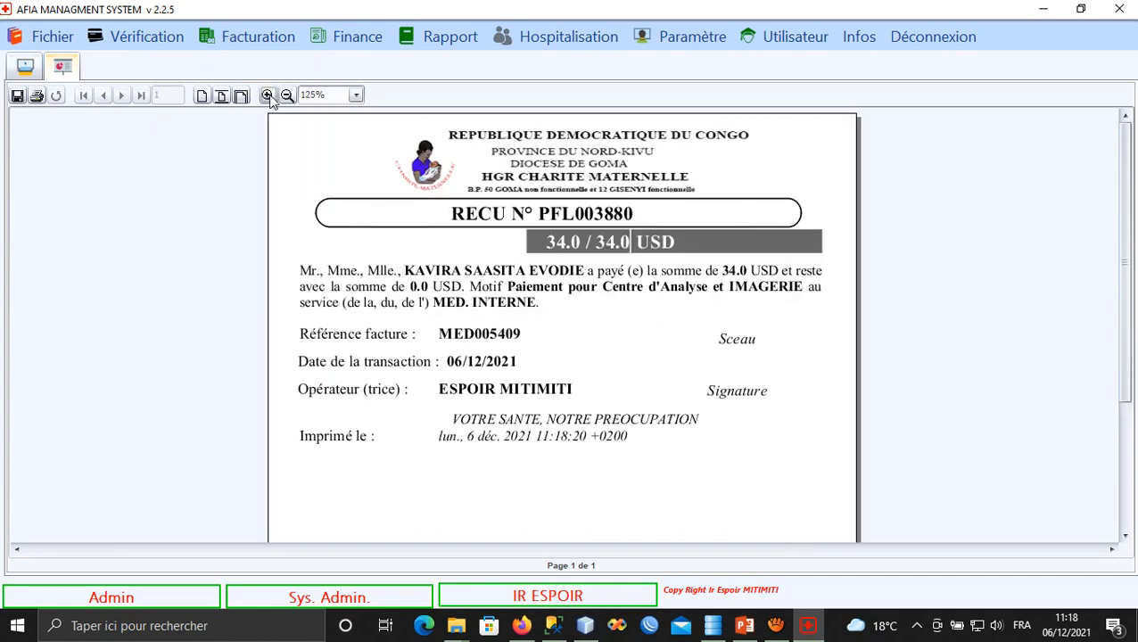
{"action": "left_click", "coordinate": [268, 94]}
{"action": "scroll", "coordinate": [438, 390], "scroll_direction": "down", "scroll_amount": 1}
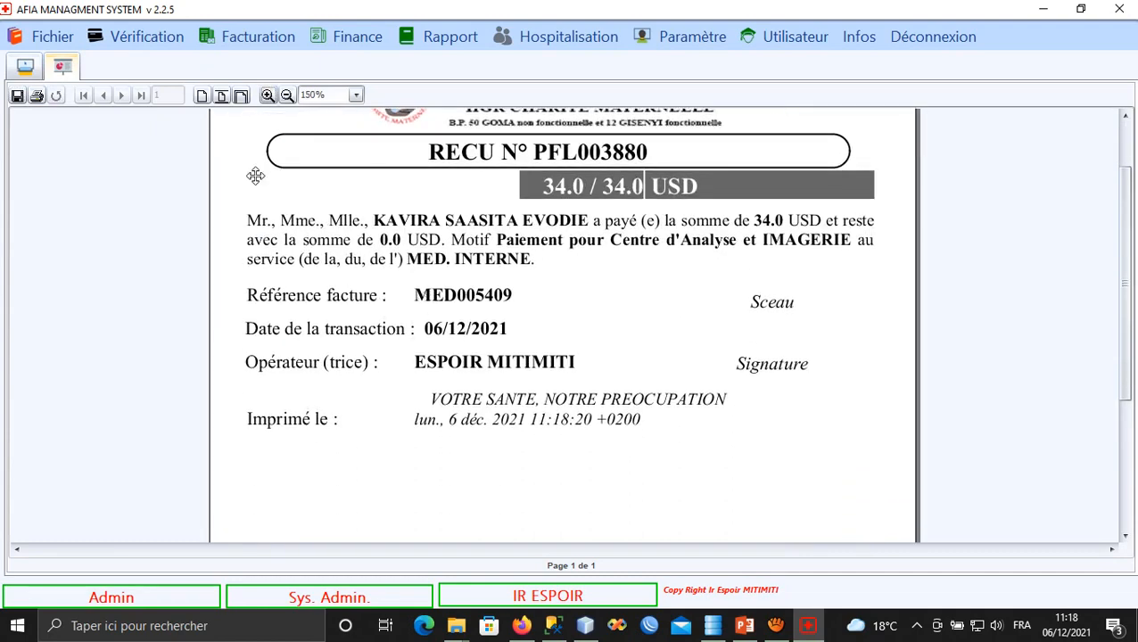
{"action": "left_click", "coordinate": [268, 94]}
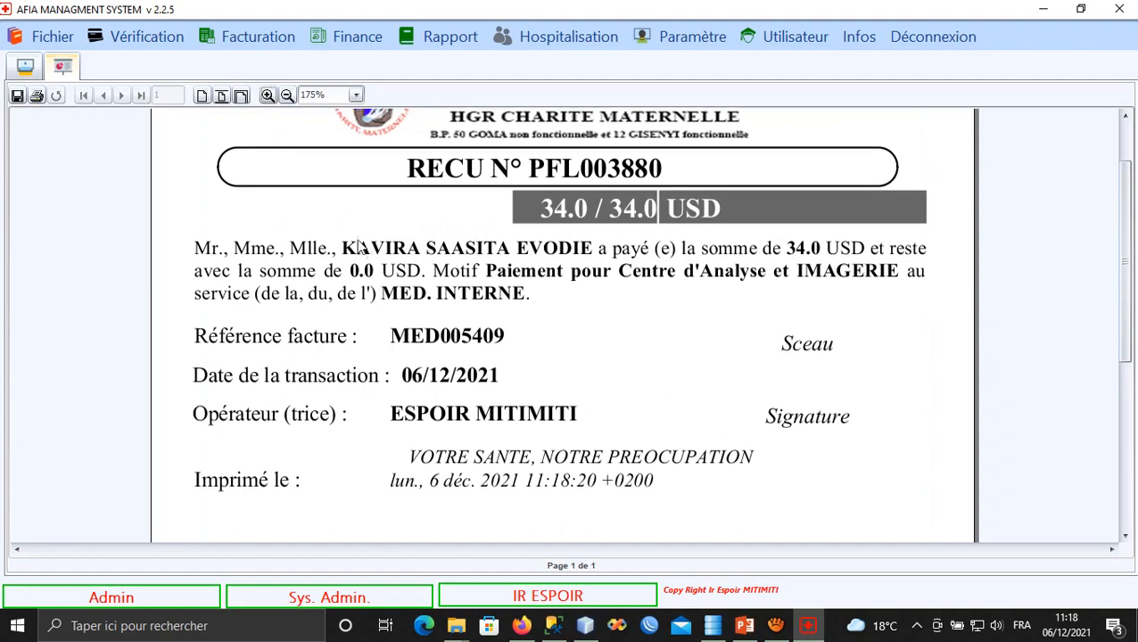
{"action": "scroll", "coordinate": [367, 256], "scroll_direction": "down", "scroll_amount": 2}
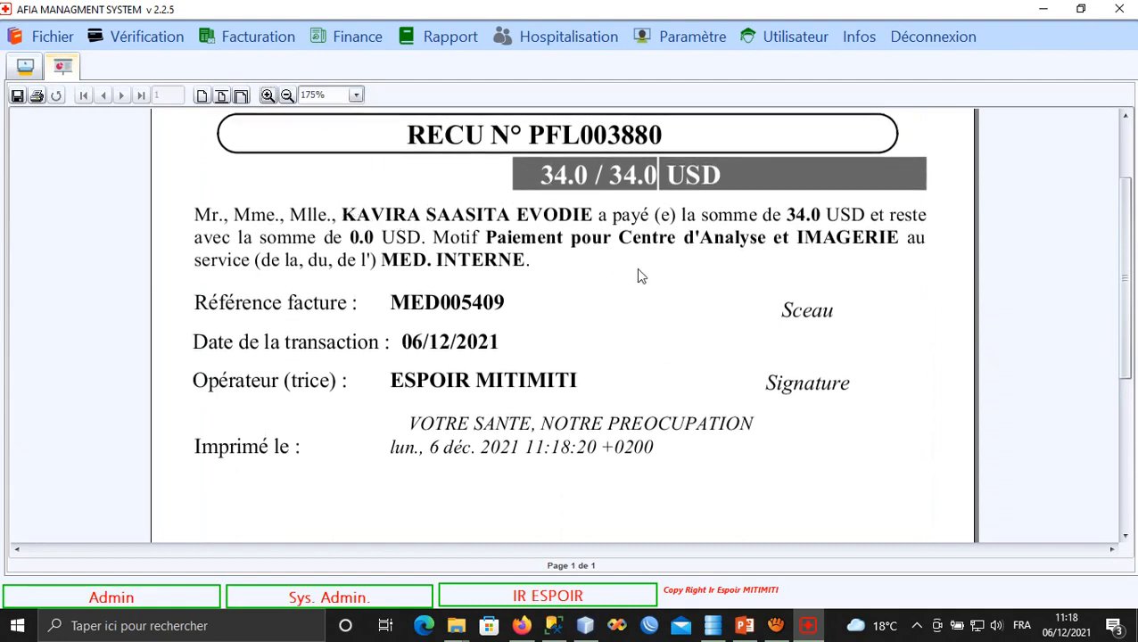
{"action": "left_click", "coordinate": [24, 69]}
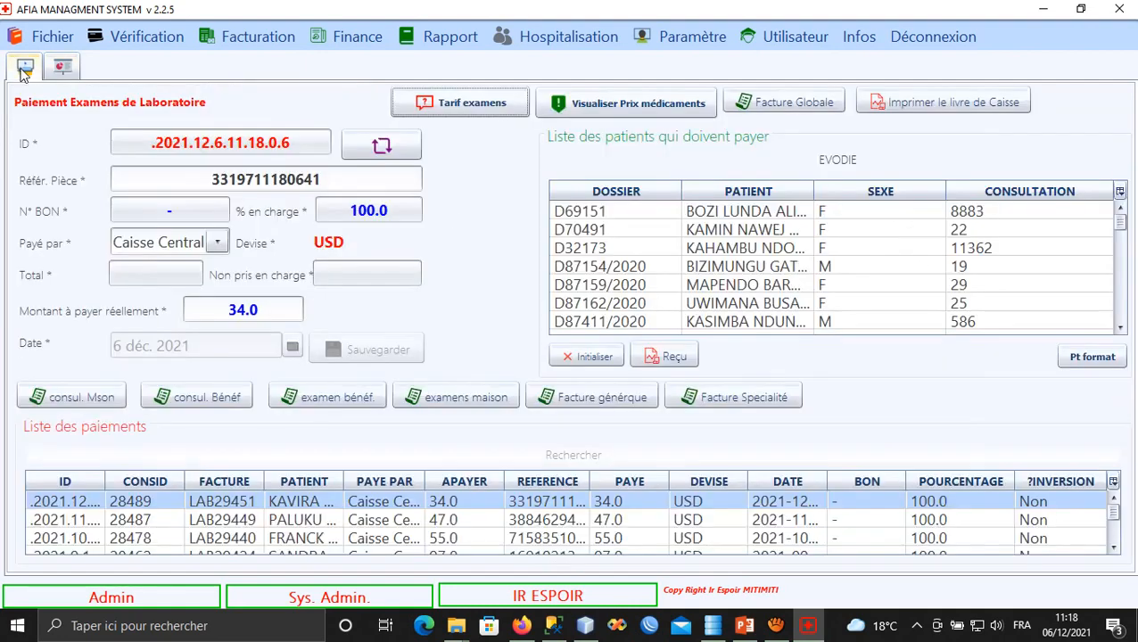
{"action": "left_click", "coordinate": [1073, 357]}
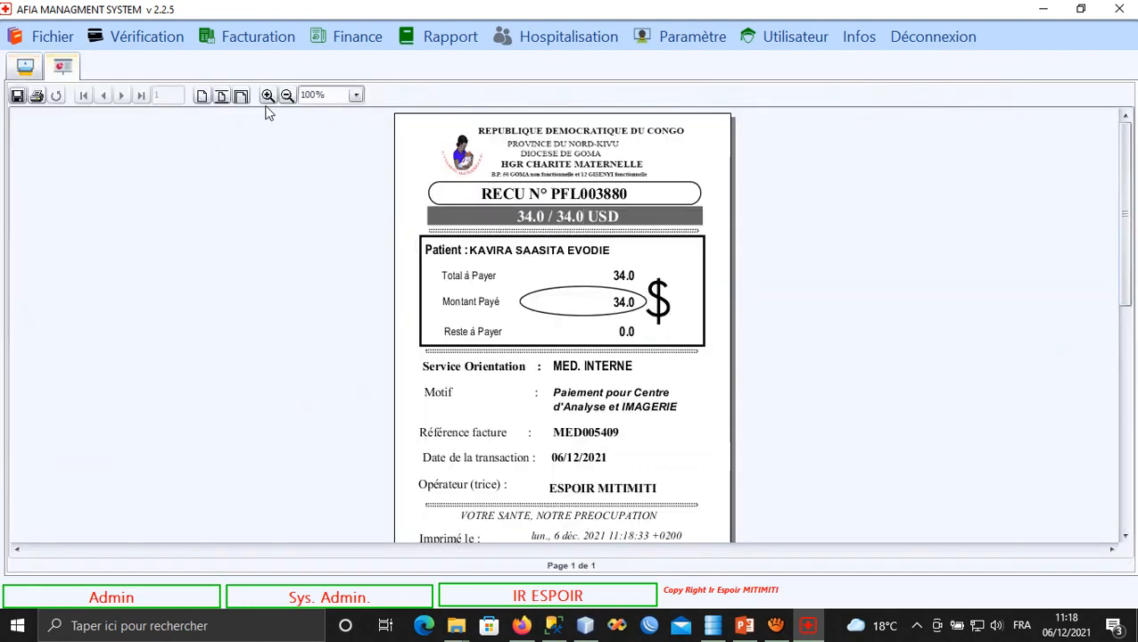
{"action": "left_click", "coordinate": [268, 95]}
{"action": "left_click", "coordinate": [268, 95]}
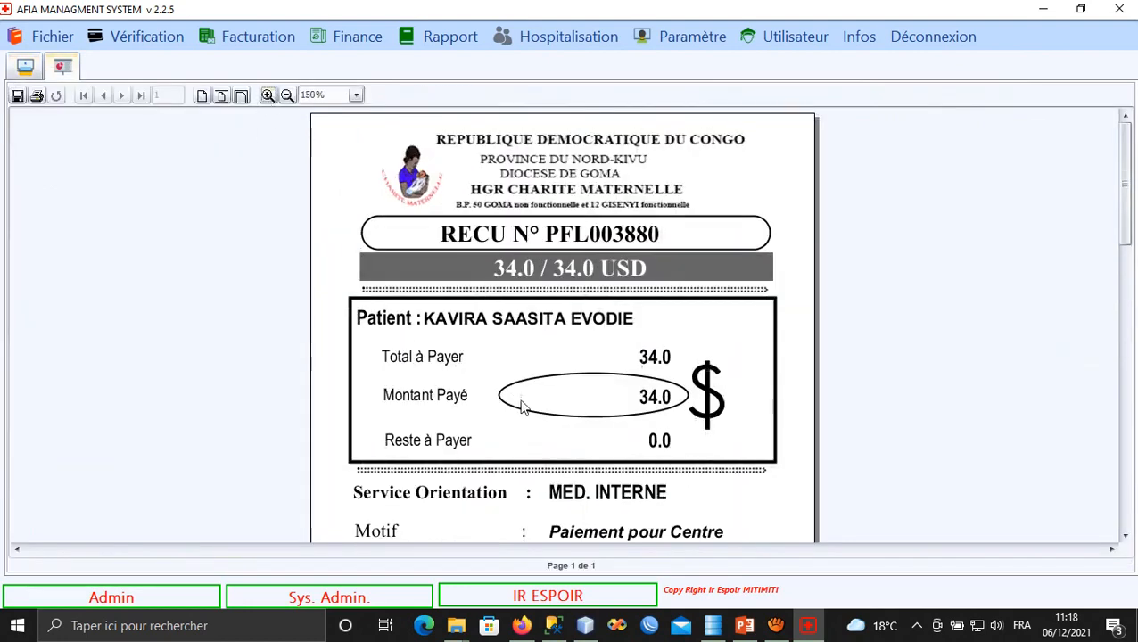
{"action": "scroll", "coordinate": [523, 406], "scroll_direction": "down", "scroll_amount": 4}
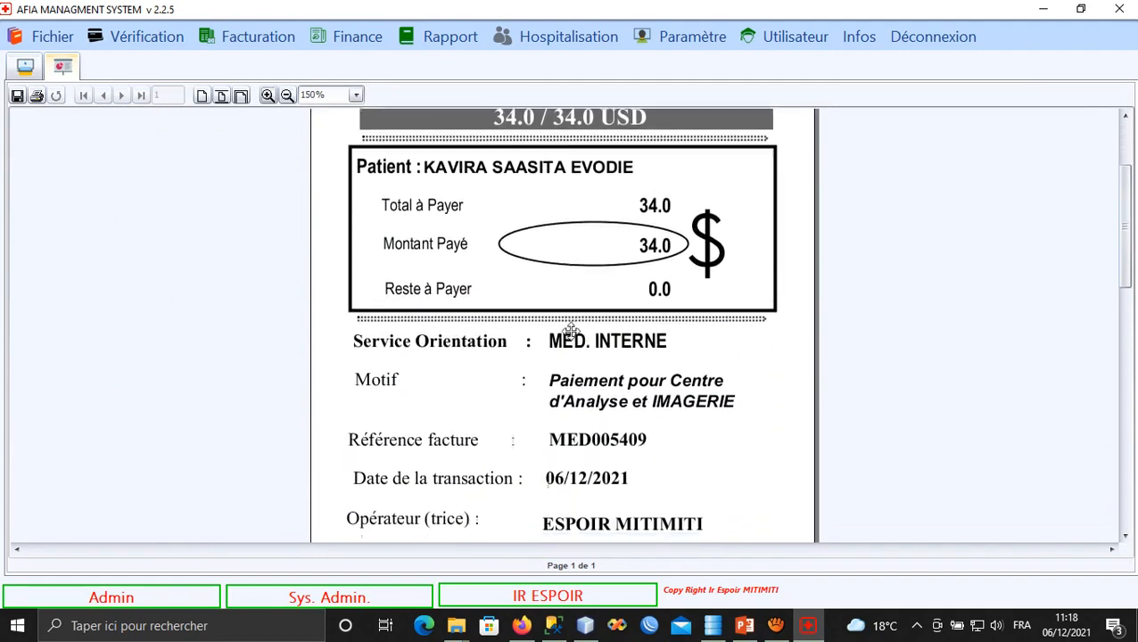
{"action": "scroll", "coordinate": [571, 330], "scroll_direction": "down", "scroll_amount": 5}
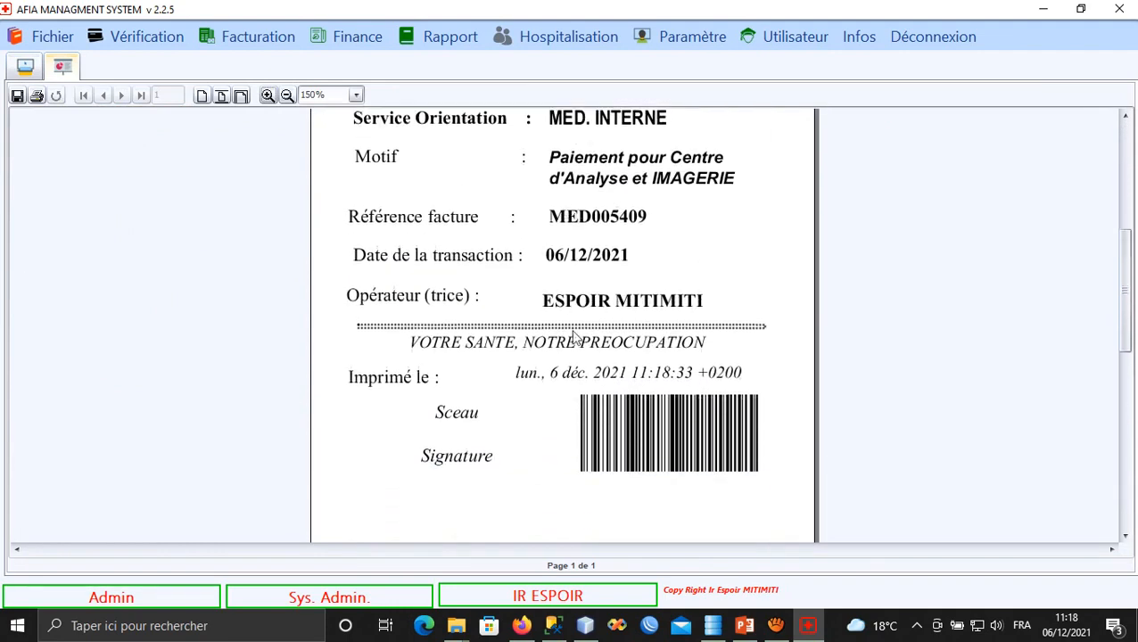
{"action": "scroll", "coordinate": [571, 330], "scroll_direction": "down", "scroll_amount": 1}
{"action": "scroll", "coordinate": [562, 268], "scroll_direction": "up", "scroll_amount": 2}
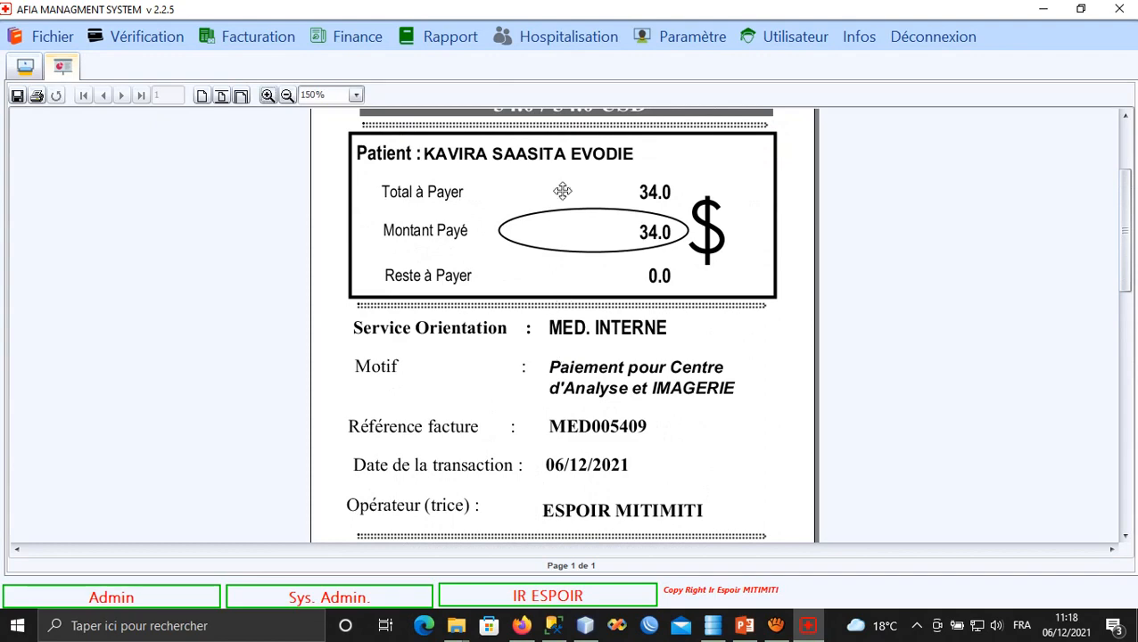
{"action": "left_click_drag", "start_coordinate": [561, 185], "coordinate": [551, 365]}
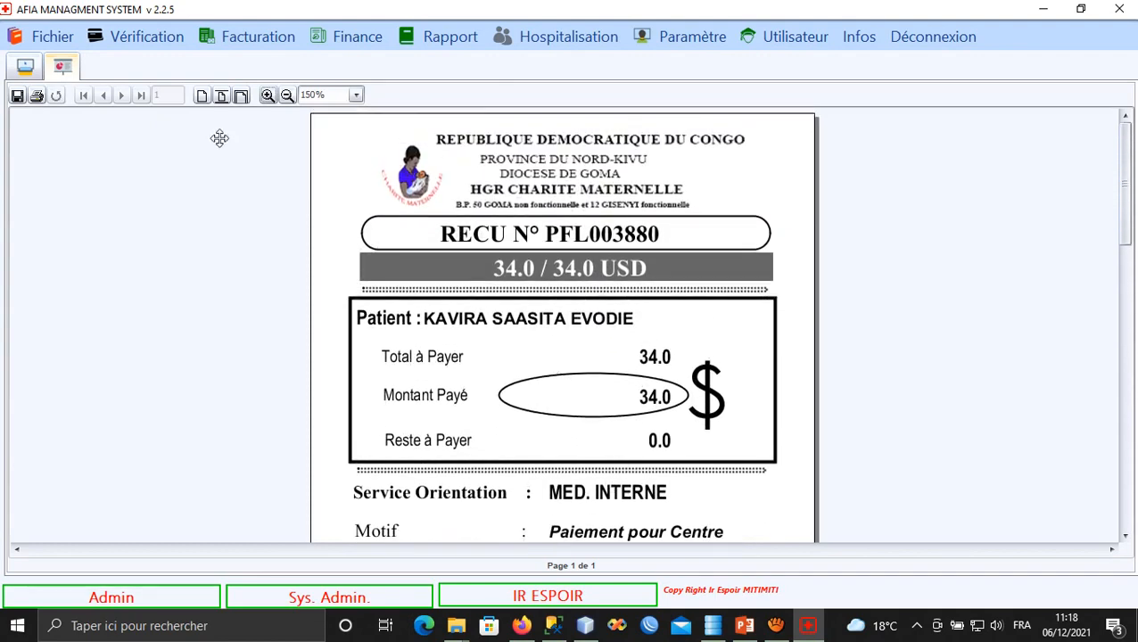
{"action": "left_click", "coordinate": [22, 68]}
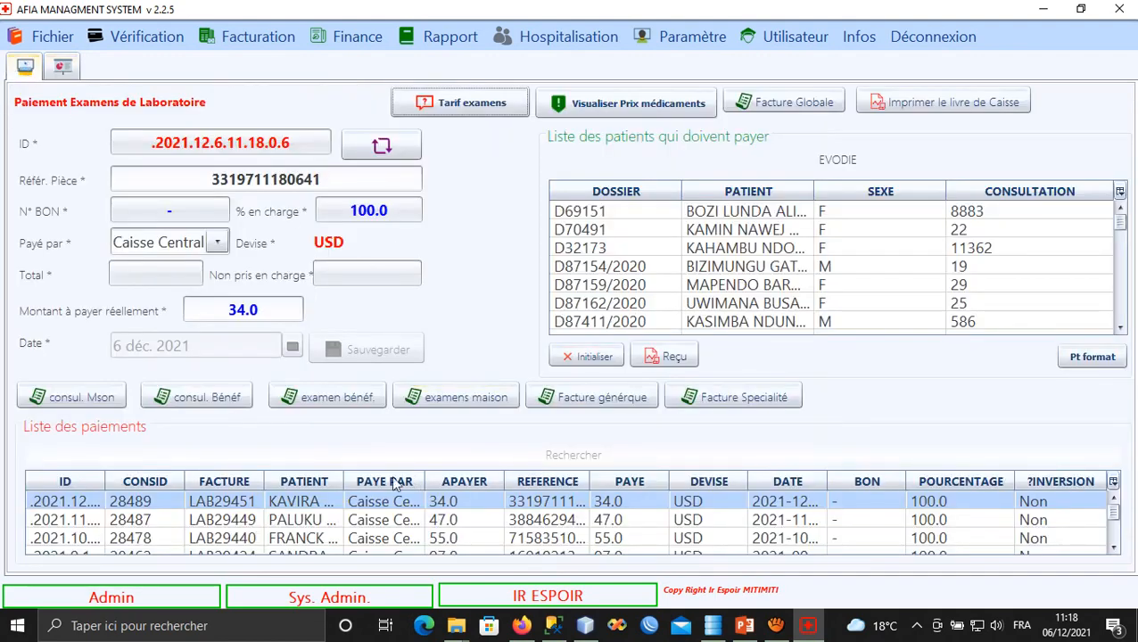
Select the payment record, dismiss the reset reminder, and open Fichier > Laboratoire > Ambulatoire.
{"action": "left_click", "coordinate": [281, 500]}
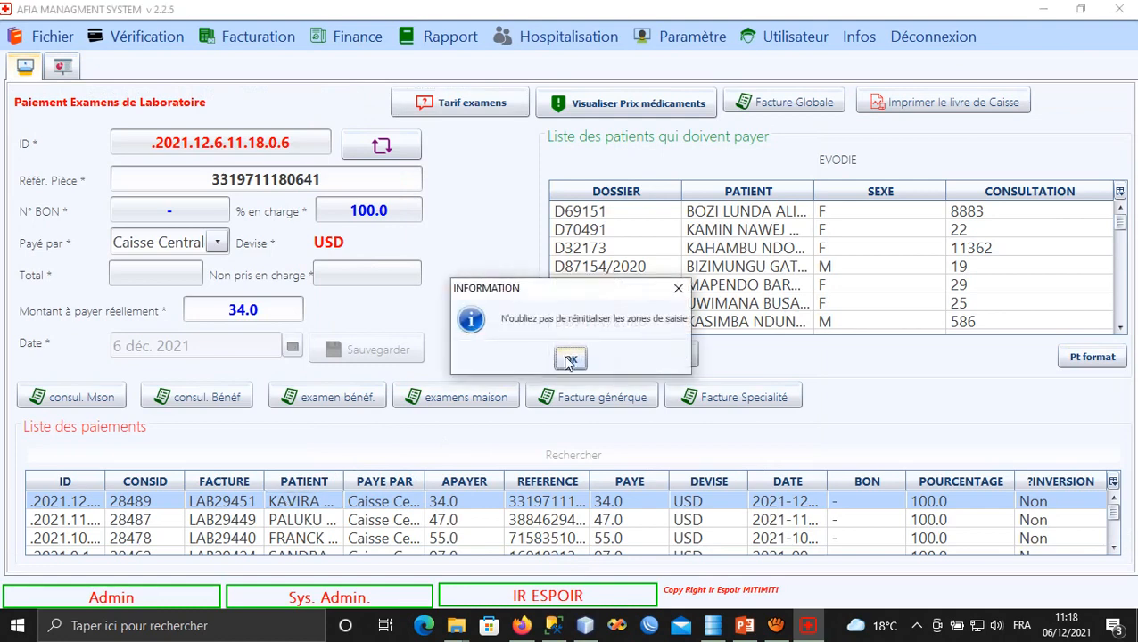
{"action": "left_click", "coordinate": [569, 360]}
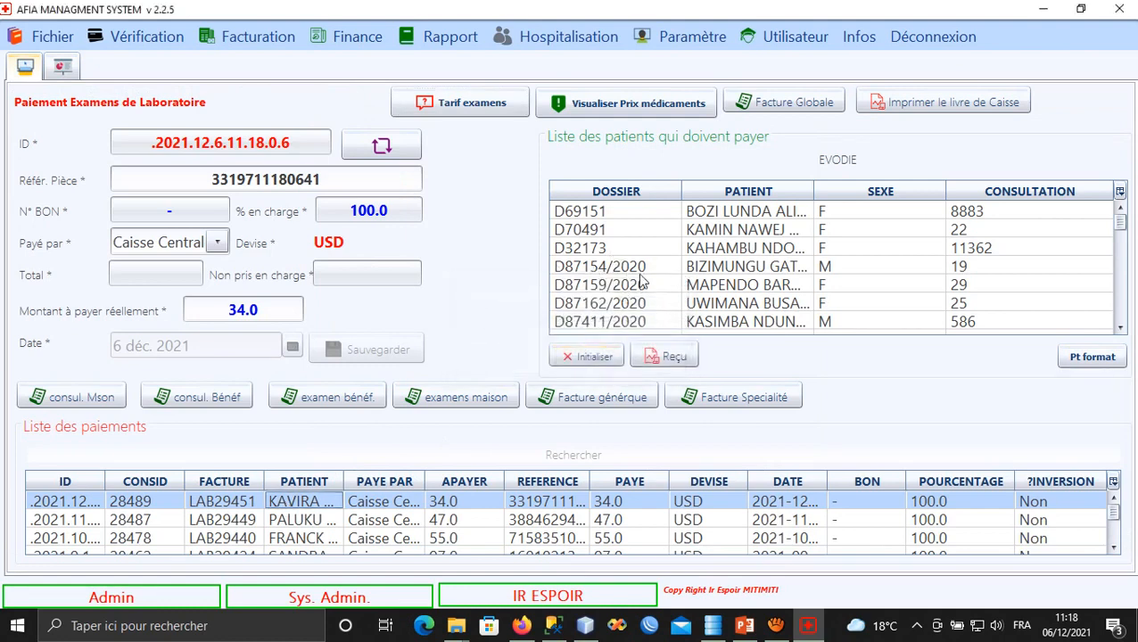
{"action": "left_click", "coordinate": [33, 43]}
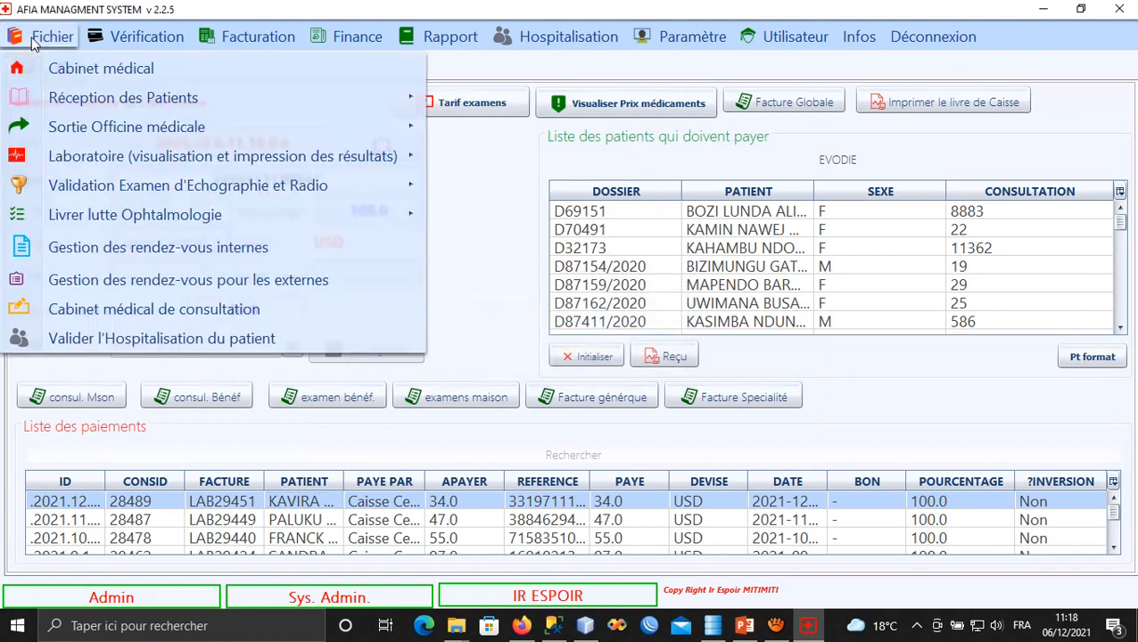
{"action": "mouse_move", "coordinate": [185, 159]}
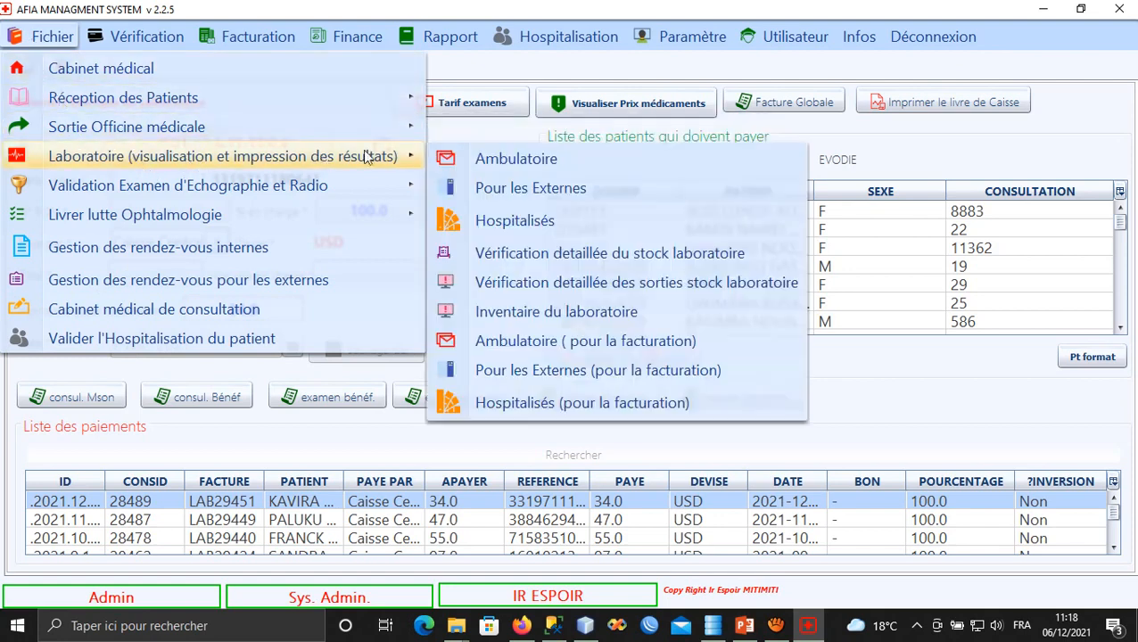
{"action": "left_click", "coordinate": [520, 164]}
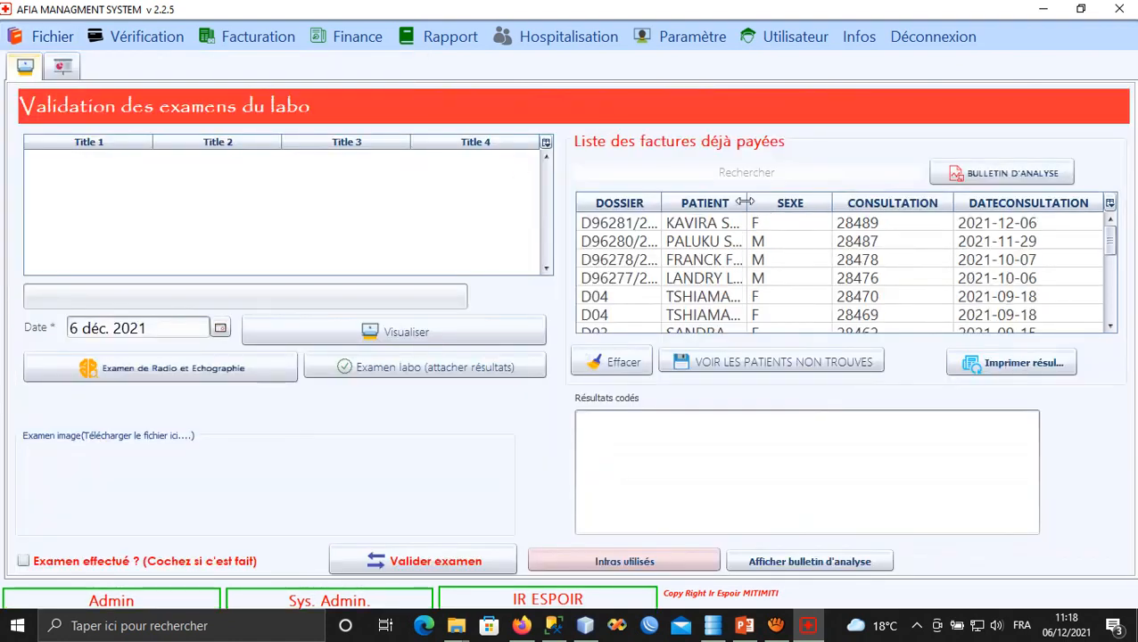
Widen the PATIENT column, choose the patient's paid invoice, and open its exams for results.
{"action": "left_click_drag", "start_coordinate": [747, 202], "coordinate": [835, 201]}
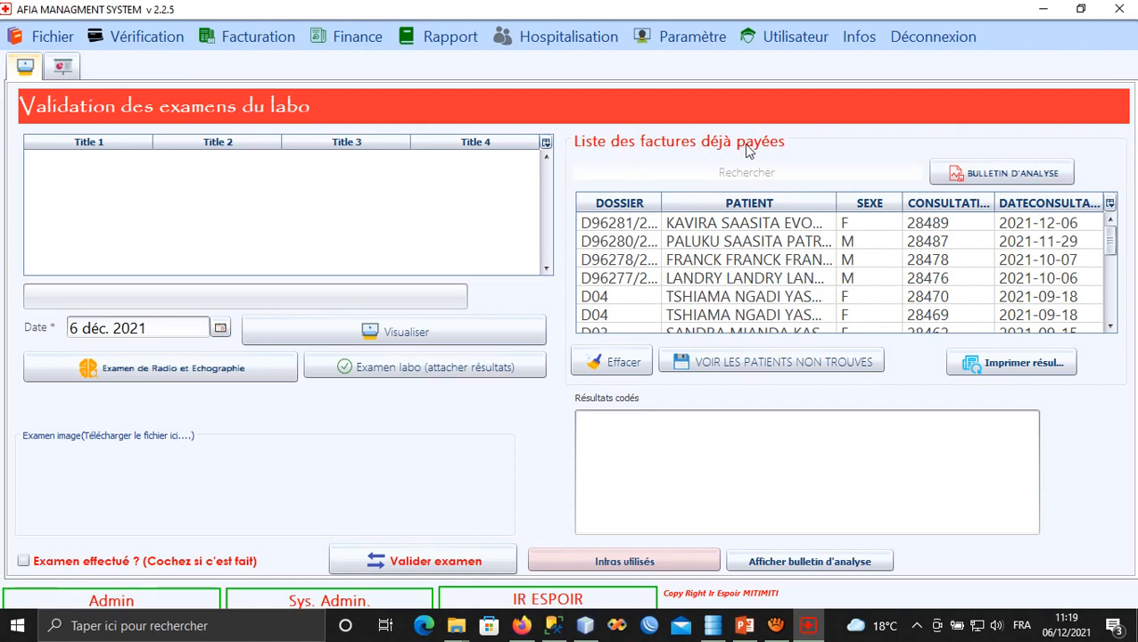
{"action": "left_click", "coordinate": [733, 228]}
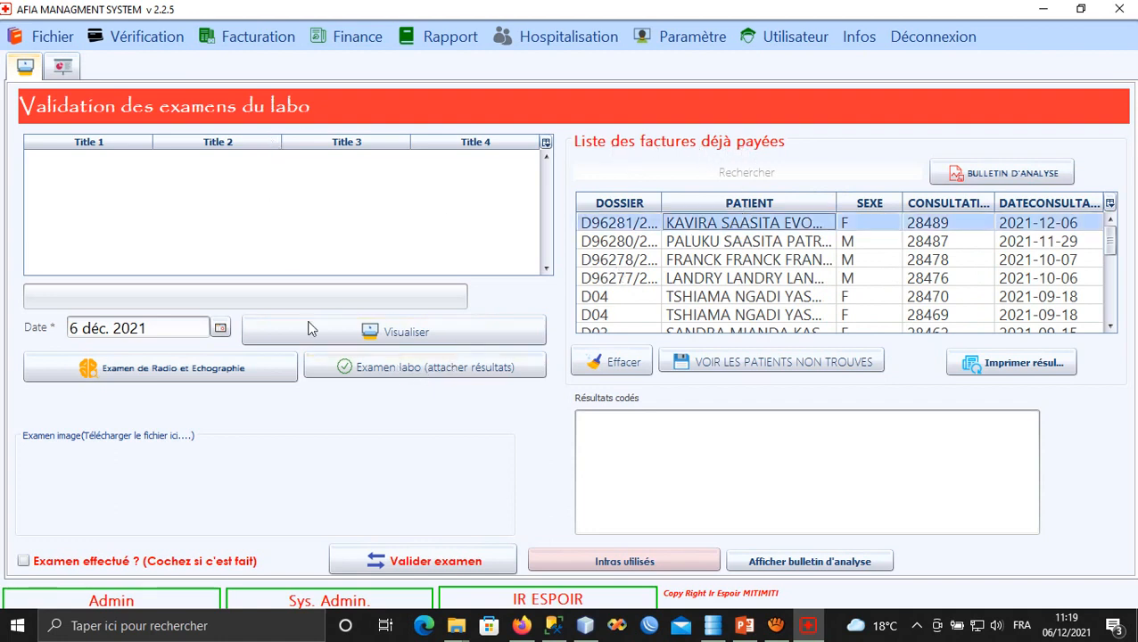
{"action": "left_click", "coordinate": [389, 371]}
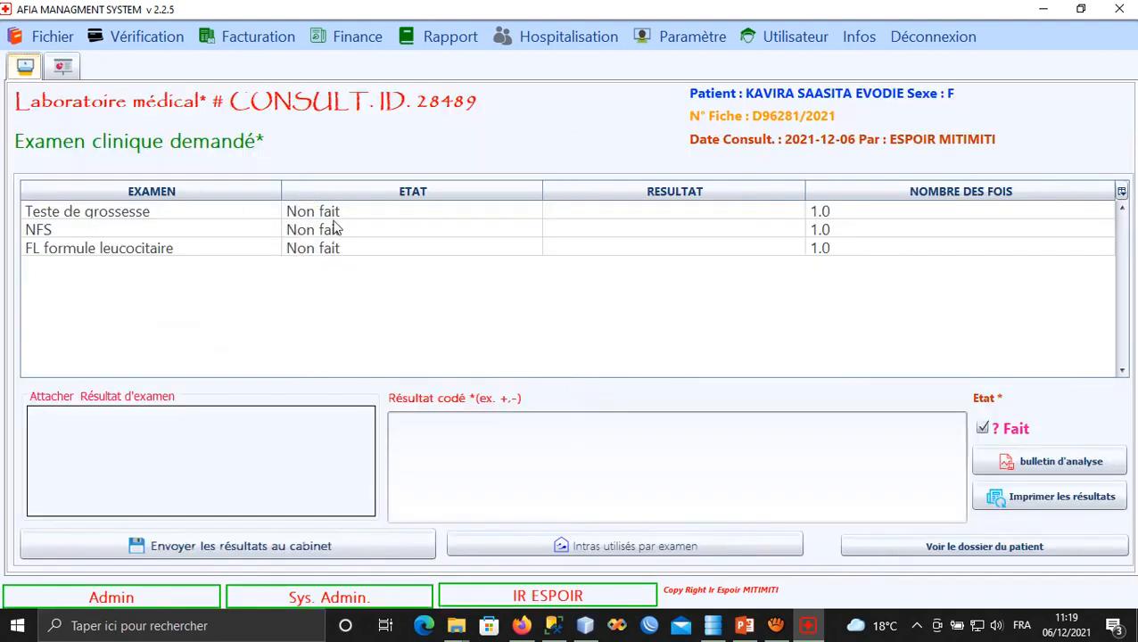
Select the Teste de grossesse exam and enter the coded result POSITIF.
{"action": "left_click", "coordinate": [333, 214]}
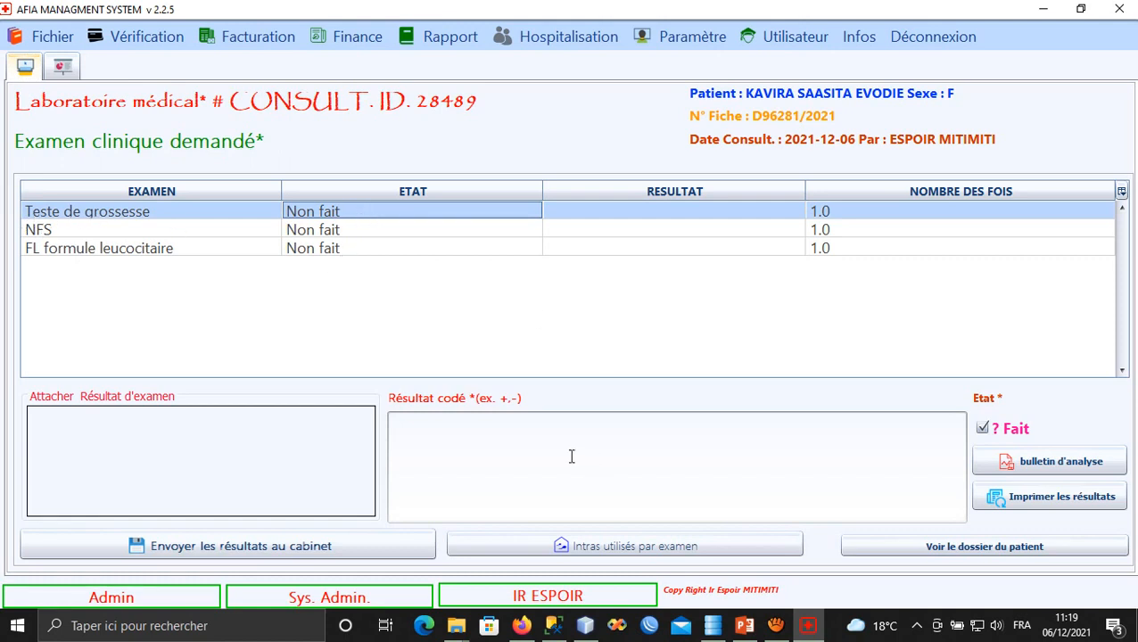
{"action": "left_click", "coordinate": [525, 453]}
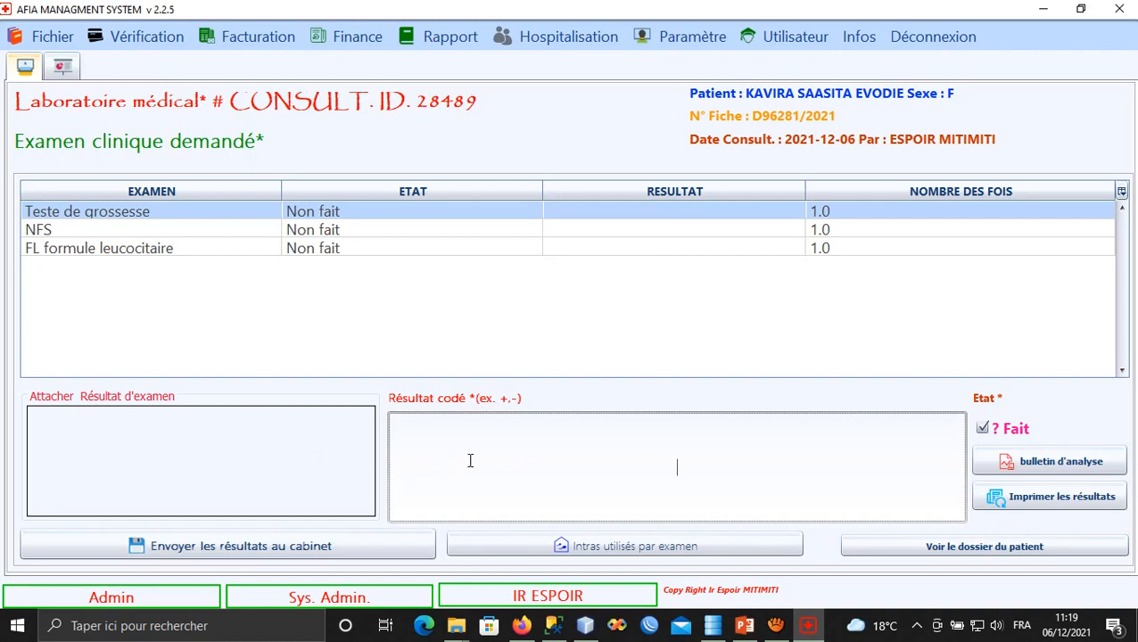
{"action": "type", "text": "POSITIF"}
Log one GOT KIT as the consumable used for the pregnancy test and save.
{"action": "left_click", "coordinate": [624, 548]}
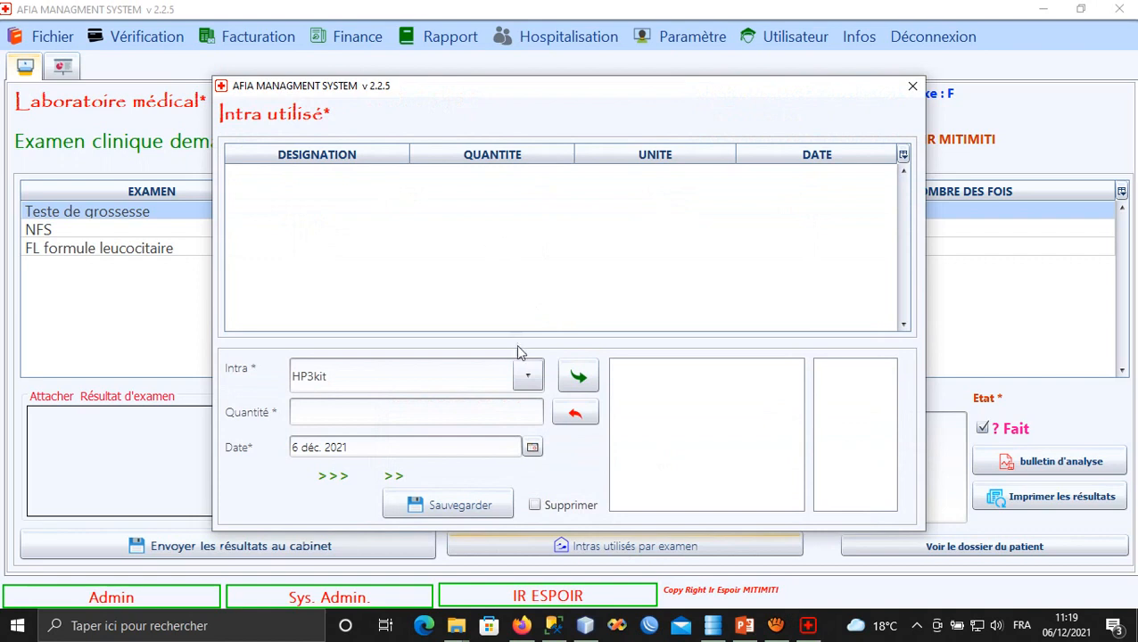
{"action": "left_click", "coordinate": [381, 381]}
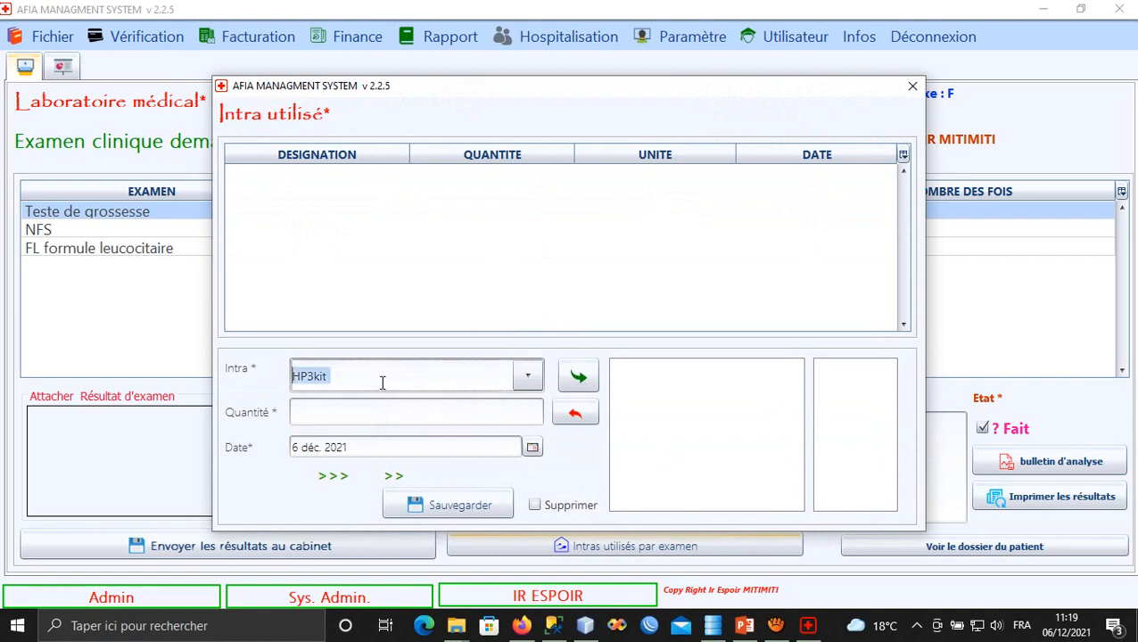
{"action": "left_click", "coordinate": [382, 381]}
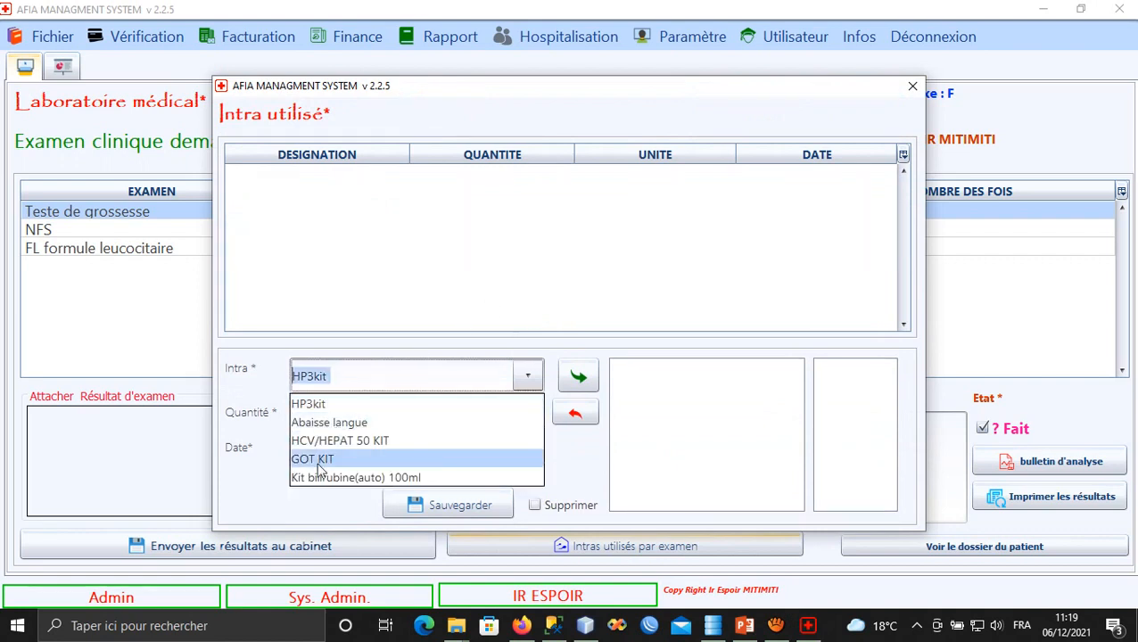
{"action": "left_click", "coordinate": [328, 462]}
{"action": "left_click", "coordinate": [369, 411]}
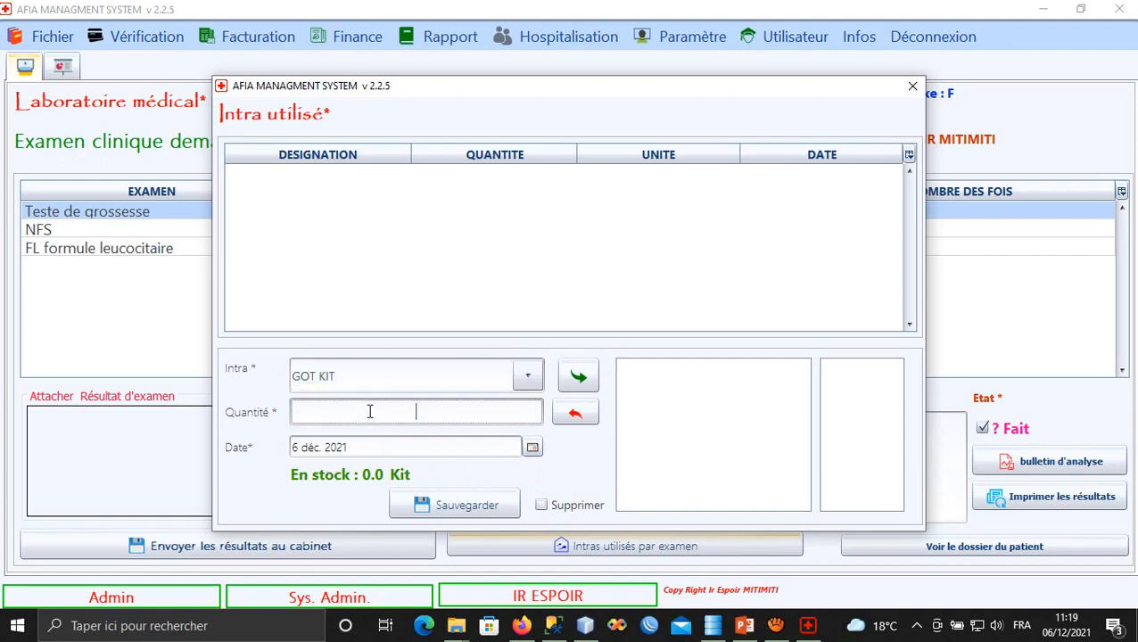
{"action": "left_click", "coordinate": [584, 373]}
{"action": "left_click", "coordinate": [450, 505]}
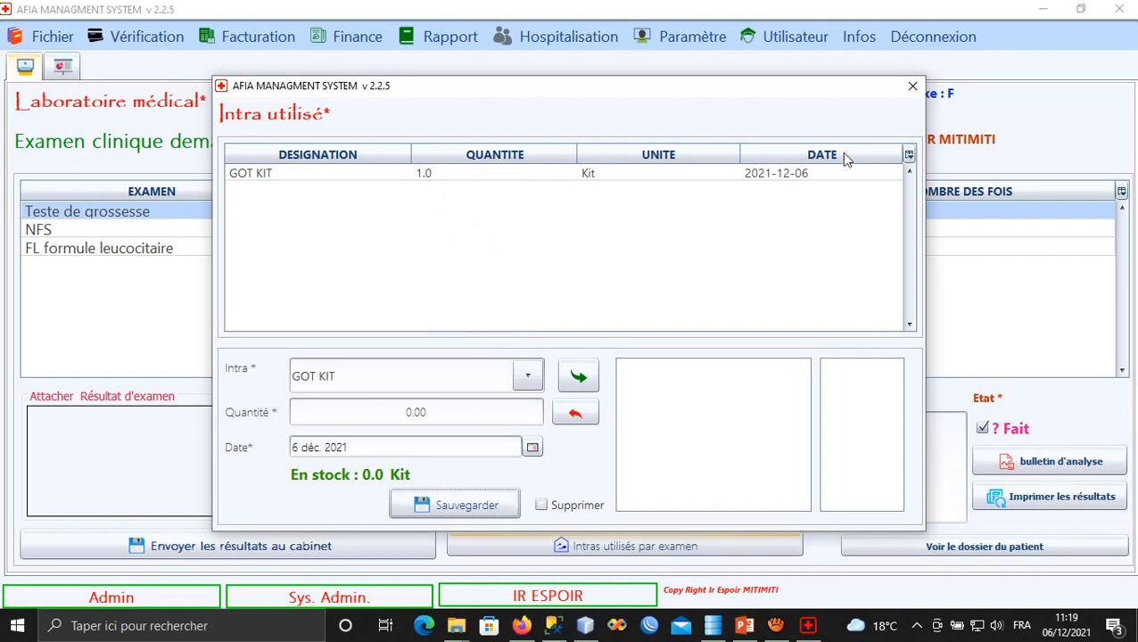
{"action": "left_click", "coordinate": [913, 87]}
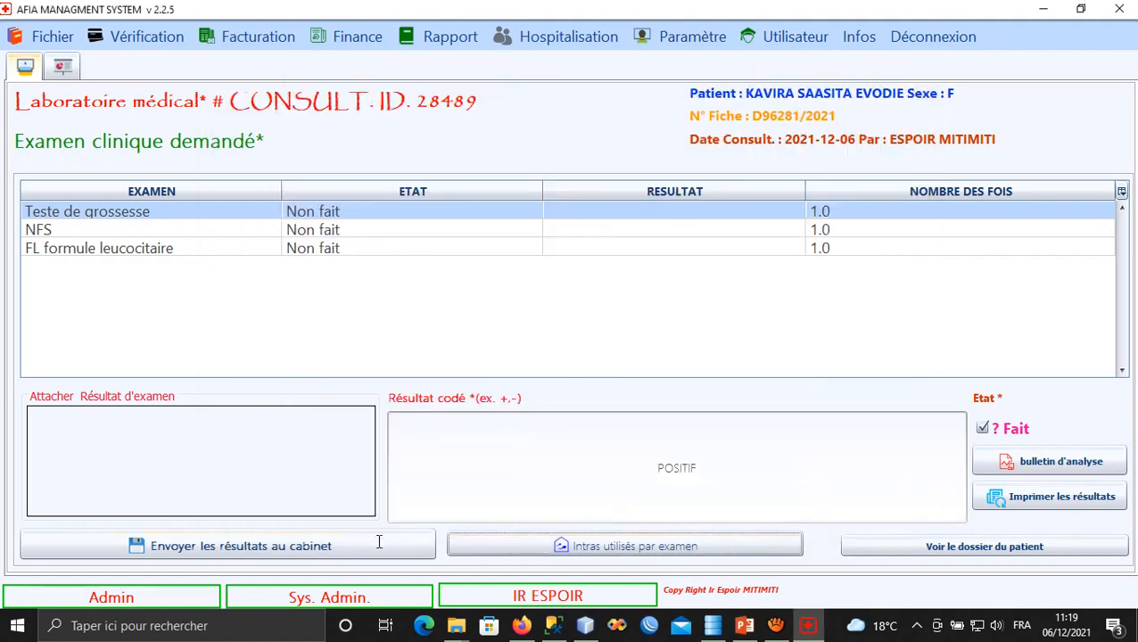
Attach a result image and send the pregnancy test result to the cabinet.
{"action": "left_click", "coordinate": [264, 462]}
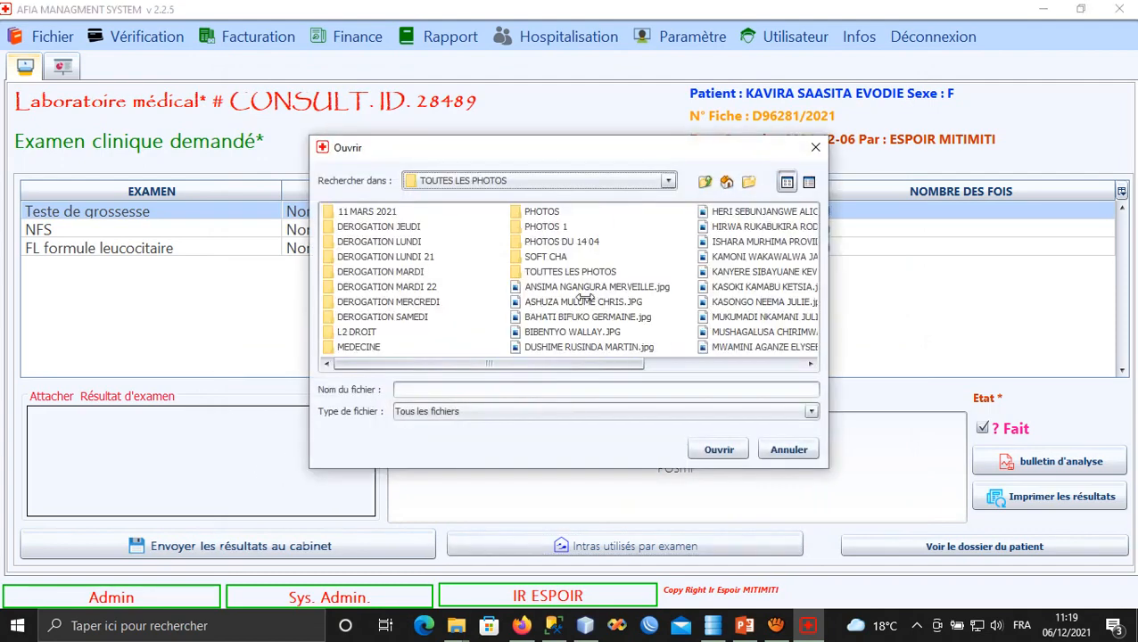
{"action": "left_click", "coordinate": [563, 303]}
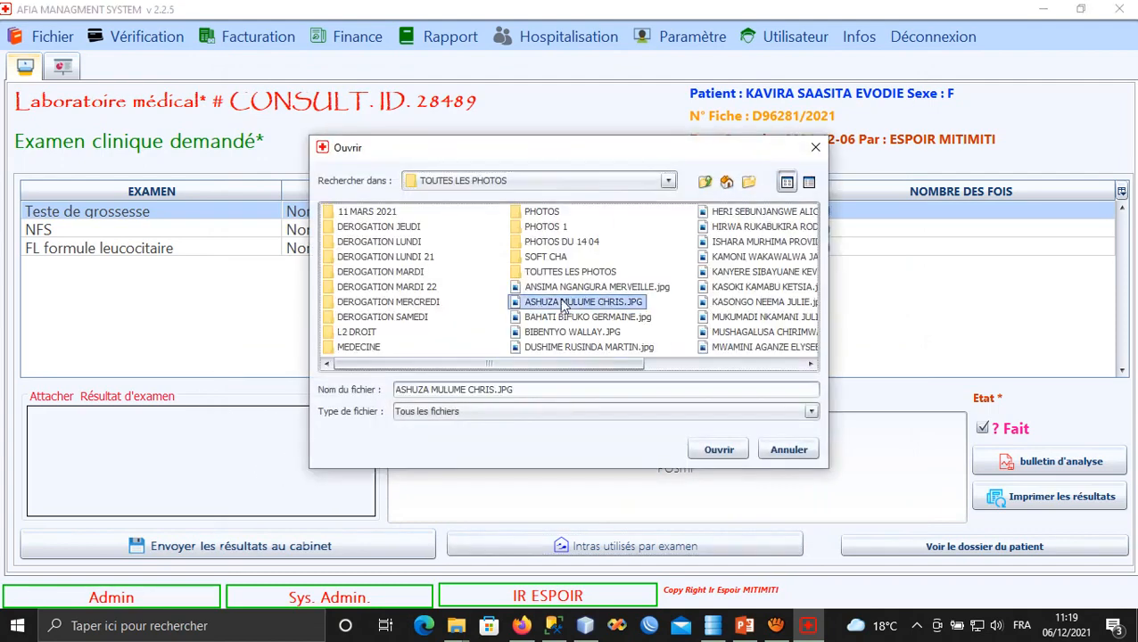
{"action": "left_click", "coordinate": [716, 450]}
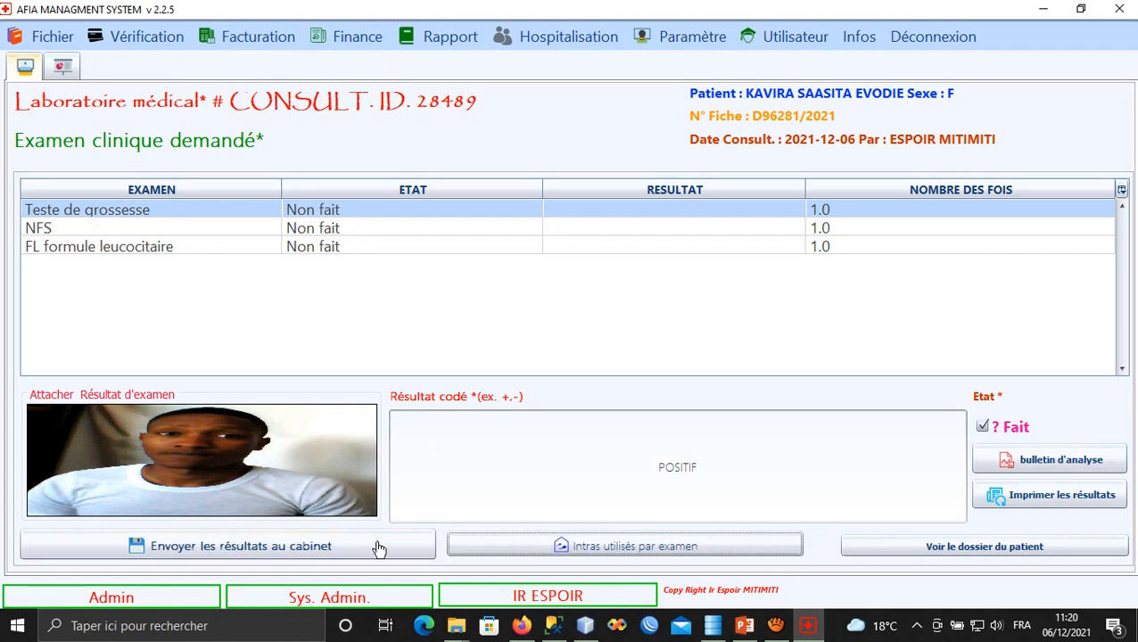
{"action": "left_click", "coordinate": [336, 549]}
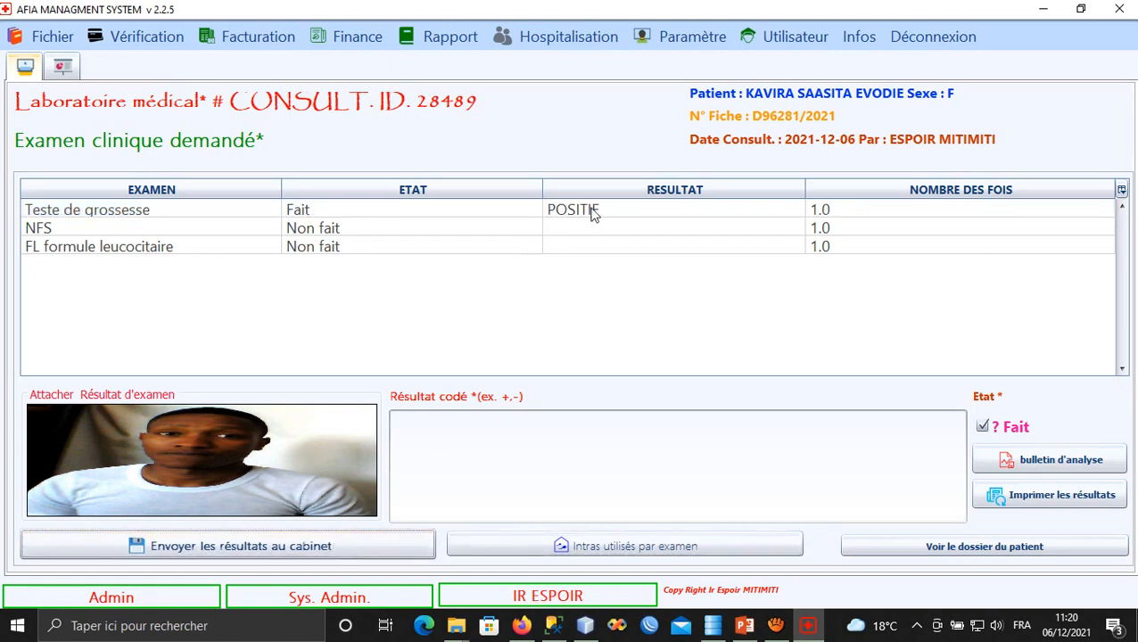
Select the NFS exam and enter the coded result 6776DL/L.
{"action": "left_click", "coordinate": [306, 212]}
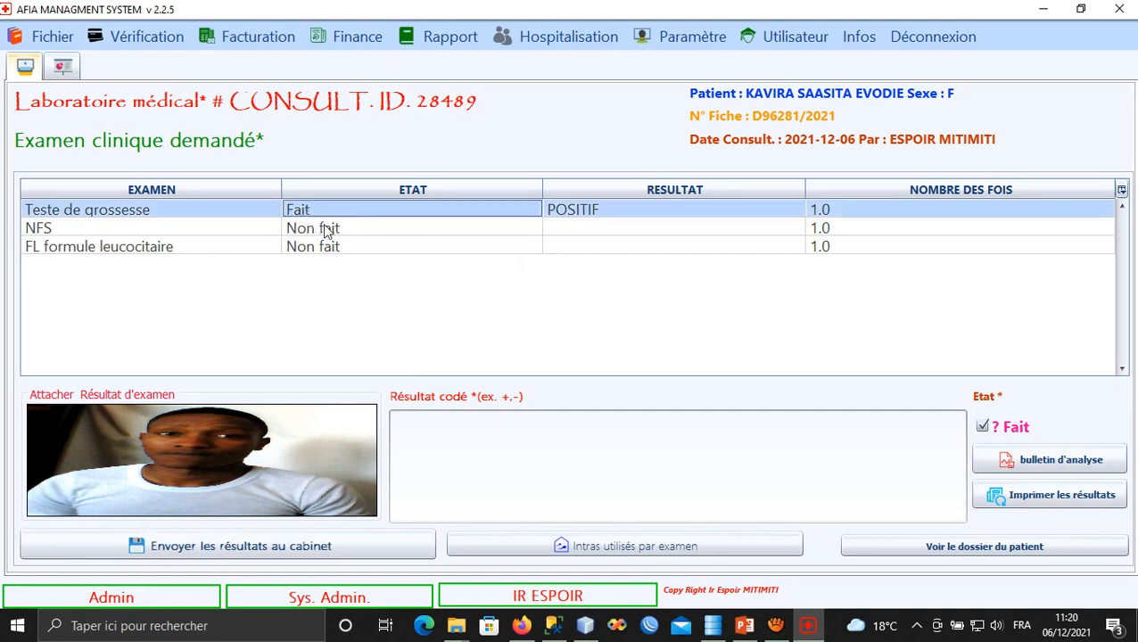
{"action": "left_click", "coordinate": [372, 233]}
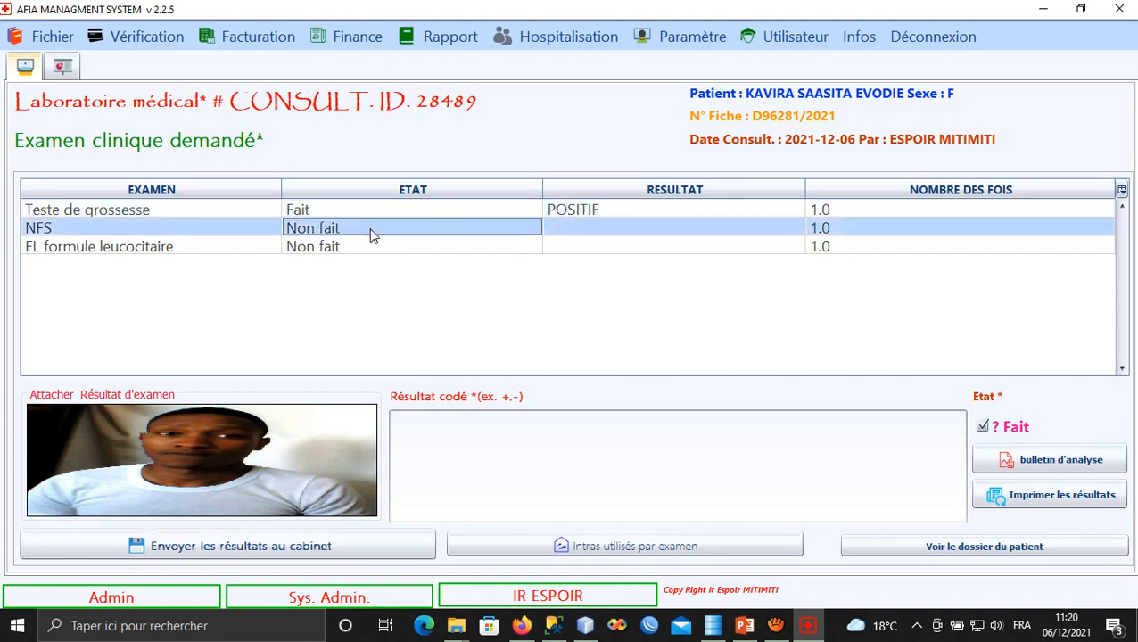
{"action": "left_click", "coordinate": [572, 461]}
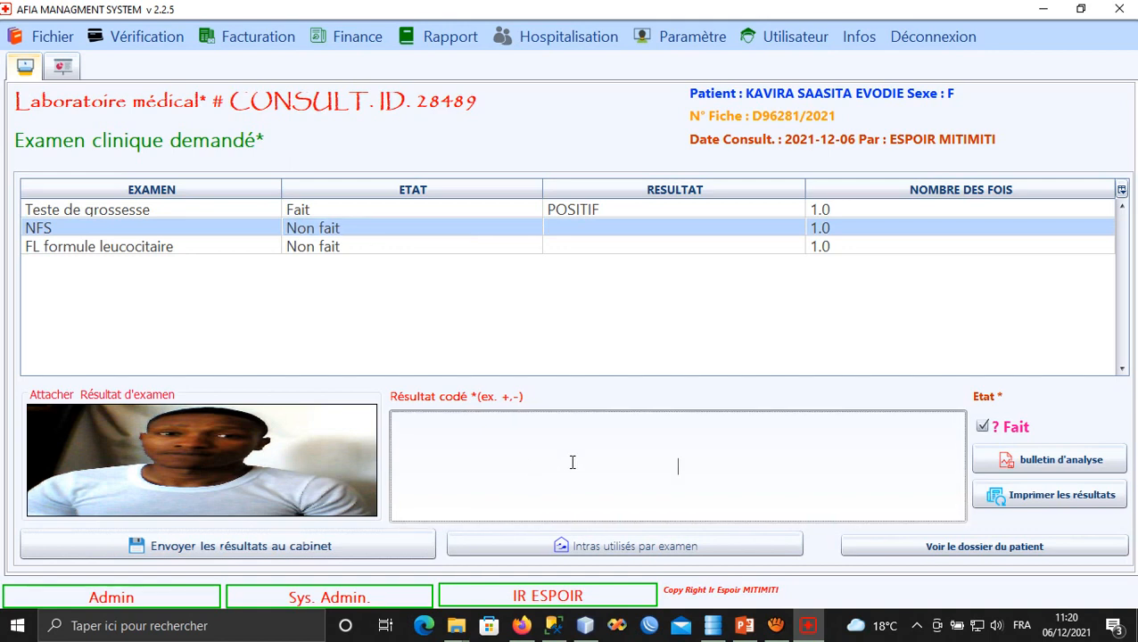
{"action": "type", "text": "6776DL/L"}
Log 4 Abaisse langue as consumables used for the NFS exam and save.
{"action": "left_click", "coordinate": [614, 546]}
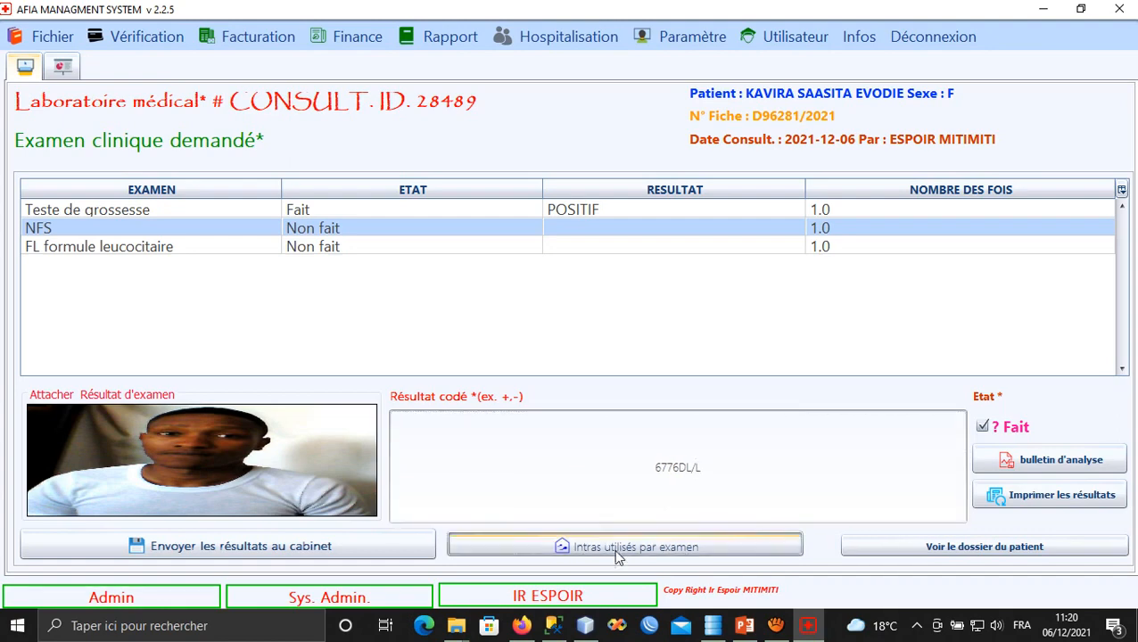
{"action": "left_click", "coordinate": [528, 375]}
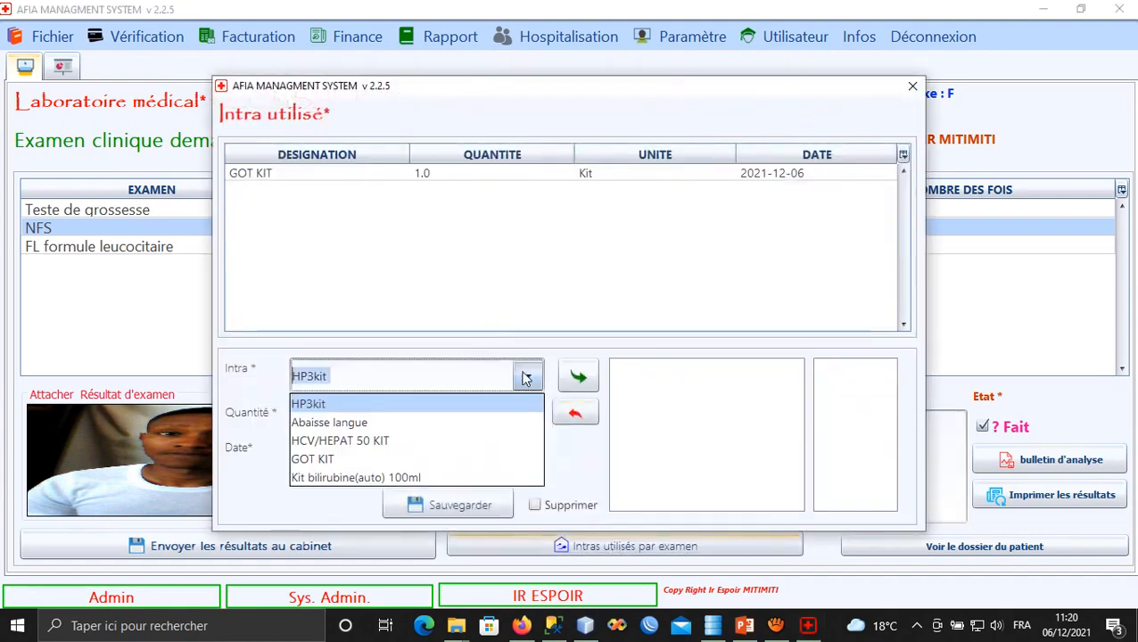
{"action": "left_click", "coordinate": [379, 422]}
{"action": "left_click", "coordinate": [385, 411]}
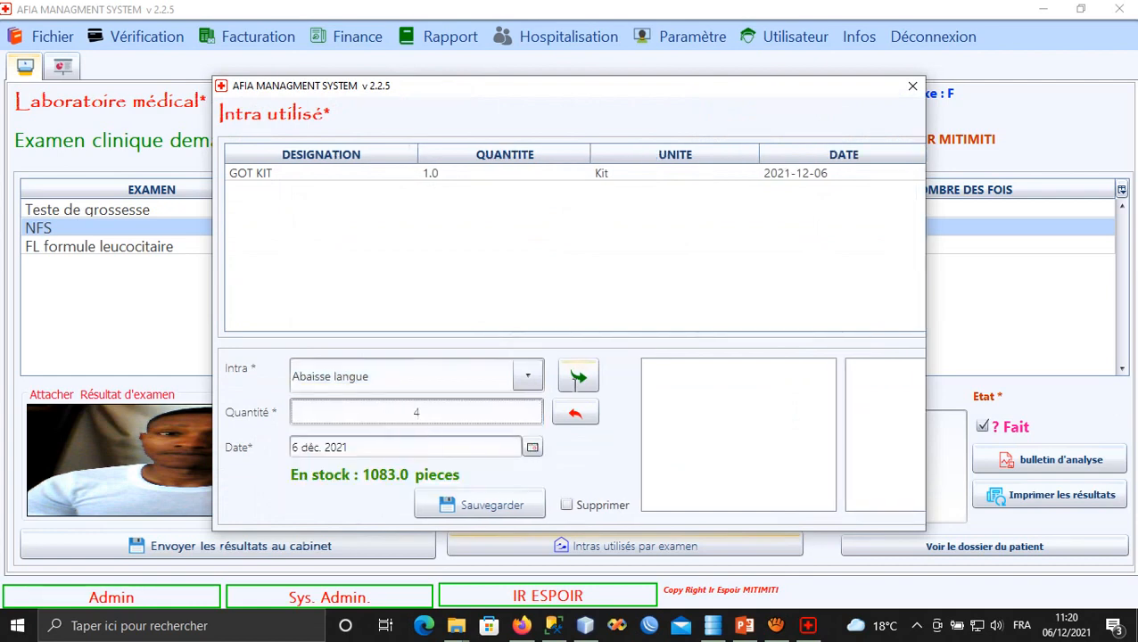
{"action": "left_click", "coordinate": [578, 377]}
{"action": "left_click", "coordinate": [464, 507]}
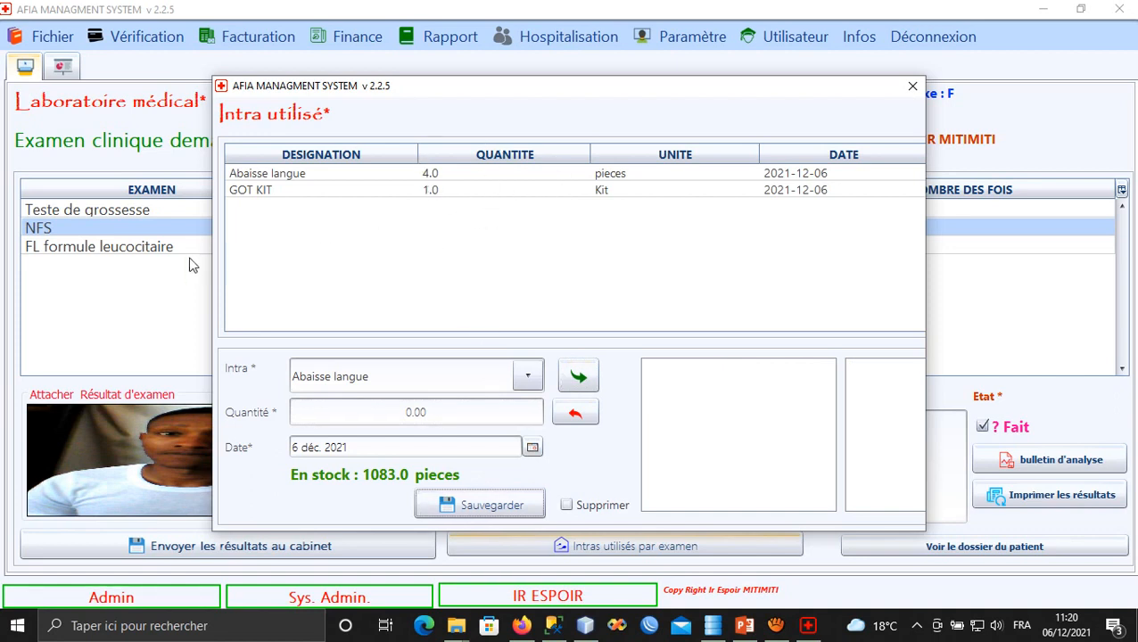
{"action": "left_click", "coordinate": [912, 87]}
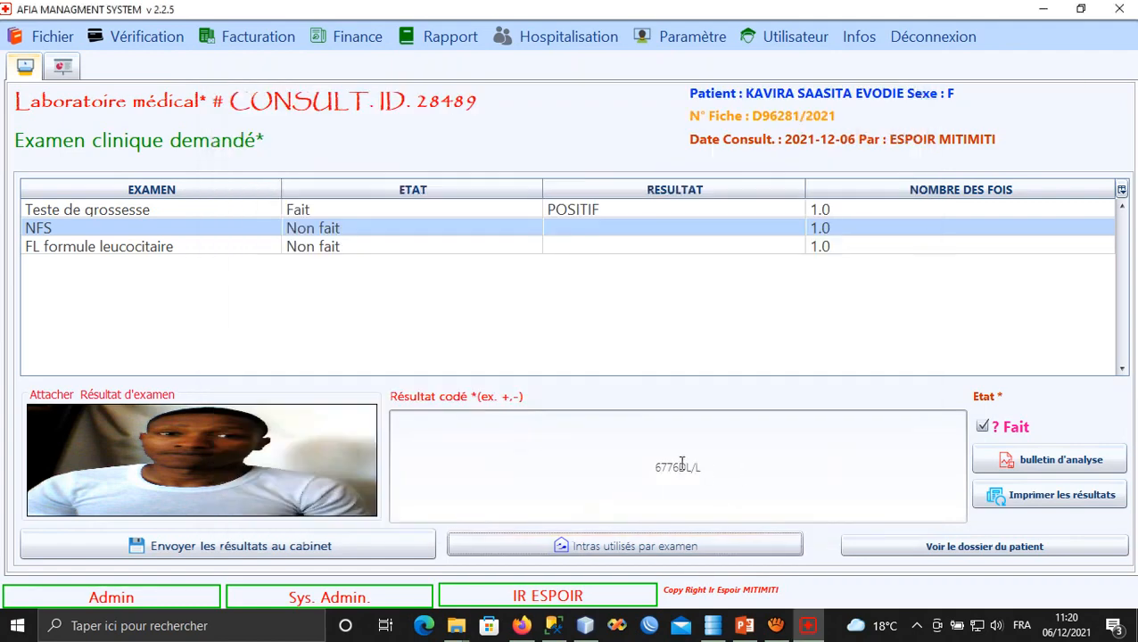
Attach a result photo and send the NFS result to the cabinet.
{"action": "left_click", "coordinate": [263, 435]}
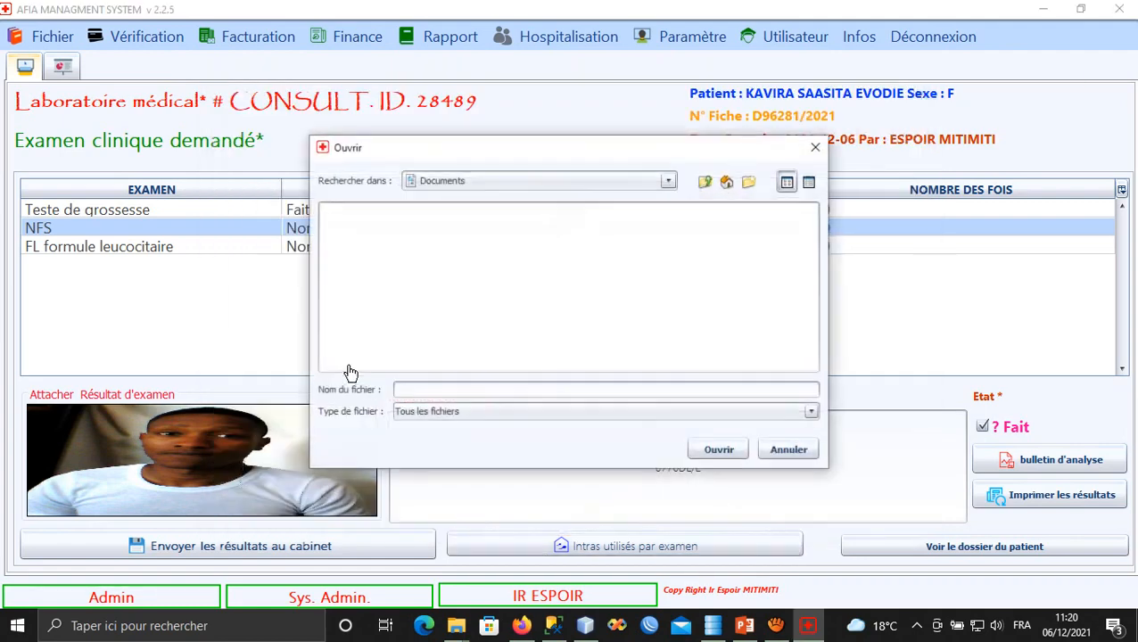
{"action": "left_click", "coordinate": [744, 302]}
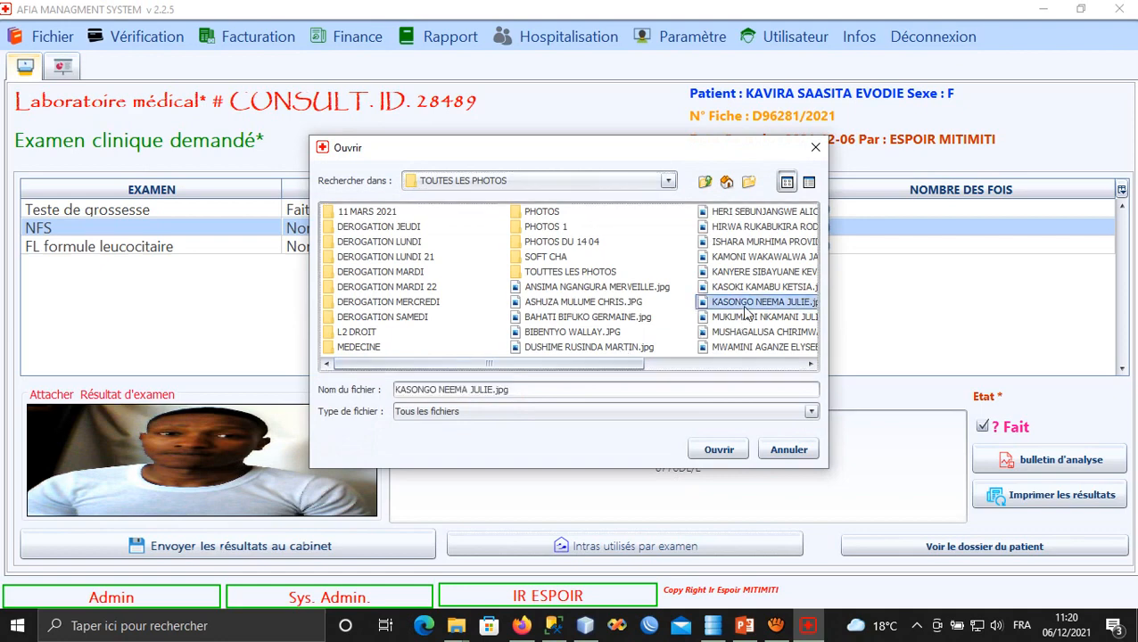
{"action": "left_click", "coordinate": [705, 447]}
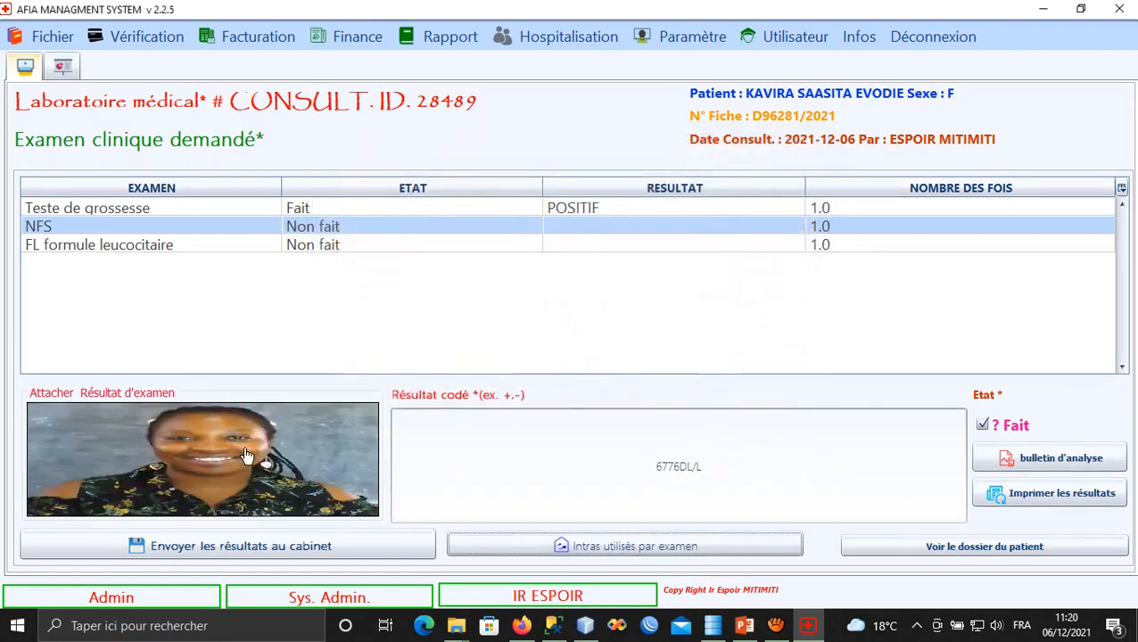
{"action": "left_click", "coordinate": [325, 550]}
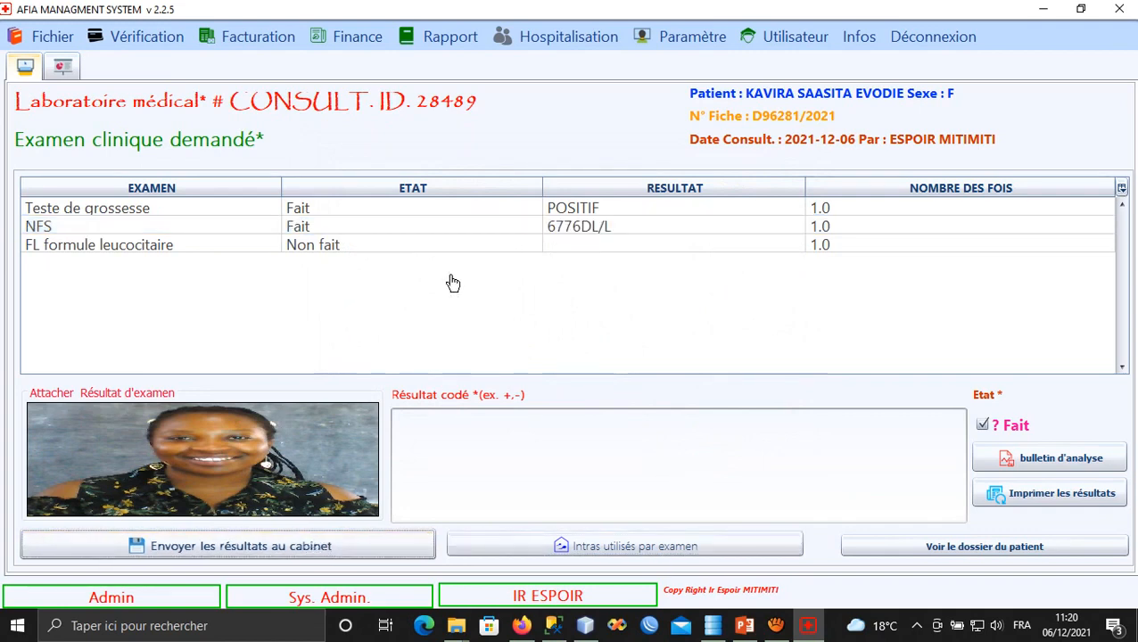
Select the FL formule leucocitaire exam and enter the coded result OK.
{"action": "left_click", "coordinate": [387, 246]}
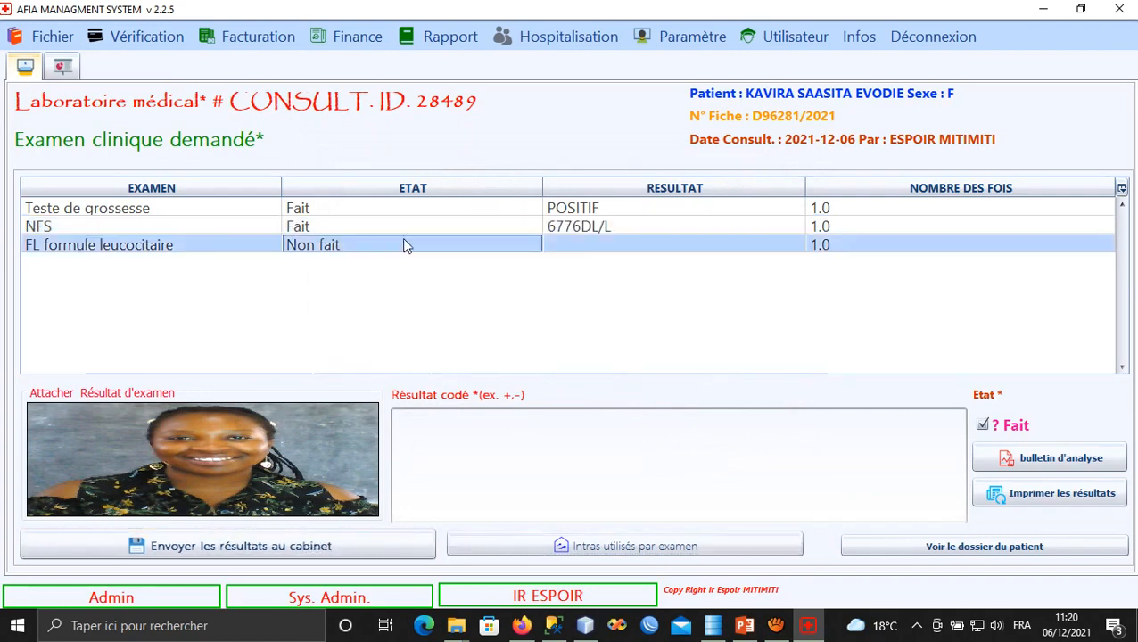
{"action": "left_click", "coordinate": [571, 458]}
{"action": "type", "text": "OK"}
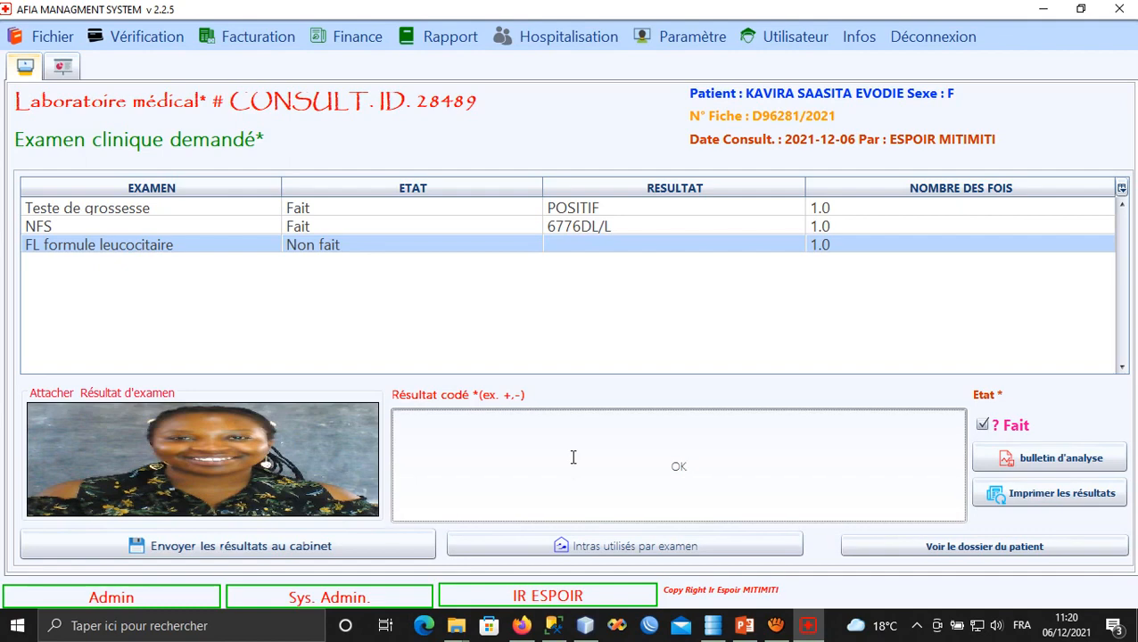
Log 4 HCV/HEPAT 50 KIT as consumables used for the FL exam and save.
{"action": "left_click", "coordinate": [660, 544]}
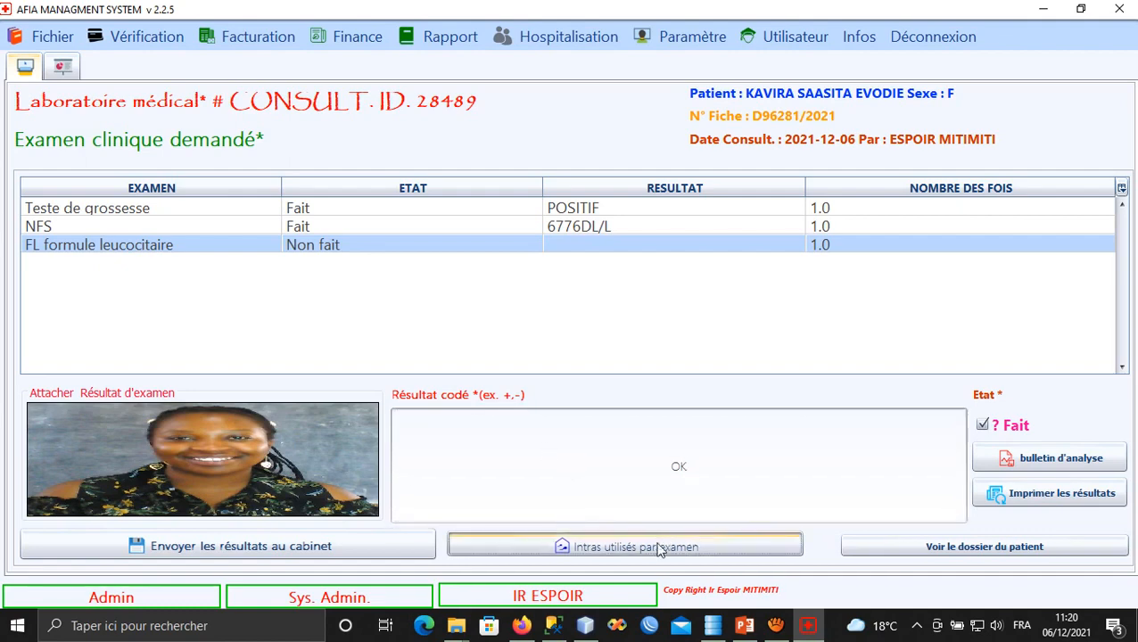
{"action": "left_click", "coordinate": [527, 376]}
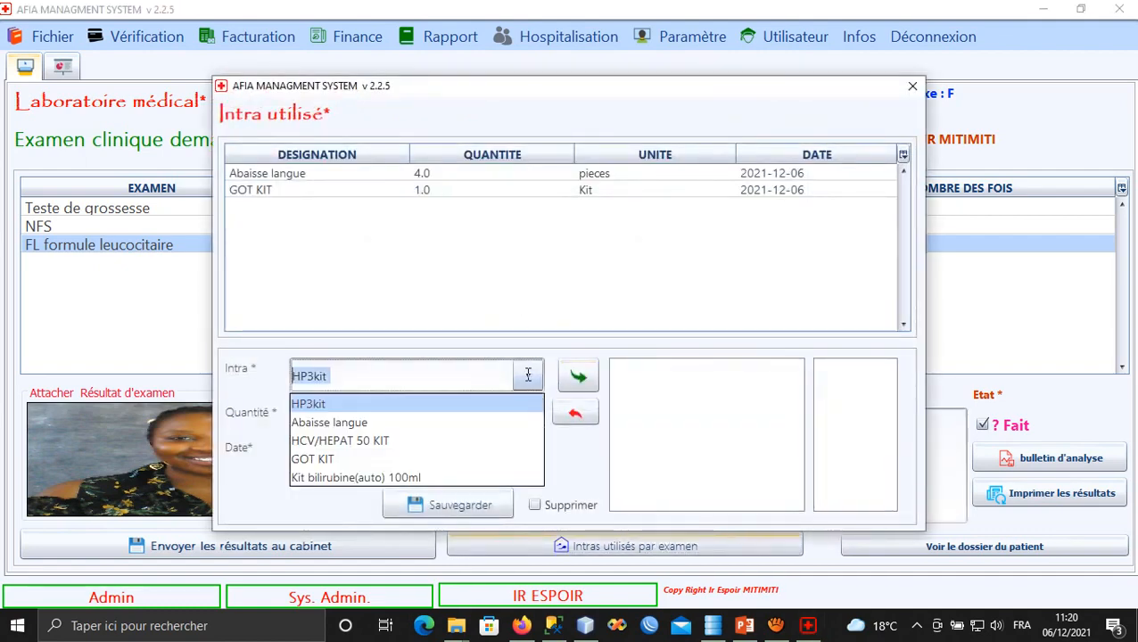
{"action": "left_click", "coordinate": [365, 439]}
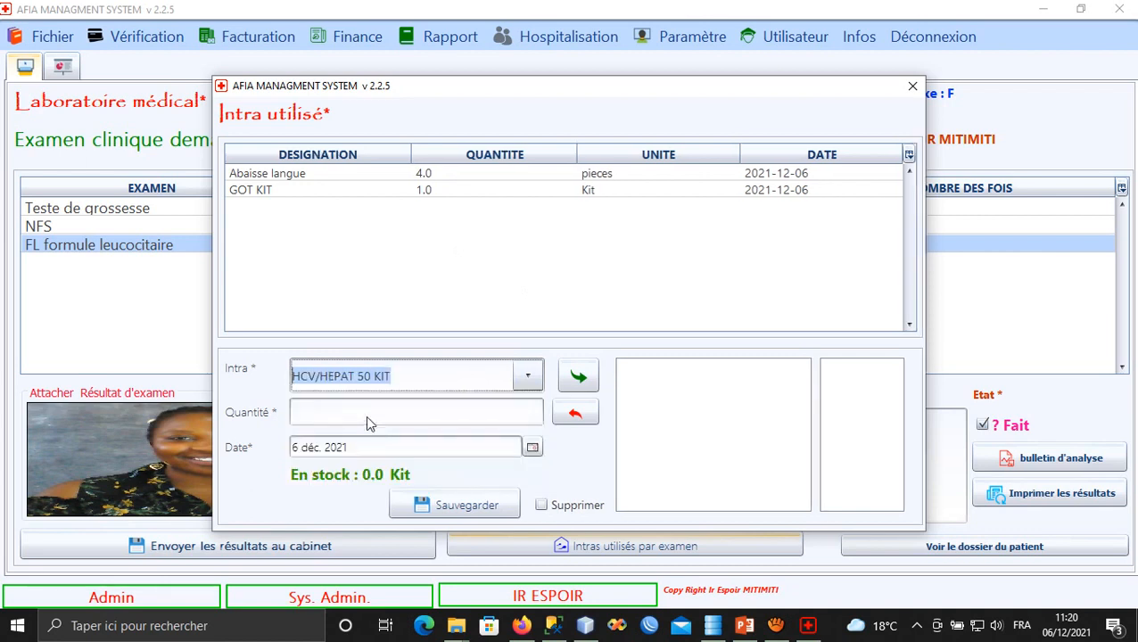
{"action": "left_click", "coordinate": [367, 414]}
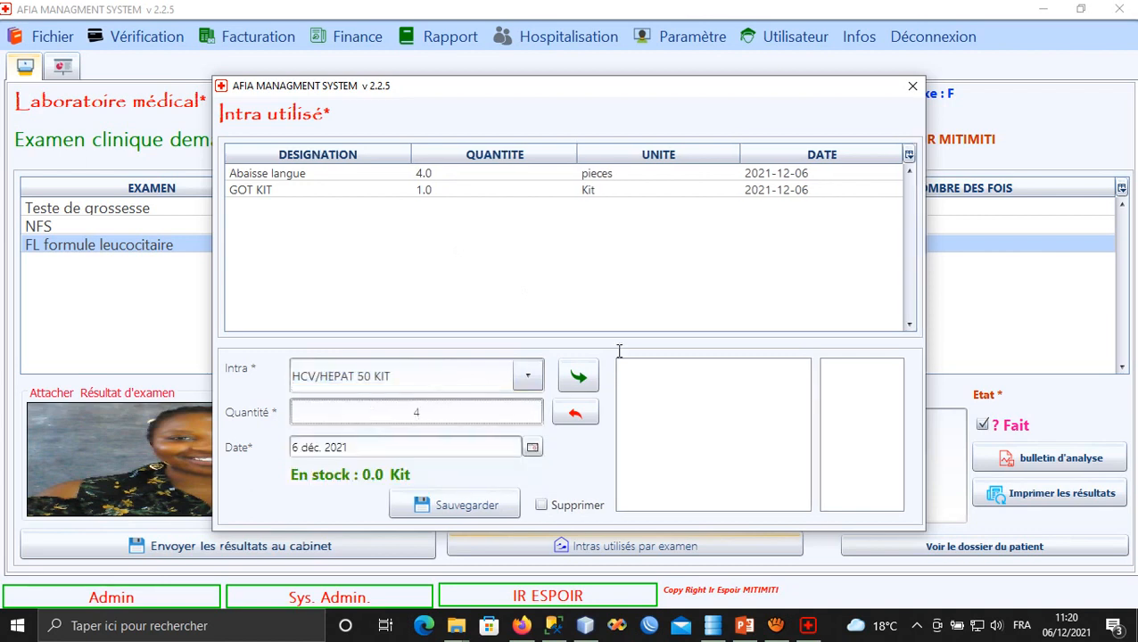
{"action": "left_click", "coordinate": [580, 376]}
{"action": "left_click", "coordinate": [459, 504]}
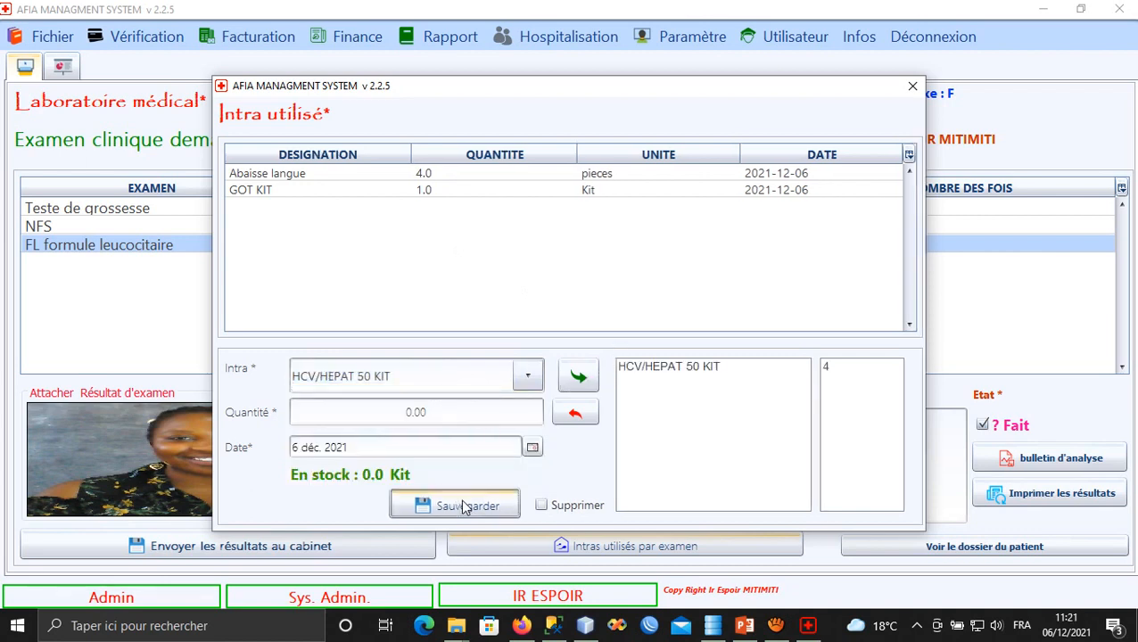
{"action": "left_click", "coordinate": [911, 86]}
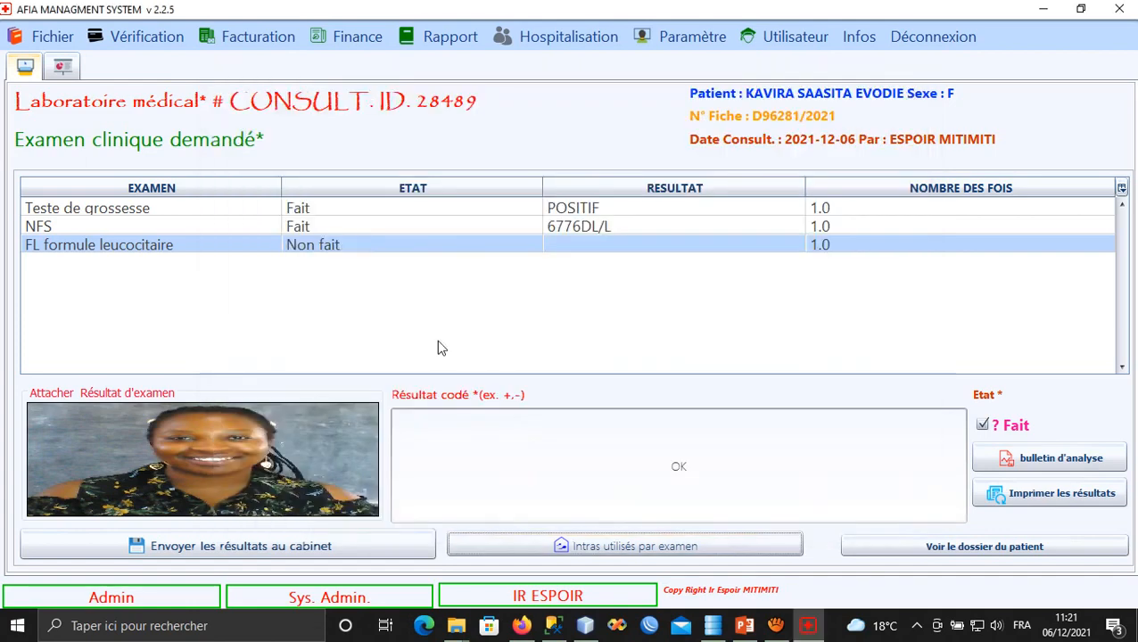
Attach a result photo and send the FL result to the cabinet.
{"action": "left_click", "coordinate": [307, 460]}
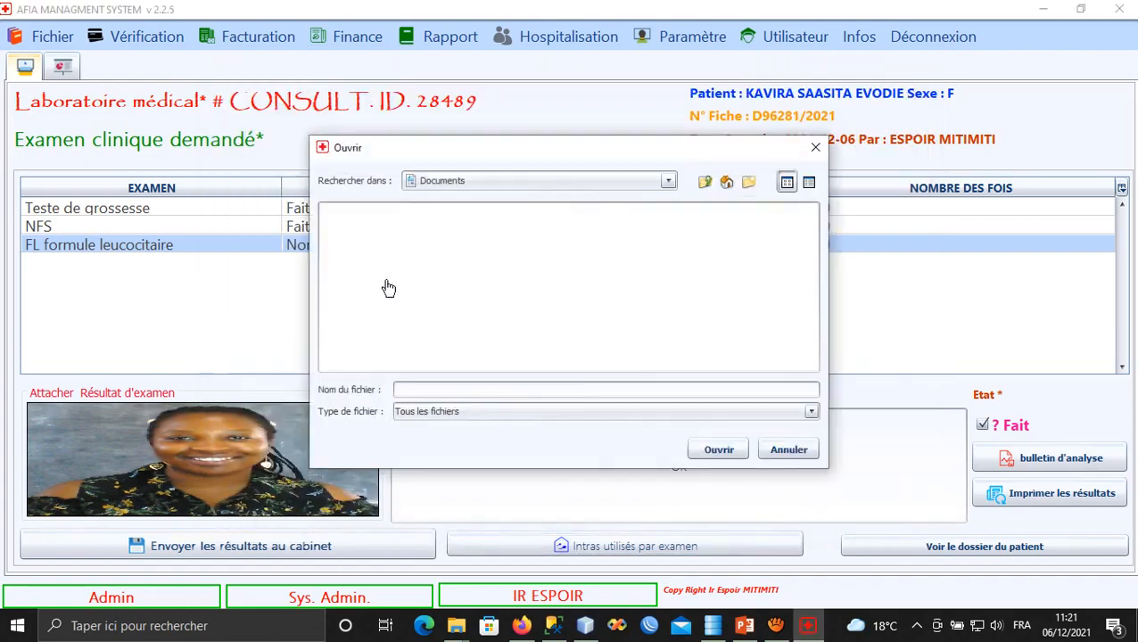
{"action": "left_click", "coordinate": [741, 228]}
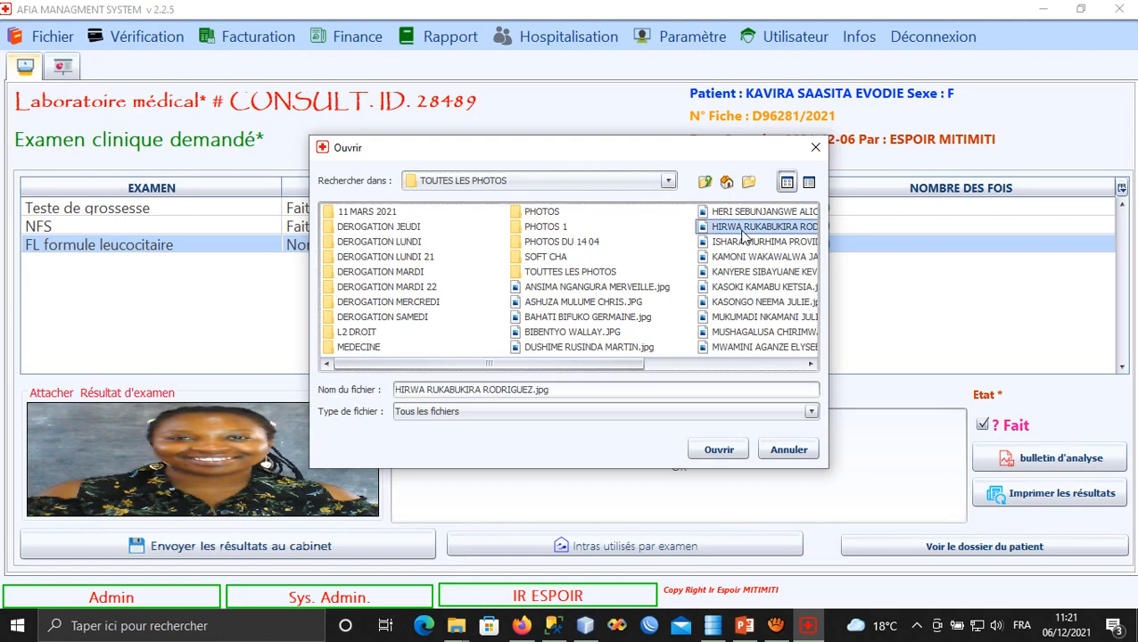
{"action": "left_click", "coordinate": [712, 452]}
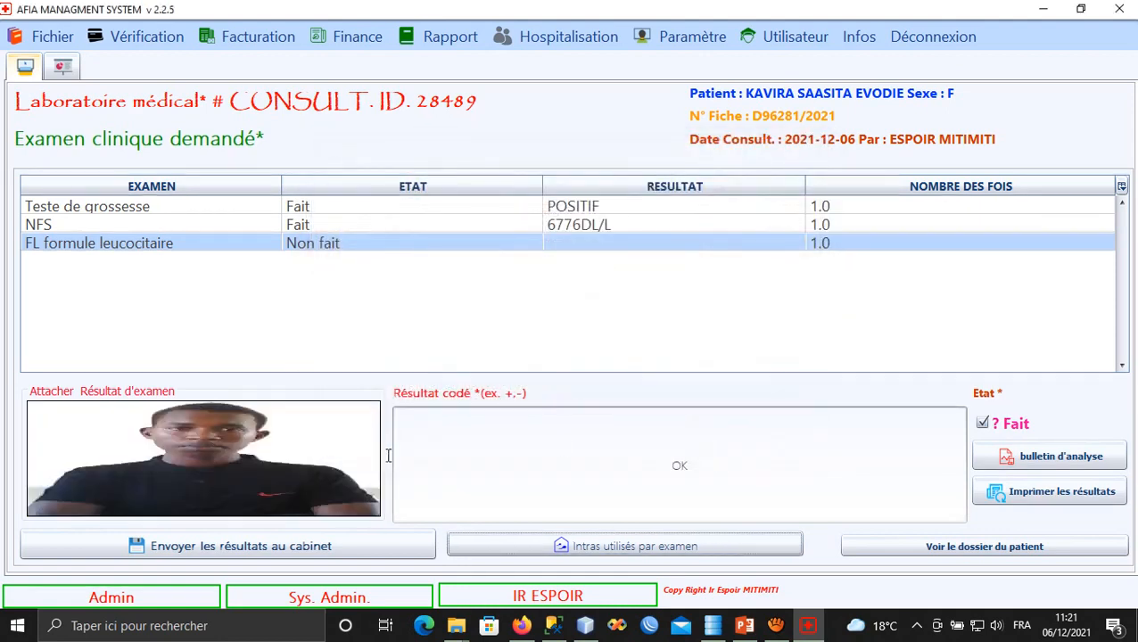
{"action": "left_click", "coordinate": [317, 547]}
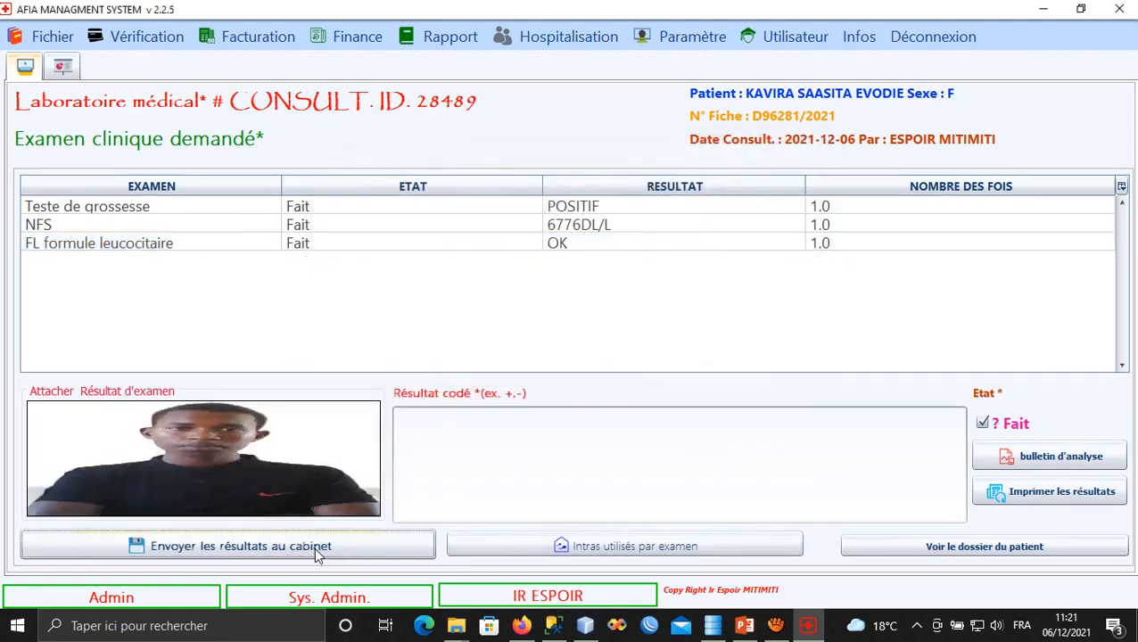
{"action": "left_click", "coordinate": [496, 212]}
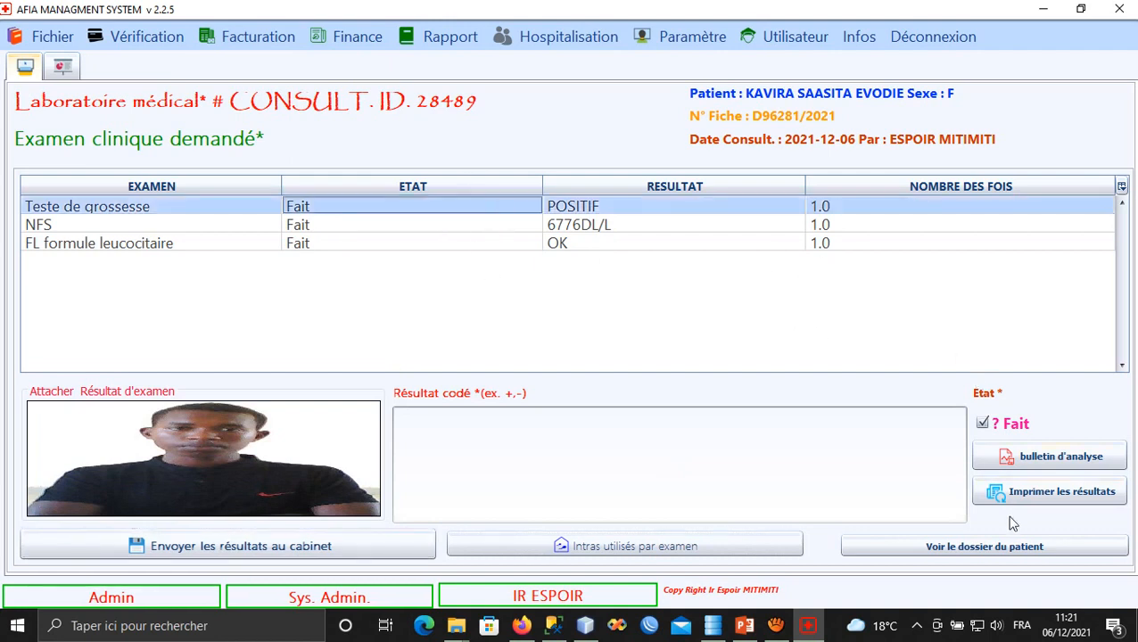
Generate the results bulletin N° 28489 and zoom through its preview.
{"action": "left_click", "coordinate": [1043, 497]}
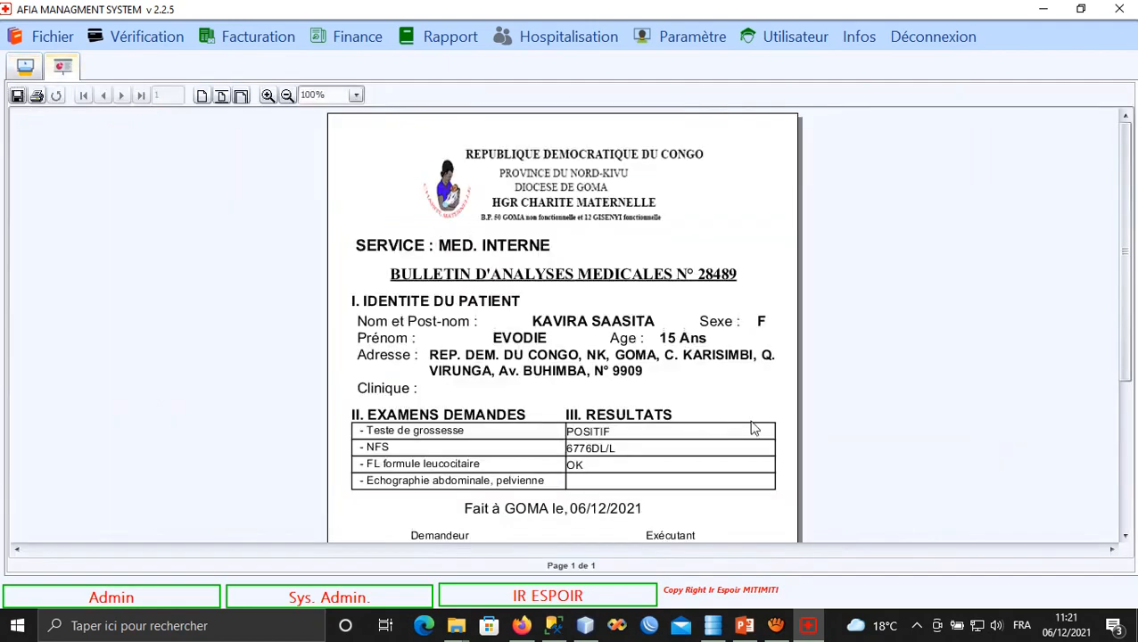
{"action": "scroll", "coordinate": [563, 443], "scroll_direction": "down", "scroll_amount": 1}
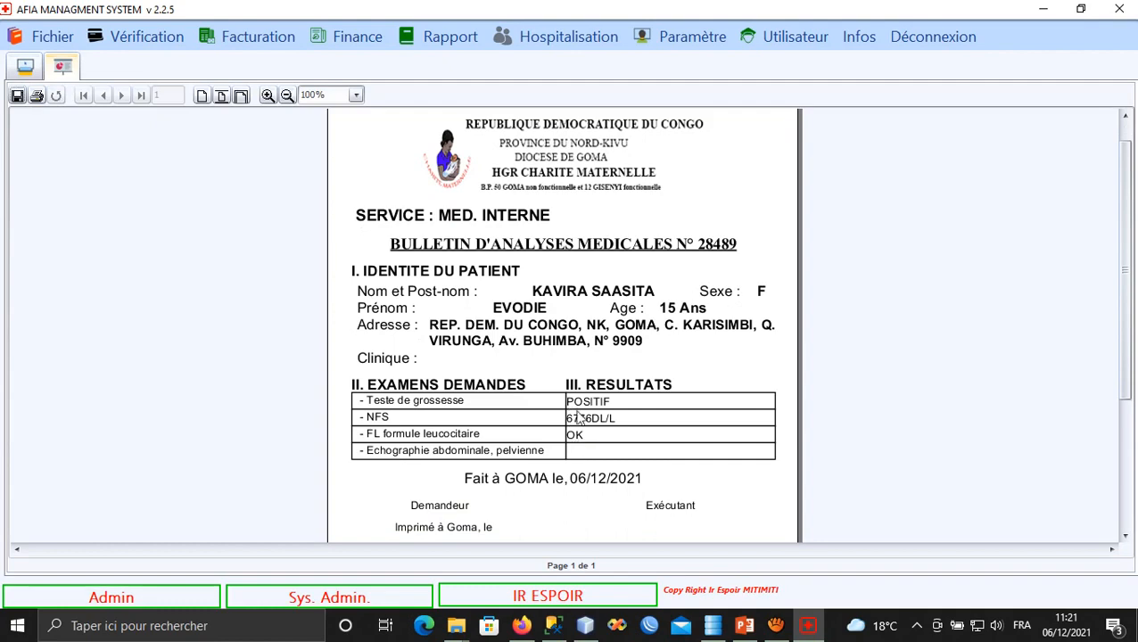
{"action": "left_click", "coordinate": [241, 96]}
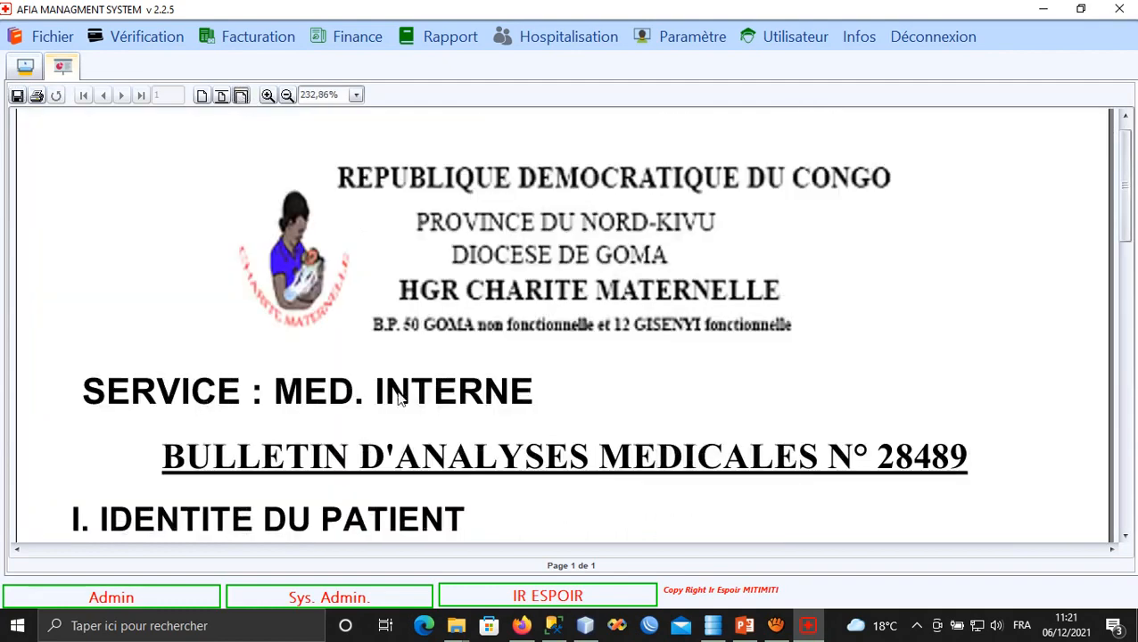
{"action": "scroll", "coordinate": [398, 392], "scroll_direction": "down", "scroll_amount": 3}
{"action": "left_click", "coordinate": [267, 96]}
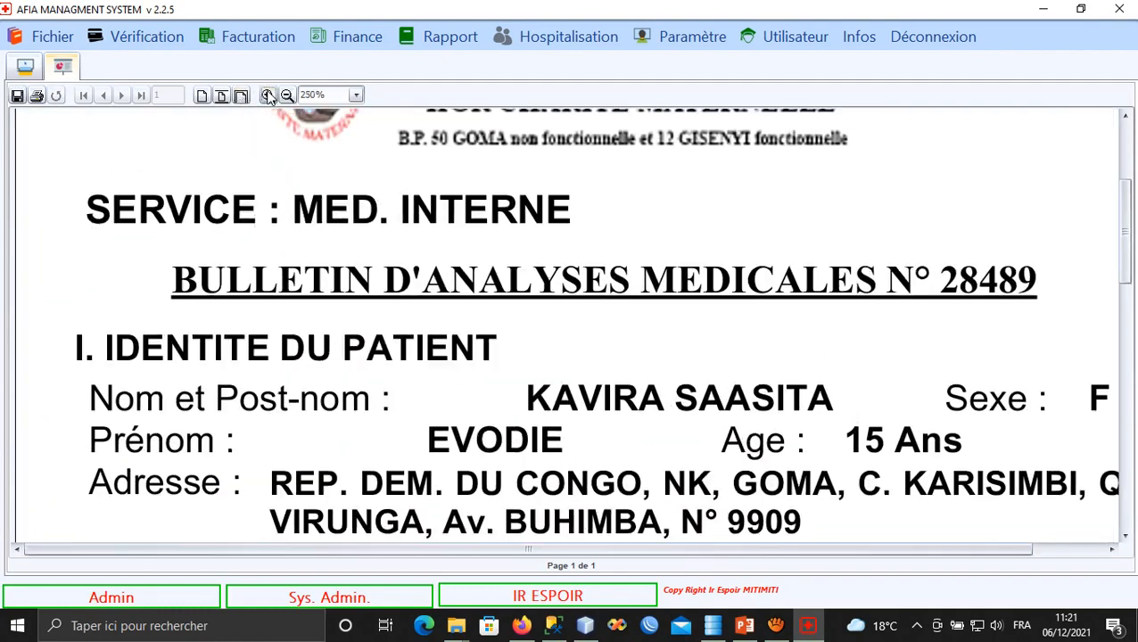
{"action": "left_click", "coordinate": [267, 97]}
{"action": "left_click", "coordinate": [267, 96]}
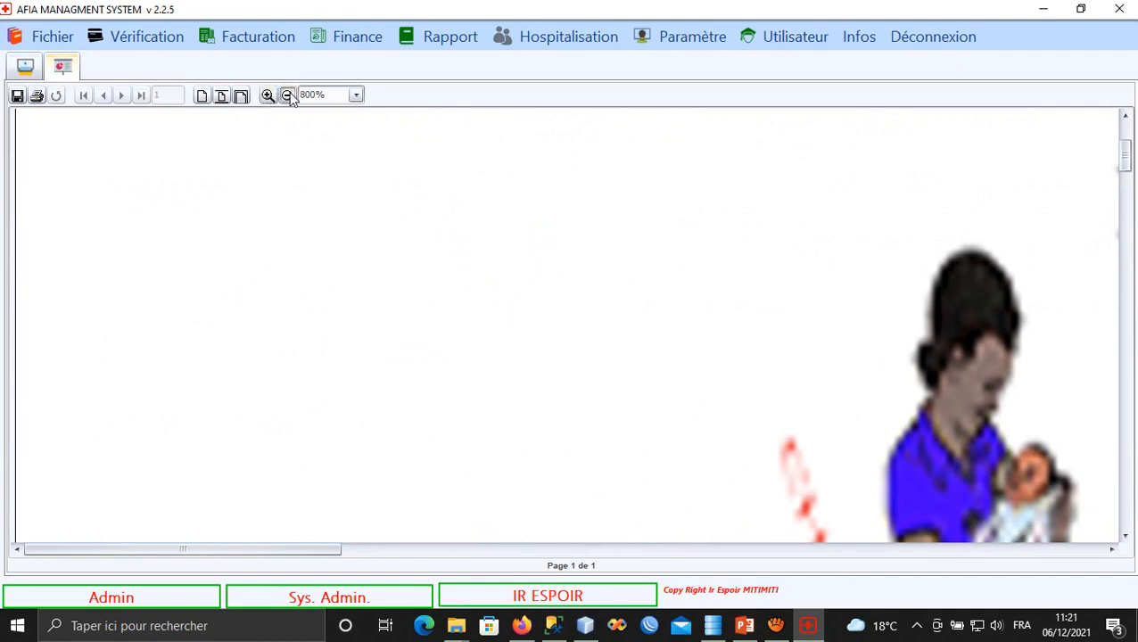
{"action": "left_click", "coordinate": [287, 96]}
{"action": "left_click", "coordinate": [288, 95]}
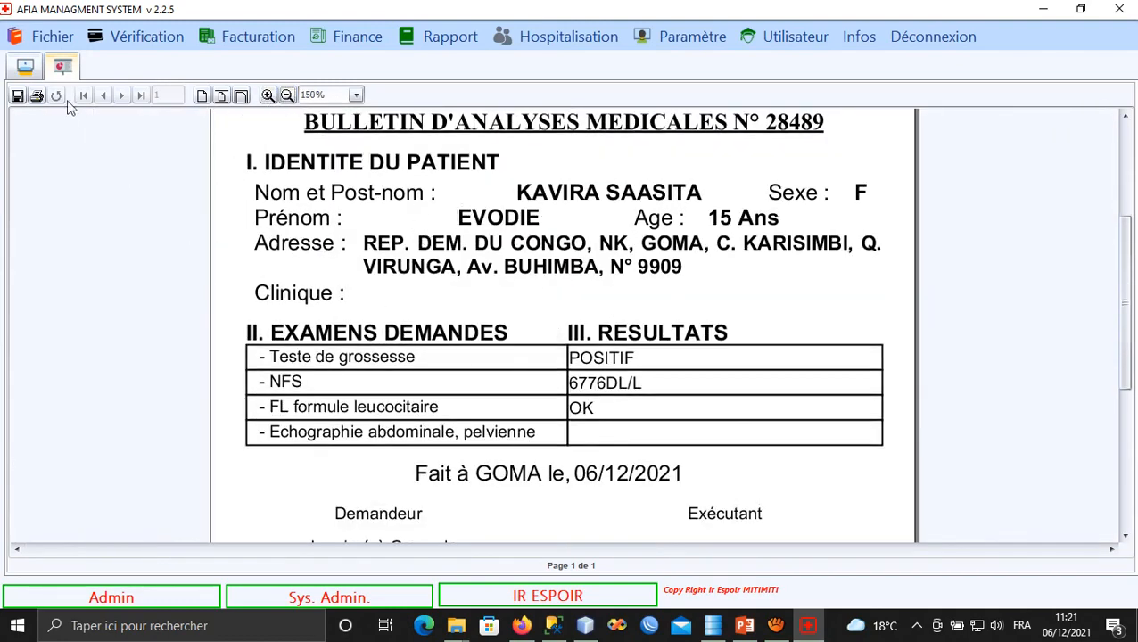
Switch between the bulletin preview and the lab exam form, ending on the form.
{"action": "left_click", "coordinate": [25, 67]}
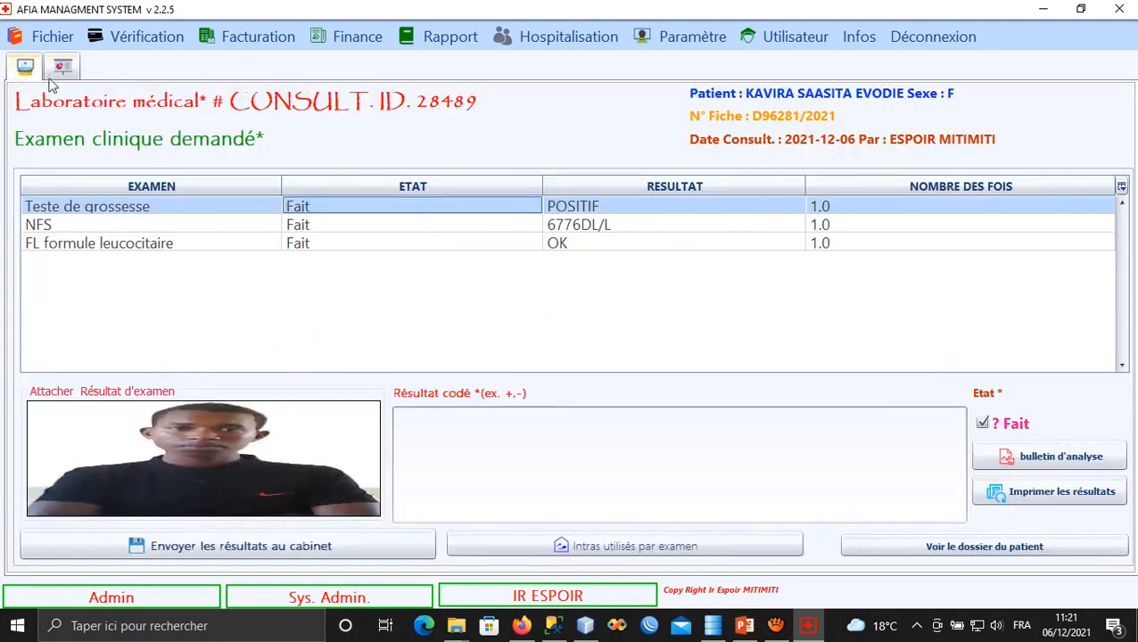
{"action": "left_click", "coordinate": [62, 67]}
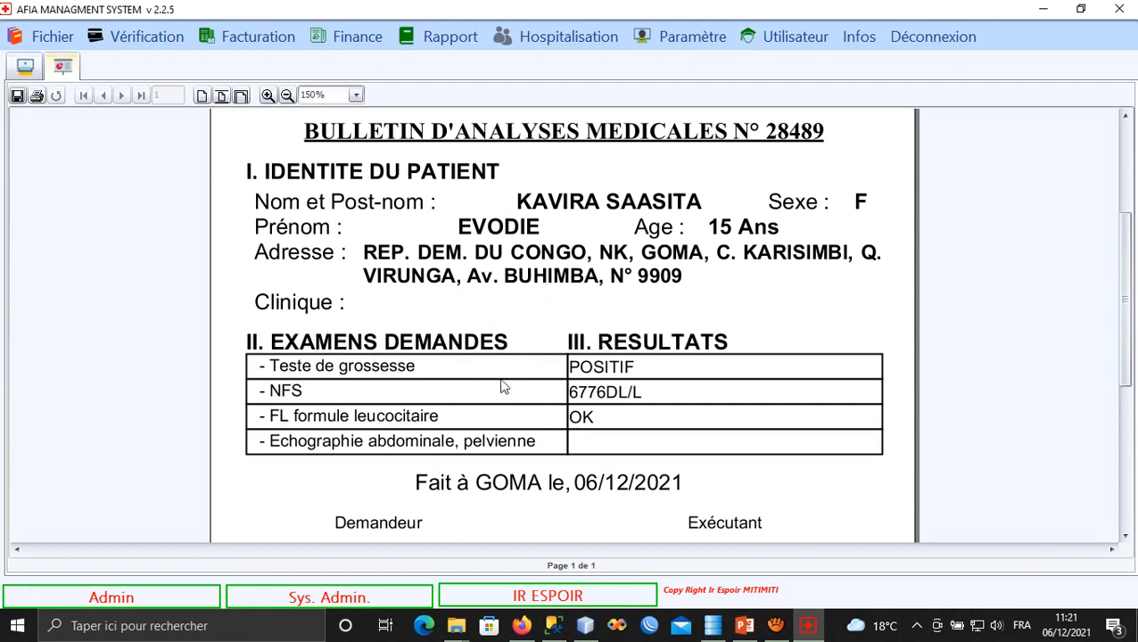
{"action": "left_click", "coordinate": [30, 68]}
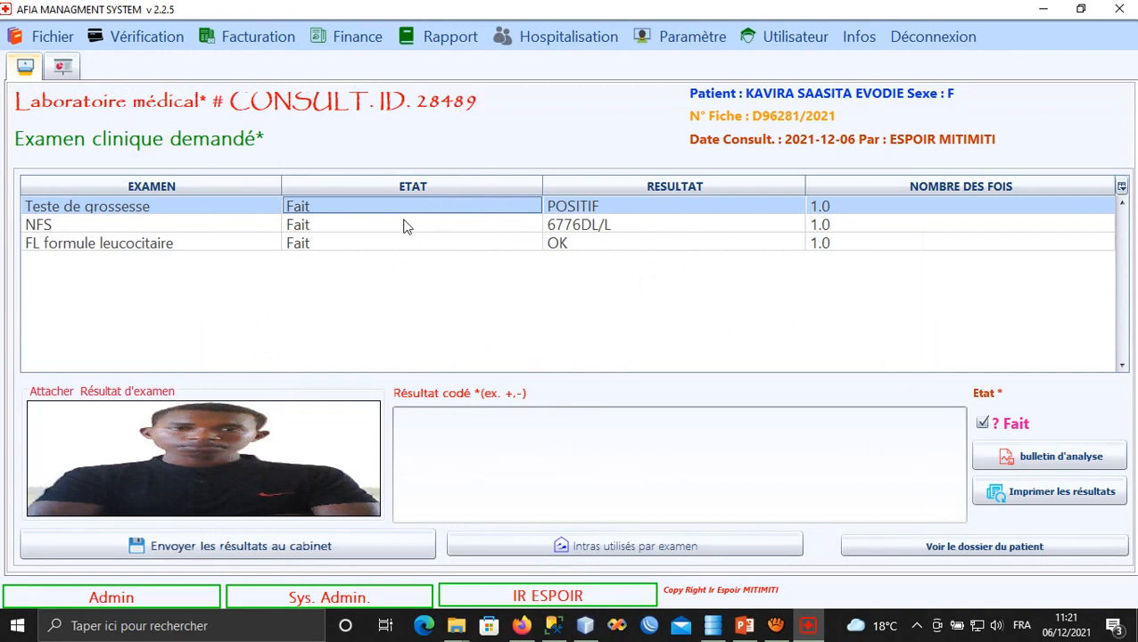
{"action": "left_click", "coordinate": [49, 39]}
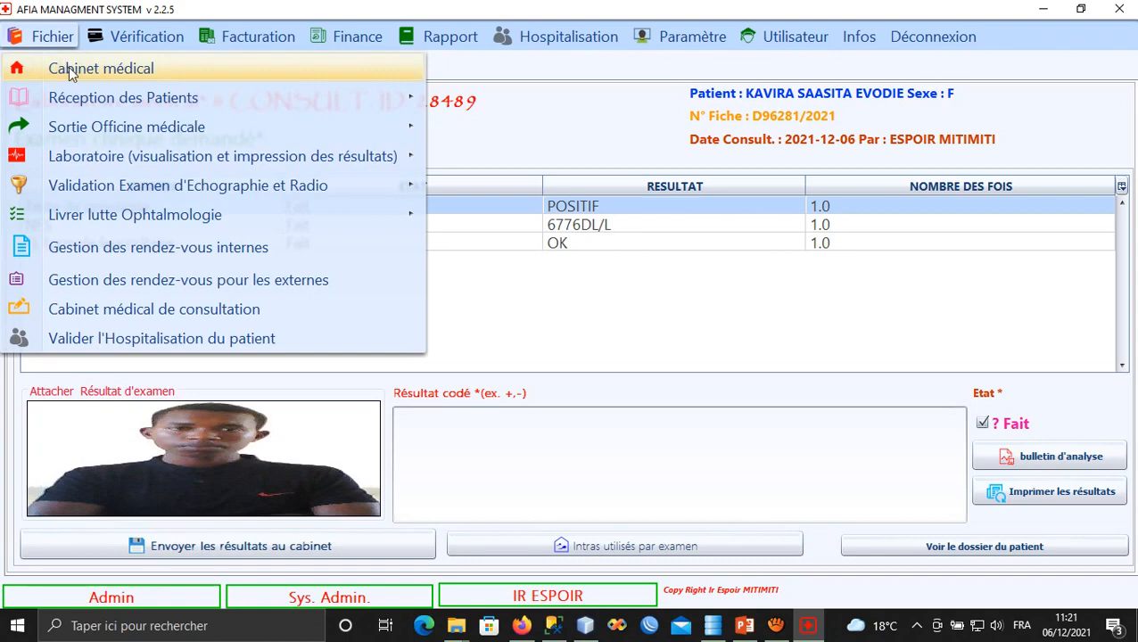
Send the lab results to the MED. INTERNE cabinet, confirming with the password.
{"action": "left_click", "coordinate": [71, 70]}
{"action": "type", "text": "MED. INTERNE"}
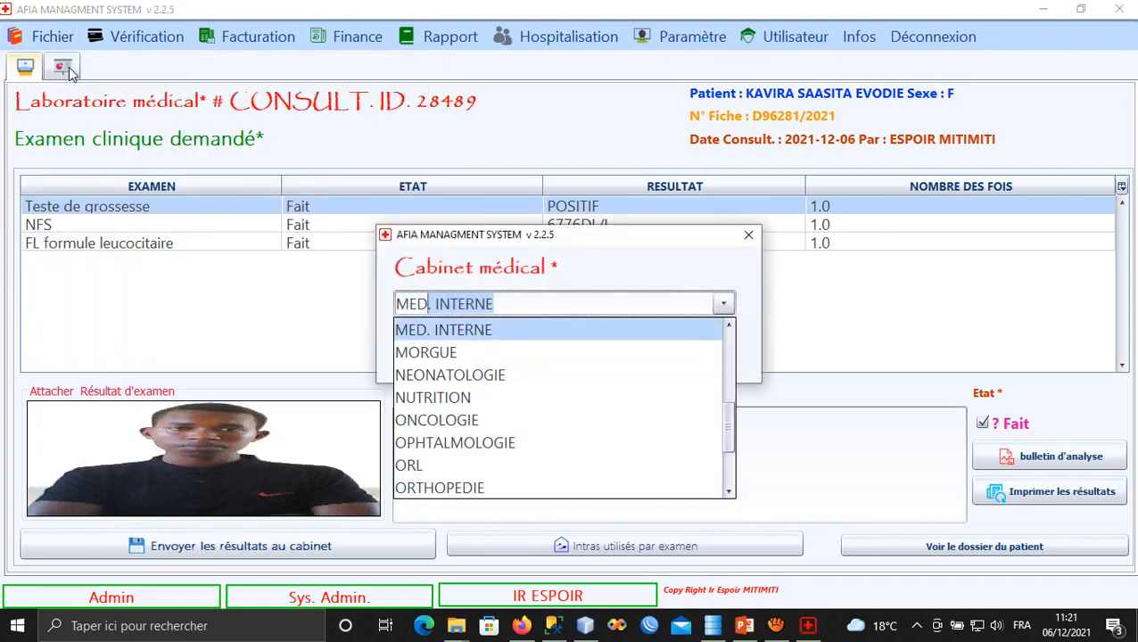
{"action": "key", "text": "Tab"}
{"action": "type", "text": "****"}
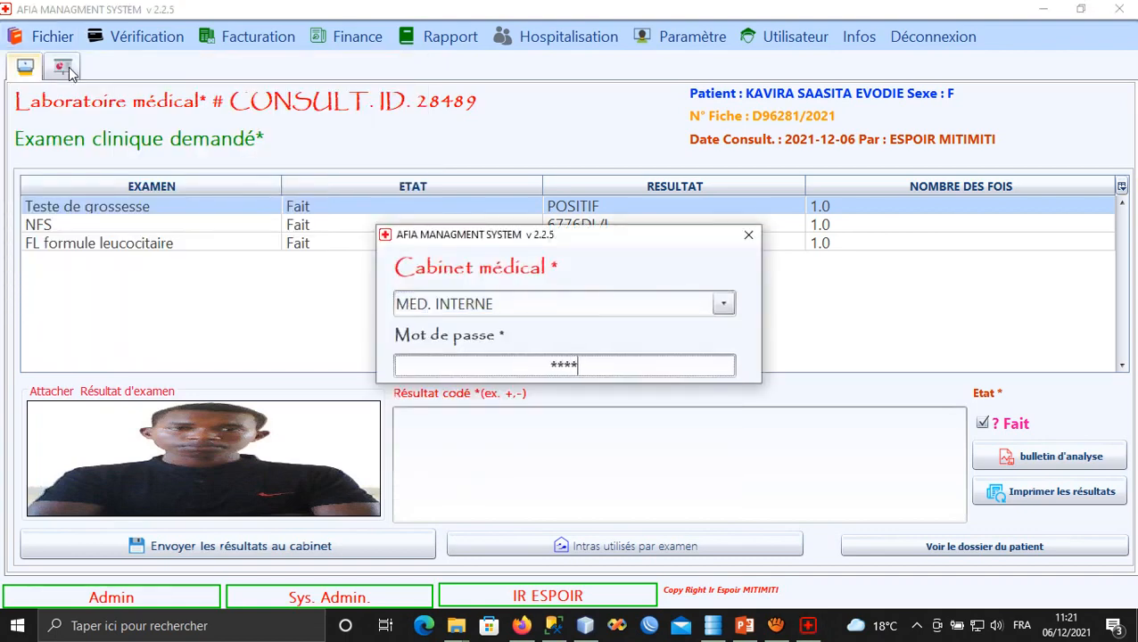
{"action": "key", "text": "Return"}
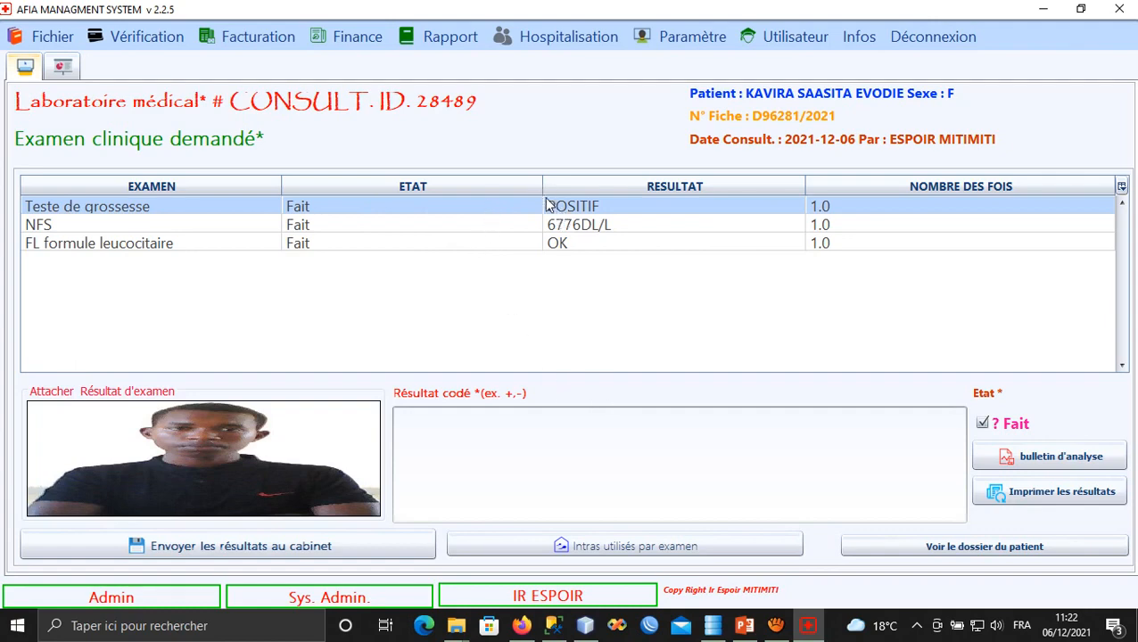
{"action": "left_click", "coordinate": [745, 625]}
Highlight the RECEPTION PATIENT and ON VA ORIENTER texts on slide 12.
{"action": "left_click", "coordinate": [437, 267]}
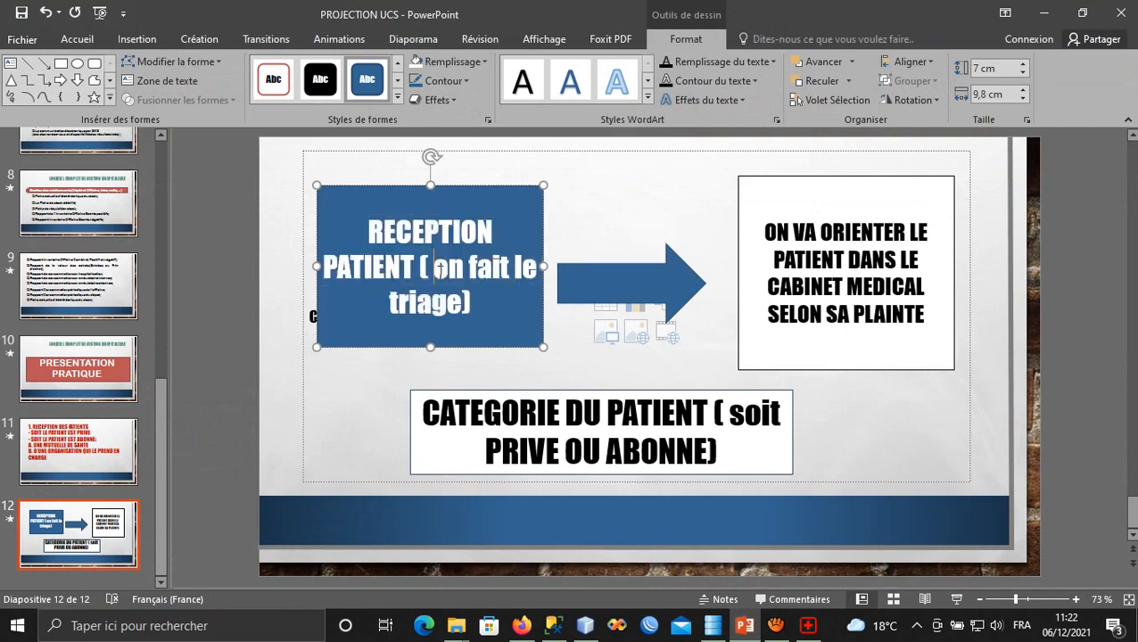
{"action": "left_click_drag", "start_coordinate": [380, 236], "coordinate": [487, 315]}
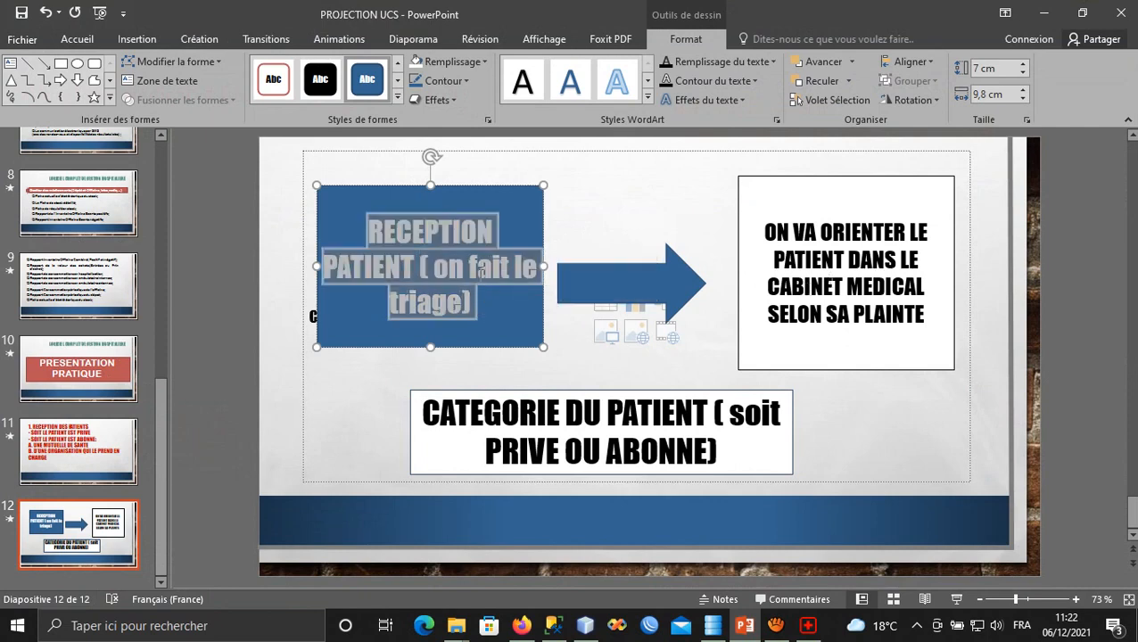
{"action": "left_click", "coordinate": [480, 272]}
{"action": "left_click_drag", "start_coordinate": [436, 268], "coordinate": [484, 308]}
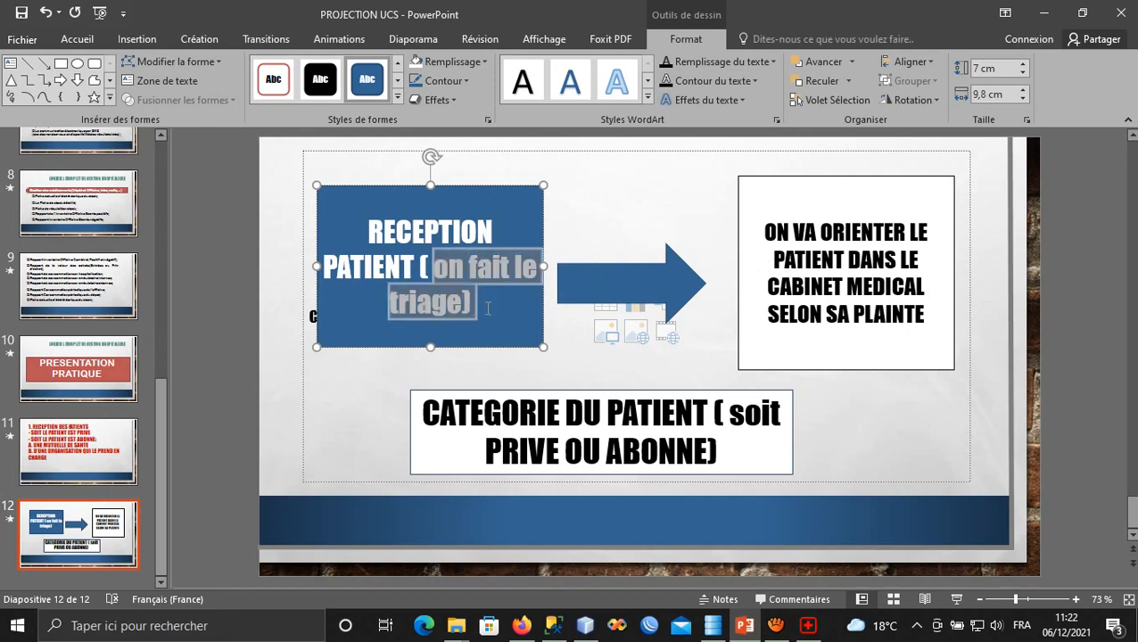
{"action": "left_click", "coordinate": [438, 305]}
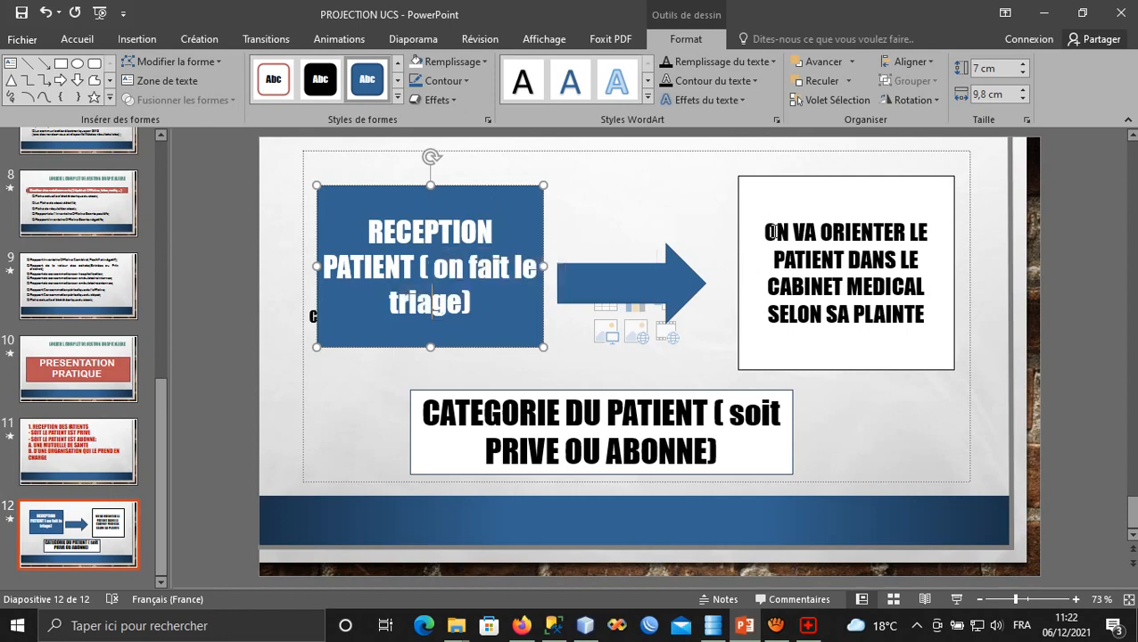
{"action": "left_click", "coordinate": [772, 232]}
{"action": "left_click_drag", "start_coordinate": [767, 234], "coordinate": [918, 312]}
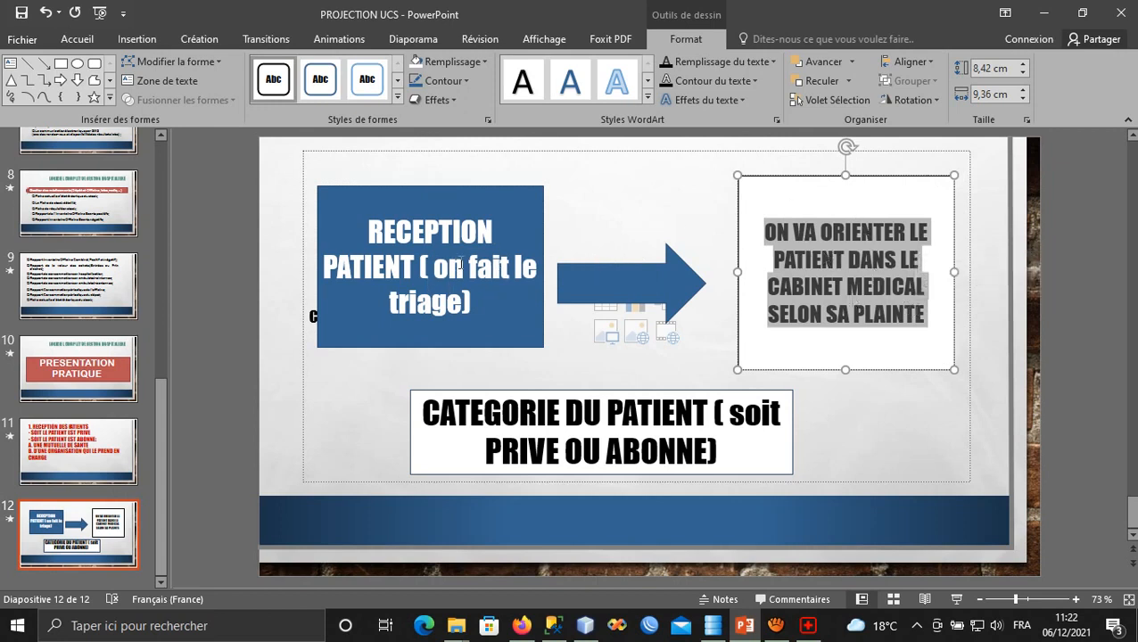
Highlight the CATEGORIE DU PATIENT text and its words PRIVE and ABONNE.
{"action": "left_click_drag", "start_coordinate": [426, 412], "coordinate": [728, 457]}
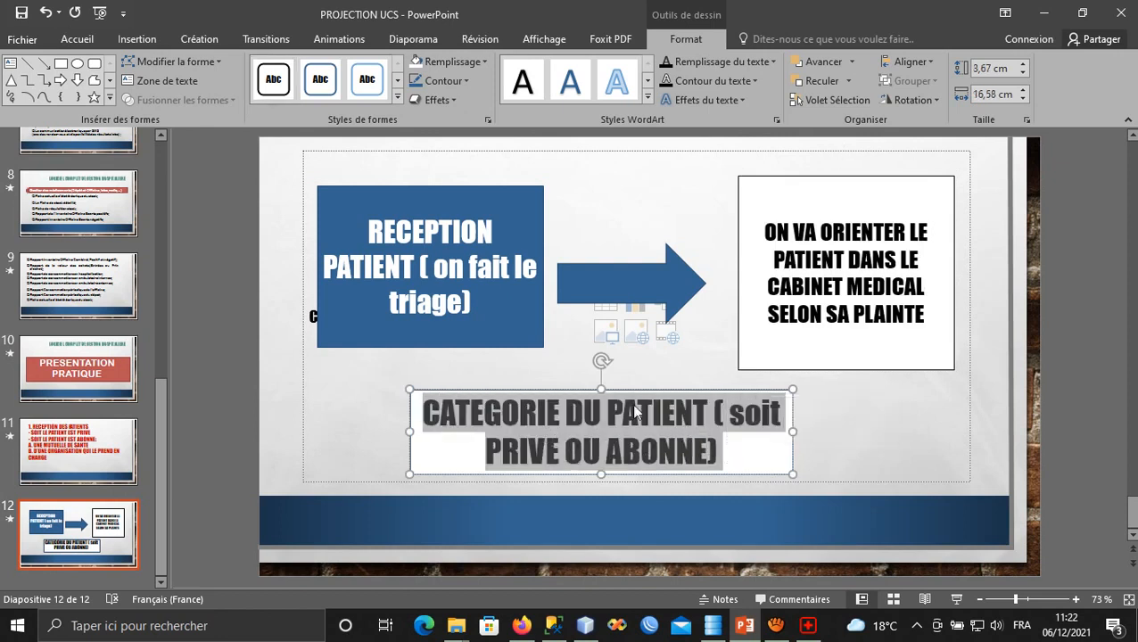
{"action": "left_click", "coordinate": [525, 457]}
{"action": "double_click", "coordinate": [522, 452]}
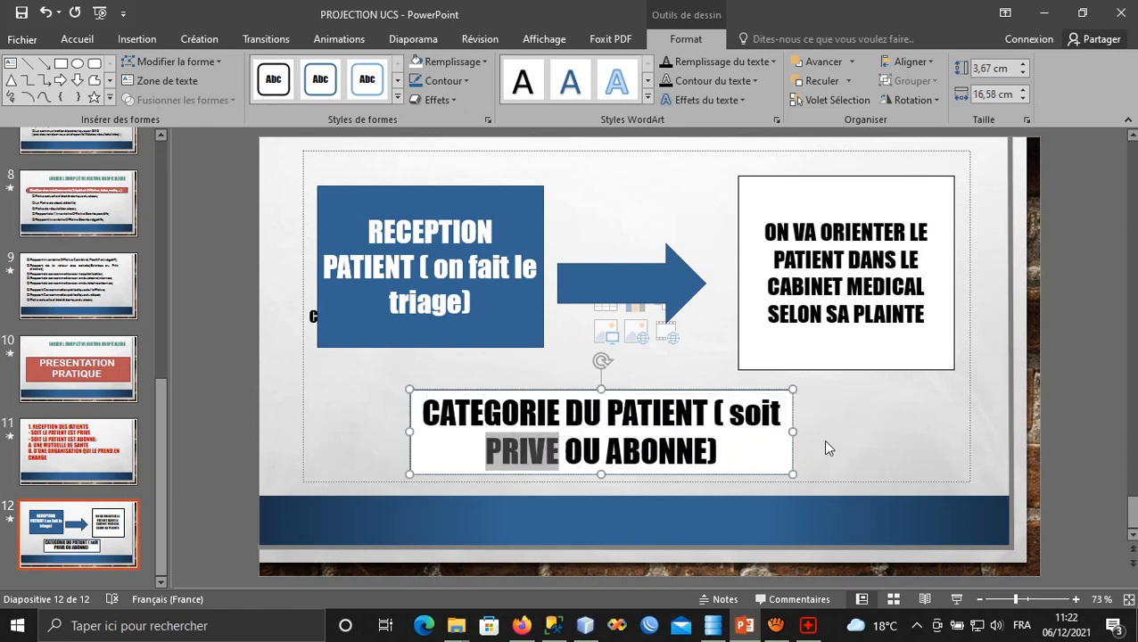
{"action": "double_click", "coordinate": [647, 451]}
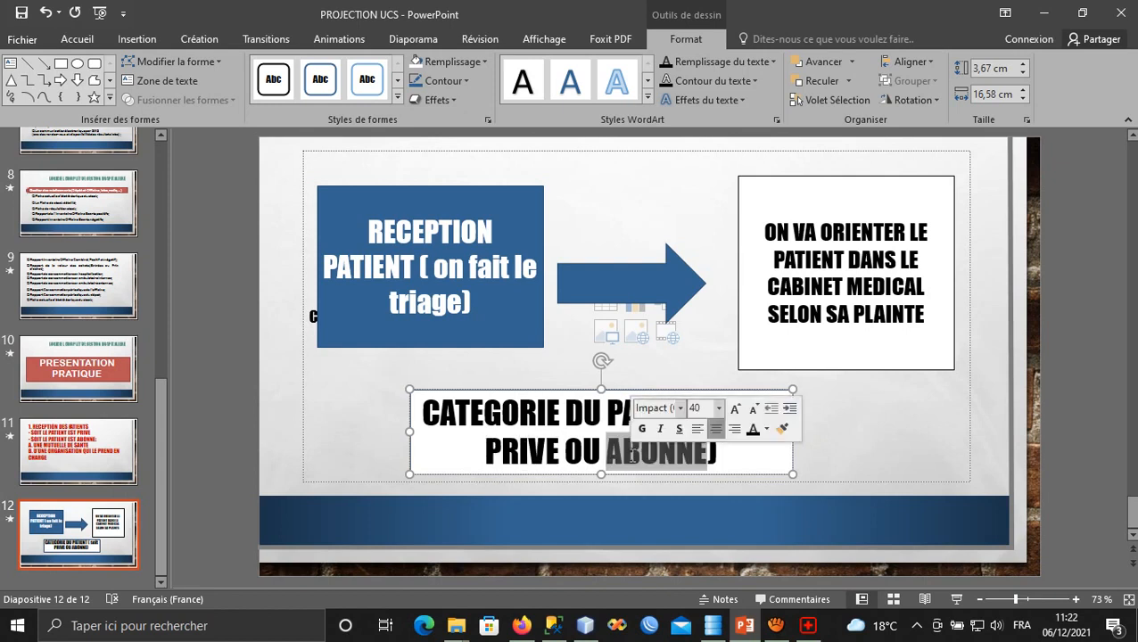
{"action": "left_click", "coordinate": [822, 314]}
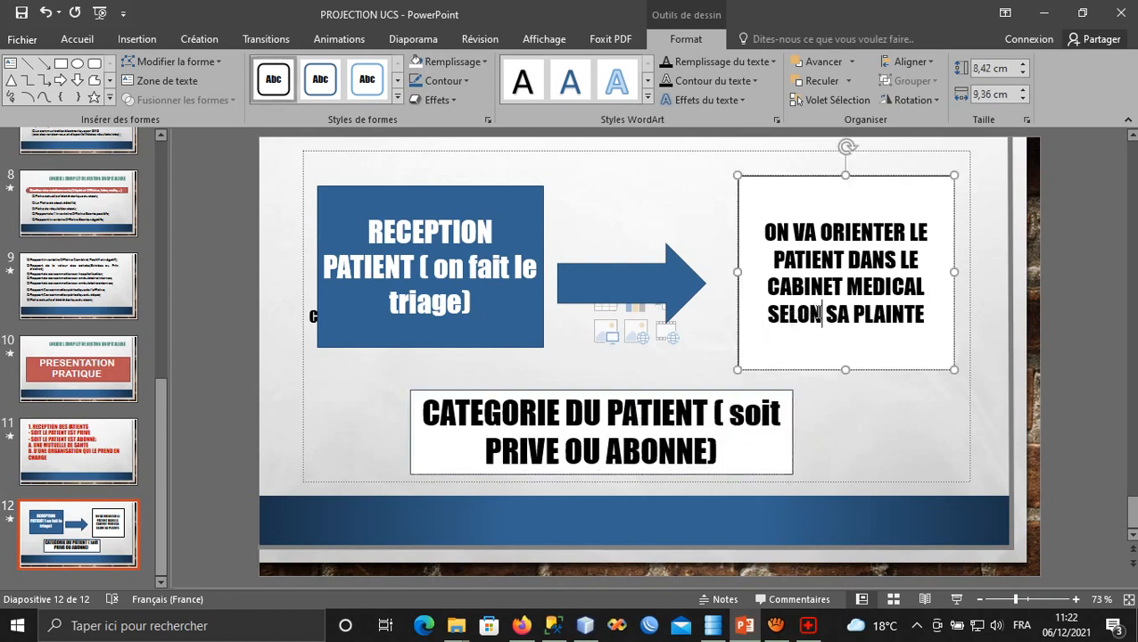
{"action": "double_click", "coordinate": [659, 455]}
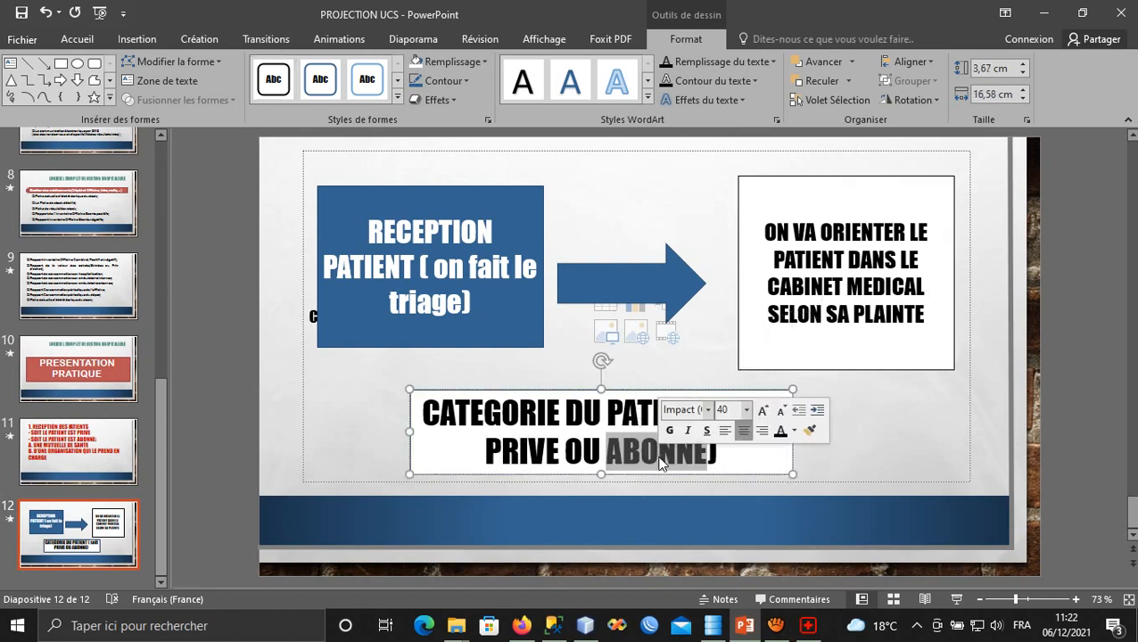
{"action": "triple_click", "coordinate": [659, 458]}
{"action": "left_click", "coordinate": [659, 456]}
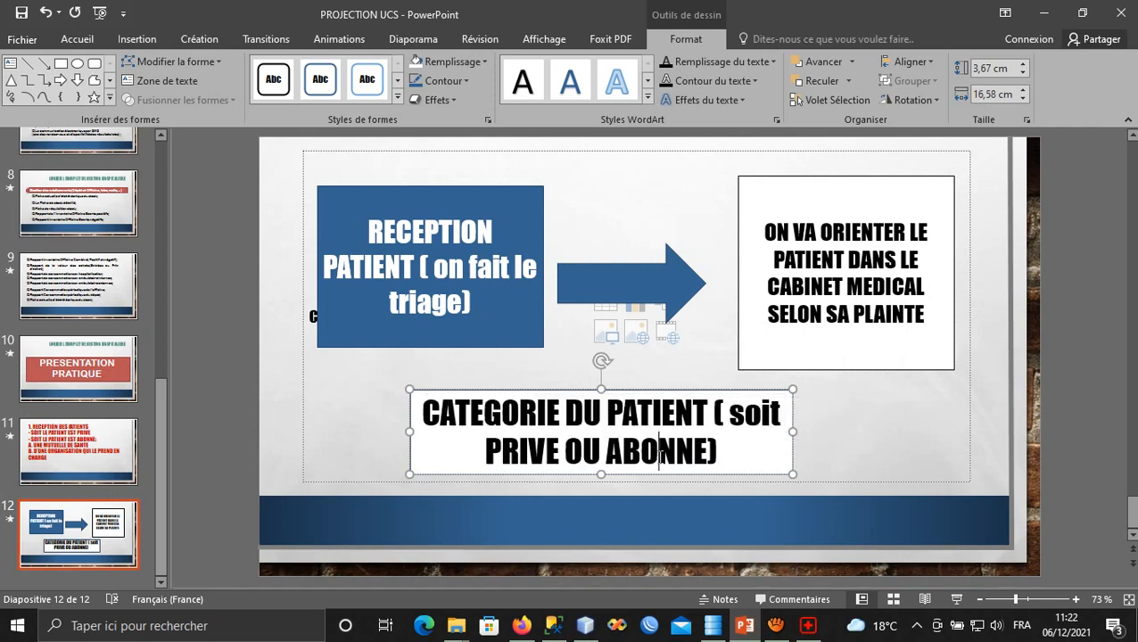
{"action": "double_click", "coordinate": [661, 457]}
{"action": "left_click", "coordinate": [659, 457]}
{"action": "triple_click", "coordinate": [660, 458]}
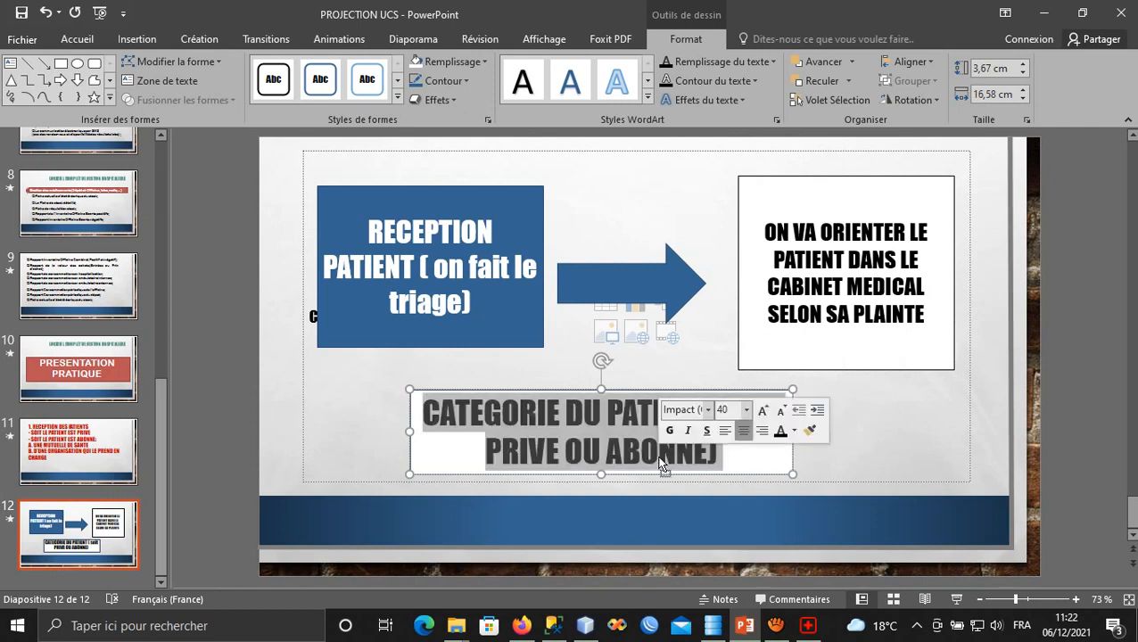
{"action": "left_click", "coordinate": [661, 459]}
Point out each diagram box again, highlighting ABONNE, then return to AFIA.
{"action": "left_click", "coordinate": [446, 243]}
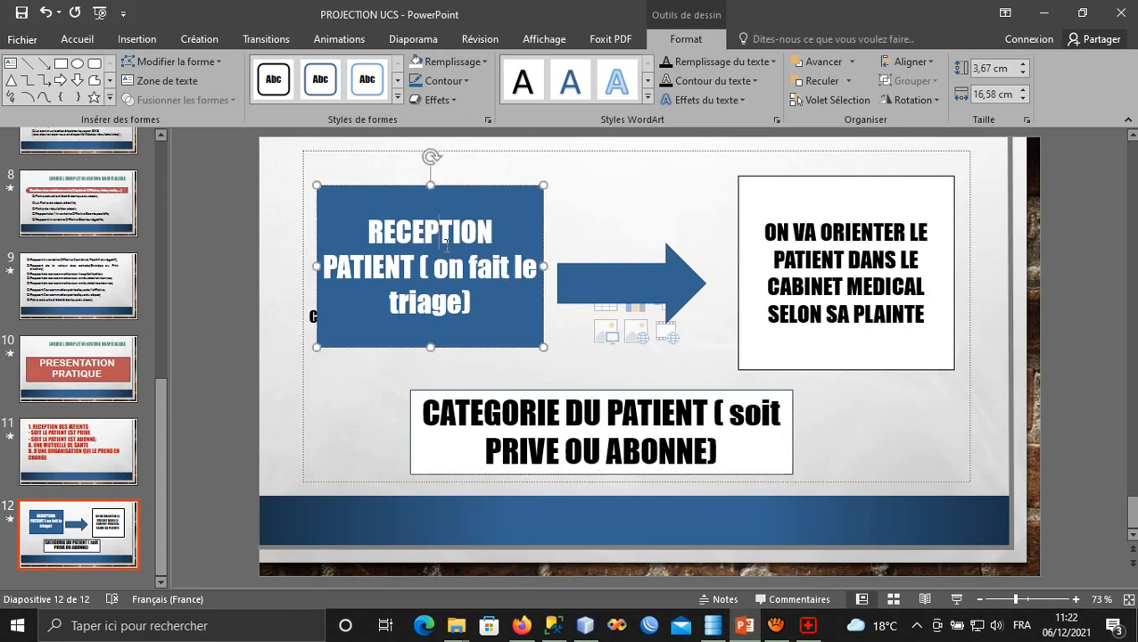
{"action": "left_click", "coordinate": [805, 254]}
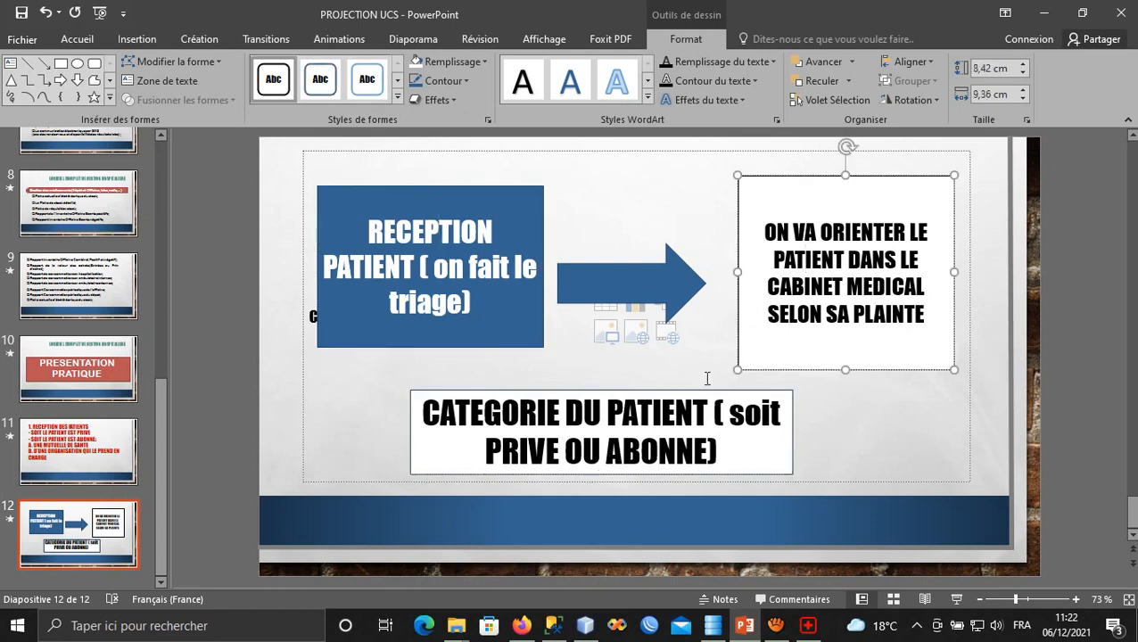
{"action": "left_click", "coordinate": [662, 451]}
{"action": "left_click_drag", "start_coordinate": [705, 446], "coordinate": [615, 437]}
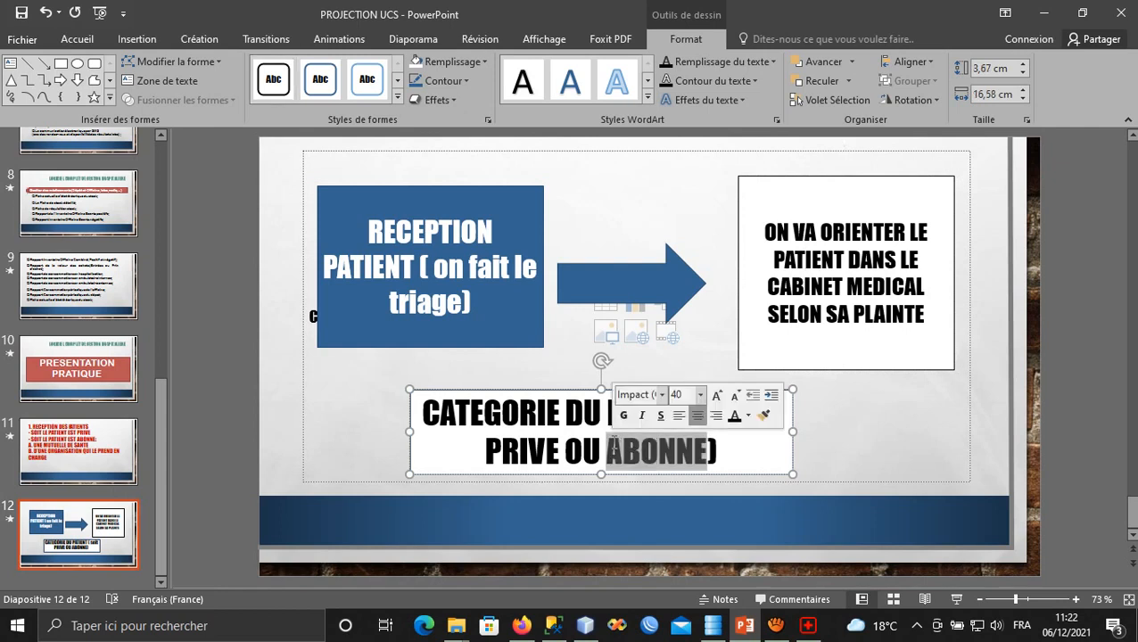
{"action": "left_click", "coordinate": [614, 451]}
{"action": "triple_click", "coordinate": [615, 451]}
{"action": "left_click", "coordinate": [615, 451]}
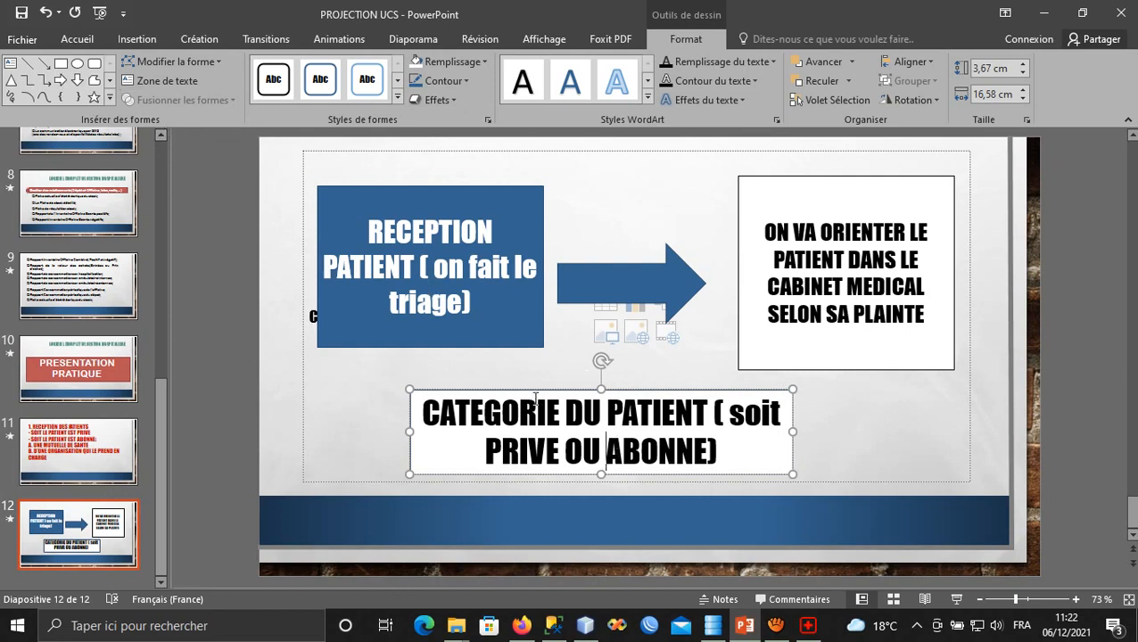
{"action": "left_click", "coordinate": [808, 625]}
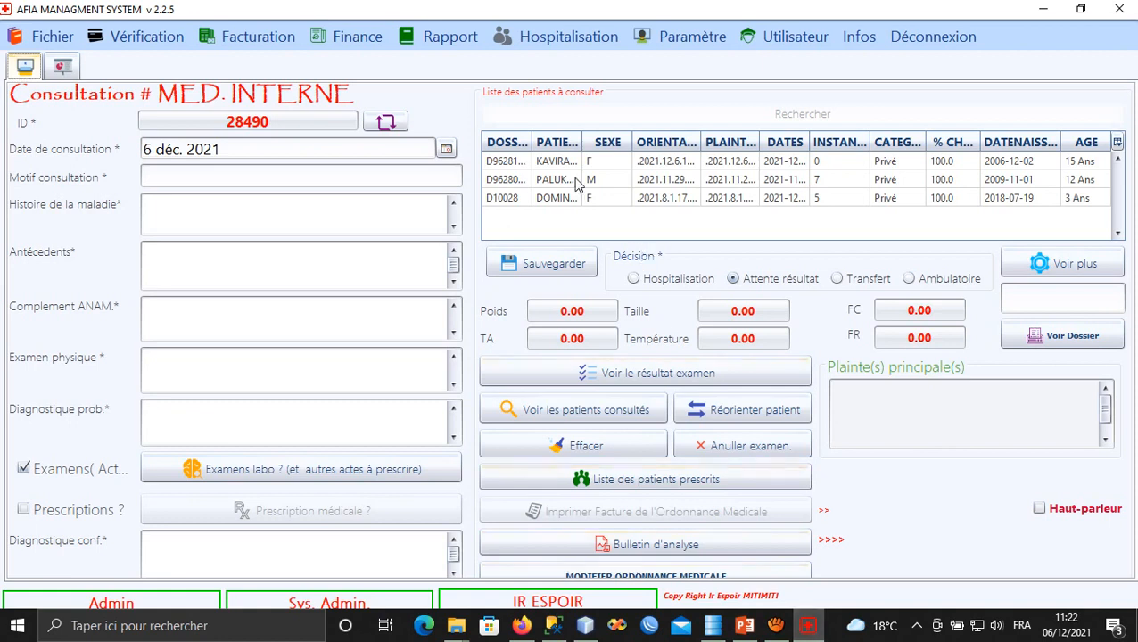
Reload consultation 28489 from the Voir plus list of saved consultations.
{"action": "left_click", "coordinate": [1049, 272]}
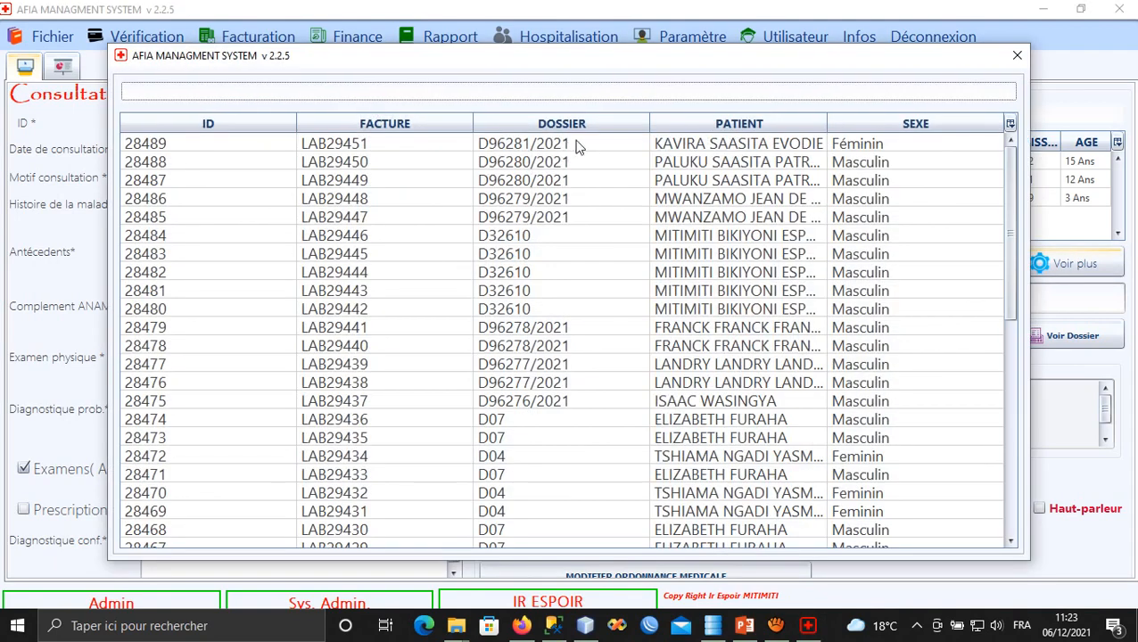
{"action": "left_click", "coordinate": [596, 148]}
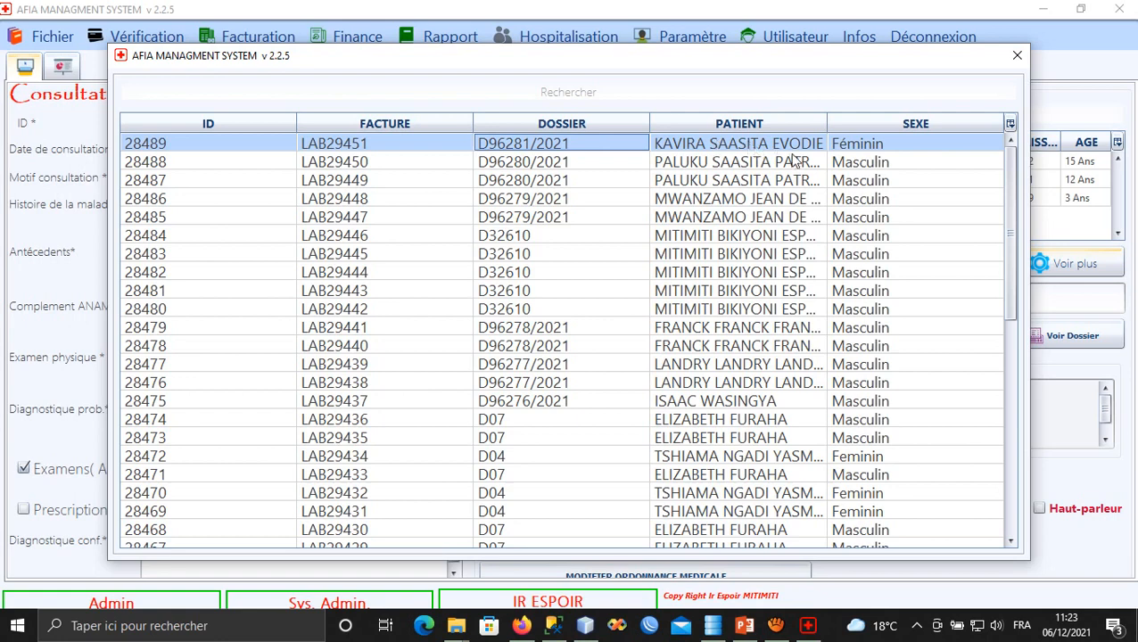
{"action": "left_click", "coordinate": [1013, 60]}
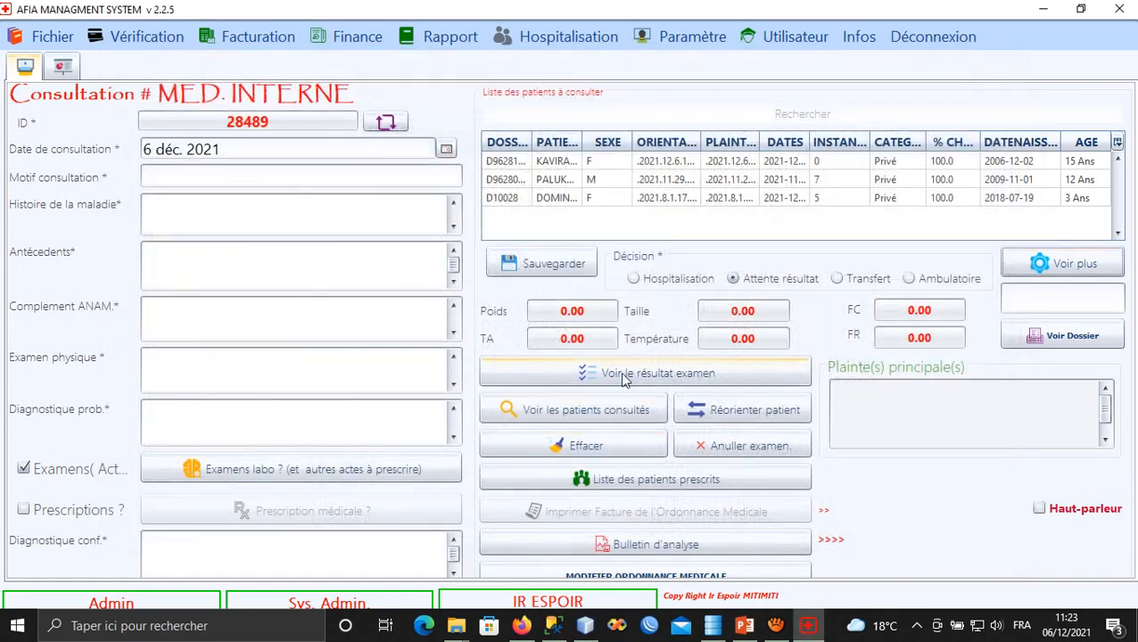
{"action": "left_click", "coordinate": [628, 383]}
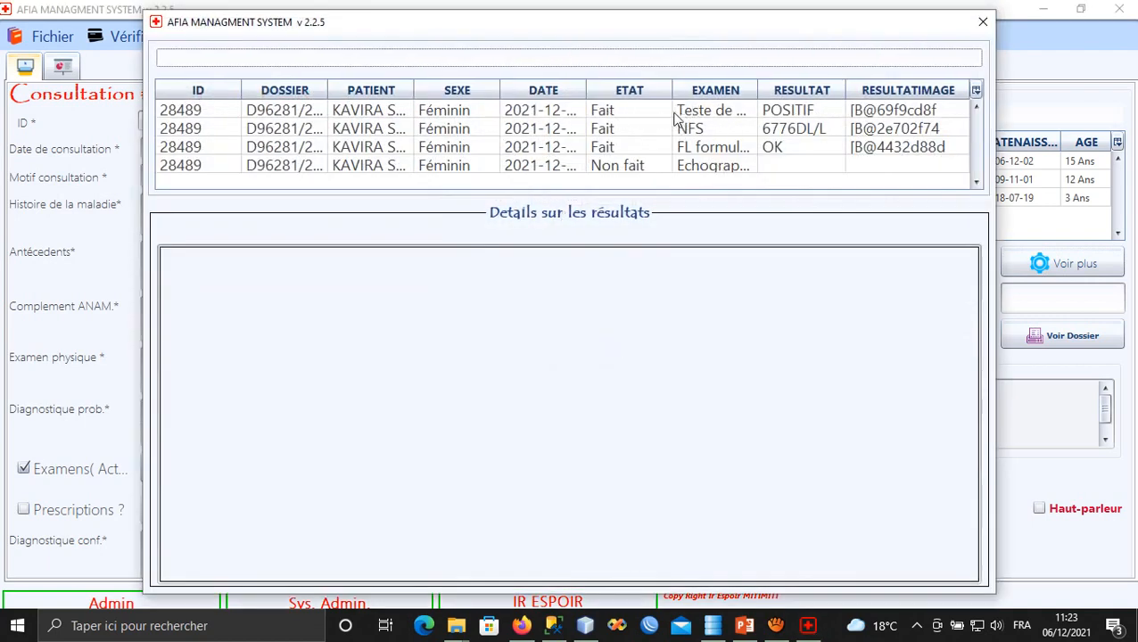
{"action": "left_click_drag", "start_coordinate": [757, 92], "coordinate": [768, 89]}
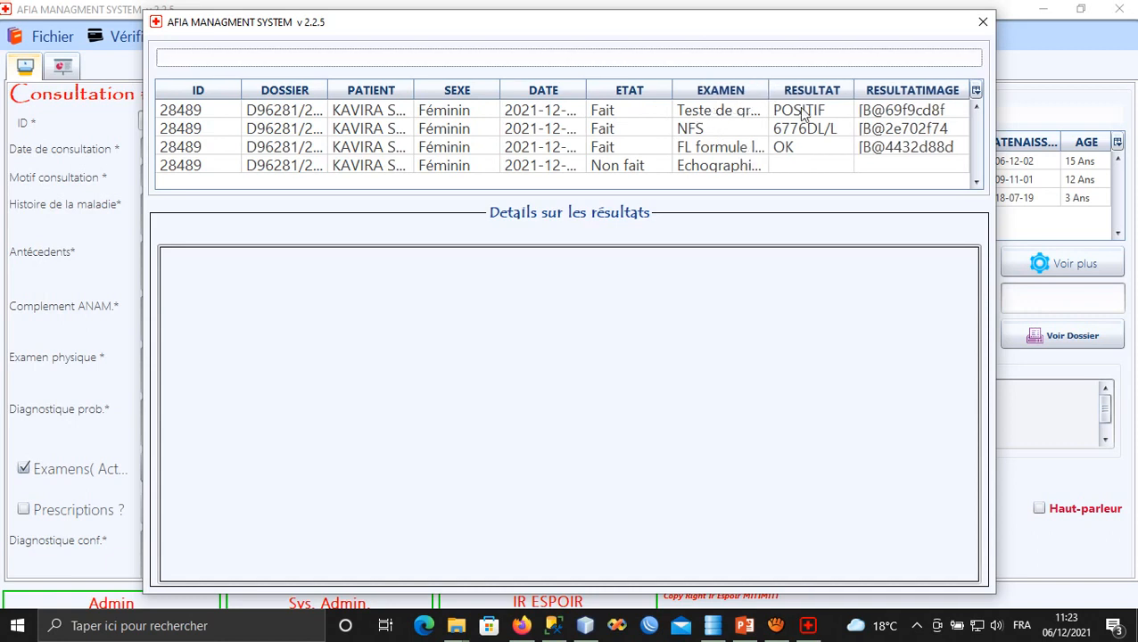
{"action": "left_click", "coordinate": [799, 111]}
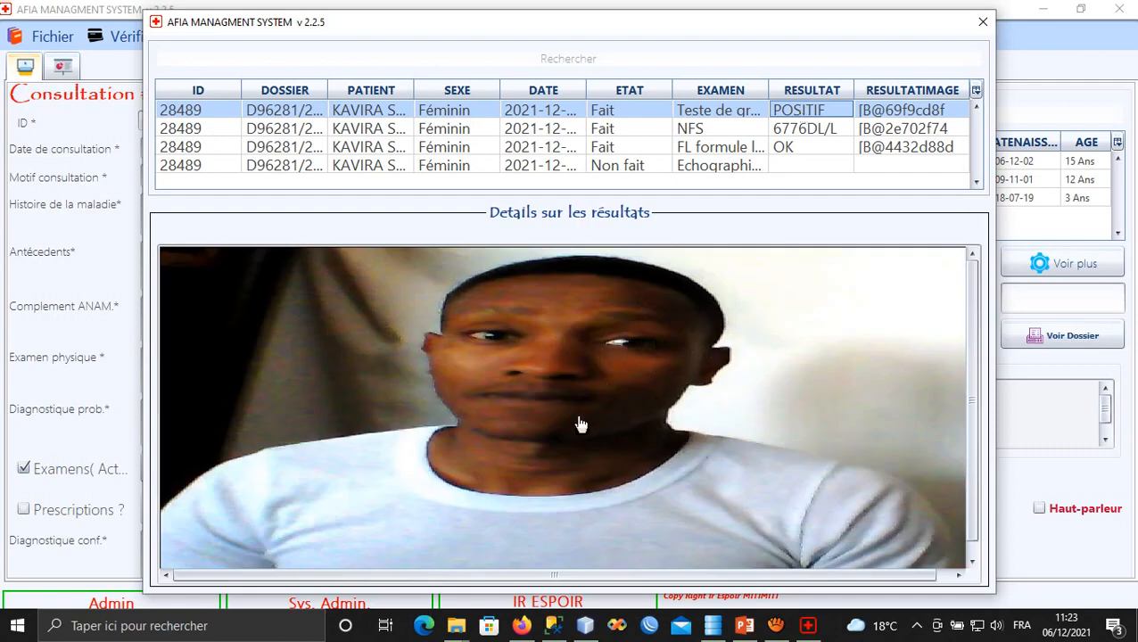
{"action": "left_click", "coordinate": [783, 130]}
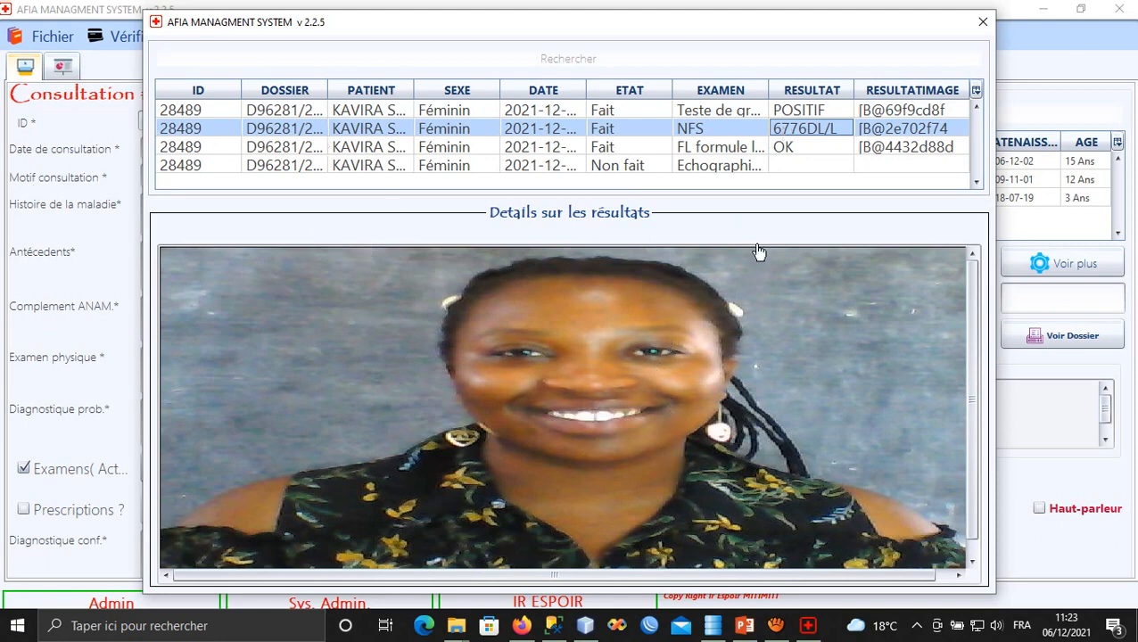
{"action": "left_click", "coordinate": [752, 147]}
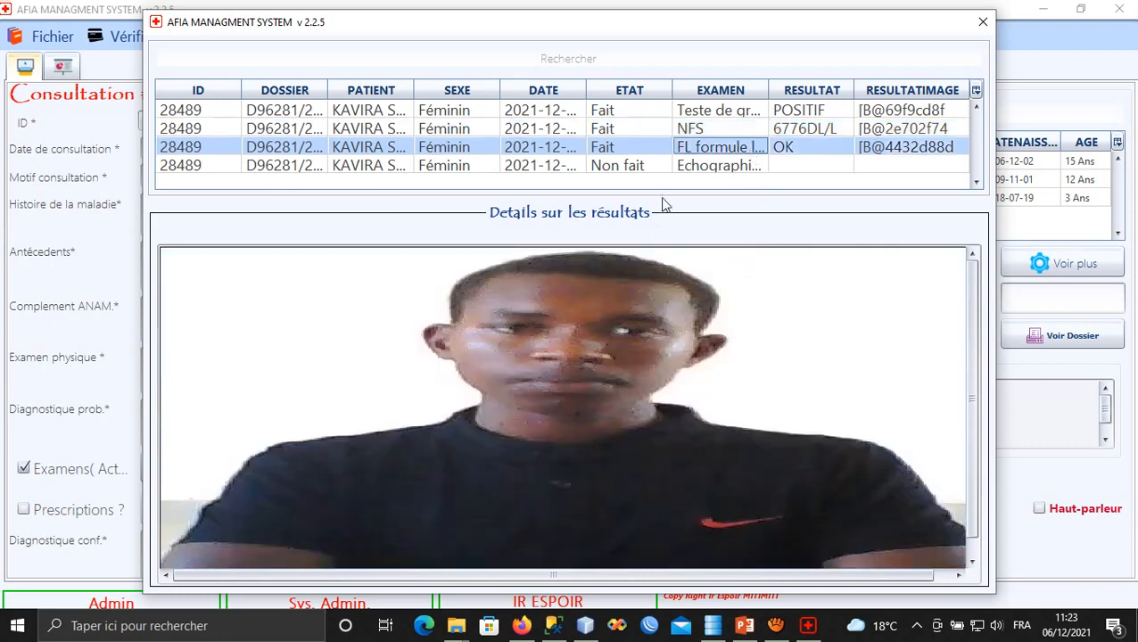
{"action": "left_click", "coordinate": [693, 167]}
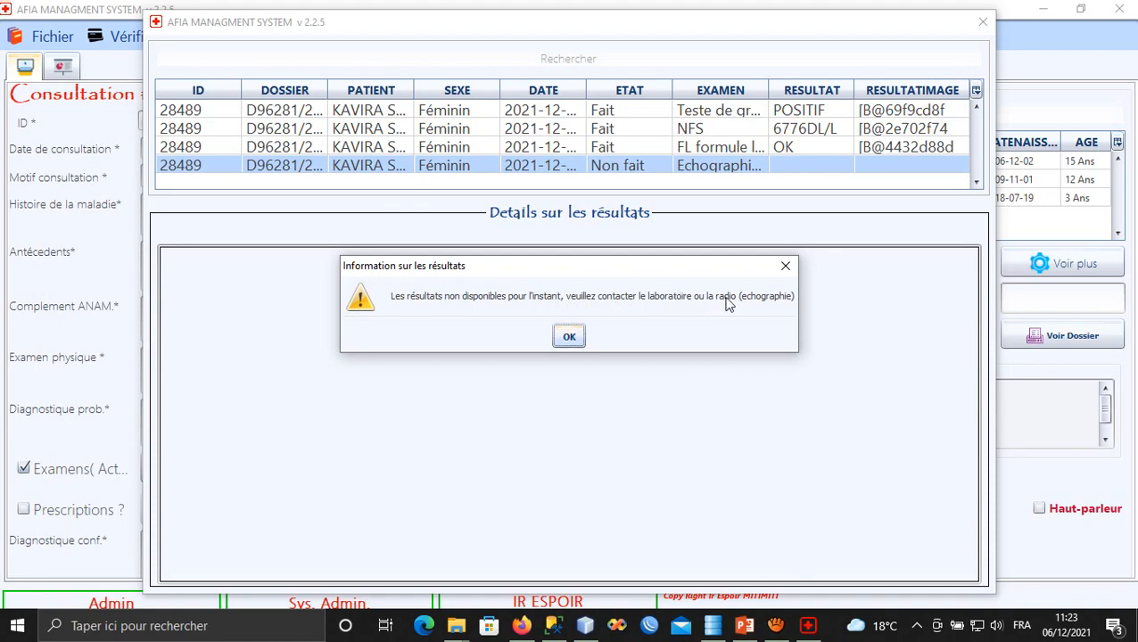
{"action": "left_click", "coordinate": [559, 341]}
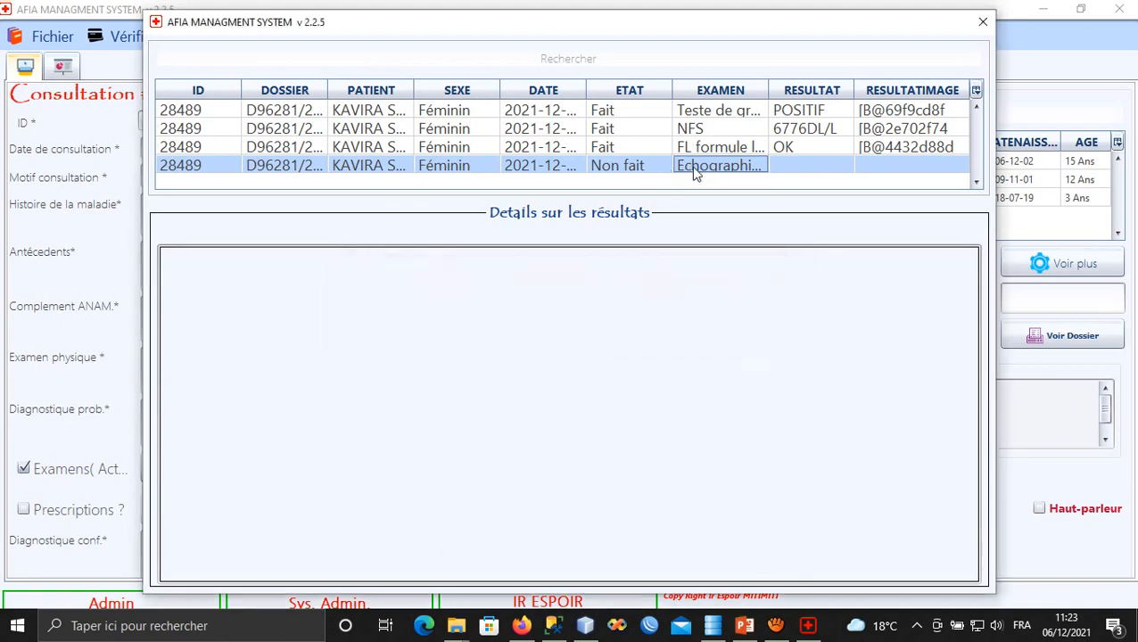
{"action": "left_click", "coordinate": [691, 175]}
{"action": "left_click", "coordinate": [565, 337]}
{"action": "left_click", "coordinate": [983, 21]}
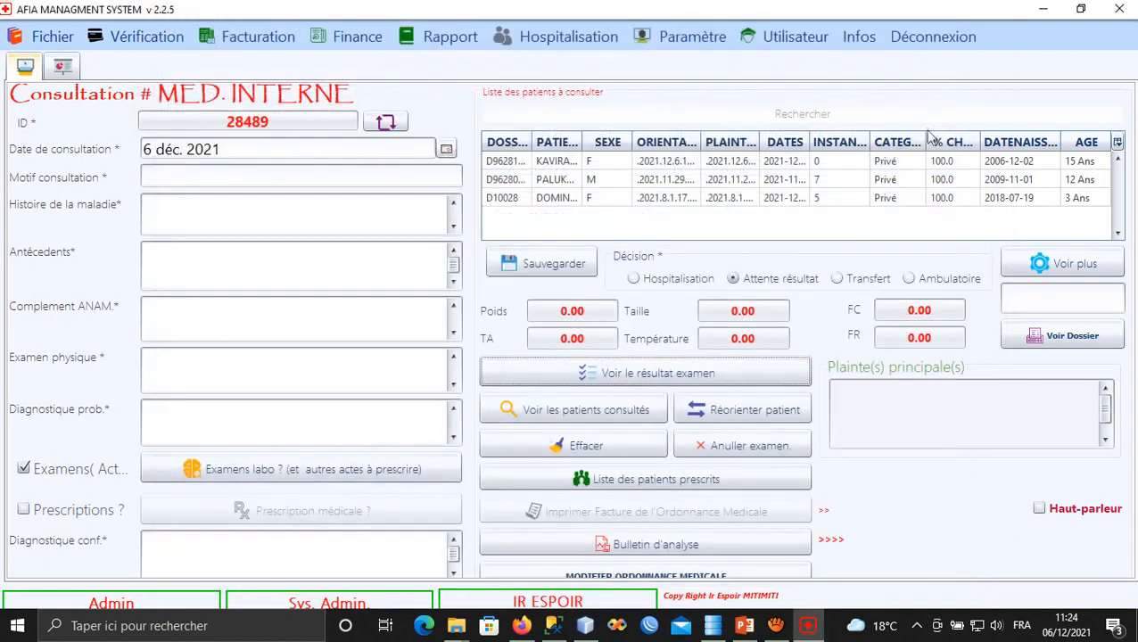
Load the first patient's consultation and review page 2 of her dossier report at 150%.
{"action": "left_click", "coordinate": [557, 163]}
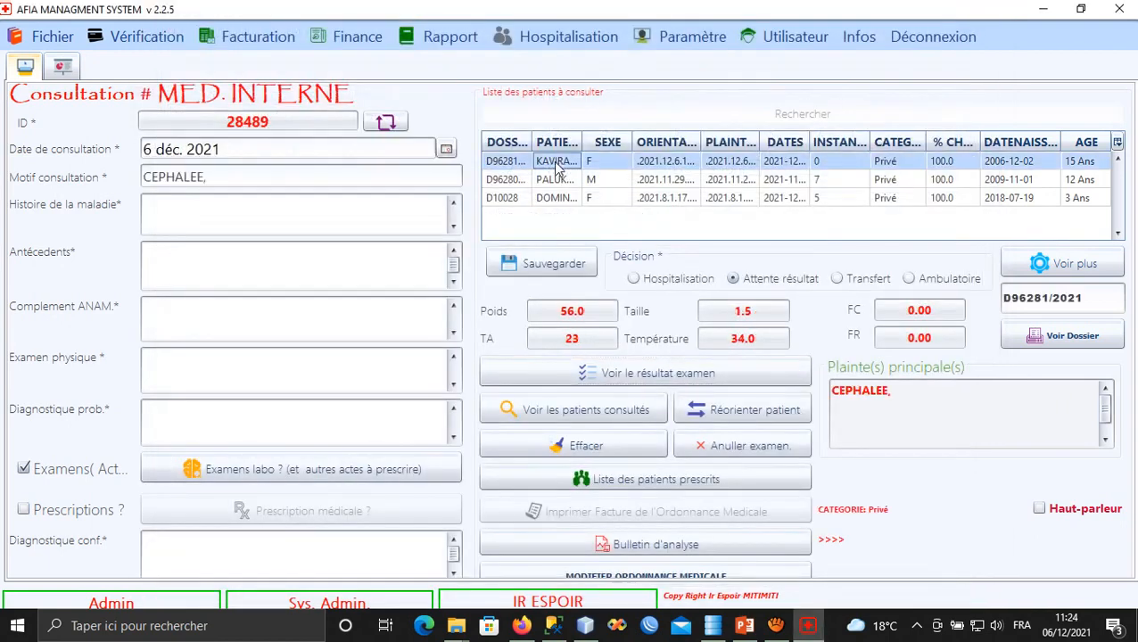
{"action": "left_click", "coordinate": [1033, 344]}
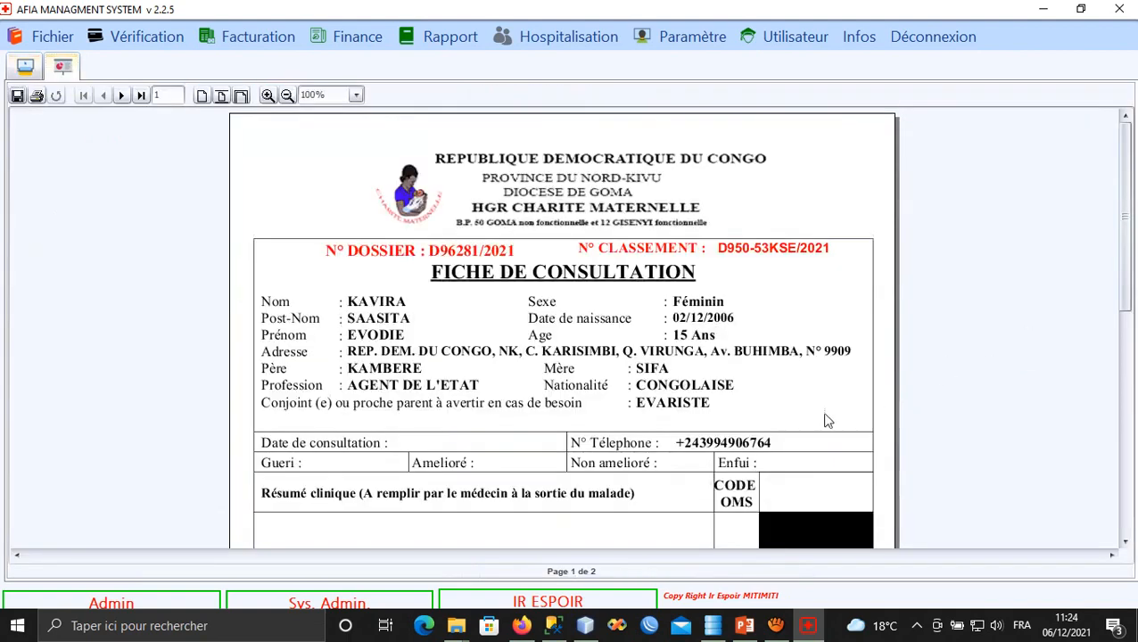
{"action": "left_click", "coordinate": [140, 95]}
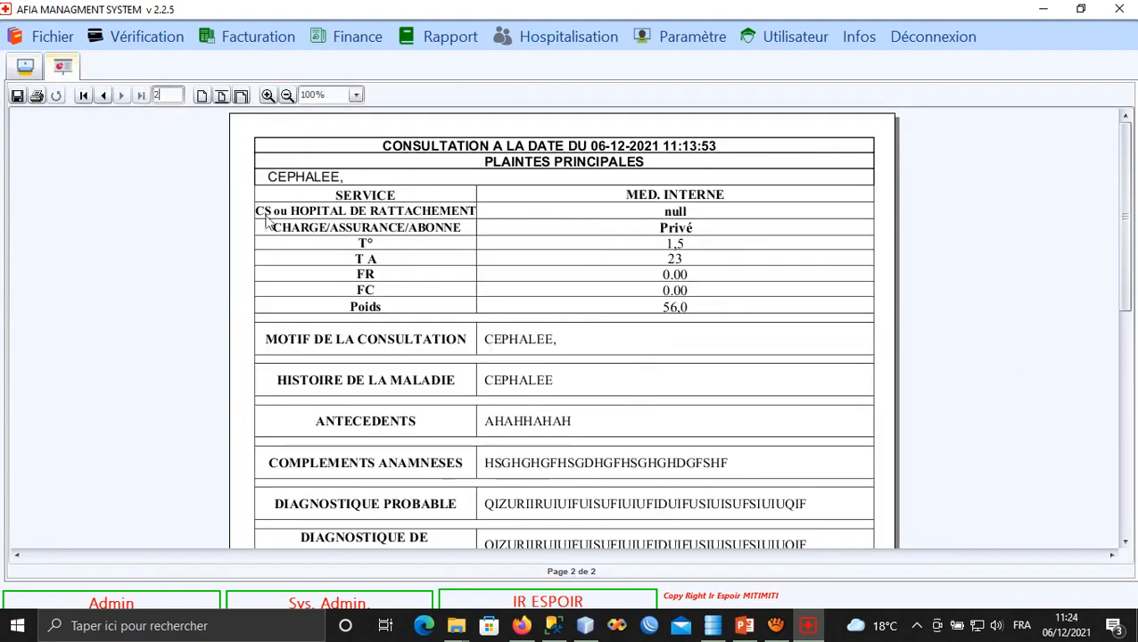
{"action": "scroll", "coordinate": [416, 386], "scroll_direction": "down", "scroll_amount": 4}
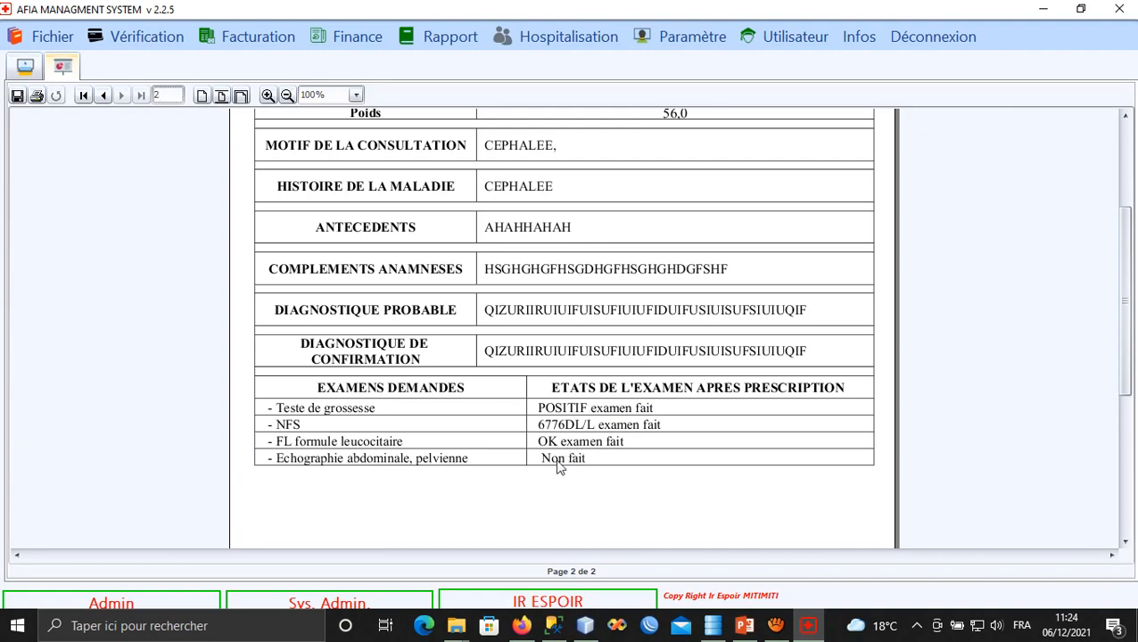
{"action": "scroll", "coordinate": [541, 464], "scroll_direction": "up", "scroll_amount": 3}
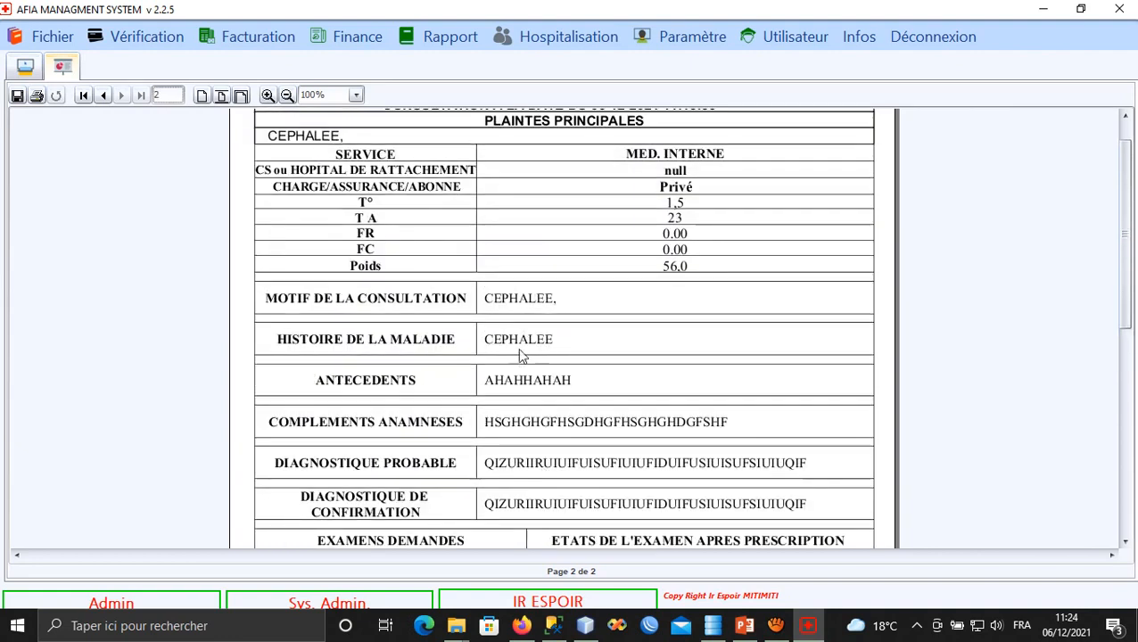
{"action": "scroll", "coordinate": [521, 355], "scroll_direction": "down", "scroll_amount": 2}
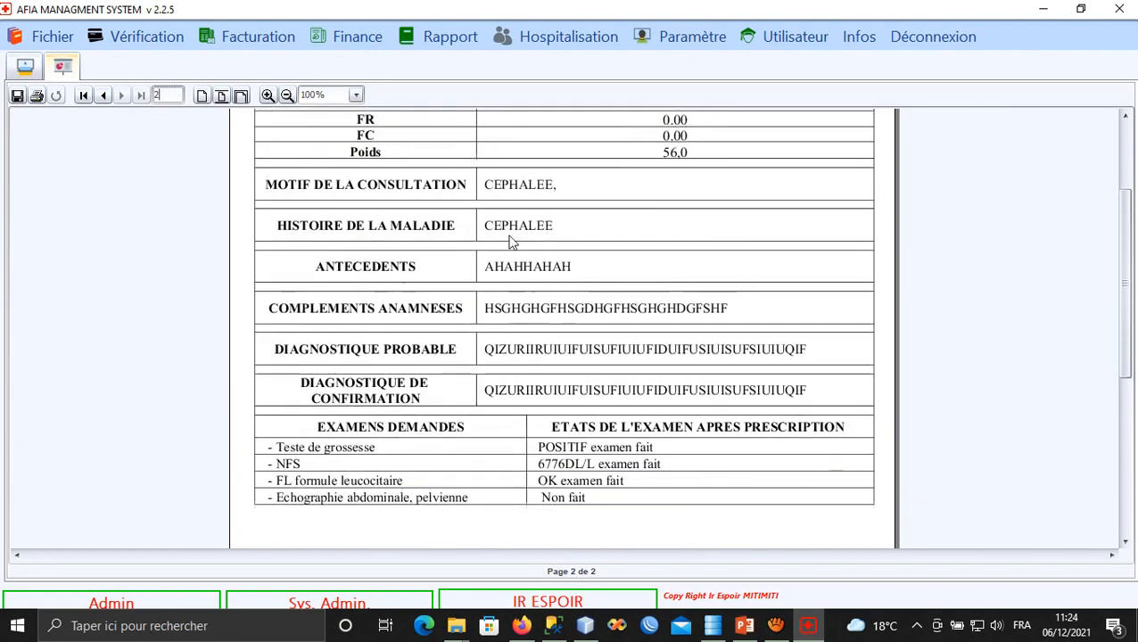
{"action": "left_click", "coordinate": [268, 96]}
{"action": "left_click", "coordinate": [268, 95]}
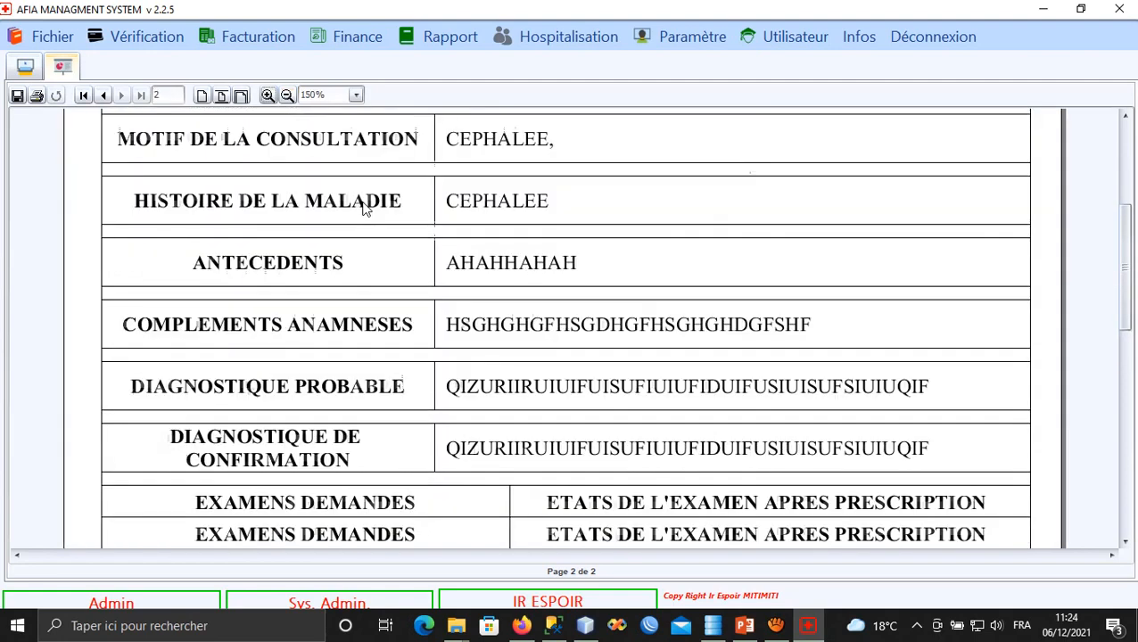
{"action": "scroll", "coordinate": [364, 207], "scroll_direction": "down", "scroll_amount": 4}
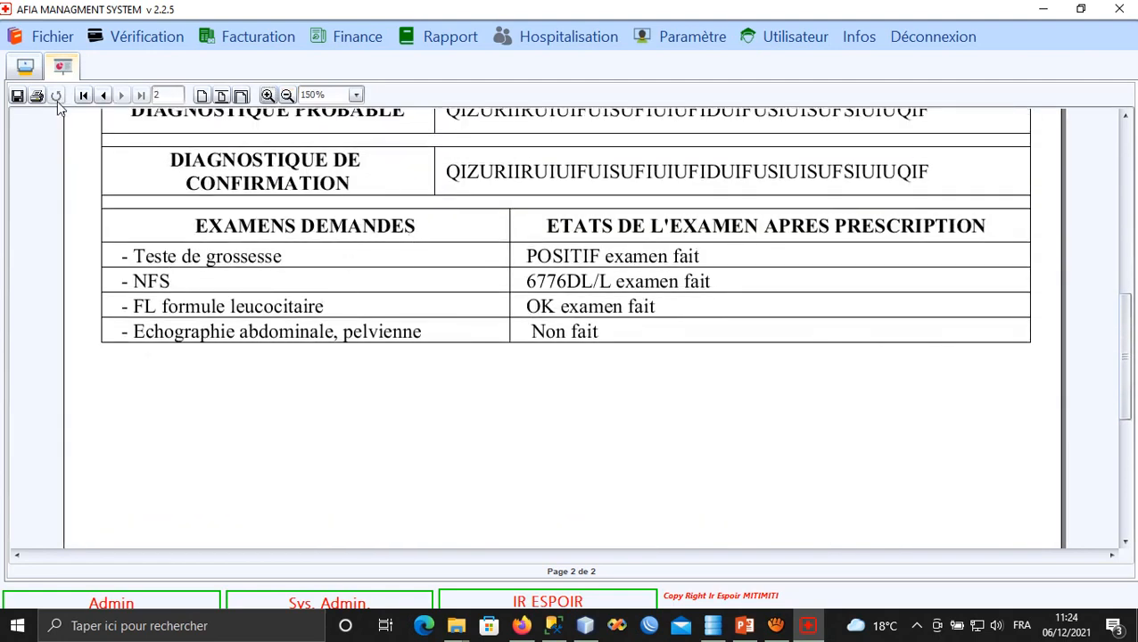
{"action": "left_click", "coordinate": [30, 71]}
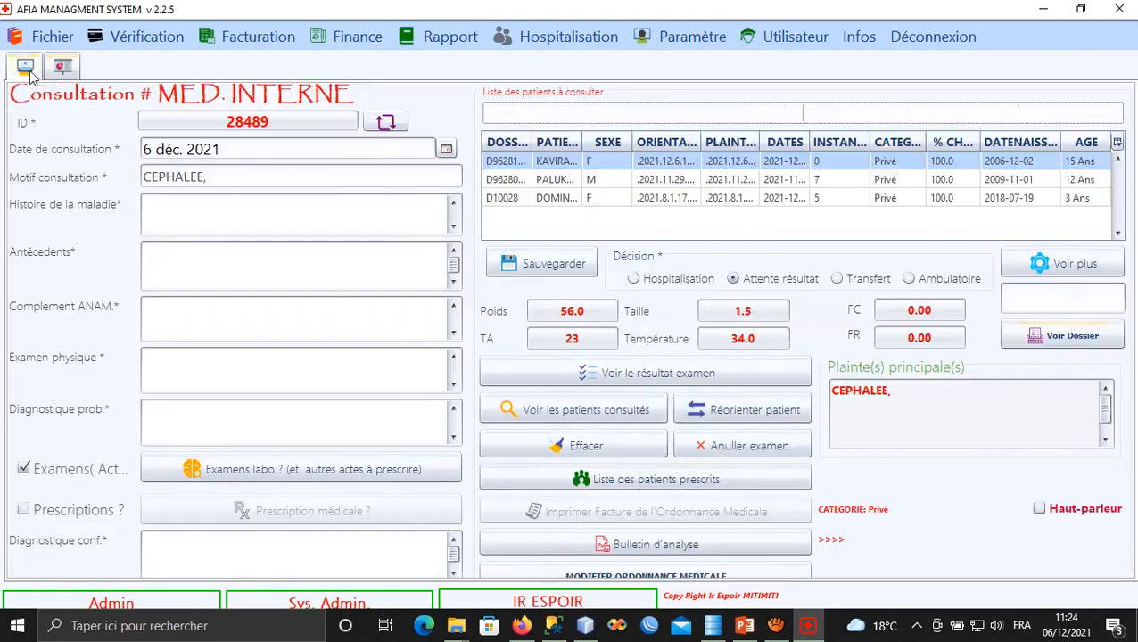
Reselect the first patient, switch to Prescriptions and open the Prescription médicale window.
{"action": "left_click", "coordinate": [568, 166]}
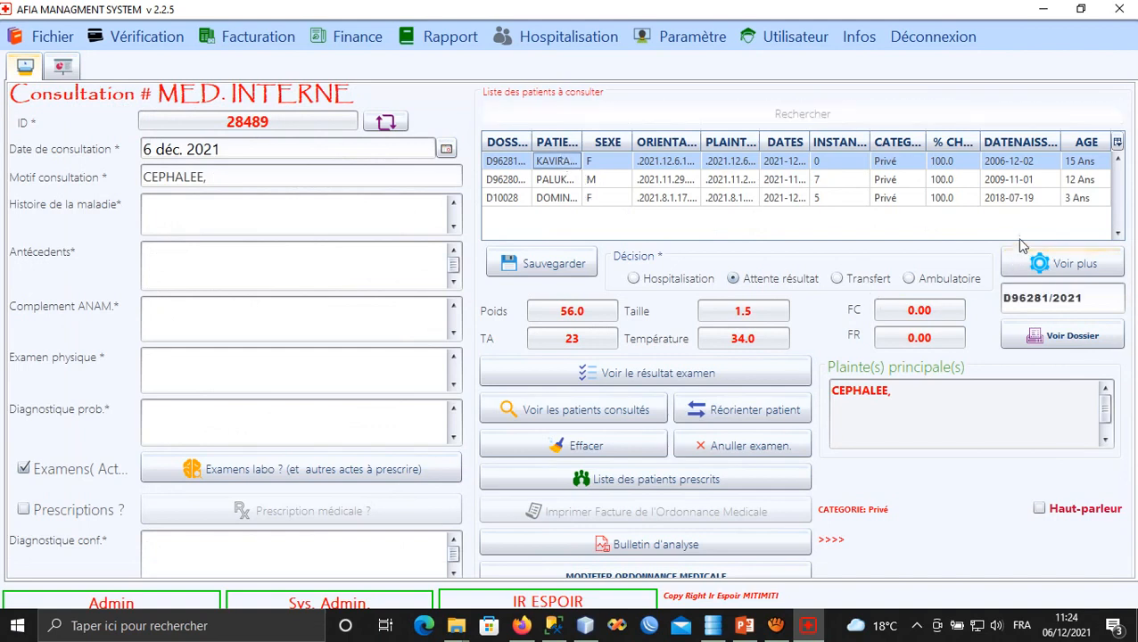
{"action": "left_click", "coordinate": [506, 168]}
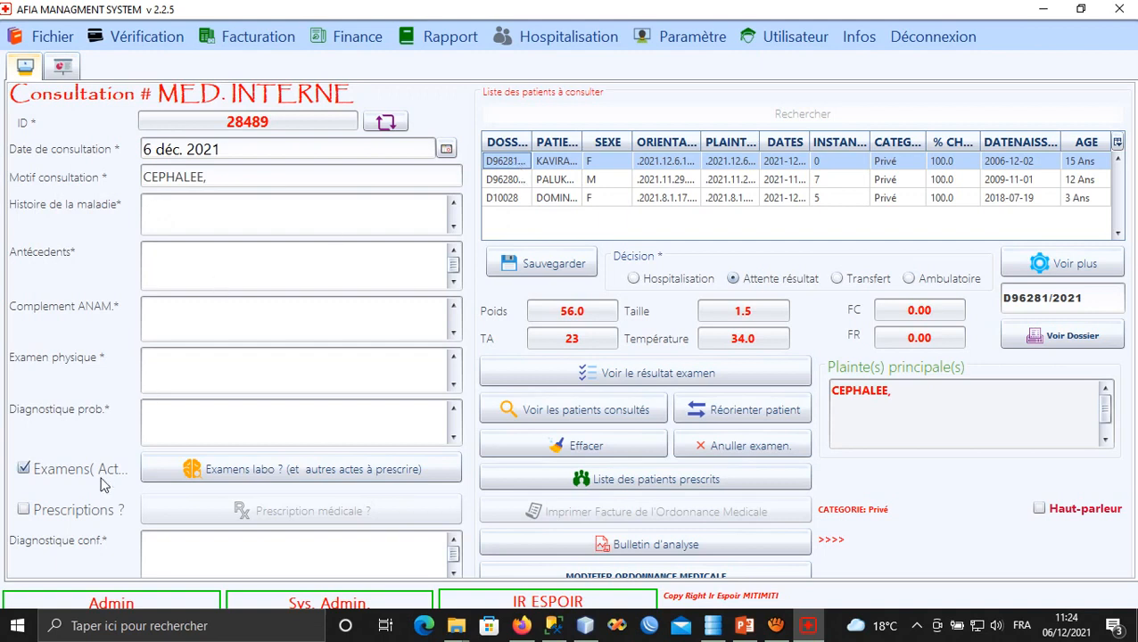
{"action": "left_click", "coordinate": [61, 512]}
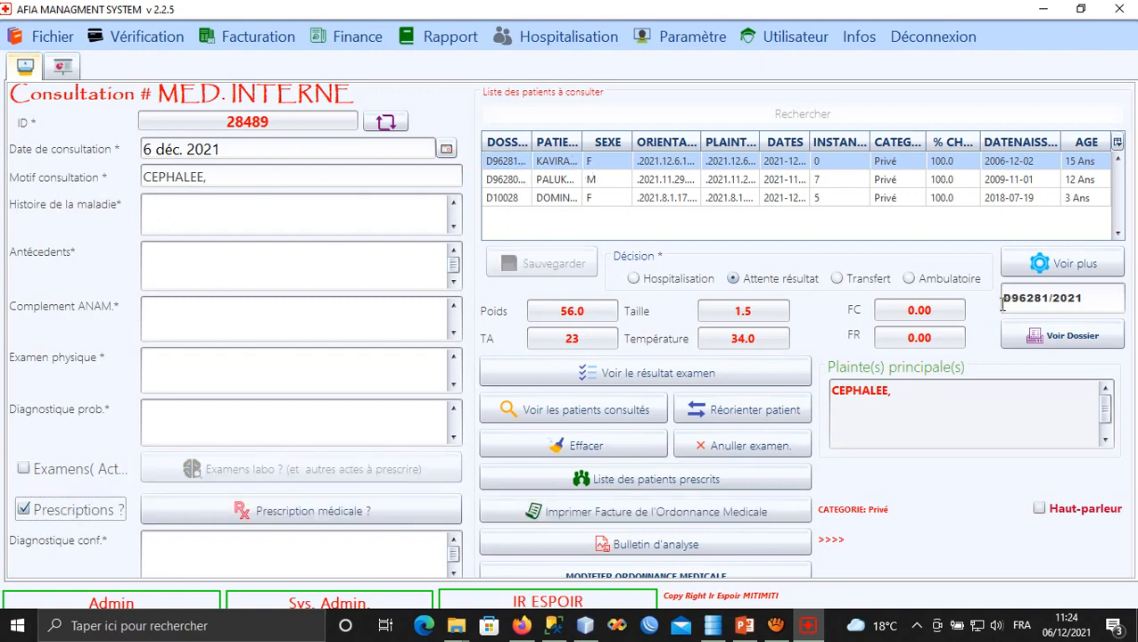
{"action": "left_click", "coordinate": [326, 505]}
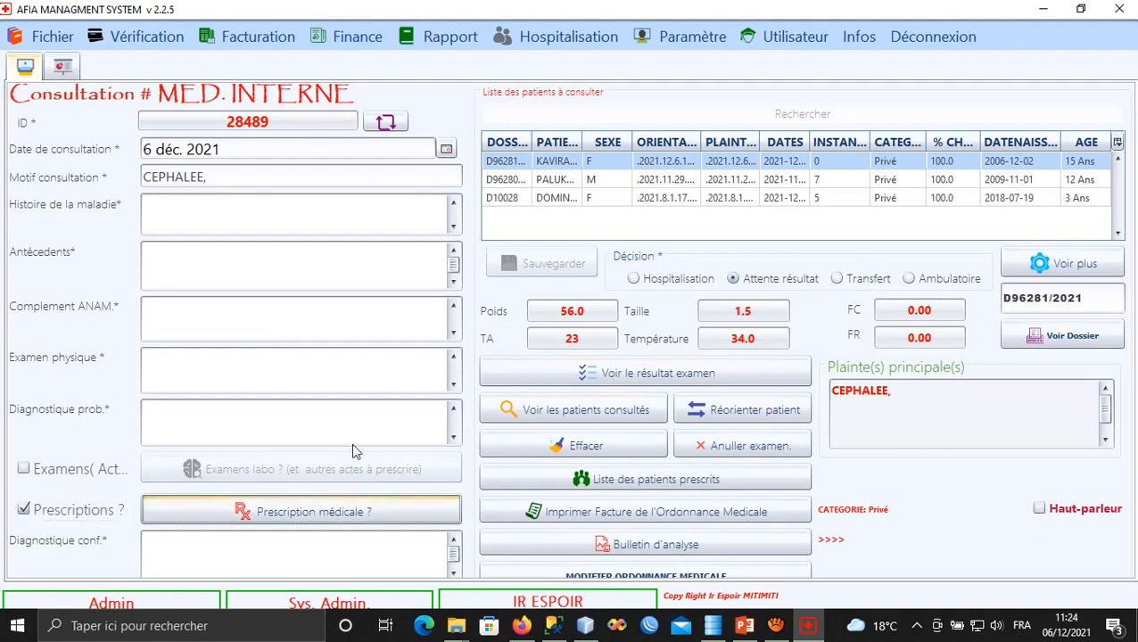
{"action": "left_click", "coordinate": [294, 519]}
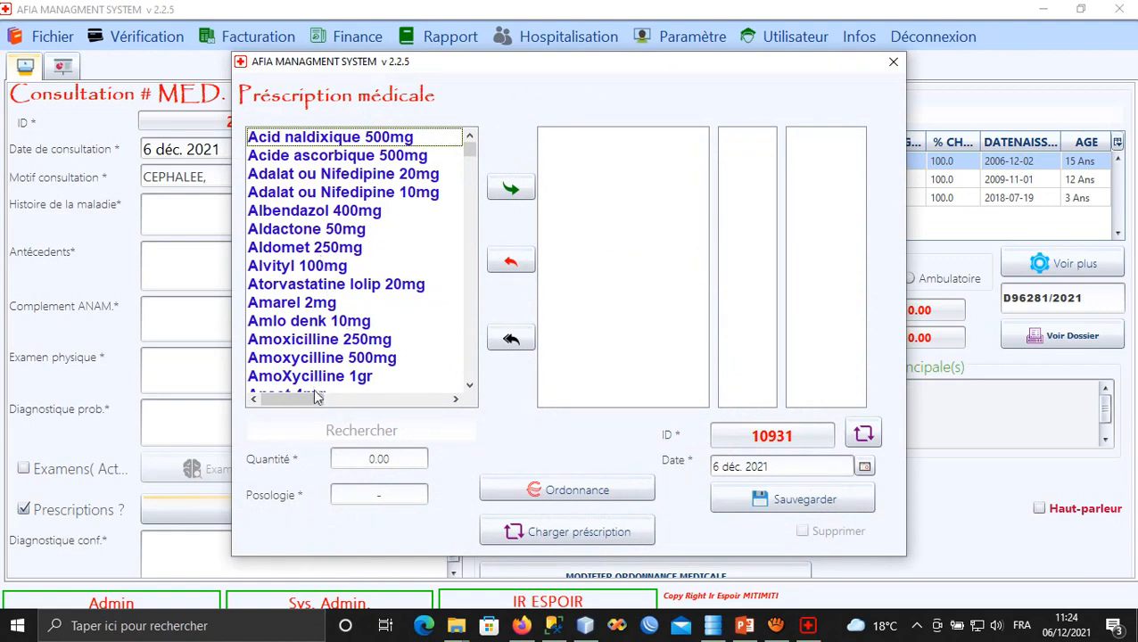
Add Paracetamol 500mg with quantity 10 and posology 2X2, then search for SPAP.
{"action": "left_click", "coordinate": [325, 431]}
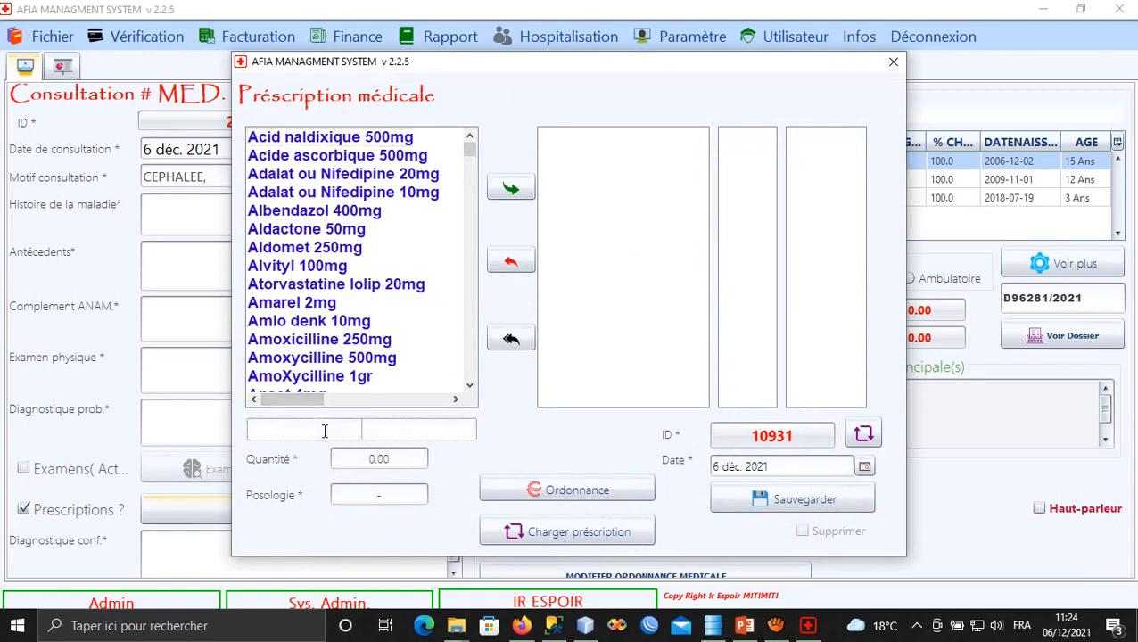
{"action": "type", "text": "PARAC"}
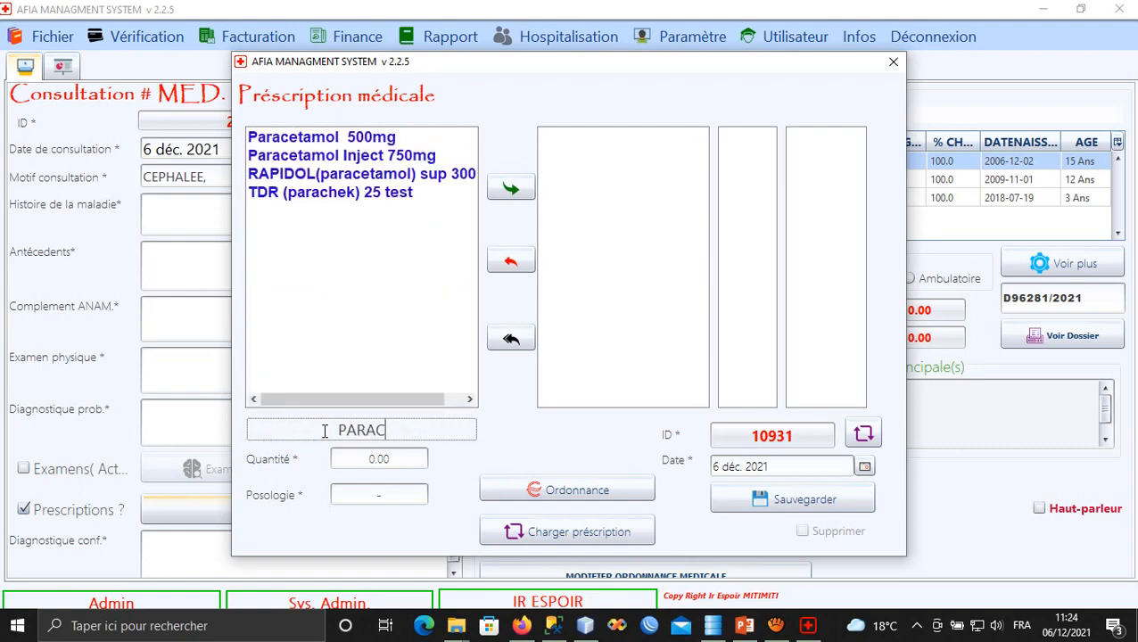
{"action": "left_click", "coordinate": [310, 136]}
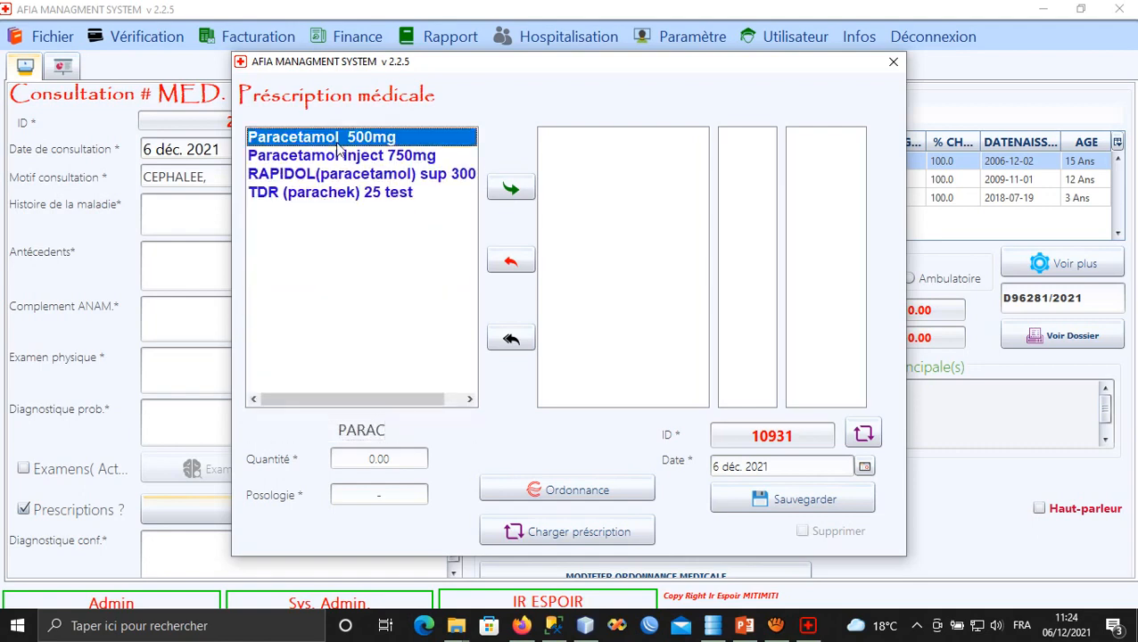
{"action": "left_click", "coordinate": [392, 459]}
{"action": "type", "text": "10"}
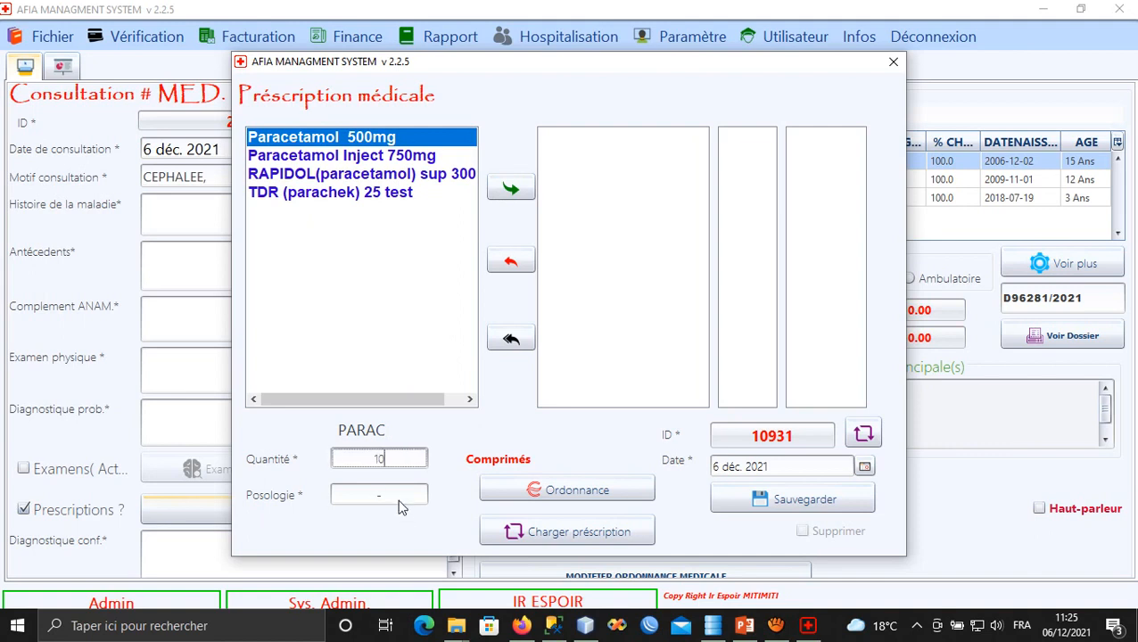
{"action": "left_click", "coordinate": [346, 498]}
{"action": "type", "text": "2X"}
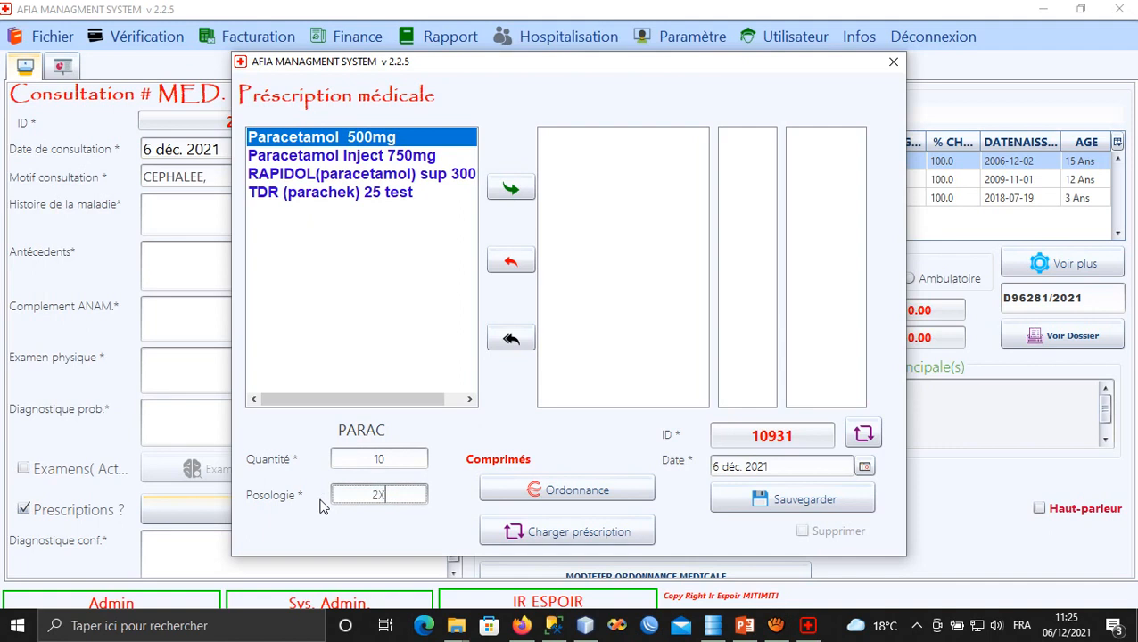
{"action": "type", "text": "2"}
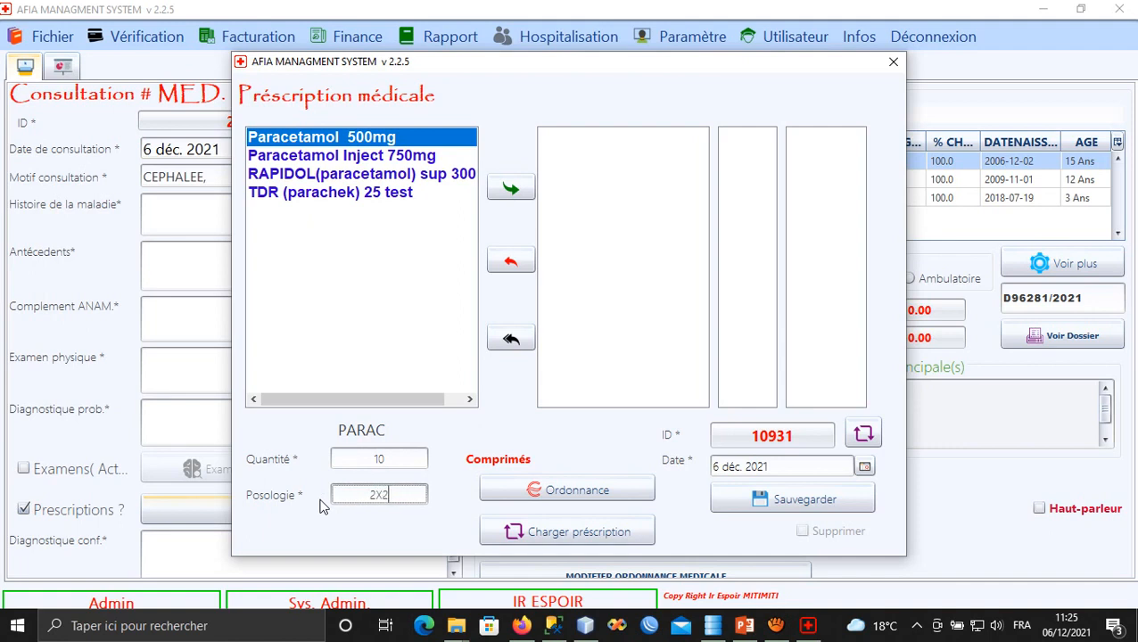
{"action": "left_click", "coordinate": [506, 190]}
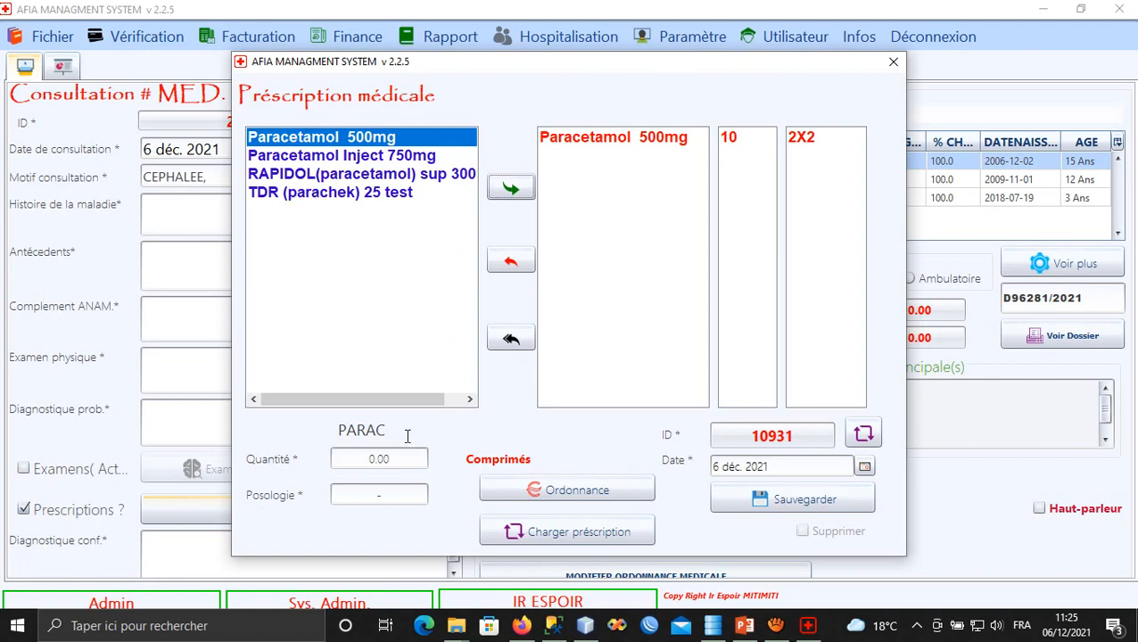
{"action": "left_click", "coordinate": [313, 418]}
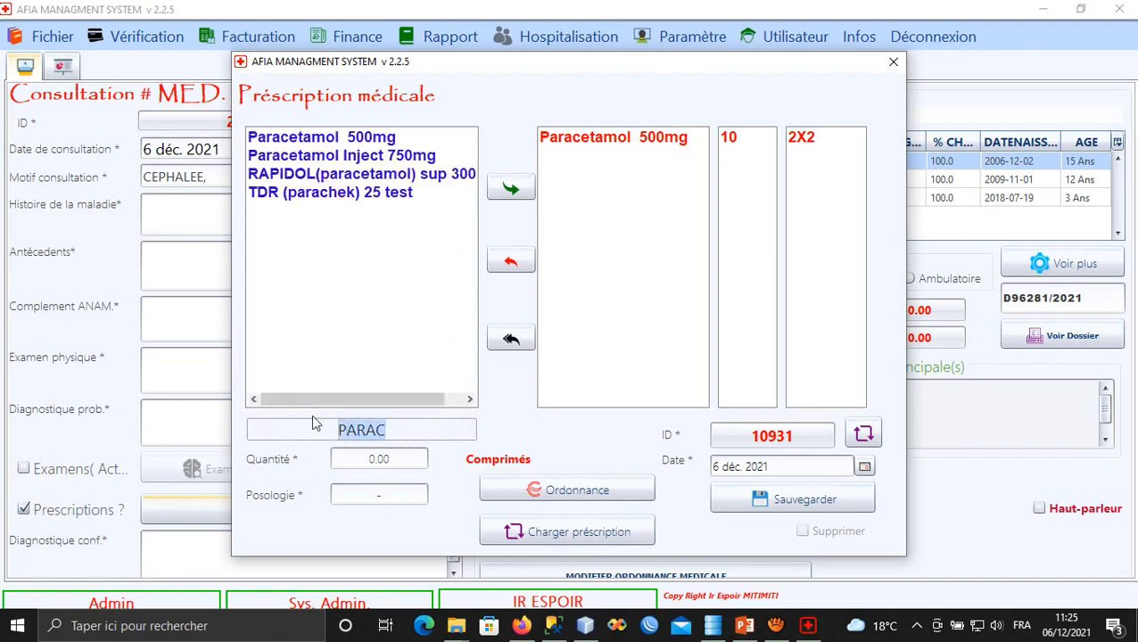
{"action": "type", "text": "S"}
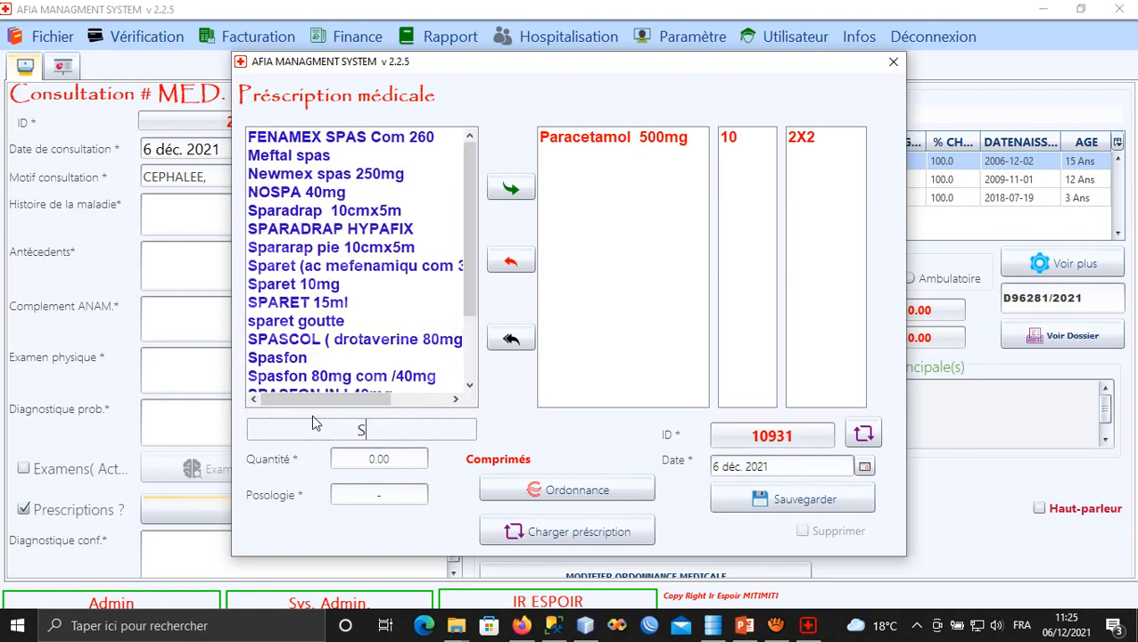
{"action": "type", "text": "PAP"}
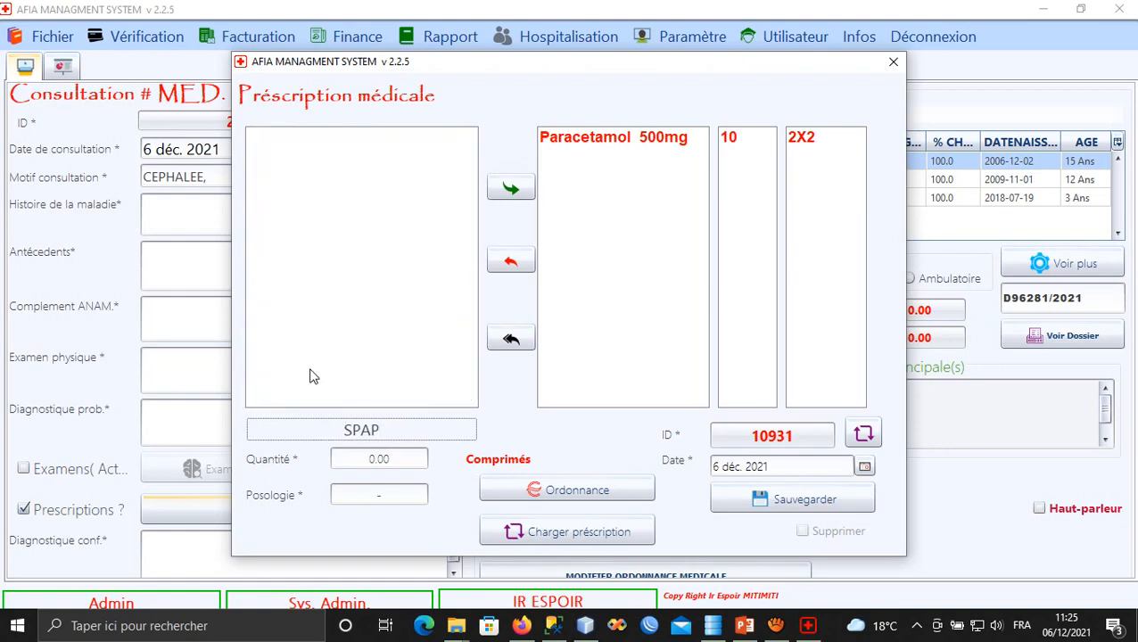
Add SPASFON INJ 40mg with quantity 2 and posology 1X1, then start a METFO search.
{"action": "key", "text": "BackSpace"}
{"action": "type", "text": "S"}
{"action": "left_click", "coordinate": [307, 249]}
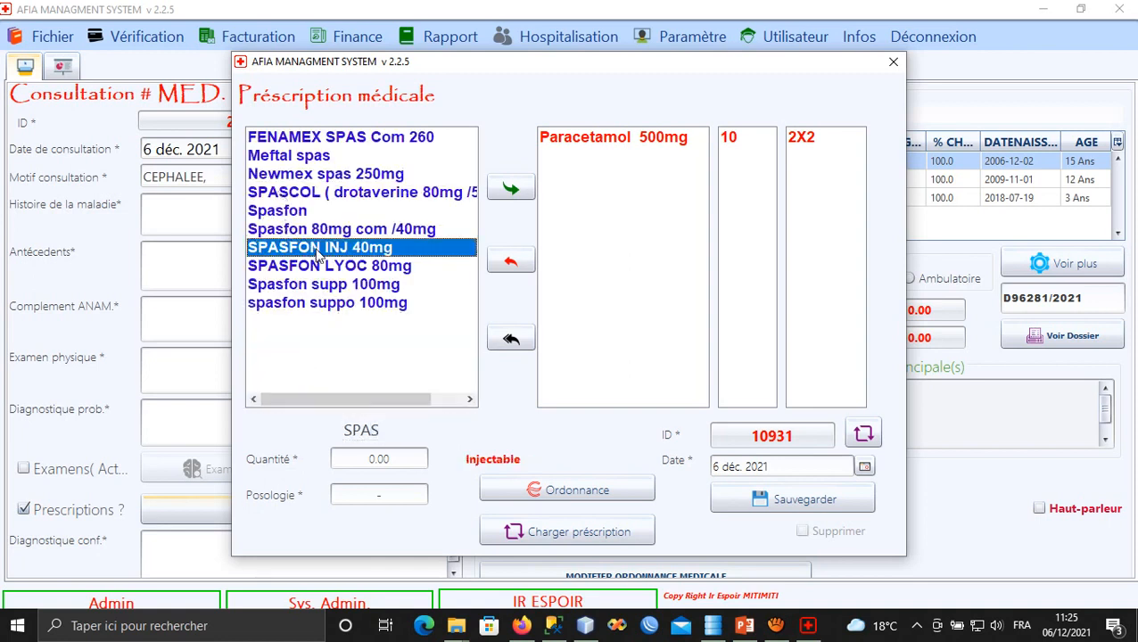
{"action": "left_click", "coordinate": [373, 466]}
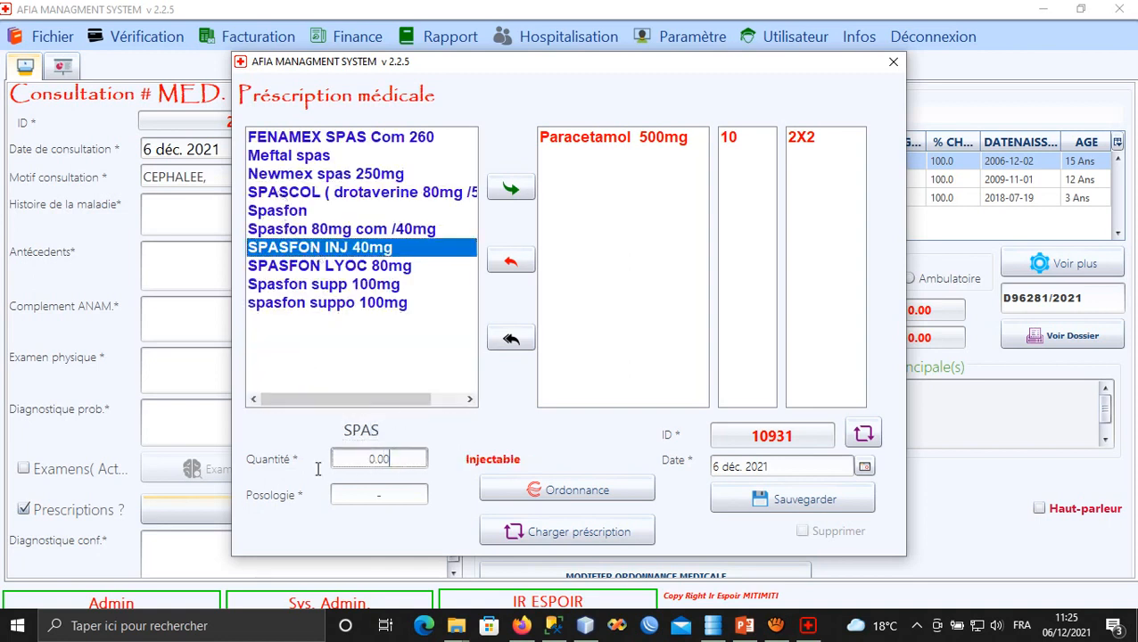
{"action": "left_click_drag", "start_coordinate": [403, 462], "coordinate": [336, 459]}
{"action": "type", "text": "2"}
{"action": "left_click_drag", "start_coordinate": [378, 497], "coordinate": [332, 491]}
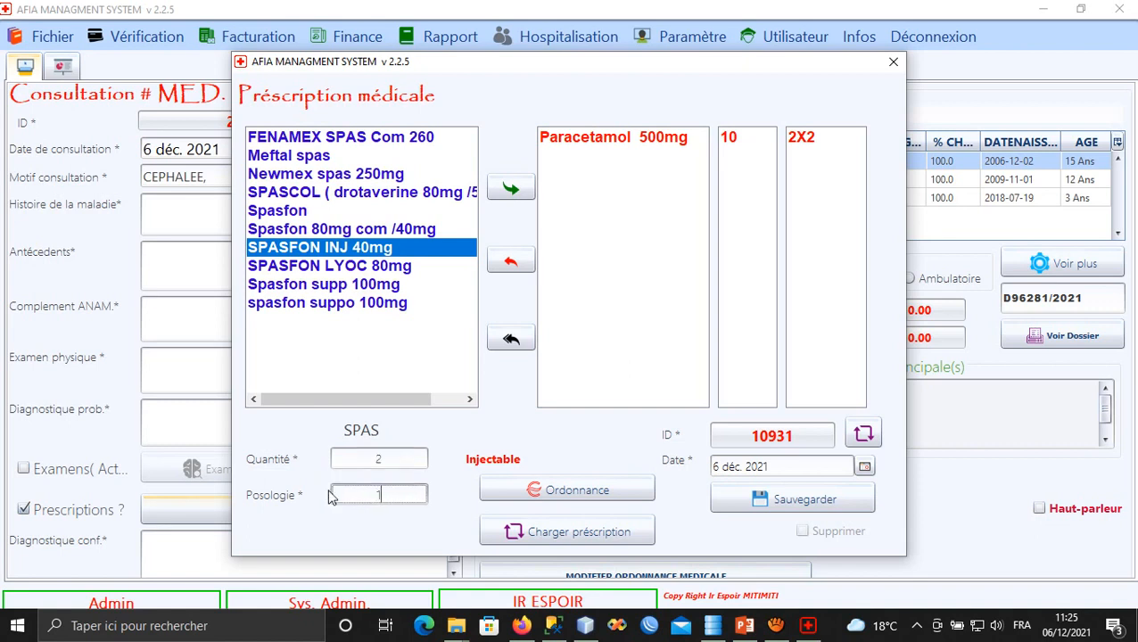
{"action": "type", "text": "1X1"}
{"action": "left_click", "coordinate": [510, 188]}
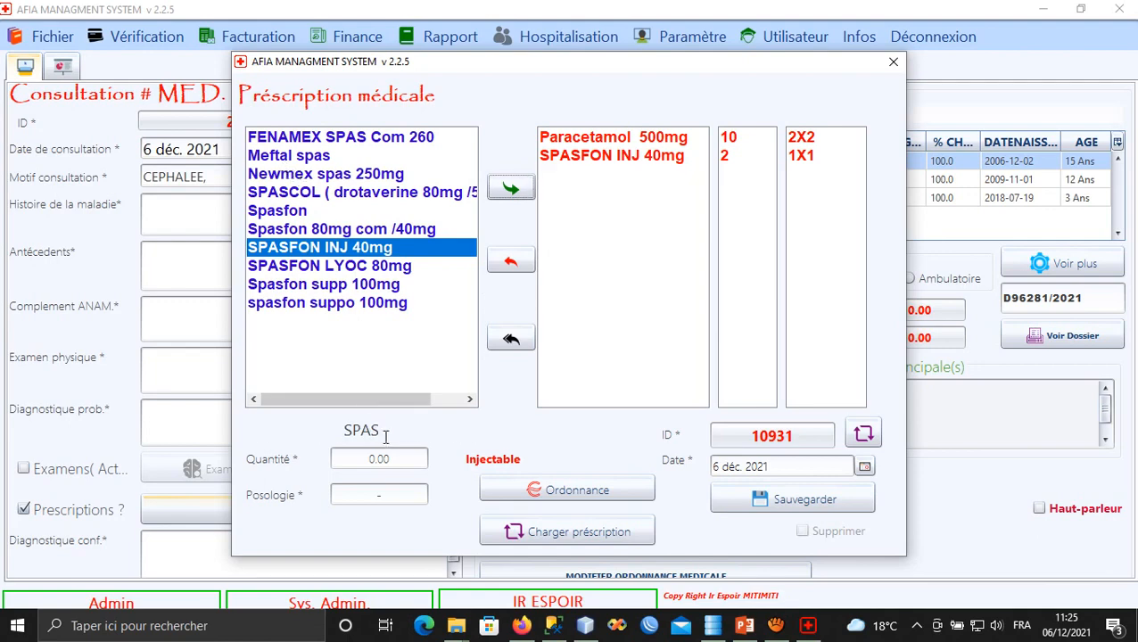
{"action": "left_click", "coordinate": [275, 428]}
{"action": "type", "text": "MET"}
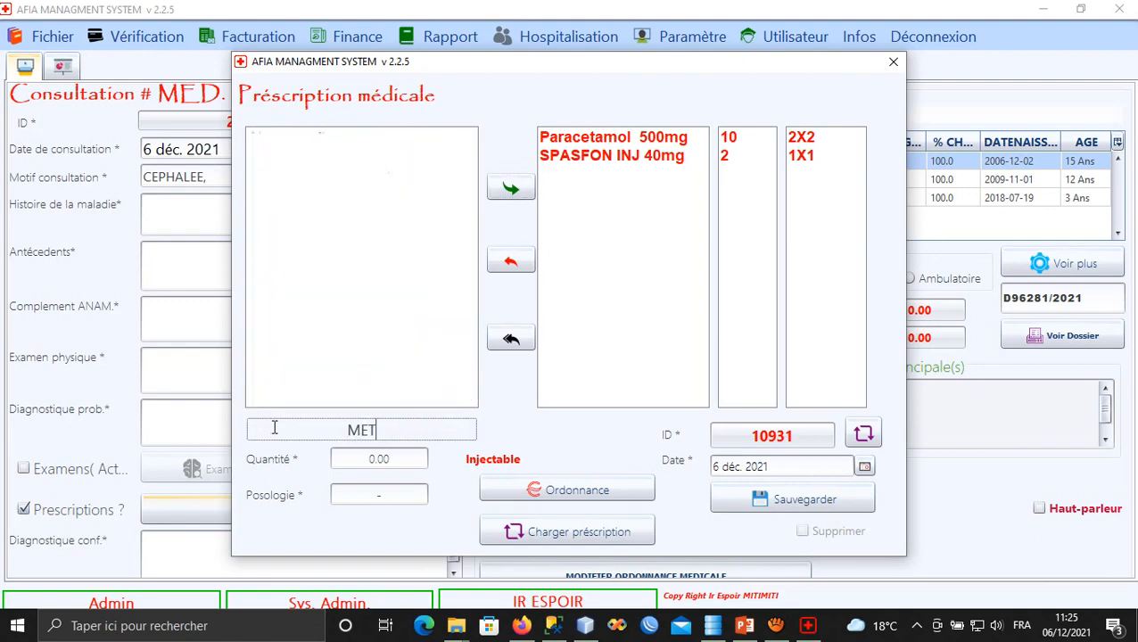
{"action": "type", "text": "FO"}
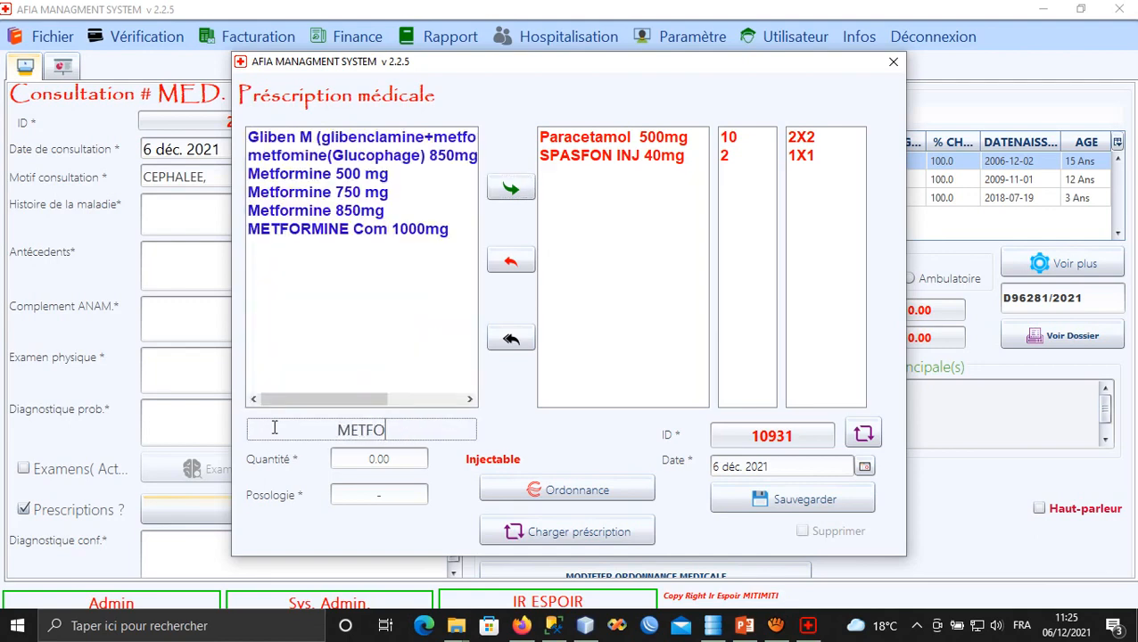
Try adding METFORMINE Com 1000mg with quantity 50, and dismiss its insufficient stock warning.
{"action": "left_click", "coordinate": [323, 230]}
{"action": "left_click", "coordinate": [398, 457]}
{"action": "left_click_drag", "start_coordinate": [398, 457], "coordinate": [319, 455]}
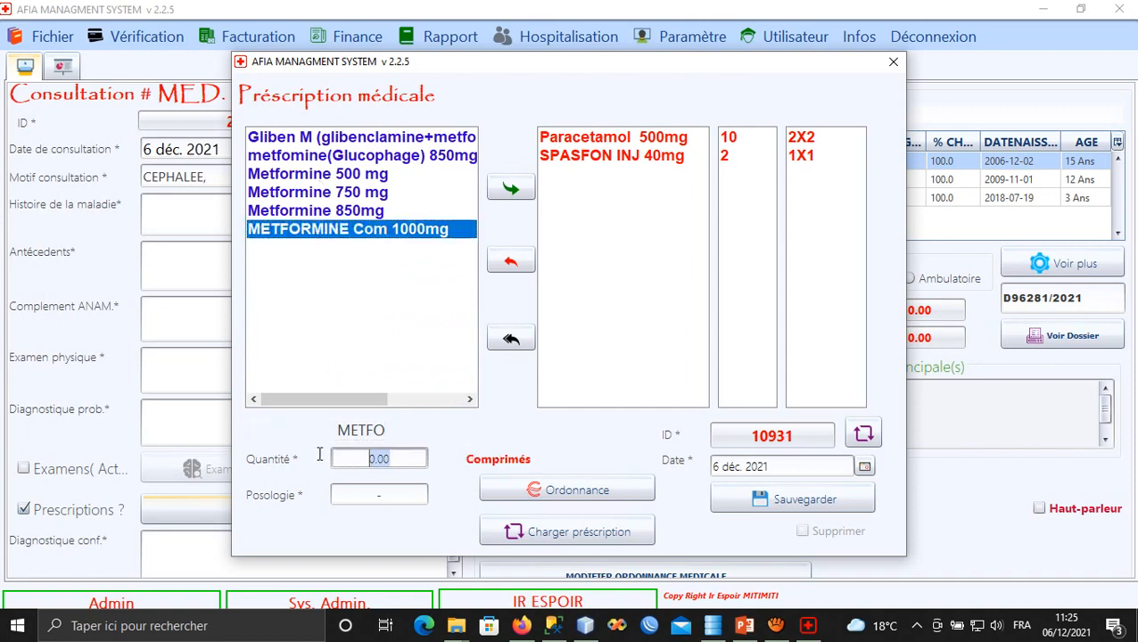
{"action": "type", "text": "50"}
{"action": "left_click", "coordinate": [361, 494]}
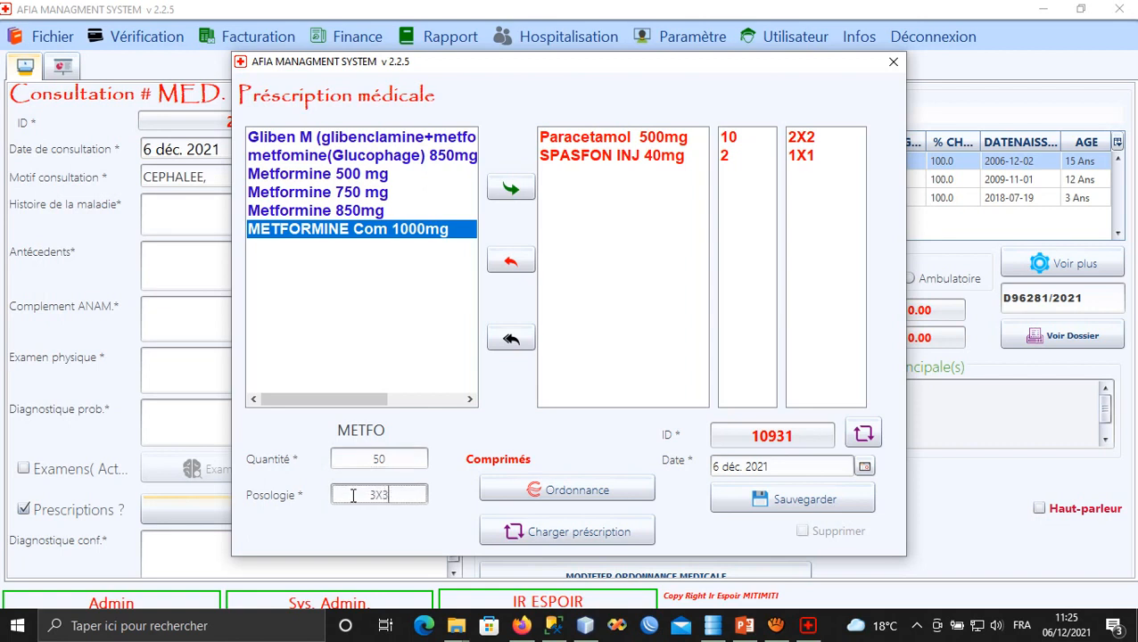
{"action": "left_click", "coordinate": [520, 188]}
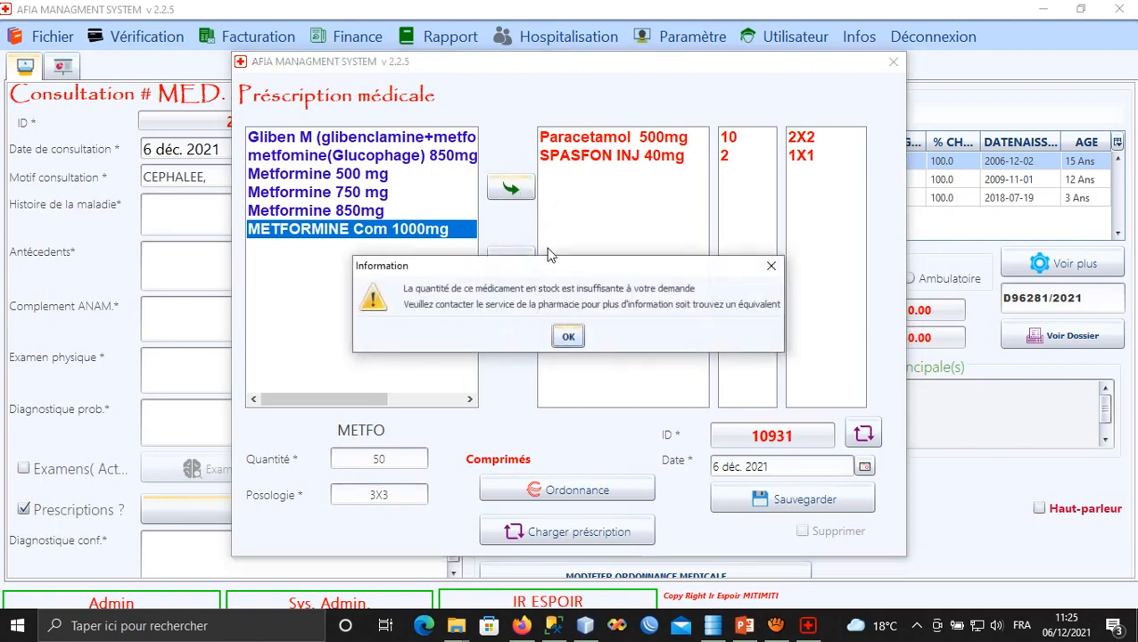
{"action": "left_click_drag", "start_coordinate": [546, 272], "coordinate": [555, 237]}
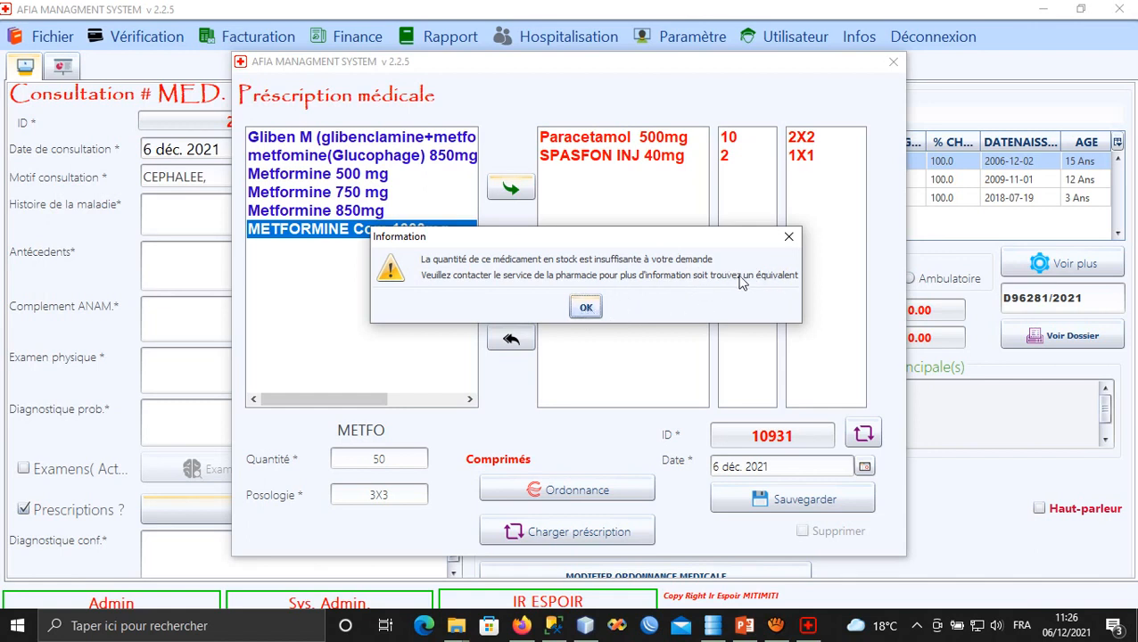
{"action": "left_click", "coordinate": [588, 308]}
Skip out-of-stock Metformine 850mg and add metfomine(Glucophage) 850mg at 50, 3X3.
{"action": "left_click", "coordinate": [332, 212]}
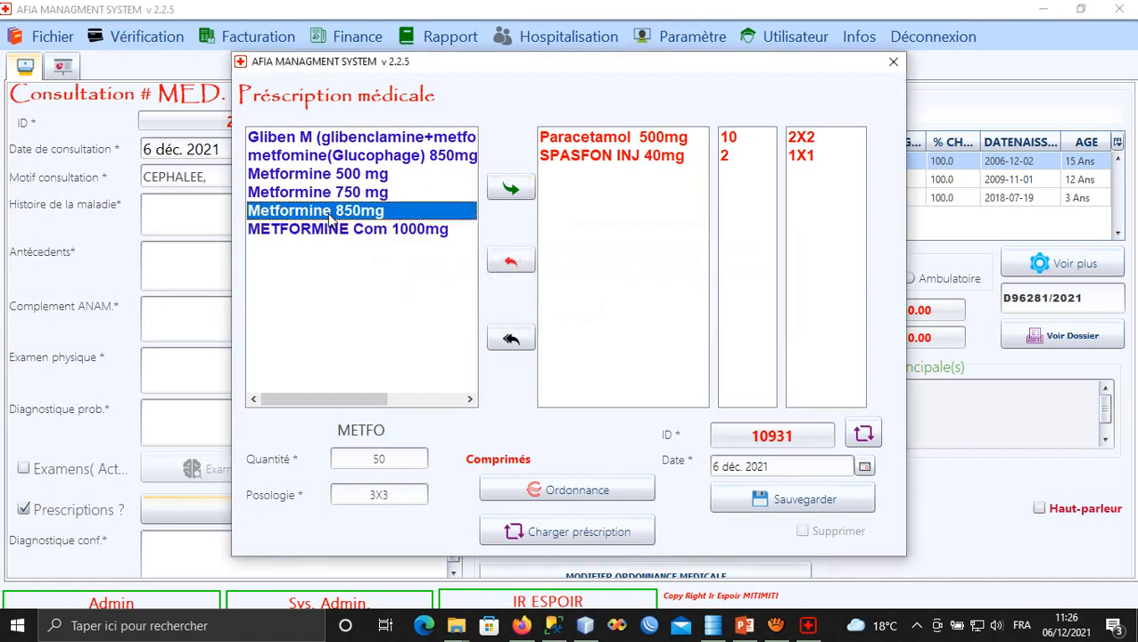
{"action": "left_click", "coordinate": [512, 189]}
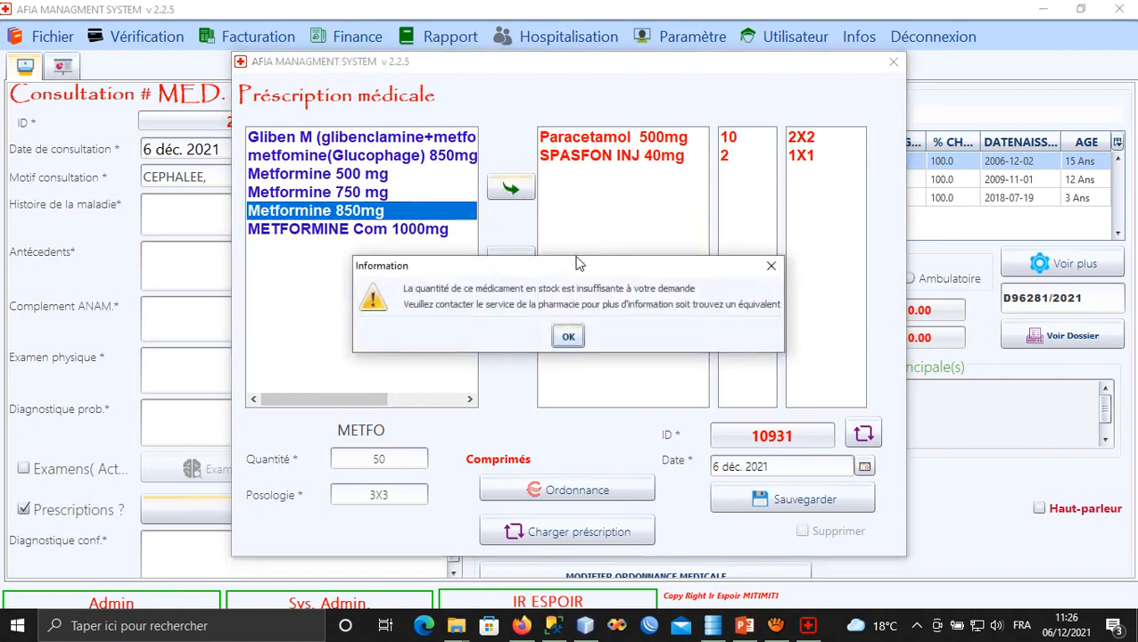
{"action": "left_click", "coordinate": [568, 333]}
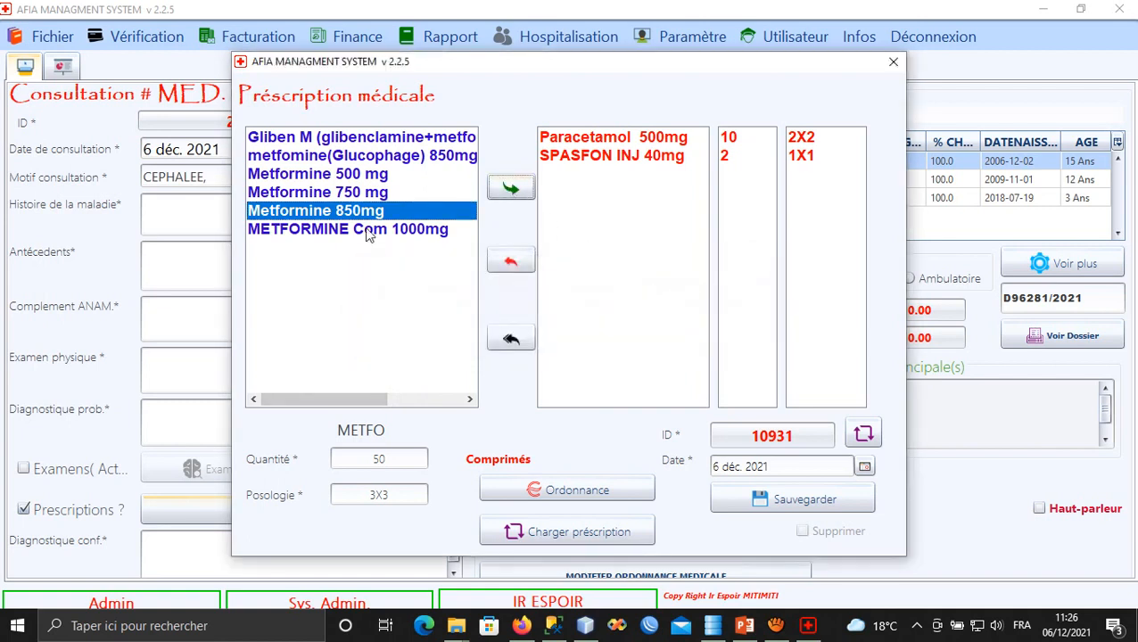
{"action": "left_click", "coordinate": [304, 158]}
{"action": "left_click", "coordinate": [511, 189]}
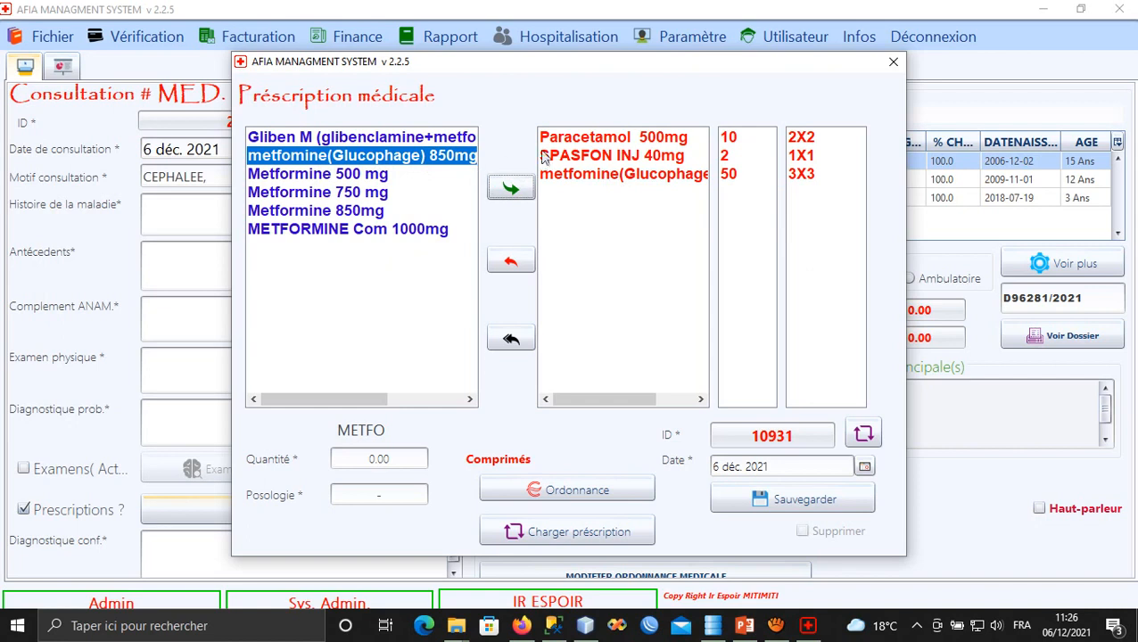
Save the prescription and generate ordonnance ORD11098 (N° 10931), closing the requisition code message.
{"action": "left_click", "coordinate": [763, 502]}
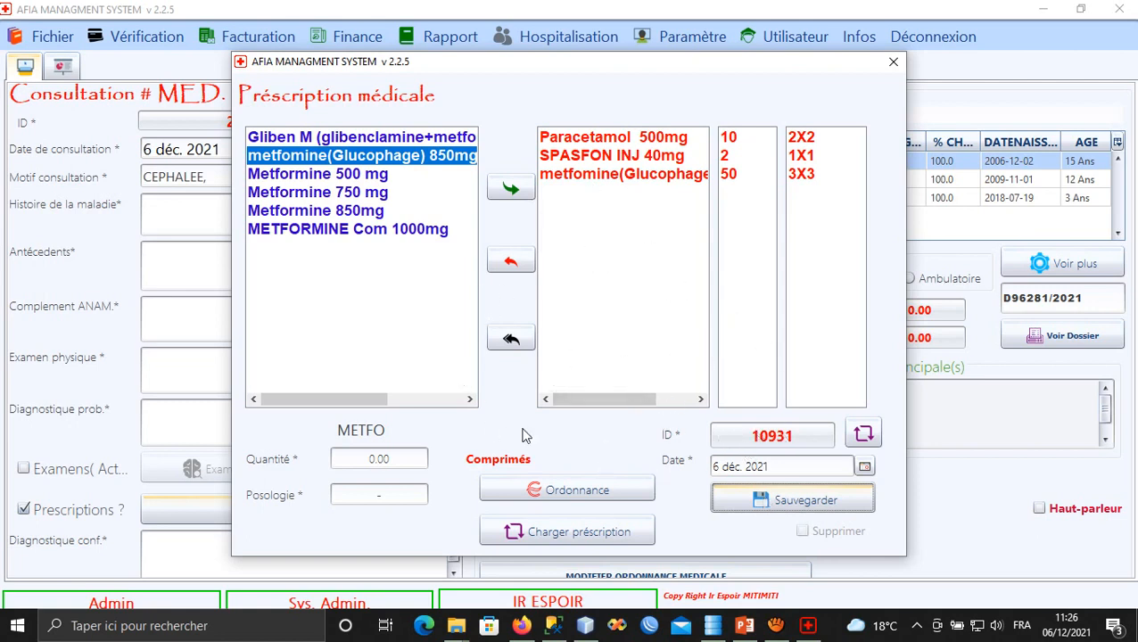
{"action": "key", "text": "Escape"}
{"action": "left_click", "coordinate": [539, 262]}
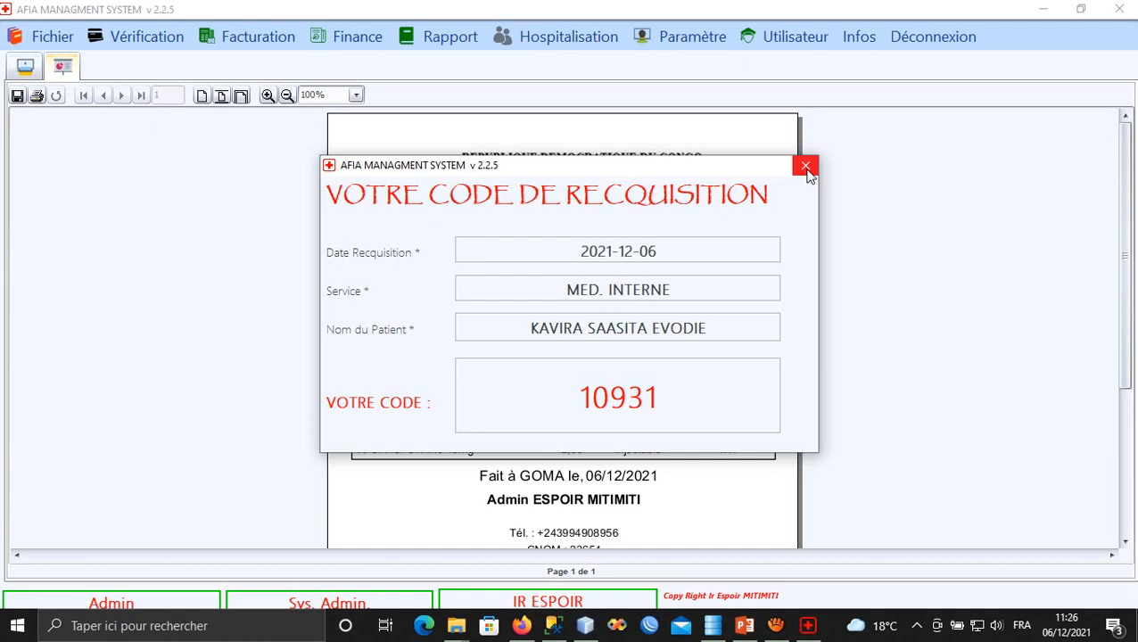
{"action": "left_click", "coordinate": [806, 168]}
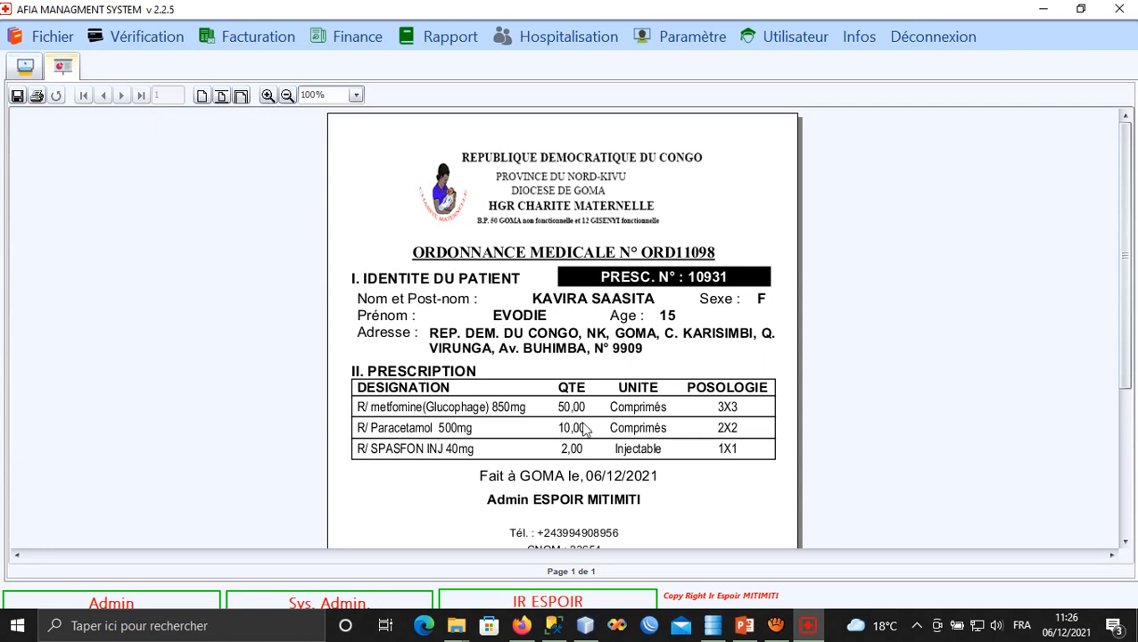
{"action": "left_click", "coordinate": [808, 629]}
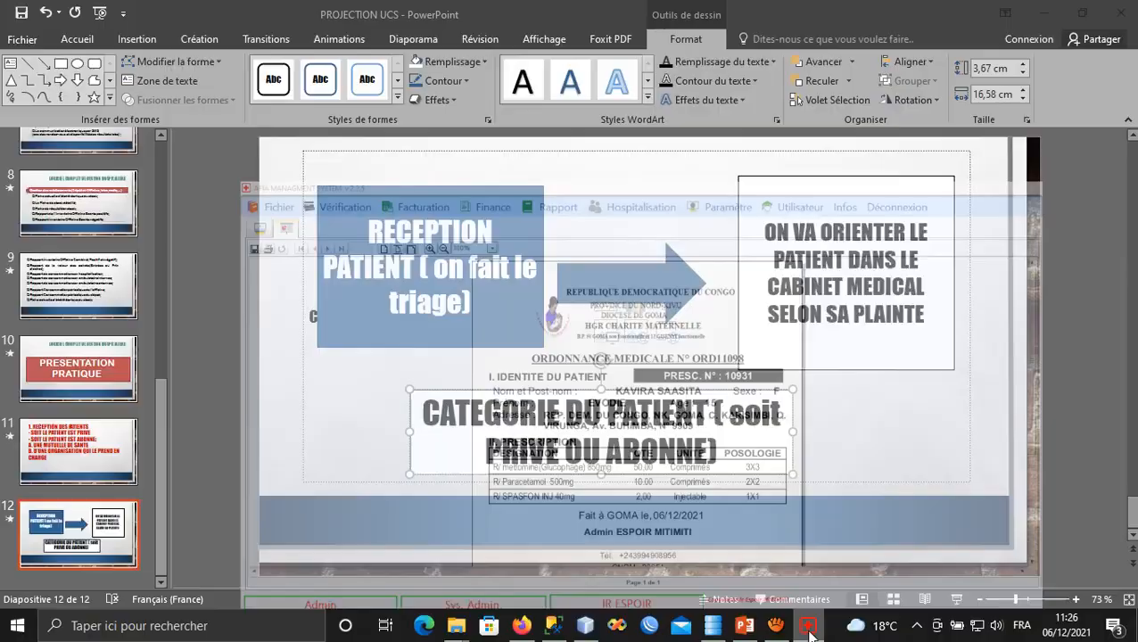
{"action": "left_click", "coordinate": [808, 628]}
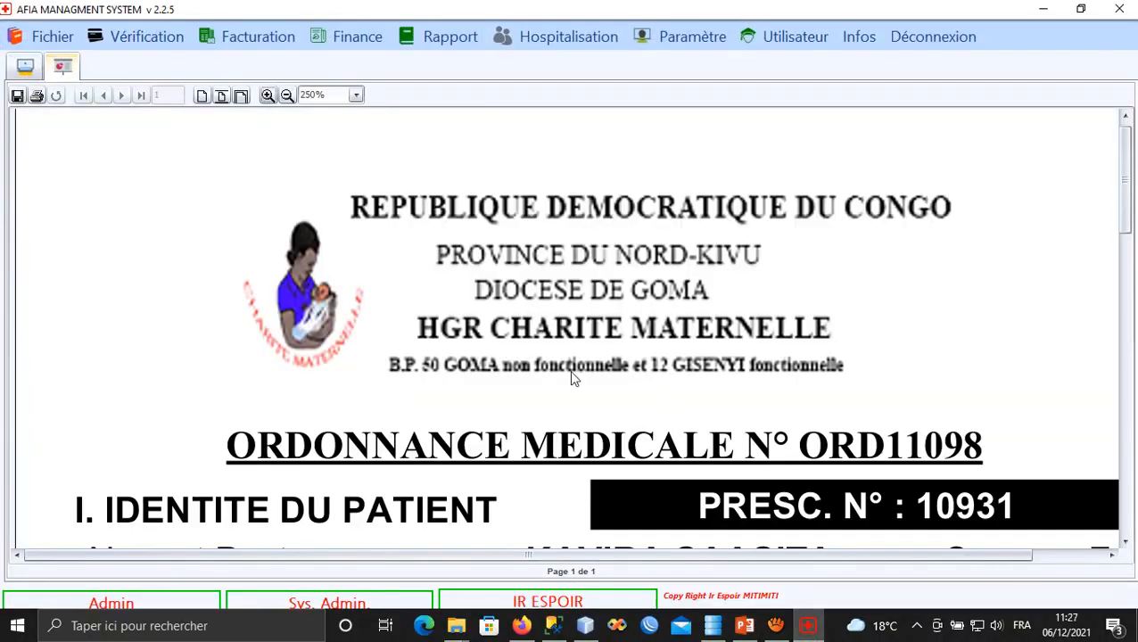
{"action": "left_click", "coordinate": [286, 96]}
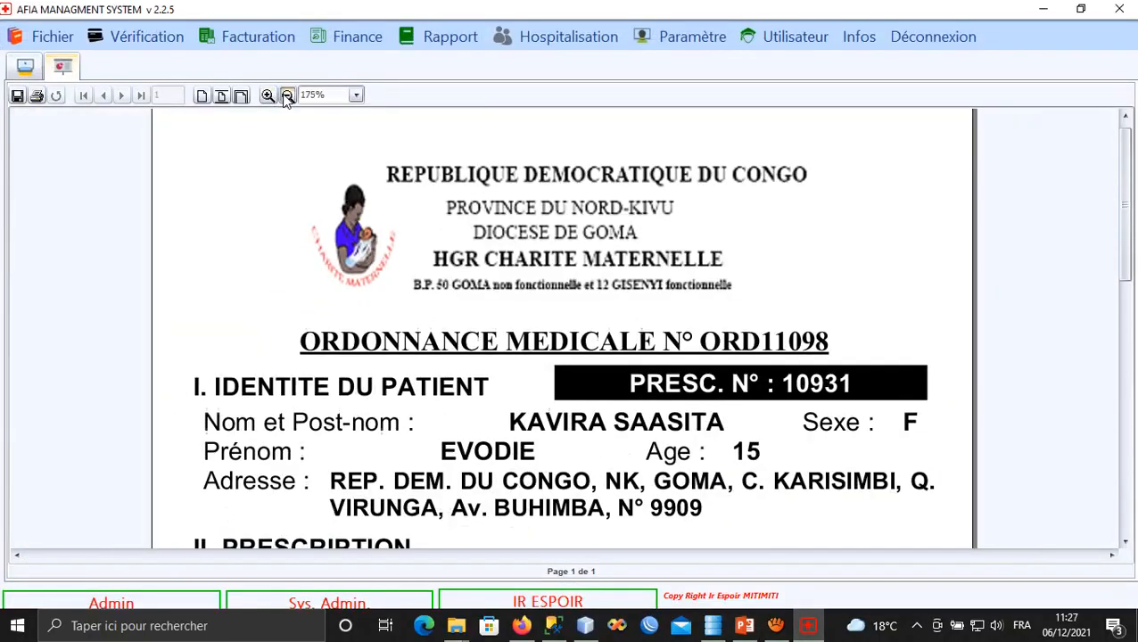
{"action": "left_click", "coordinate": [286, 95]}
{"action": "left_click_drag", "start_coordinate": [428, 344], "coordinate": [410, 173]}
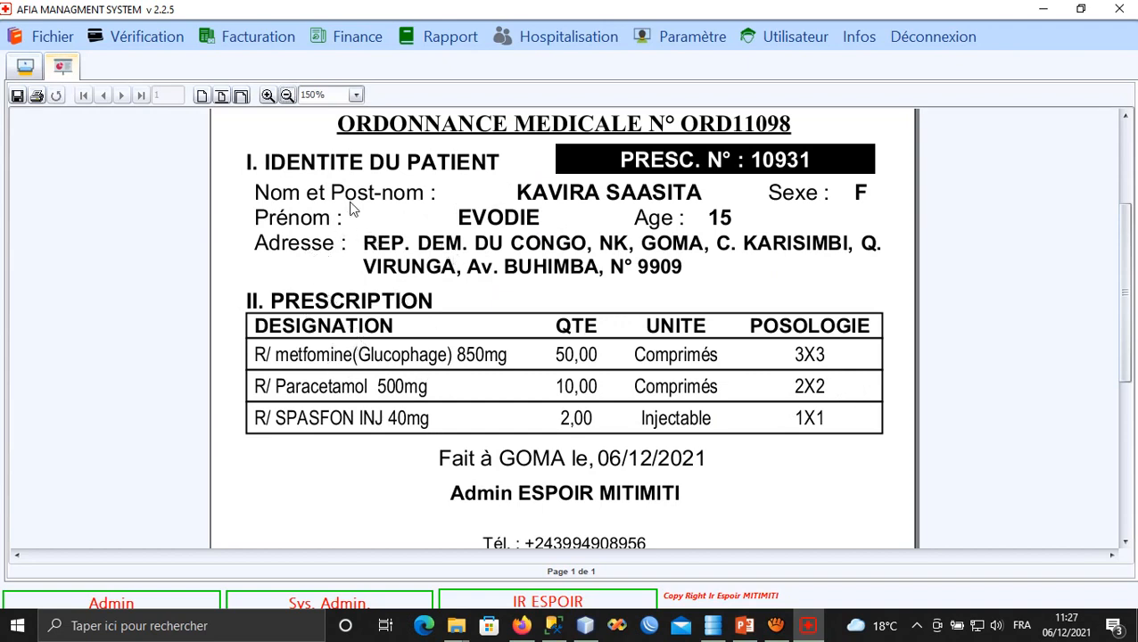
{"action": "mouse_move", "coordinate": [350, 201]}
{"action": "left_mouse_down"}
{"action": "mouse_move", "coordinate": [354, 228]}
{"action": "mouse_move", "coordinate": [352, 206]}
{"action": "left_mouse_up"}
Load prescription 10931's bill (6.38 USD, 100% covered) in Finance > Paiement > Préscription médicale.
{"action": "left_click", "coordinate": [250, 36]}
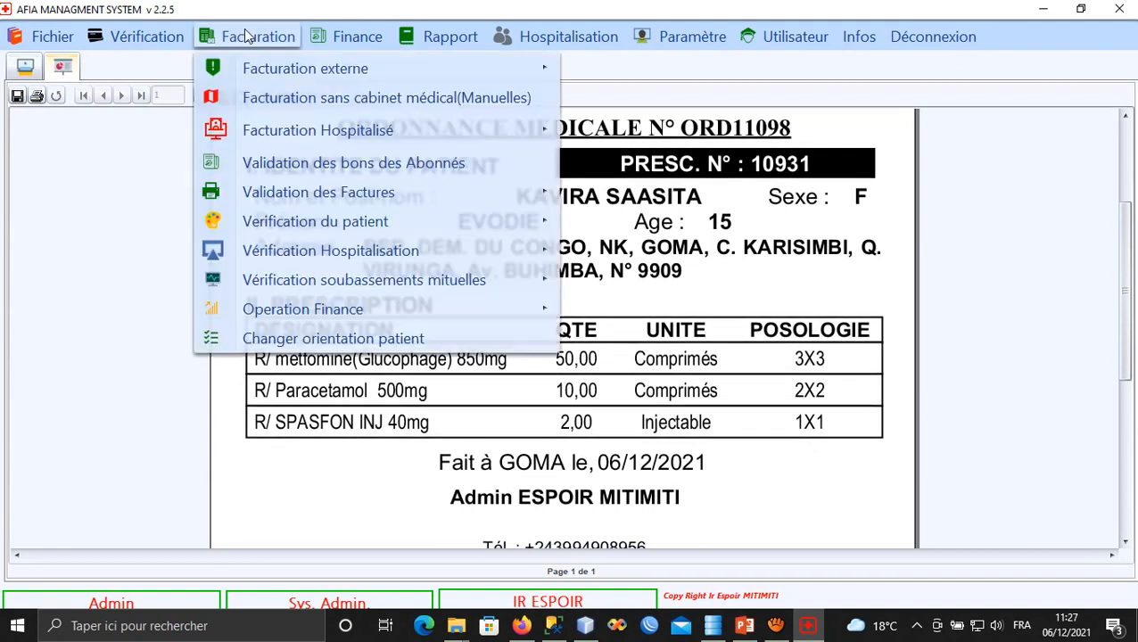
{"action": "mouse_move", "coordinate": [346, 35]}
{"action": "mouse_move", "coordinate": [678, 178]}
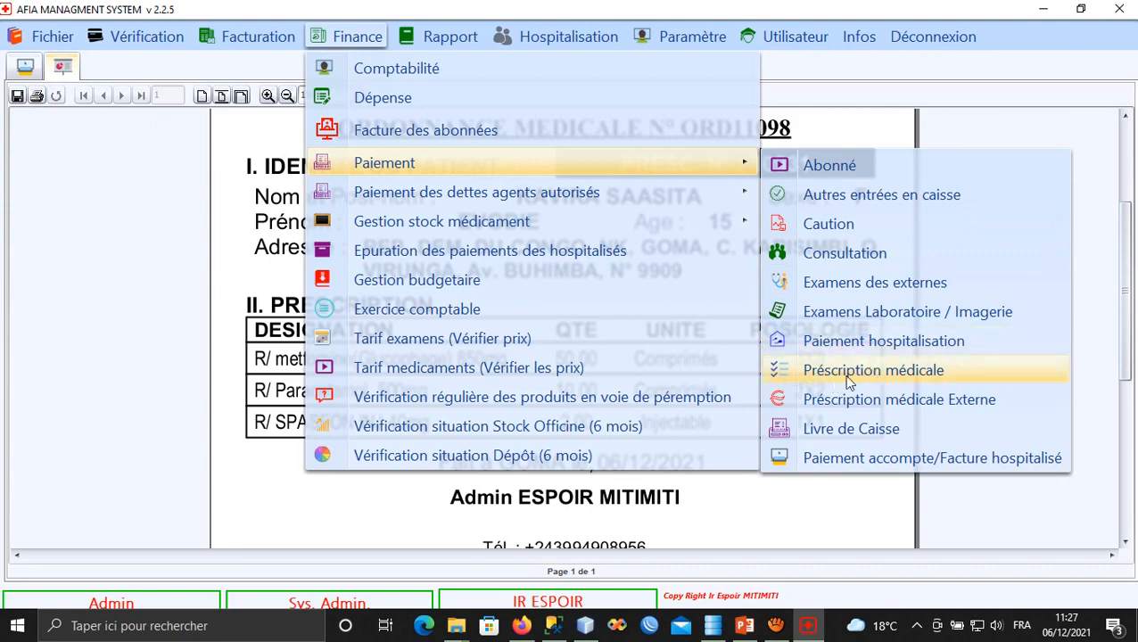
{"action": "left_click", "coordinate": [874, 375]}
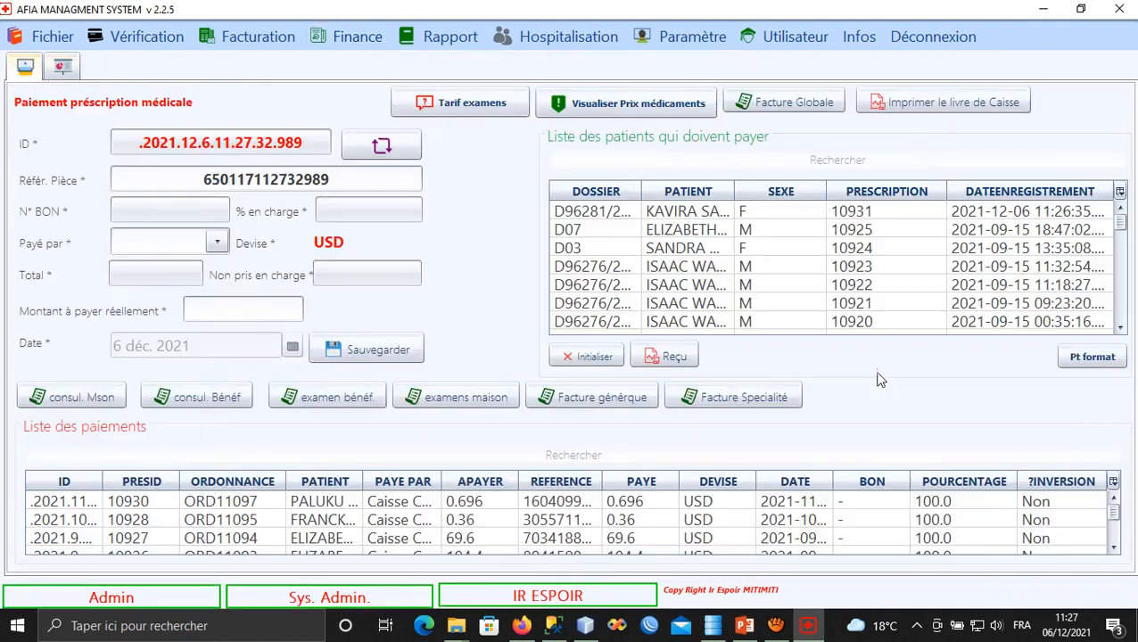
{"action": "left_click", "coordinate": [695, 212]}
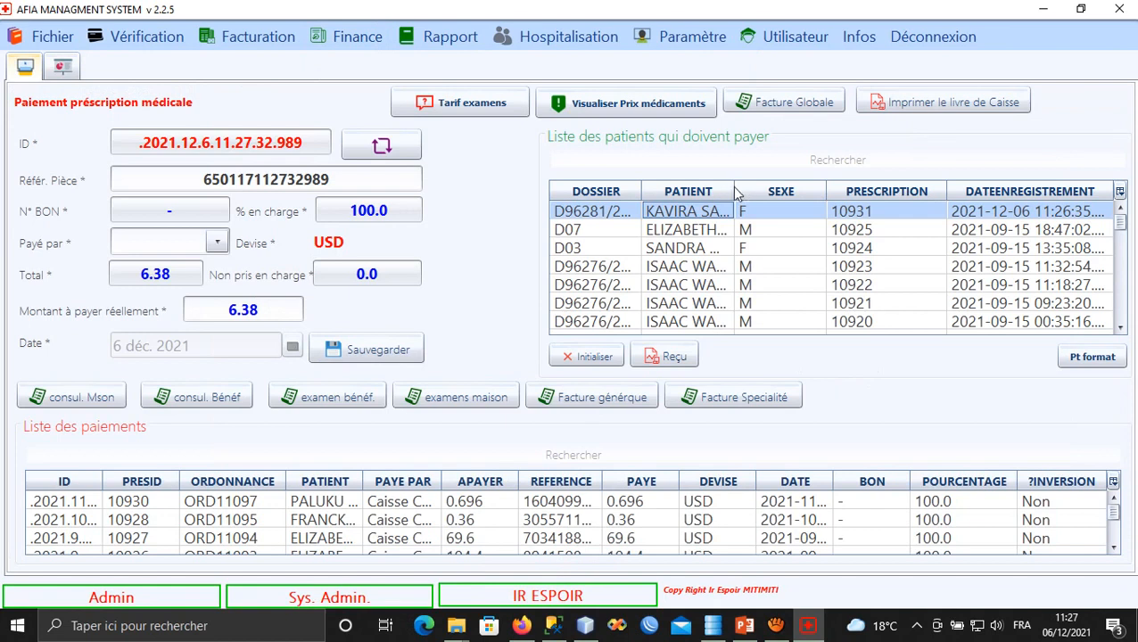
{"action": "left_click_drag", "start_coordinate": [735, 192], "coordinate": [782, 213]}
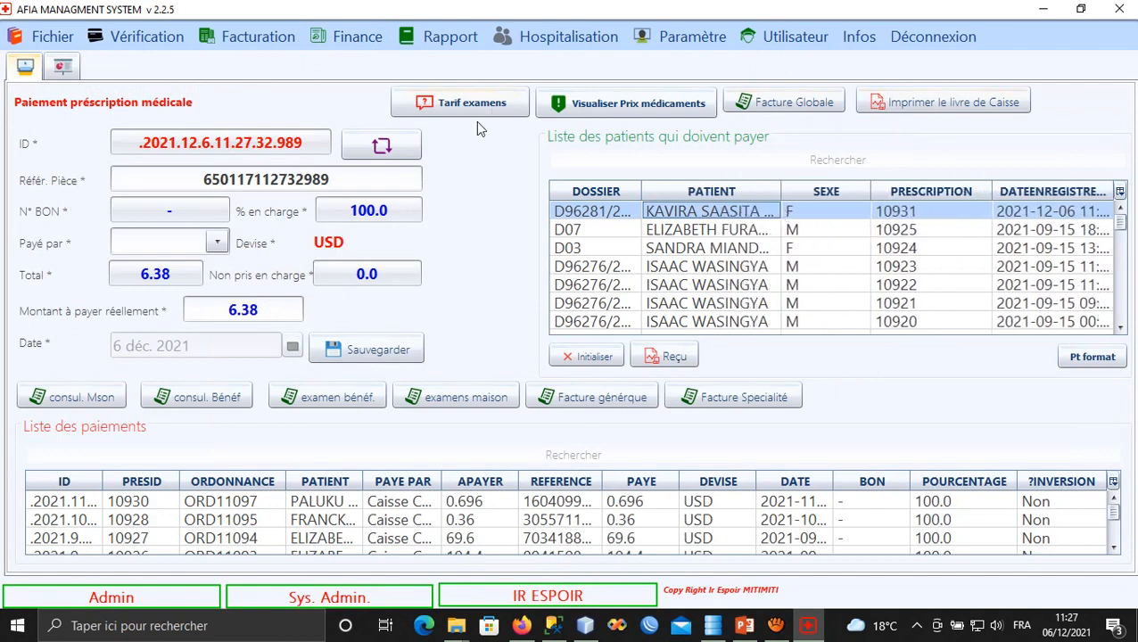
Display the ORD11098 invoice totalling 6,380 USD, zoomed to 175%.
{"action": "left_click", "coordinate": [56, 73]}
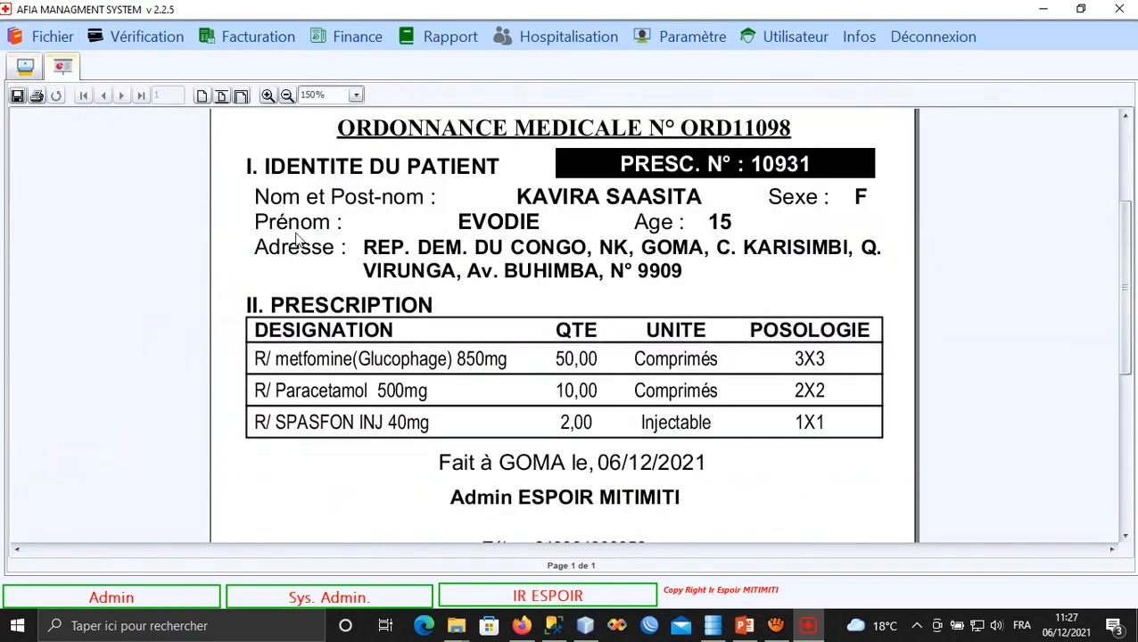
{"action": "left_click", "coordinate": [25, 70]}
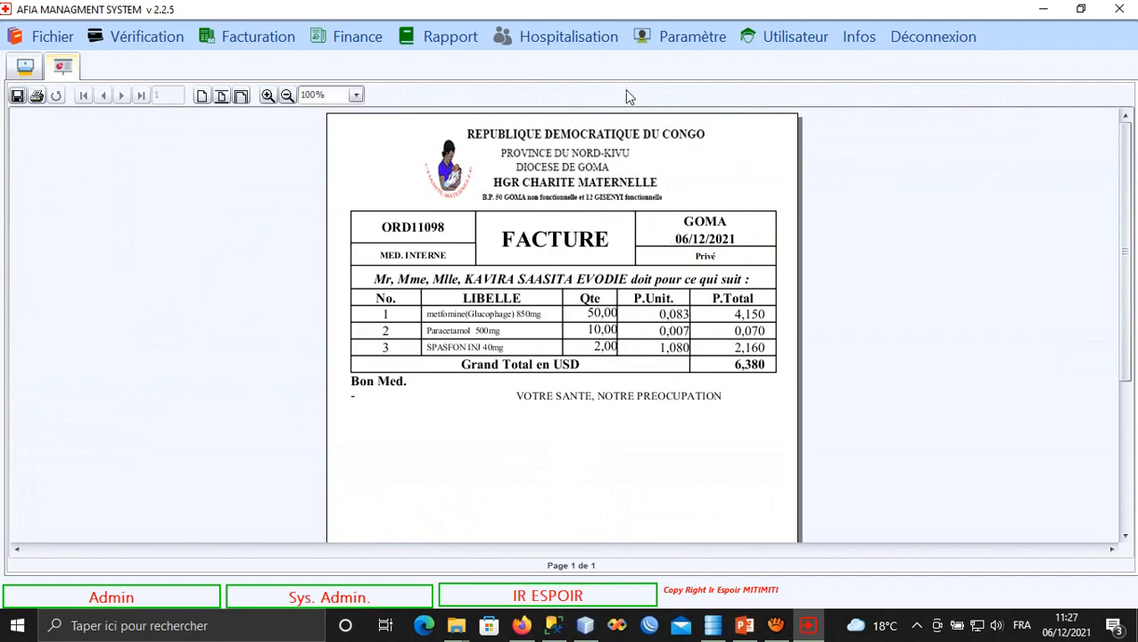
{"action": "left_click", "coordinate": [267, 95]}
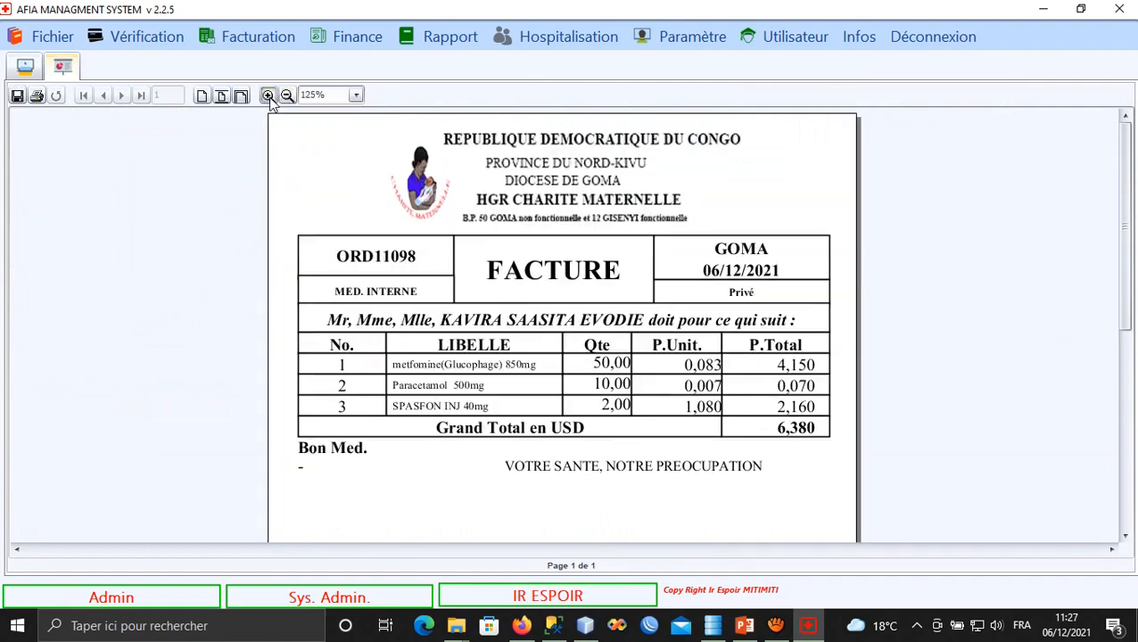
{"action": "left_click", "coordinate": [267, 95]}
{"action": "left_click", "coordinate": [268, 94]}
{"action": "scroll", "coordinate": [461, 333], "scroll_direction": "down", "scroll_amount": 3}
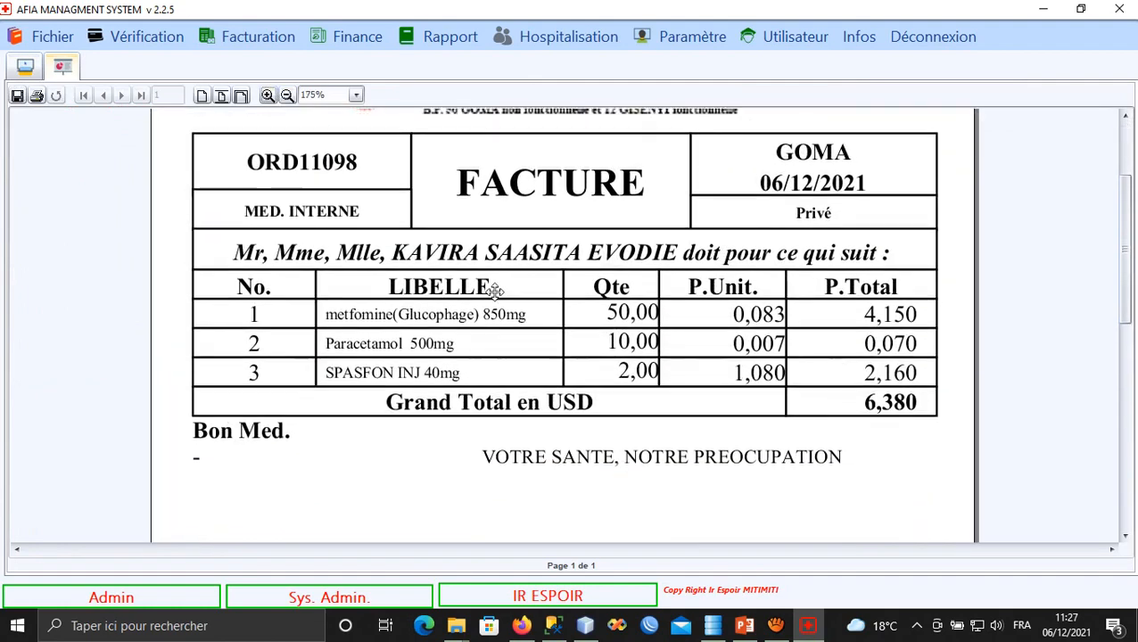
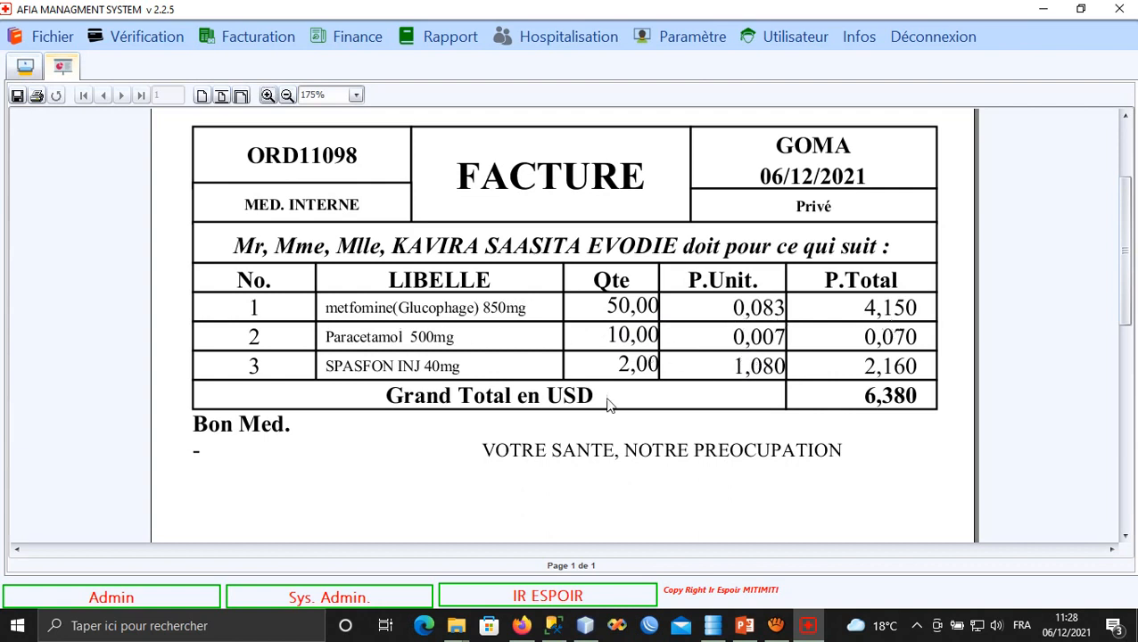
Scroll the 6,380 USD invoice and cancel the Impression dialog without printing.
{"action": "scroll", "coordinate": [529, 334], "scroll_direction": "down", "scroll_amount": 1}
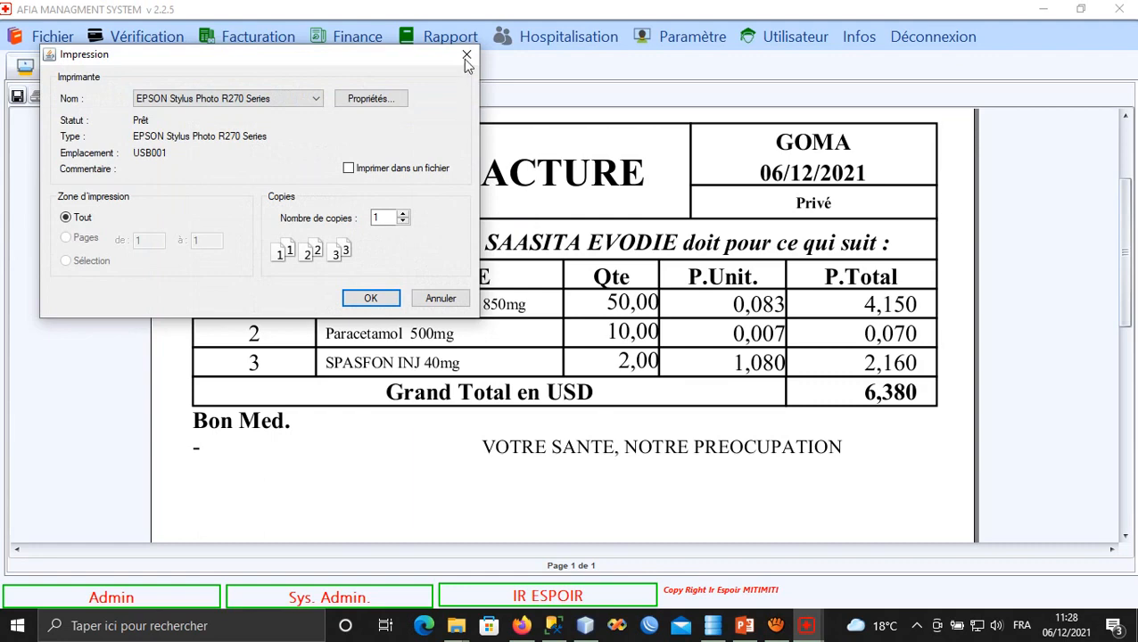
{"action": "left_click", "coordinate": [465, 57]}
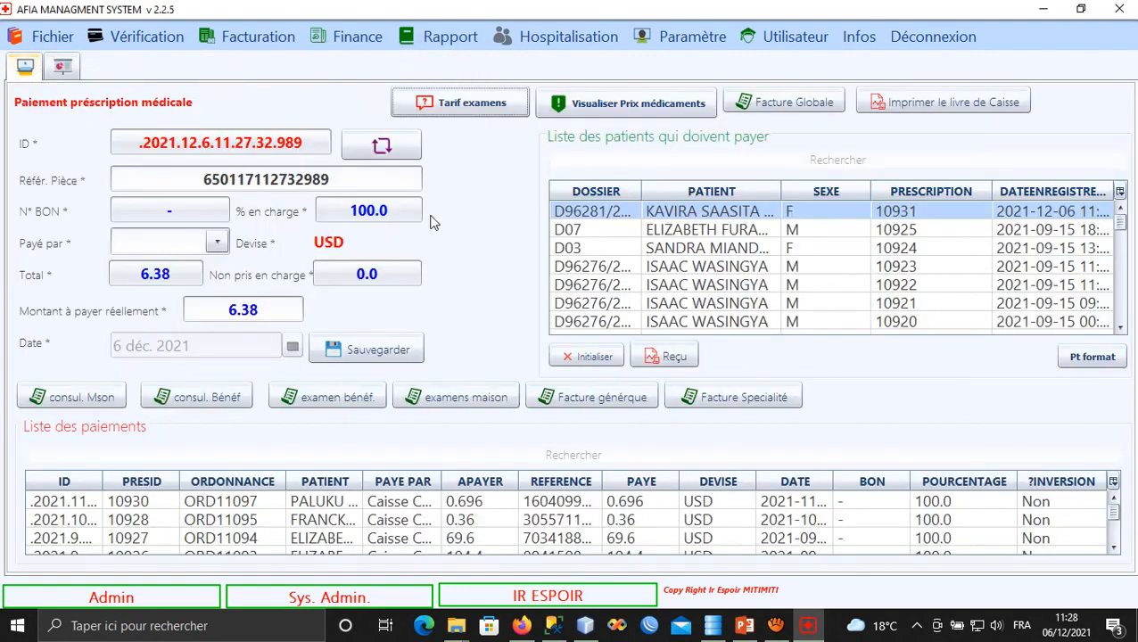
Pay 5 of the patient's 6.38 USD bill with Caisse Central as payer and save.
{"action": "left_click", "coordinate": [725, 214]}
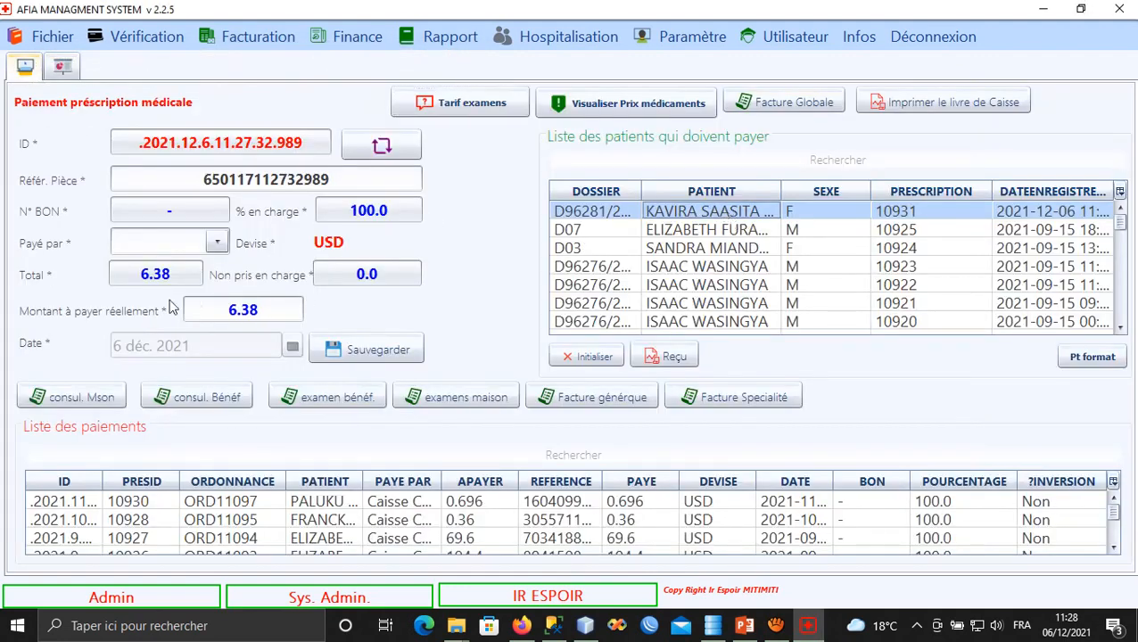
{"action": "left_click", "coordinate": [263, 313]}
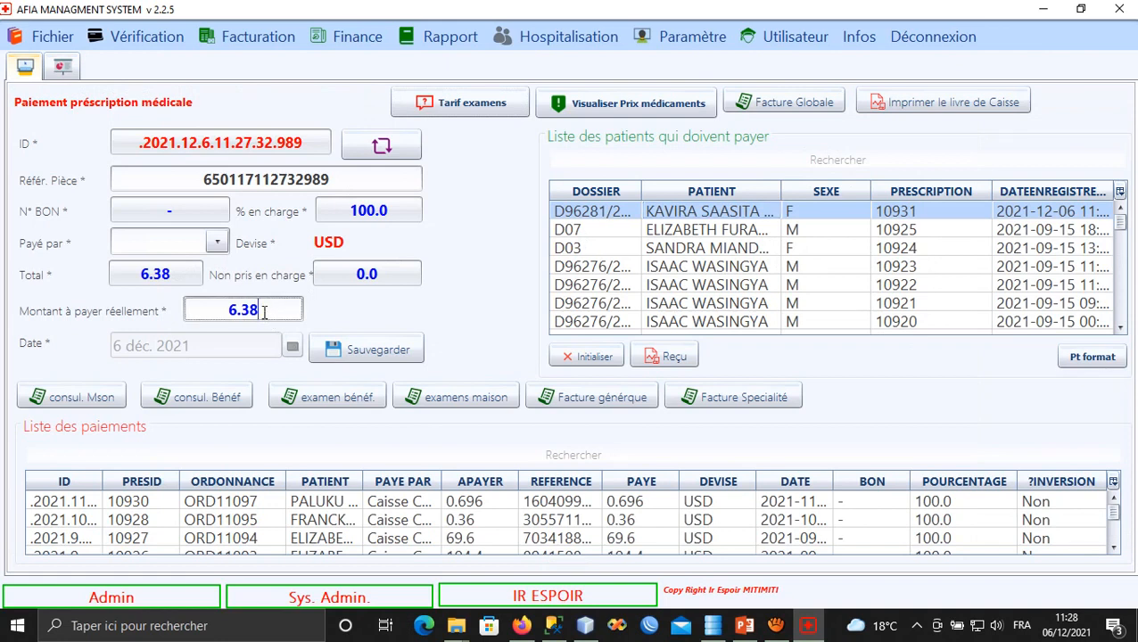
{"action": "left_click_drag", "start_coordinate": [260, 311], "coordinate": [190, 310]}
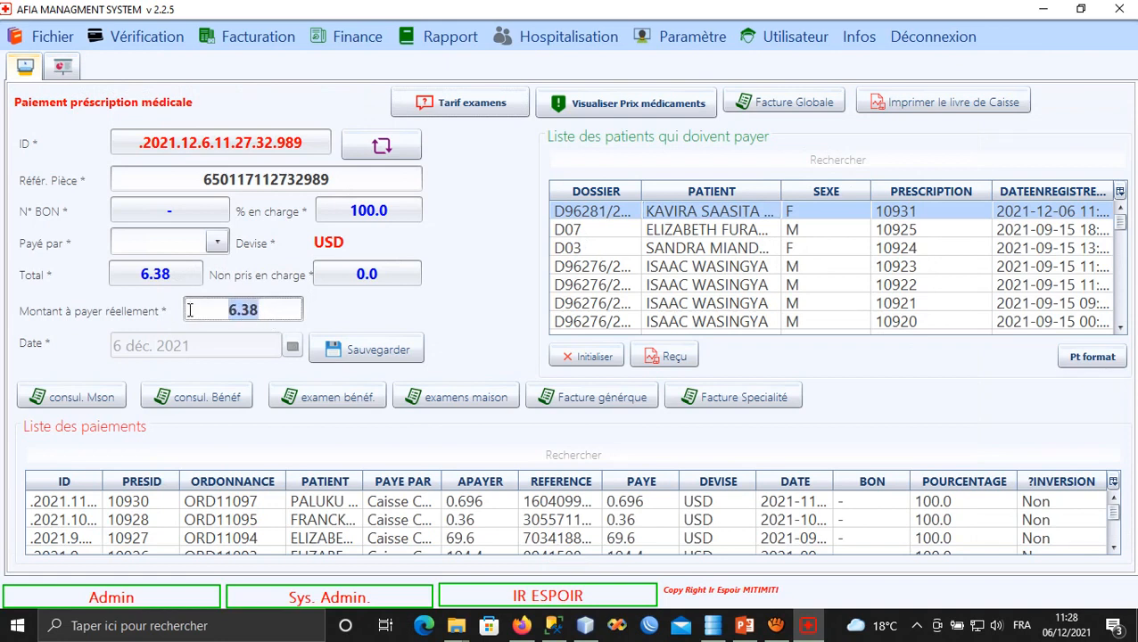
{"action": "type", "text": "5"}
{"action": "left_click", "coordinate": [216, 242]}
{"action": "left_click", "coordinate": [197, 268]}
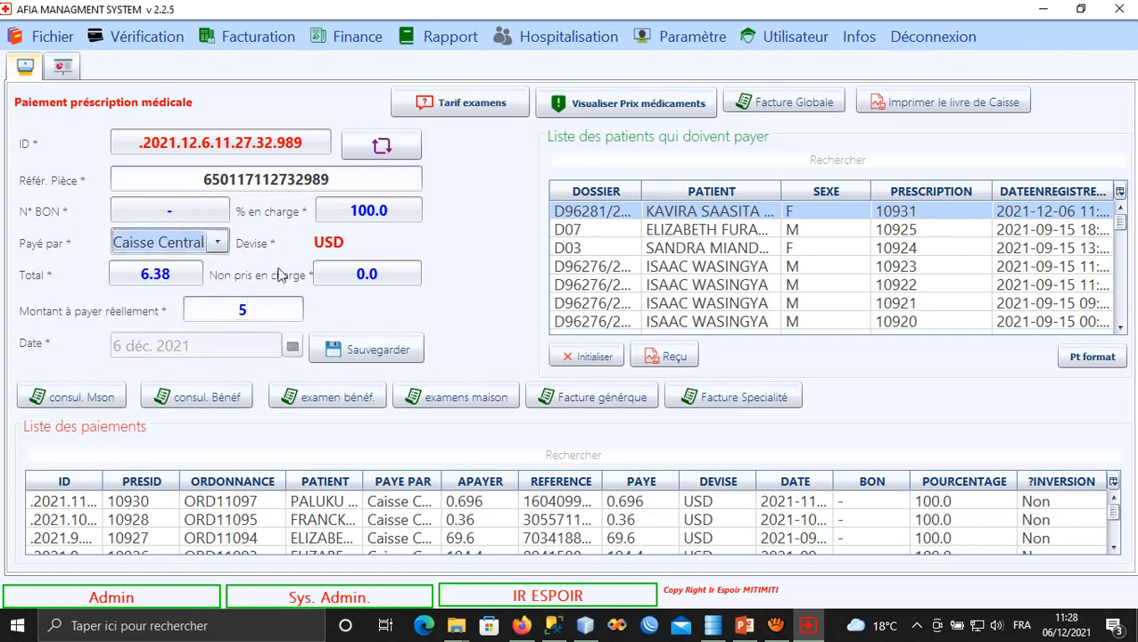
{"action": "left_click", "coordinate": [360, 357]}
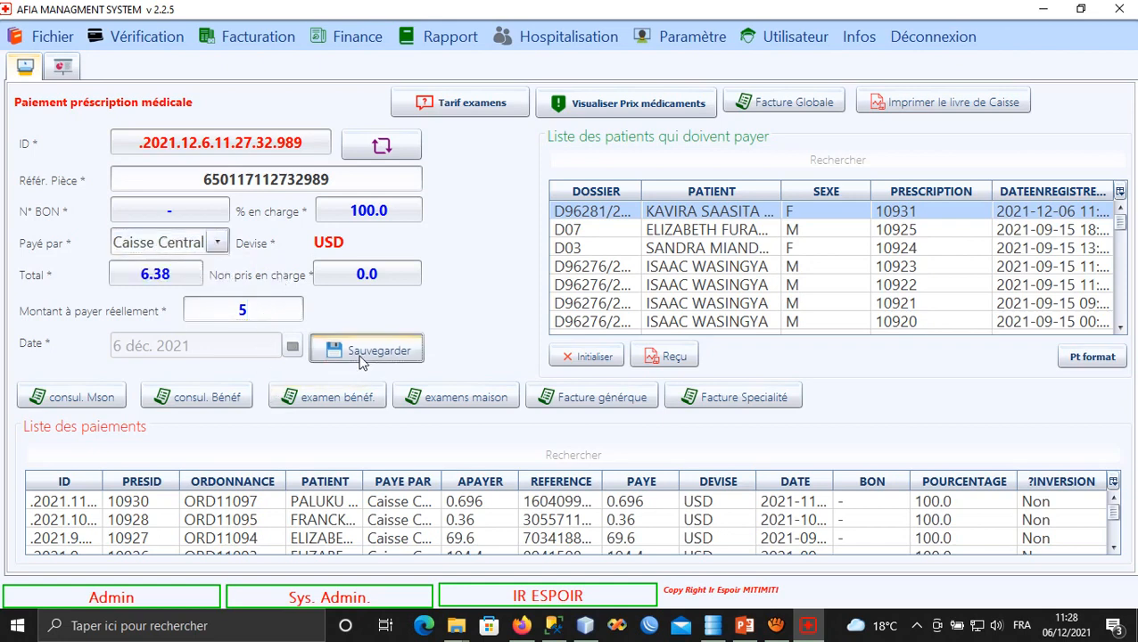
Preview the global invoice, then select the saved 5.0 payment and open its receipt.
{"action": "left_click", "coordinate": [700, 214]}
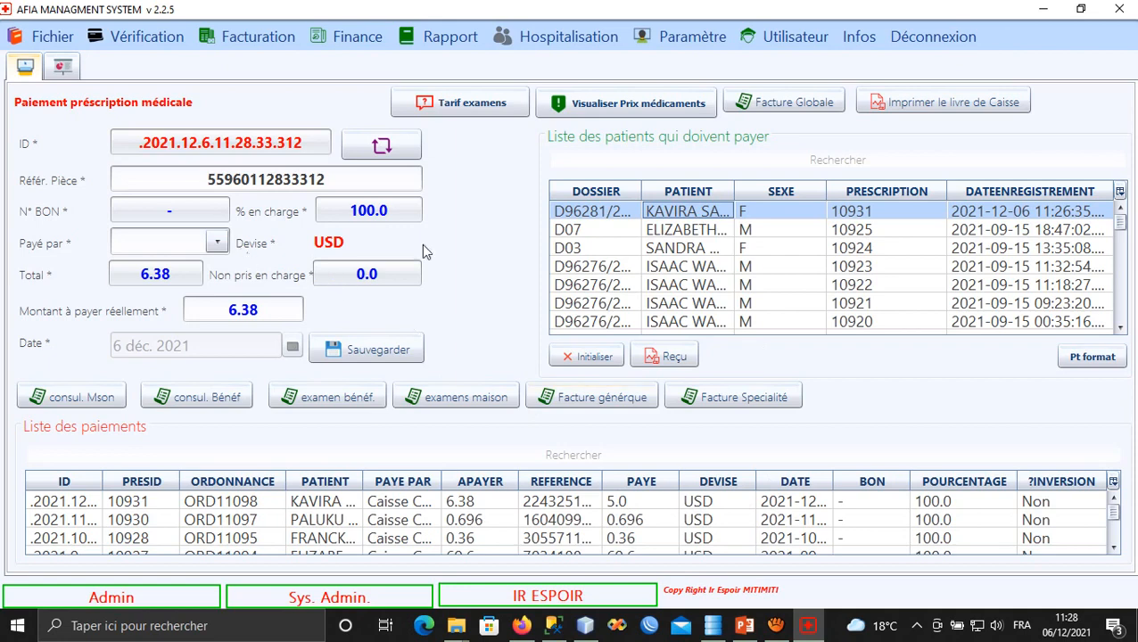
{"action": "left_click", "coordinate": [785, 106]}
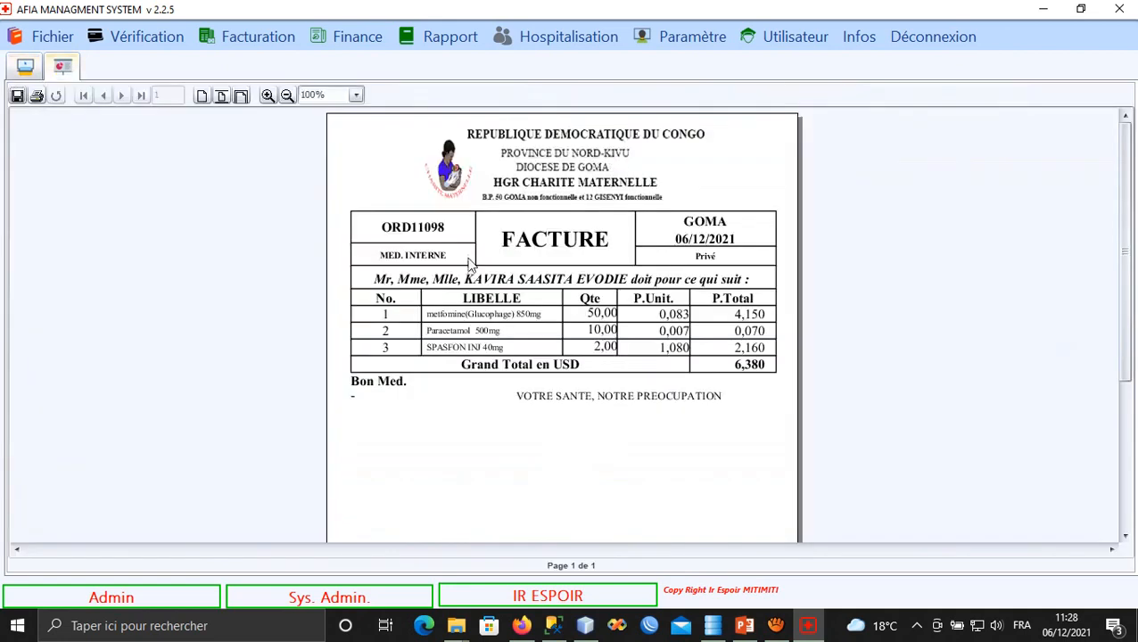
{"action": "left_click", "coordinate": [25, 66]}
{"action": "left_click", "coordinate": [460, 504]}
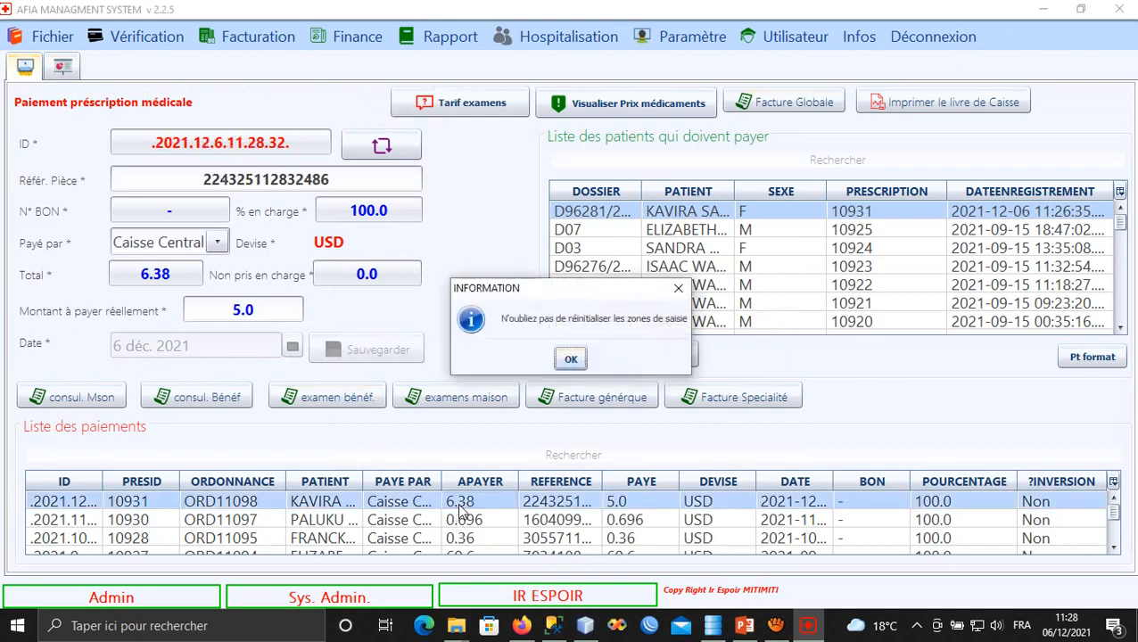
{"action": "left_click", "coordinate": [569, 359]}
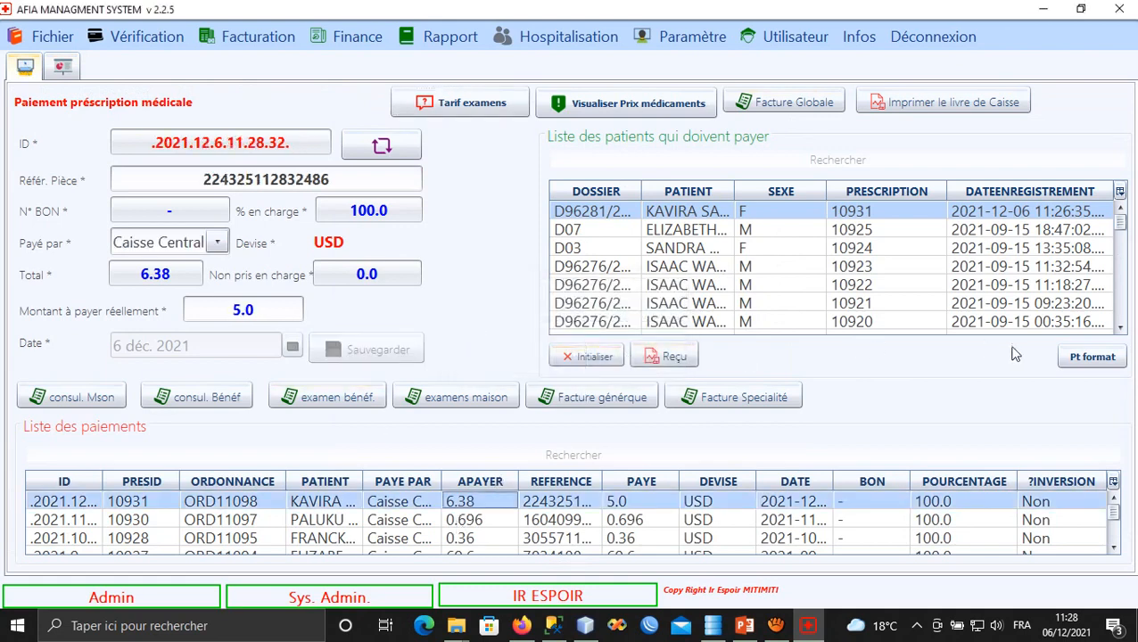
{"action": "left_click", "coordinate": [1071, 364]}
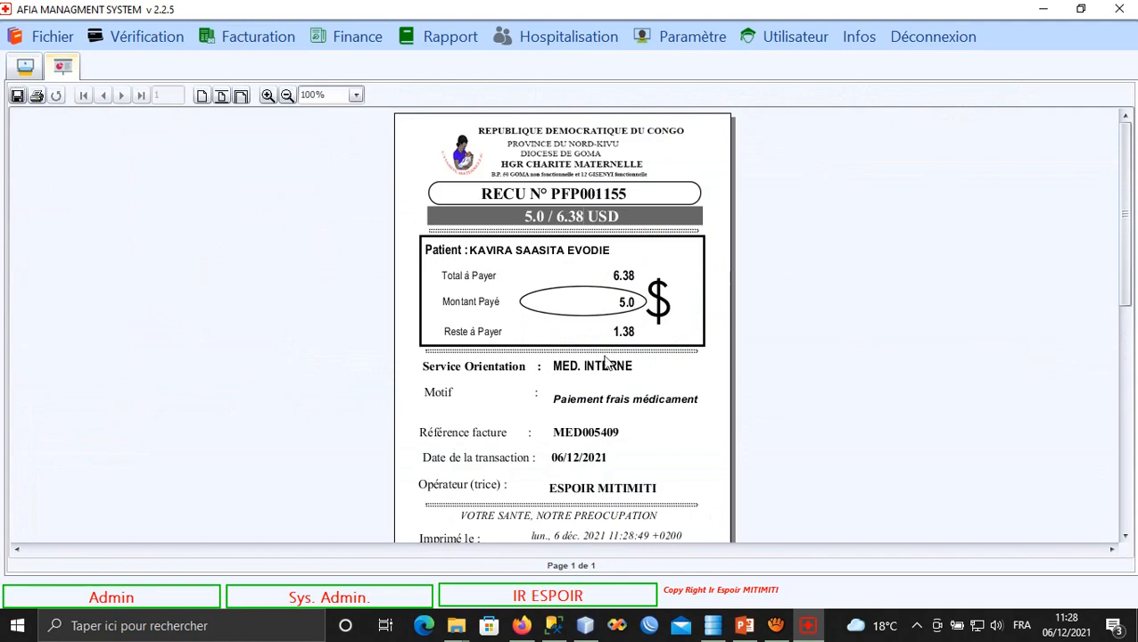
Fit receipt PFP001155 to page width, zoom to 200%, and pan down to the signature lines.
{"action": "left_click", "coordinate": [240, 96]}
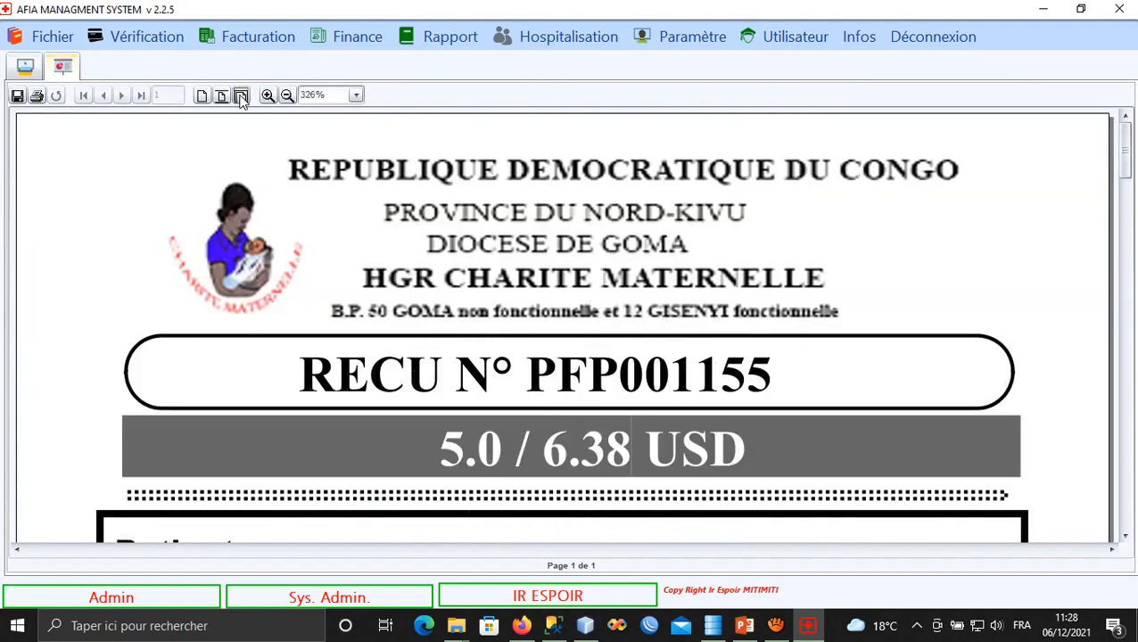
{"action": "scroll", "coordinate": [410, 284], "scroll_direction": "down", "scroll_amount": 5}
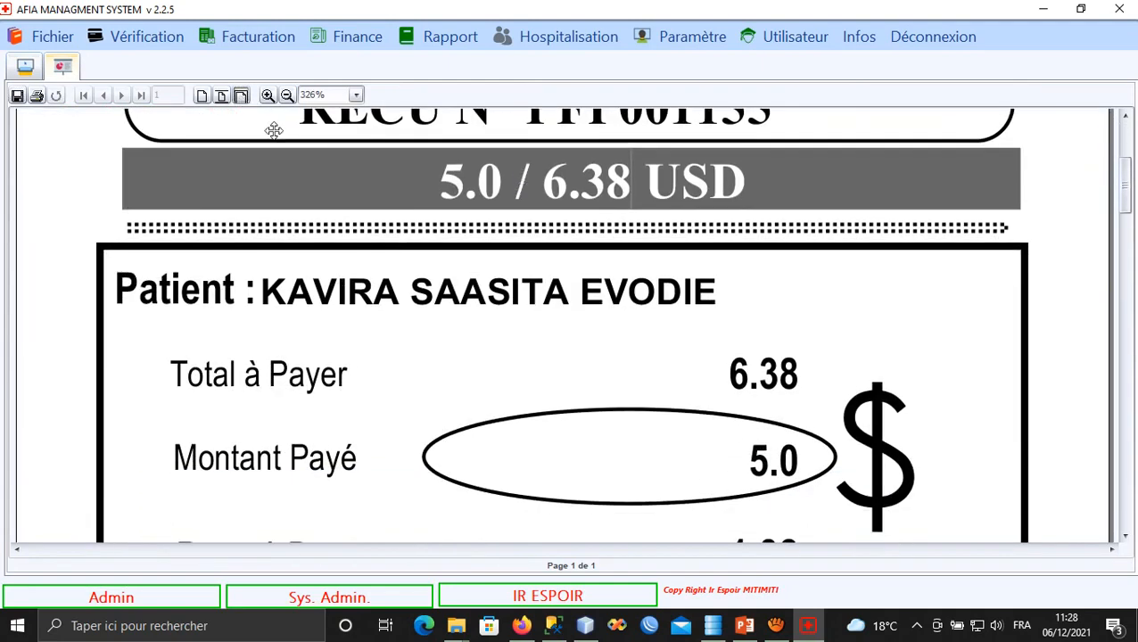
{"action": "left_click", "coordinate": [286, 95]}
{"action": "scroll", "coordinate": [419, 295], "scroll_direction": "down", "scroll_amount": 1}
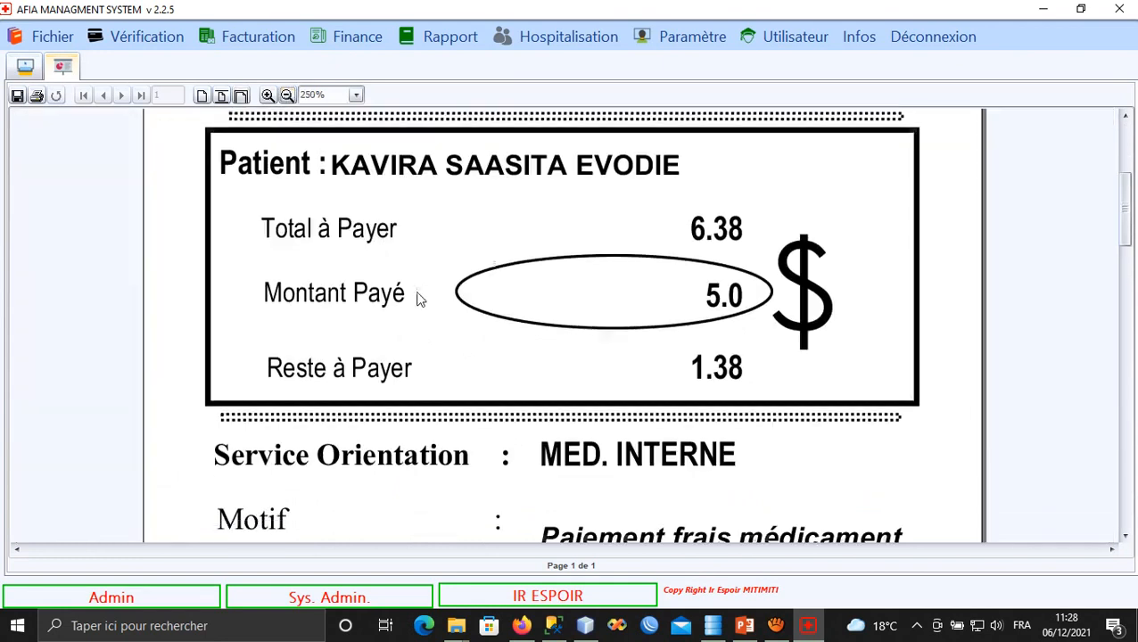
{"action": "left_click", "coordinate": [286, 95]}
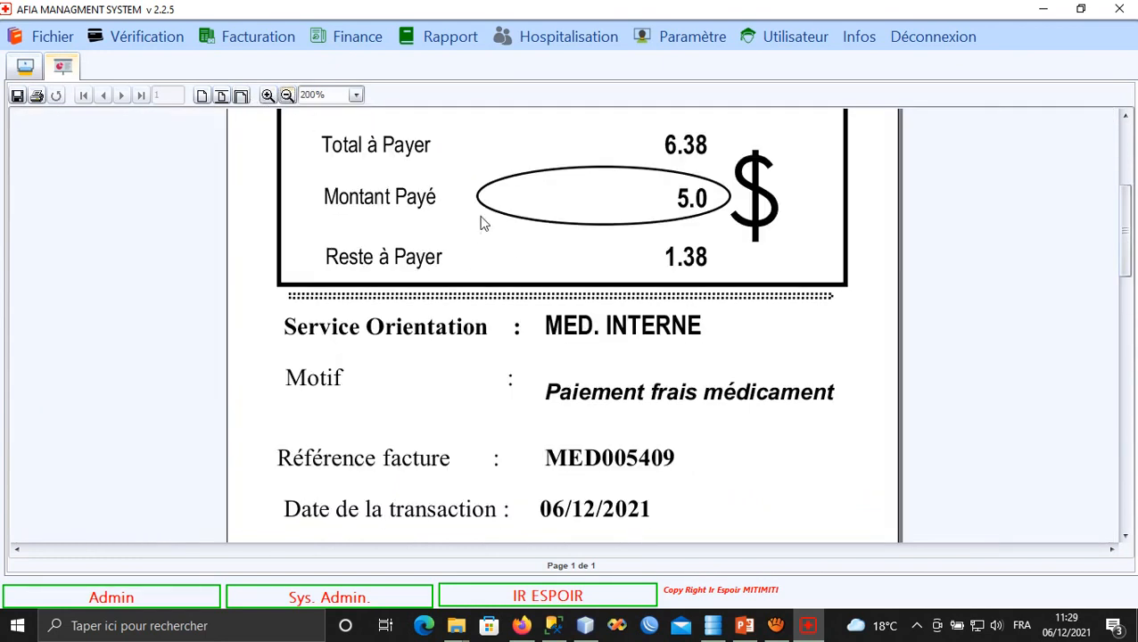
{"action": "left_click_drag", "start_coordinate": [481, 223], "coordinate": [492, 278]}
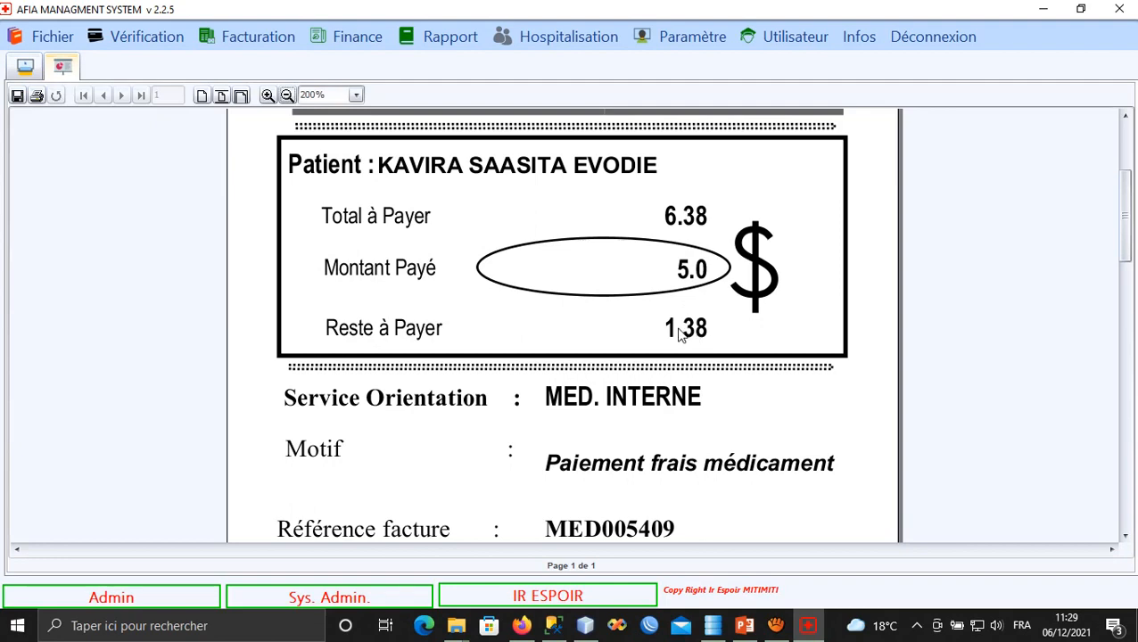
{"action": "left_click_drag", "start_coordinate": [678, 436], "coordinate": [655, 300]}
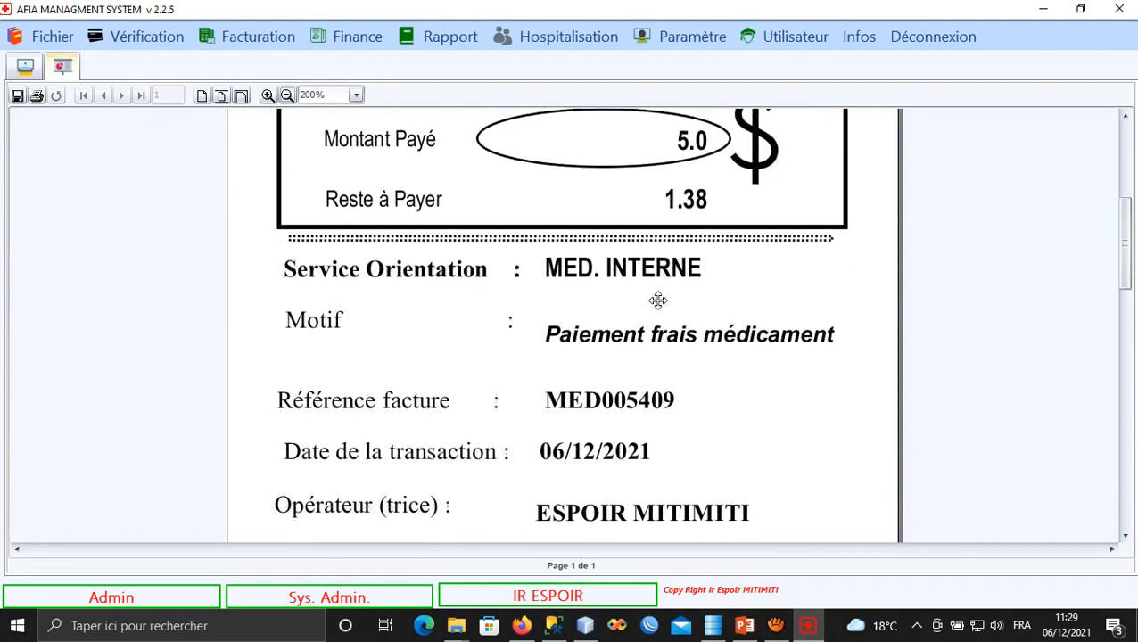
{"action": "left_click_drag", "start_coordinate": [655, 372], "coordinate": [644, 261]}
{"action": "left_click_drag", "start_coordinate": [634, 369], "coordinate": [628, 347]}
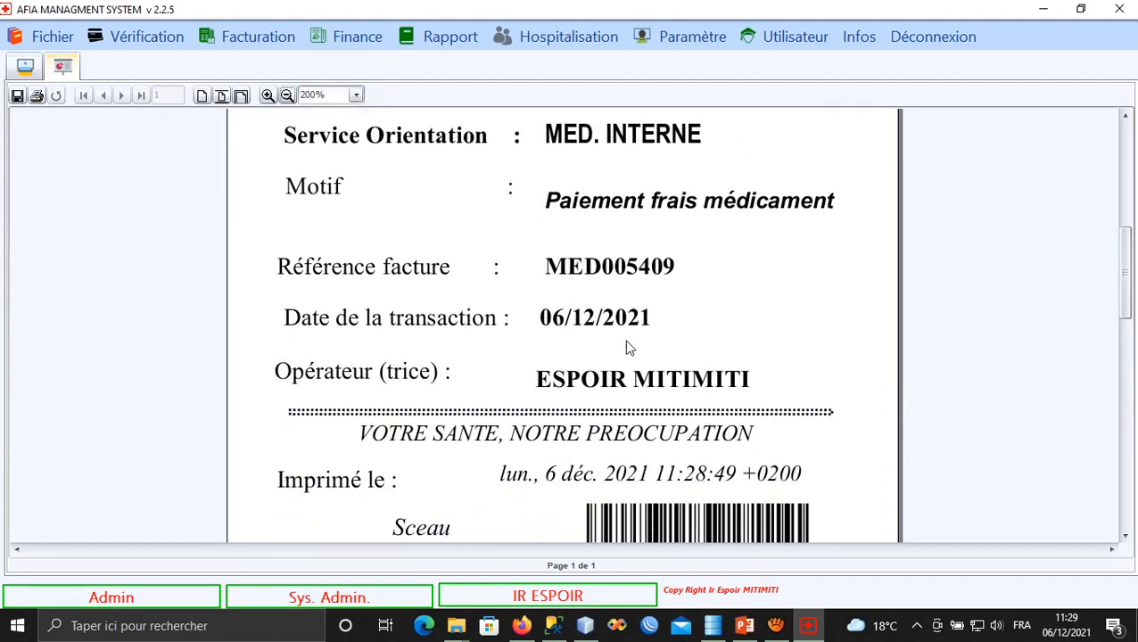
{"action": "left_click_drag", "start_coordinate": [595, 414], "coordinate": [578, 344]}
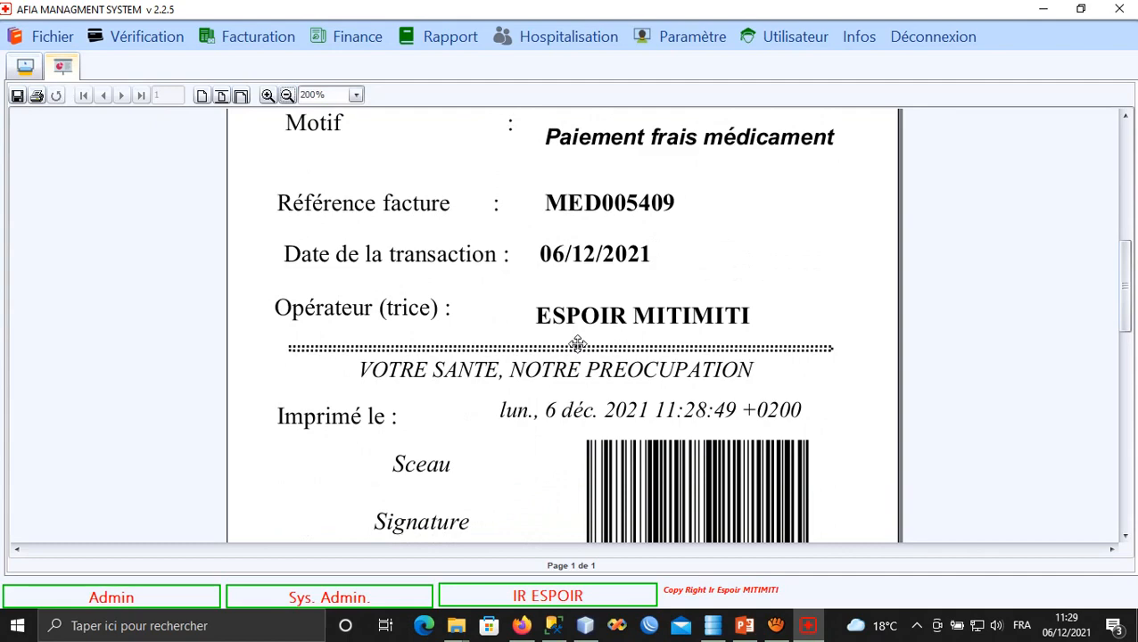
Reset the form, save a full 6.38 USD Caisse Central payment, and widen the PATIENT column.
{"action": "left_click", "coordinate": [26, 68]}
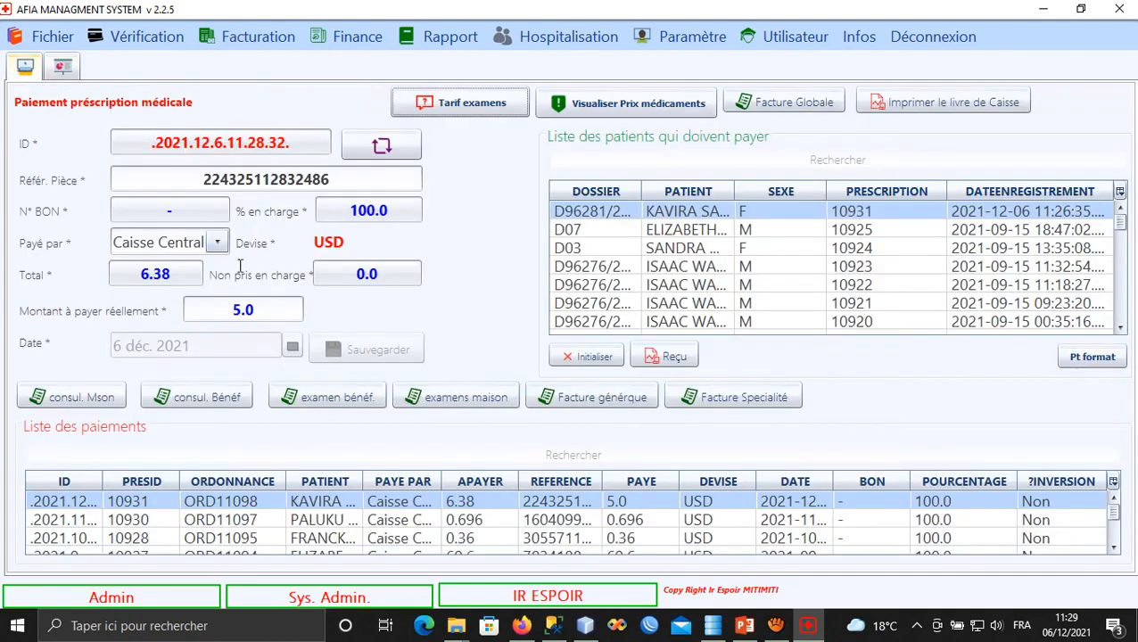
{"action": "left_click", "coordinate": [577, 358]}
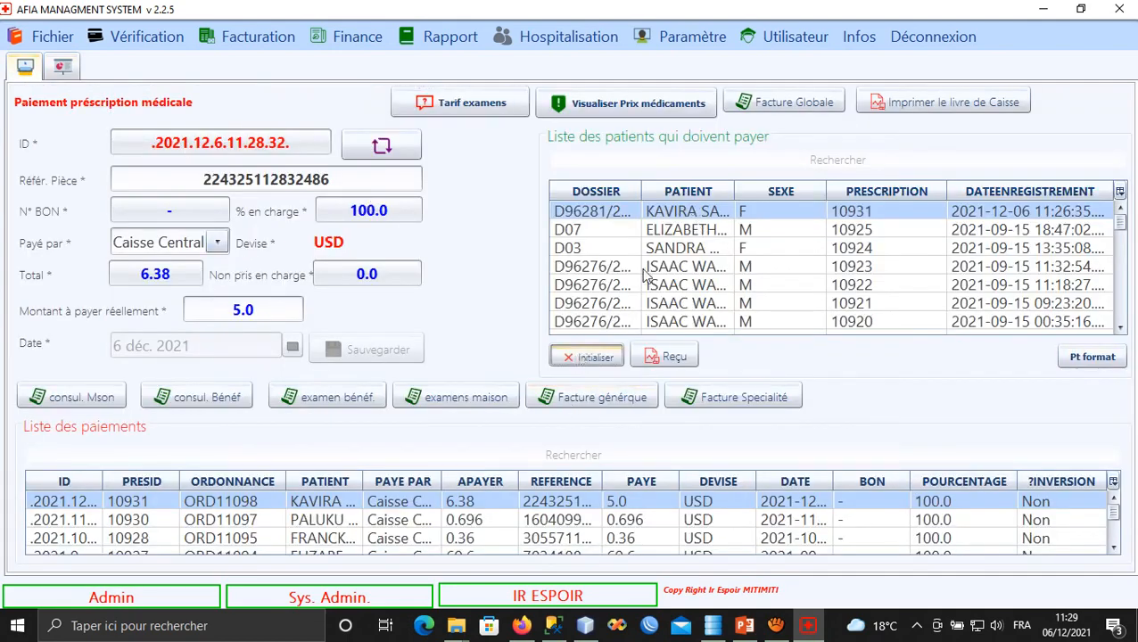
{"action": "left_click", "coordinate": [689, 214]}
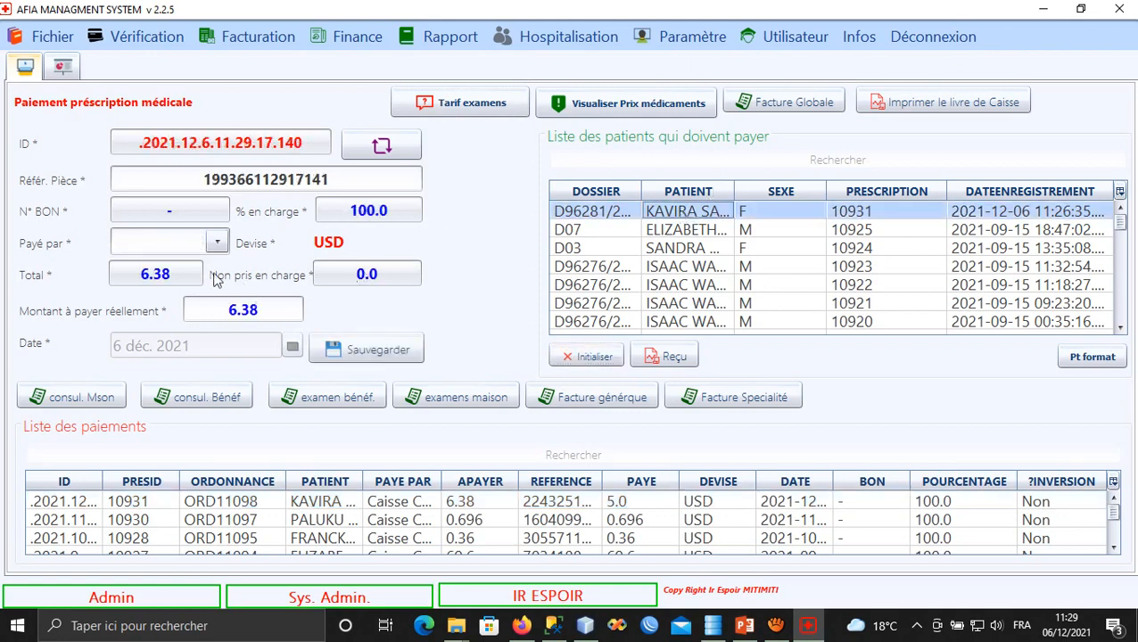
{"action": "left_click", "coordinate": [217, 243]}
{"action": "left_click", "coordinate": [183, 269]}
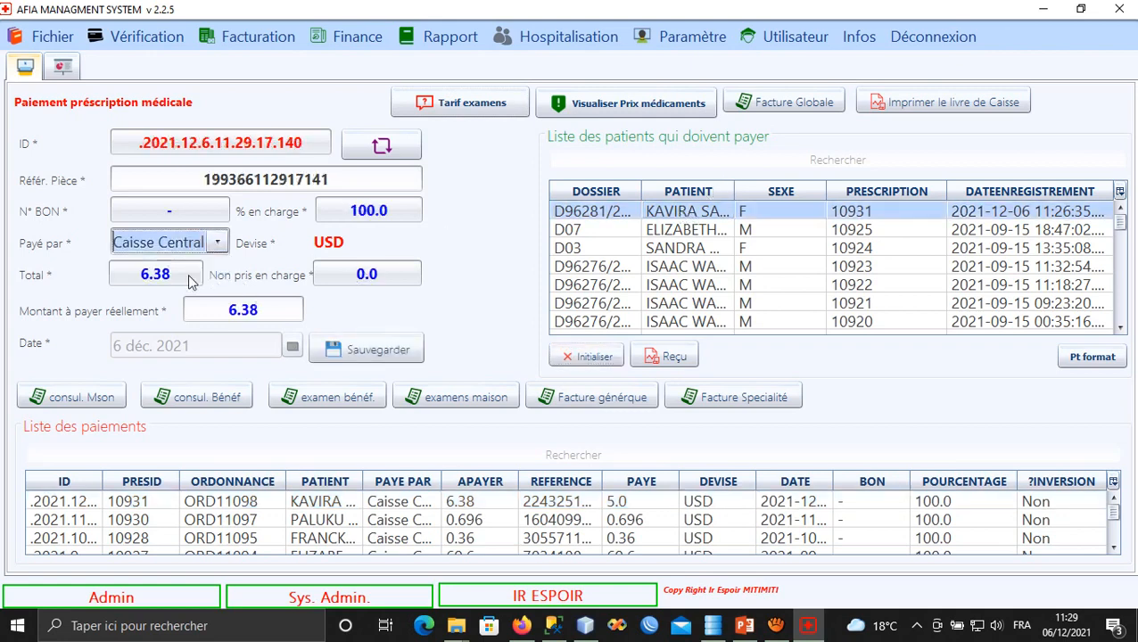
{"action": "left_click", "coordinate": [374, 352]}
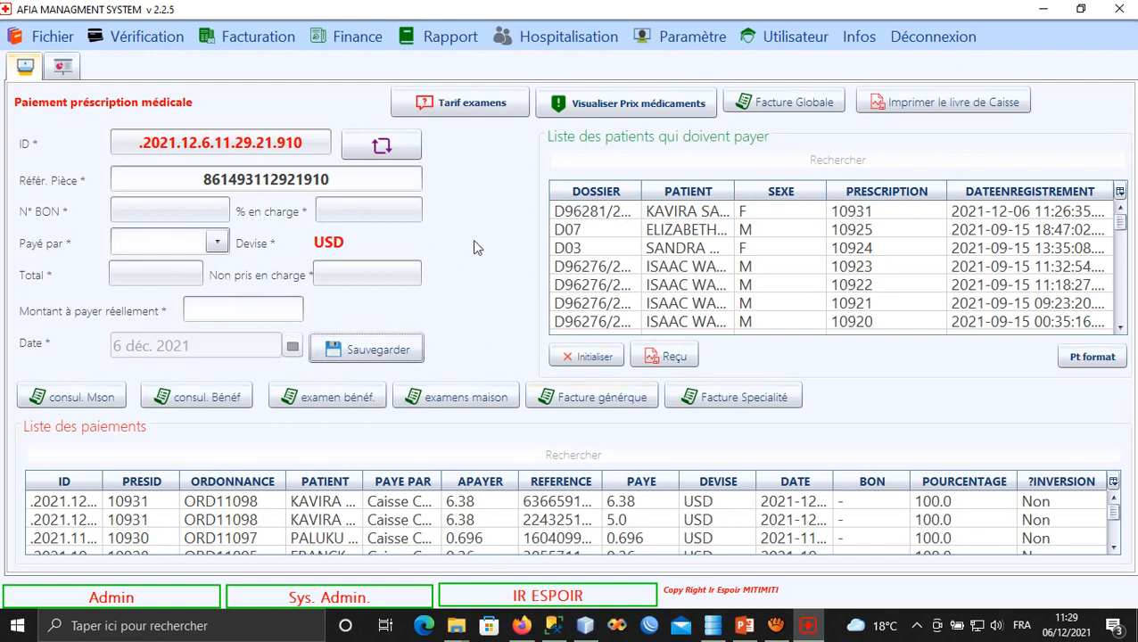
{"action": "left_click", "coordinate": [683, 214]}
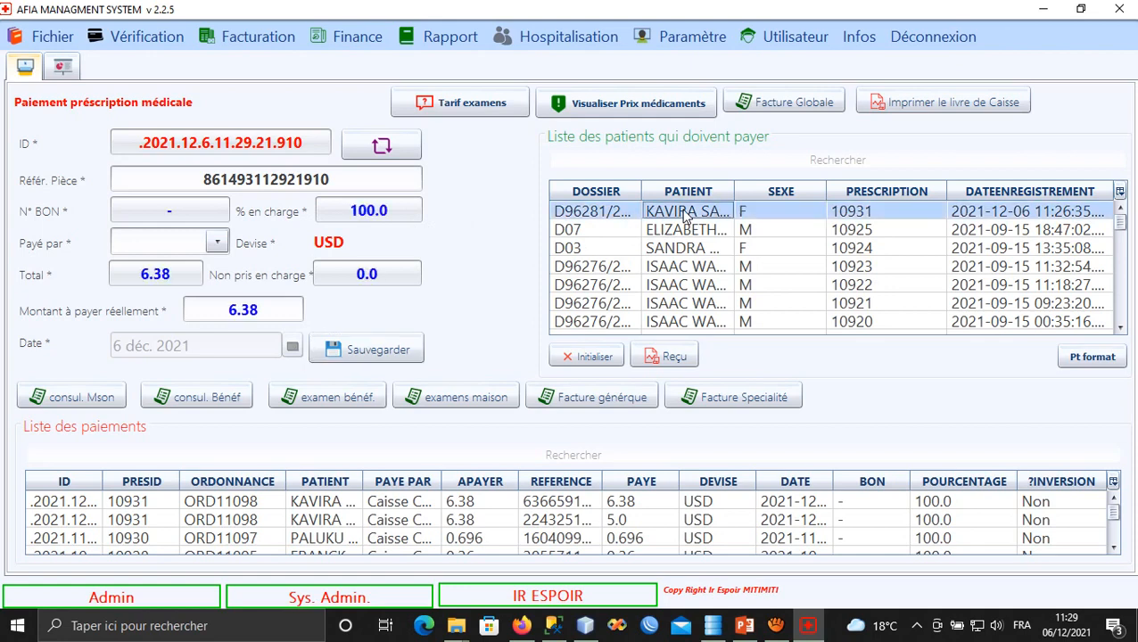
{"action": "left_click_drag", "start_coordinate": [734, 191], "coordinate": [772, 182]}
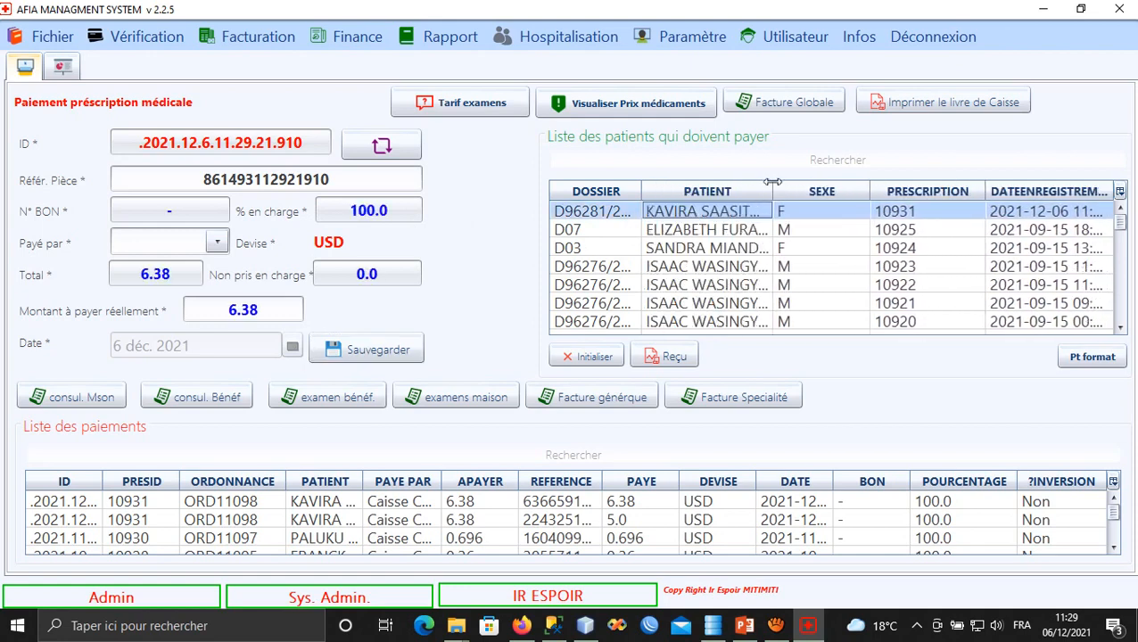
Try dispensing prescription 10931 via Sortie Officine médicale > Ambulatoire, dismissing the unpaid warning.
{"action": "left_click", "coordinate": [52, 40]}
{"action": "mouse_move", "coordinate": [100, 187]}
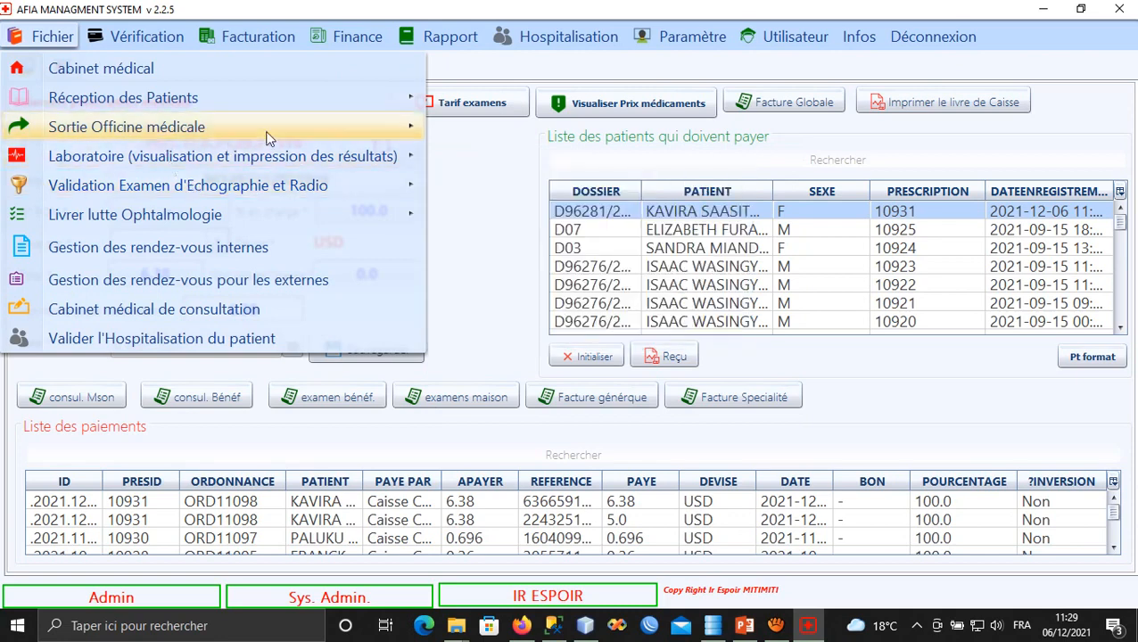
{"action": "mouse_move", "coordinate": [354, 124]}
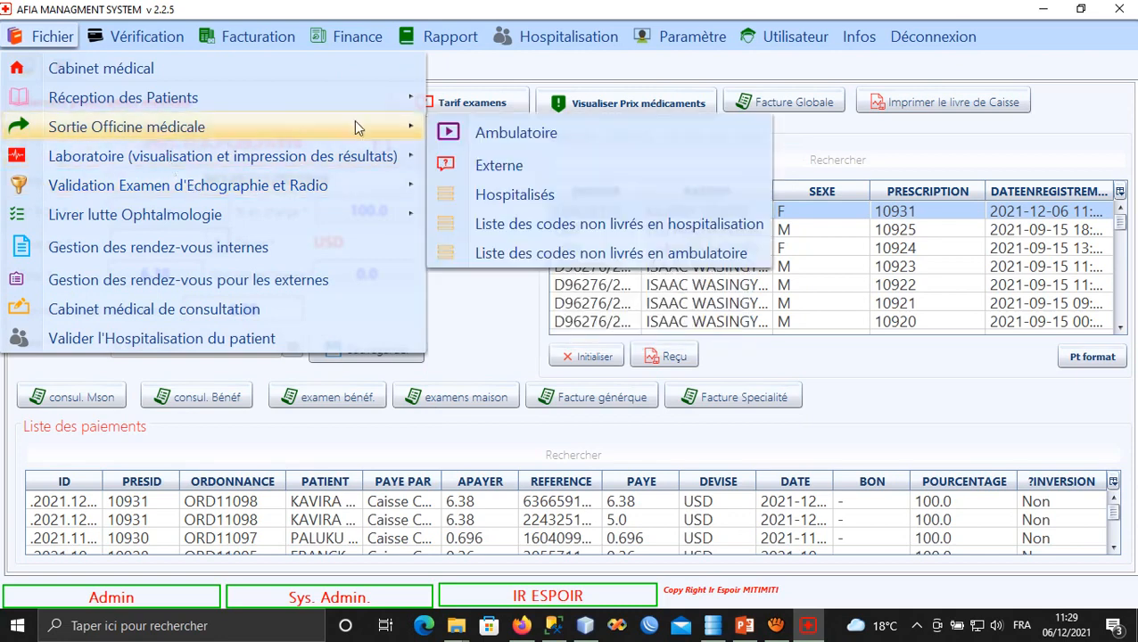
{"action": "left_click", "coordinate": [510, 134]}
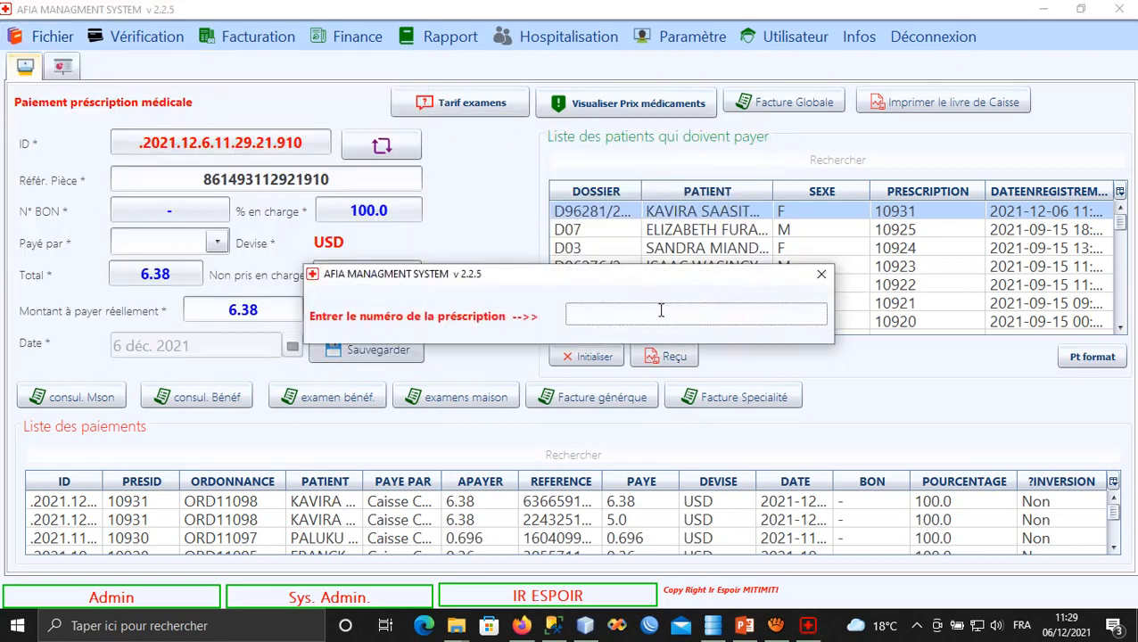
{"action": "type", "text": "10931"}
{"action": "key", "text": "Return"}
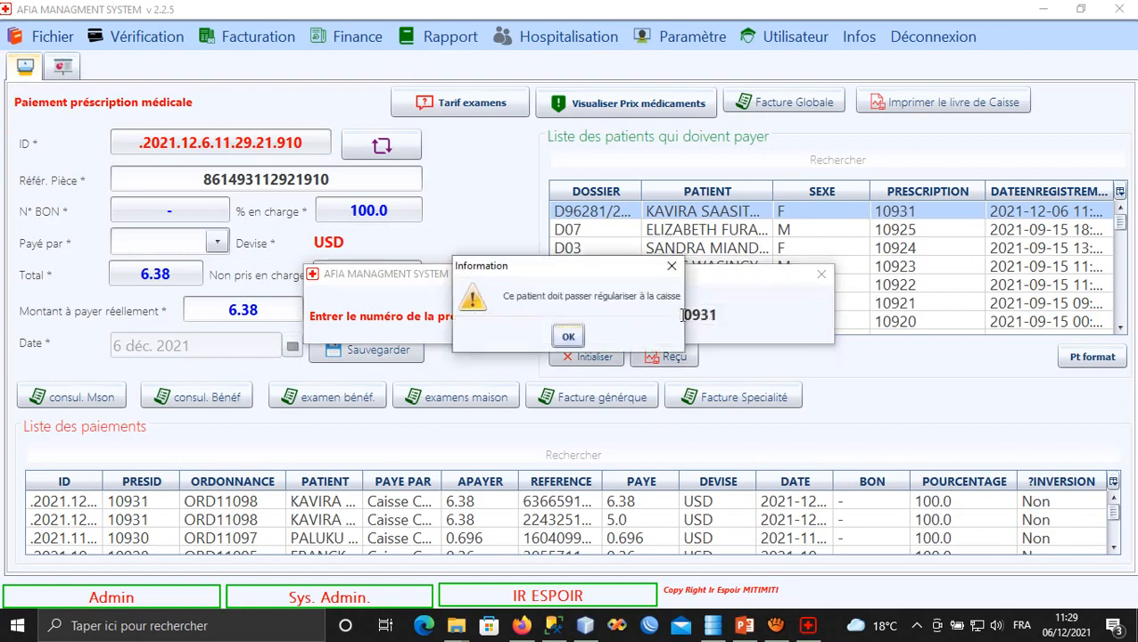
{"action": "left_click", "coordinate": [571, 331]}
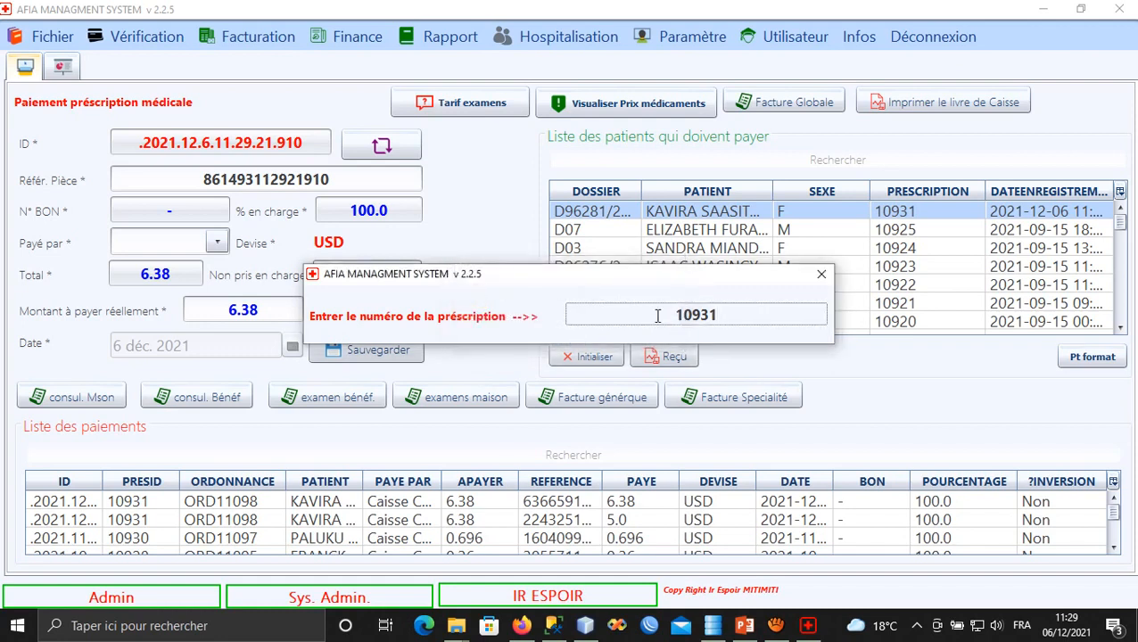
{"action": "left_click", "coordinate": [822, 274]}
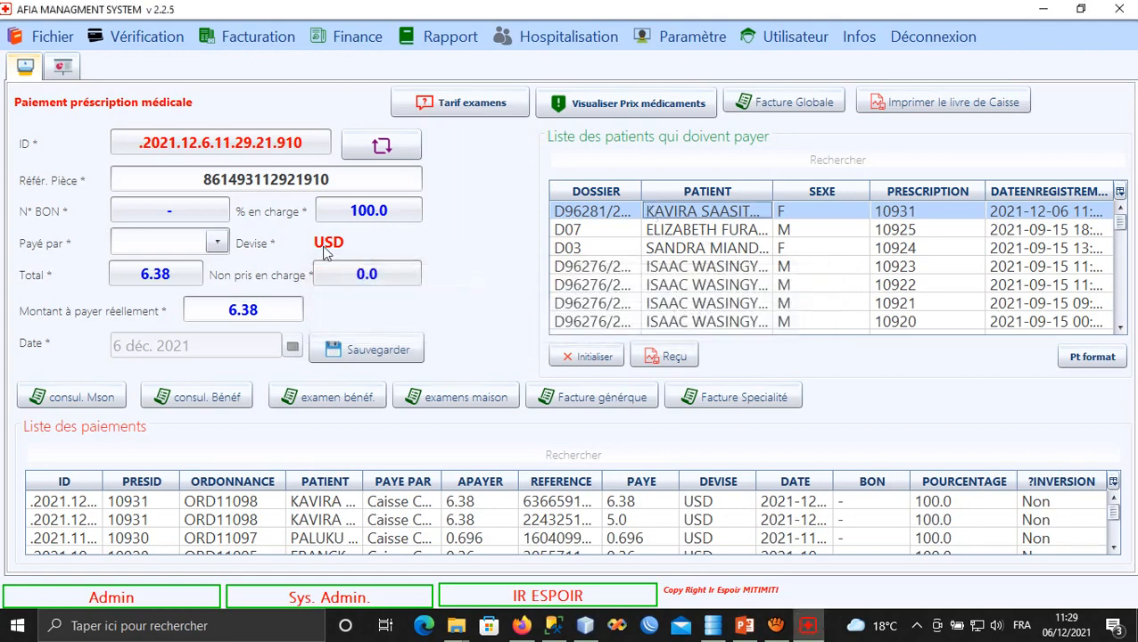
Save the 6.38 USD payment with Caisse Centrale as payer.
{"action": "left_click", "coordinate": [212, 242]}
{"action": "left_click", "coordinate": [185, 272]}
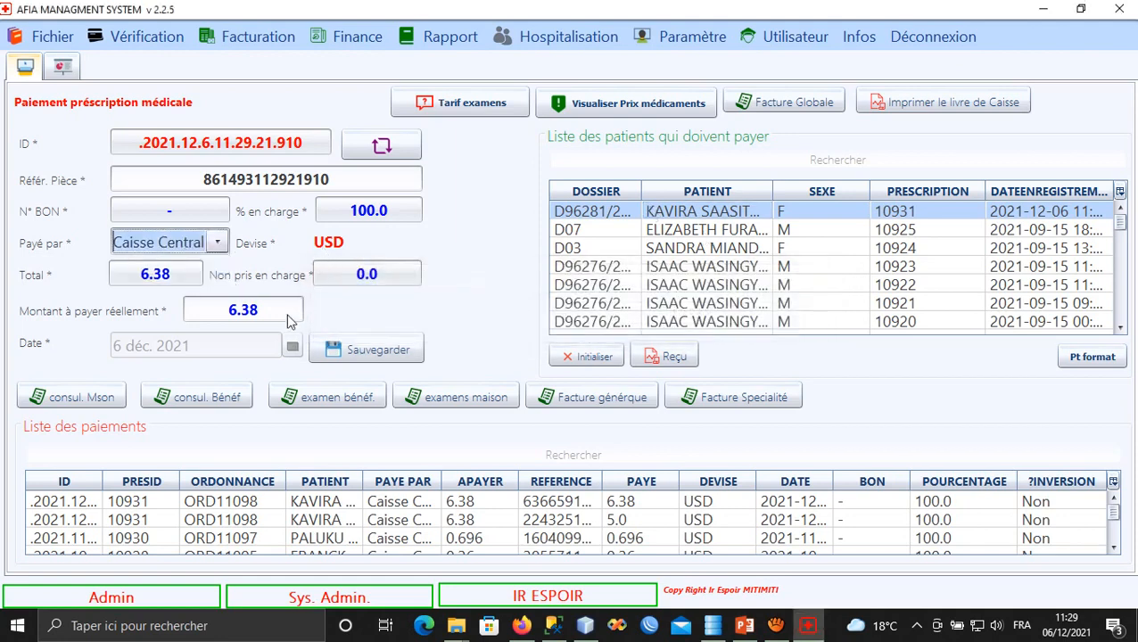
{"action": "left_click", "coordinate": [351, 354]}
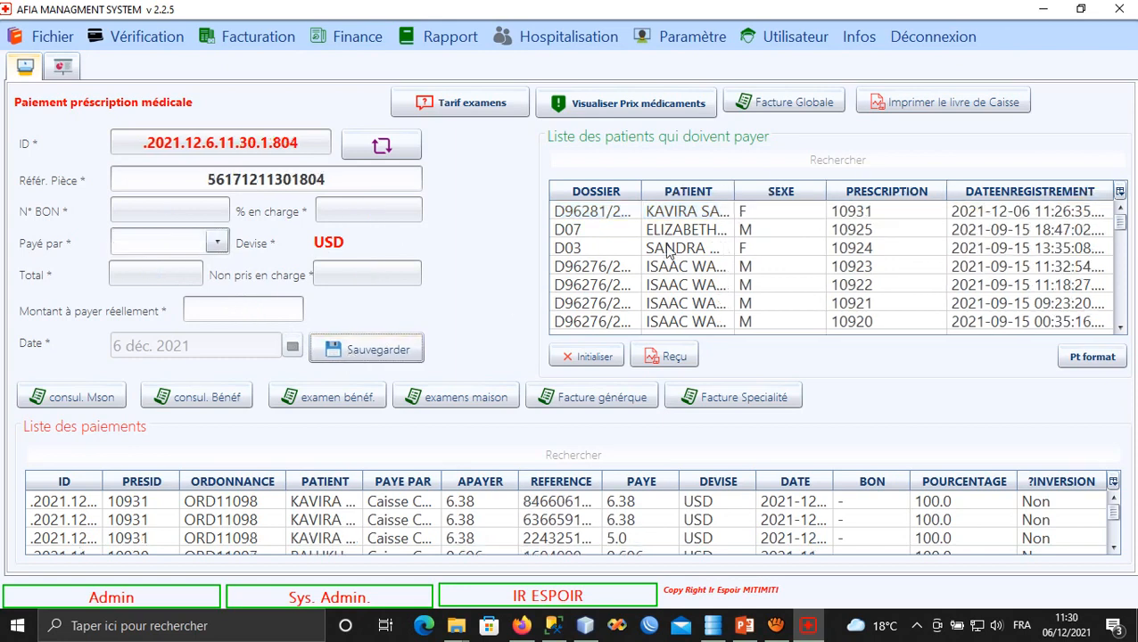
Load the newest 6.38 USD payment into the form and focus the patient search box.
{"action": "left_click", "coordinate": [432, 506]}
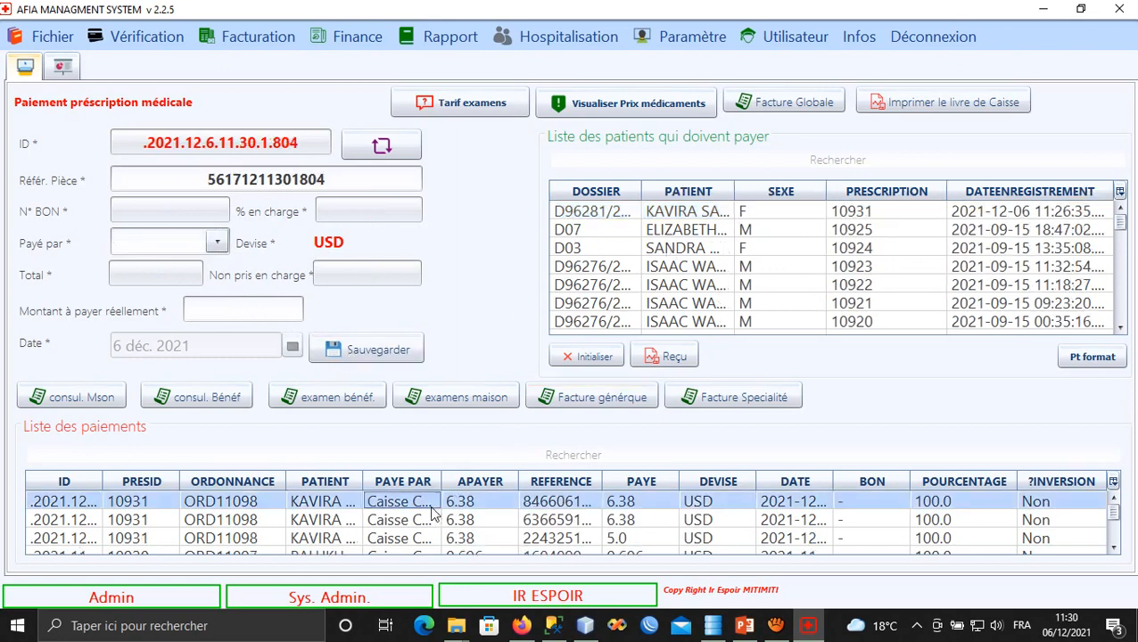
{"action": "left_click", "coordinate": [572, 359]}
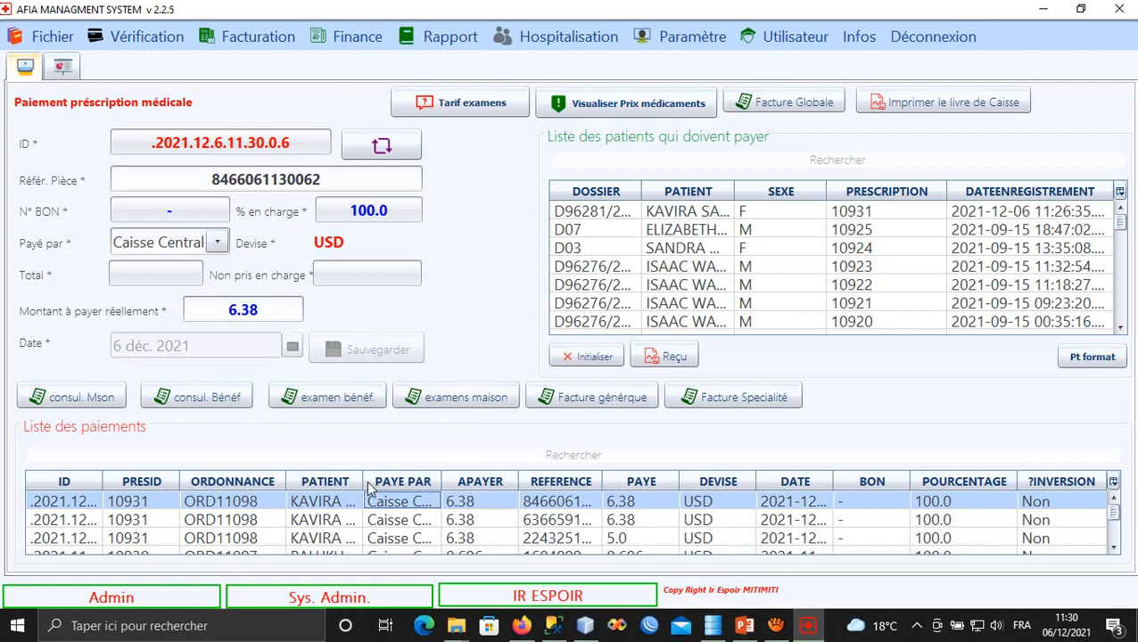
{"action": "left_click", "coordinate": [27, 37]}
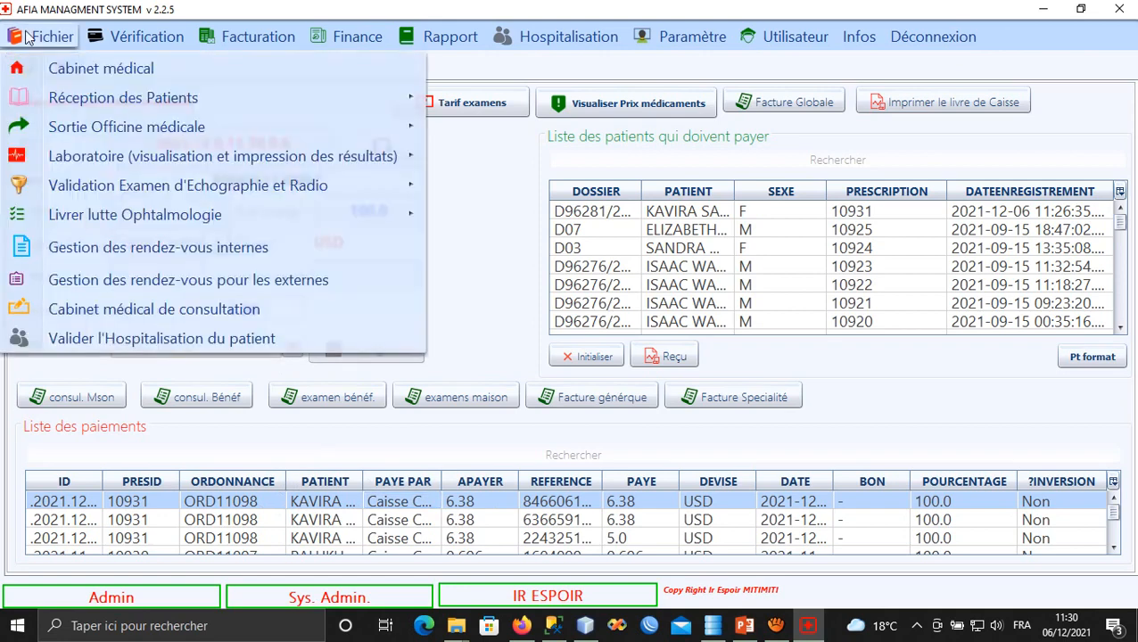
{"action": "left_click", "coordinate": [27, 37]}
{"action": "left_click", "coordinate": [775, 626]}
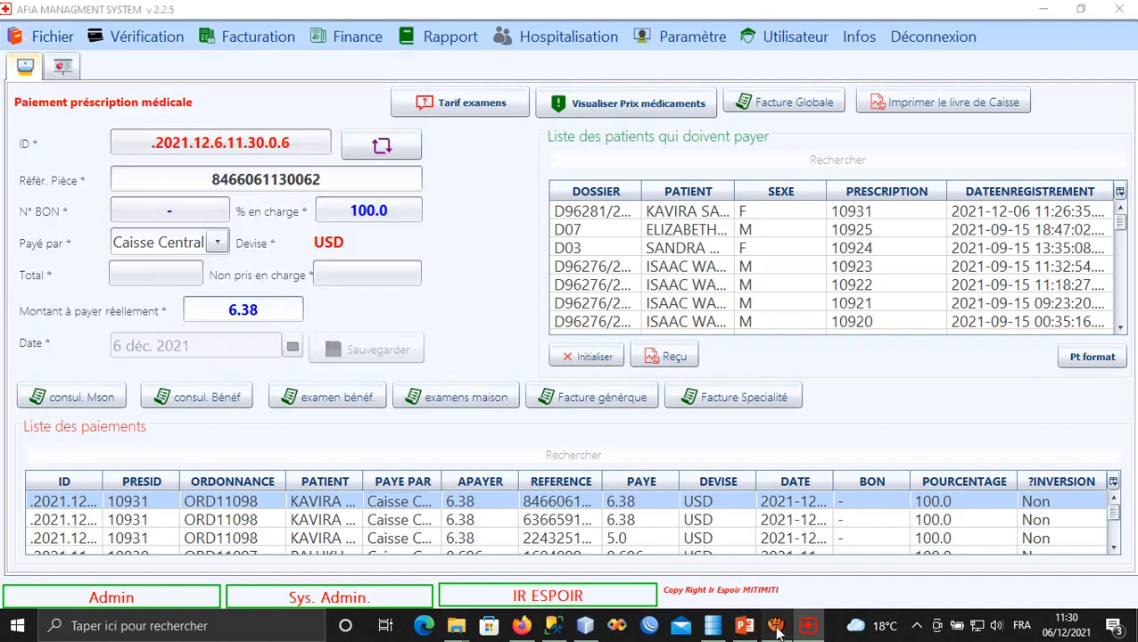
{"action": "left_click", "coordinate": [708, 191]}
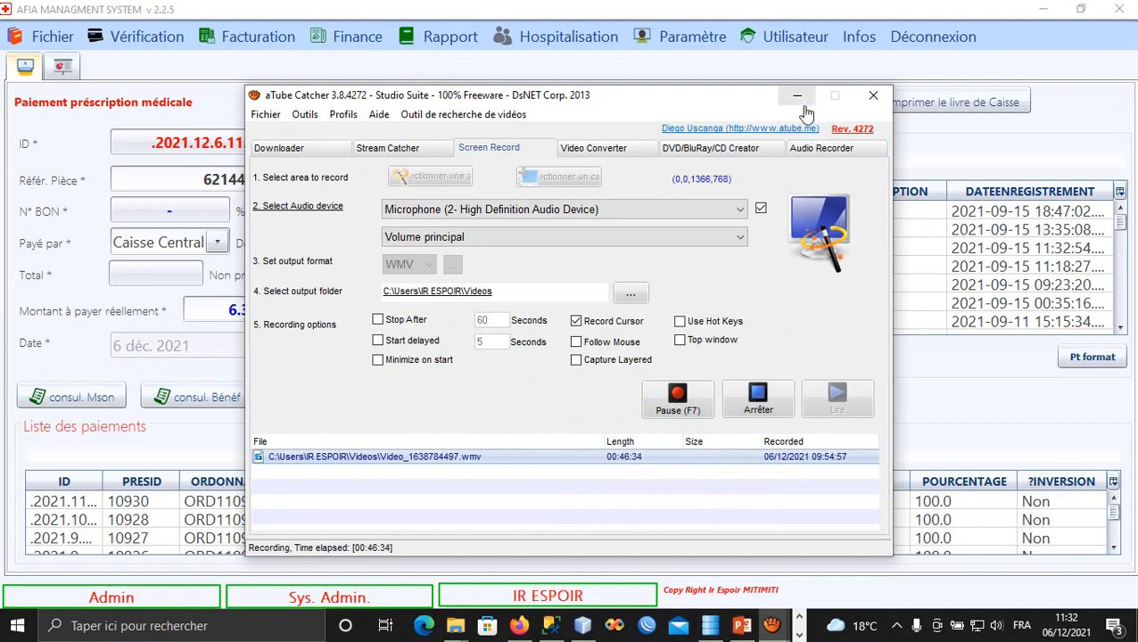
{"action": "left_click", "coordinate": [796, 95]}
{"action": "left_click", "coordinate": [726, 160]}
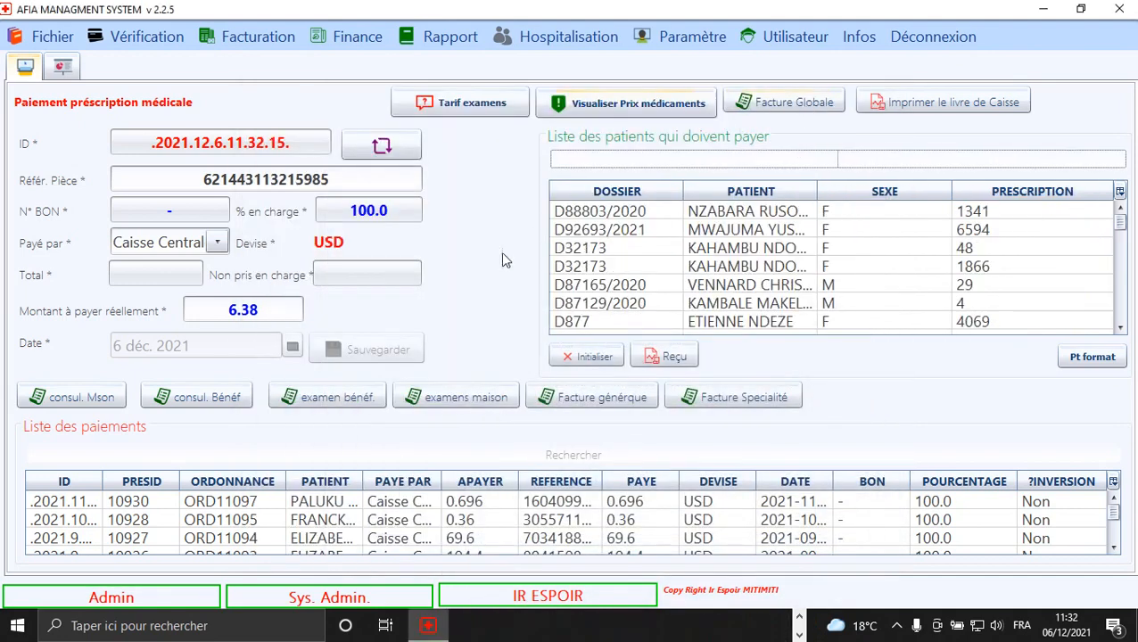
Reset the payment form and search the patient list by the patient's name.
{"action": "left_click", "coordinate": [612, 358]}
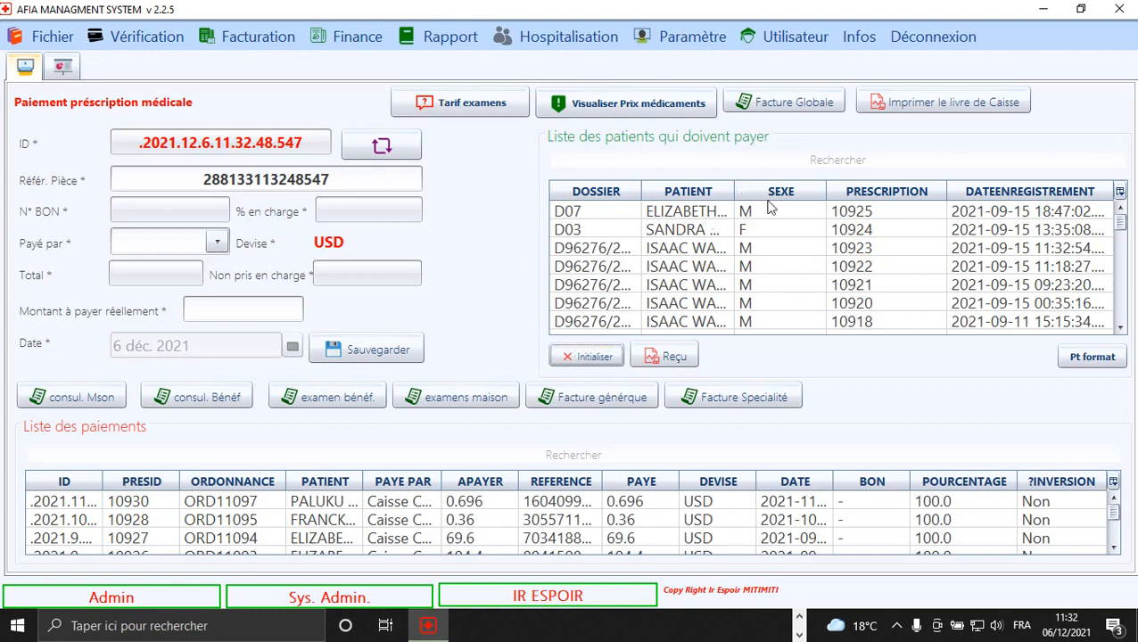
{"action": "left_click", "coordinate": [799, 160]}
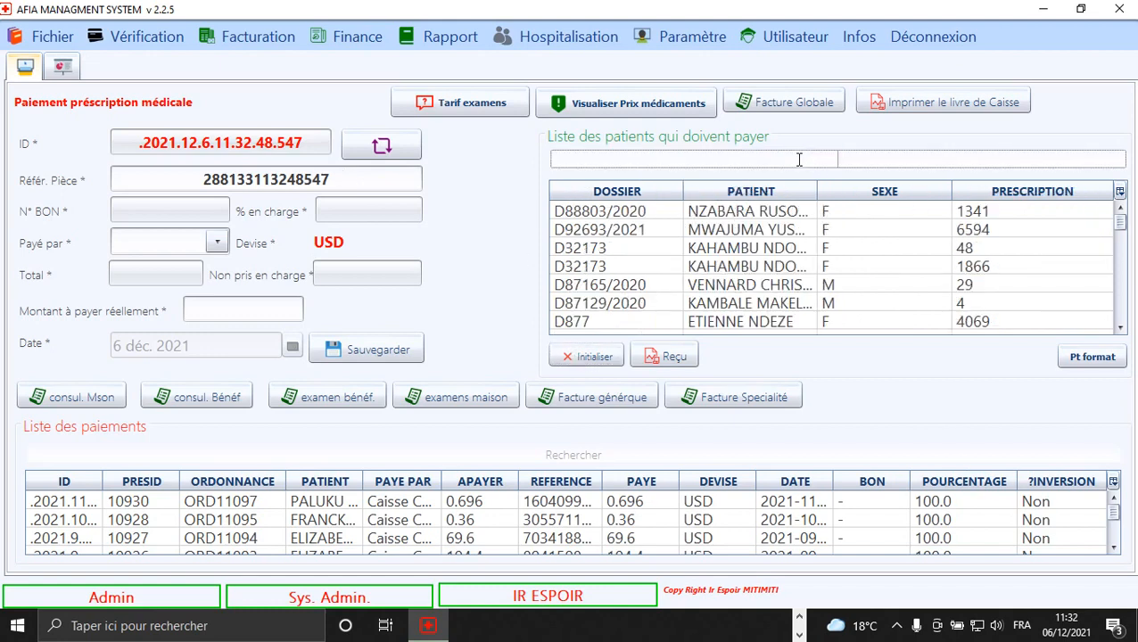
{"action": "type", "text": "evo"}
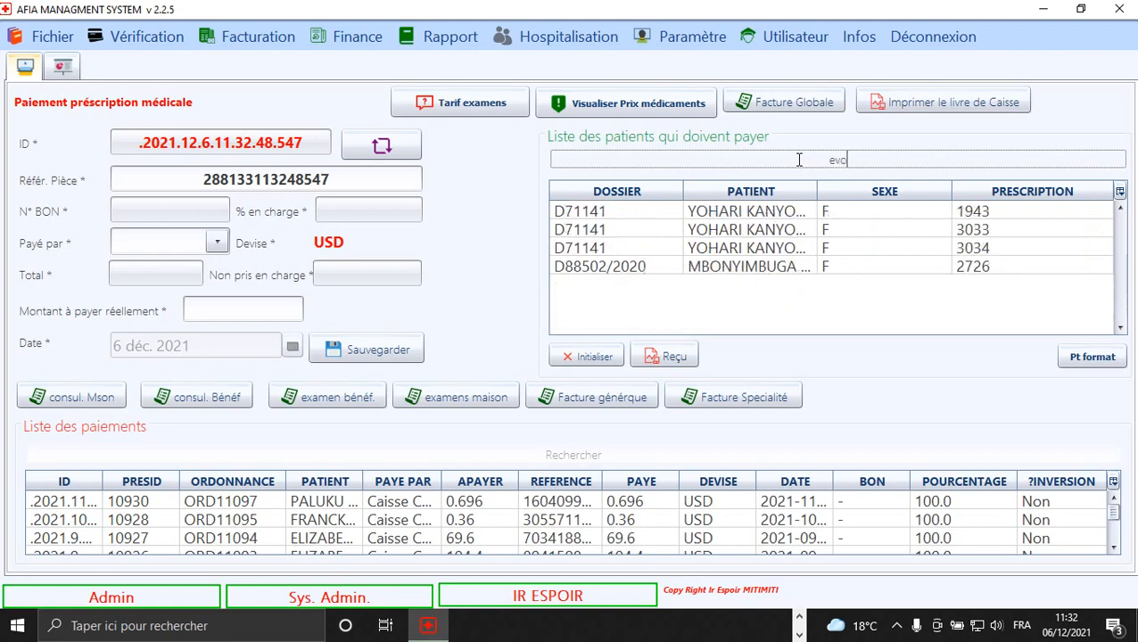
{"action": "type", "text": "die"}
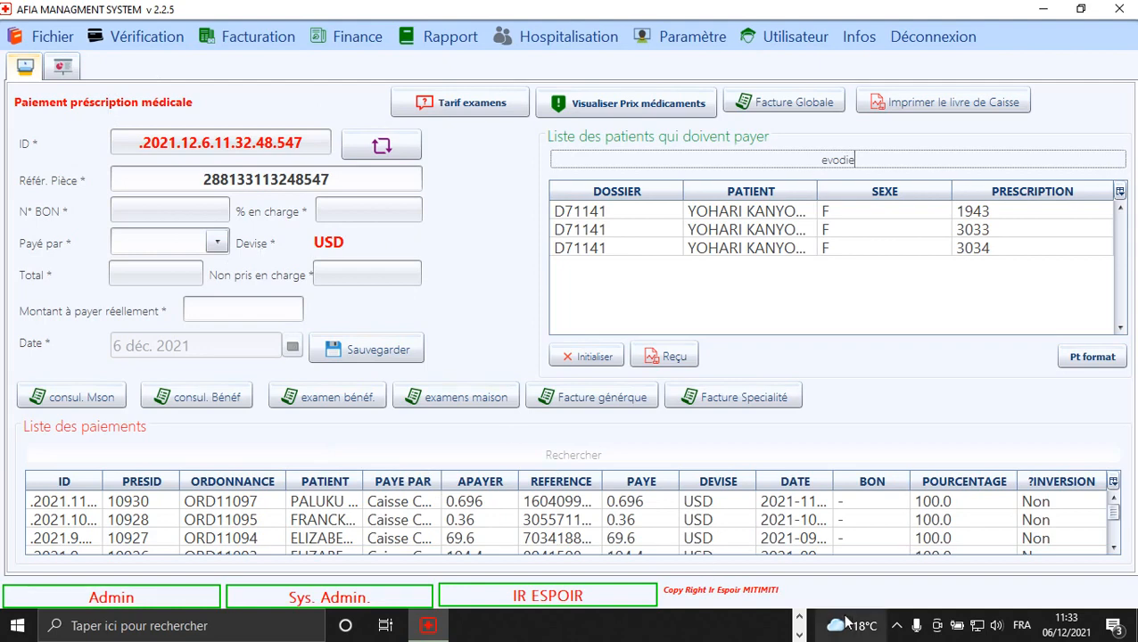
{"action": "left_click", "coordinate": [800, 633]}
{"action": "left_click", "coordinate": [800, 618]}
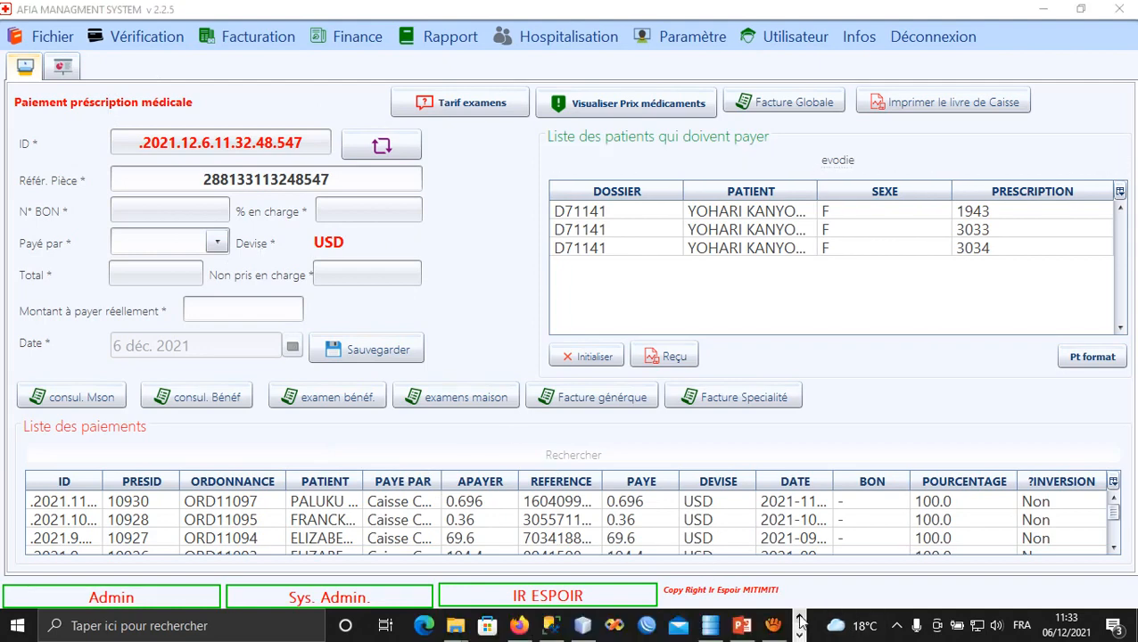
{"action": "left_click", "coordinate": [770, 624]}
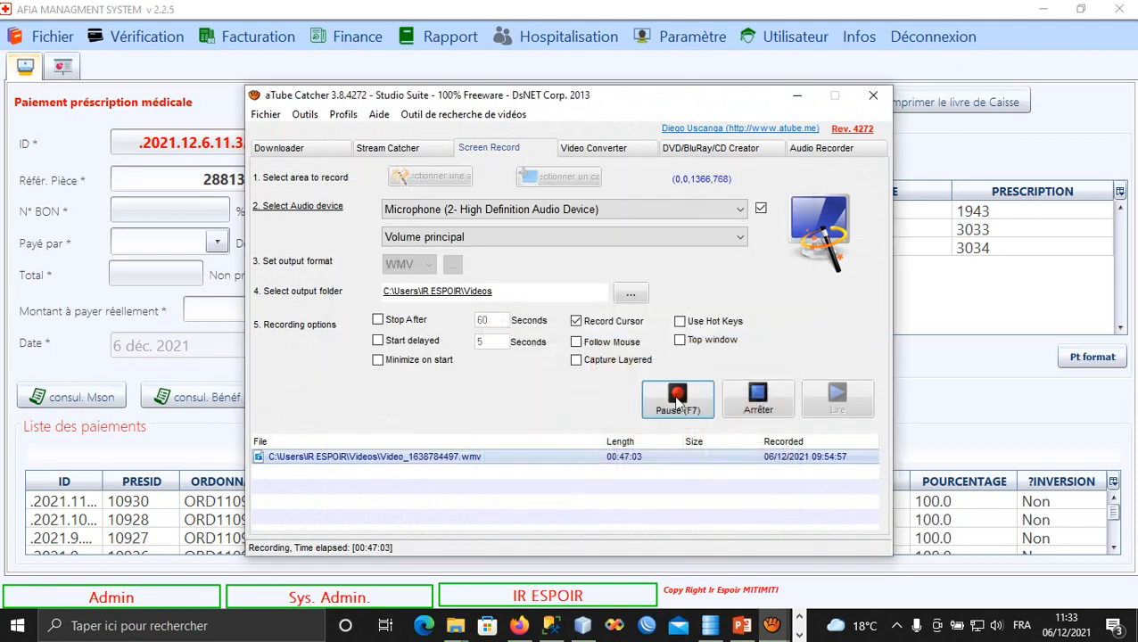
{"action": "left_click", "coordinate": [797, 96]}
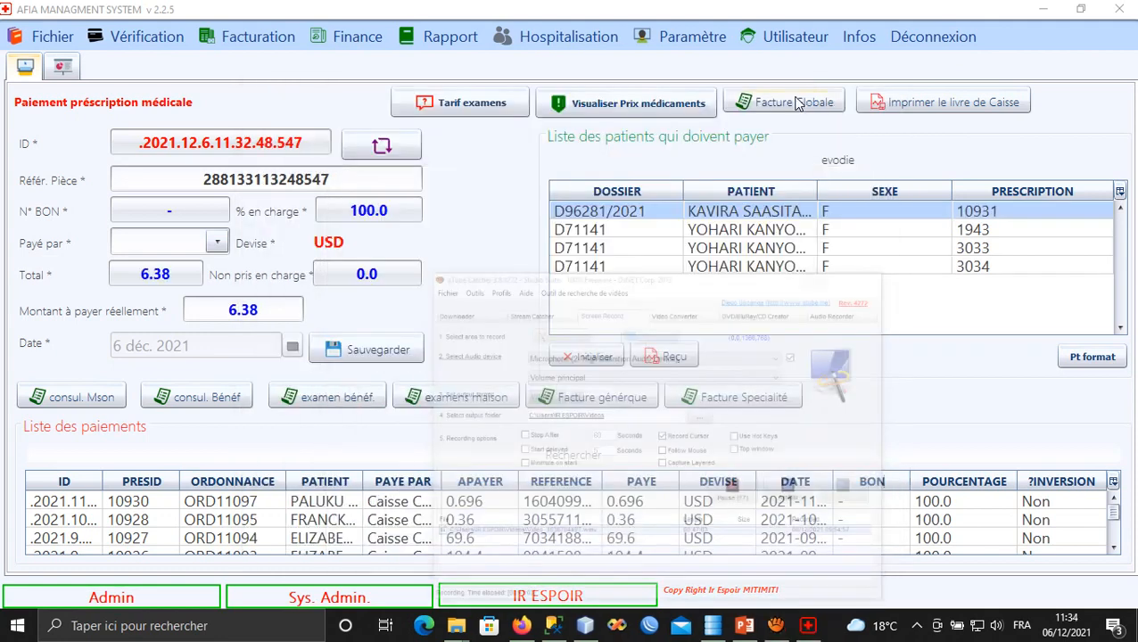
Save a 6.38 USD Caisse Centrale payment for prescription 10931 and reload it.
{"action": "left_click", "coordinate": [768, 211]}
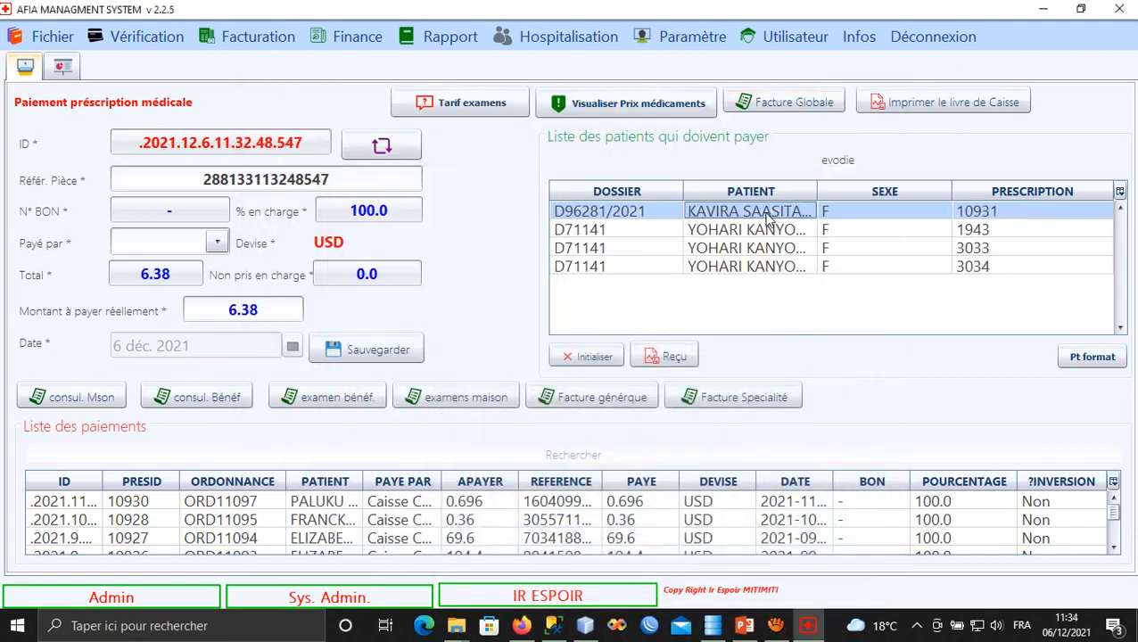
{"action": "left_click", "coordinate": [217, 243]}
{"action": "left_click", "coordinate": [200, 273]}
{"action": "left_click", "coordinate": [366, 351]}
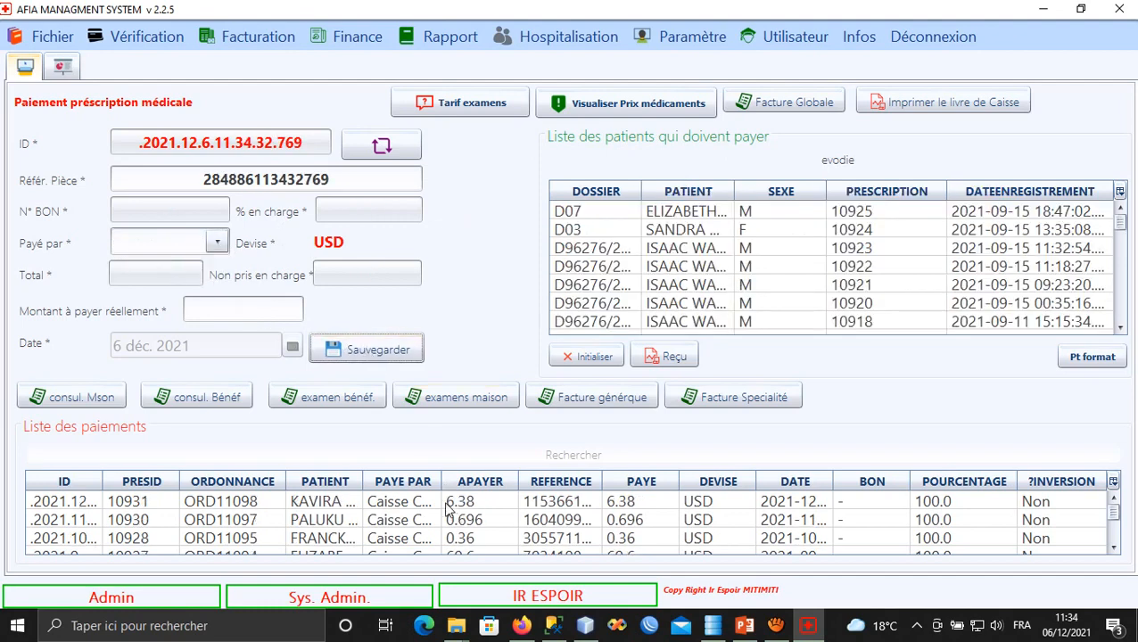
{"action": "left_click", "coordinate": [448, 507]}
{"action": "left_click", "coordinate": [569, 359]}
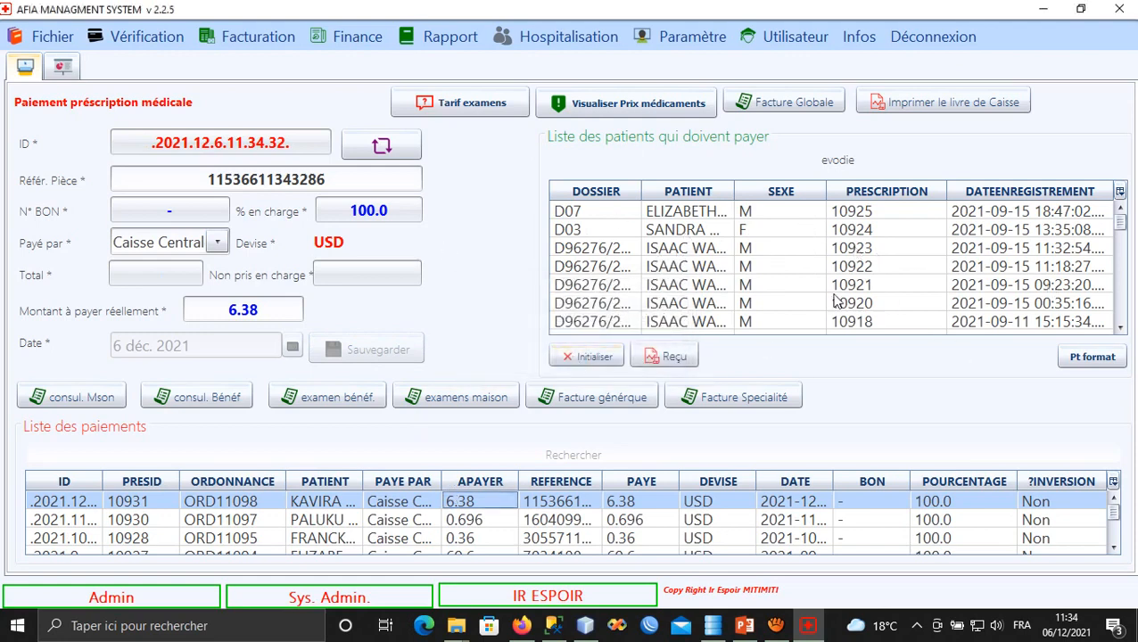
Open prescription 10931 in the ambulatory pharmacy dispensing form.
{"action": "left_click", "coordinate": [44, 36]}
{"action": "mouse_move", "coordinate": [249, 126]}
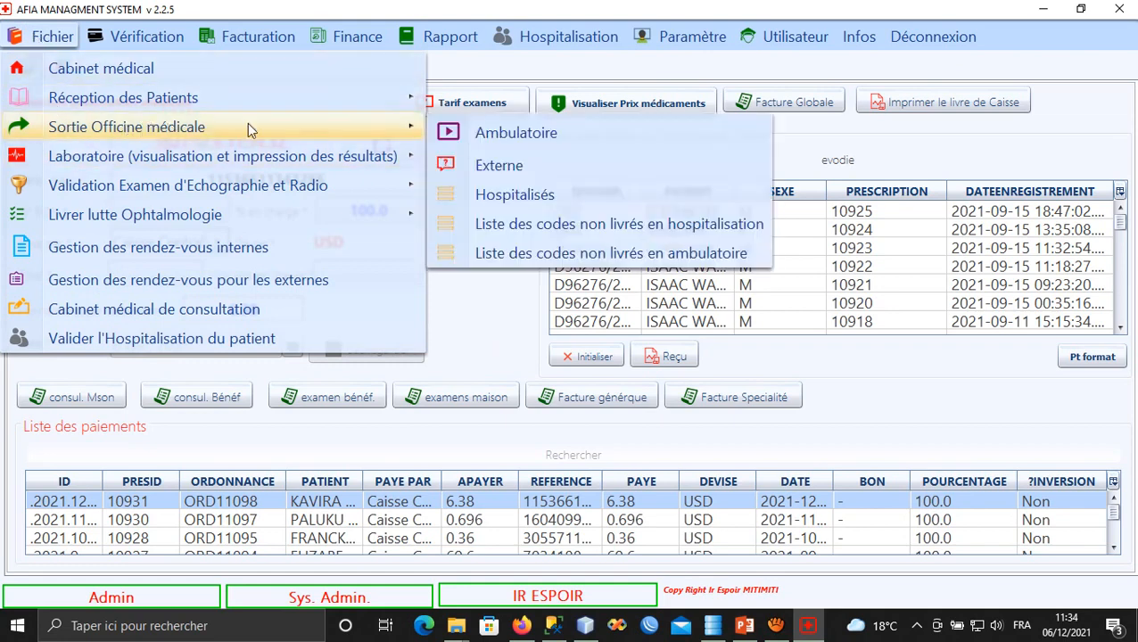
{"action": "left_click", "coordinate": [497, 140]}
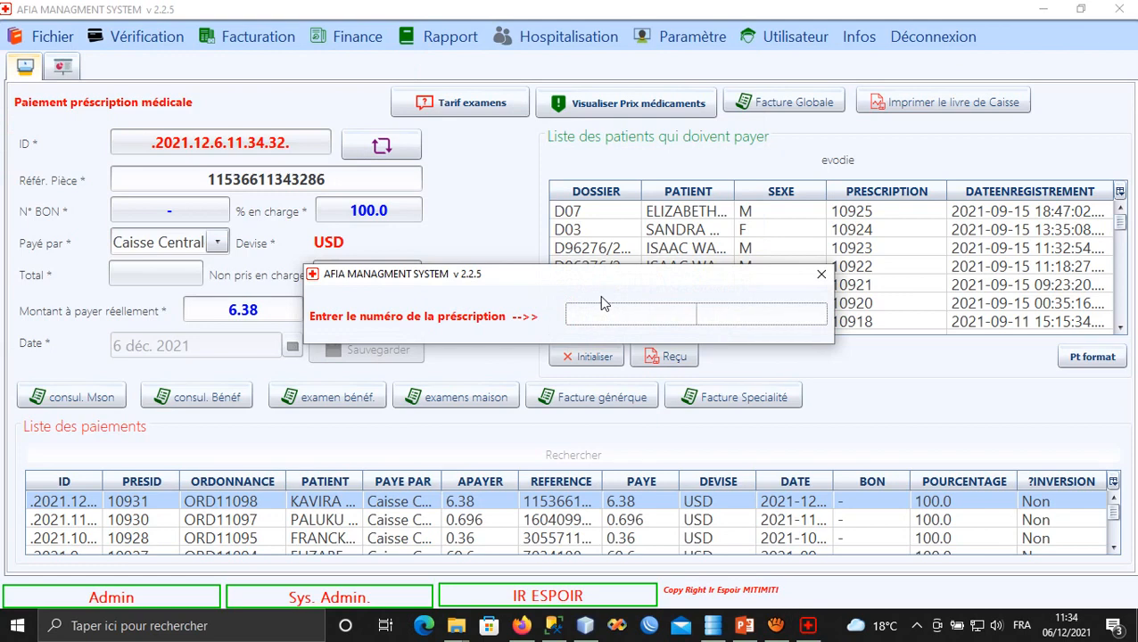
{"action": "type", "text": "10931"}
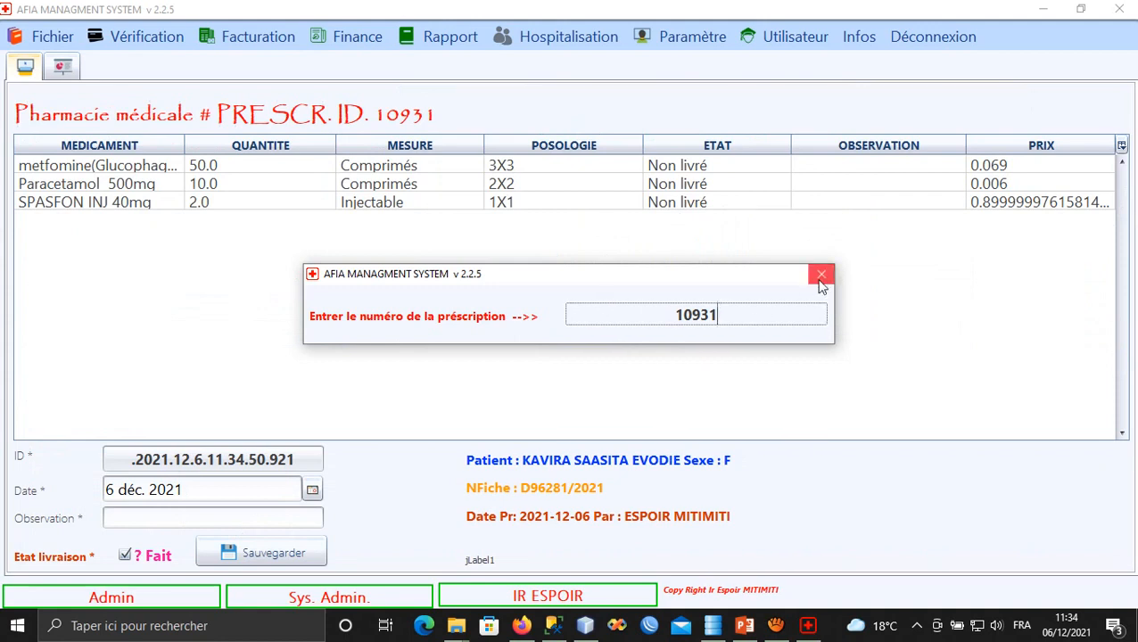
{"action": "left_click", "coordinate": [821, 276]}
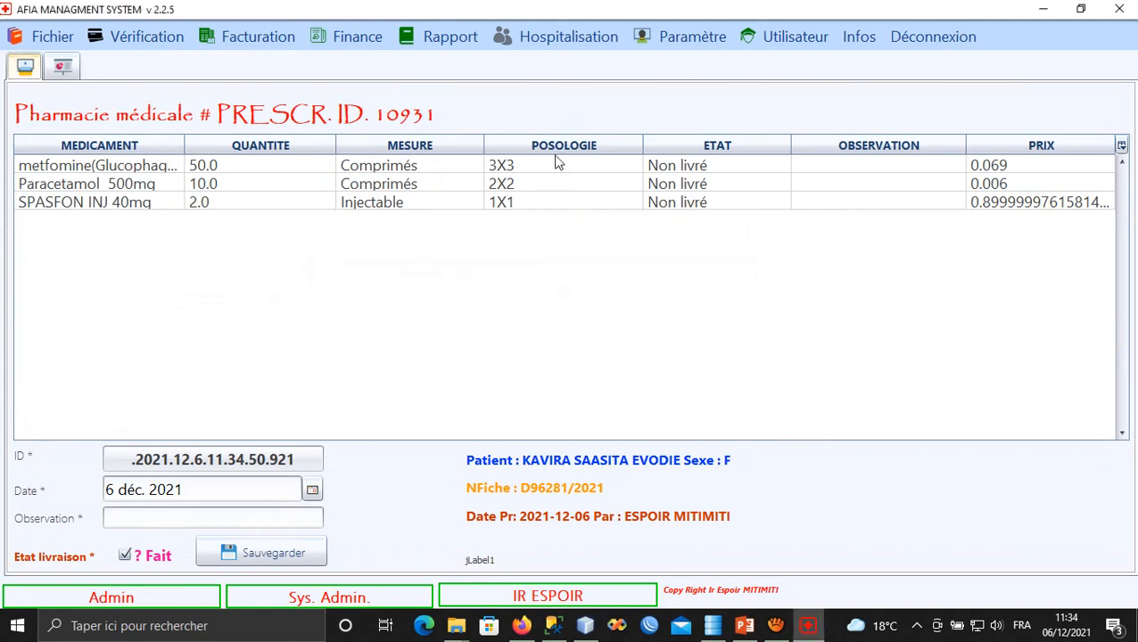
Select the Paracetamol 500mg and SPASFON INJ 40mg rows and save them as delivered.
{"action": "left_click_drag", "start_coordinate": [555, 172], "coordinate": [560, 214]}
{"action": "left_click", "coordinate": [492, 189]}
{"action": "left_click", "coordinate": [453, 201]}
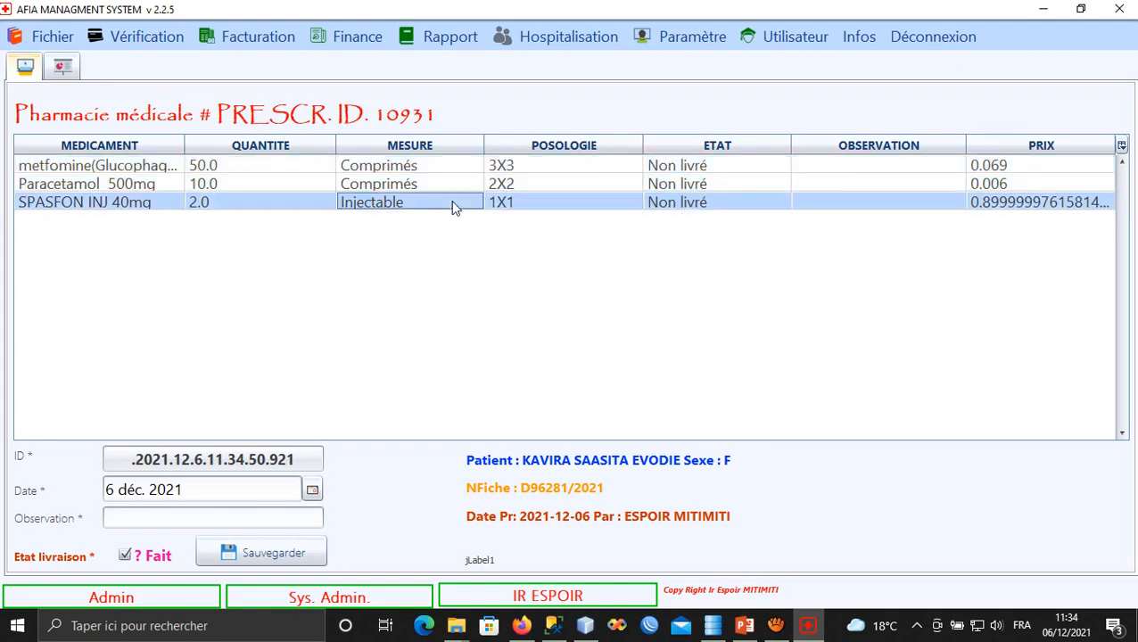
{"action": "left_click", "coordinate": [216, 515]}
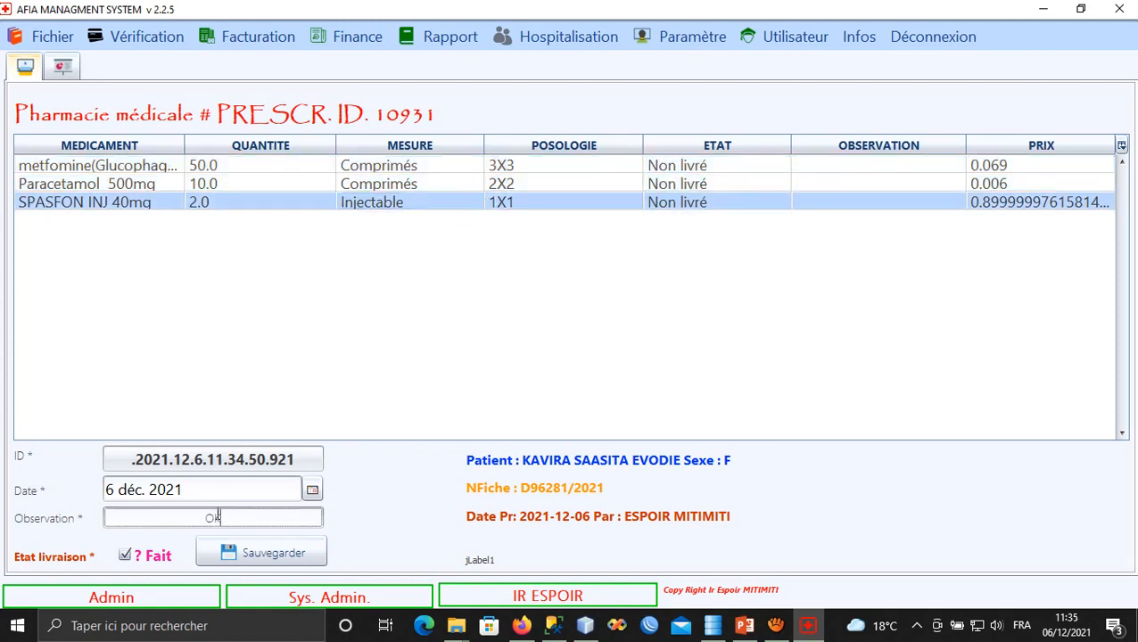
{"action": "left_click", "coordinate": [266, 556]}
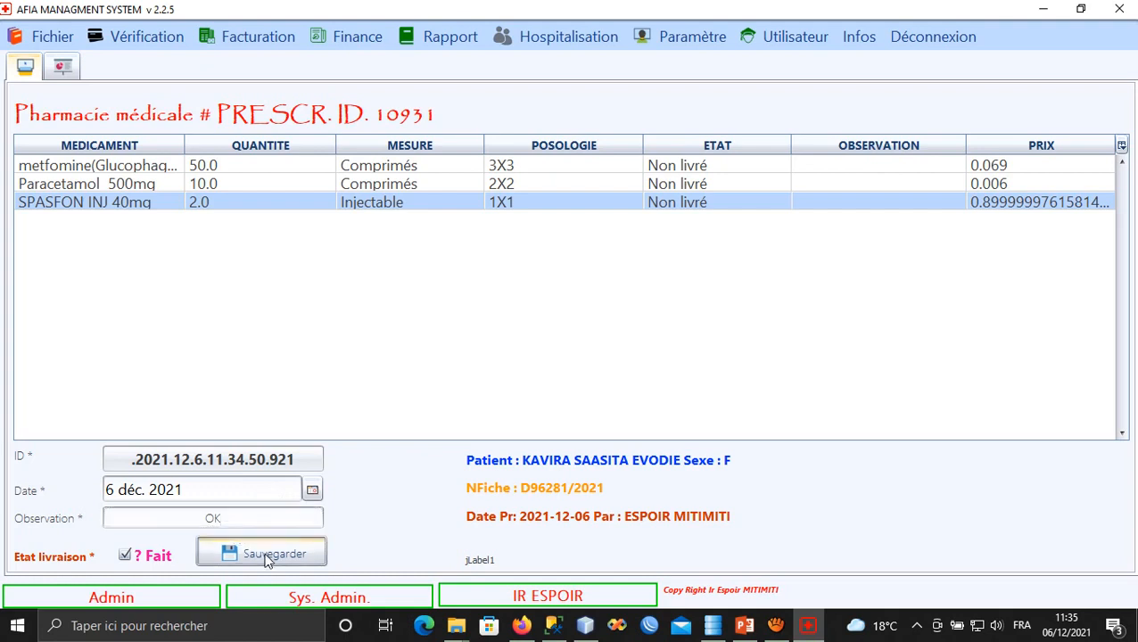
Mark the Paracetamol and metfomine lines delivered, with observation 'OK'.
{"action": "left_click", "coordinate": [359, 187]}
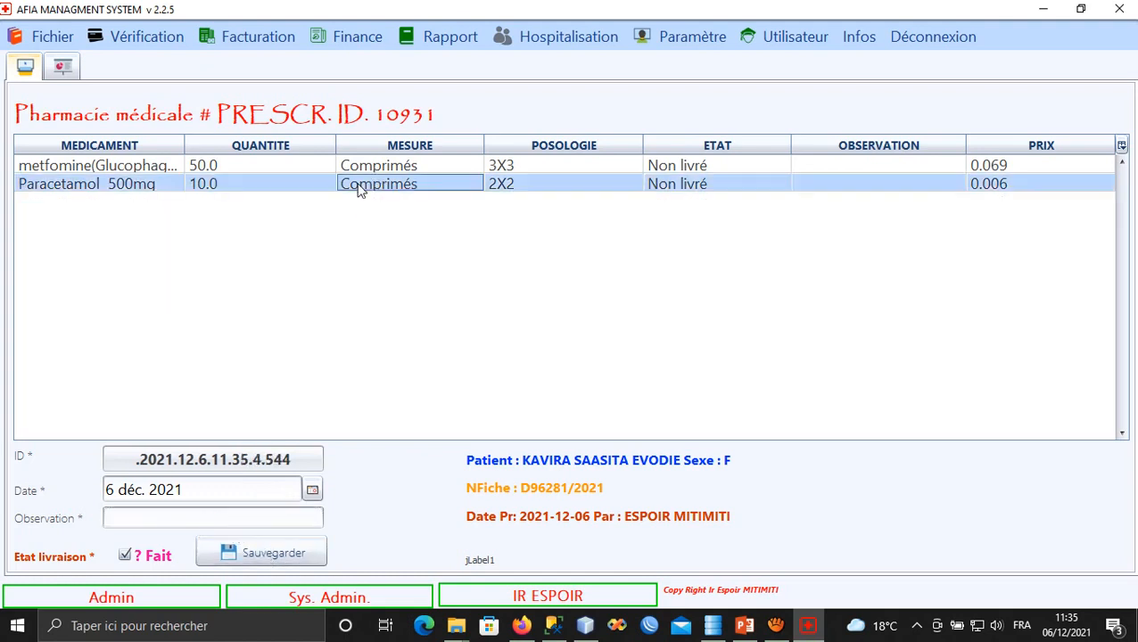
{"action": "left_click", "coordinate": [250, 521]}
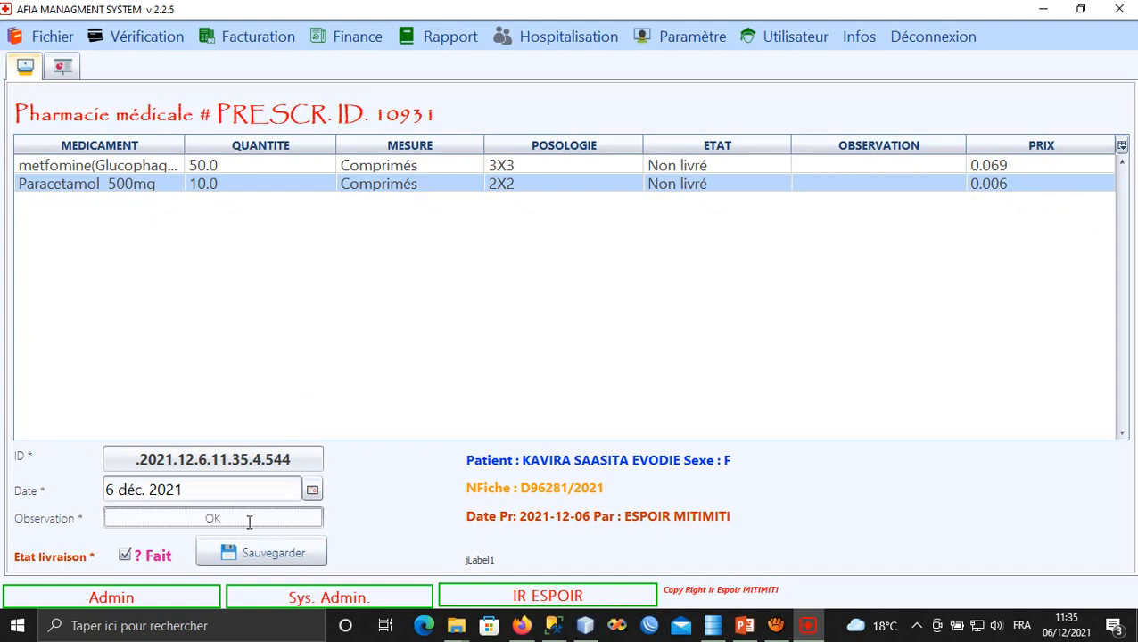
{"action": "left_click", "coordinate": [285, 553]}
{"action": "left_click", "coordinate": [399, 168]}
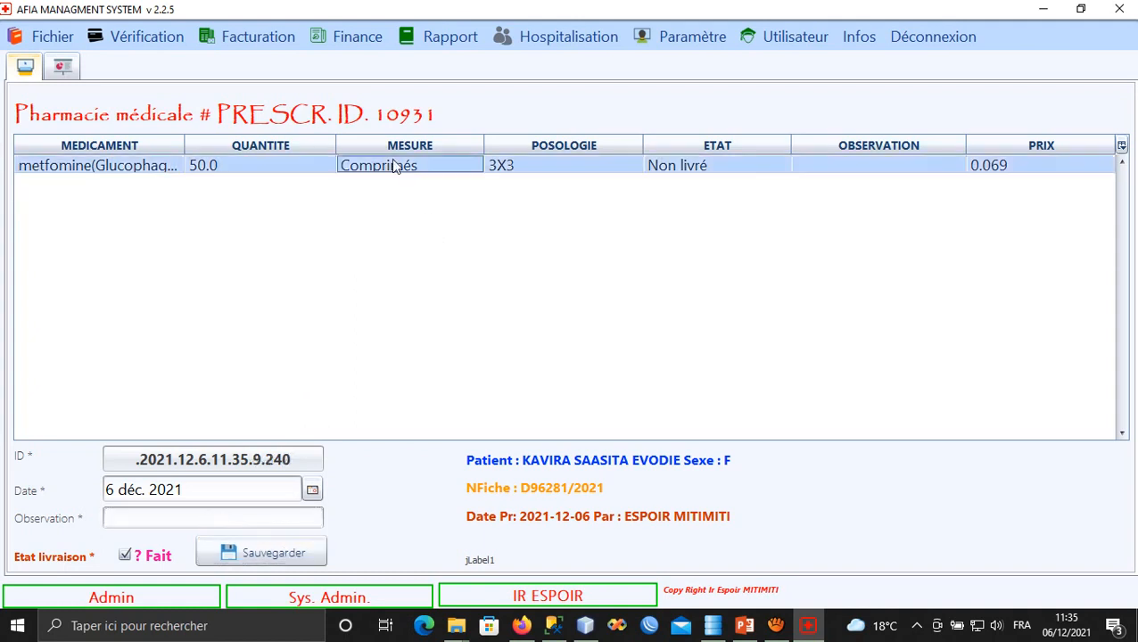
{"action": "left_click", "coordinate": [229, 518]}
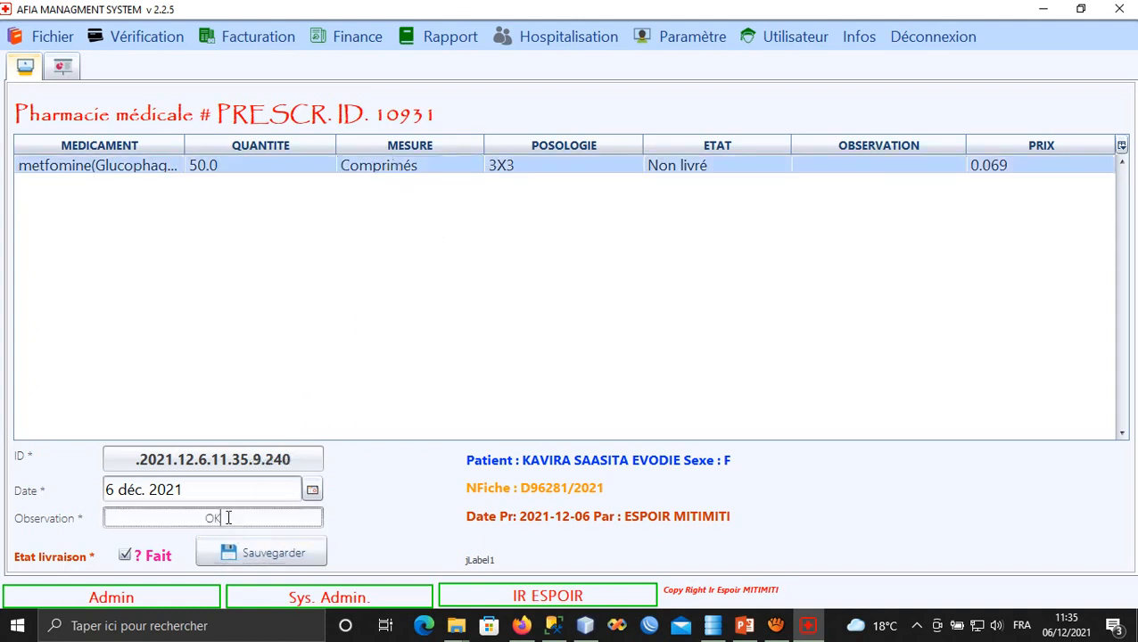
{"action": "type", "text": "OK"}
{"action": "left_click", "coordinate": [273, 553]}
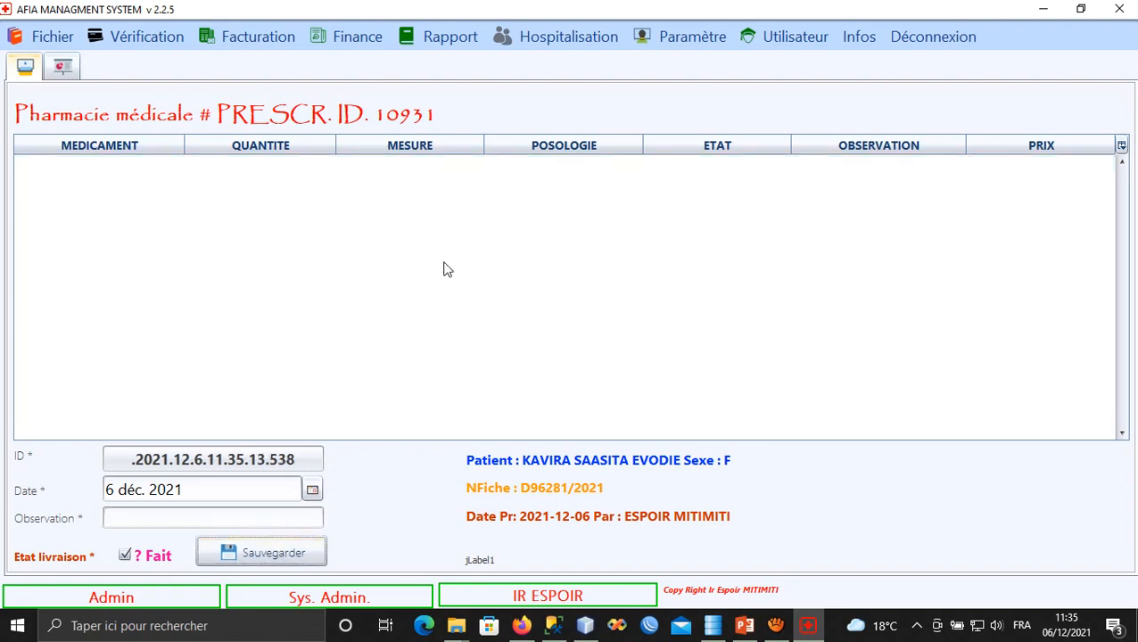
Browse the Fichier module list and close it without choosing anything.
{"action": "left_click", "coordinate": [43, 36]}
{"action": "mouse_move", "coordinate": [183, 134]}
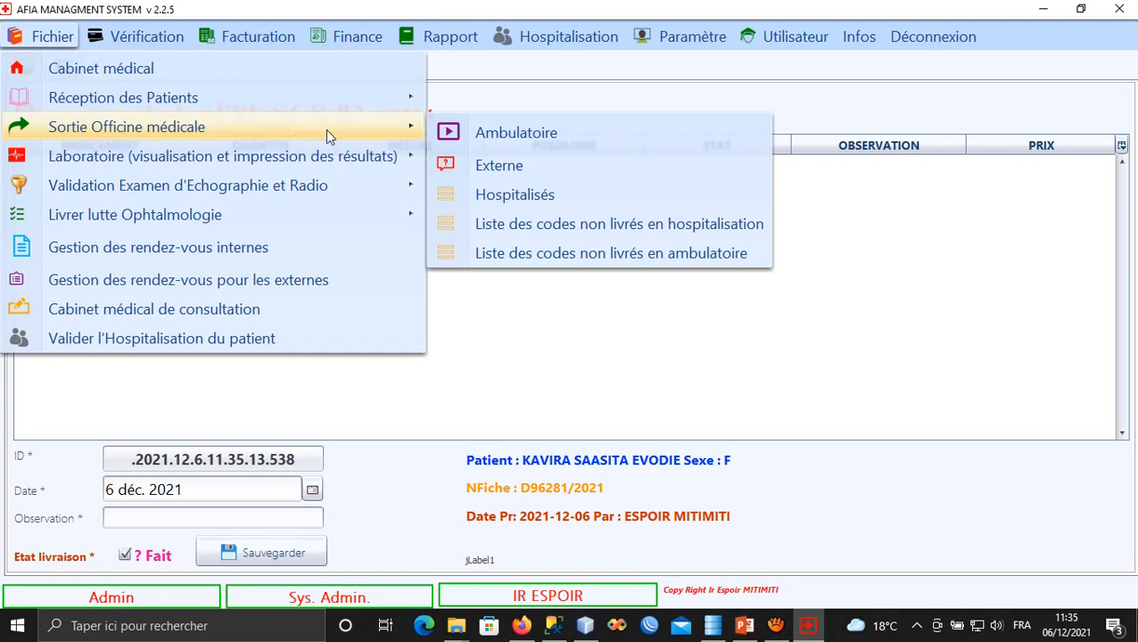
{"action": "left_click", "coordinate": [444, 63]}
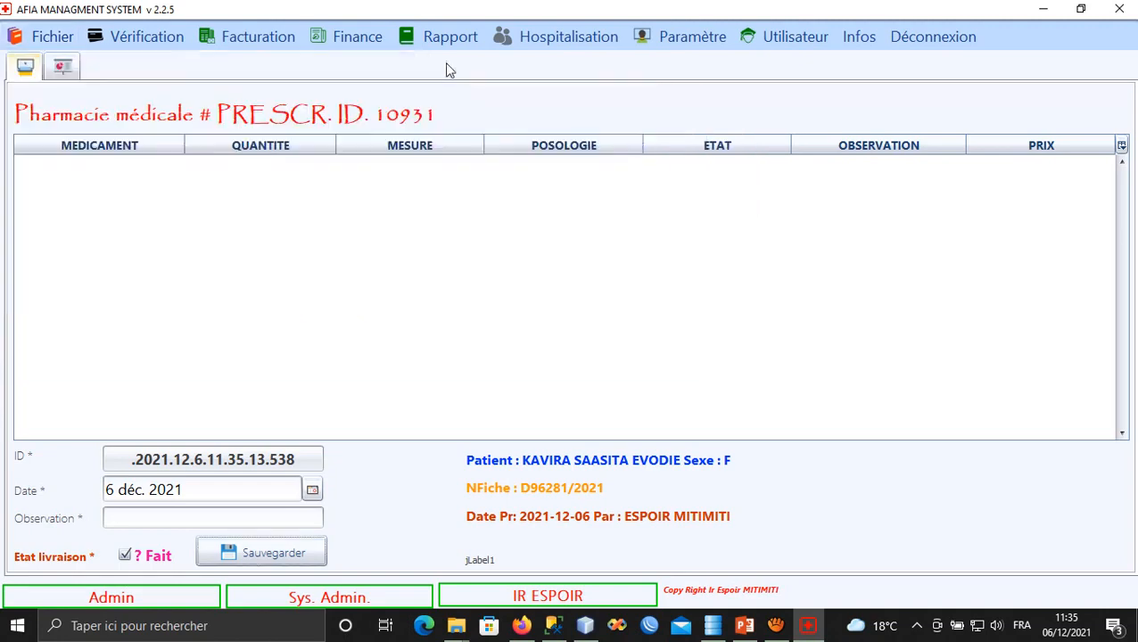
Browse the Rapport menu's Finance, Comptabilité and Médical submenus.
{"action": "left_click", "coordinate": [441, 37]}
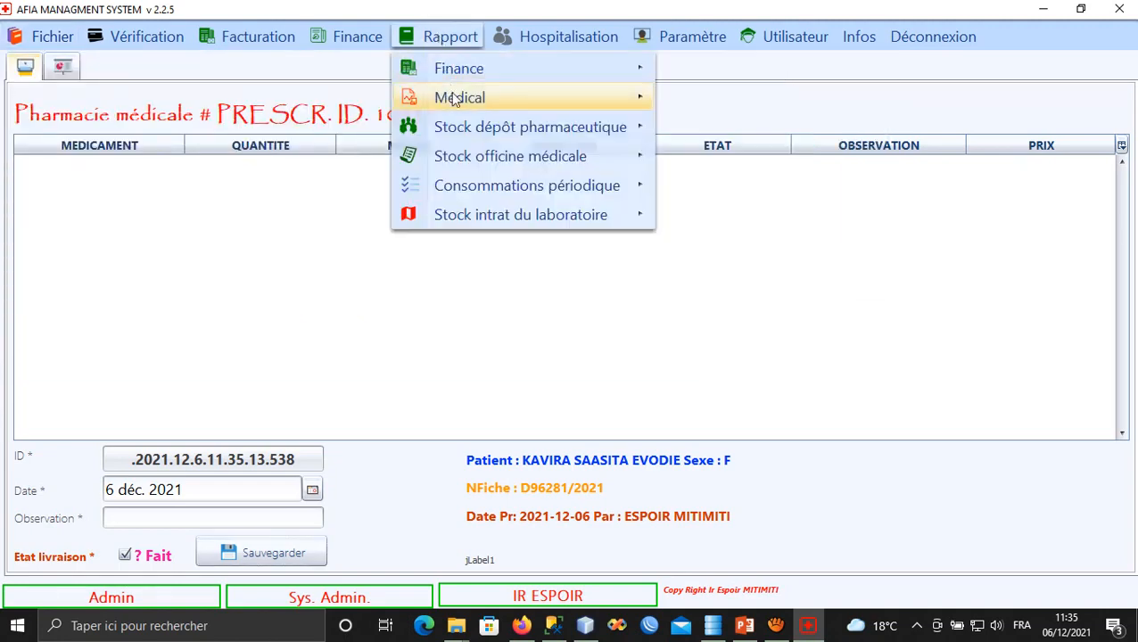
{"action": "mouse_move", "coordinate": [525, 66]}
{"action": "mouse_move", "coordinate": [681, 72]}
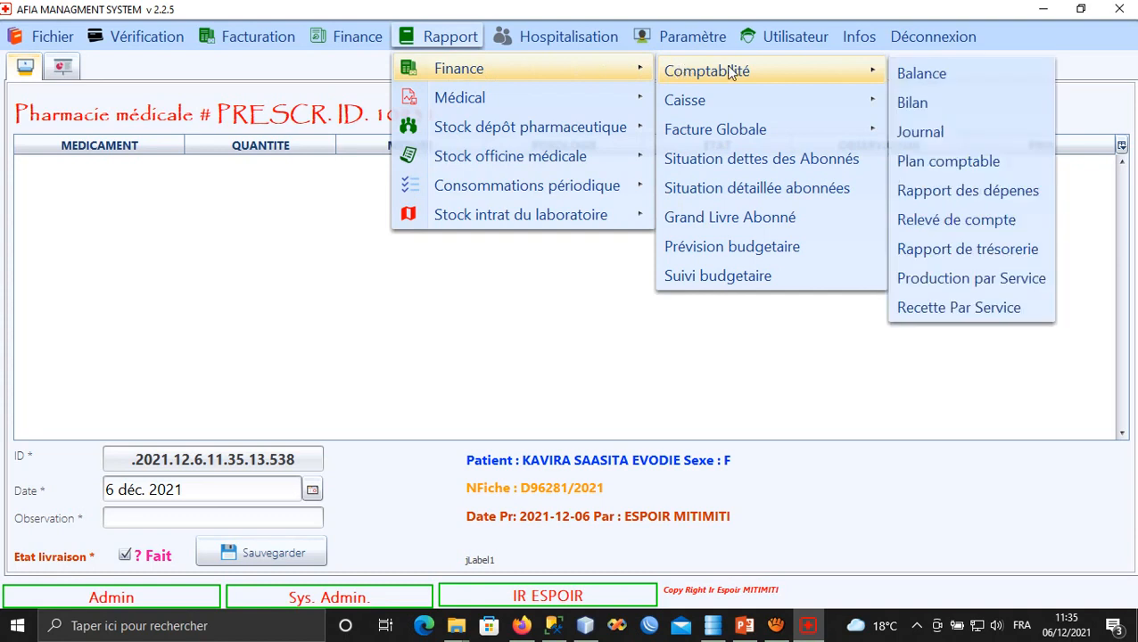
{"action": "mouse_move", "coordinate": [541, 92]}
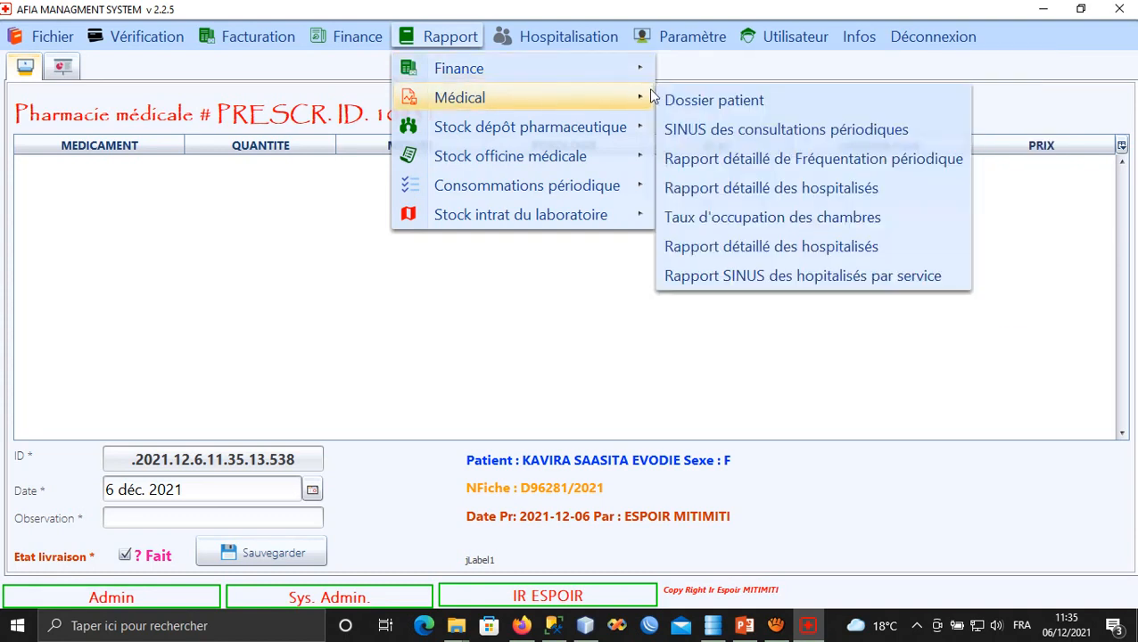
Generate the SINUS periodic consultations report for 06/12/2021, then revisit Rapport > Médical.
{"action": "left_click", "coordinate": [757, 132]}
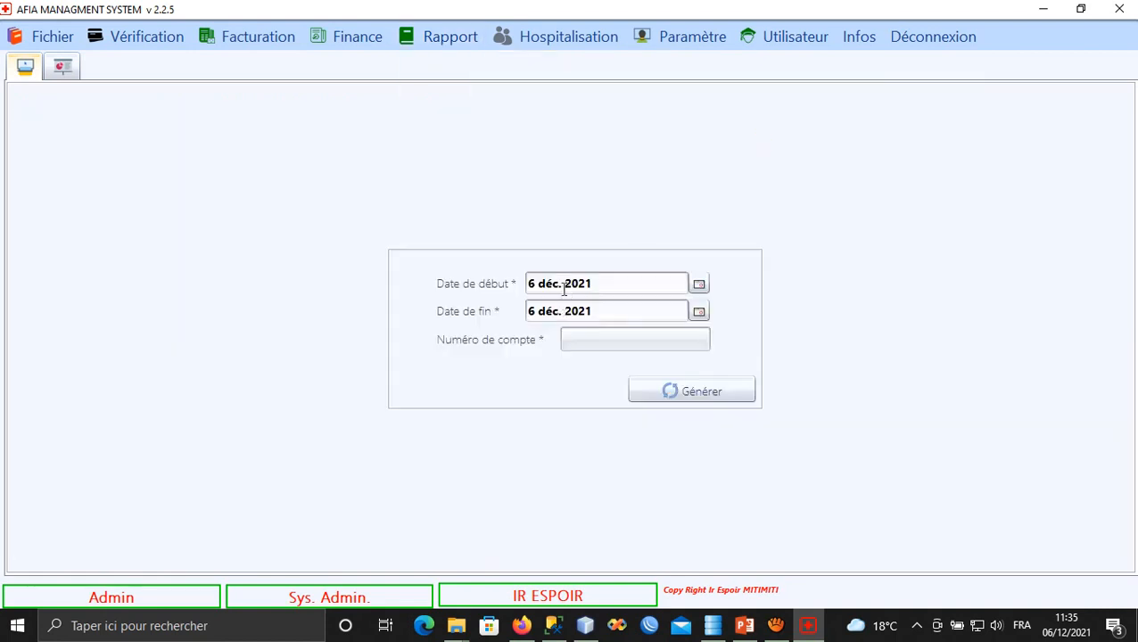
{"action": "left_click", "coordinate": [661, 393]}
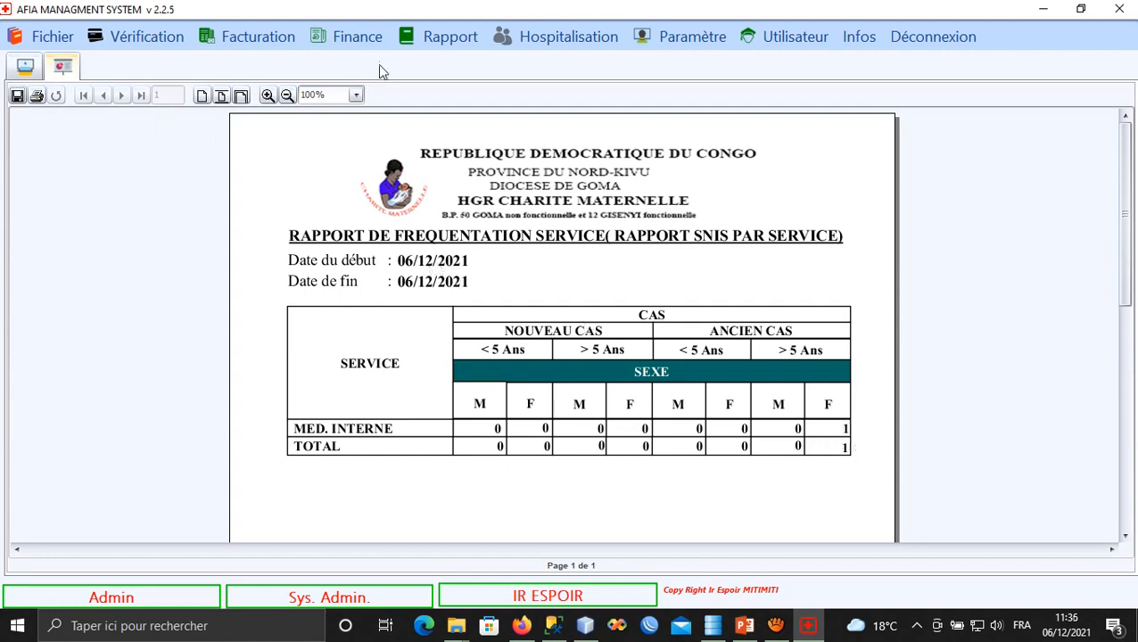
{"action": "left_click", "coordinate": [432, 42]}
{"action": "mouse_move", "coordinate": [502, 131]}
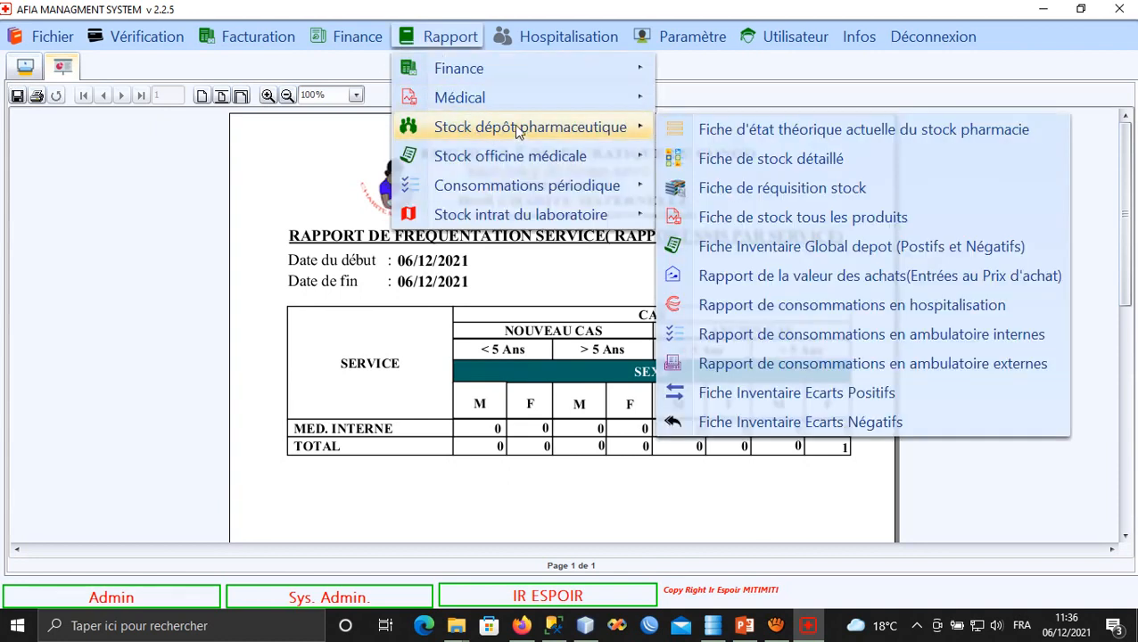
{"action": "mouse_move", "coordinate": [557, 101]}
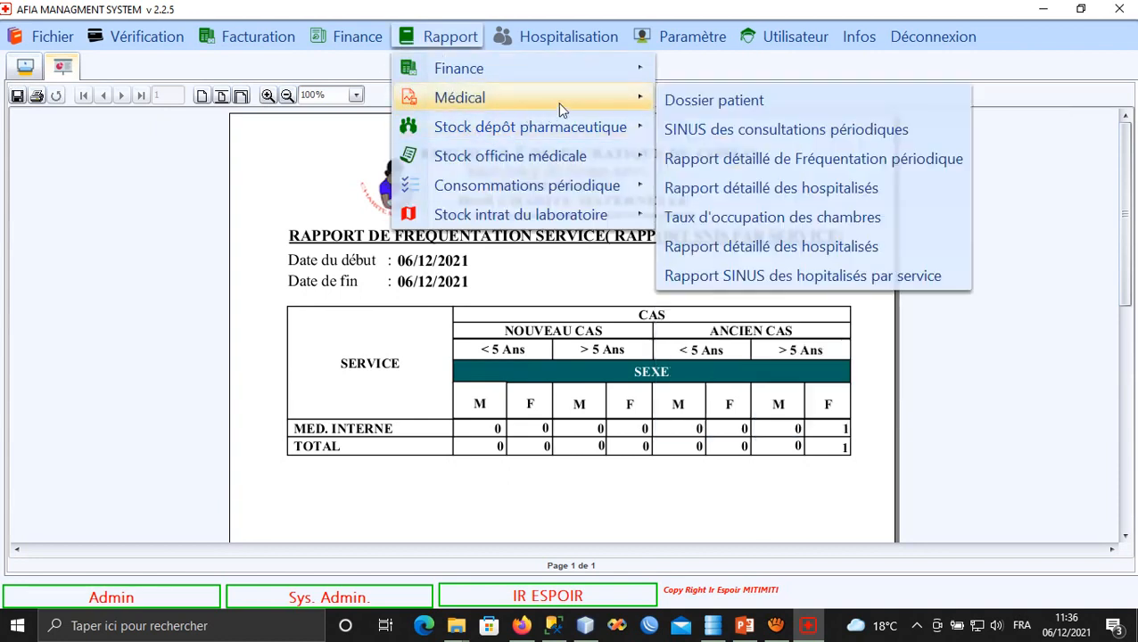
Generate the detailed periodic attendance report for 06/12/2021, showing one female CEPHALEE case from MED. INTERNE.
{"action": "left_click", "coordinate": [747, 170]}
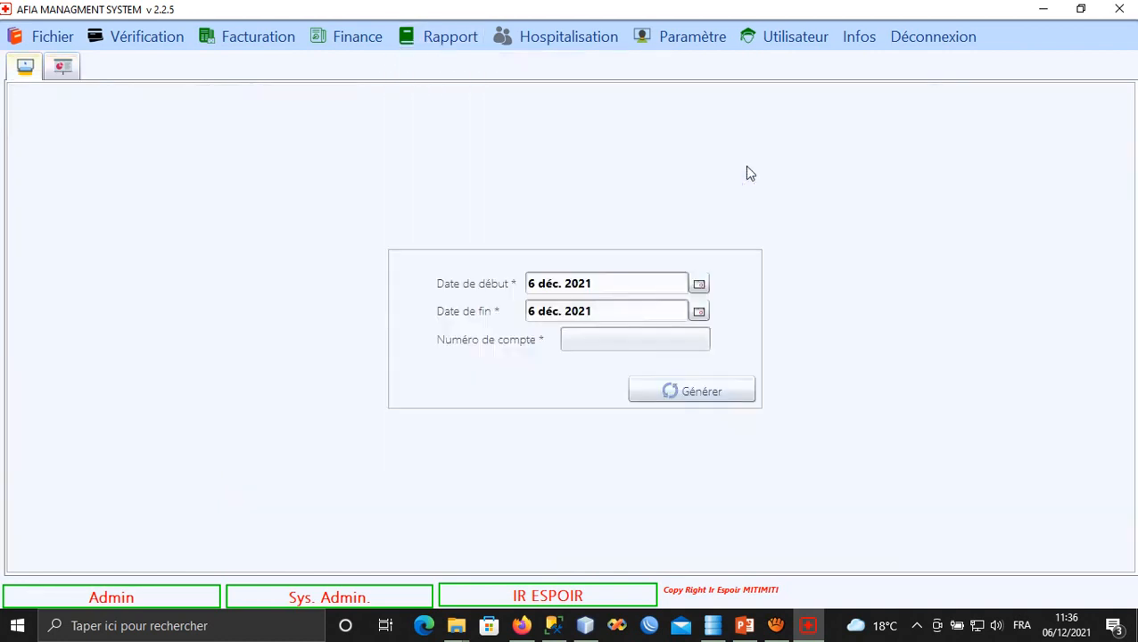
{"action": "left_click", "coordinate": [675, 395]}
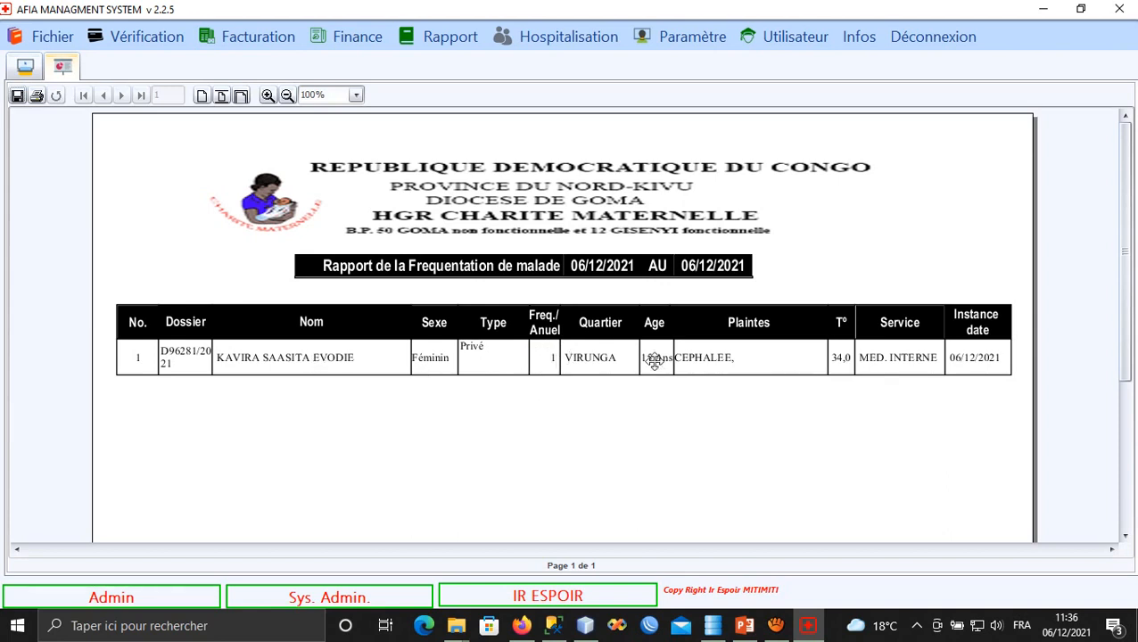
{"action": "left_click", "coordinate": [436, 33]}
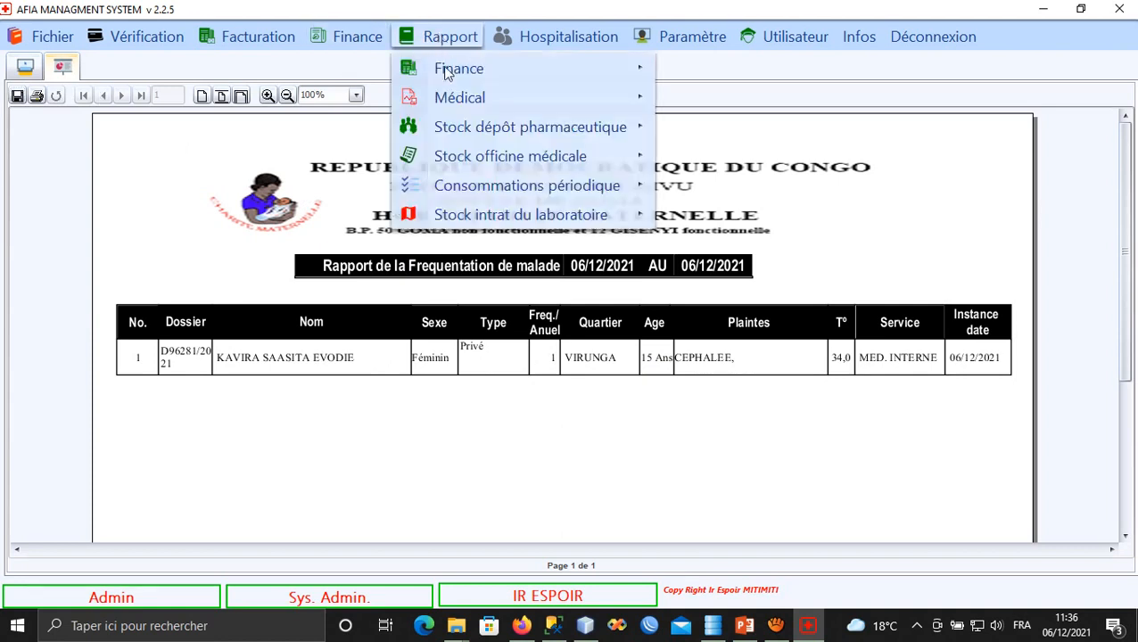
Generate the detailed hospitalised-patients report for 6 December 2021 and find it empty.
{"action": "mouse_move", "coordinate": [635, 104]}
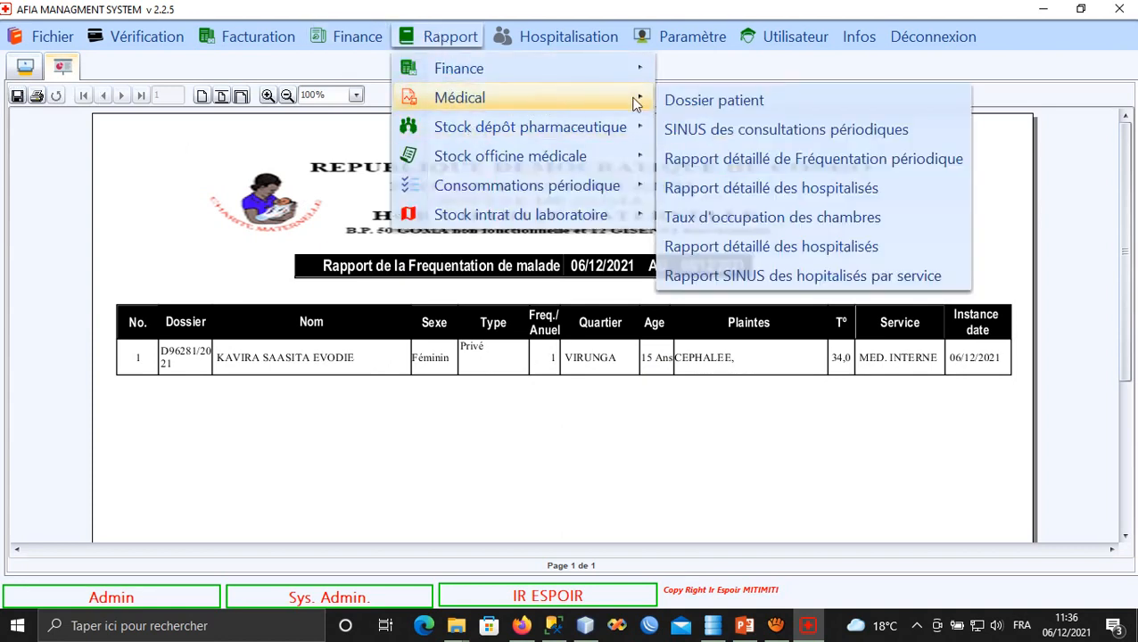
{"action": "left_click", "coordinate": [742, 189]}
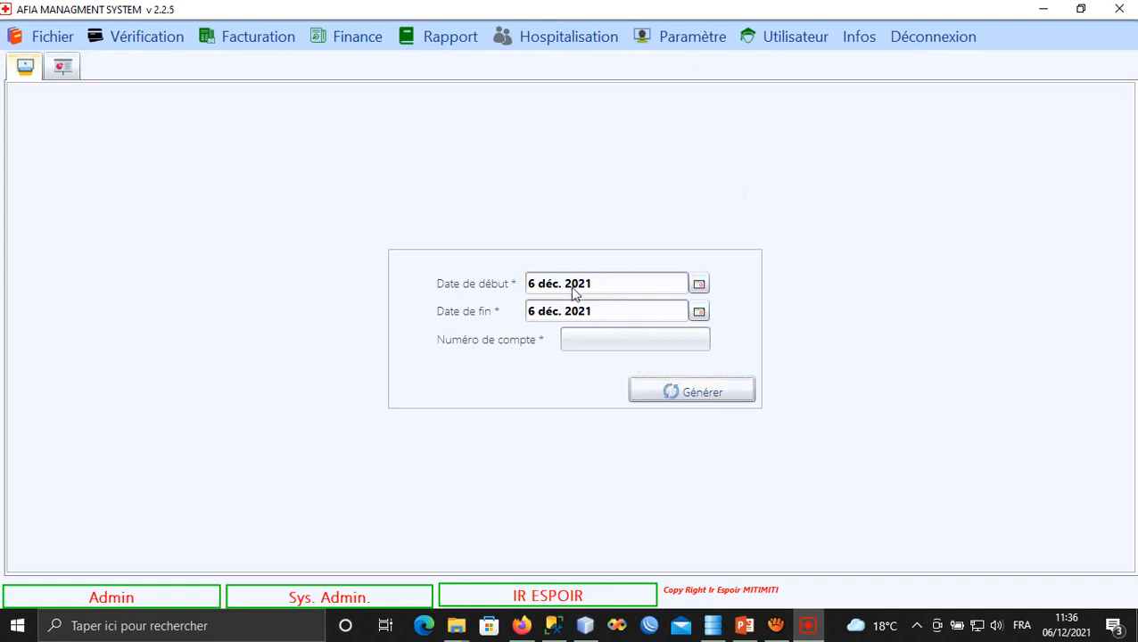
{"action": "left_click", "coordinate": [568, 337]}
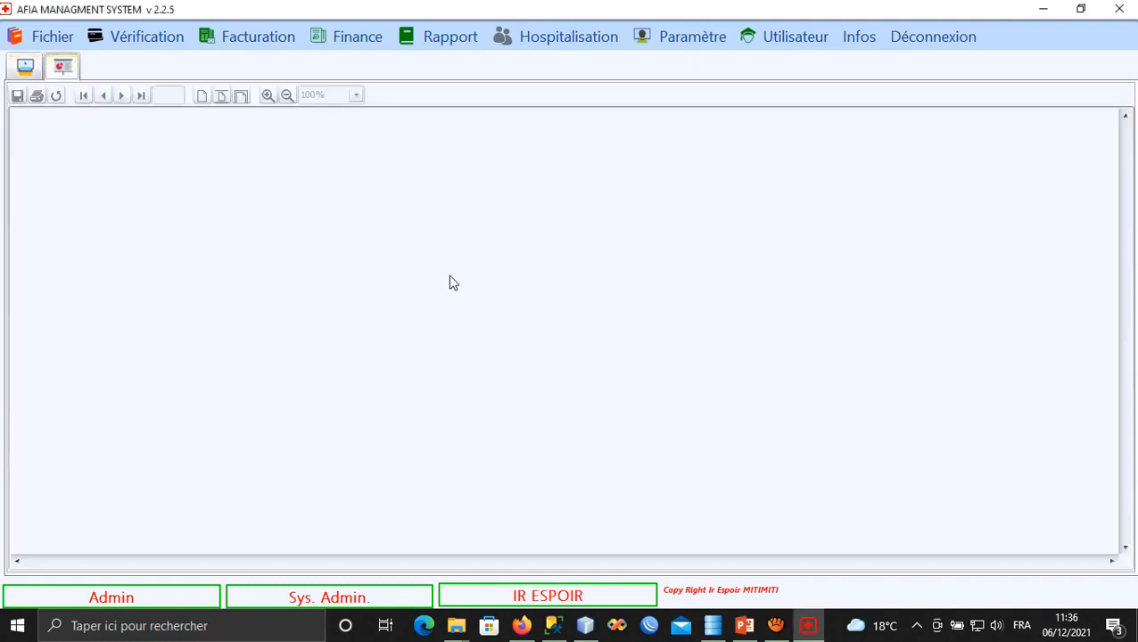
Browse the Rapport menu to the Stock dépôt pharmaceutique report list.
{"action": "left_click", "coordinate": [428, 37]}
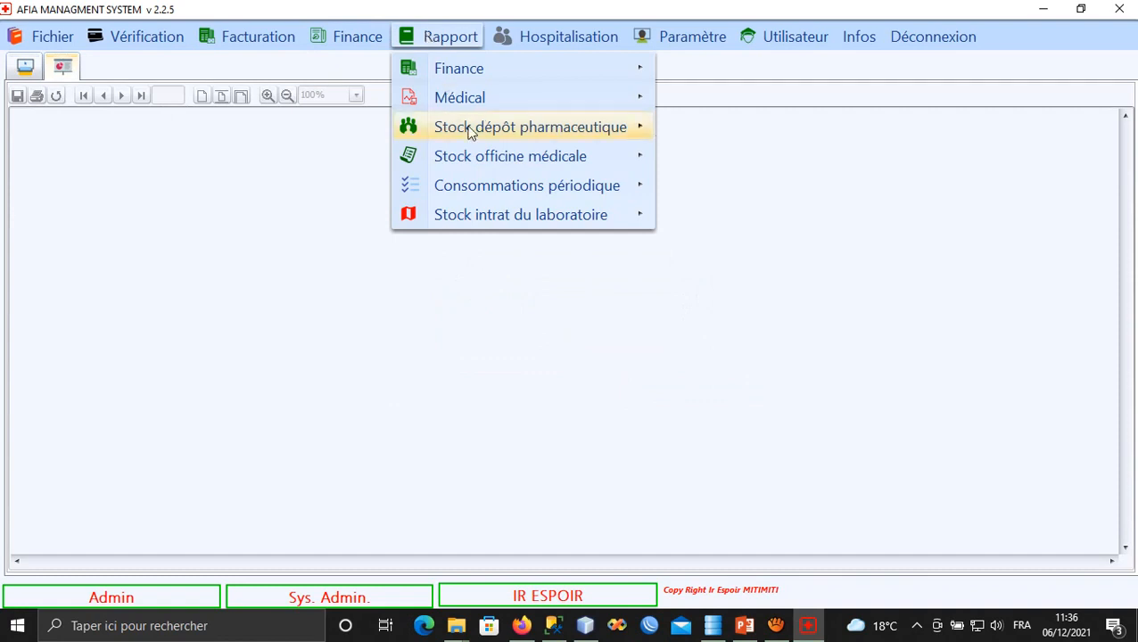
{"action": "mouse_move", "coordinate": [553, 133]}
{"action": "mouse_move", "coordinate": [624, 100]}
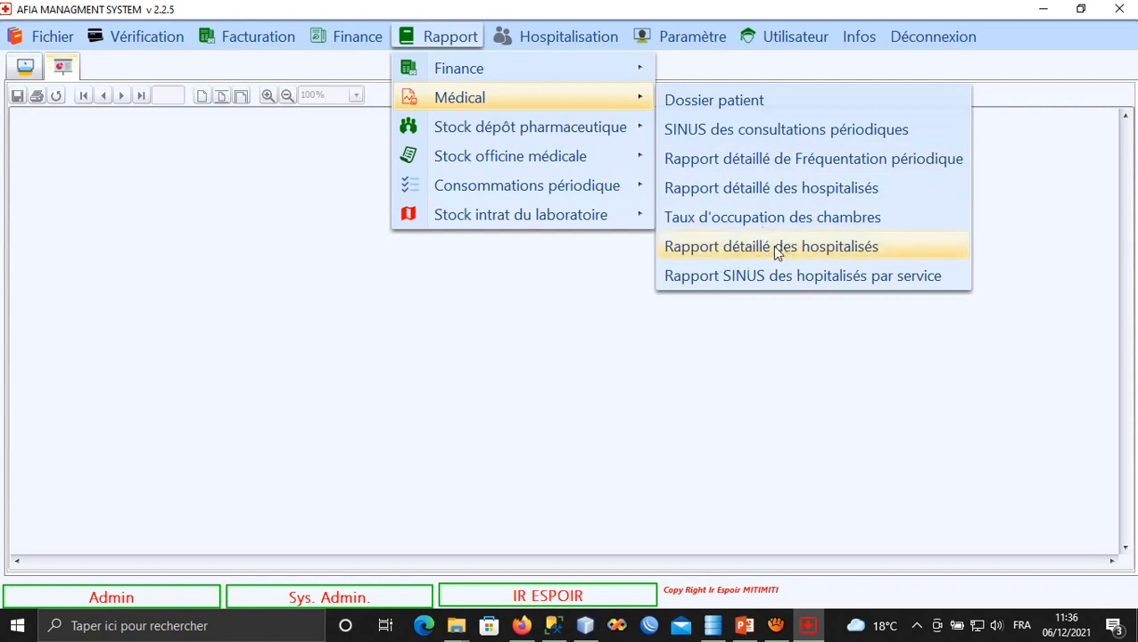
{"action": "mouse_move", "coordinate": [526, 20]}
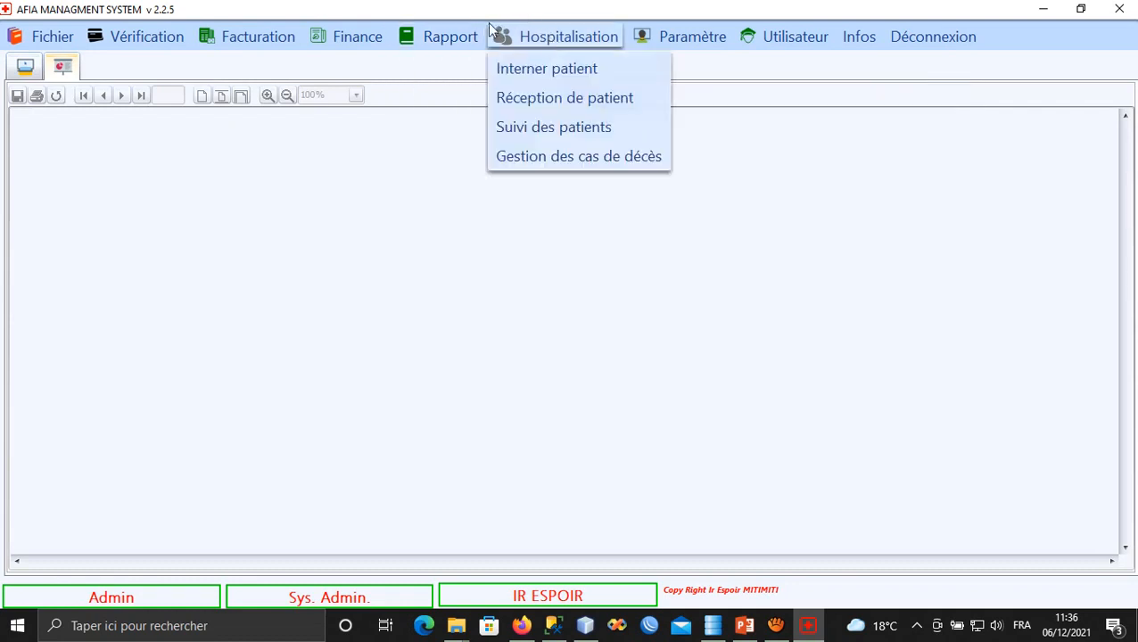
{"action": "mouse_move", "coordinate": [461, 36]}
{"action": "mouse_move", "coordinate": [566, 96]}
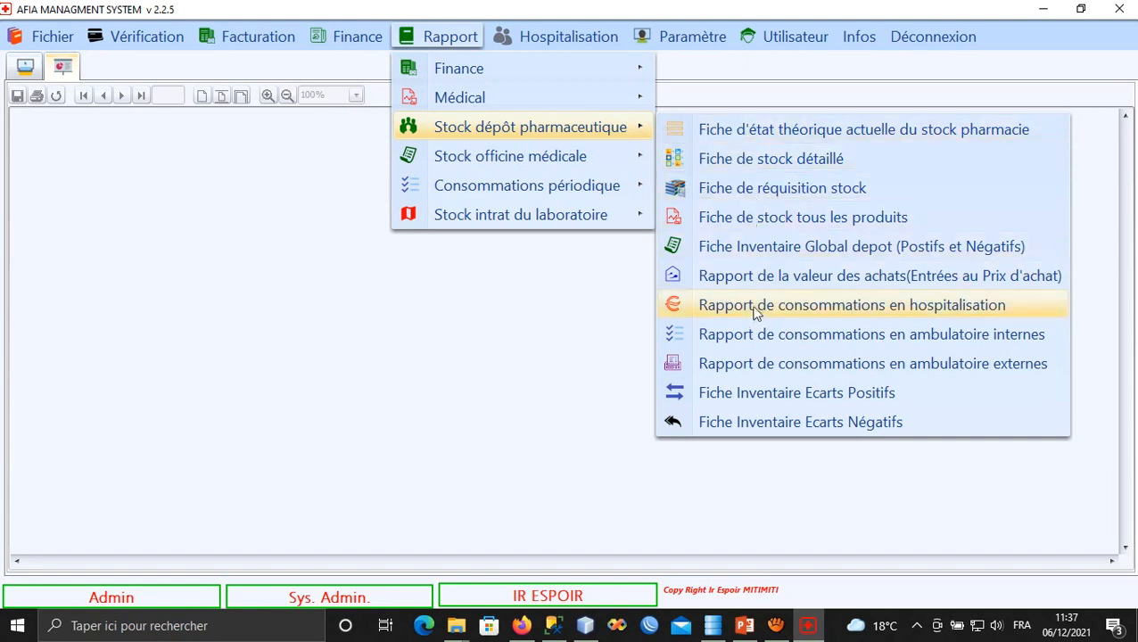
Generate the 17-page pharmacy stock inventory sheet, fitted to page width to view the consumables table.
{"action": "left_click", "coordinate": [742, 134]}
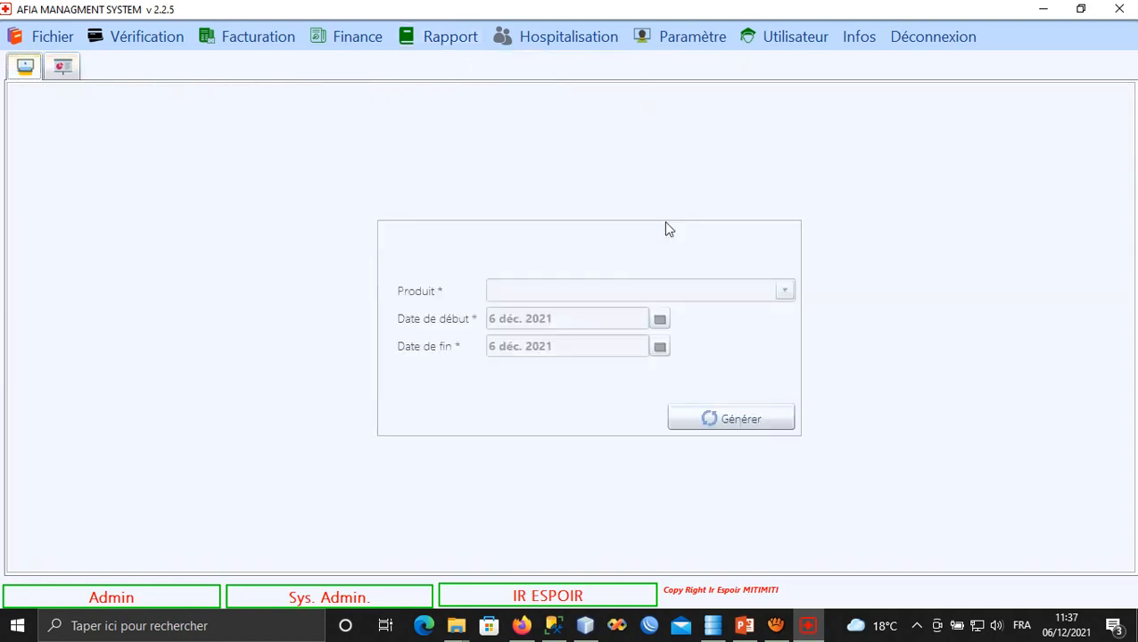
{"action": "left_click", "coordinate": [729, 426]}
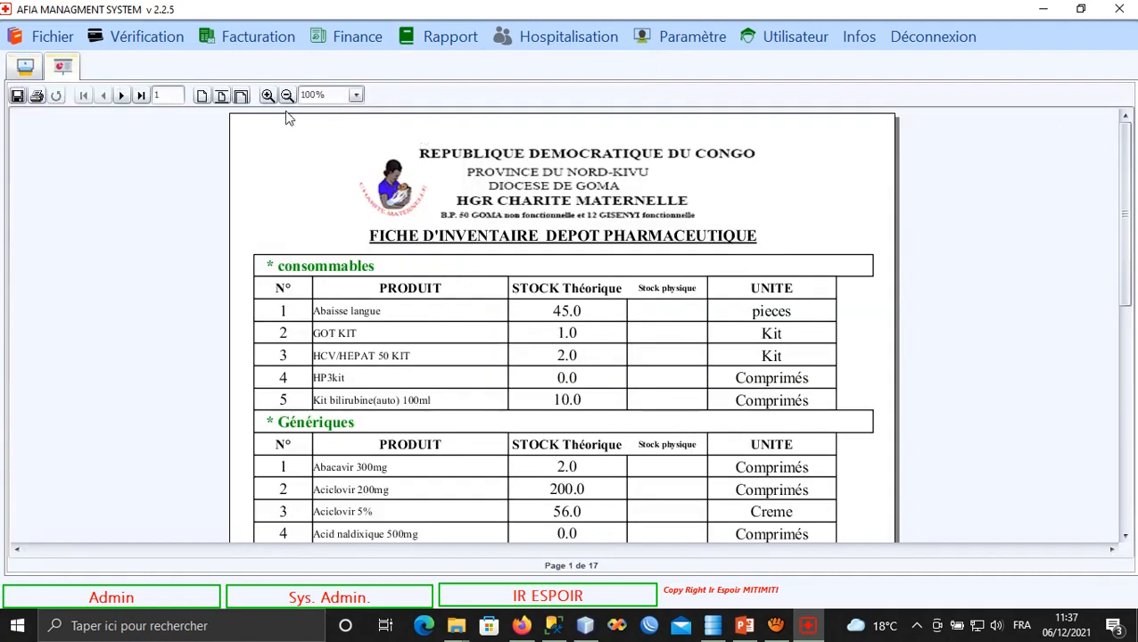
{"action": "left_click", "coordinate": [240, 96]}
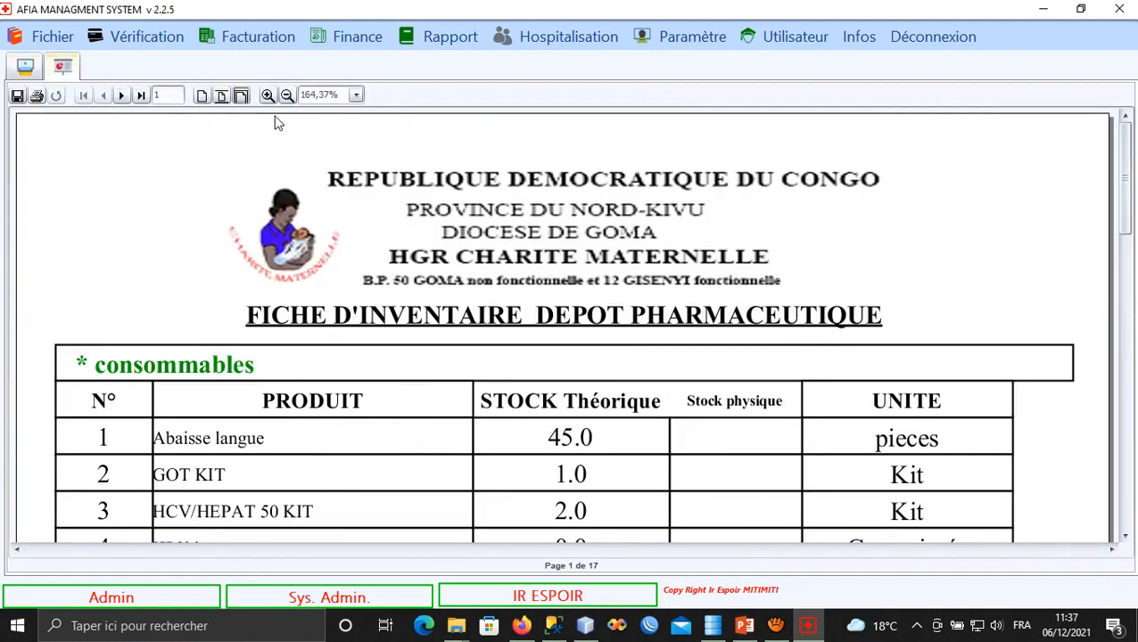
{"action": "left_click", "coordinate": [286, 95]}
{"action": "left_click_drag", "start_coordinate": [390, 370], "coordinate": [392, 183]}
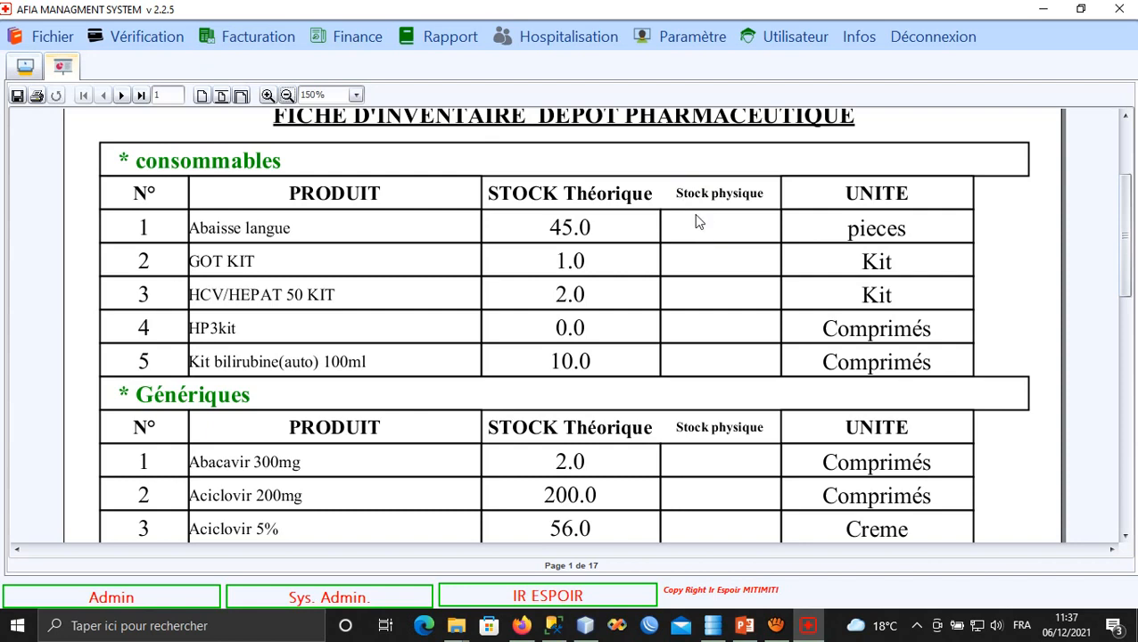
{"action": "left_click", "coordinate": [446, 43]}
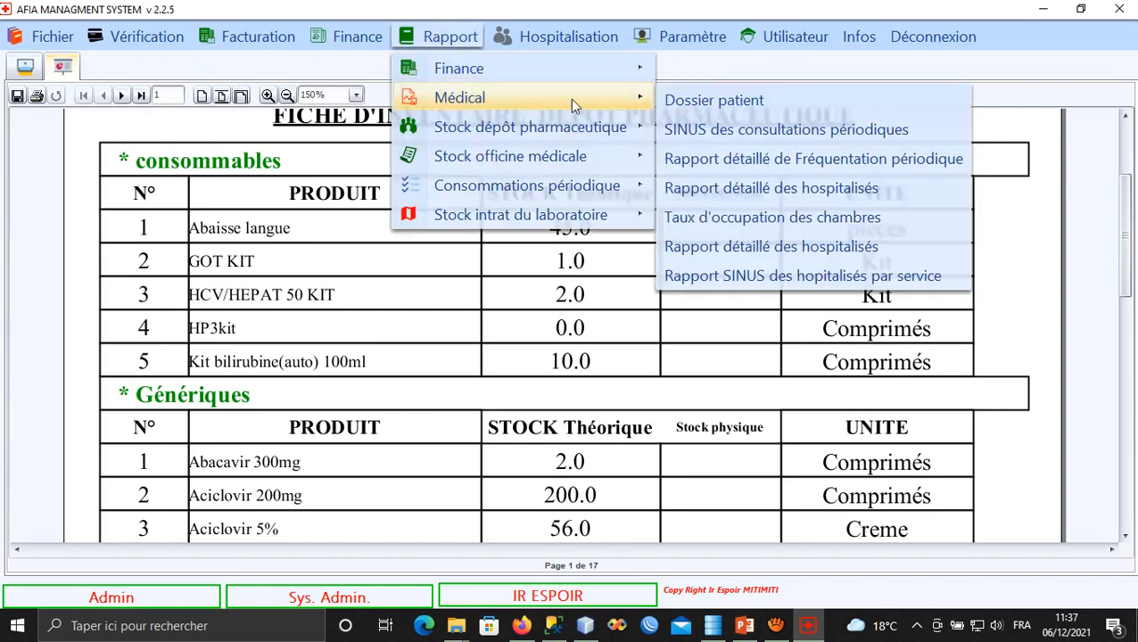
{"action": "mouse_move", "coordinate": [608, 131]}
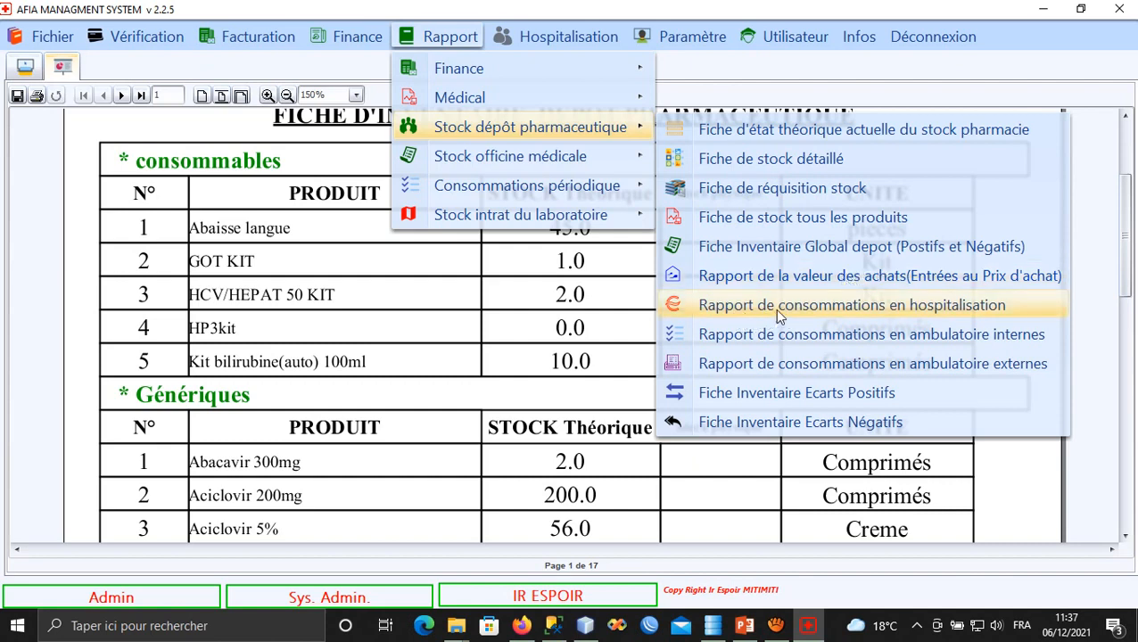
Generate the hospitalisation consumption report for 6 December 2021, dismiss the empty result and skip saving.
{"action": "left_click", "coordinate": [838, 311]}
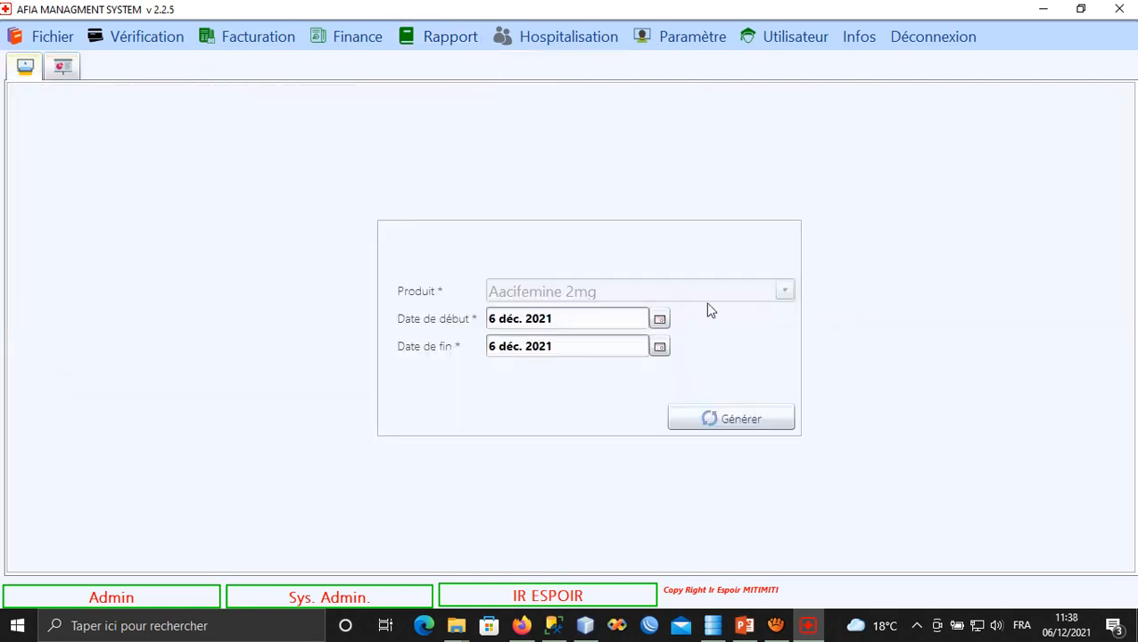
{"action": "left_click", "coordinate": [695, 411]}
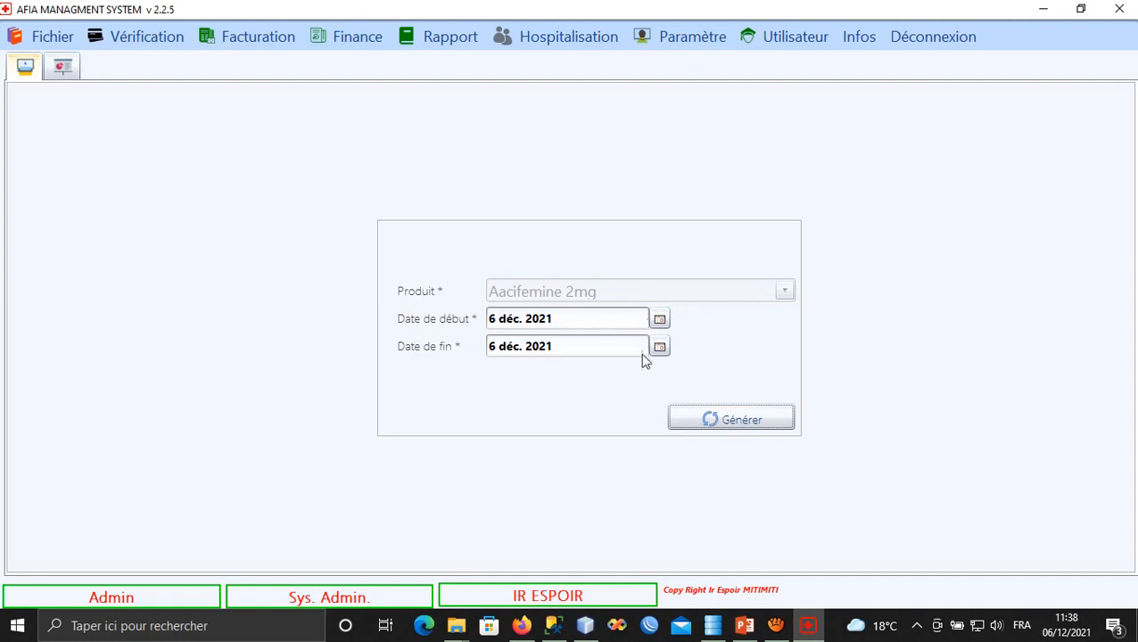
{"action": "left_click", "coordinate": [685, 415]}
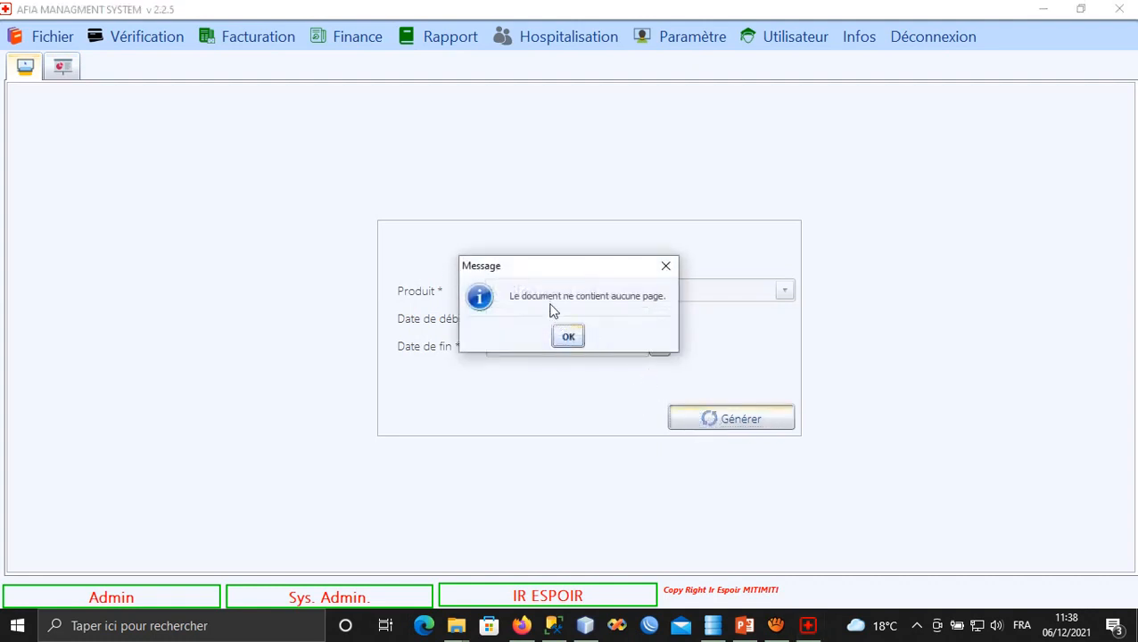
{"action": "left_click", "coordinate": [570, 336]}
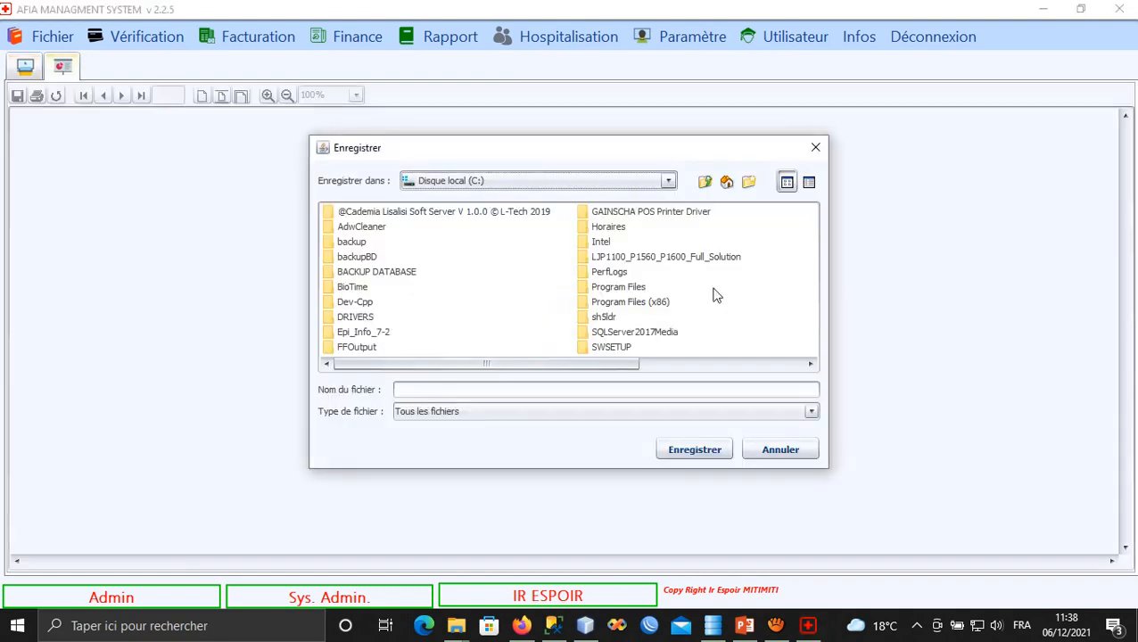
{"action": "left_click", "coordinate": [778, 451]}
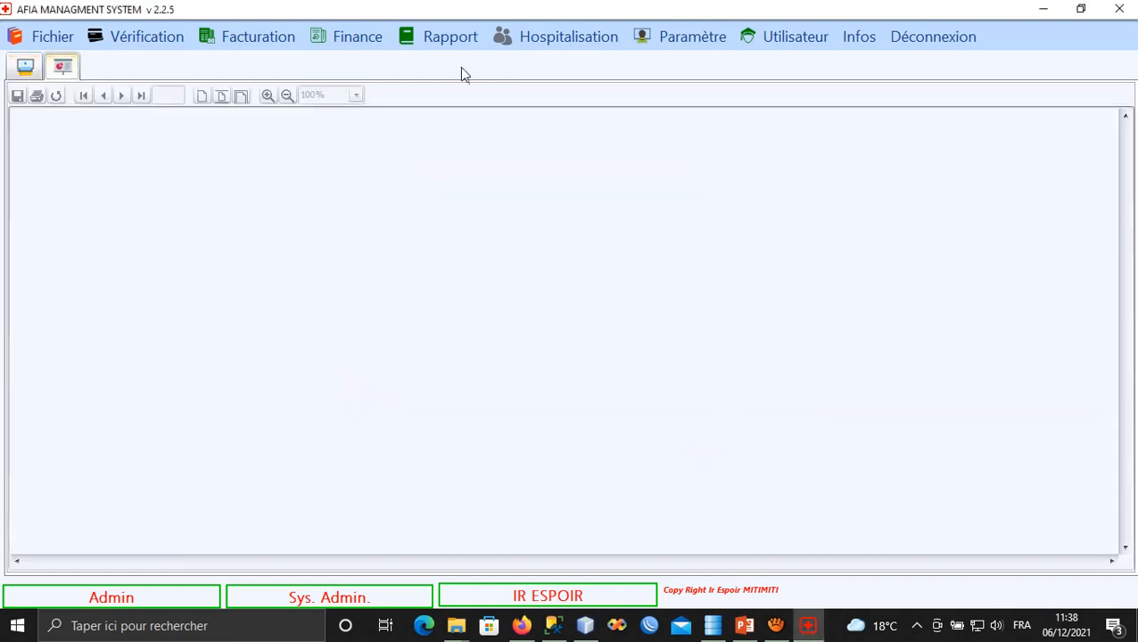
{"action": "left_click", "coordinate": [449, 37]}
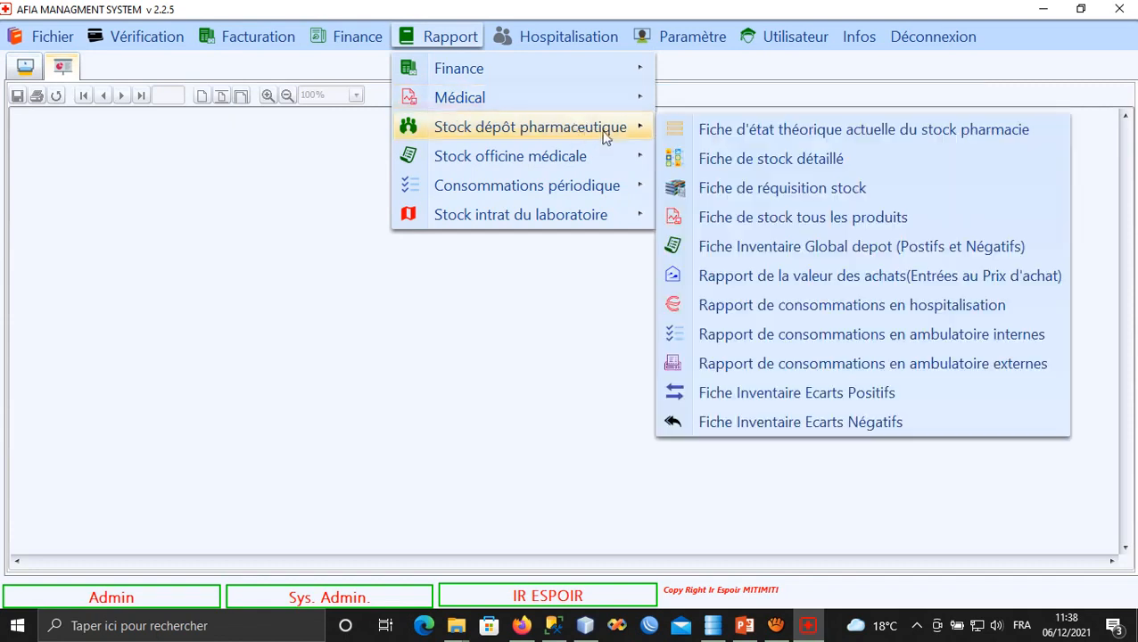
Generate the internal outpatient consumption report, zoomed to 150%, showing three medications totalling 6,380 USD.
{"action": "left_click", "coordinate": [821, 336]}
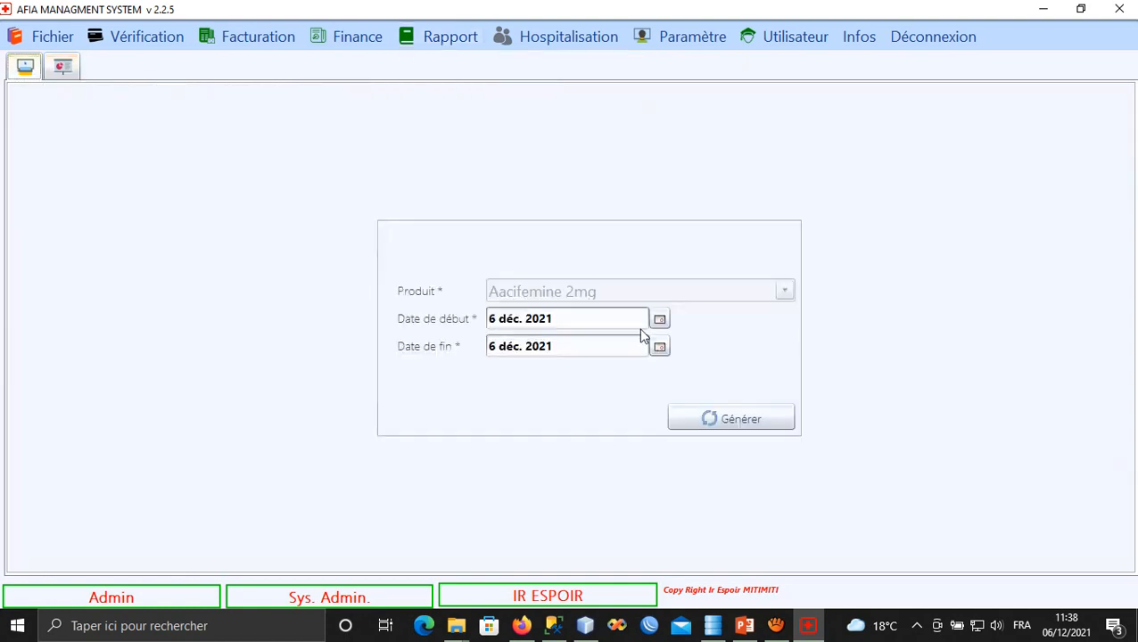
{"action": "left_click", "coordinate": [700, 428]}
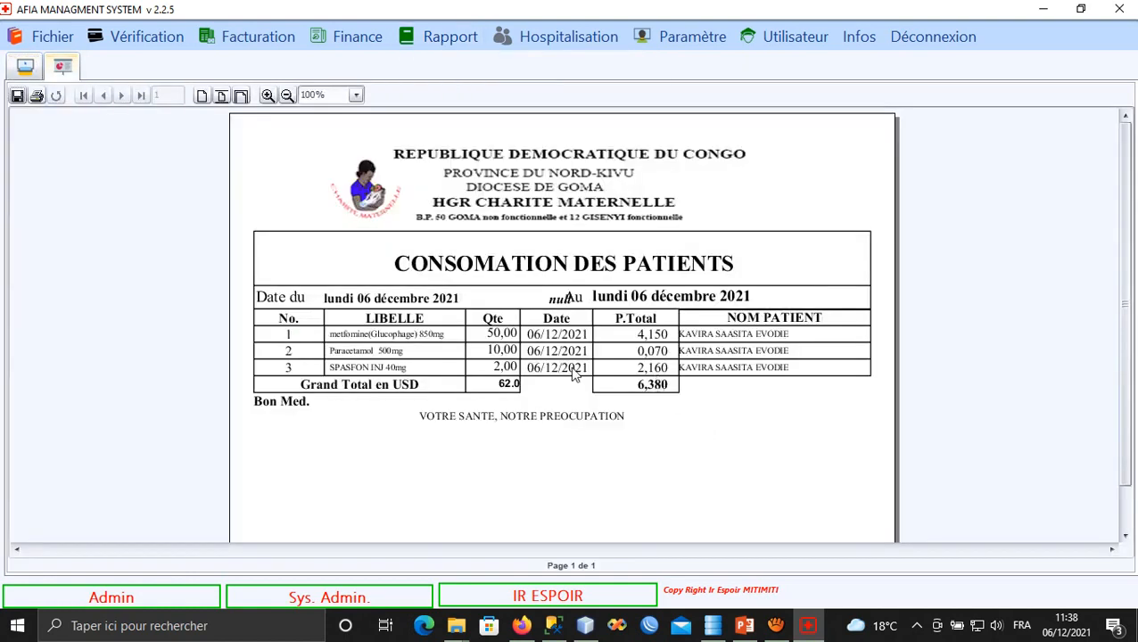
{"action": "left_click", "coordinate": [268, 96]}
{"action": "left_click", "coordinate": [268, 96]}
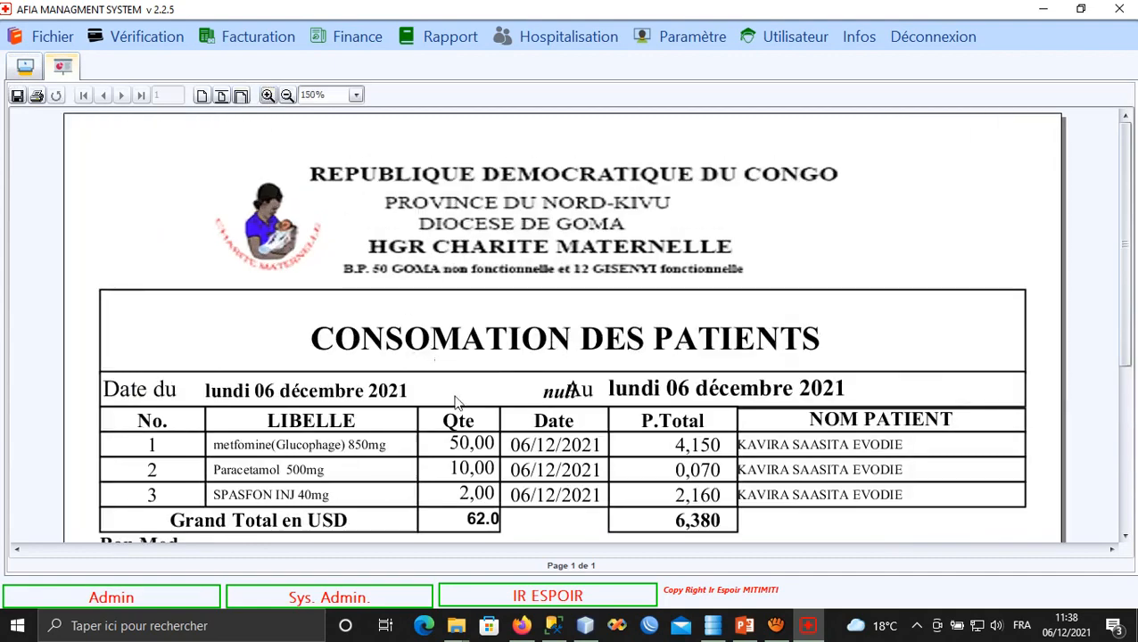
{"action": "scroll", "coordinate": [455, 401], "scroll_direction": "down", "scroll_amount": 3}
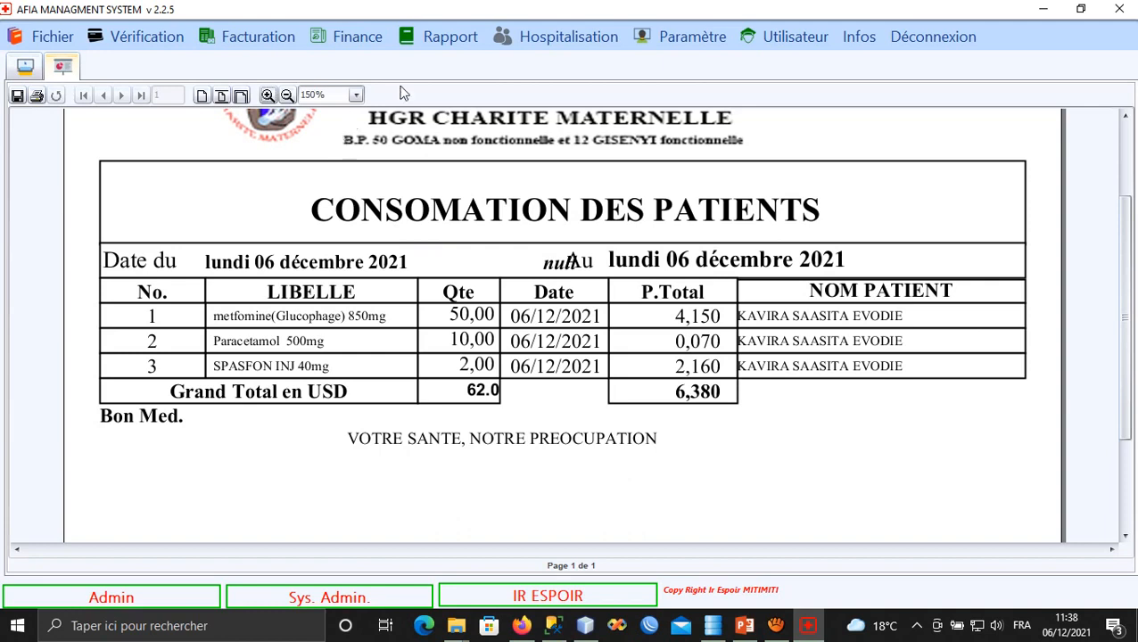
{"action": "left_click", "coordinate": [436, 44]}
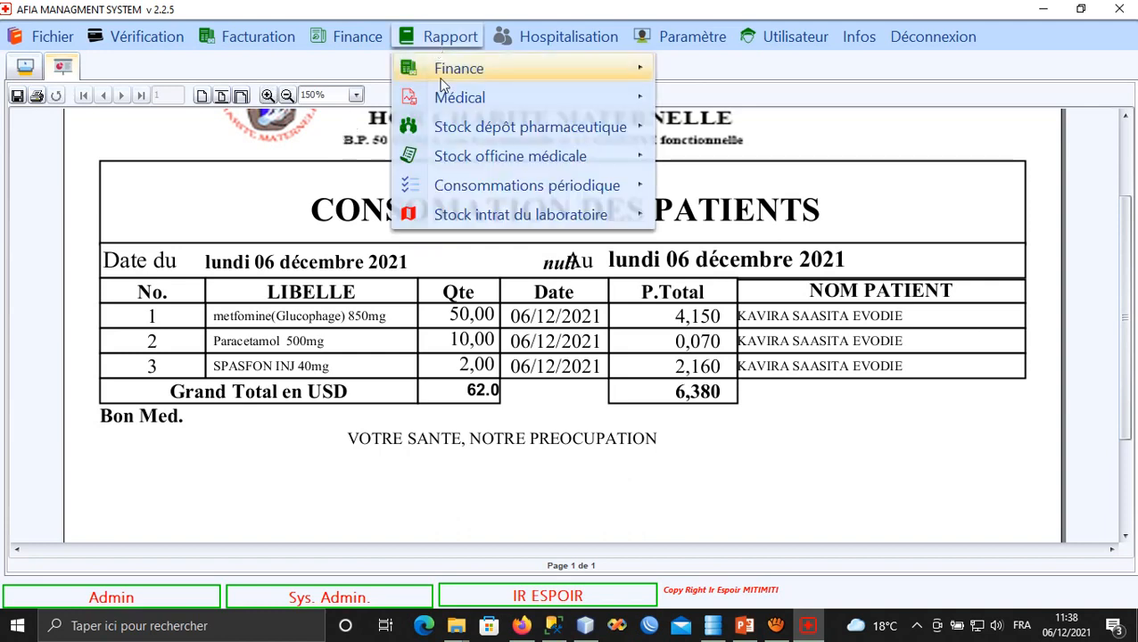
Generate the external outpatient consumption report for 6 December 2021 and dismiss its empty result.
{"action": "mouse_move", "coordinate": [511, 130]}
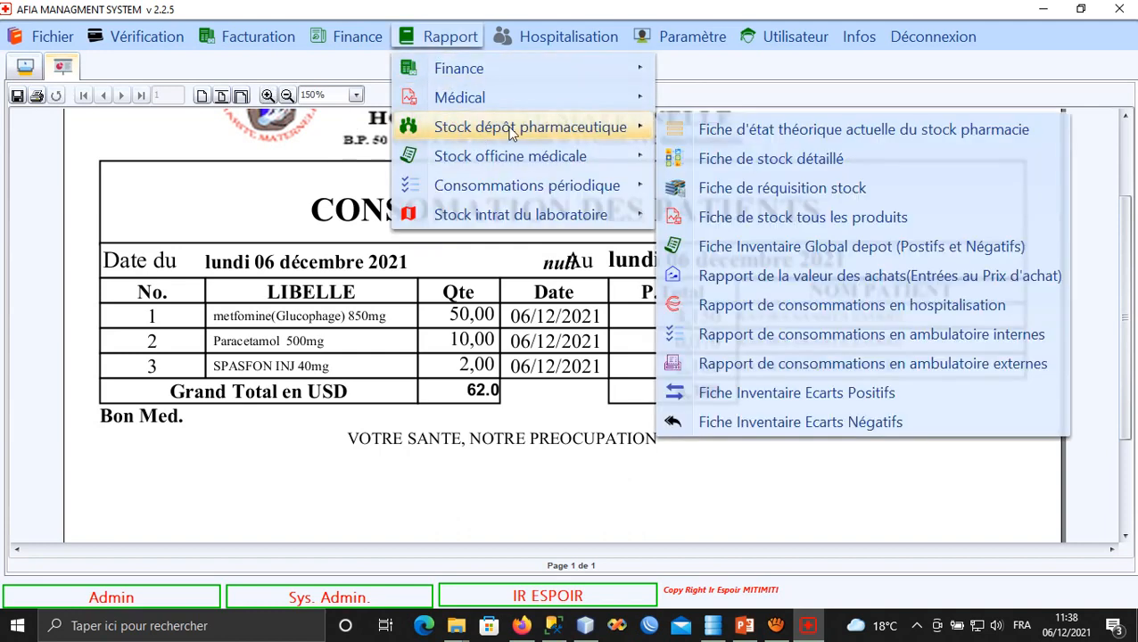
{"action": "left_click", "coordinate": [820, 373]}
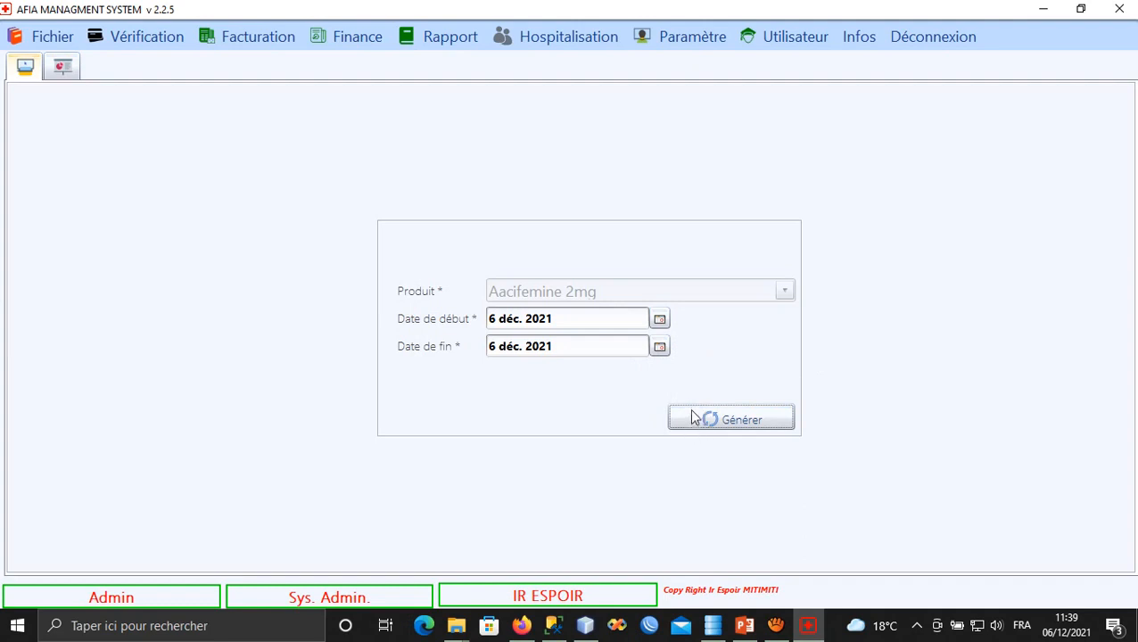
{"action": "left_click", "coordinate": [566, 338]}
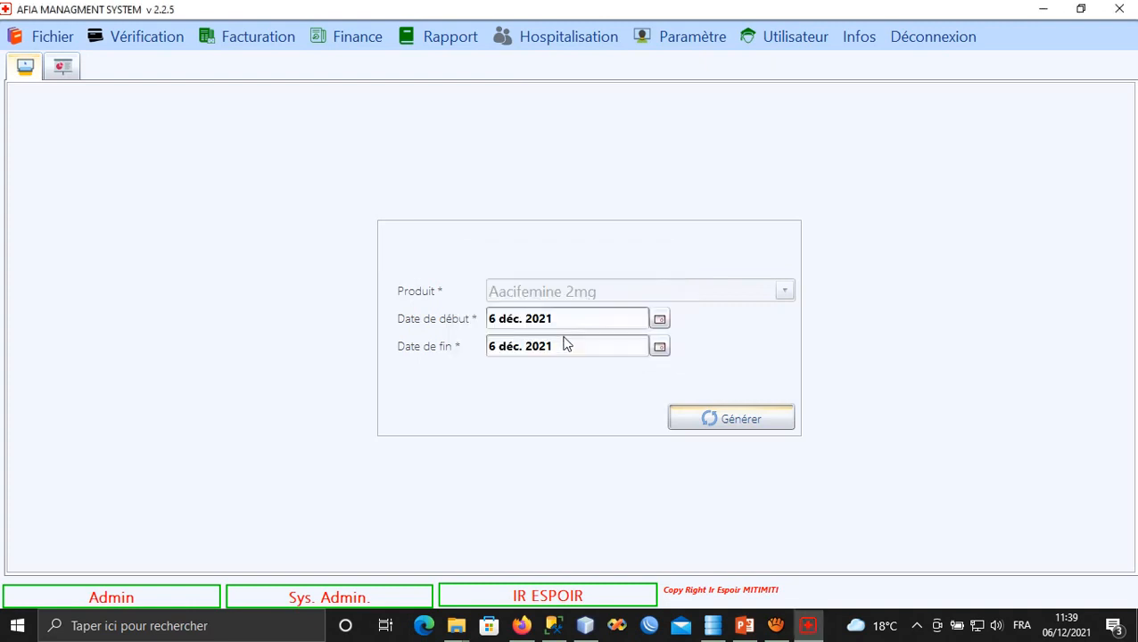
{"action": "left_click", "coordinate": [445, 39]}
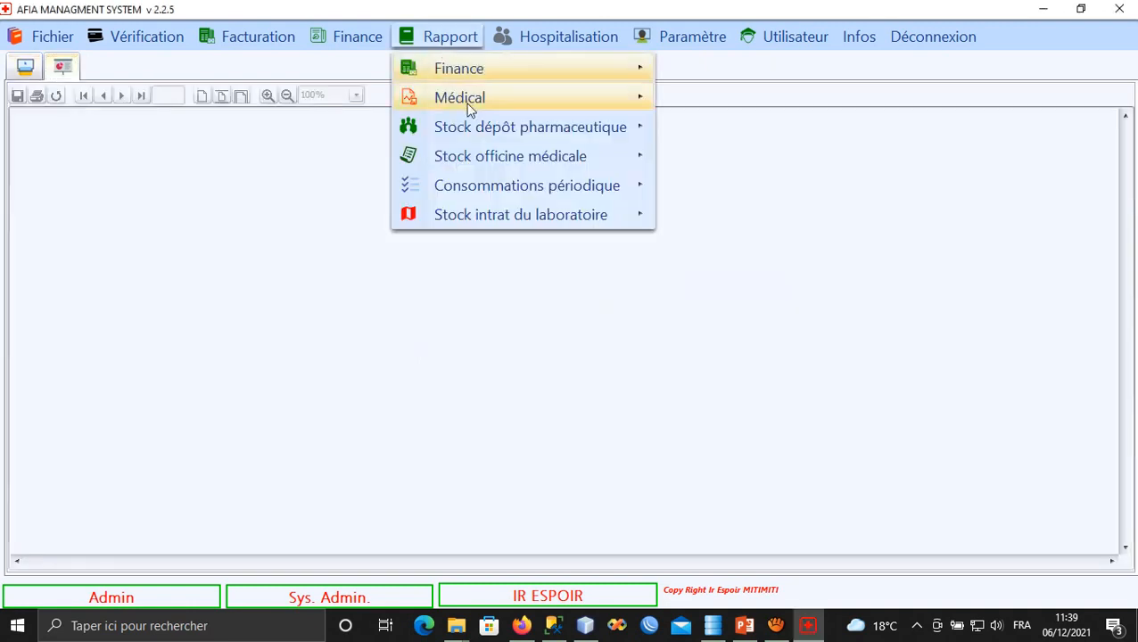
Generate the Fiche de stock détaillé for metfomine(Glucophage) 850mg, found by searching 'met'.
{"action": "mouse_move", "coordinate": [549, 130]}
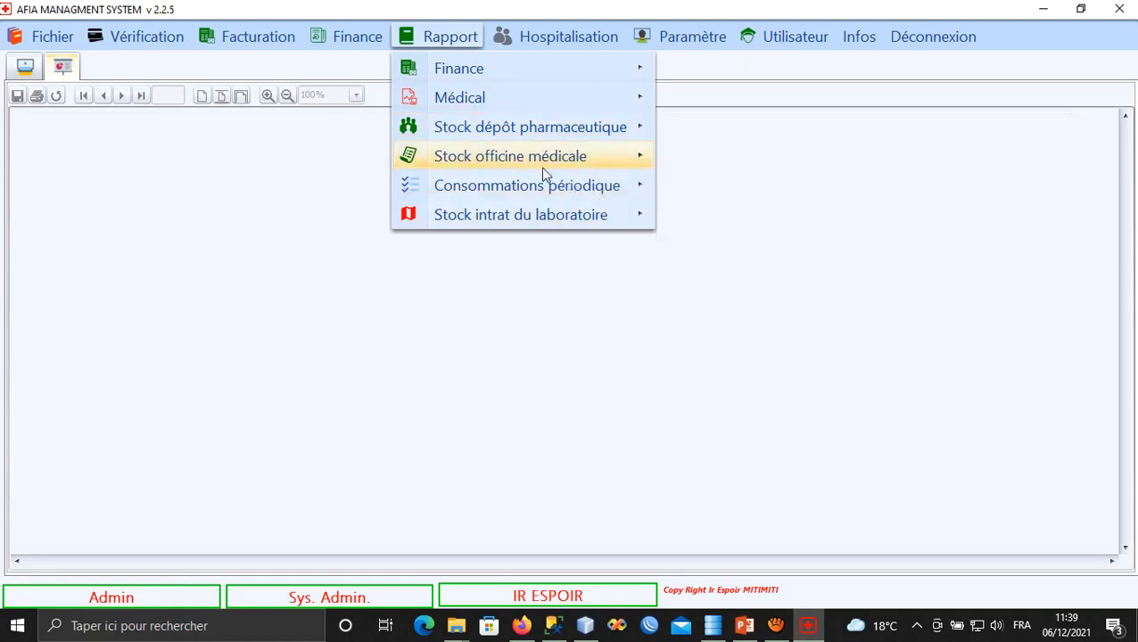
{"action": "mouse_move", "coordinate": [569, 169]}
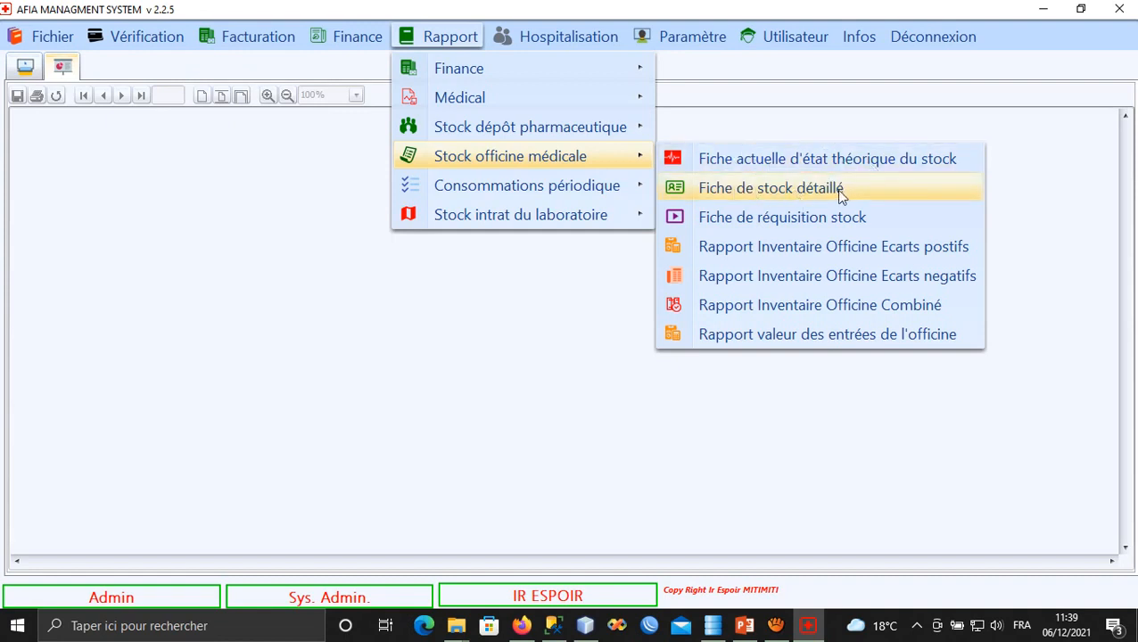
{"action": "left_click", "coordinate": [770, 187]}
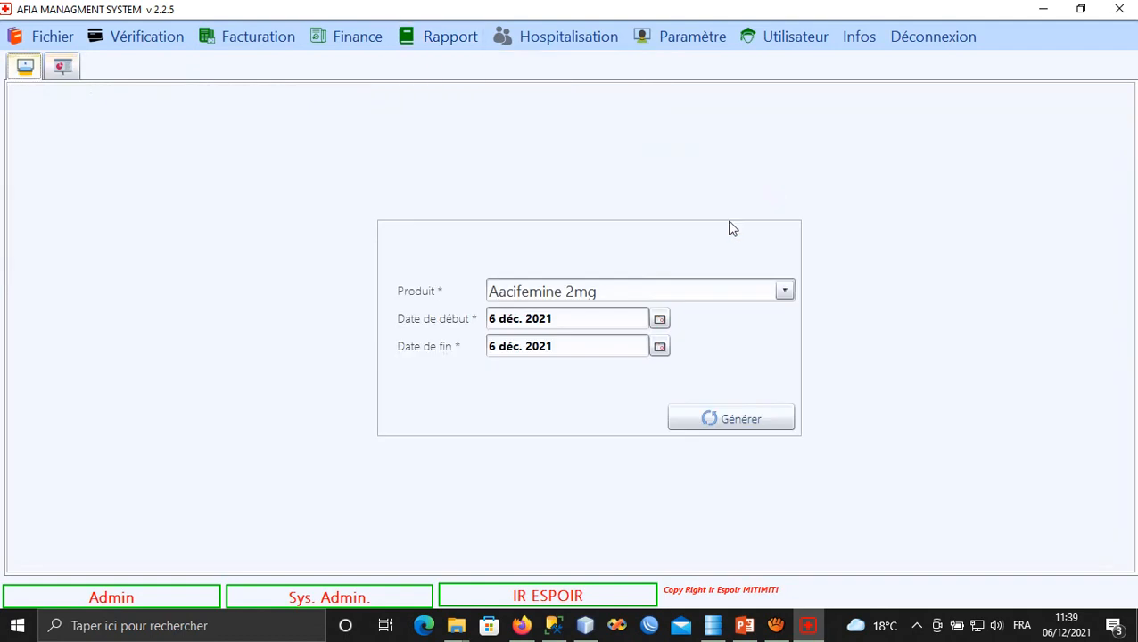
{"action": "left_click", "coordinate": [603, 291]}
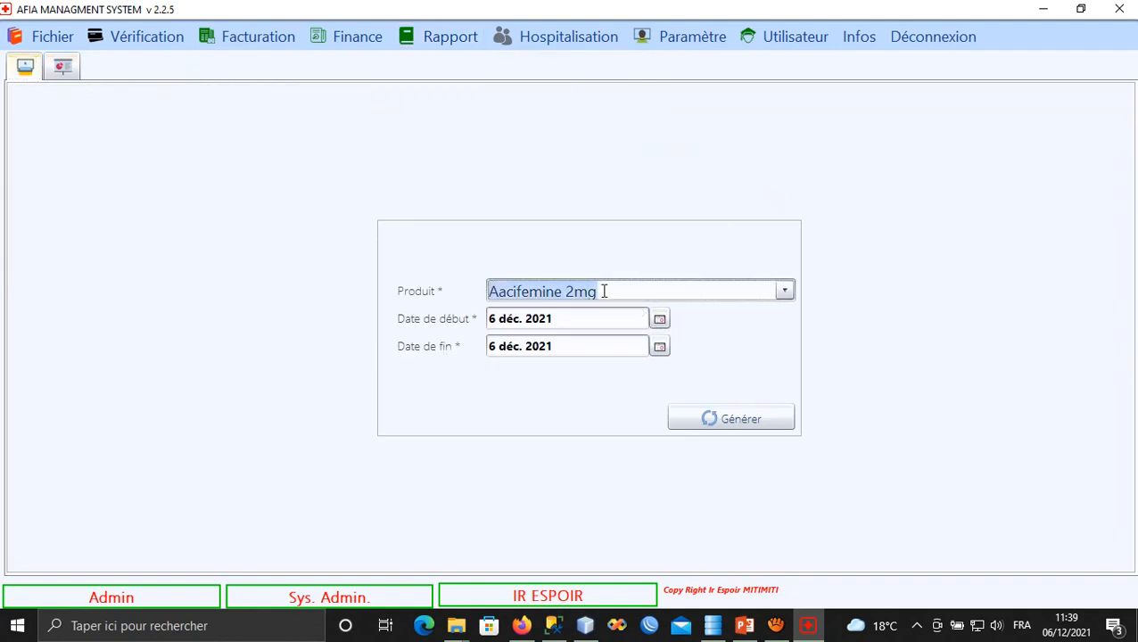
{"action": "type", "text": "metabusilfite poudre"}
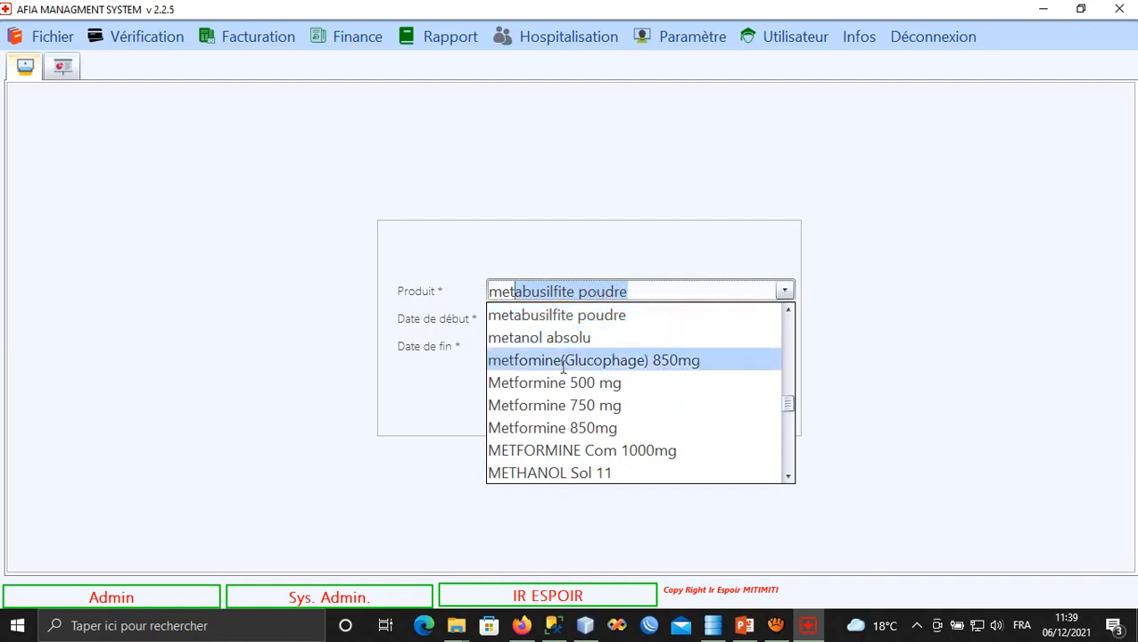
{"action": "left_click", "coordinate": [568, 366]}
{"action": "left_click", "coordinate": [697, 424]}
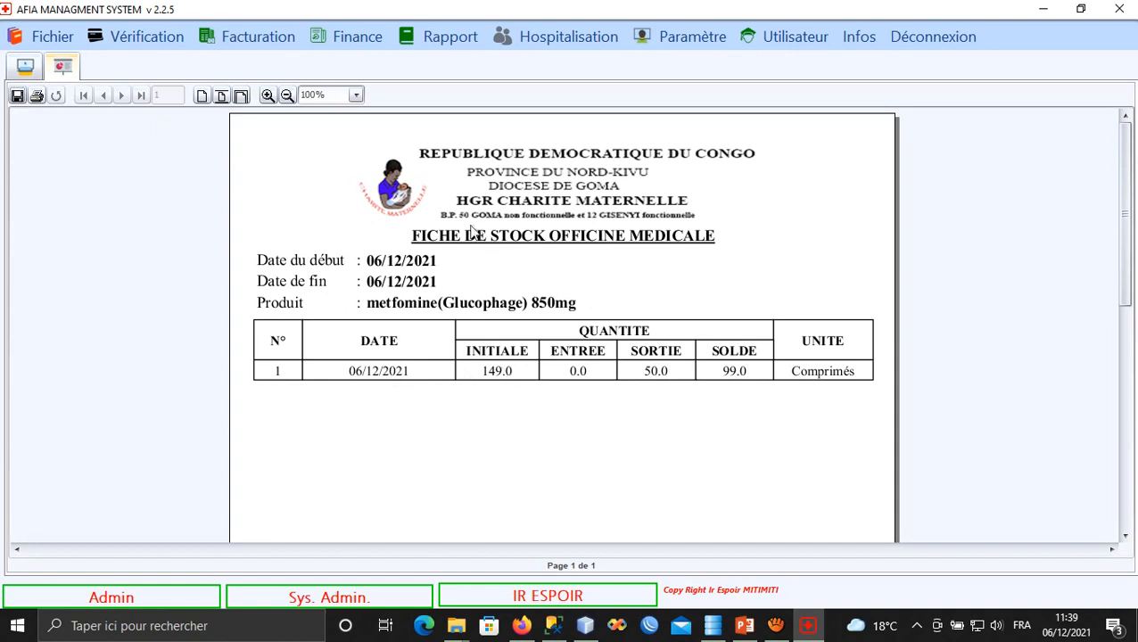
Regenerate the metfomine stock sheet with a start date of 1 December 2021.
{"action": "left_click", "coordinate": [25, 65]}
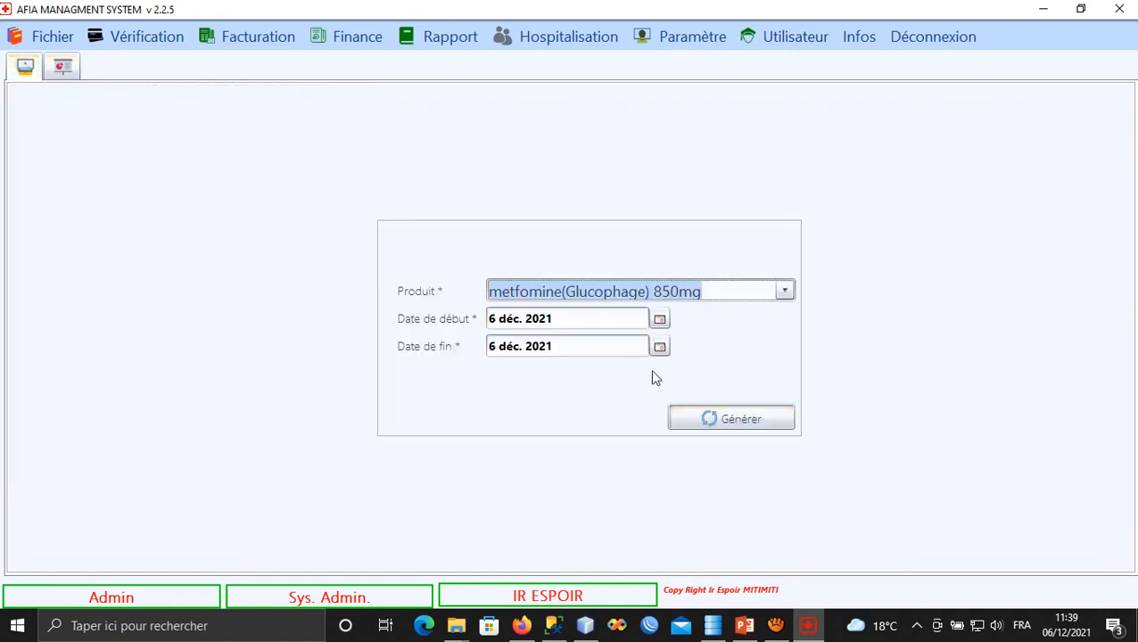
{"action": "left_click", "coordinate": [660, 321]}
{"action": "left_click", "coordinate": [503, 390]}
{"action": "left_click", "coordinate": [713, 422]}
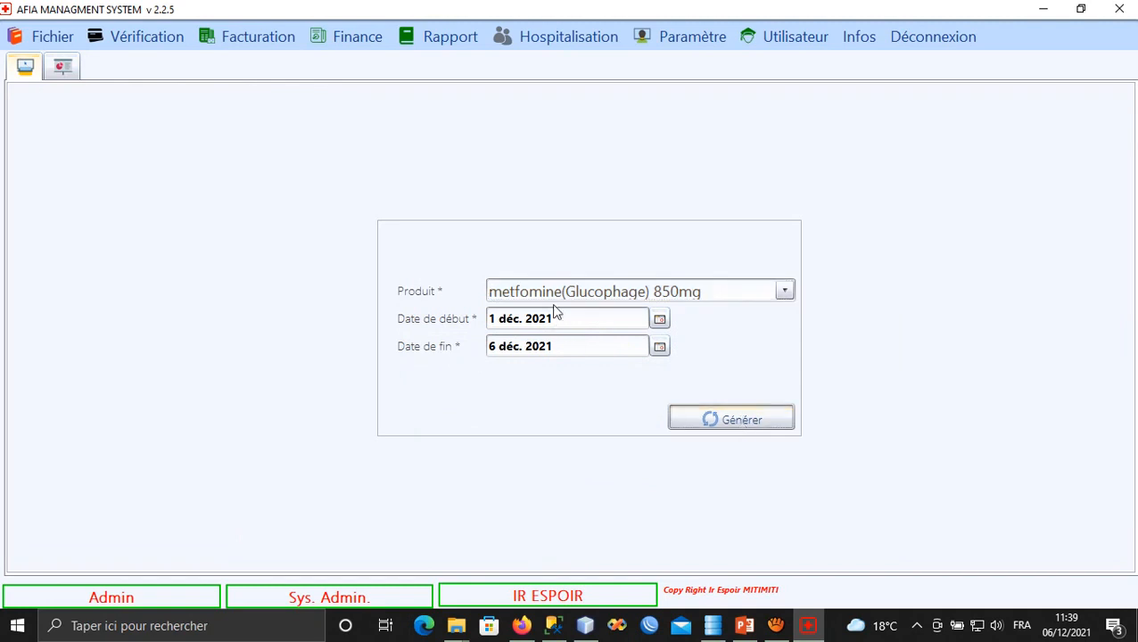
Regenerate the metfomine stock sheet starting from 1 October 2021.
{"action": "left_click", "coordinate": [25, 66]}
{"action": "left_click", "coordinate": [660, 321]}
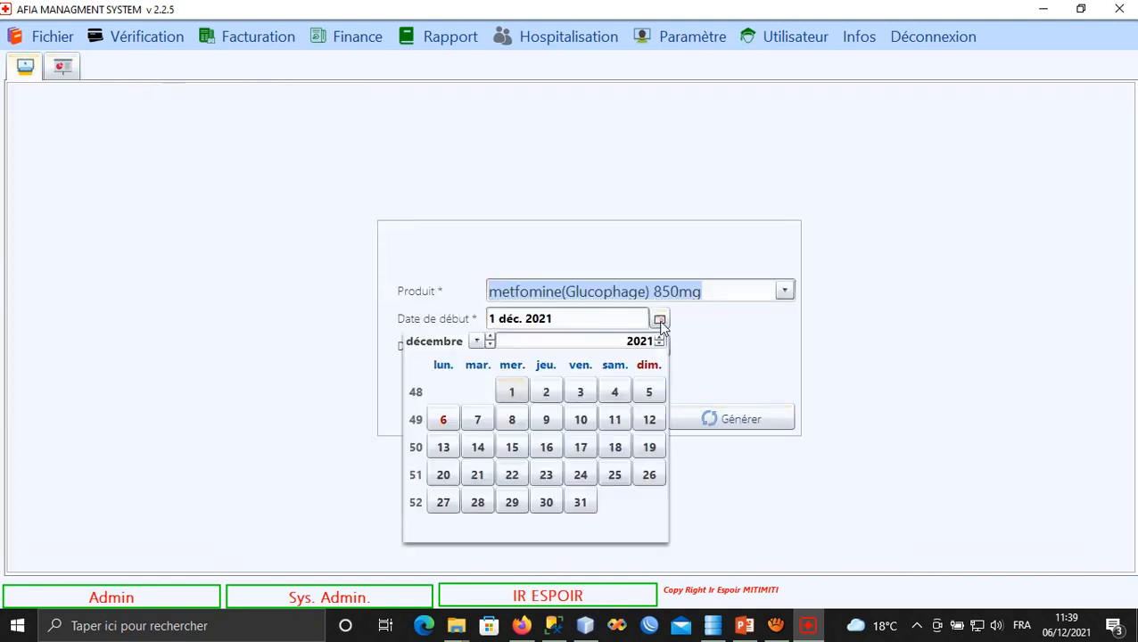
{"action": "left_click", "coordinate": [489, 345]}
{"action": "left_click", "coordinate": [490, 346]}
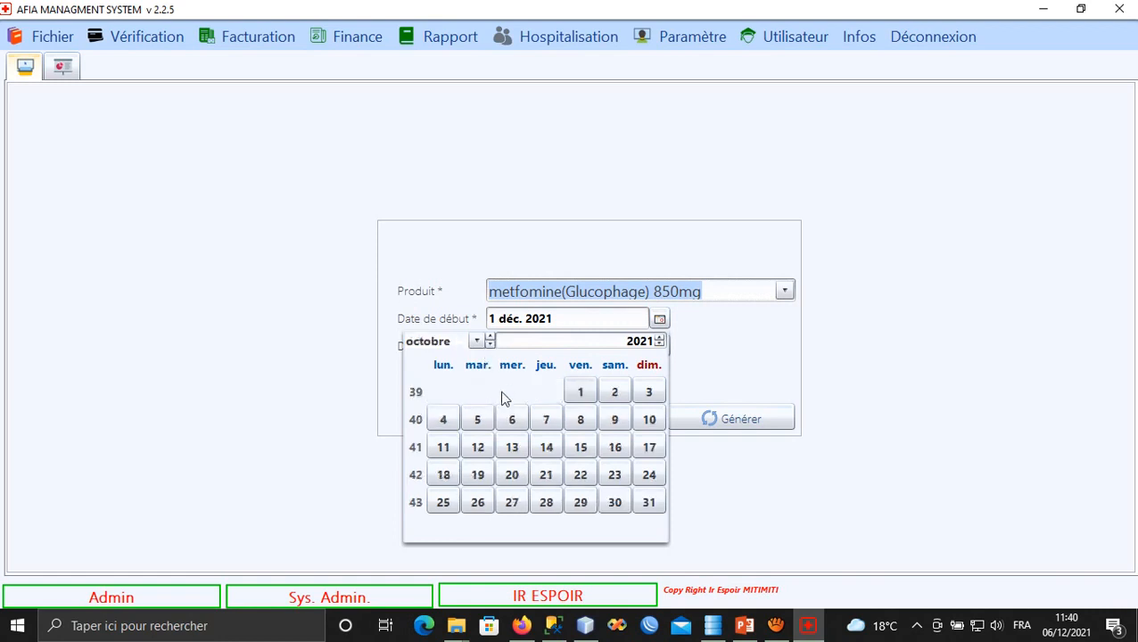
{"action": "left_click", "coordinate": [579, 394]}
{"action": "left_click", "coordinate": [727, 419]}
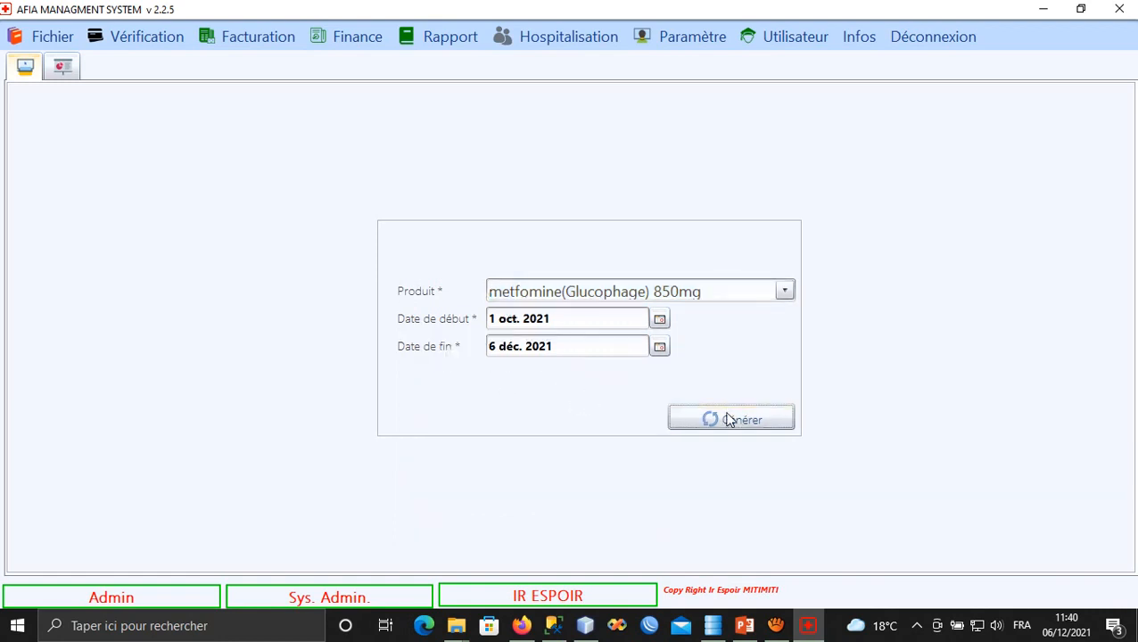
Generate the metfomine stock card from 1 June 2021 and return to the product form.
{"action": "left_click", "coordinate": [25, 68]}
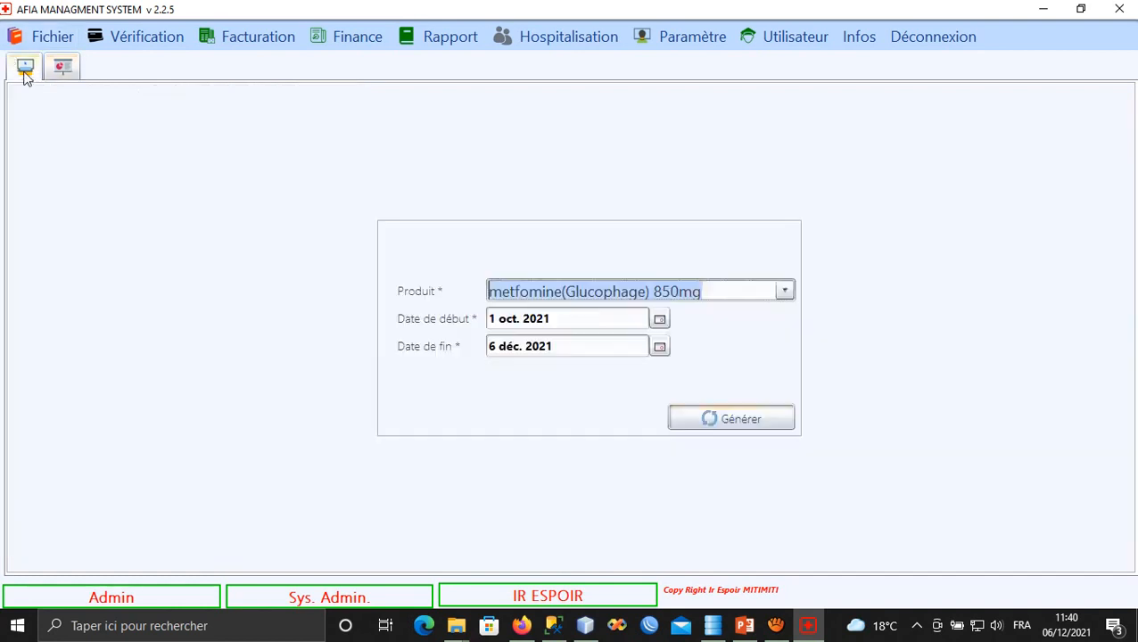
{"action": "left_click", "coordinate": [659, 320]}
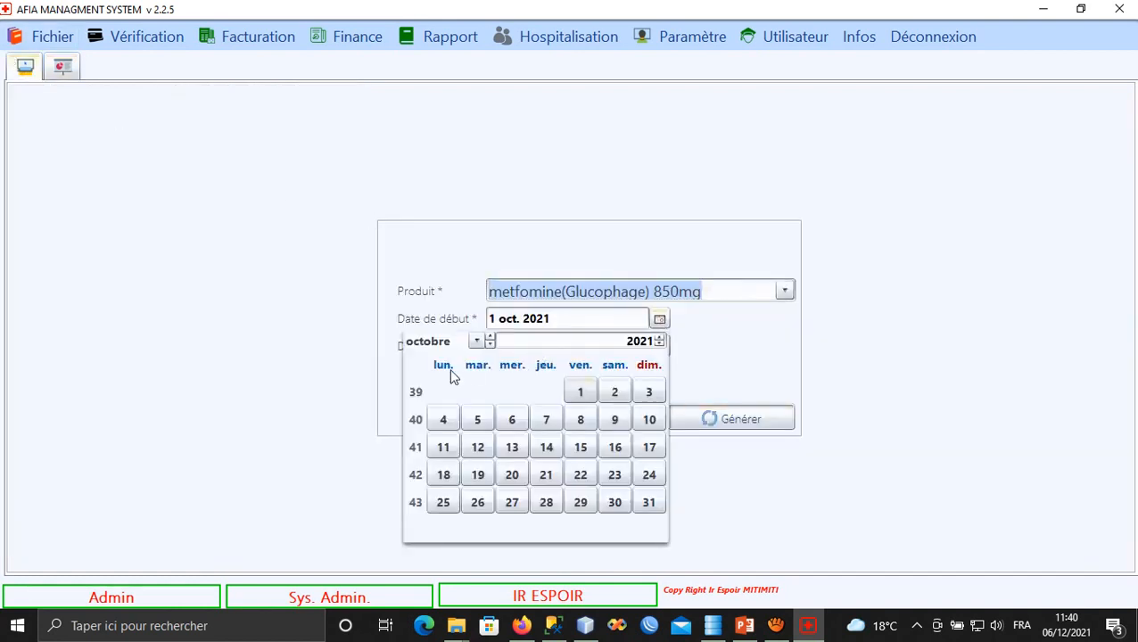
{"action": "left_click", "coordinate": [490, 345]}
{"action": "left_click", "coordinate": [489, 345]}
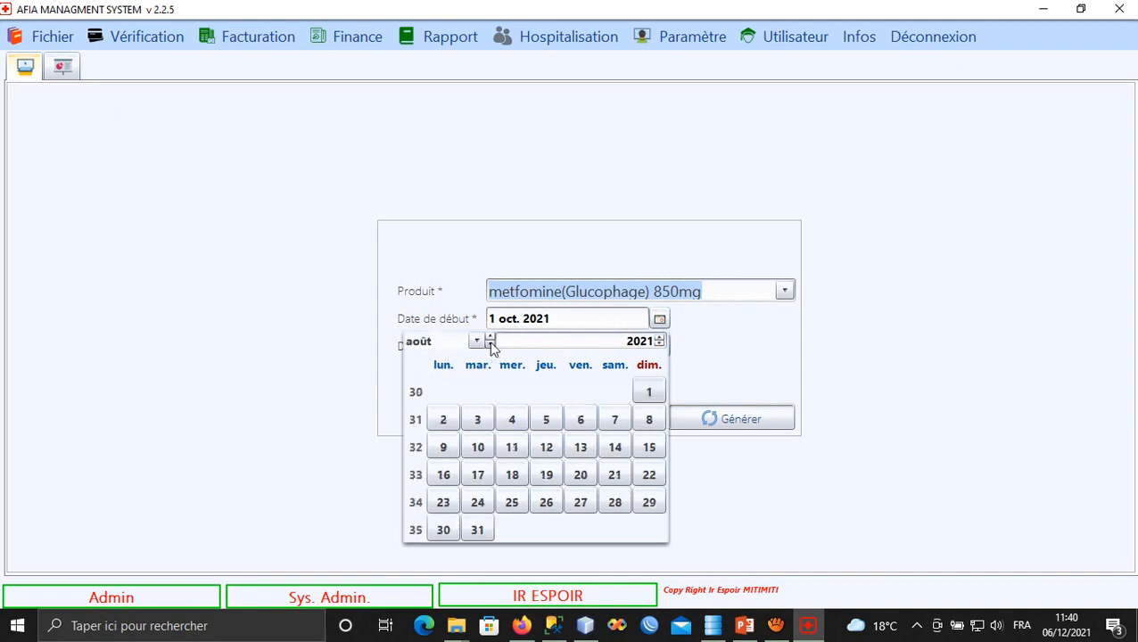
{"action": "left_click", "coordinate": [489, 345]}
{"action": "left_click", "coordinate": [489, 345]}
{"action": "left_click", "coordinate": [477, 393]}
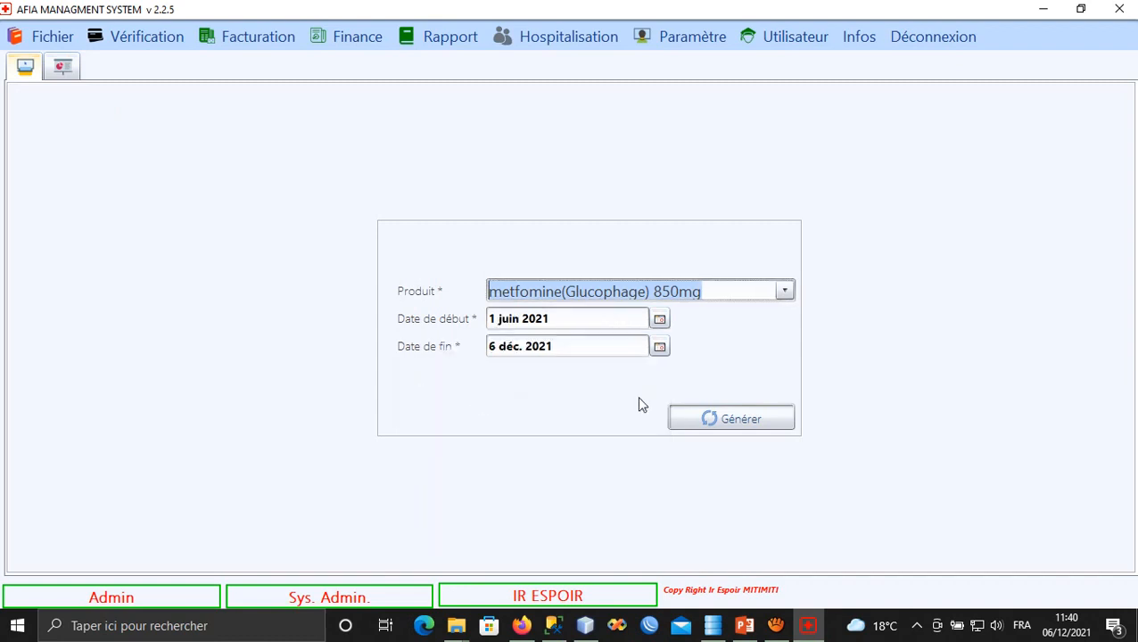
{"action": "left_click", "coordinate": [699, 420]}
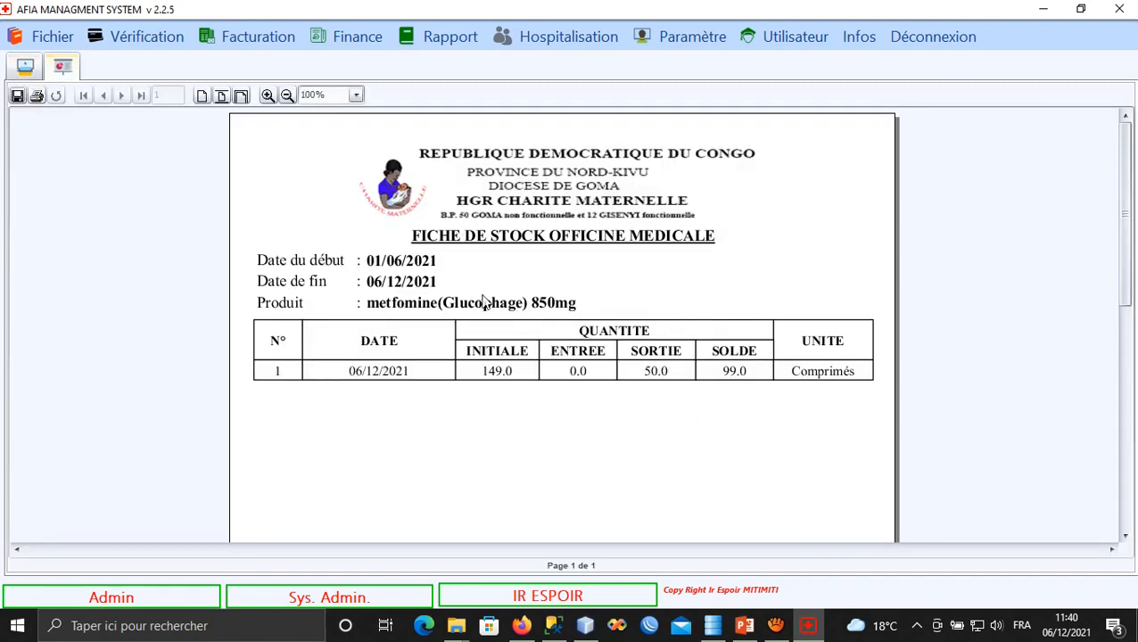
{"action": "left_click", "coordinate": [27, 69]}
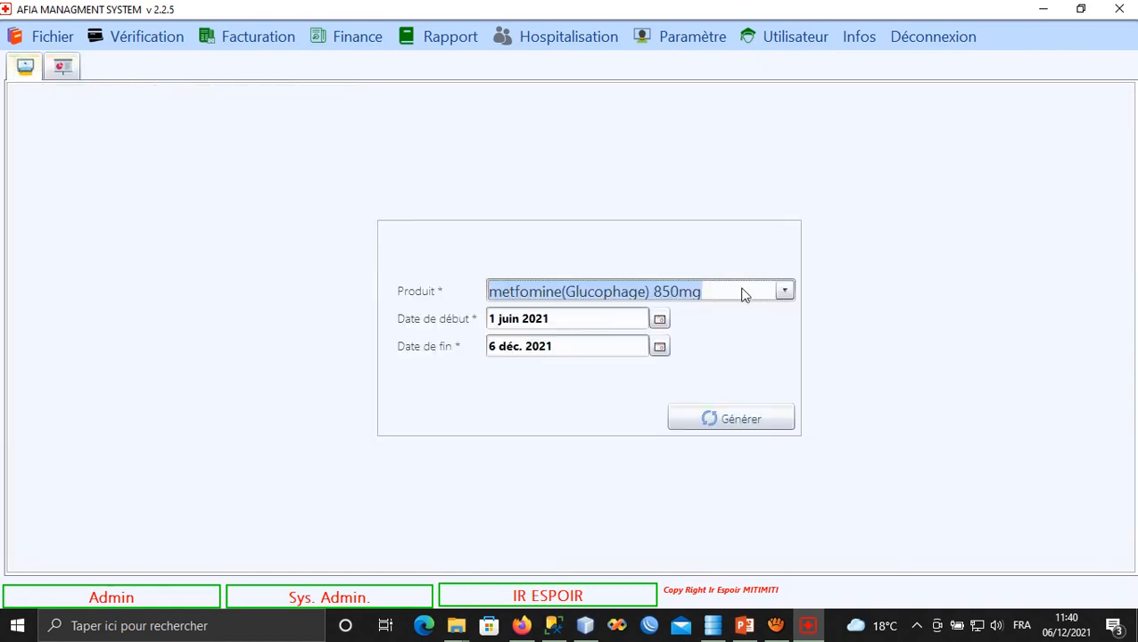
Generate the stock card for SPASCOL (drotaverine 80mg/500mg), found by typing 's' in Produit.
{"action": "left_click", "coordinate": [784, 292]}
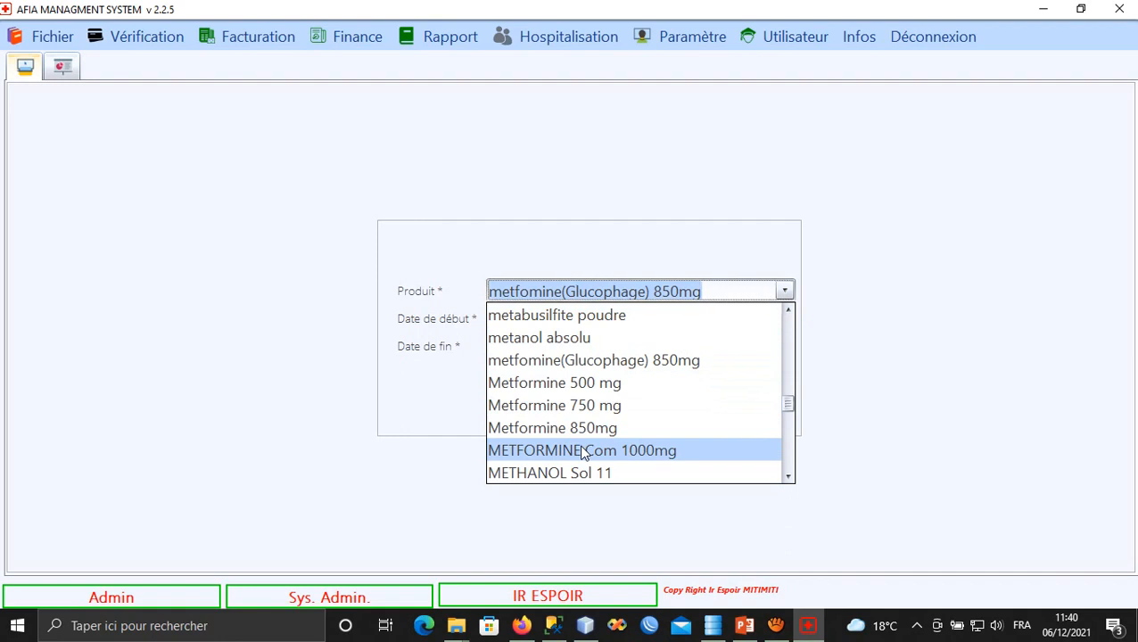
{"action": "type", "text": "s"}
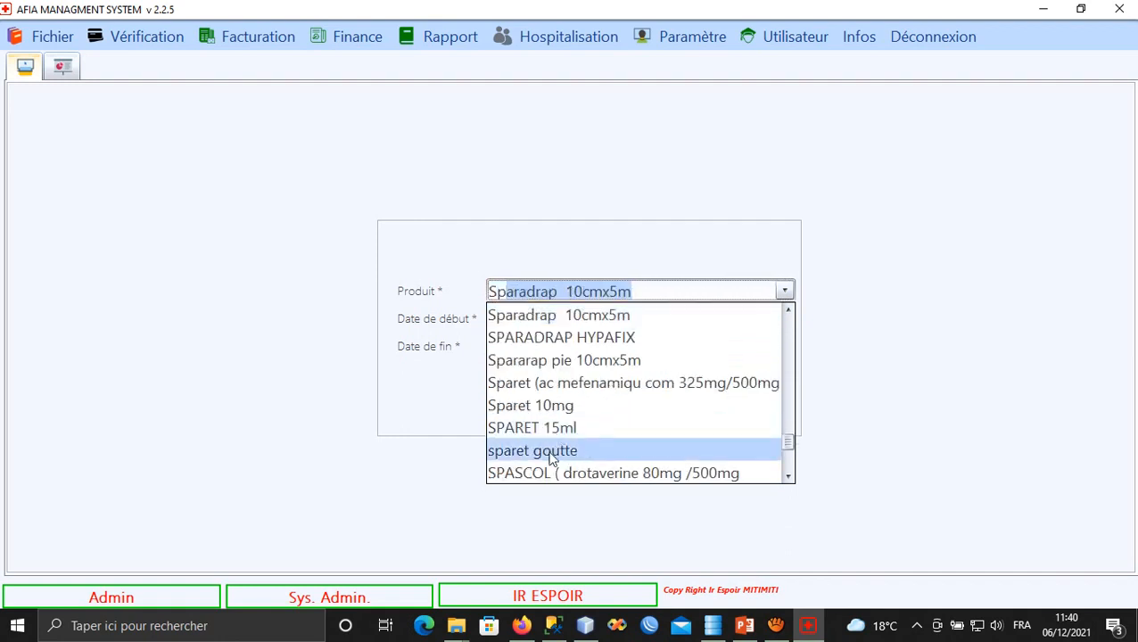
{"action": "left_click", "coordinate": [554, 473]}
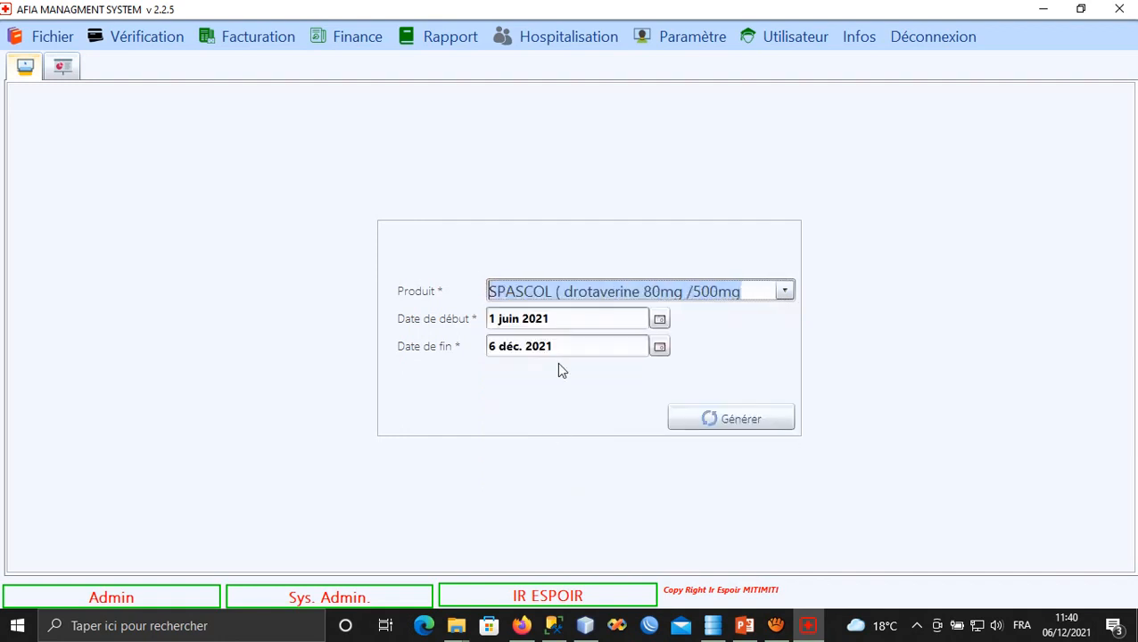
{"action": "left_click", "coordinate": [682, 415]}
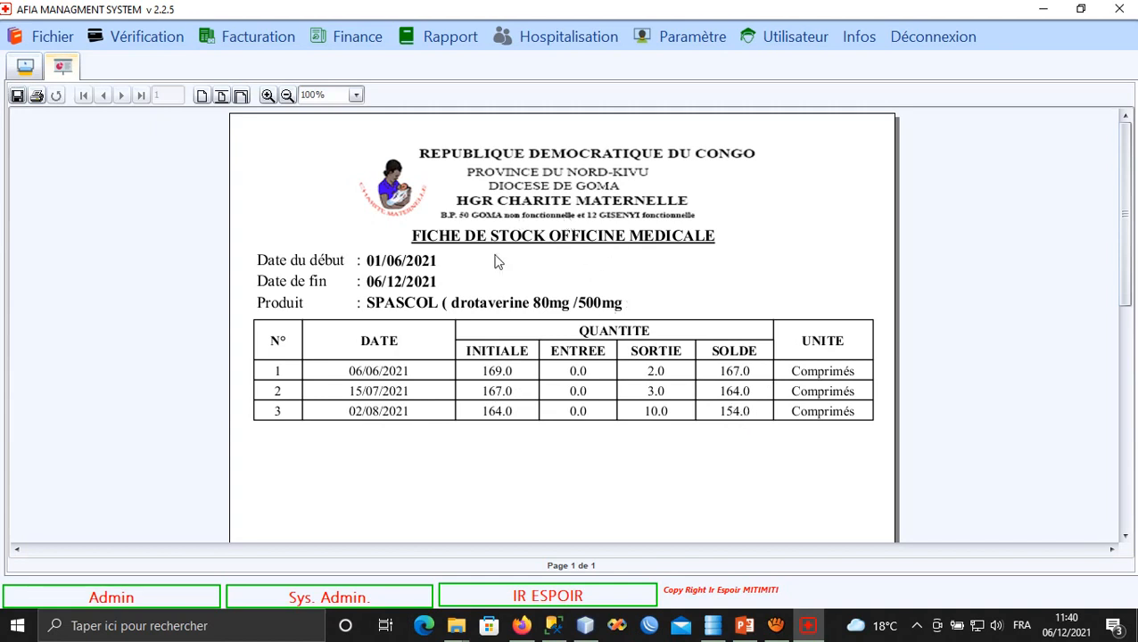
Browse the Rapport submenus and bring up the Stock intrat du laboratoire report list.
{"action": "left_click", "coordinate": [446, 49]}
{"action": "mouse_move", "coordinate": [571, 164]}
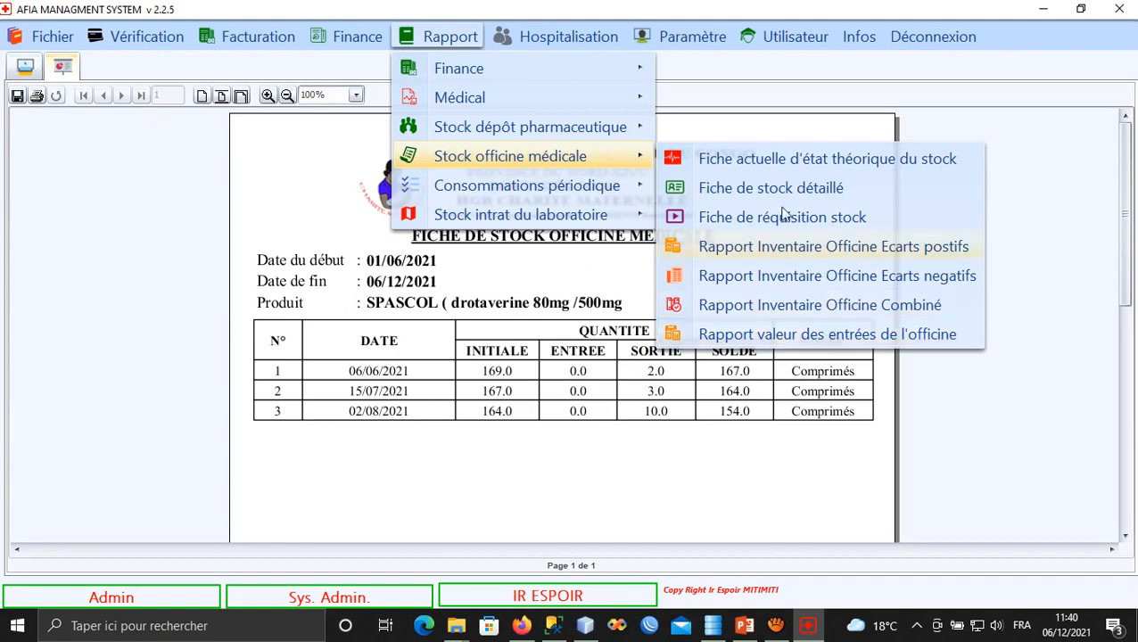
{"action": "mouse_move", "coordinate": [570, 126]}
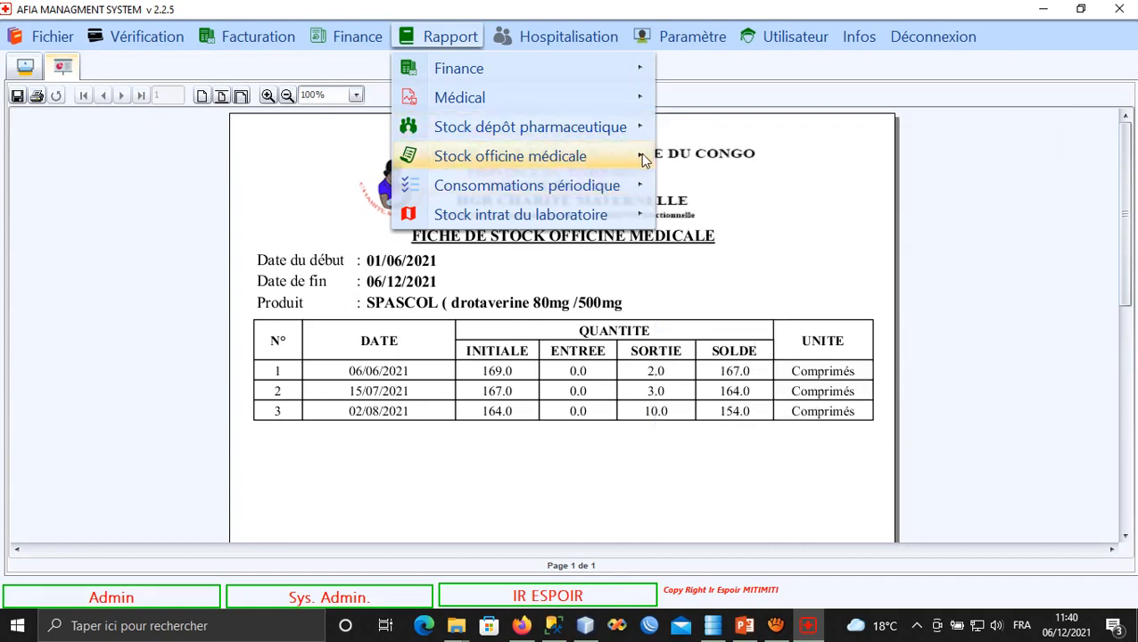
{"action": "mouse_move", "coordinate": [640, 154]}
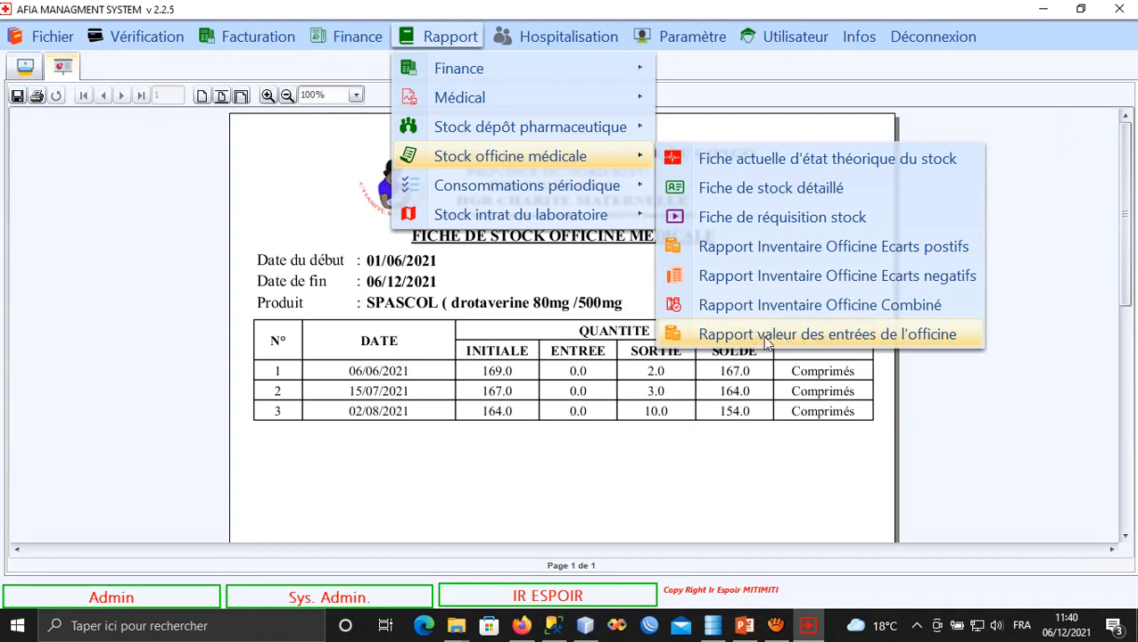
{"action": "mouse_move", "coordinate": [588, 193]}
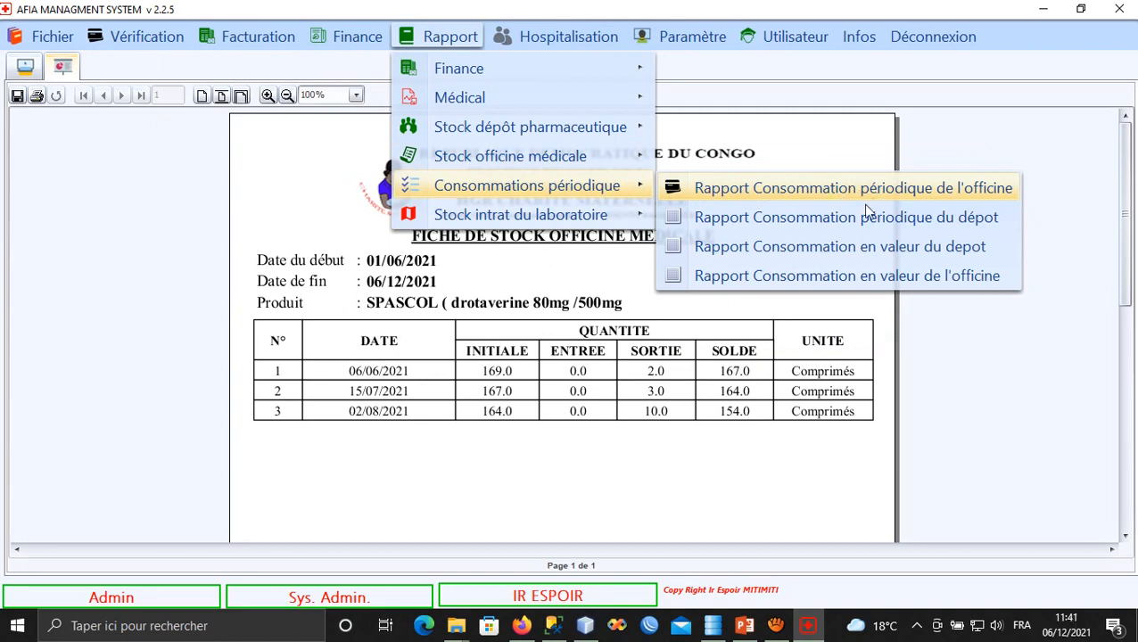
{"action": "left_click", "coordinate": [861, 249]}
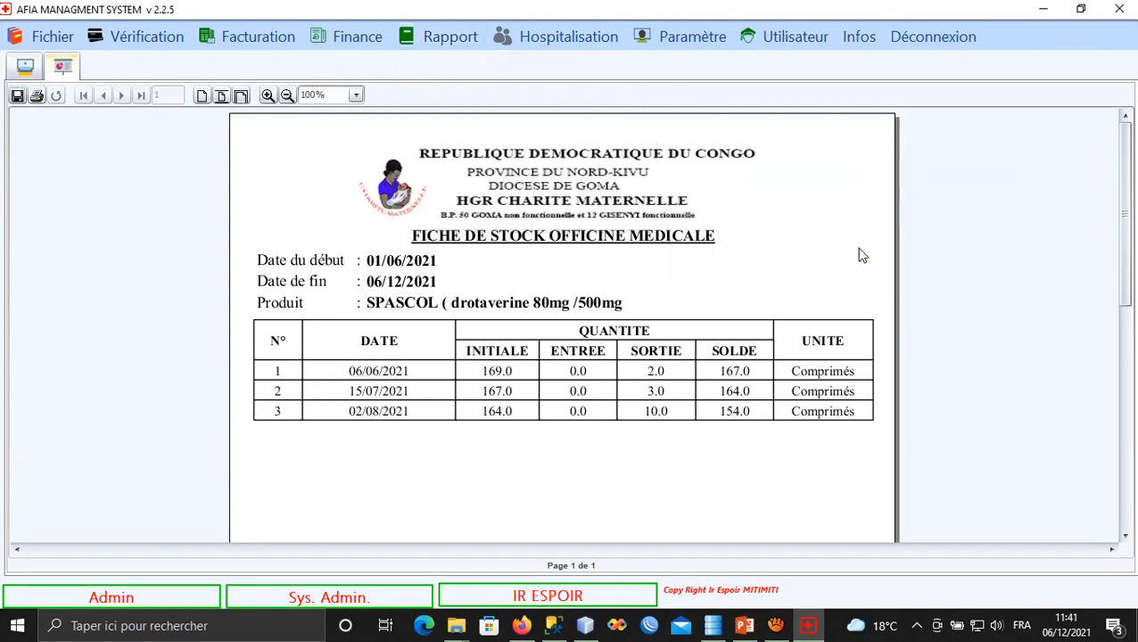
{"action": "left_click", "coordinate": [453, 37]}
{"action": "mouse_move", "coordinate": [545, 221]}
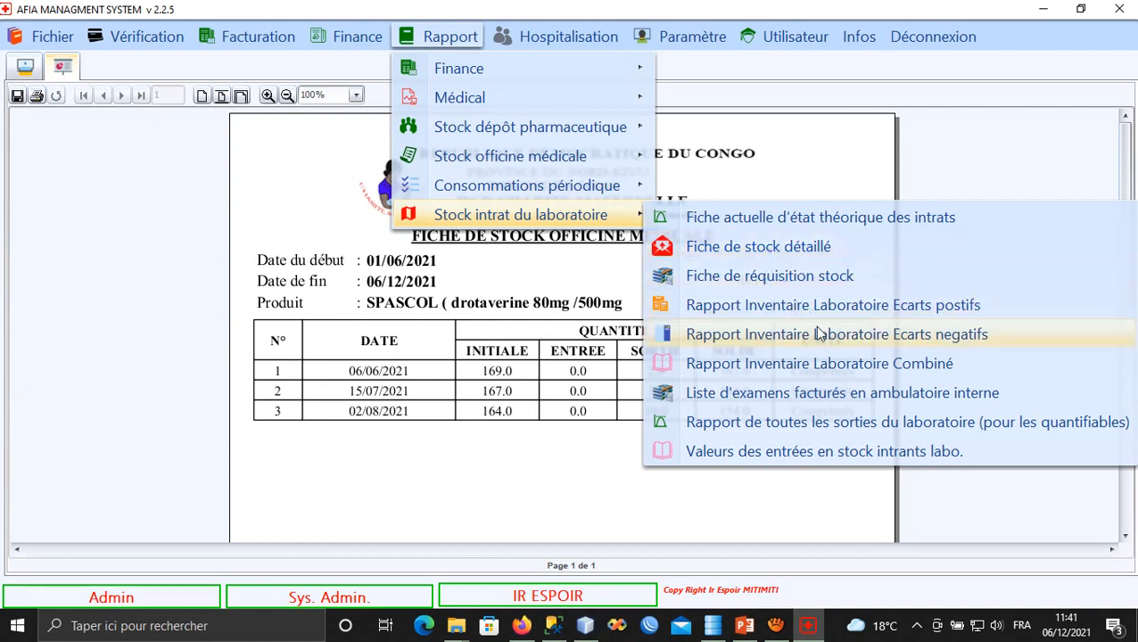
Display the 06/12/2021 billed exams list at 150% zoom and reopen the laboratory stock reports.
{"action": "left_click", "coordinate": [781, 402]}
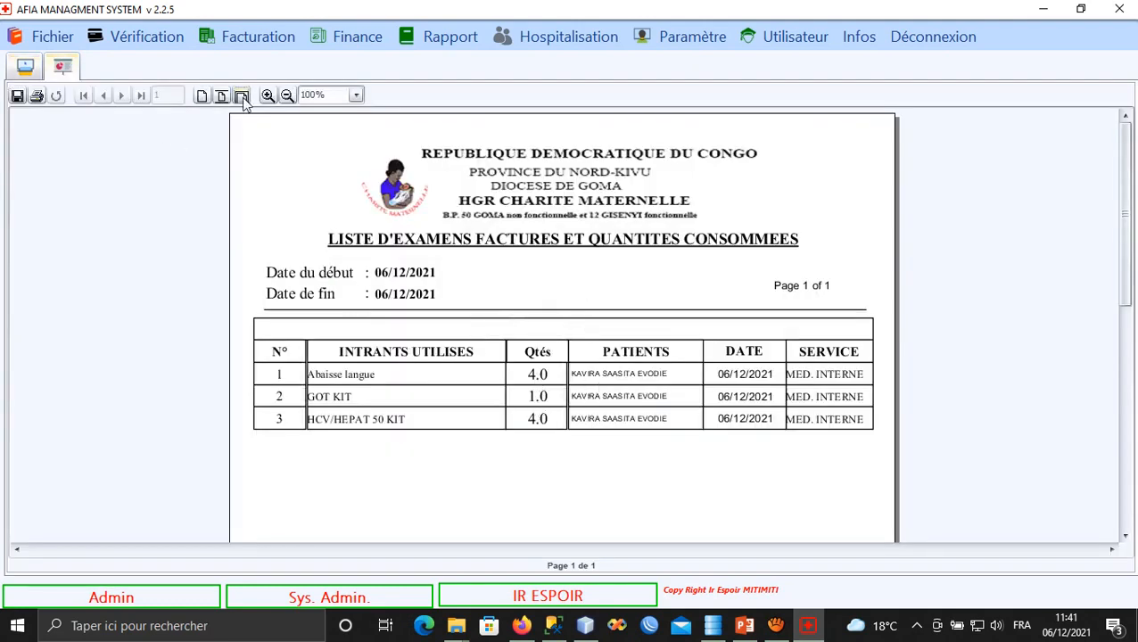
{"action": "left_click", "coordinate": [242, 96]}
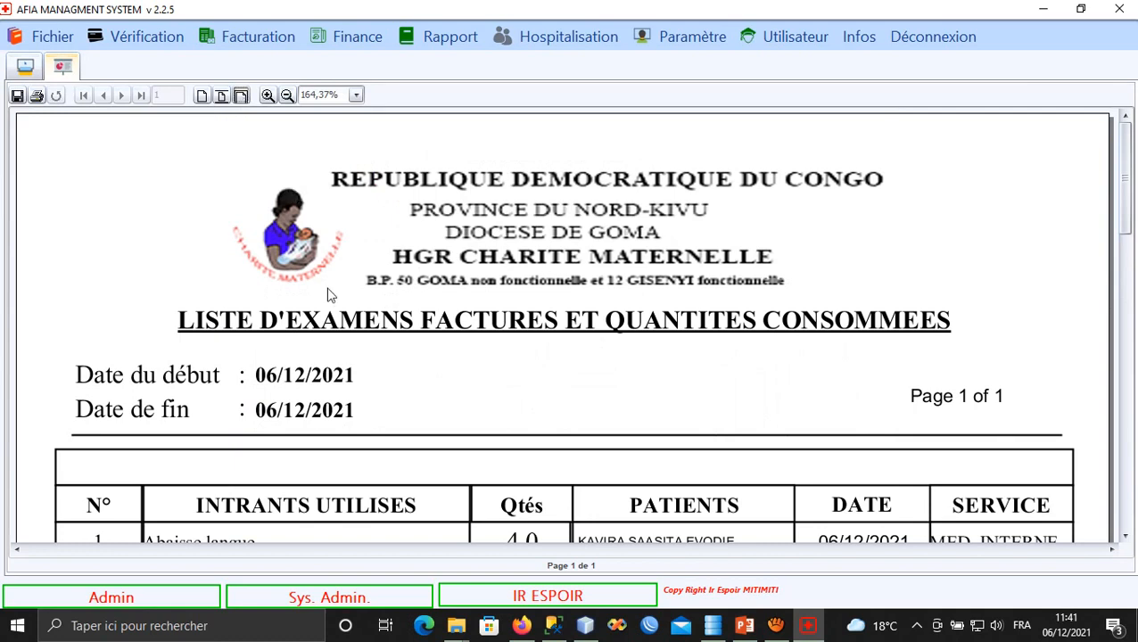
{"action": "left_click", "coordinate": [287, 95]}
{"action": "scroll", "coordinate": [434, 264], "scroll_direction": "down", "scroll_amount": 2}
{"action": "scroll", "coordinate": [768, 347], "scroll_direction": "up", "scroll_amount": 1}
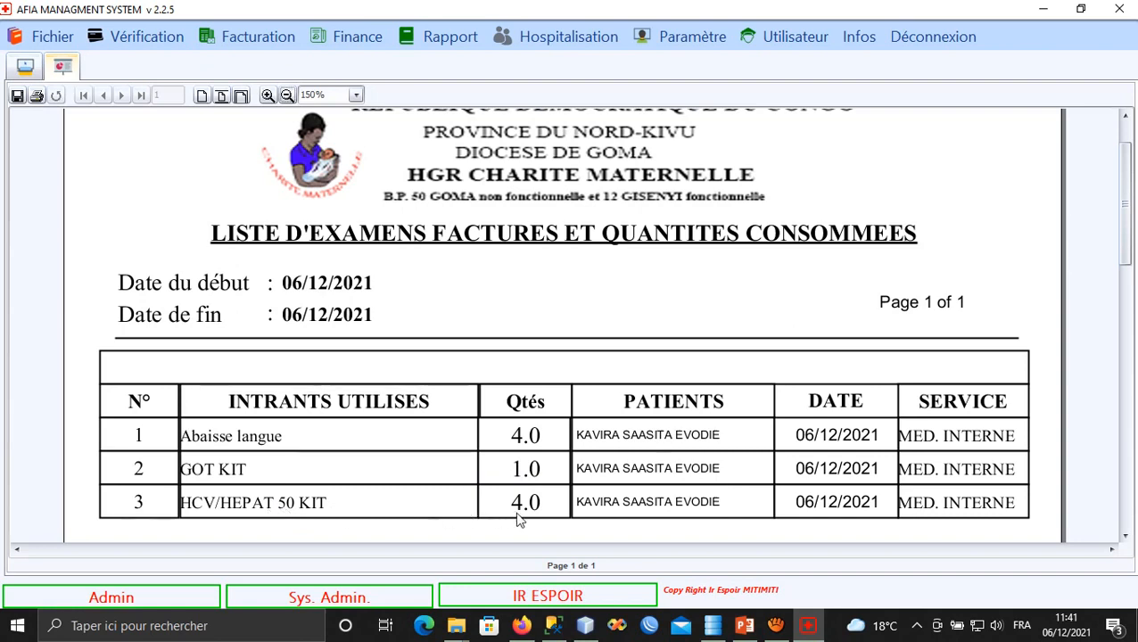
{"action": "scroll", "coordinate": [532, 509], "scroll_direction": "down", "scroll_amount": 1}
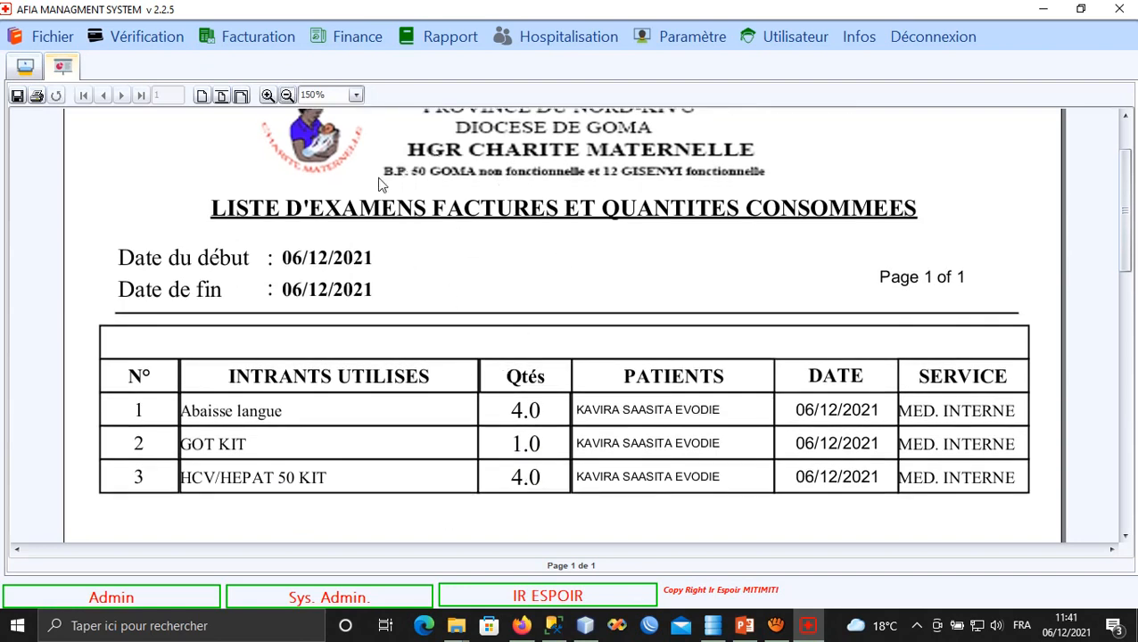
{"action": "left_click", "coordinate": [429, 42]}
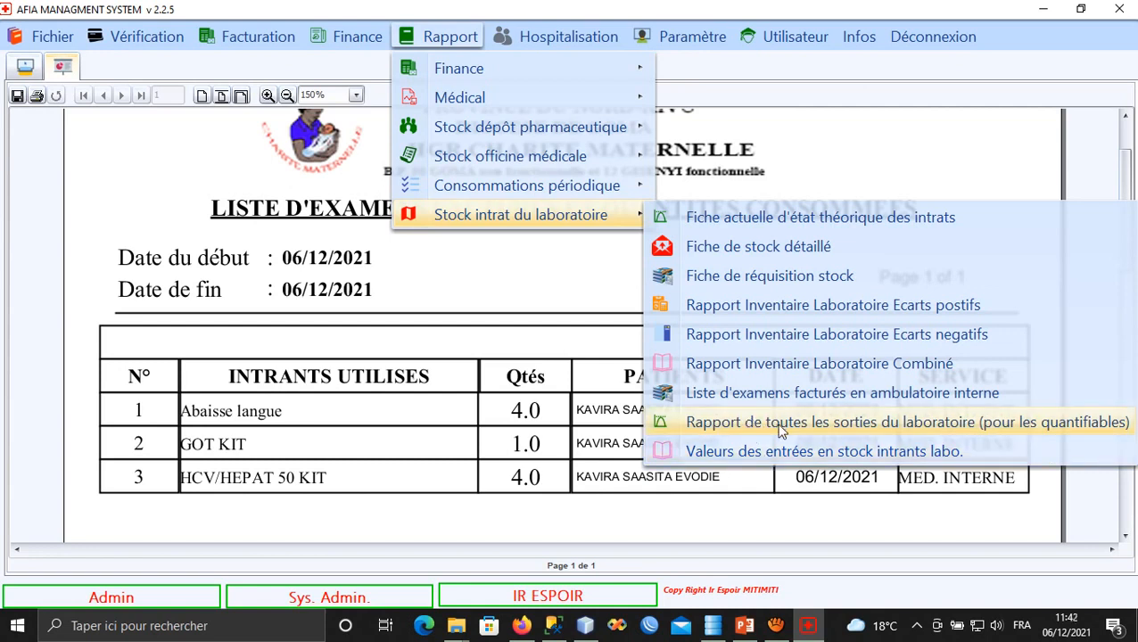
Generate the quantifiable lab stock-exit report, showing five consumables including HCV/HEPAT 50 KIT at 15.0 kits.
{"action": "left_click", "coordinate": [774, 424]}
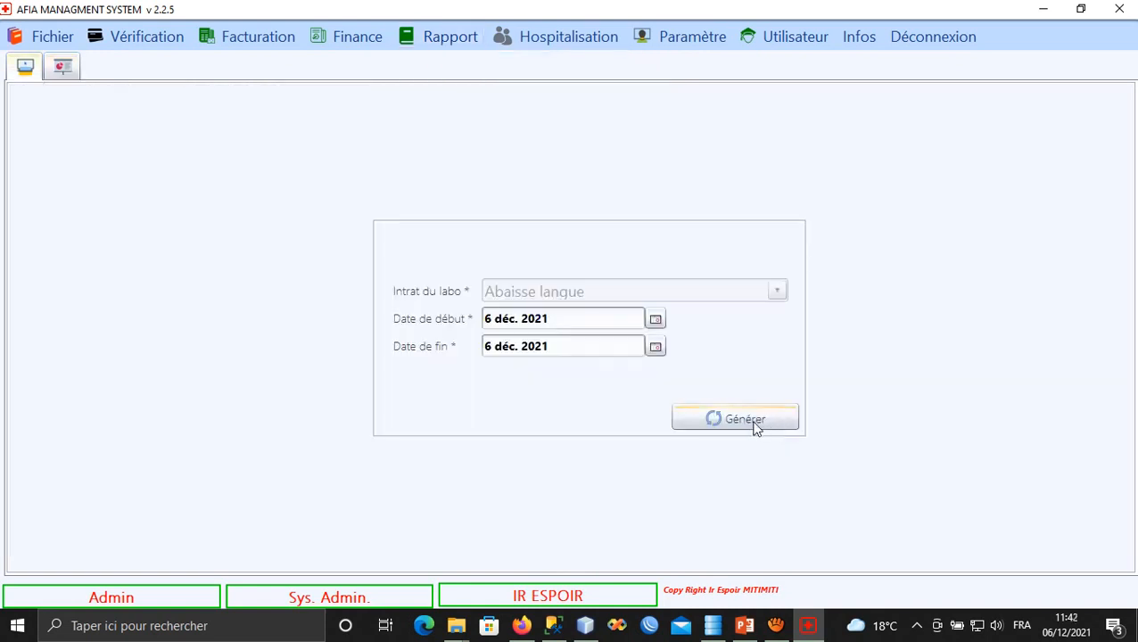
{"action": "left_click", "coordinate": [703, 421]}
{"action": "scroll", "coordinate": [549, 386], "scroll_direction": "down", "scroll_amount": 1}
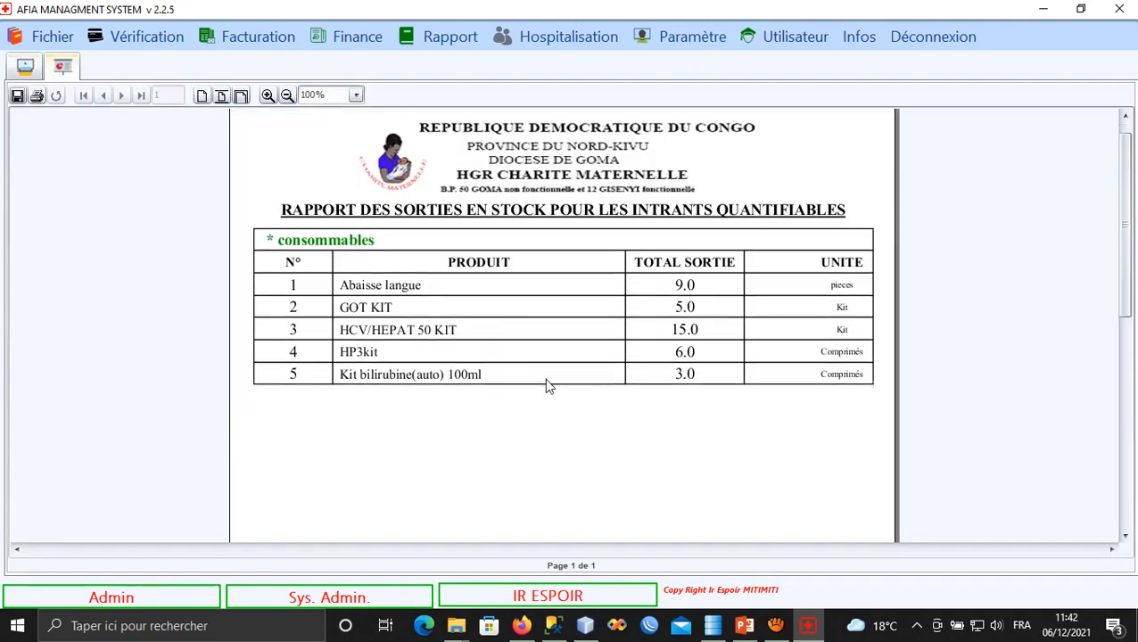
{"action": "scroll", "coordinate": [549, 386], "scroll_direction": "up", "scroll_amount": 1}
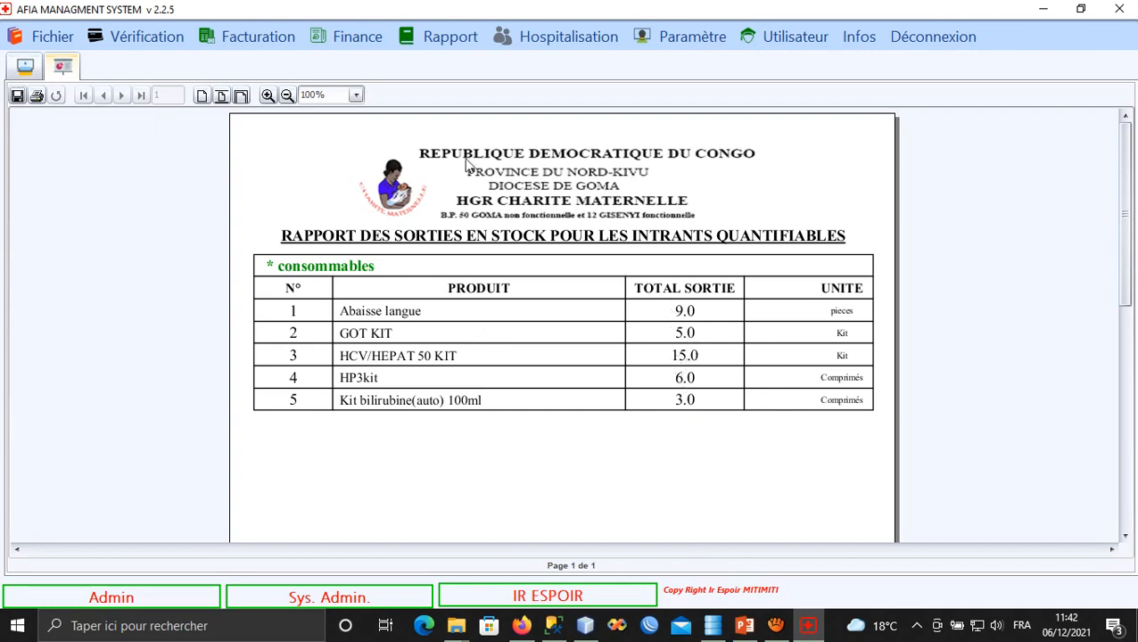
{"action": "left_click", "coordinate": [440, 42]}
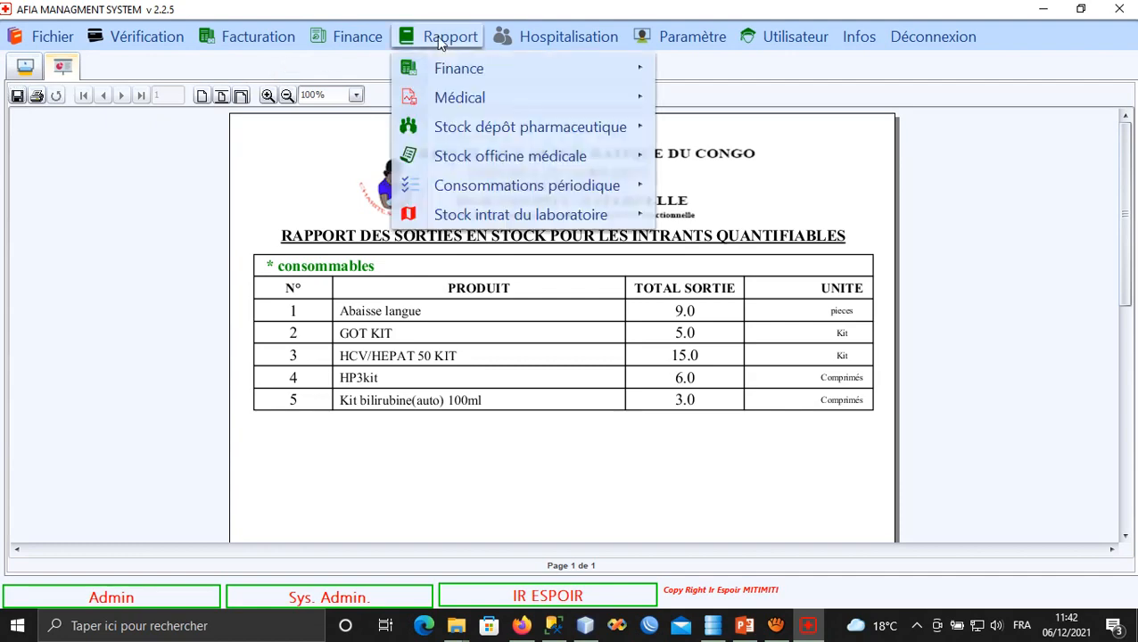
Generate the 06/12/2021 accounting balance sheet, showing 30,38 USD total assets.
{"action": "mouse_move", "coordinate": [511, 179]}
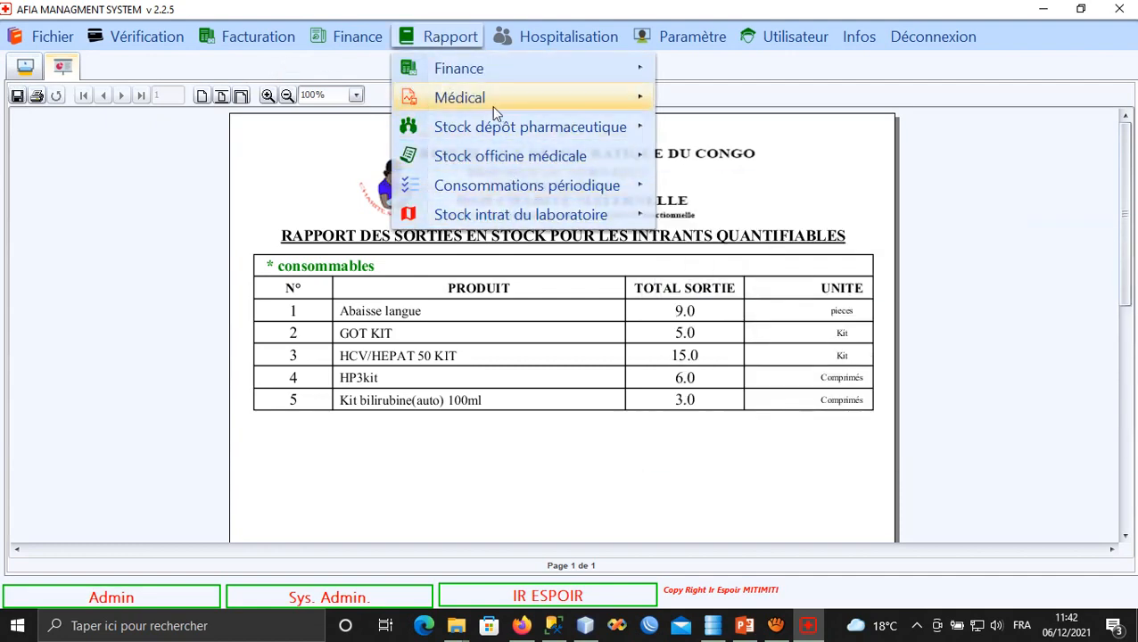
{"action": "mouse_move", "coordinate": [499, 70]}
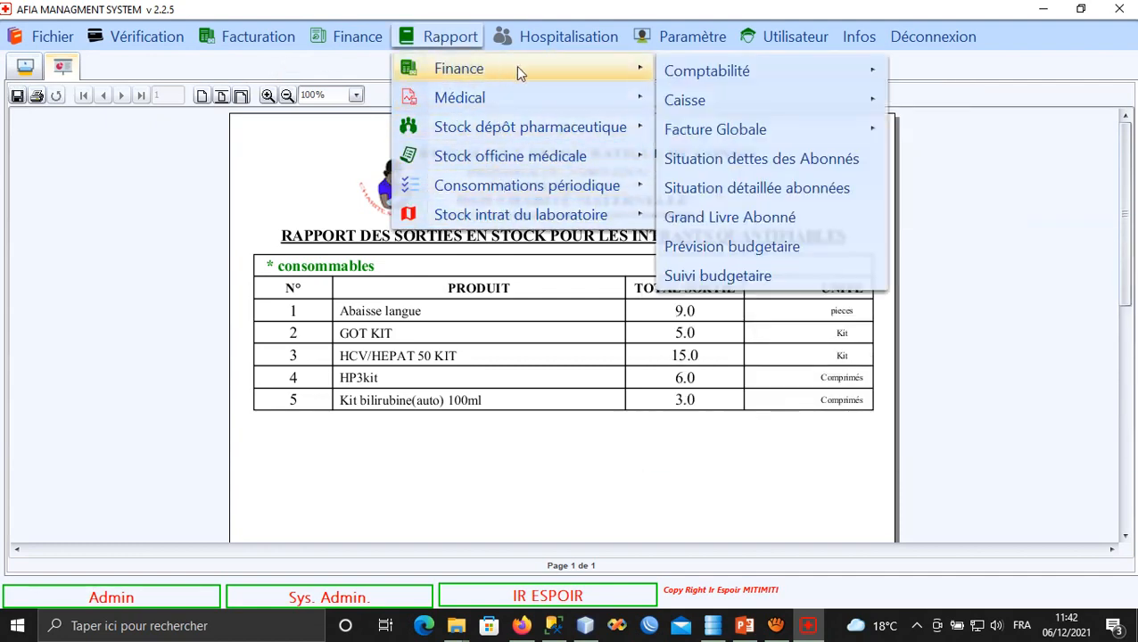
{"action": "mouse_move", "coordinate": [785, 71]}
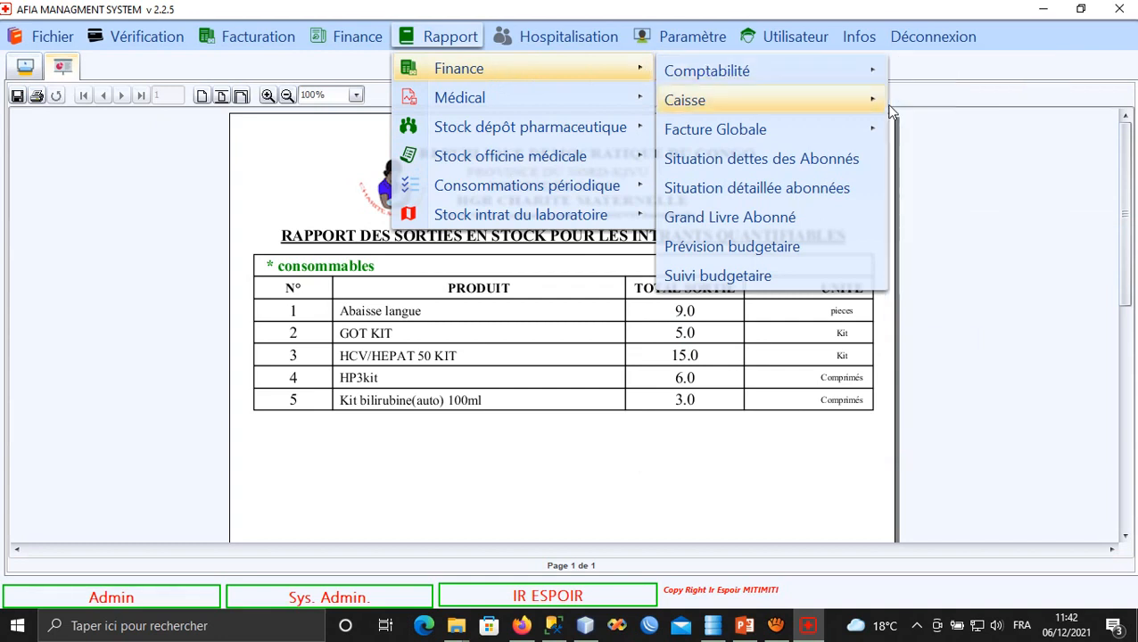
{"action": "left_click", "coordinate": [911, 104]}
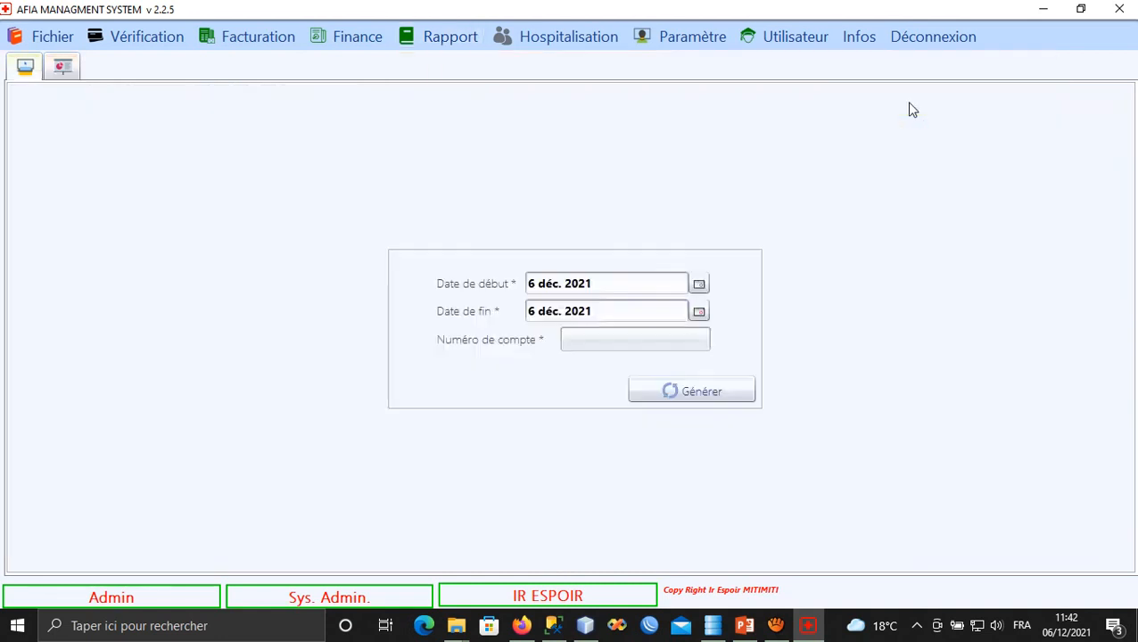
{"action": "left_click", "coordinate": [668, 384]}
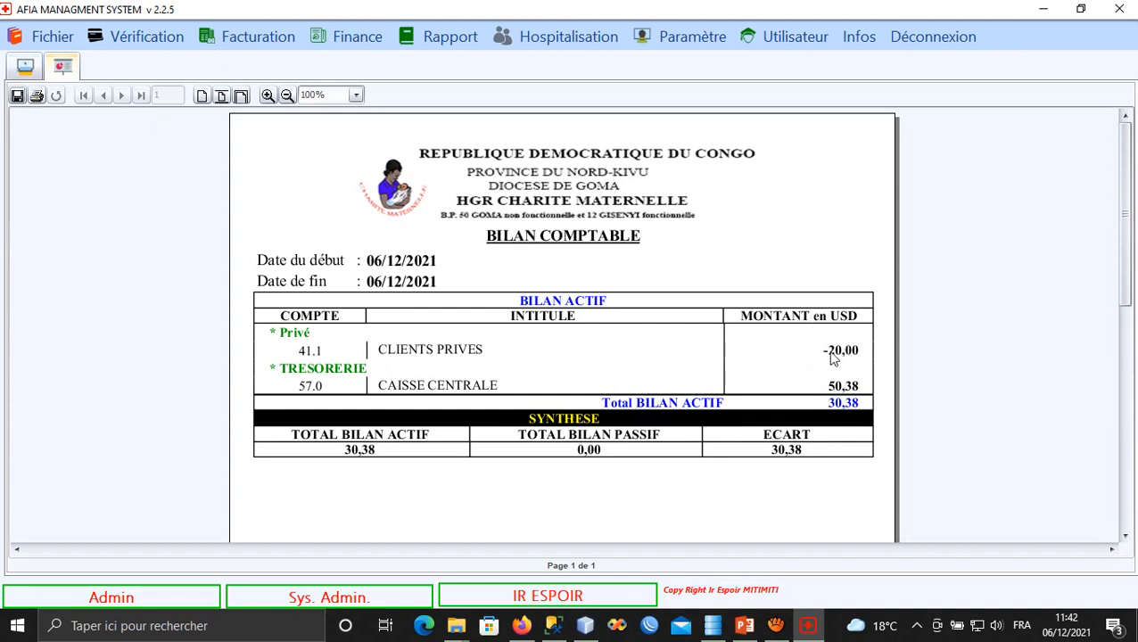
Browse the Rapport > Finance > Comptabilité menus twice without choosing a report.
{"action": "left_click", "coordinate": [438, 33]}
{"action": "mouse_move", "coordinate": [464, 69]}
{"action": "mouse_move", "coordinate": [825, 77]}
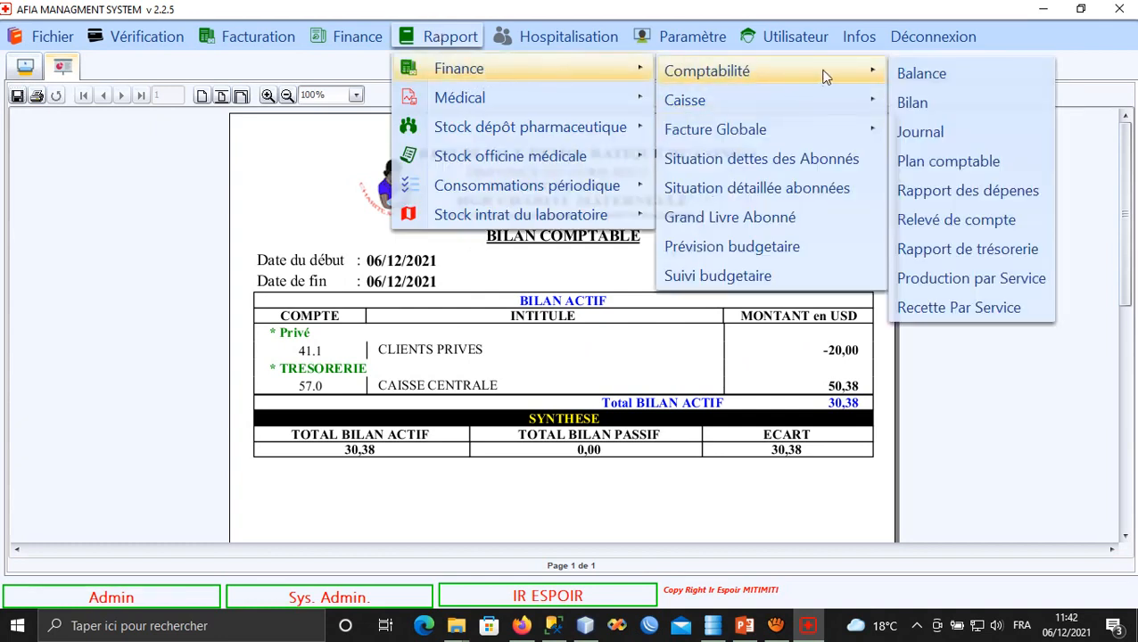
{"action": "left_click", "coordinate": [927, 141]}
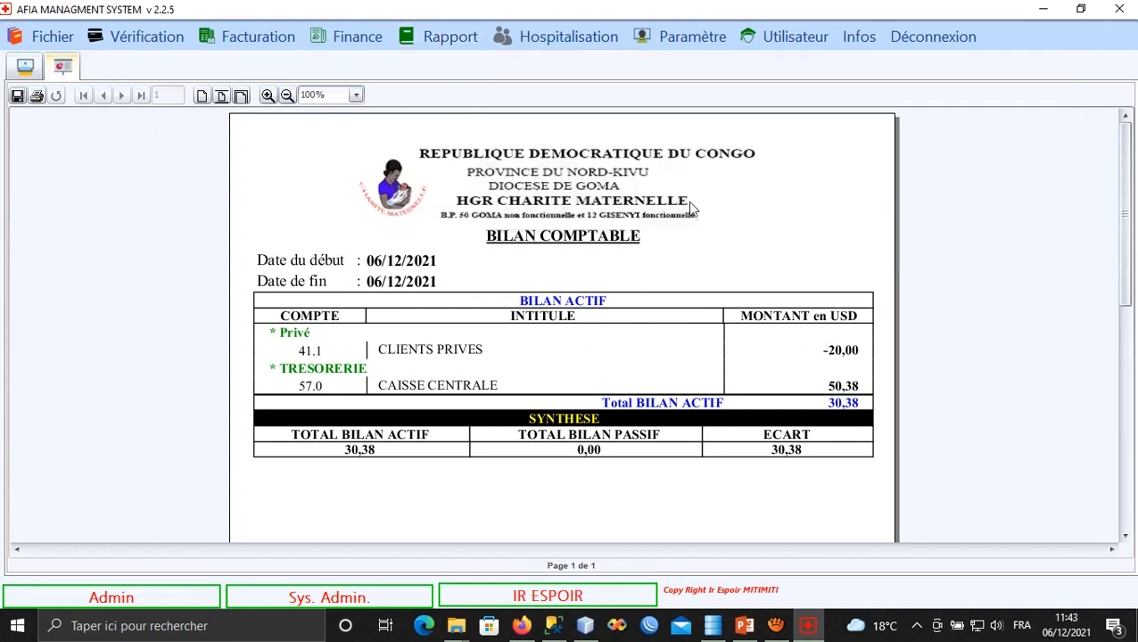
{"action": "left_click", "coordinate": [442, 37]}
{"action": "mouse_move", "coordinate": [551, 70]}
{"action": "mouse_move", "coordinate": [788, 72]}
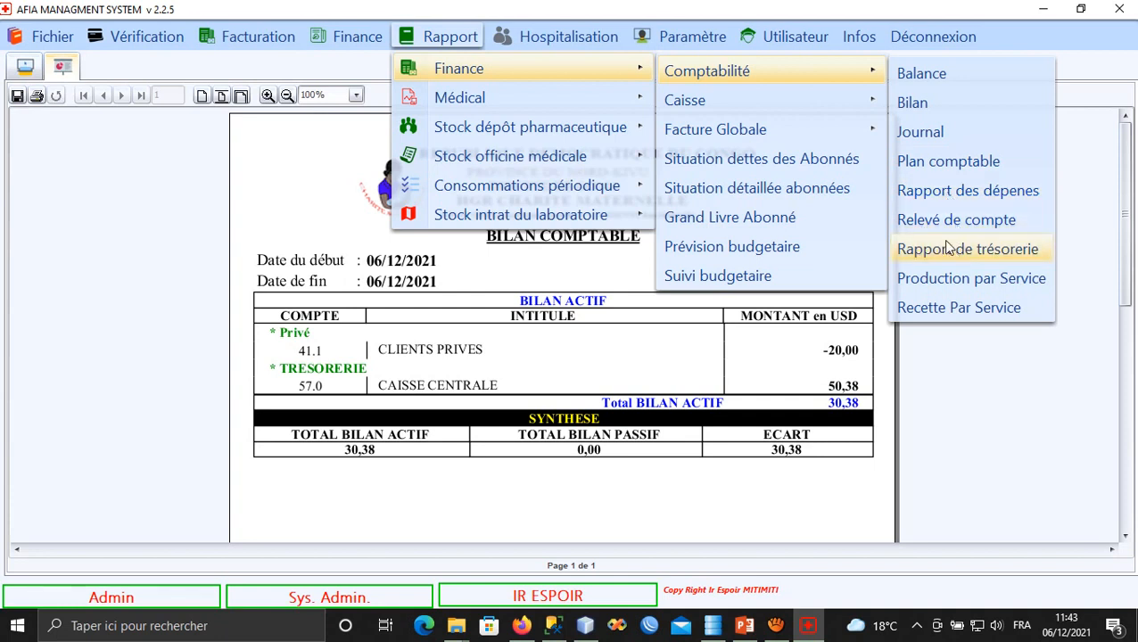
{"action": "left_click", "coordinate": [918, 133]}
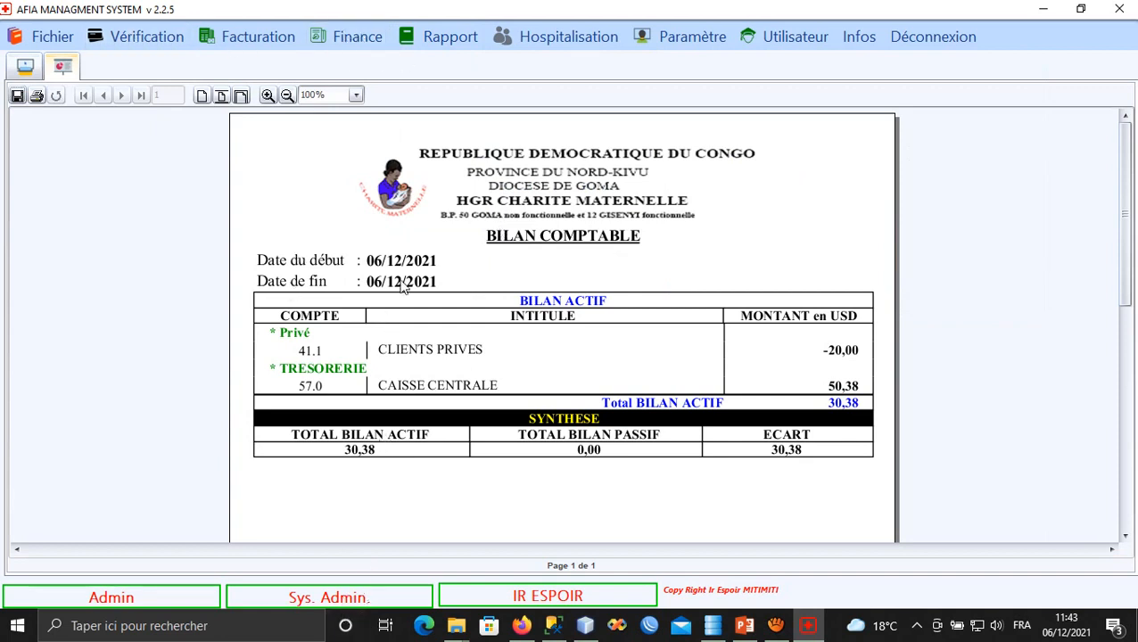
{"action": "left_click", "coordinate": [423, 49]}
Generate the Recette Par Service production summary for 06/12/2021 without saving it to a file.
{"action": "mouse_move", "coordinate": [649, 73]}
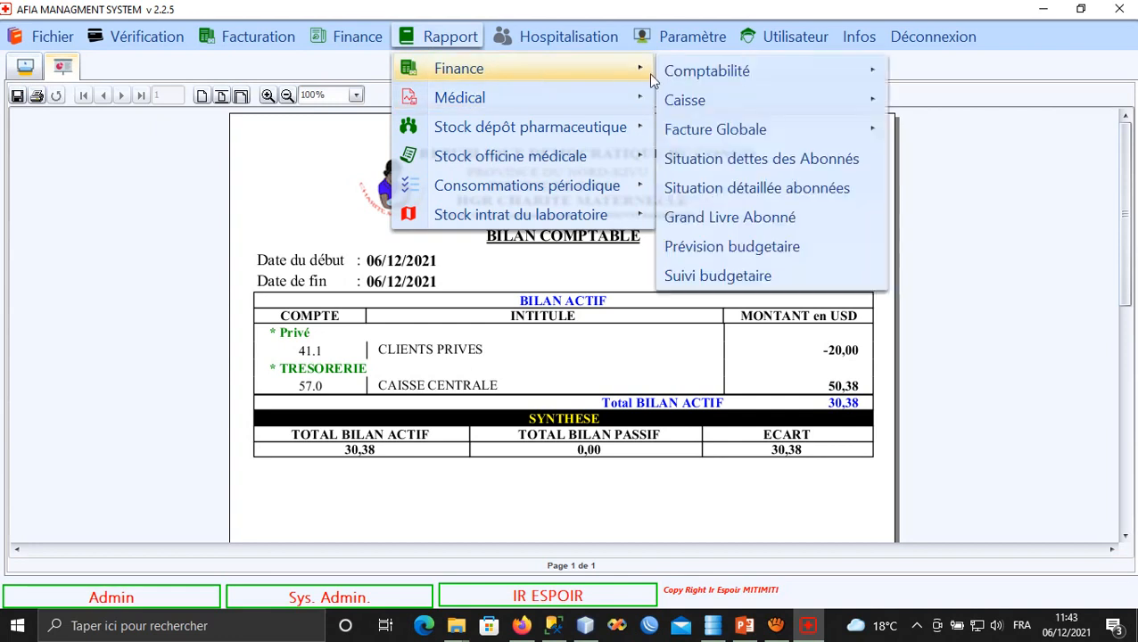
{"action": "mouse_move", "coordinate": [870, 74]}
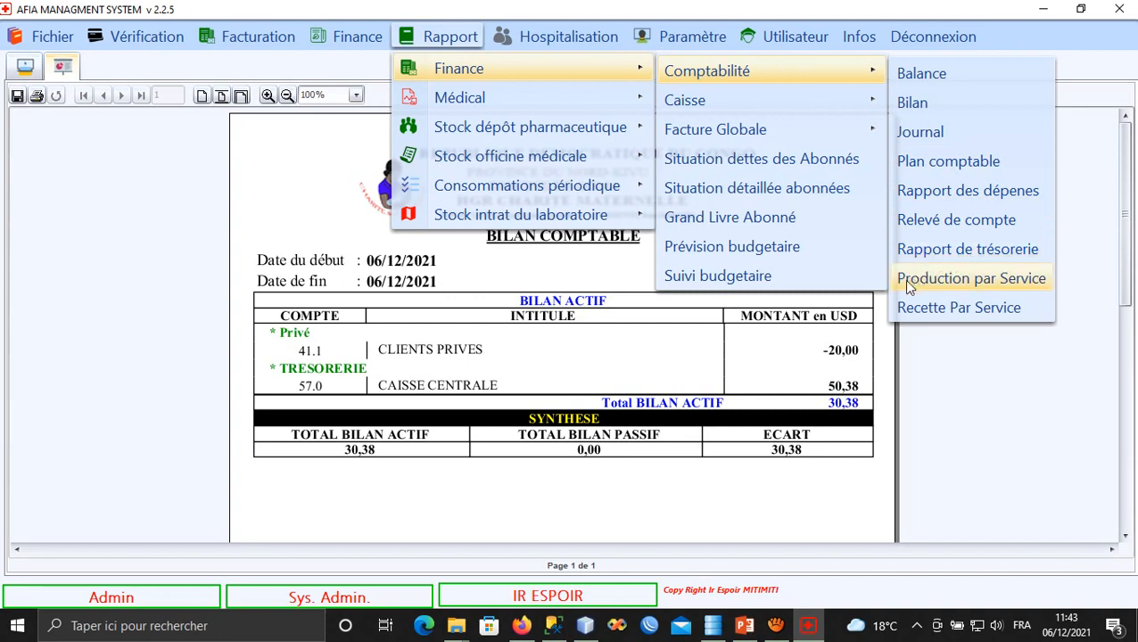
{"action": "left_click", "coordinate": [977, 310]}
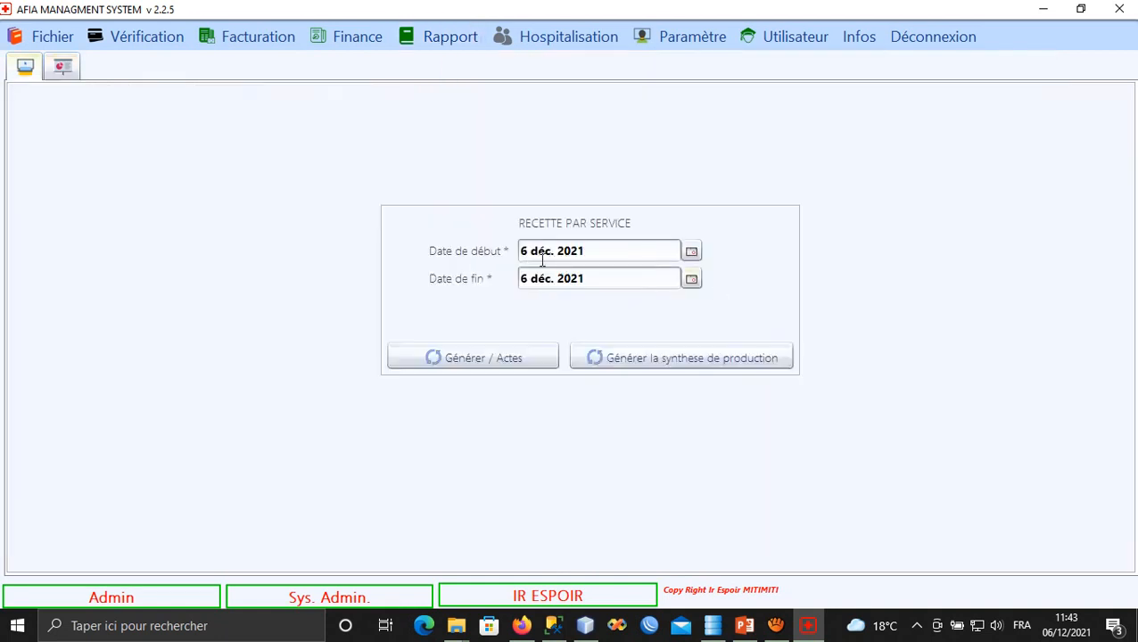
{"action": "left_click", "coordinate": [638, 360]}
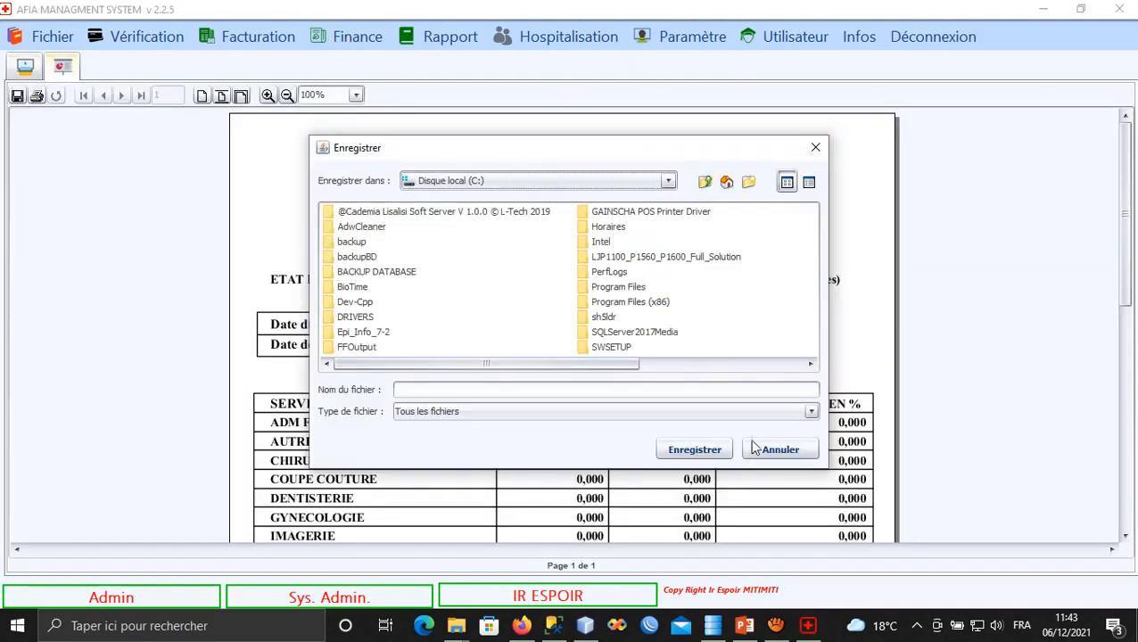
{"action": "left_click", "coordinate": [767, 450]}
Scroll the services table to show MED. INTERNE and the 50,380 totals row.
{"action": "left_click_drag", "start_coordinate": [684, 492], "coordinate": [671, 371]}
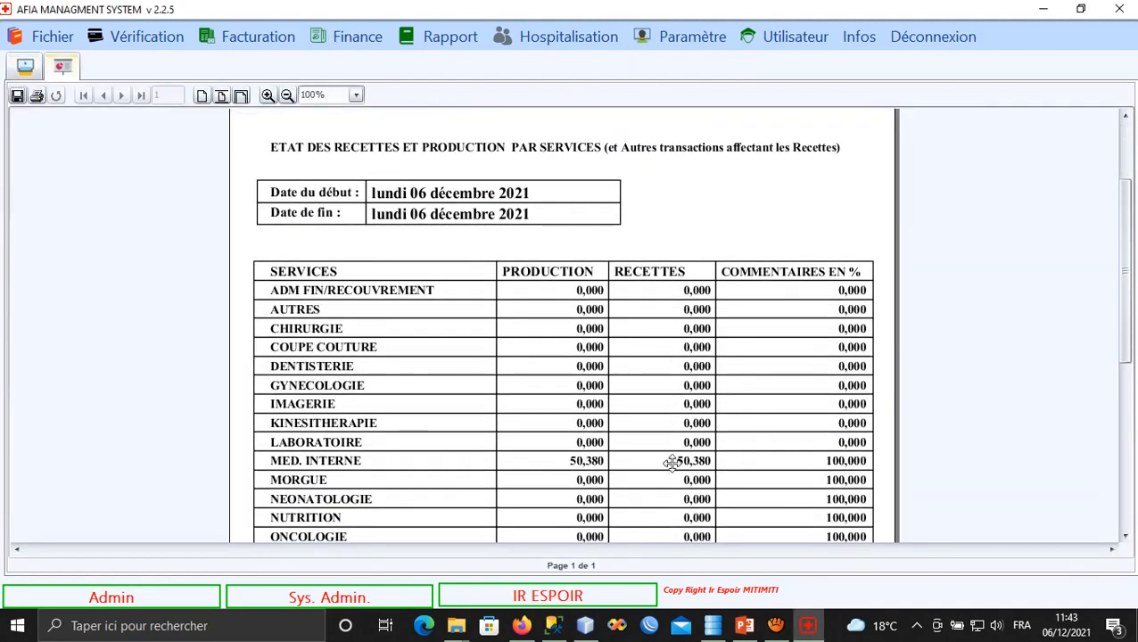
{"action": "left_click_drag", "start_coordinate": [667, 461], "coordinate": [653, 325]}
{"action": "left_click_drag", "start_coordinate": [580, 373], "coordinate": [578, 314]}
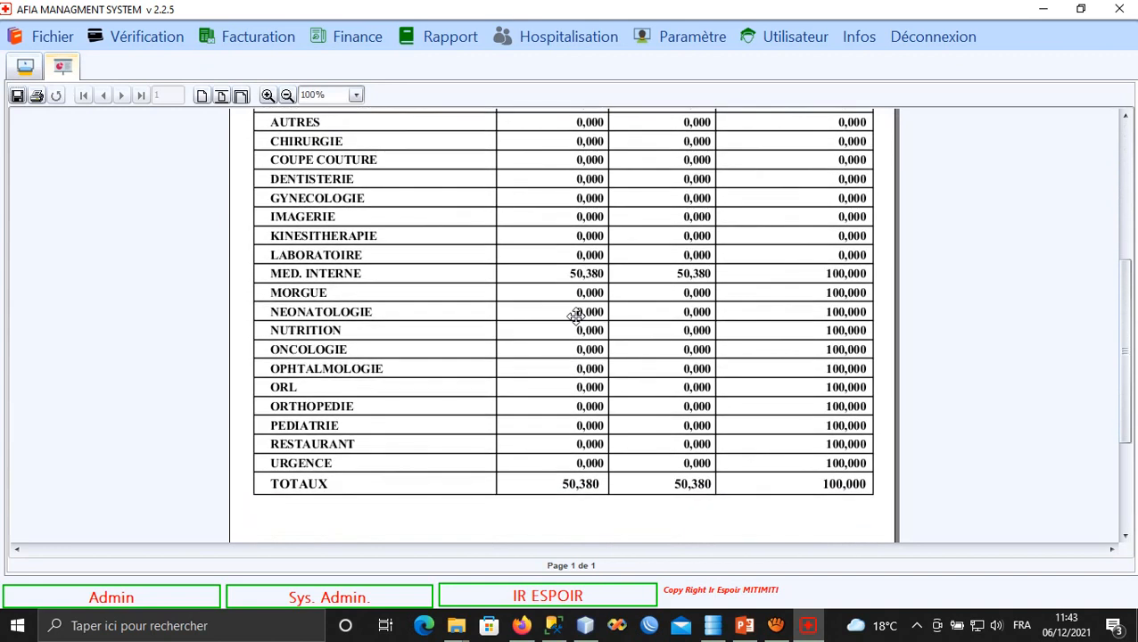
{"action": "left_click", "coordinate": [775, 625]}
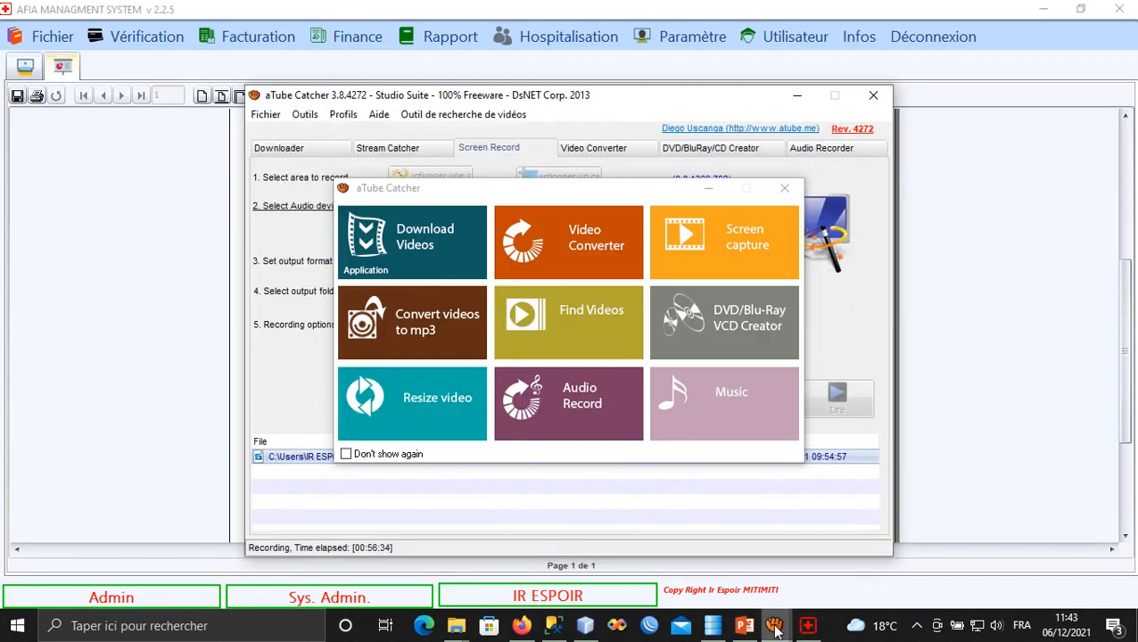
{"action": "left_click", "coordinate": [710, 188]}
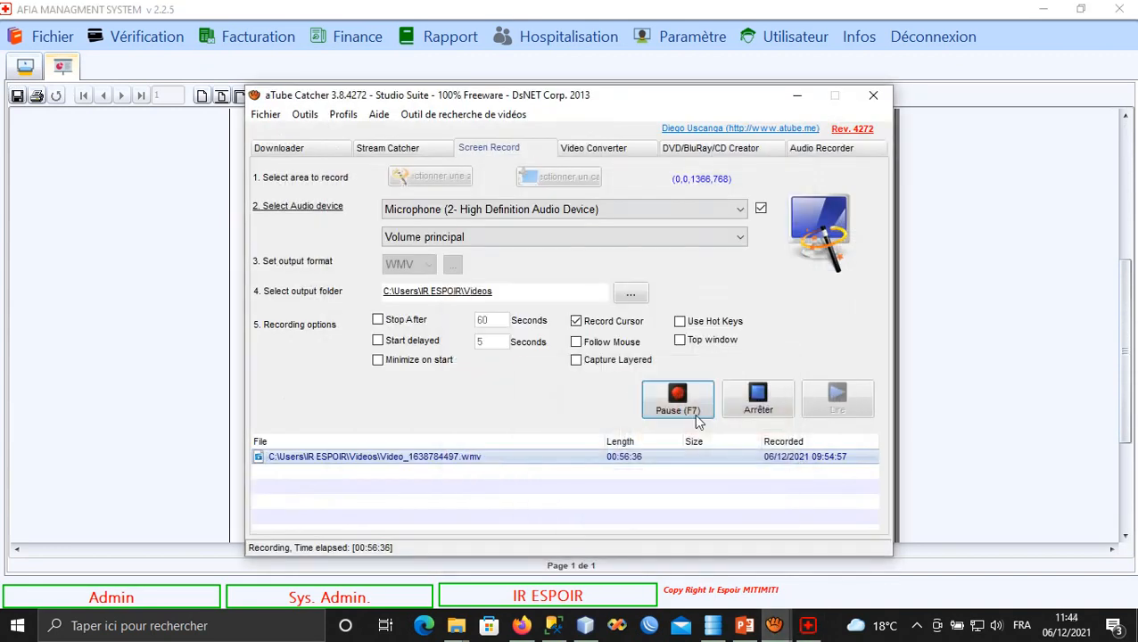
{"action": "left_click", "coordinate": [796, 94]}
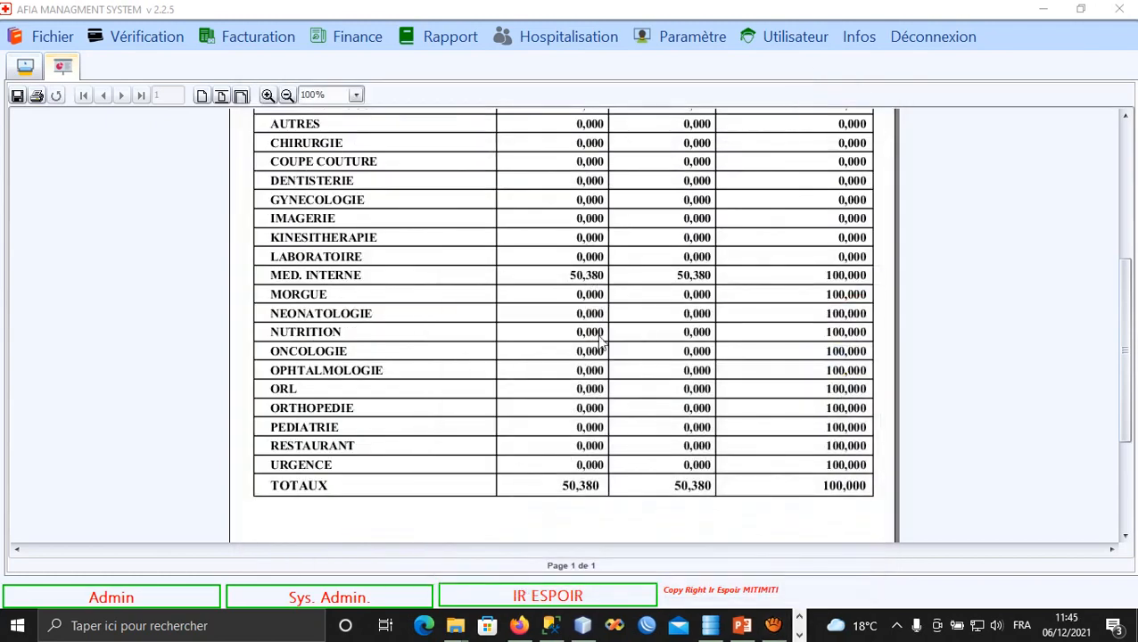
Review the receipts-by-service report (MED. INTERNE 50,380, 100% collected) and open the Finance menu.
{"action": "scroll", "coordinate": [543, 394], "scroll_direction": "up", "scroll_amount": 1}
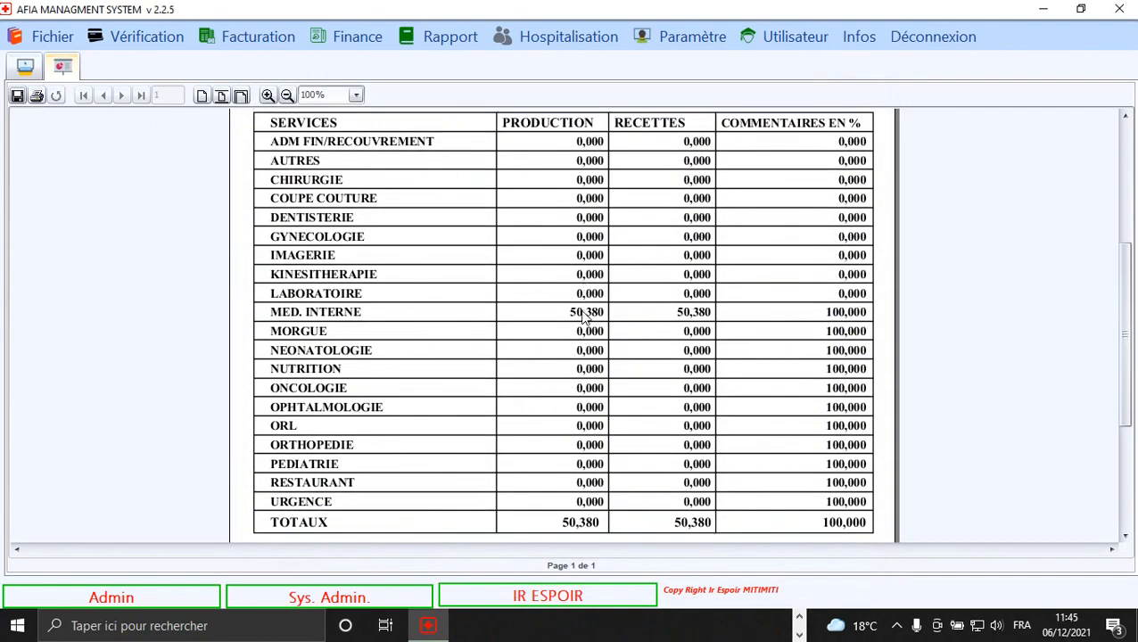
{"action": "scroll", "coordinate": [585, 317], "scroll_direction": "up", "scroll_amount": 1}
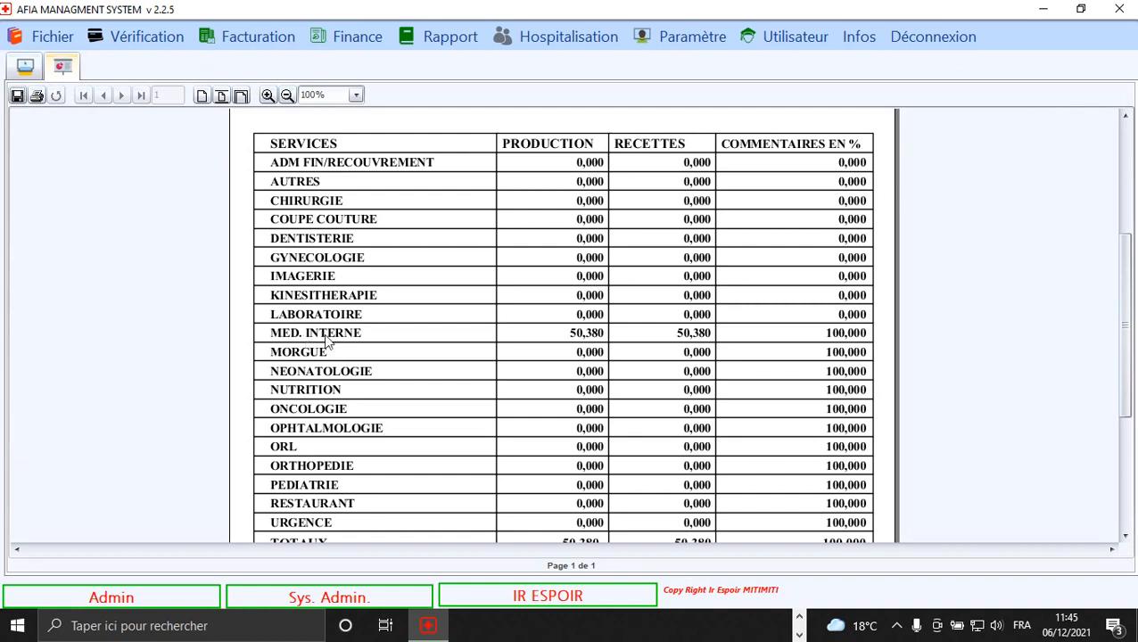
{"action": "scroll", "coordinate": [447, 224], "scroll_direction": "up", "scroll_amount": 3}
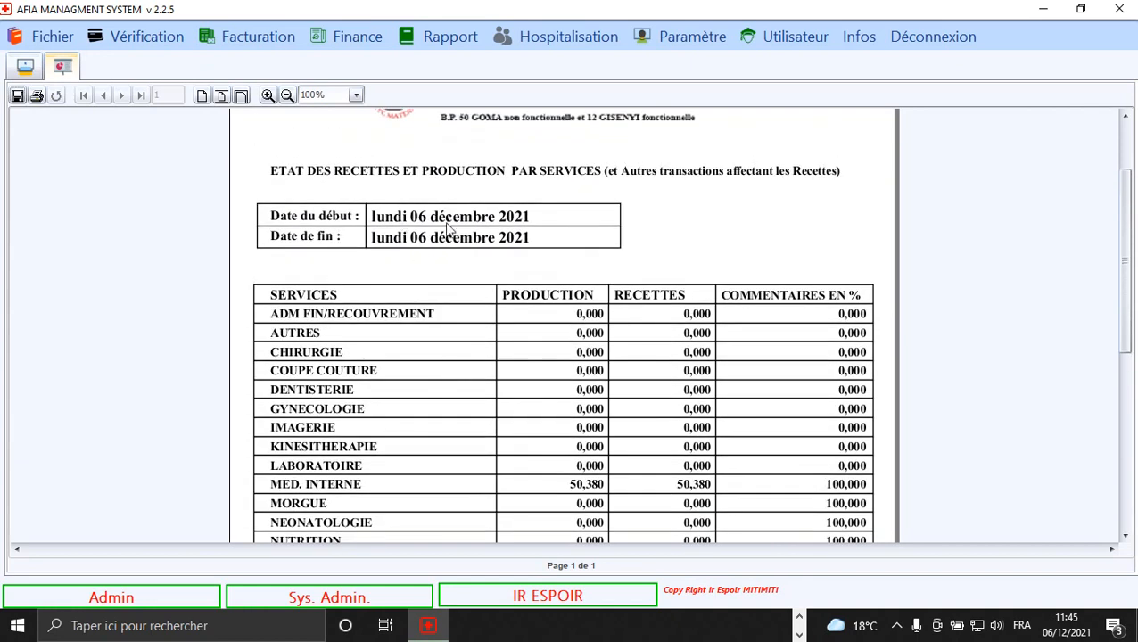
{"action": "scroll", "coordinate": [473, 398], "scroll_direction": "down", "scroll_amount": 3}
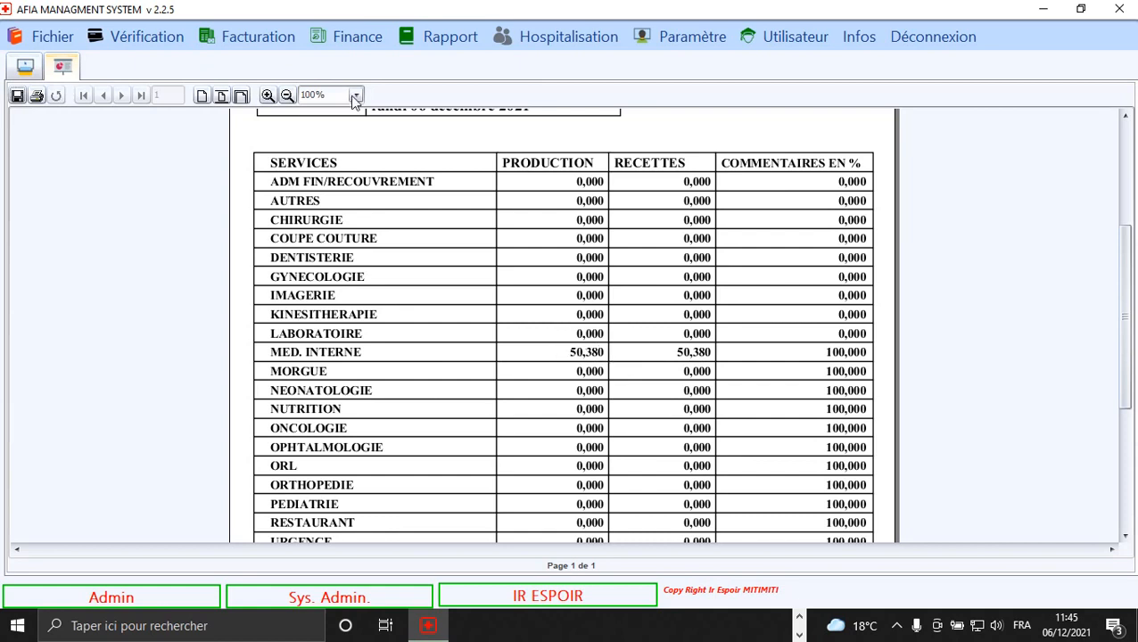
{"action": "left_click", "coordinate": [351, 36]}
Open the lab/imaging exam payment form and load the first 34.0 USD Caisse Central payment.
{"action": "mouse_move", "coordinate": [427, 203]}
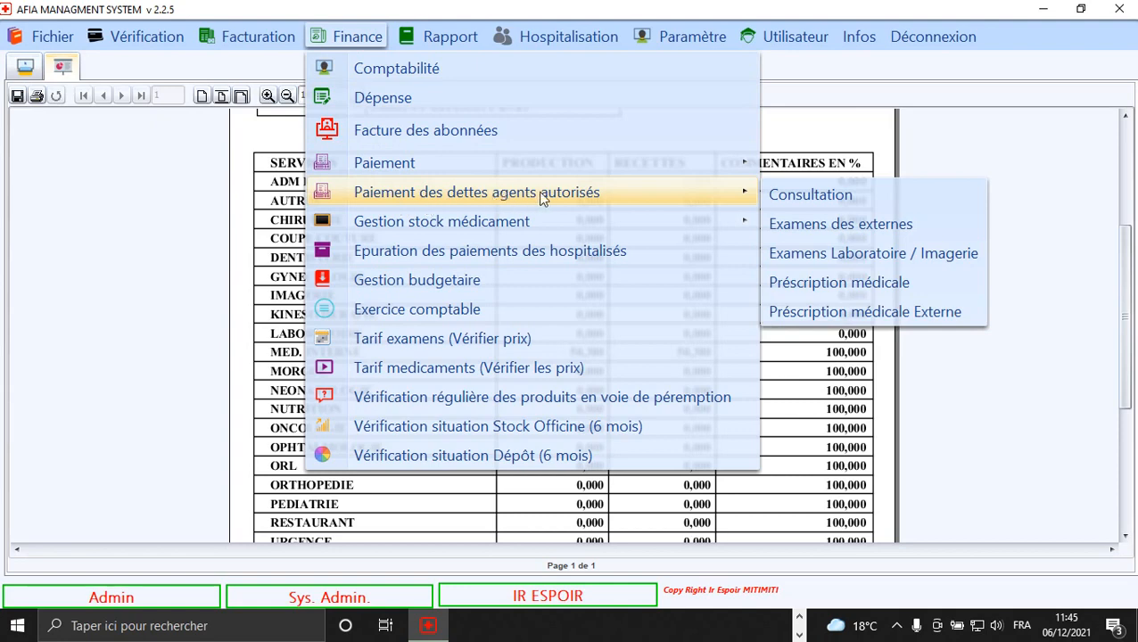
{"action": "mouse_move", "coordinate": [536, 168]}
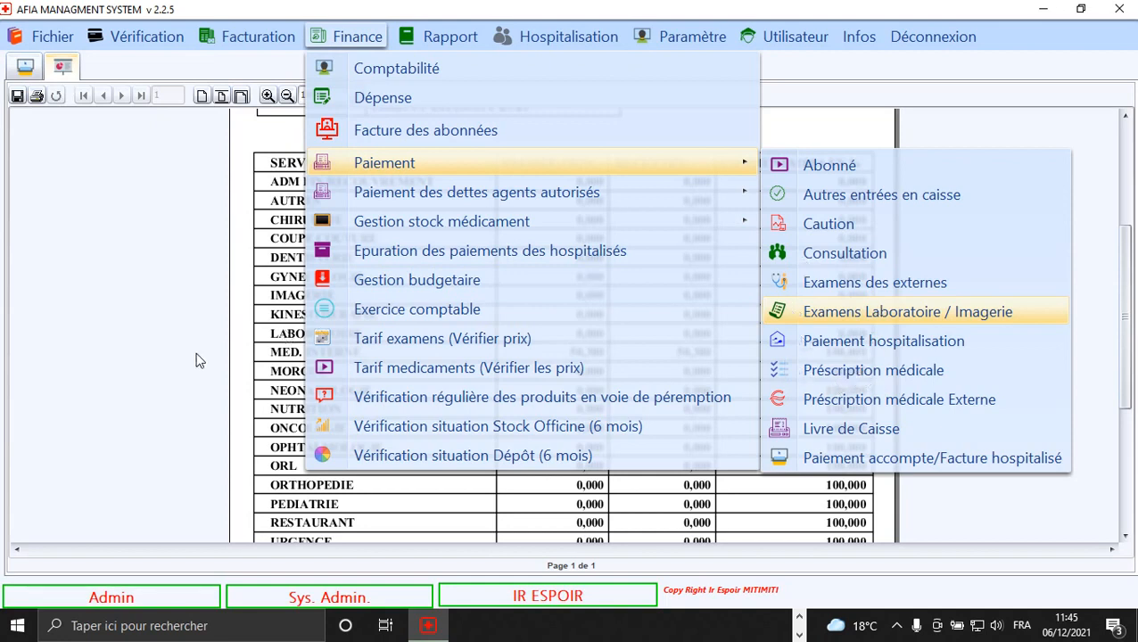
{"action": "key", "text": "Return"}
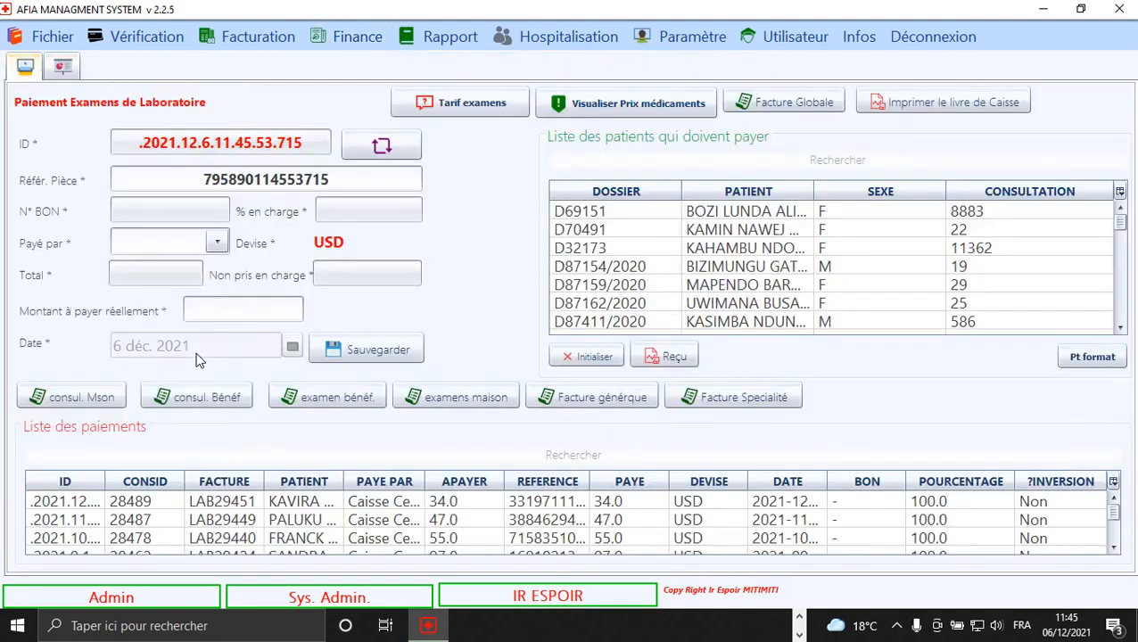
{"action": "left_click", "coordinate": [351, 502]}
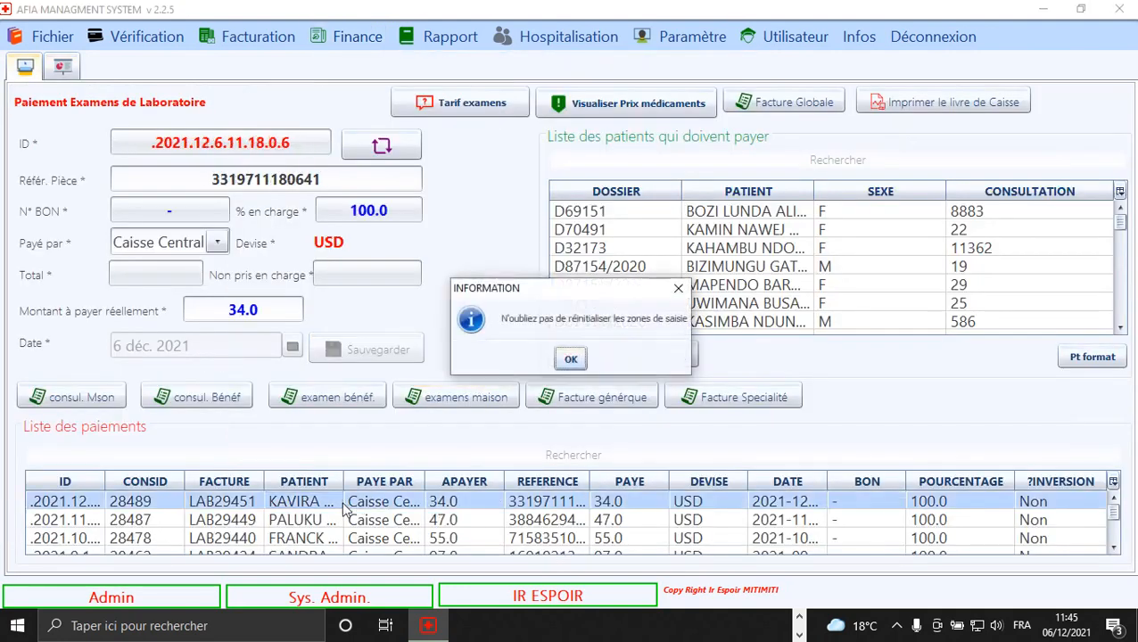
{"action": "left_click", "coordinate": [570, 361]}
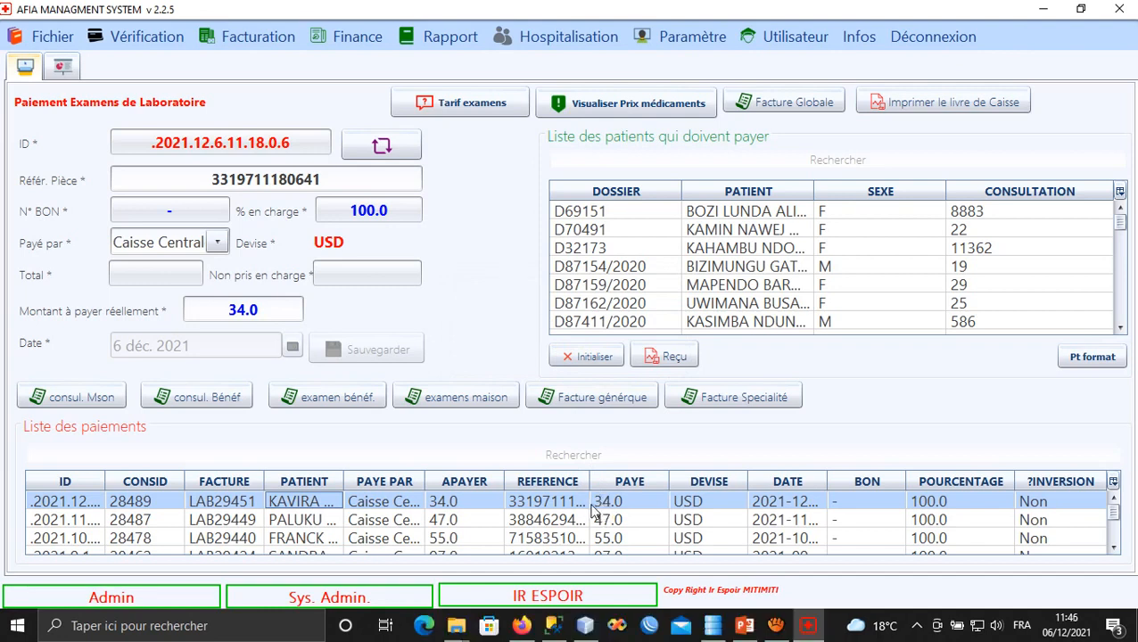
{"action": "left_click", "coordinate": [593, 506]}
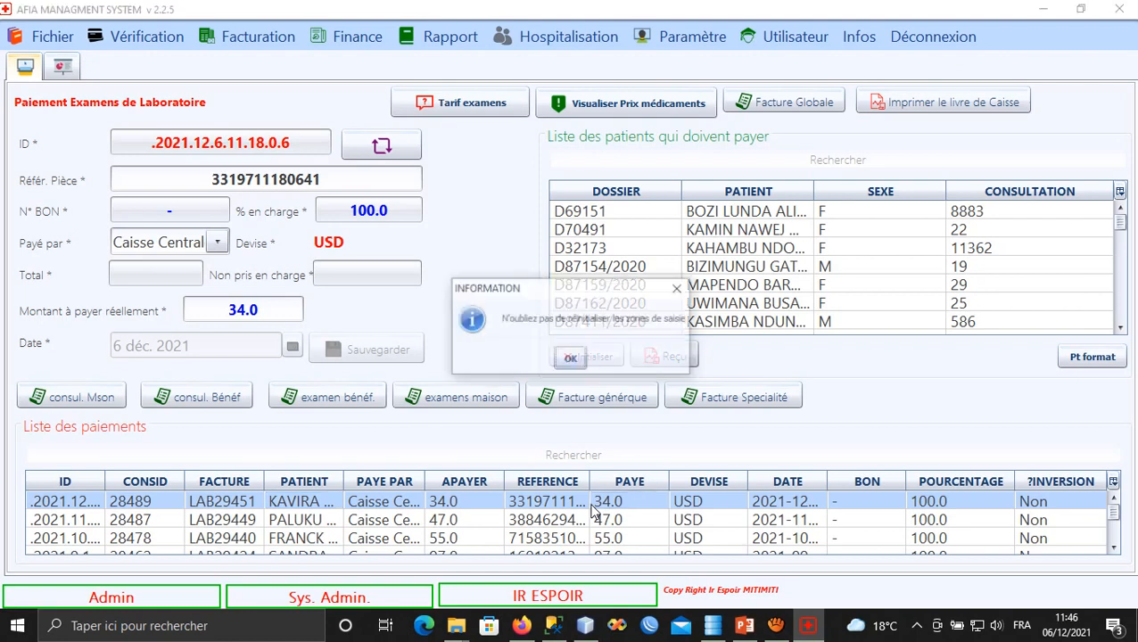
{"action": "left_click", "coordinate": [571, 360]}
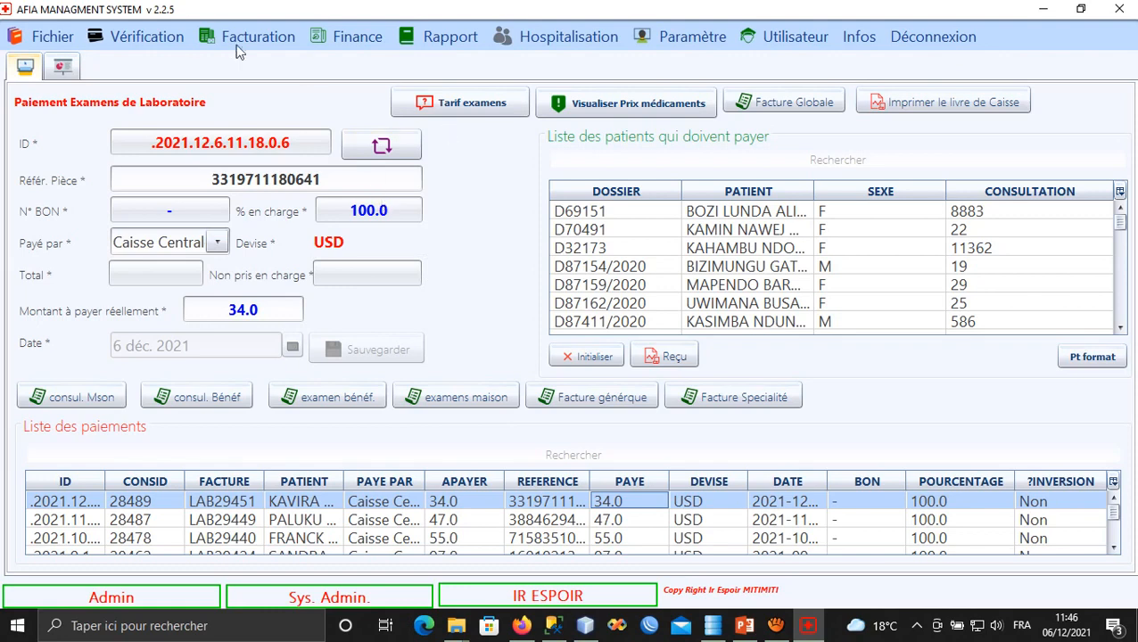
{"action": "left_click", "coordinate": [321, 47]}
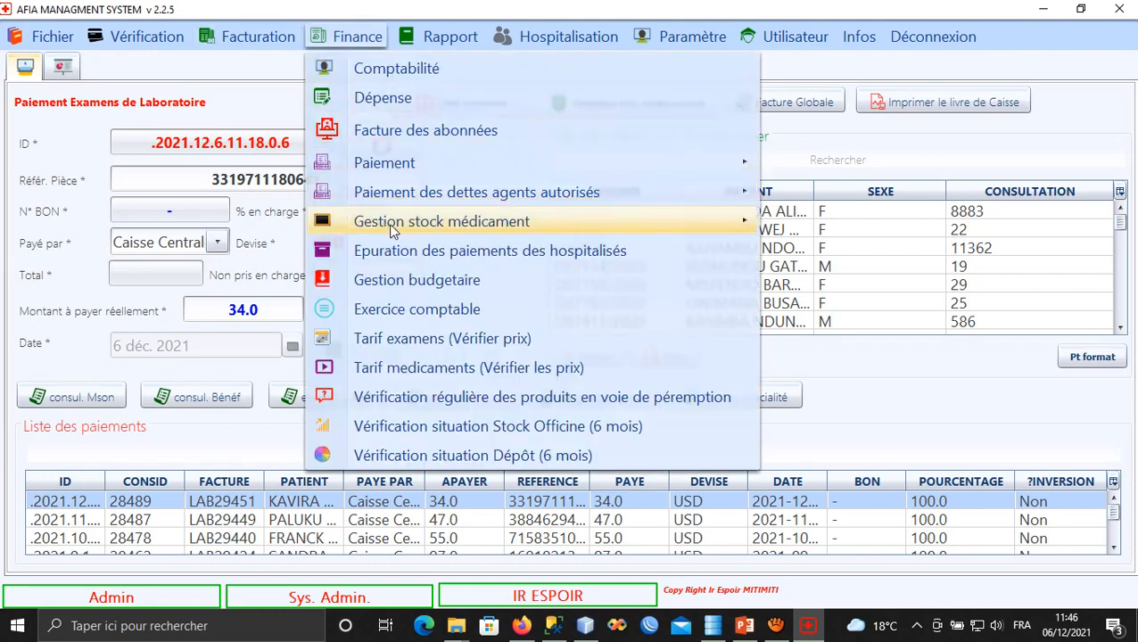
Go back to the 06/12/2021 production-by-service report and scroll through its services table.
{"action": "mouse_move", "coordinate": [357, 192]}
{"action": "left_click", "coordinate": [66, 66]}
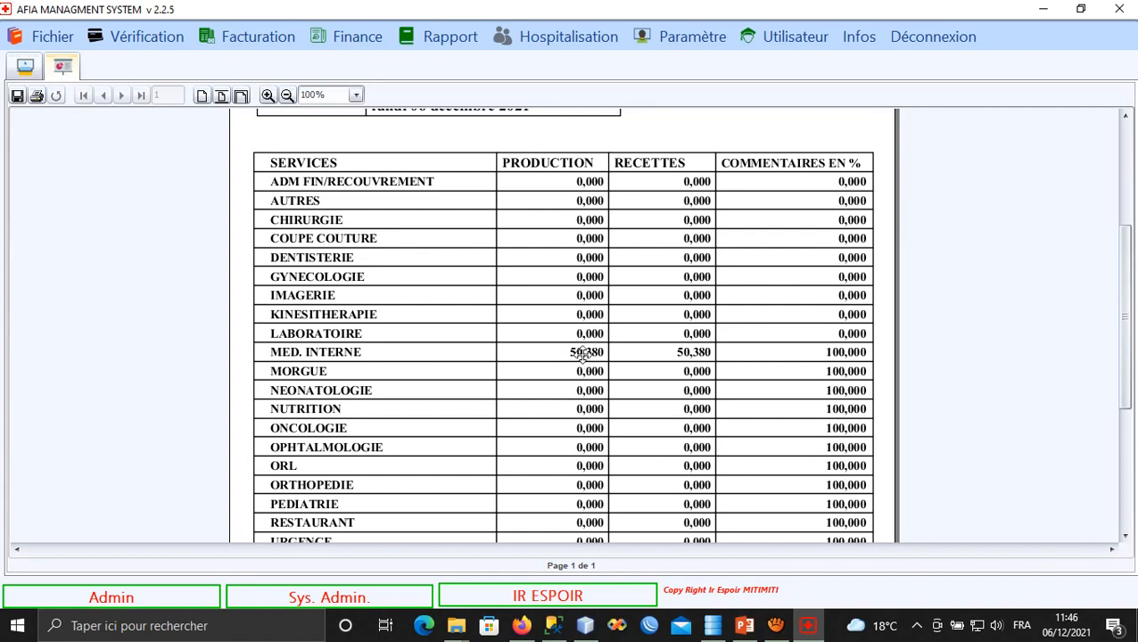
{"action": "scroll", "coordinate": [586, 356], "scroll_direction": "down", "scroll_amount": 3}
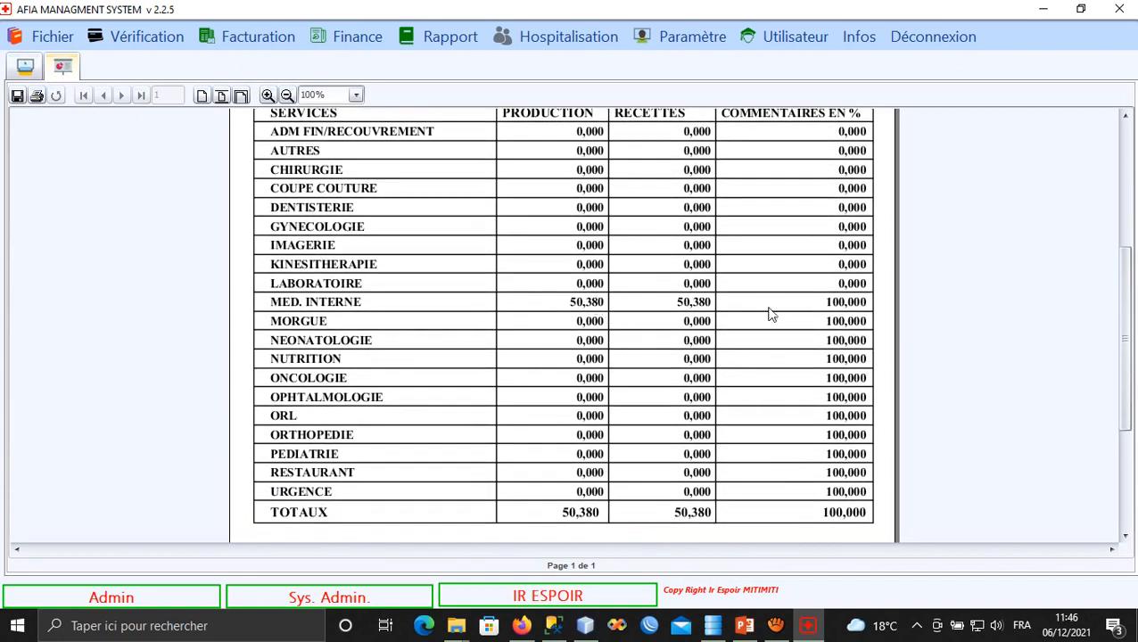
{"action": "scroll", "coordinate": [772, 339], "scroll_direction": "up", "scroll_amount": 4}
{"action": "scroll", "coordinate": [693, 358], "scroll_direction": "up", "scroll_amount": 8}
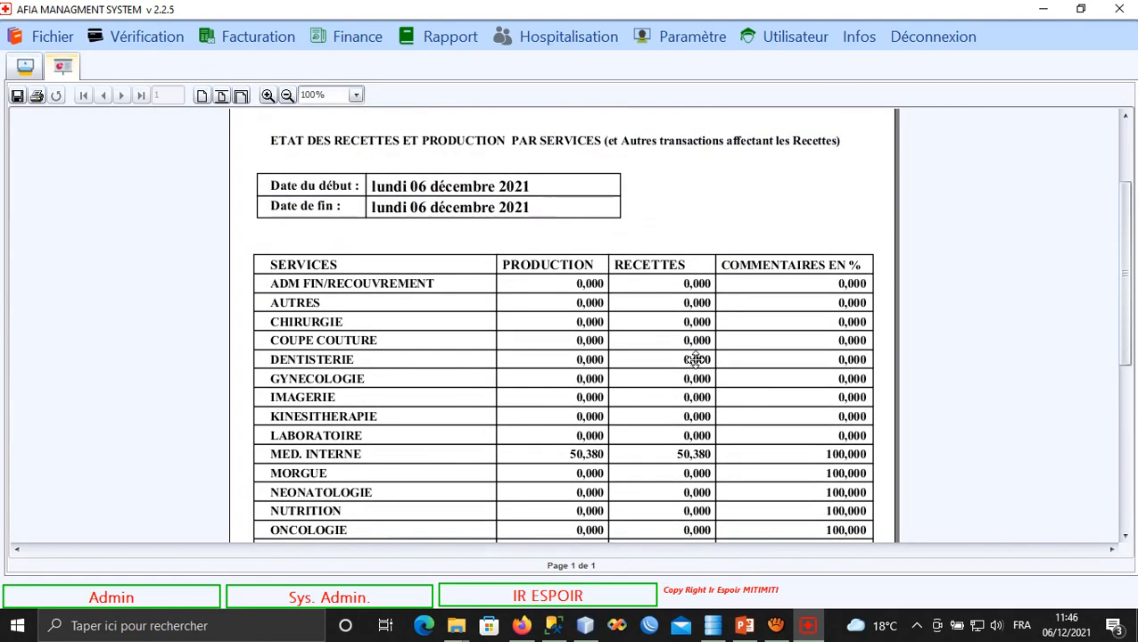
{"action": "left_click_drag", "start_coordinate": [691, 400], "coordinate": [689, 205]}
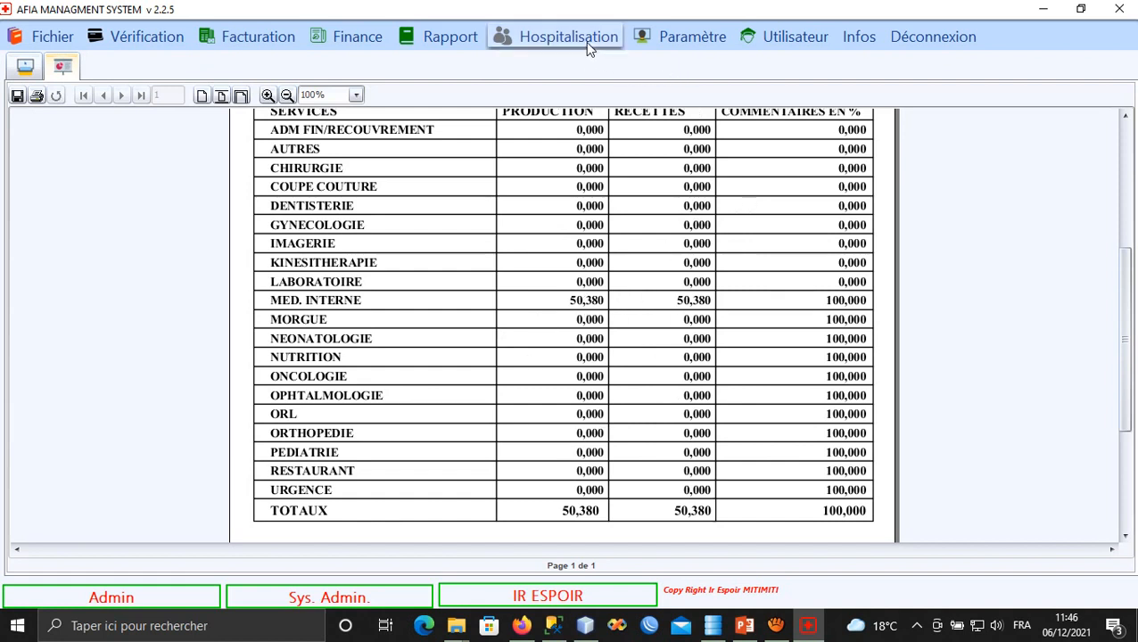
Browse Rapport > Finance through Comptabilité and Caisse to show the Facture Globale reports.
{"action": "left_click", "coordinate": [465, 40]}
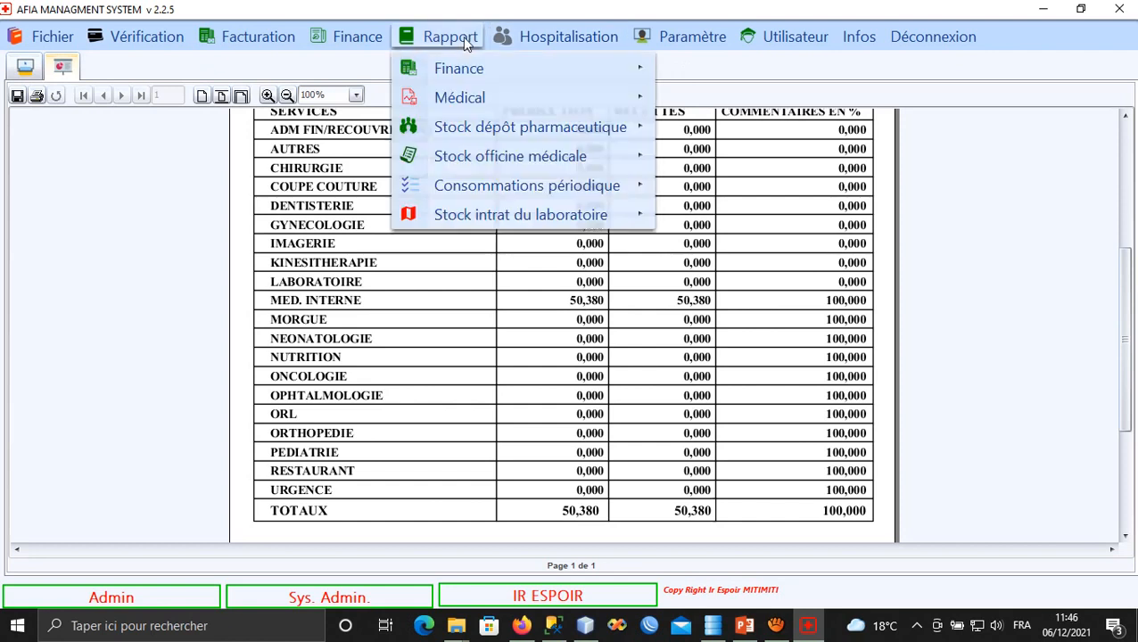
{"action": "mouse_move", "coordinate": [500, 71]}
{"action": "mouse_move", "coordinate": [823, 70]}
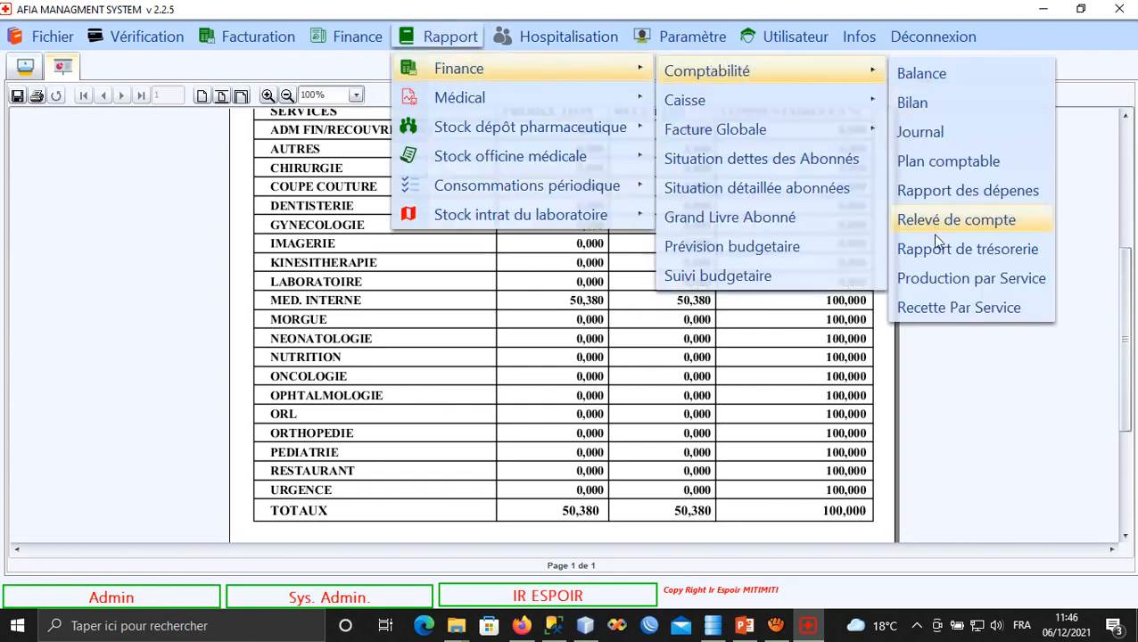
{"action": "mouse_move", "coordinate": [780, 107]}
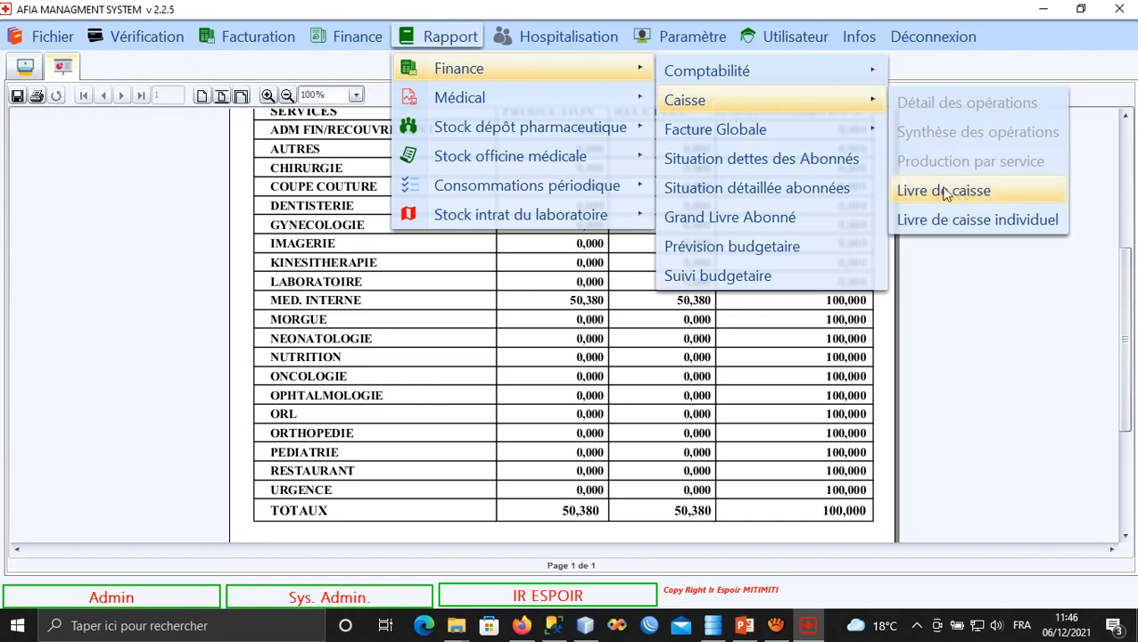
{"action": "mouse_move", "coordinate": [772, 132]}
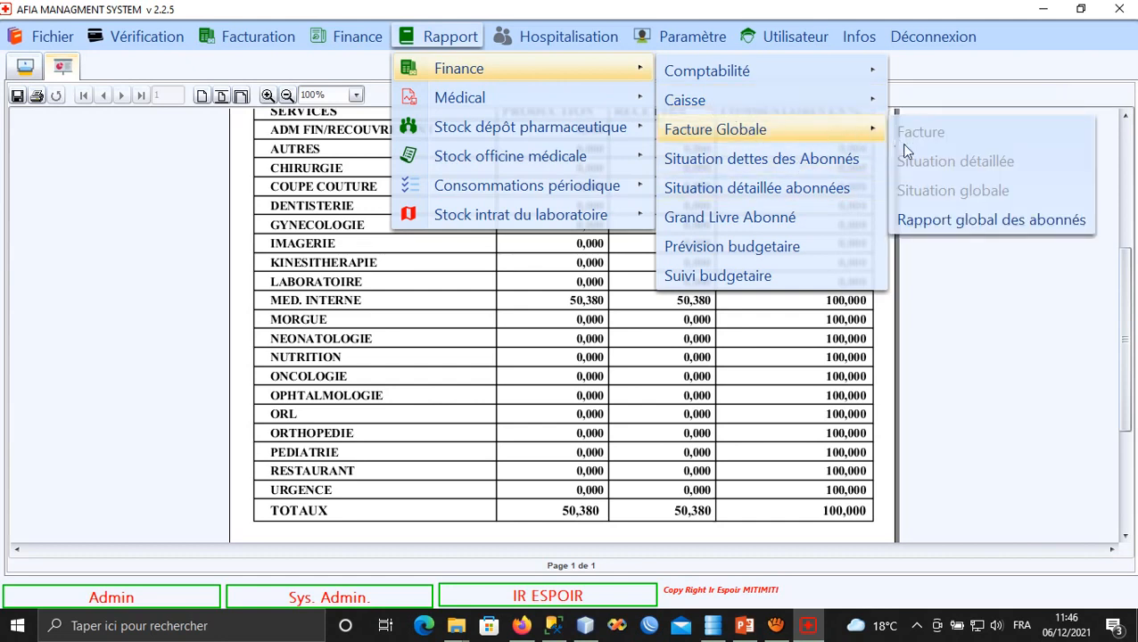
Generate the Privé global subscribers report for 6 December 2021; it is empty, so dismiss the warning.
{"action": "left_click", "coordinate": [987, 223]}
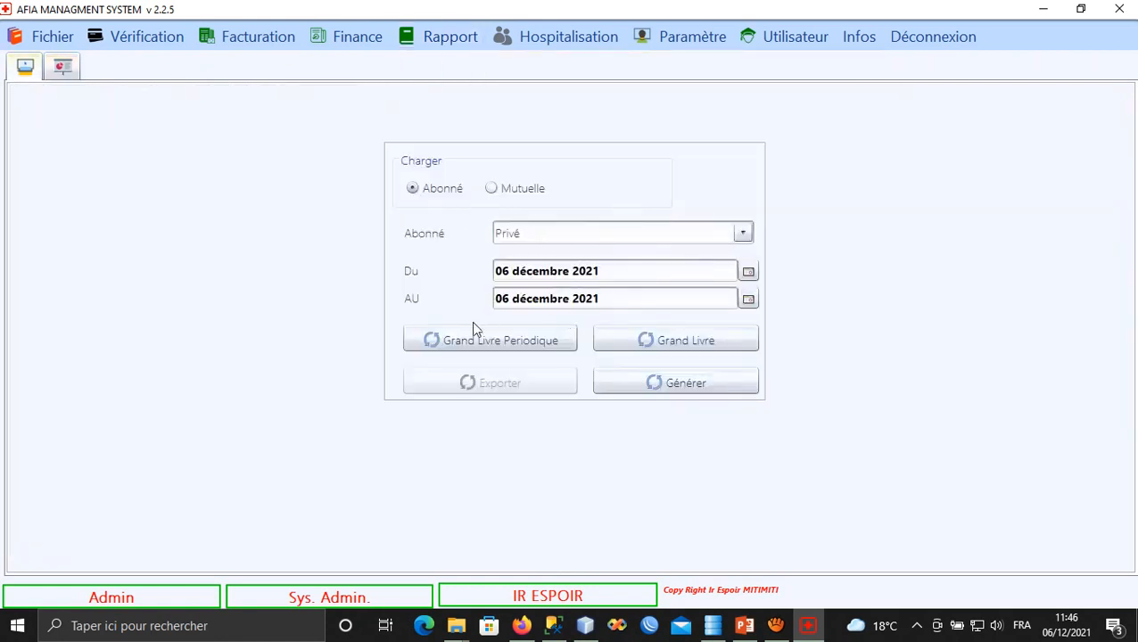
{"action": "left_click", "coordinate": [661, 389]}
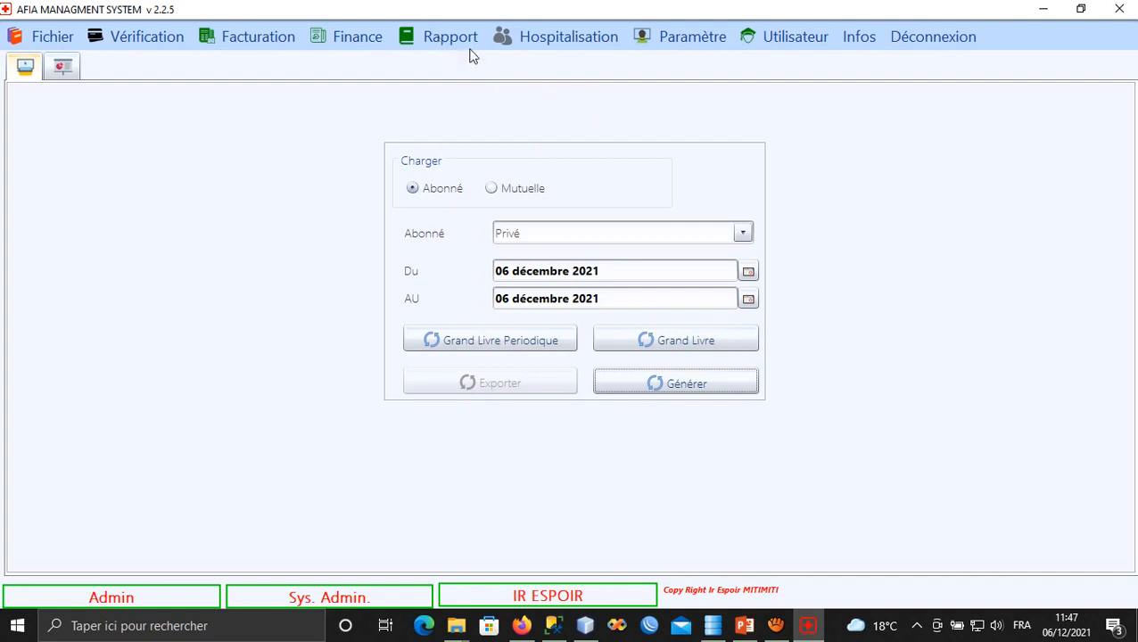
{"action": "left_click", "coordinate": [606, 337]}
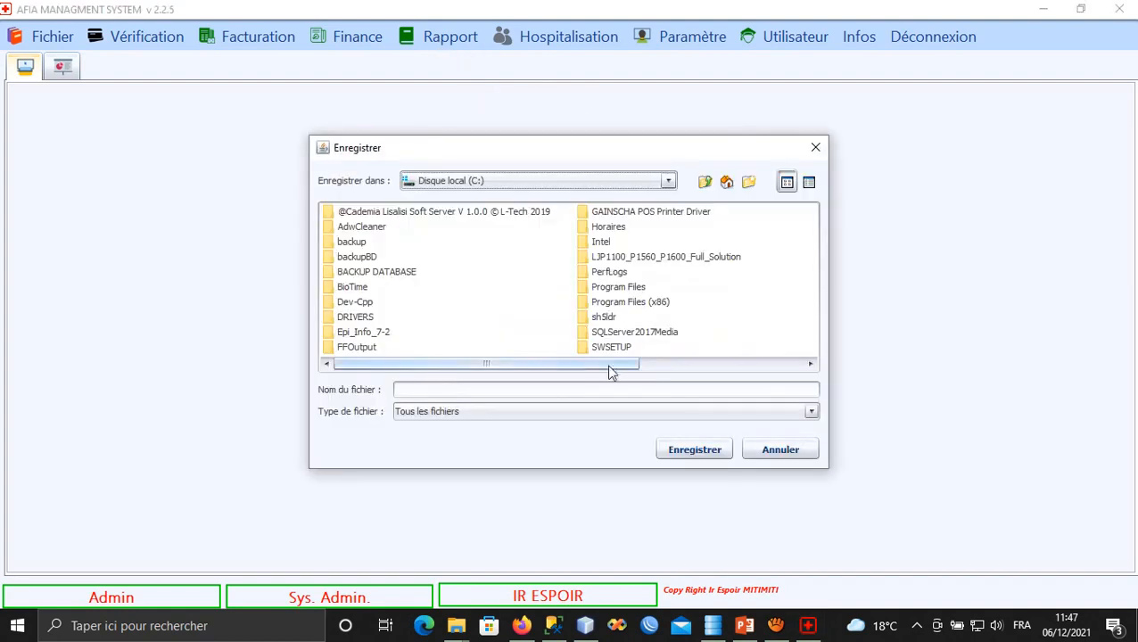
{"action": "left_click", "coordinate": [767, 451]}
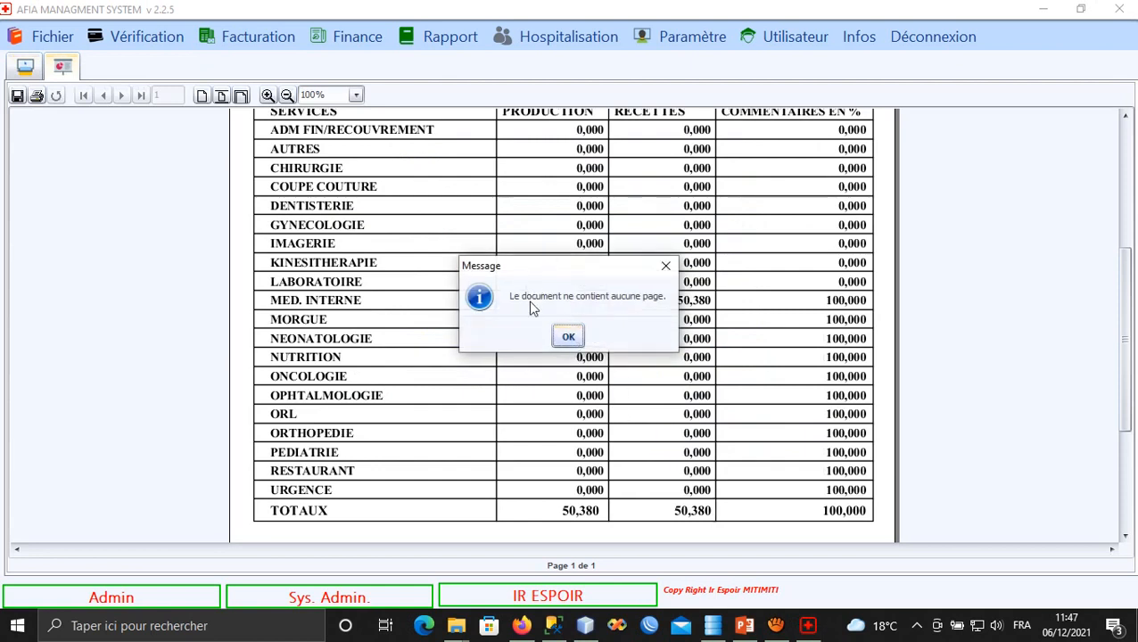
{"action": "left_click", "coordinate": [569, 336]}
Display the Prévision budgetaire report with its default dates and review both pages.
{"action": "left_click", "coordinate": [450, 38]}
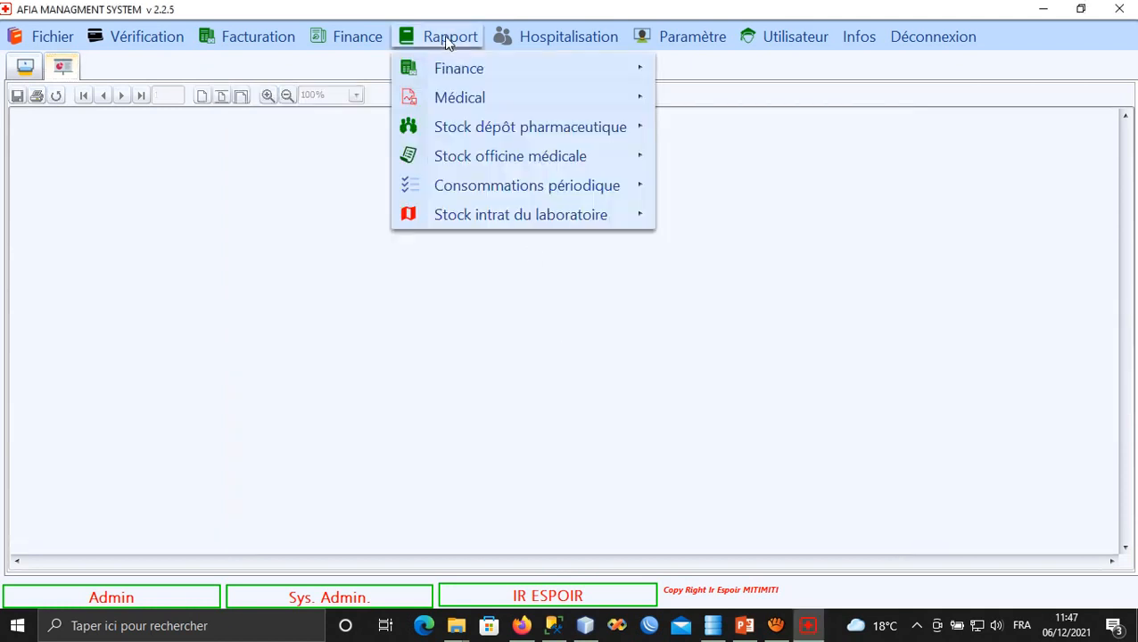
{"action": "mouse_move", "coordinate": [547, 59]}
{"action": "mouse_move", "coordinate": [714, 143]}
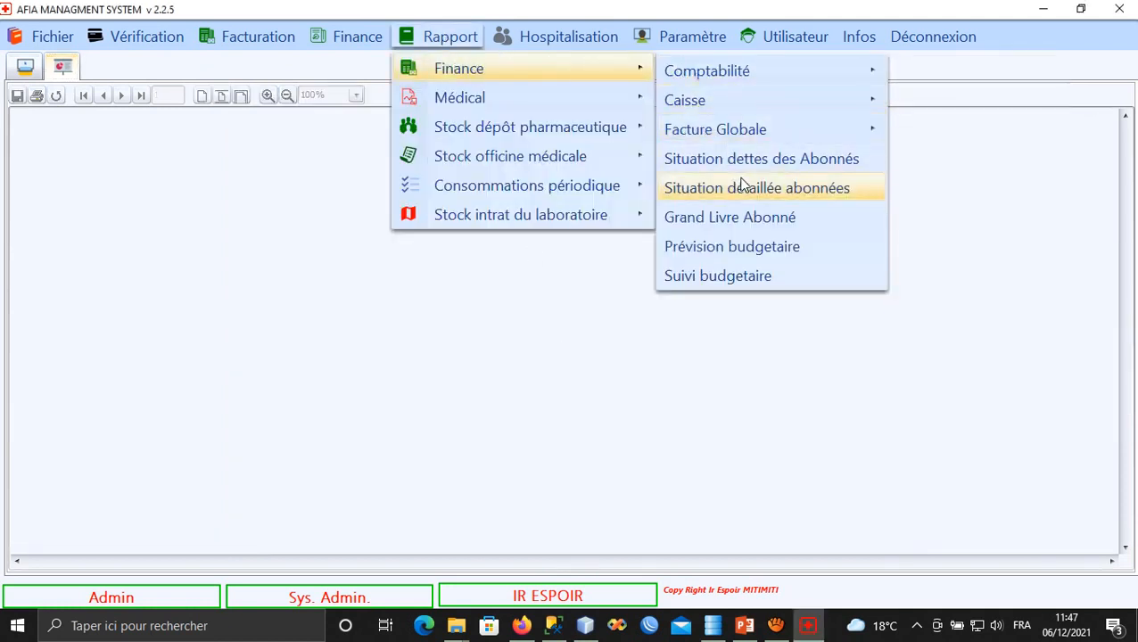
{"action": "left_click", "coordinate": [703, 254]}
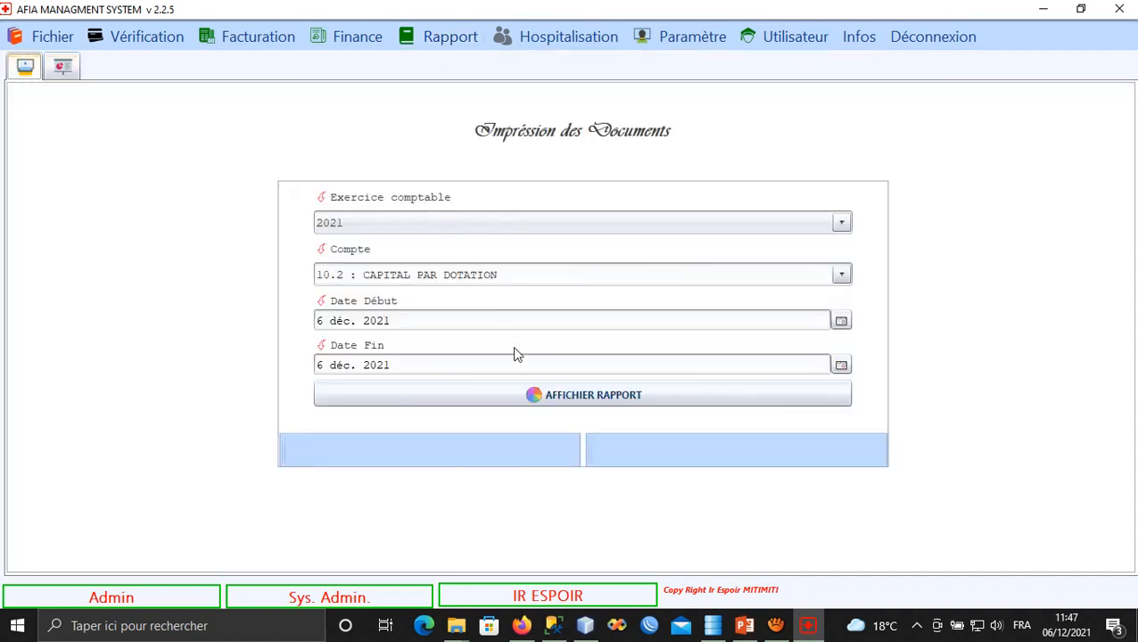
{"action": "left_click", "coordinate": [534, 395]}
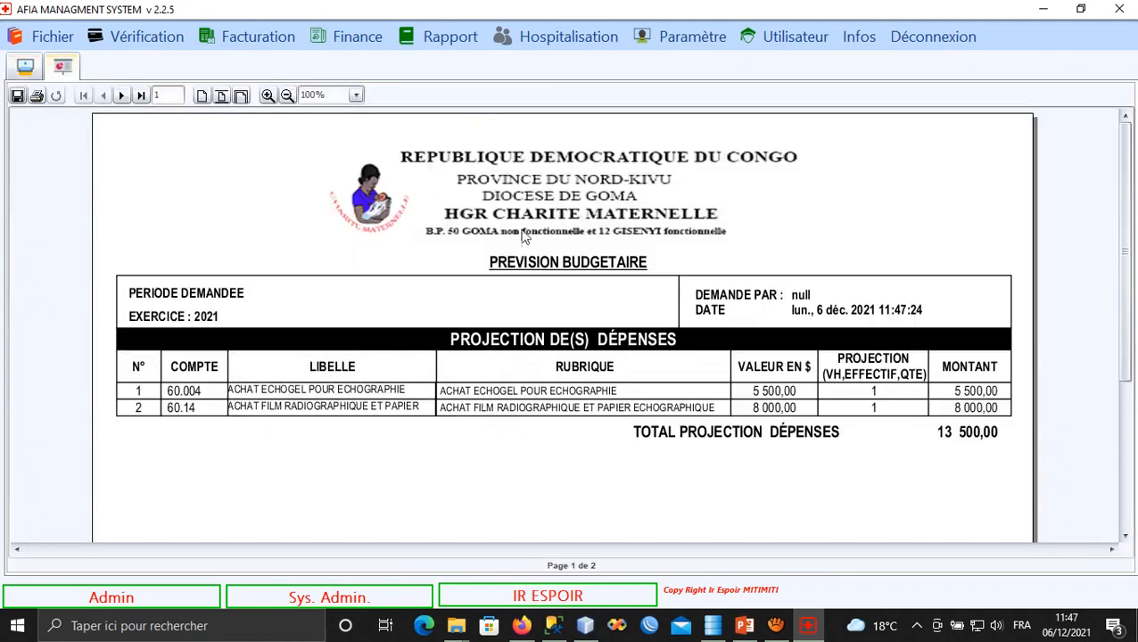
{"action": "left_click", "coordinate": [123, 96]}
{"action": "left_click", "coordinate": [83, 96]}
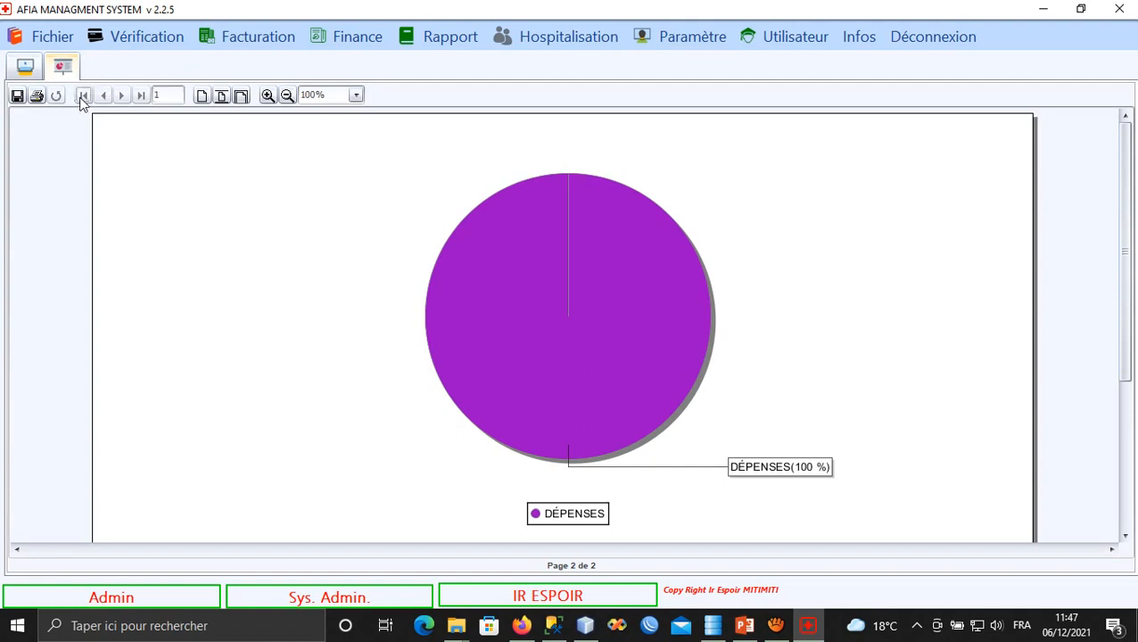
{"action": "scroll", "coordinate": [399, 375], "scroll_direction": "down", "scroll_amount": 1}
{"action": "scroll", "coordinate": [399, 401], "scroll_direction": "up", "scroll_amount": 1}
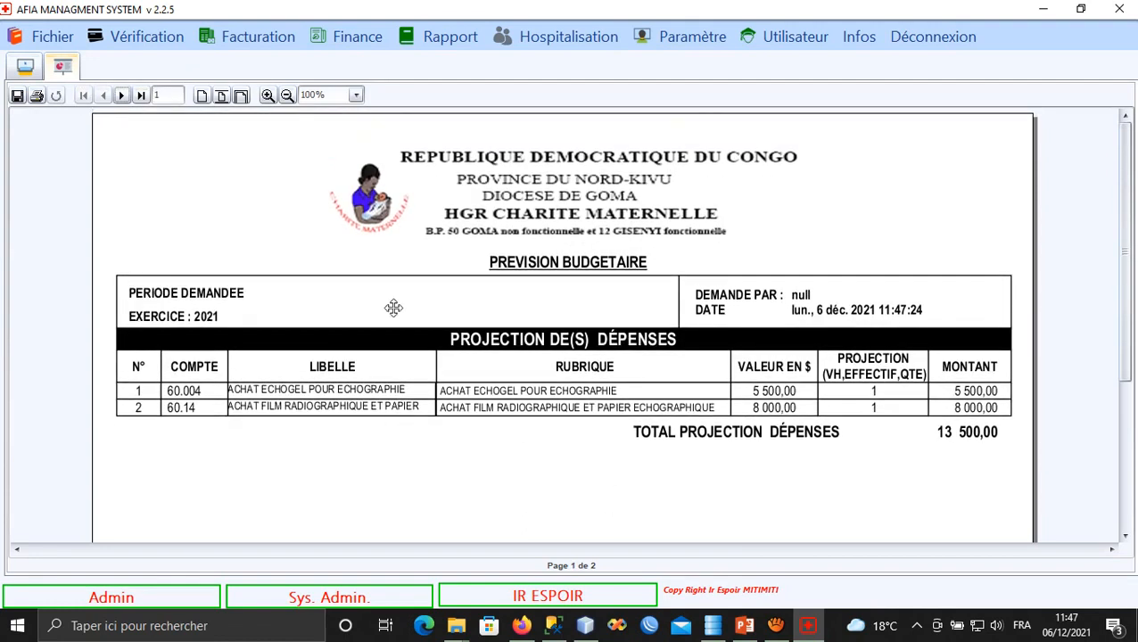
{"action": "left_click", "coordinate": [25, 68]}
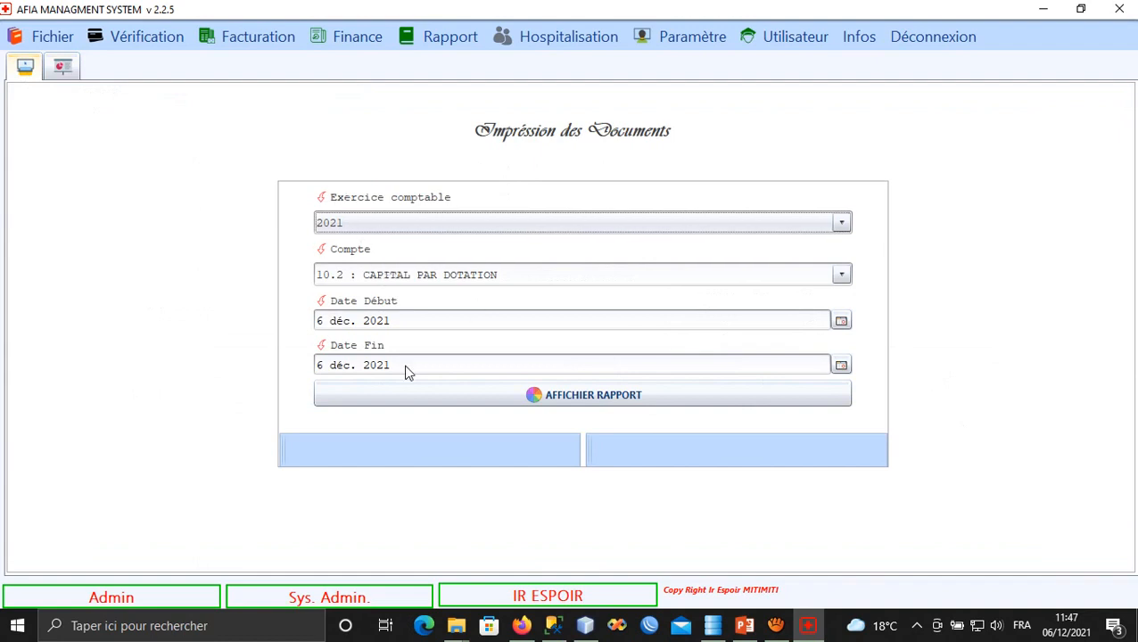
Set the start date to 1 January 2021 and regenerate the forecast, totalling 13 500,00 USD.
{"action": "left_click", "coordinate": [841, 323]}
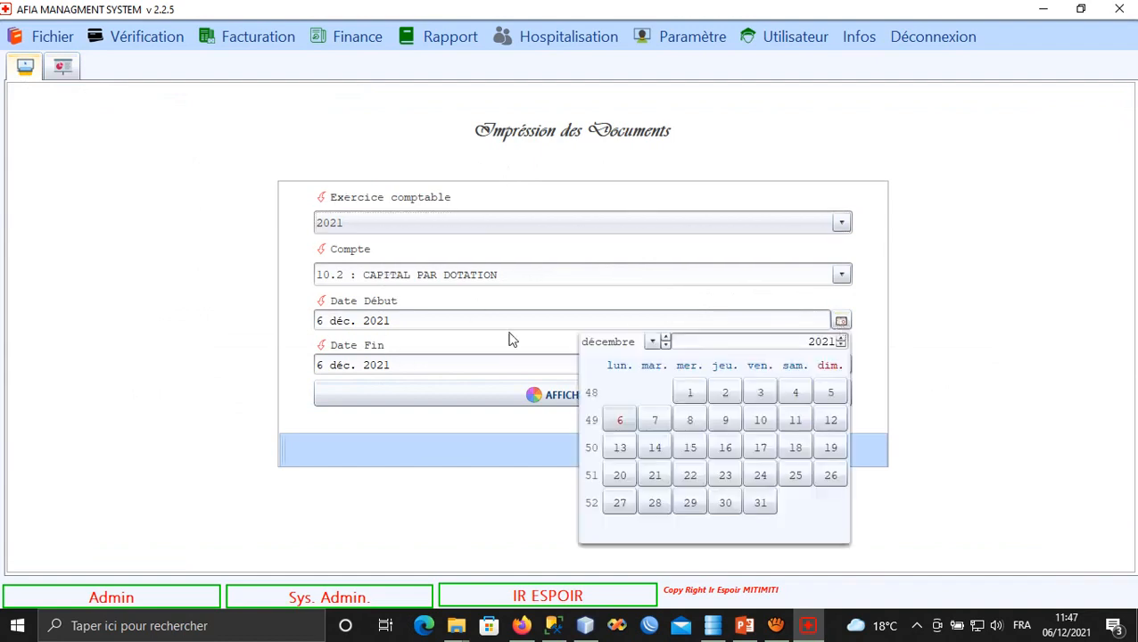
{"action": "left_click", "coordinate": [652, 343]}
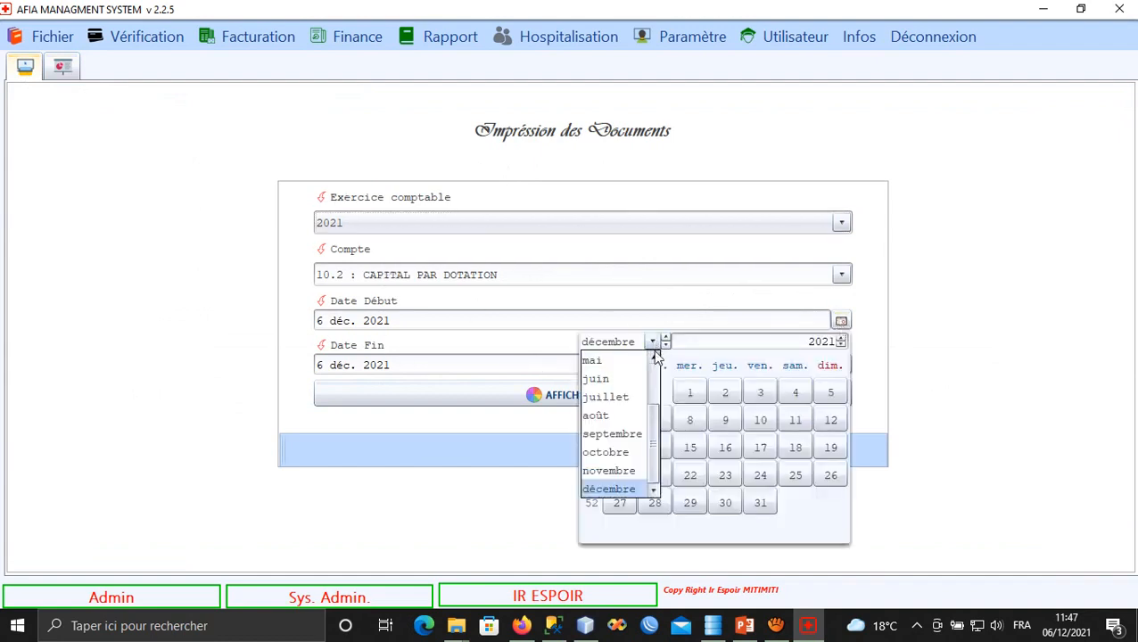
{"action": "scroll", "coordinate": [655, 355], "scroll_direction": "up", "scroll_amount": 4}
{"action": "left_click", "coordinate": [624, 361]}
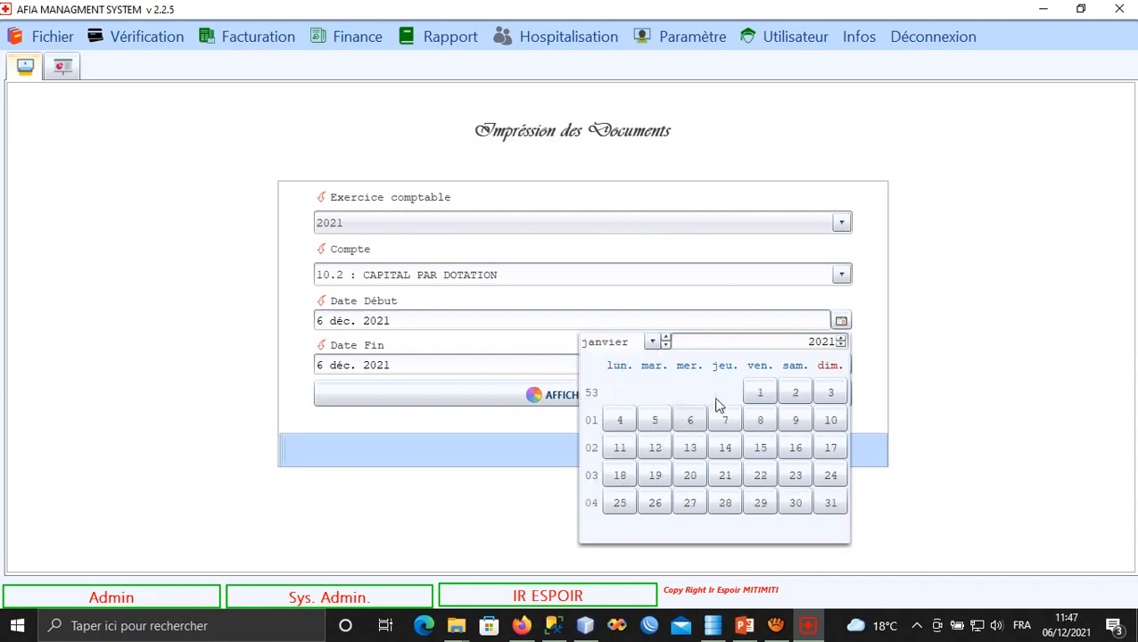
{"action": "left_click", "coordinate": [759, 393]}
{"action": "left_click", "coordinate": [676, 398]}
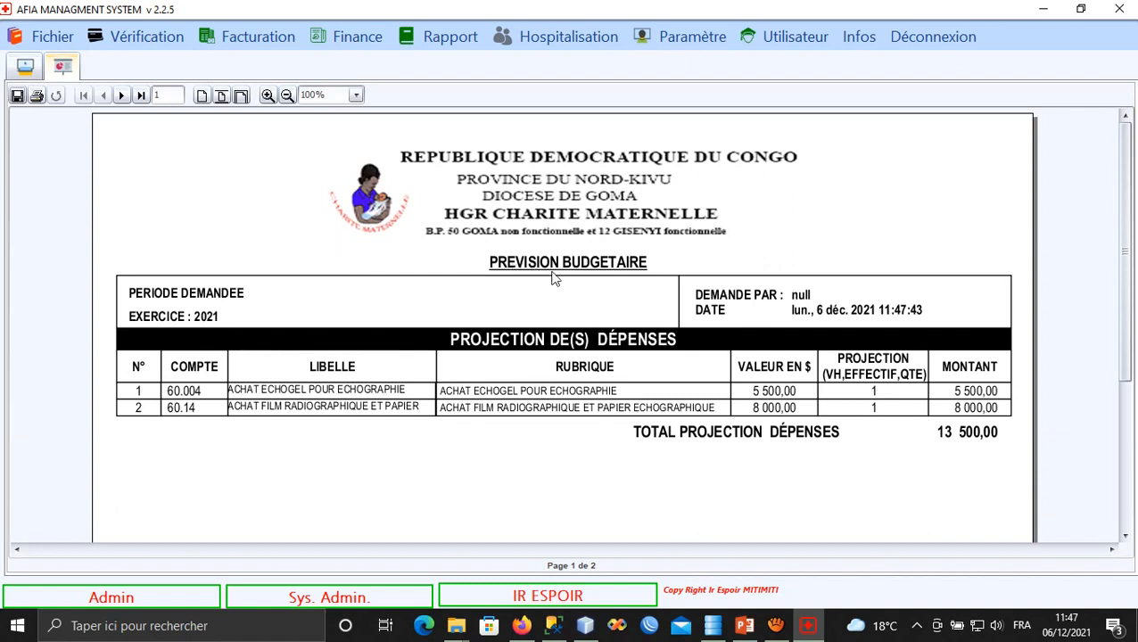
{"action": "left_click", "coordinate": [123, 95]}
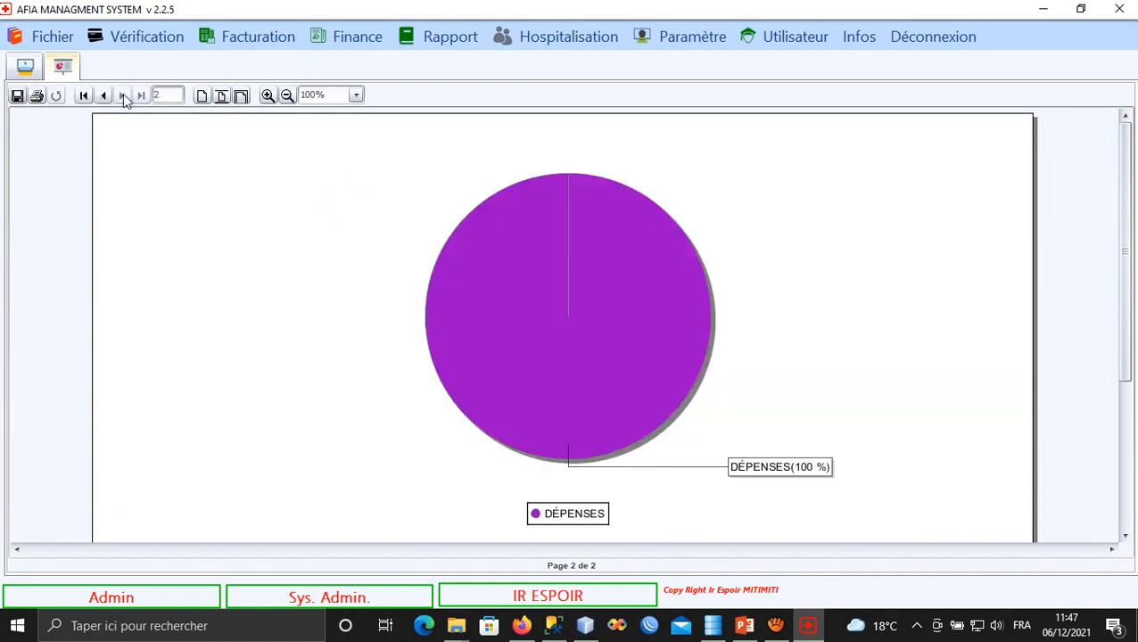
{"action": "left_click", "coordinate": [84, 96]}
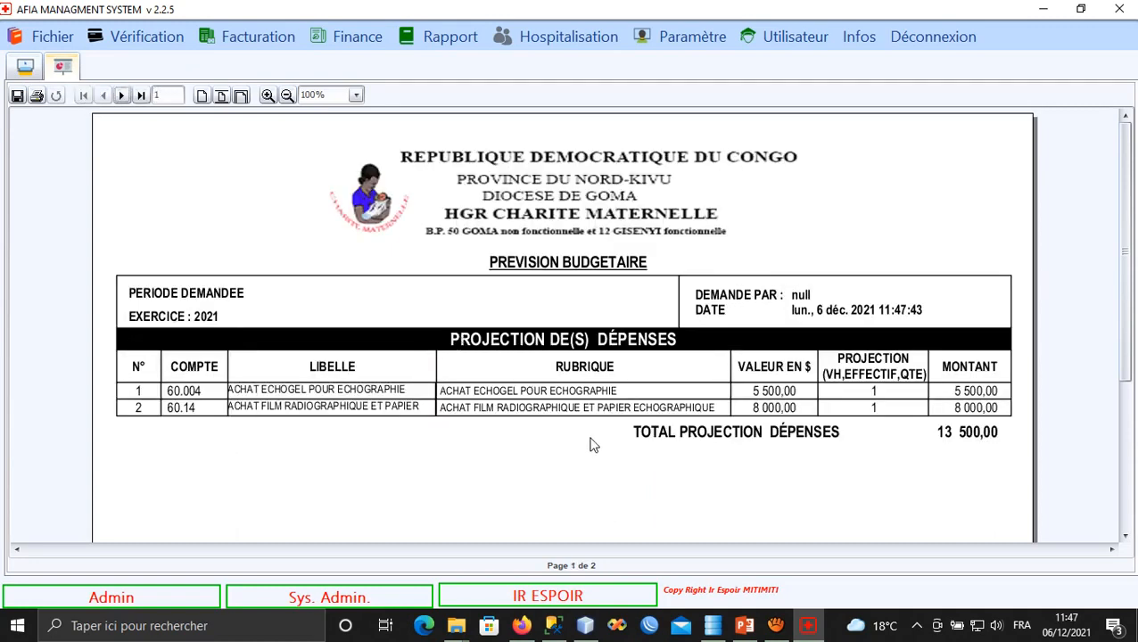
{"action": "scroll", "coordinate": [585, 372], "scroll_direction": "down", "scroll_amount": 1}
{"action": "left_click_drag", "start_coordinate": [586, 372], "coordinate": [593, 410]}
{"action": "left_click_drag", "start_coordinate": [552, 355], "coordinate": [560, 366]}
Display the 2021 Suivi budgetaire report, with echogel and radiography film both at 0,00 realised.
{"action": "left_click", "coordinate": [459, 42]}
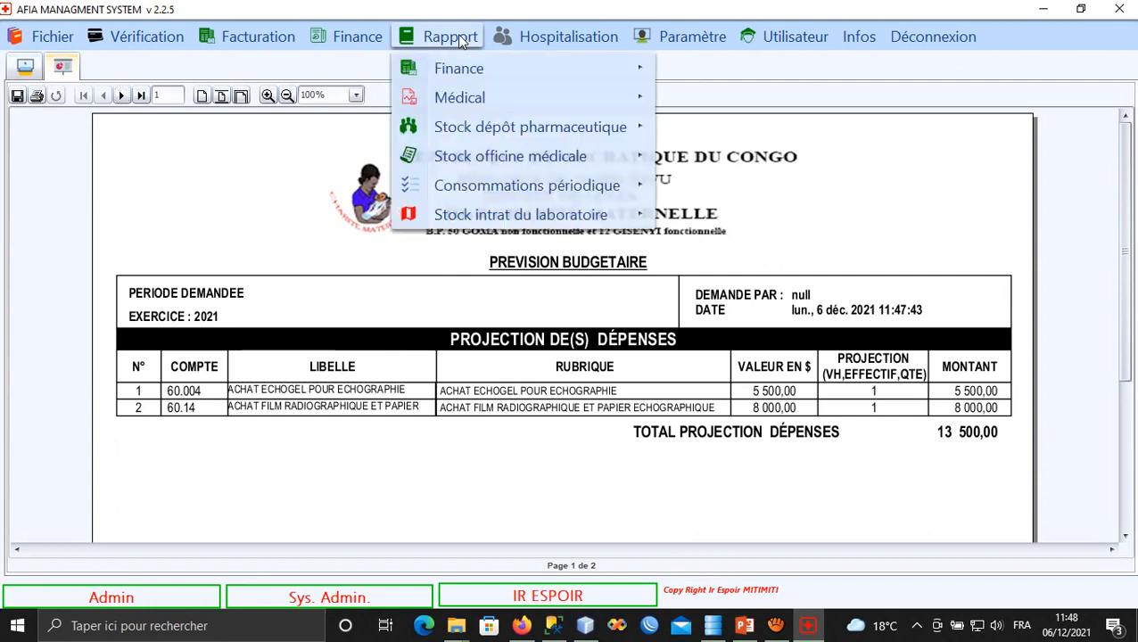
{"action": "mouse_move", "coordinate": [499, 69]}
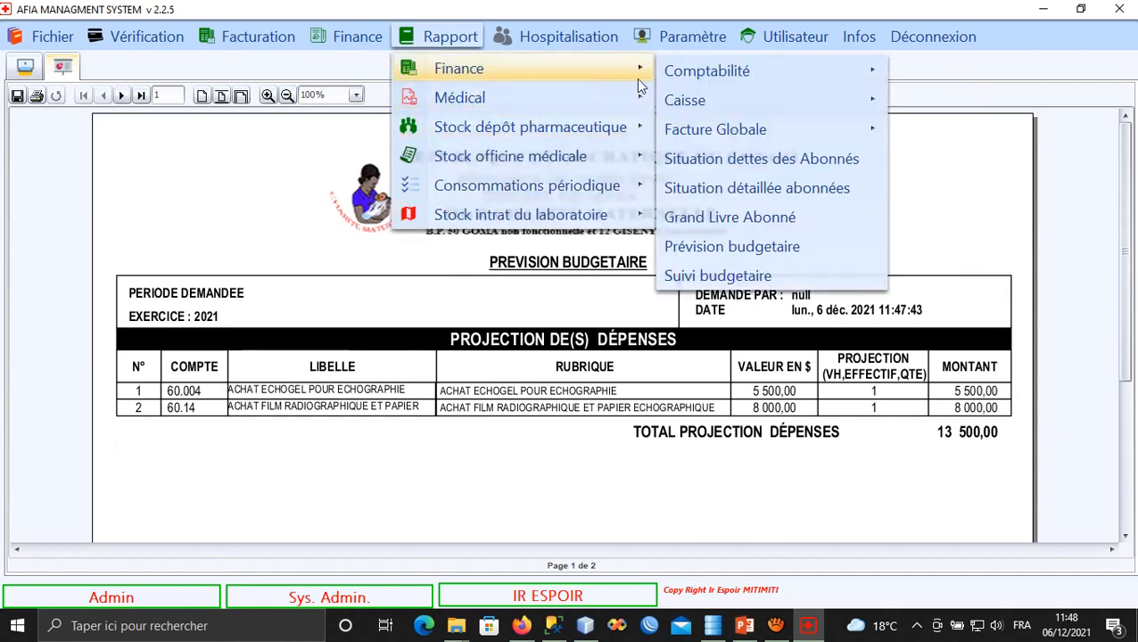
{"action": "left_click", "coordinate": [678, 276]}
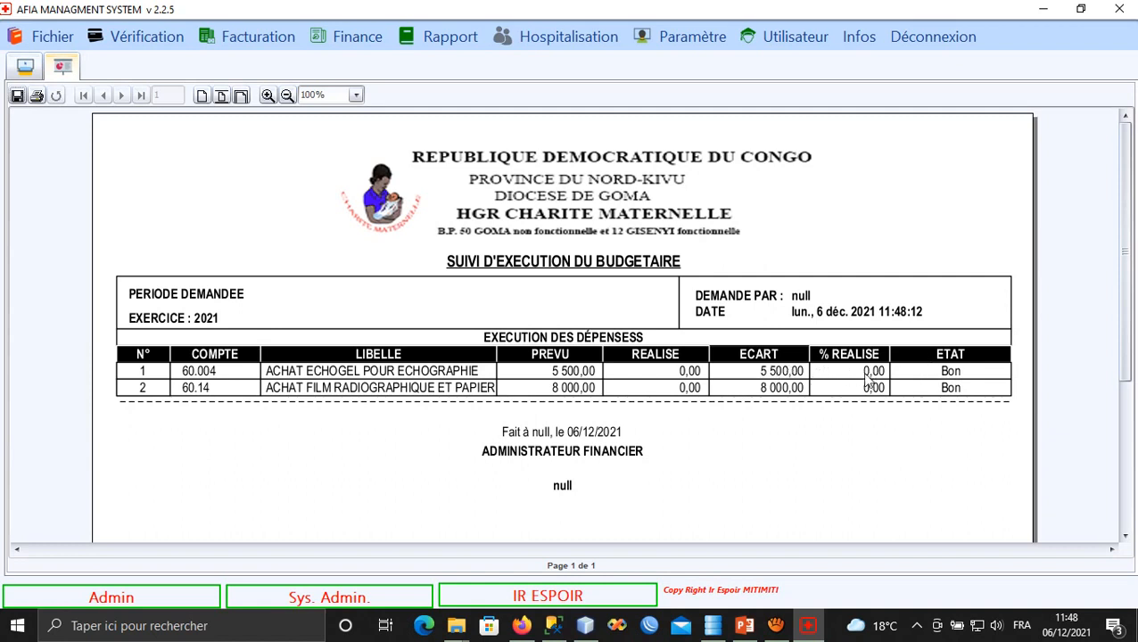
{"action": "left_click", "coordinate": [441, 40]}
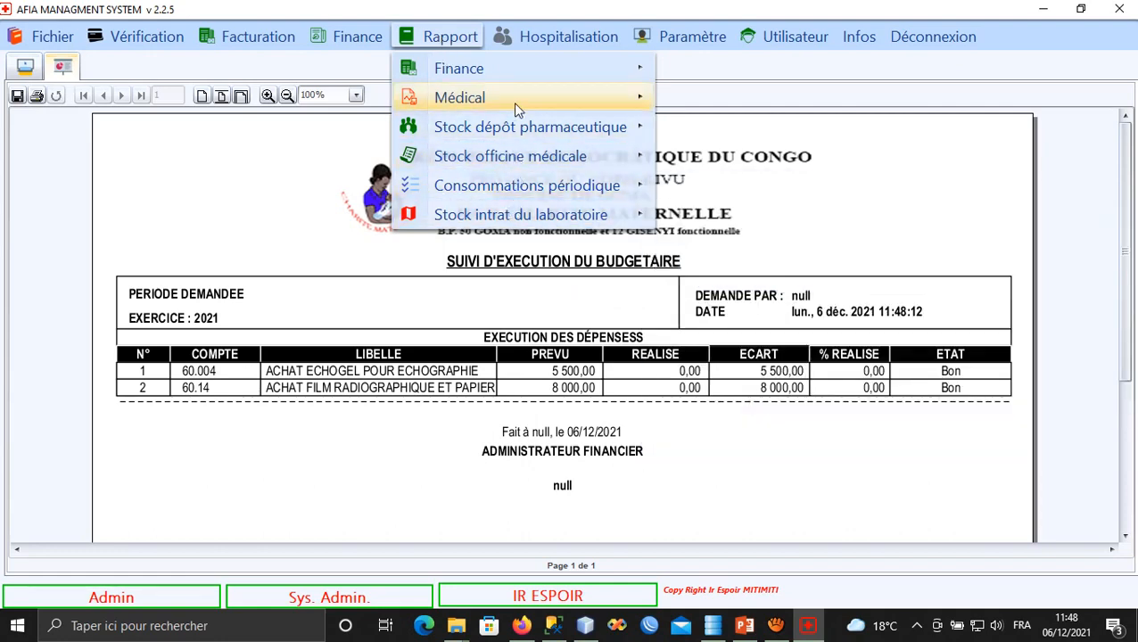
Browse the Facturation, Vérification and Fichier menus, leaving Fichier open.
{"action": "mouse_move", "coordinate": [273, 37]}
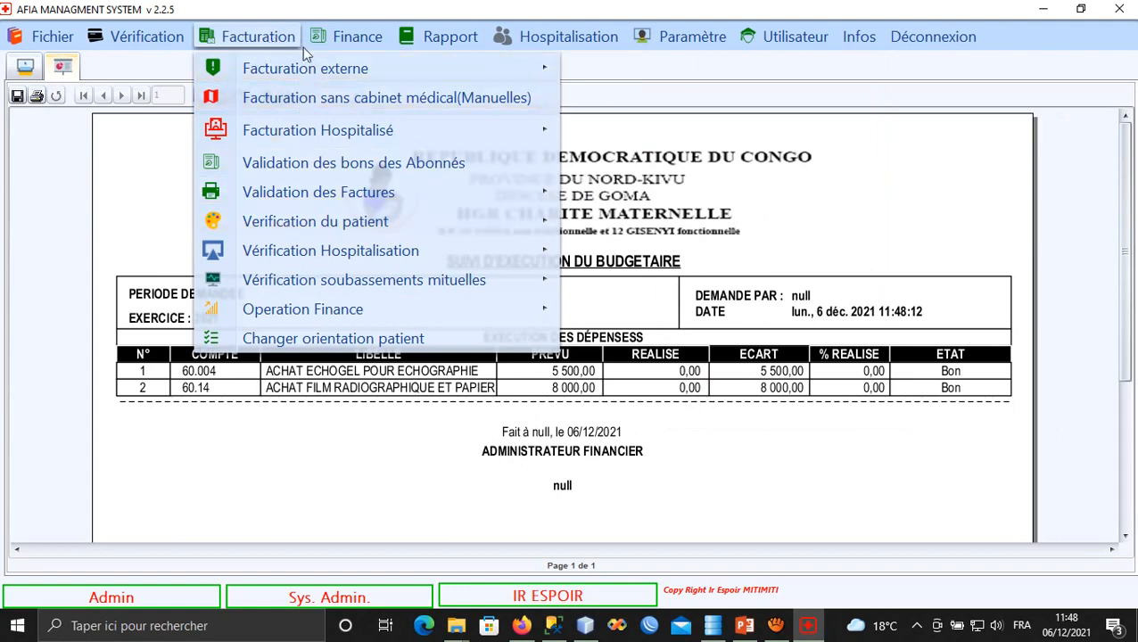
{"action": "mouse_move", "coordinate": [517, 41]}
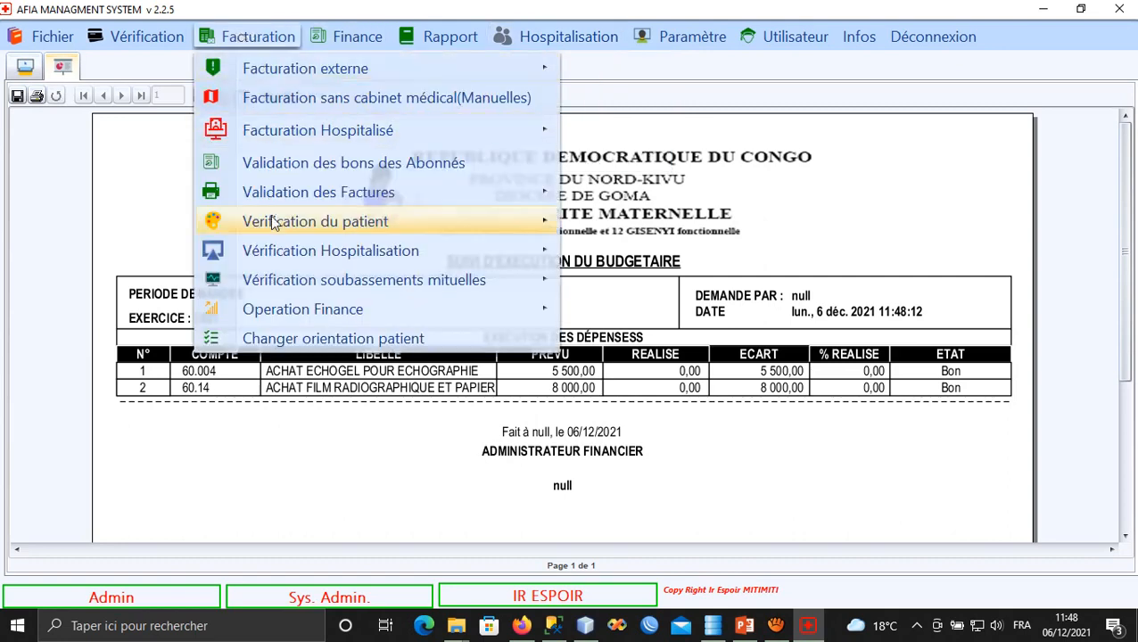
{"action": "mouse_move", "coordinate": [95, 34]}
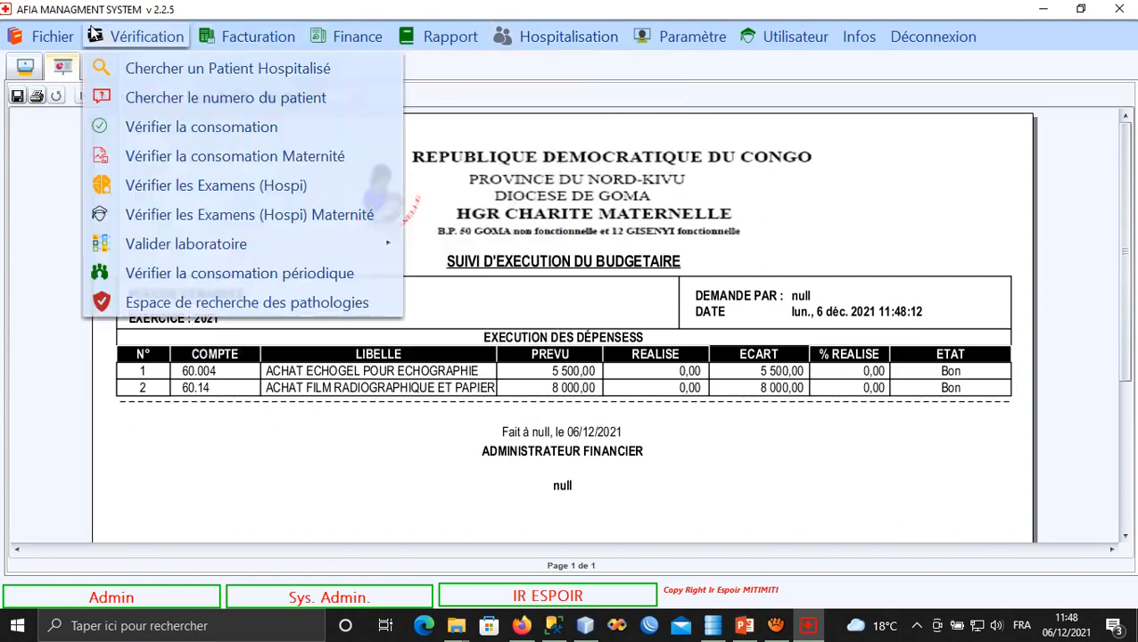
{"action": "mouse_move", "coordinate": [49, 34]}
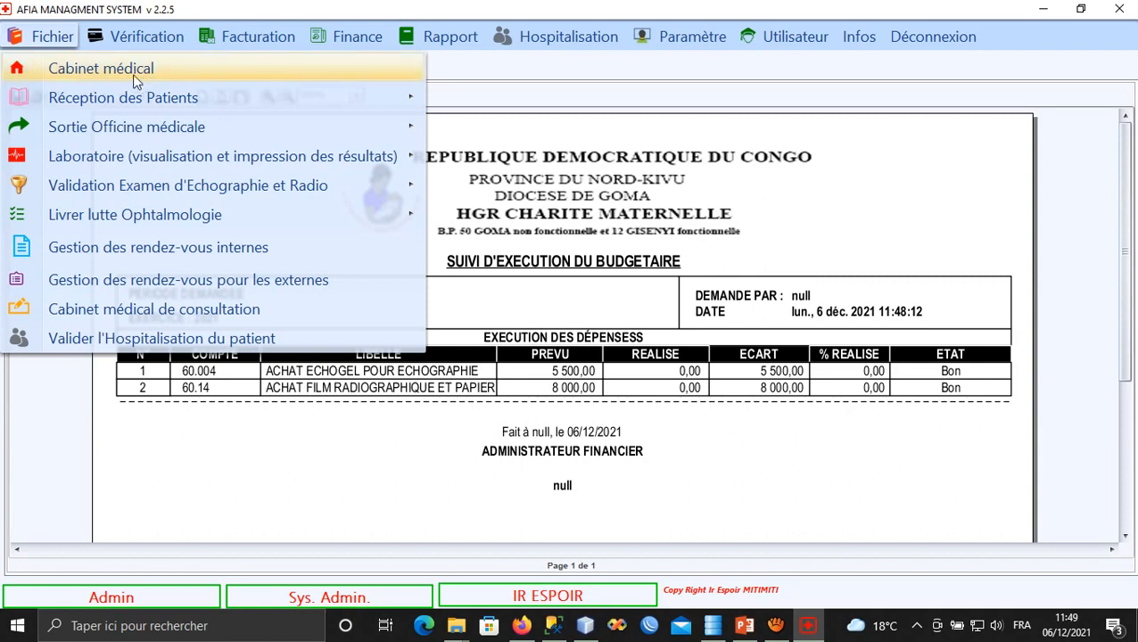
Show the Fichier > Laboratoire submenu, including Vérification detaillée des sorties stock laboratoire.
{"action": "mouse_move", "coordinate": [175, 105]}
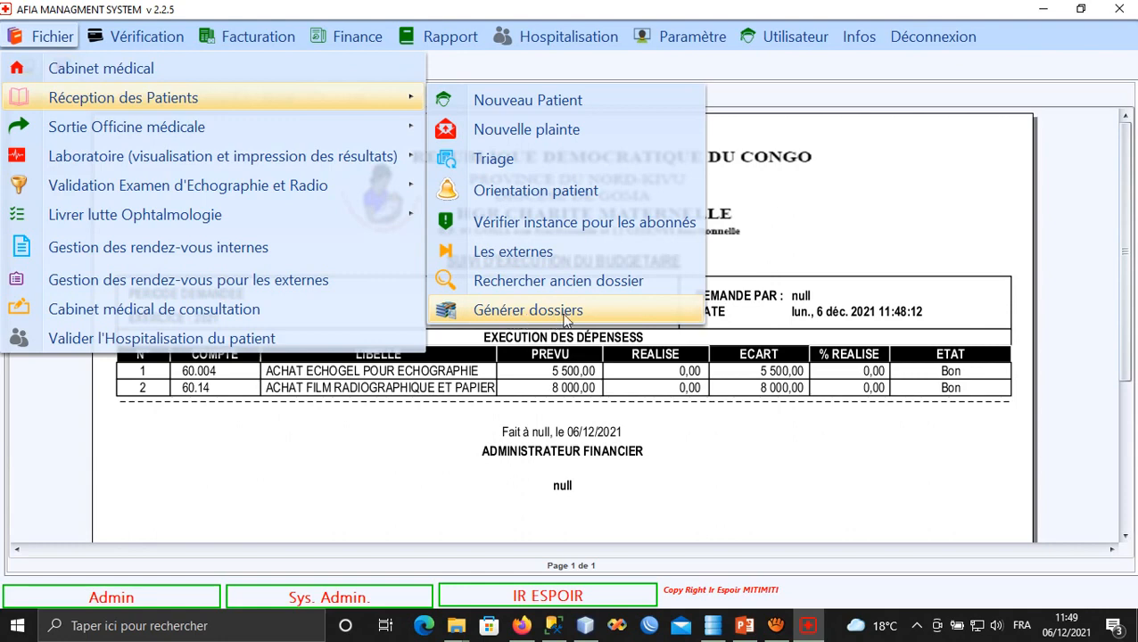
{"action": "mouse_move", "coordinate": [320, 131]}
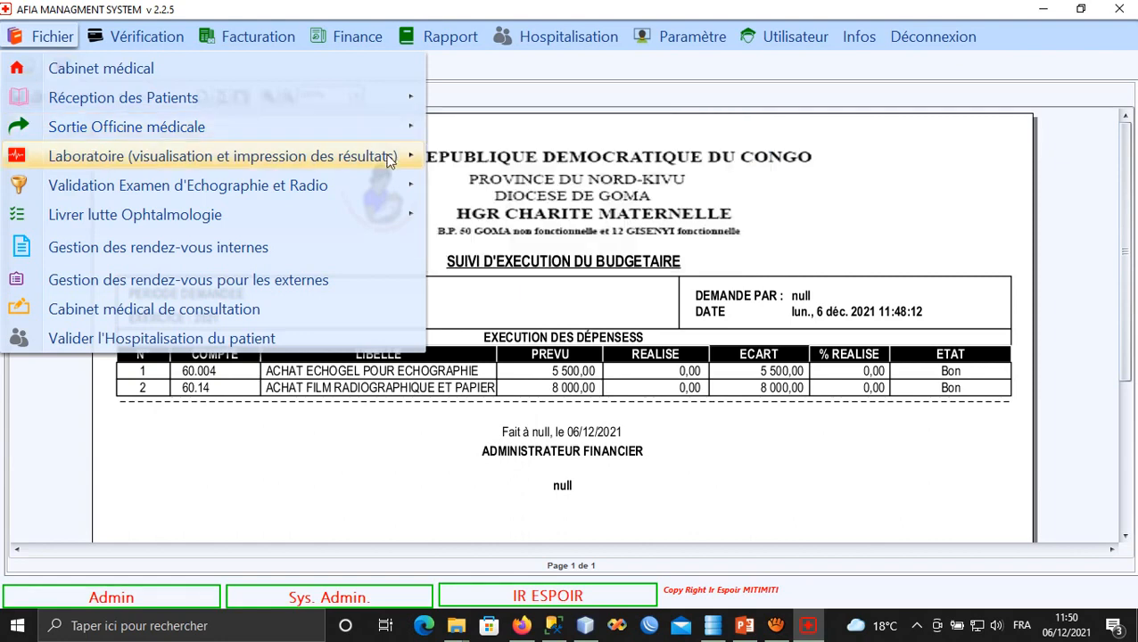
{"action": "mouse_move", "coordinate": [211, 156]}
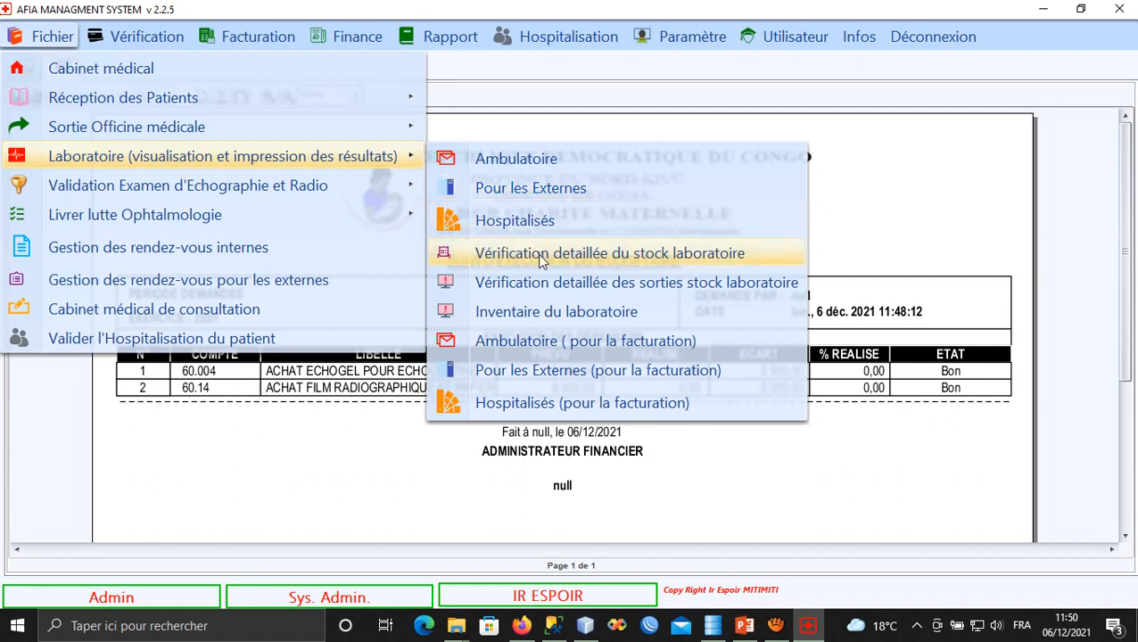
Open the detailed lab stock outflow form and select Abaisse langue, showing 1083.0 pieces available.
{"action": "left_click", "coordinate": [575, 284]}
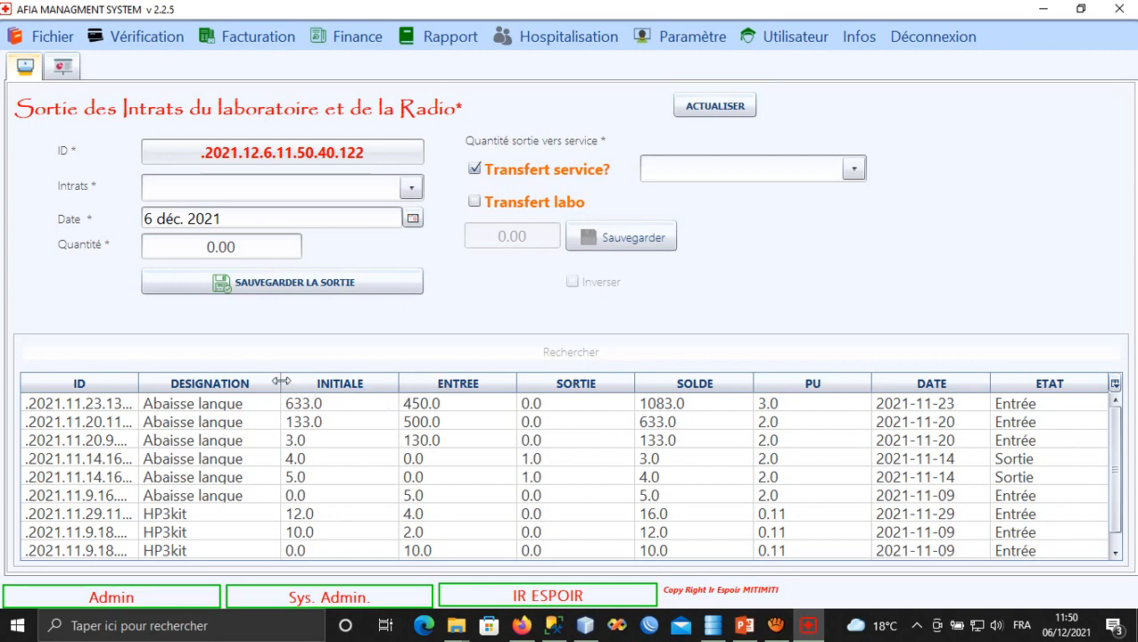
{"action": "left_click_drag", "start_coordinate": [281, 384], "coordinate": [325, 378]}
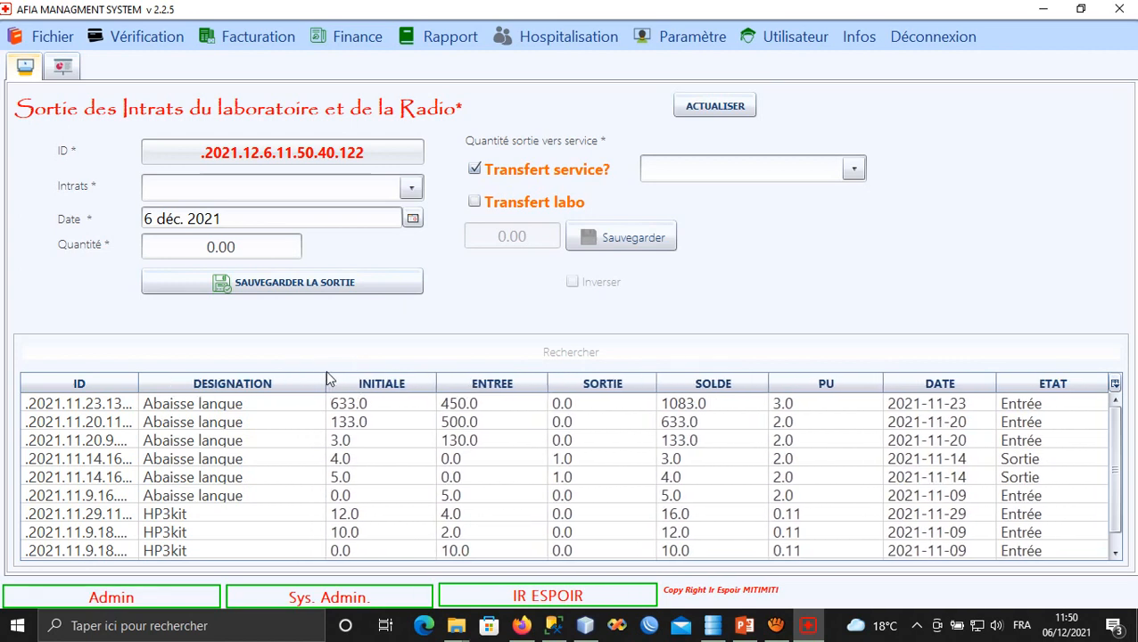
{"action": "left_click", "coordinate": [412, 187]}
{"action": "left_click", "coordinate": [350, 237]}
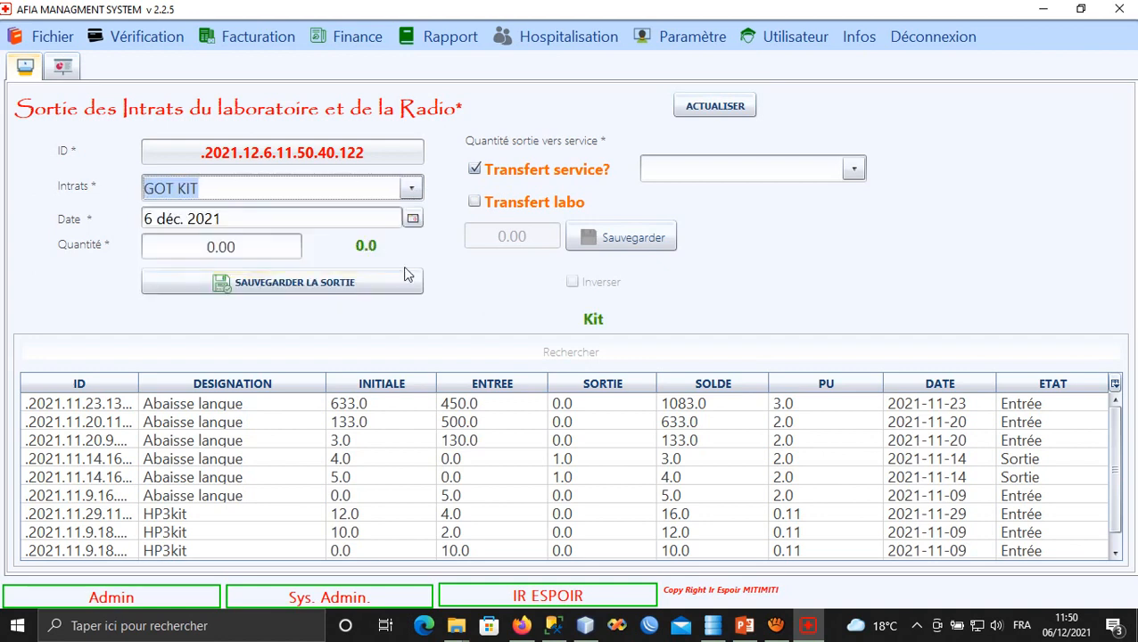
{"action": "left_click", "coordinate": [408, 187]}
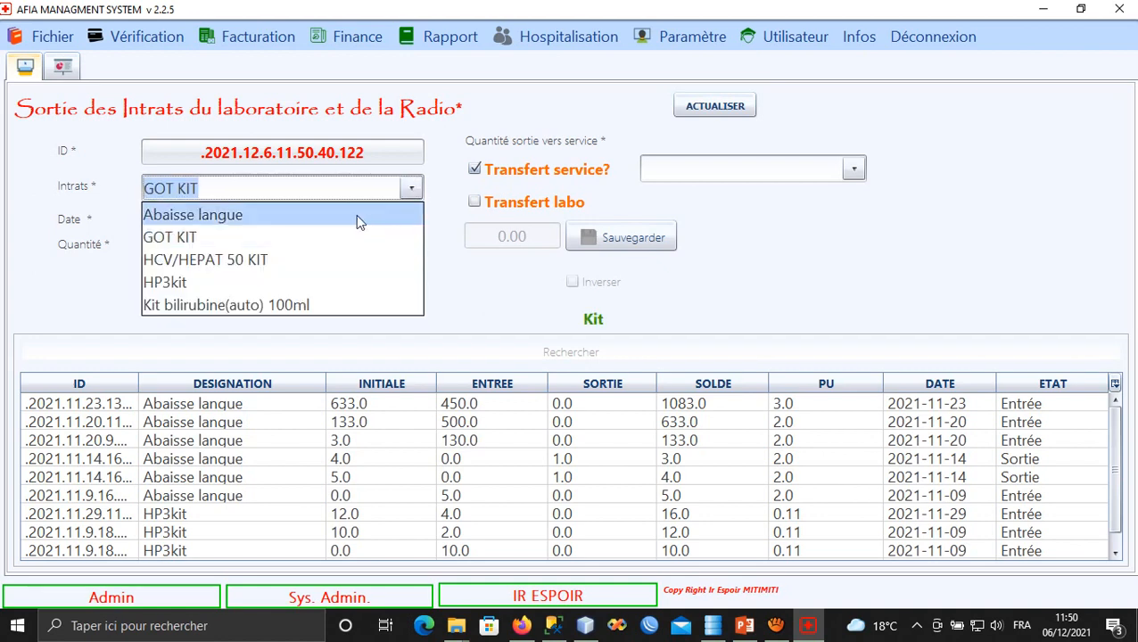
{"action": "left_click", "coordinate": [356, 214]}
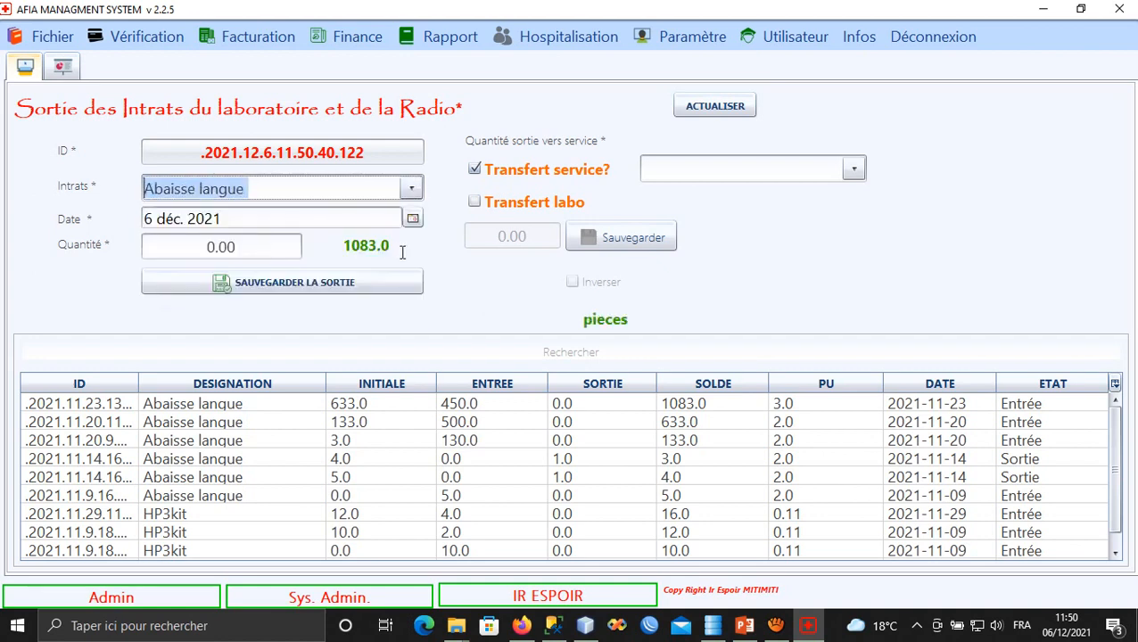
{"action": "left_click", "coordinate": [63, 42]}
{"action": "mouse_move", "coordinate": [267, 159]}
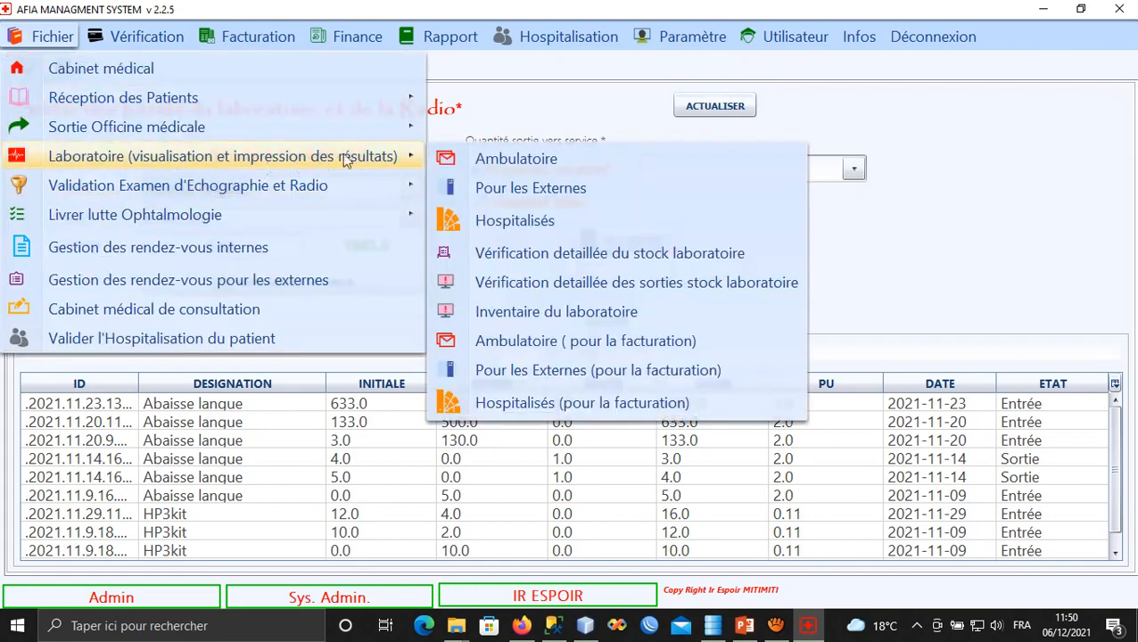
Open Inventaire du laboratoire with GOT KIT, 0.00 kits on 6 déc. 2021, and preview its launch.
{"action": "left_click", "coordinate": [553, 311]}
{"action": "left_click", "coordinate": [379, 208]}
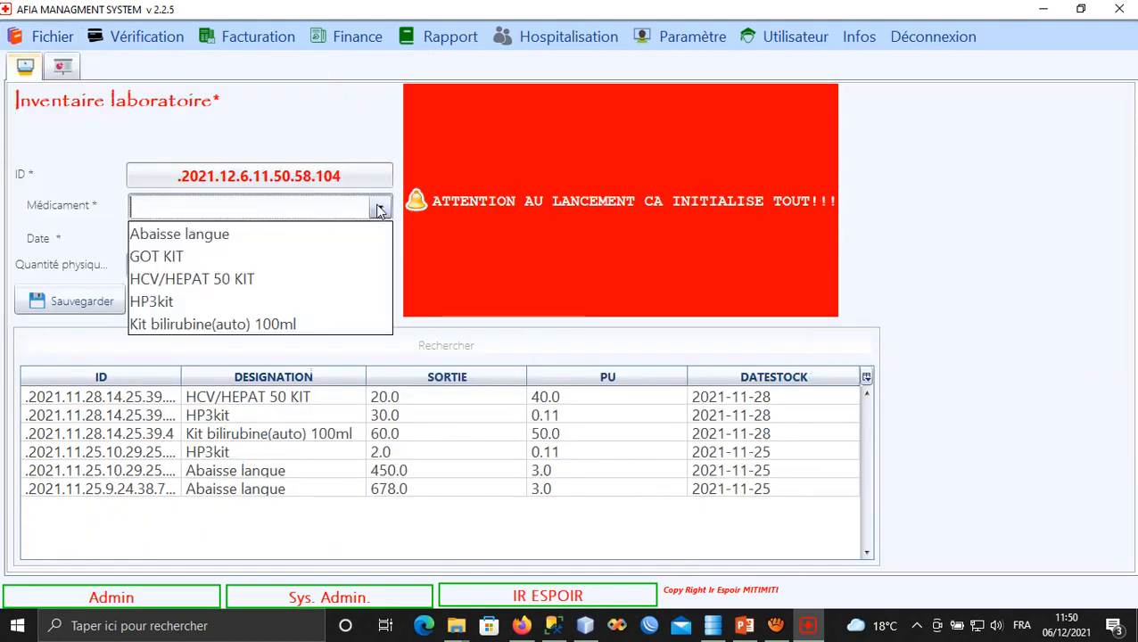
{"action": "left_click", "coordinate": [306, 254]}
{"action": "left_click", "coordinate": [201, 266]}
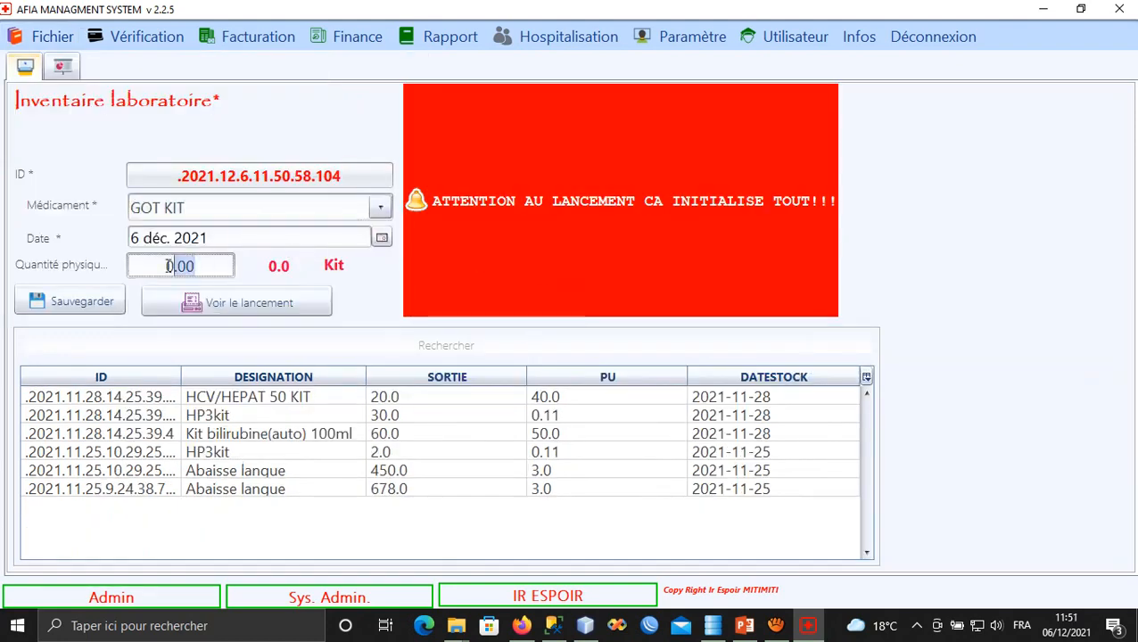
{"action": "left_click", "coordinate": [252, 302]}
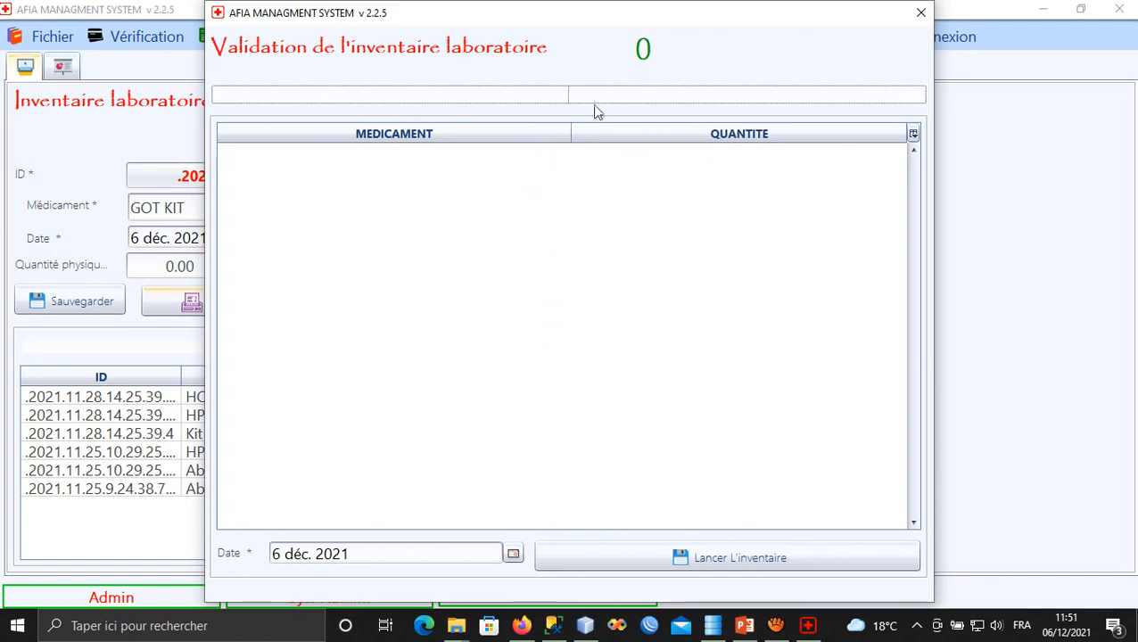
{"action": "left_click", "coordinate": [920, 13]}
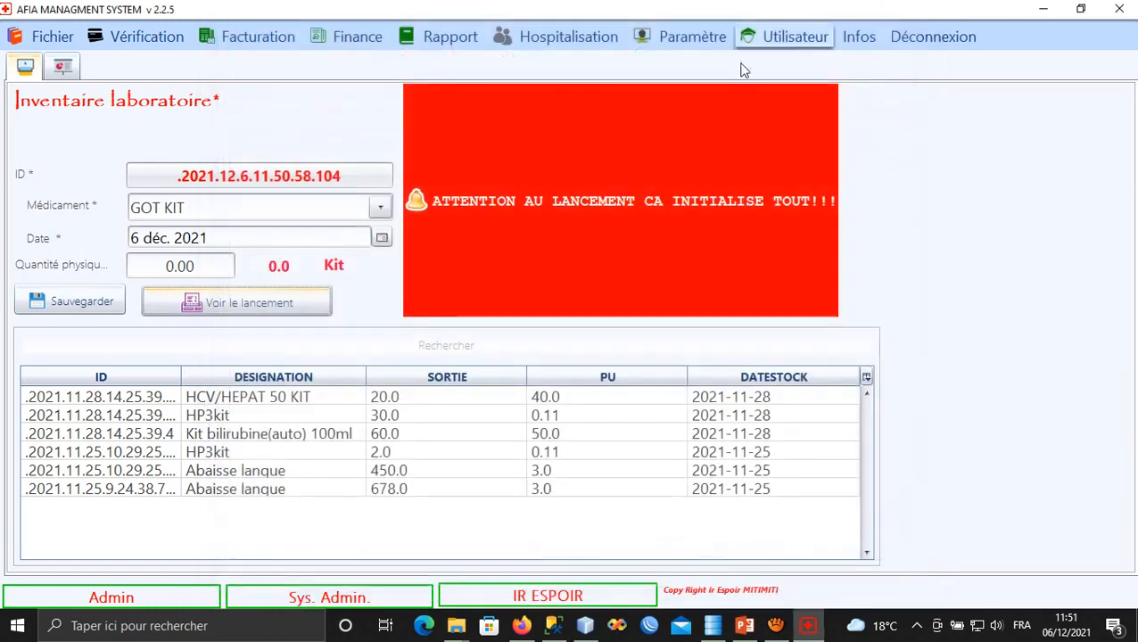
Open the outpatient imaging exam sheet for consultation 28489 and select the abdominal-pelvic ultrasound.
{"action": "left_click", "coordinate": [46, 38]}
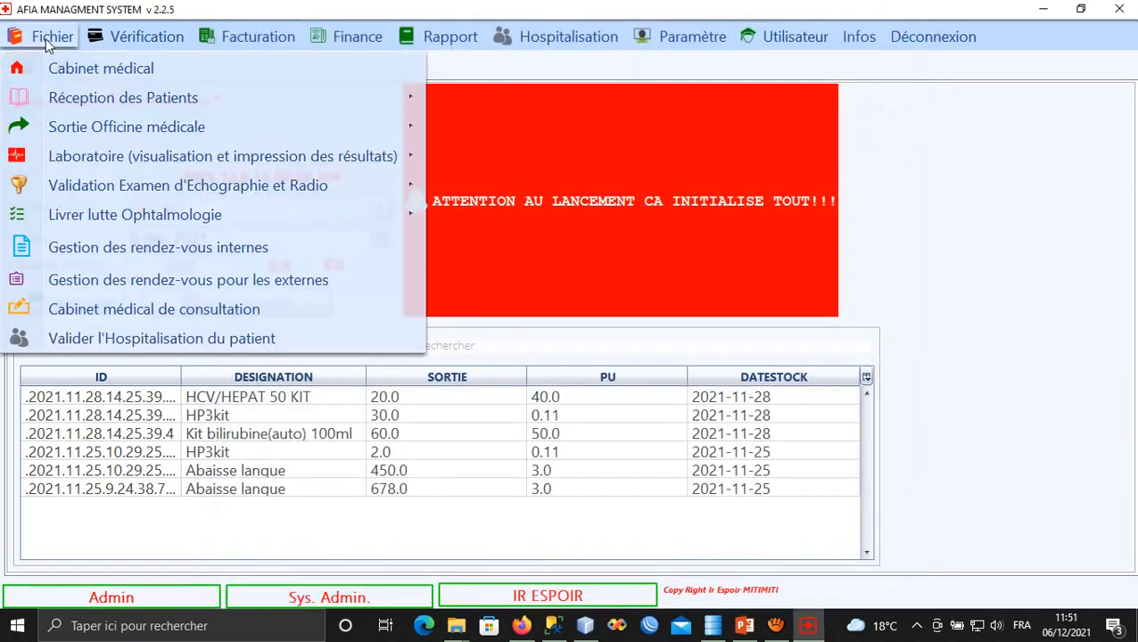
{"action": "mouse_move", "coordinate": [328, 164]}
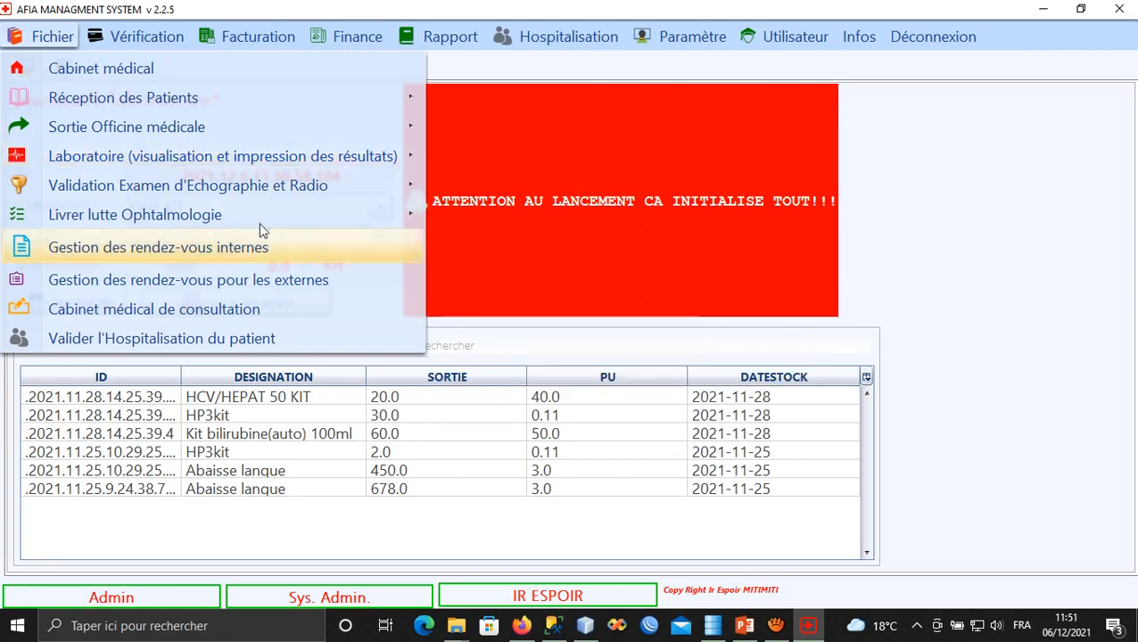
{"action": "mouse_move", "coordinate": [188, 189]}
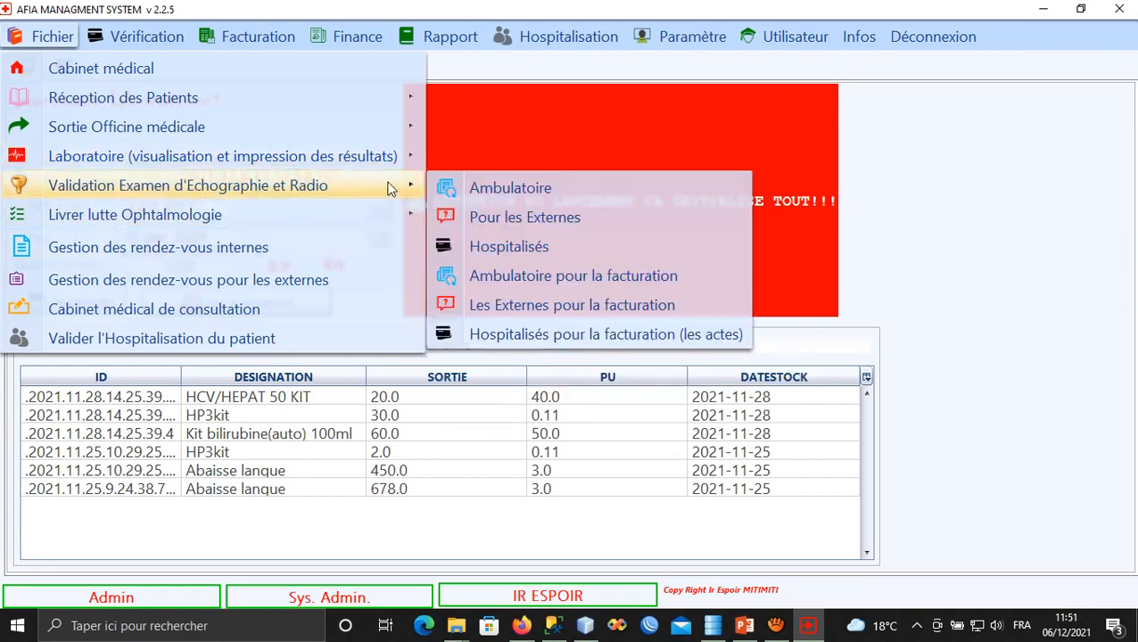
{"action": "left_click", "coordinate": [493, 192]}
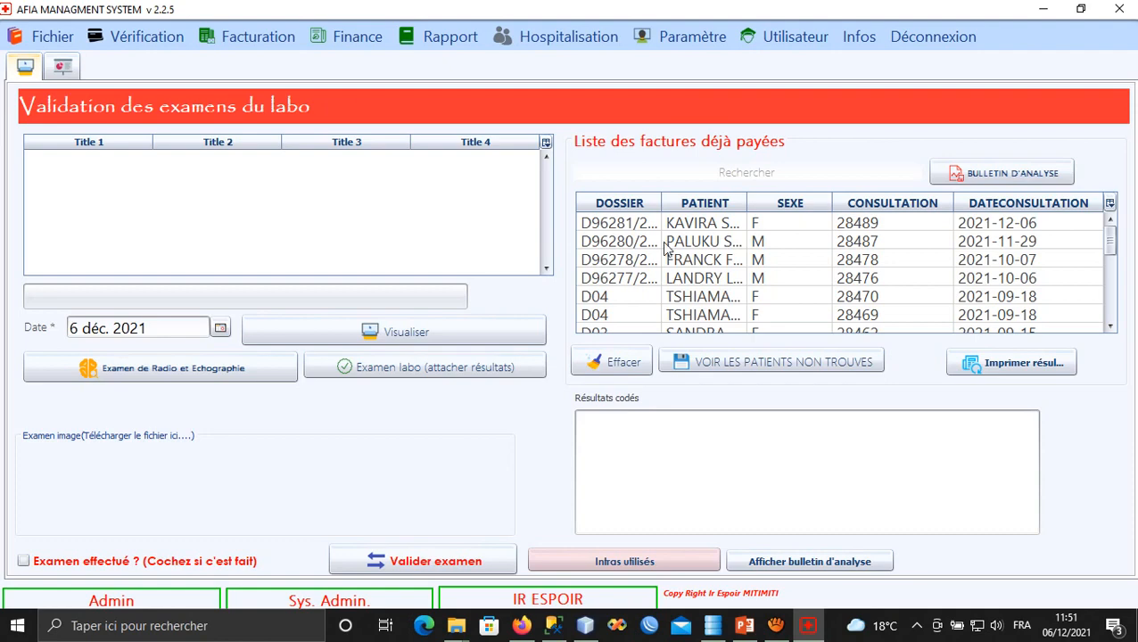
{"action": "left_click", "coordinate": [702, 230]}
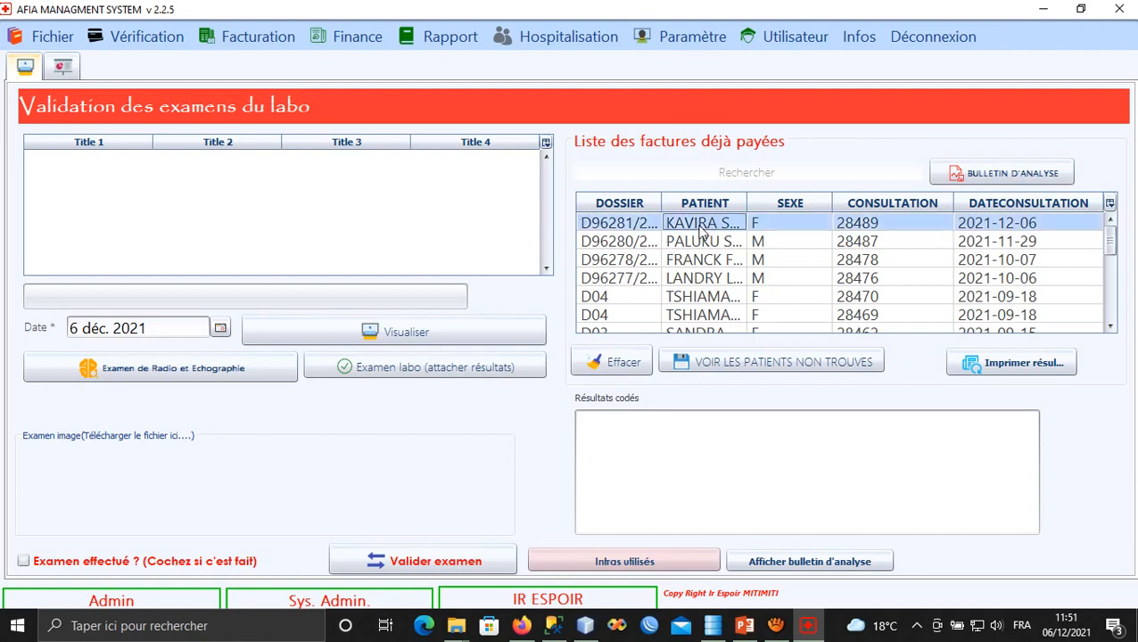
{"action": "left_click", "coordinate": [203, 366]}
{"action": "left_click", "coordinate": [206, 200]}
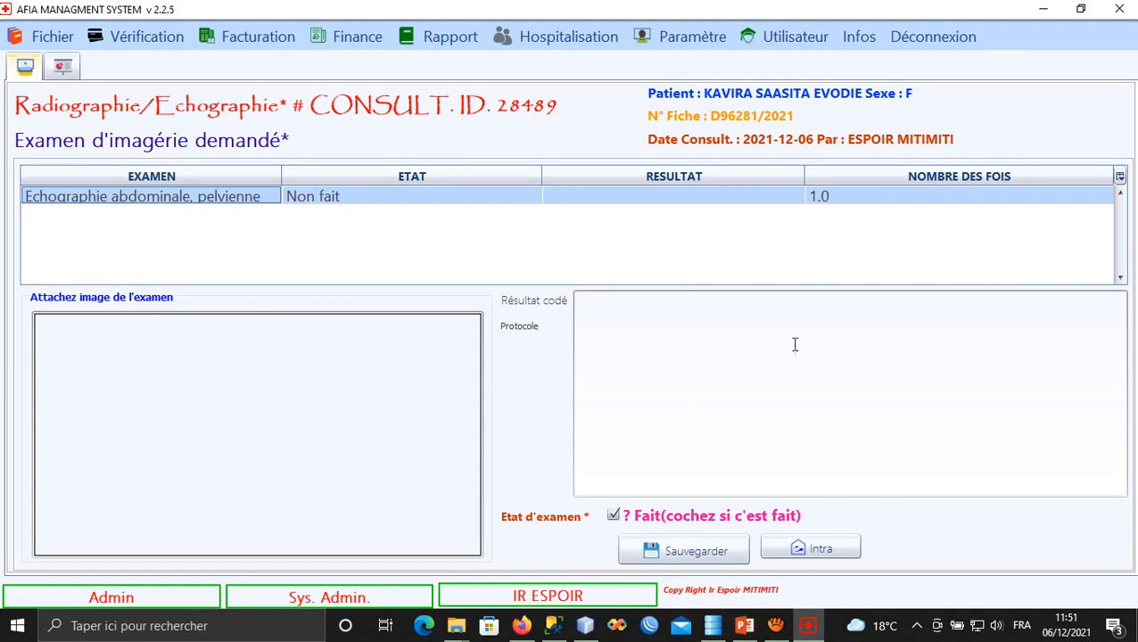
{"action": "left_click", "coordinate": [61, 43]}
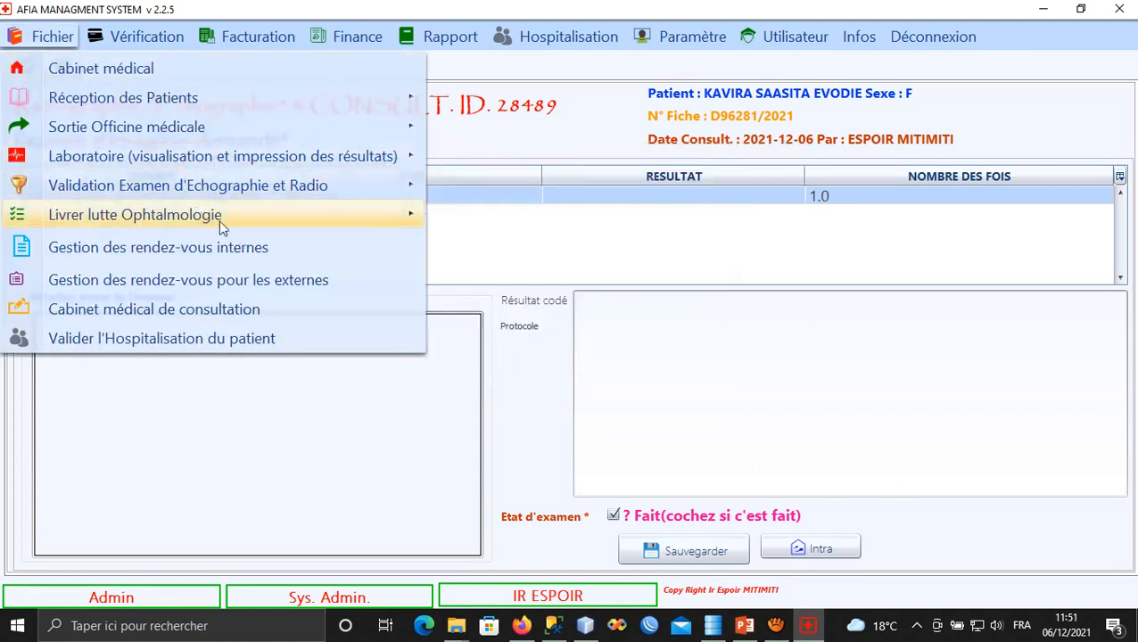
Open Gestion des rendez-vous internes on the latest paid invoice, showing consultation 28470's appointment.
{"action": "mouse_move", "coordinate": [245, 222]}
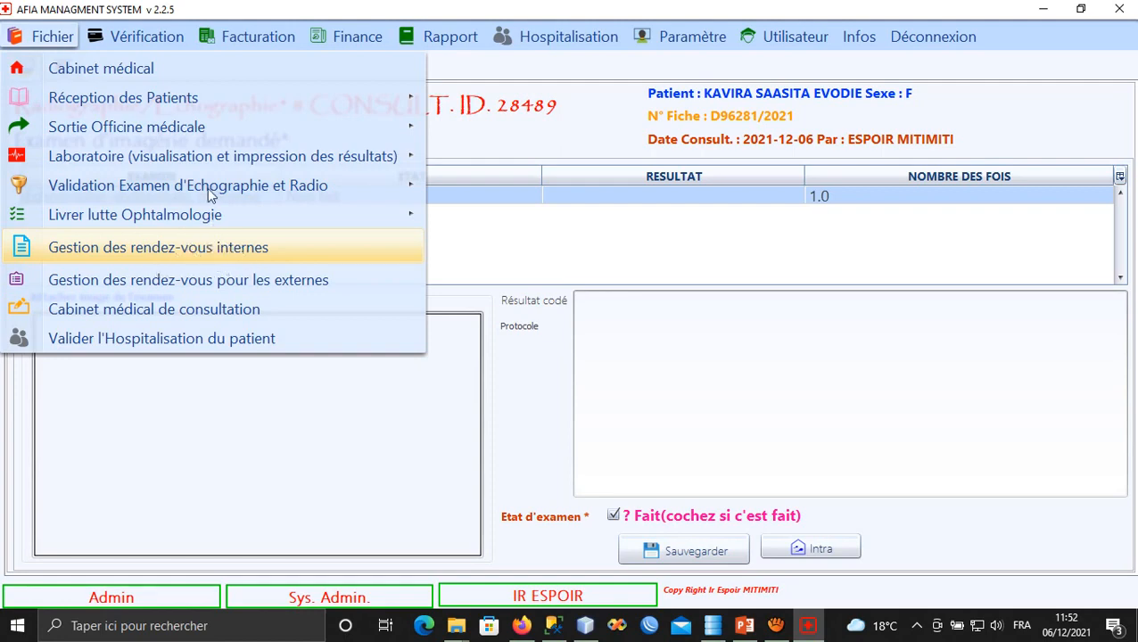
{"action": "left_click", "coordinate": [210, 247]}
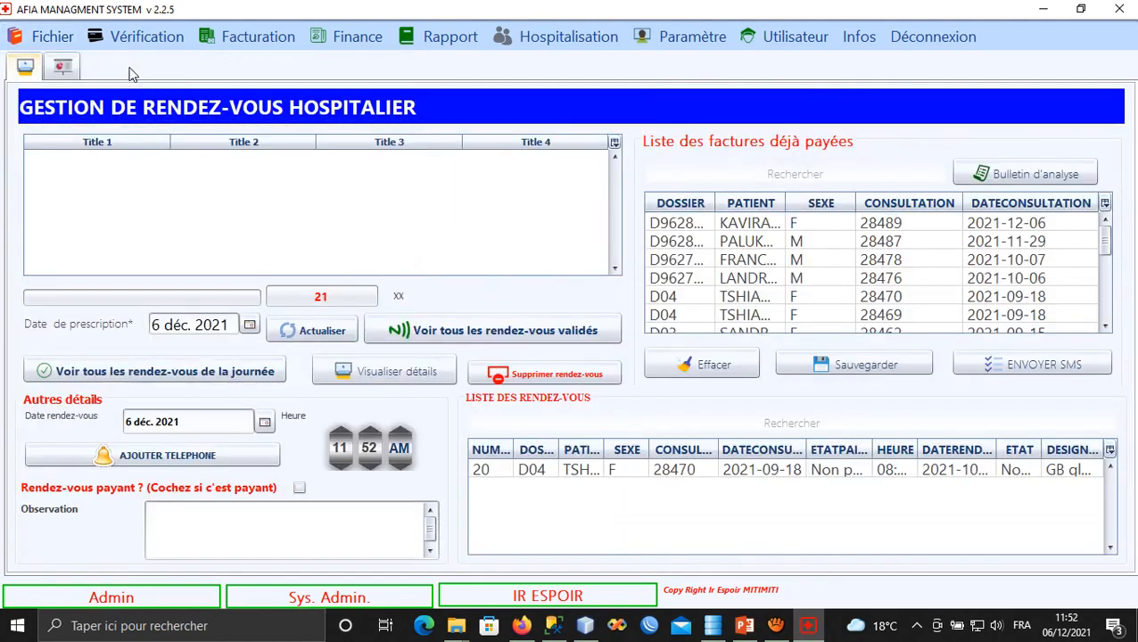
{"action": "left_click", "coordinate": [694, 224]}
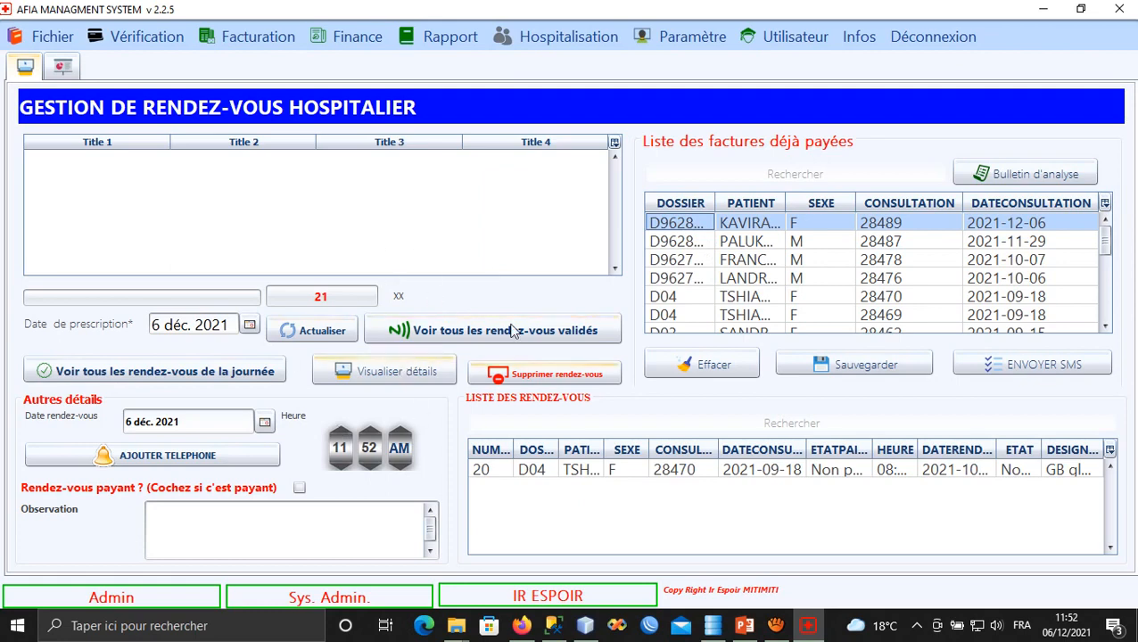
{"action": "left_click", "coordinate": [44, 37]}
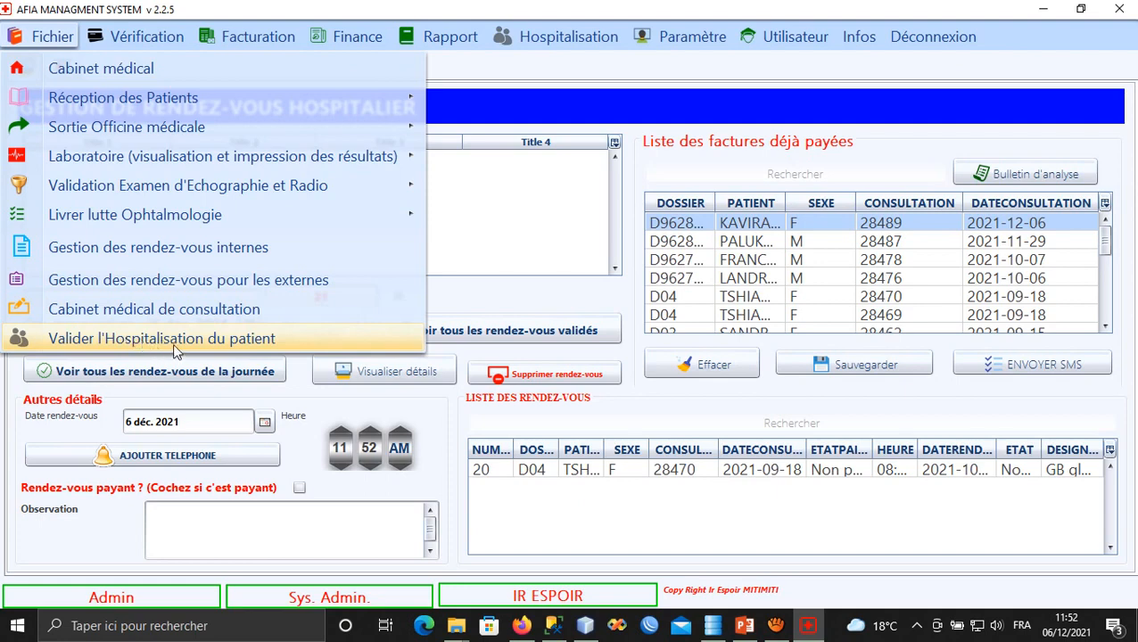
{"action": "mouse_move", "coordinate": [125, 36]}
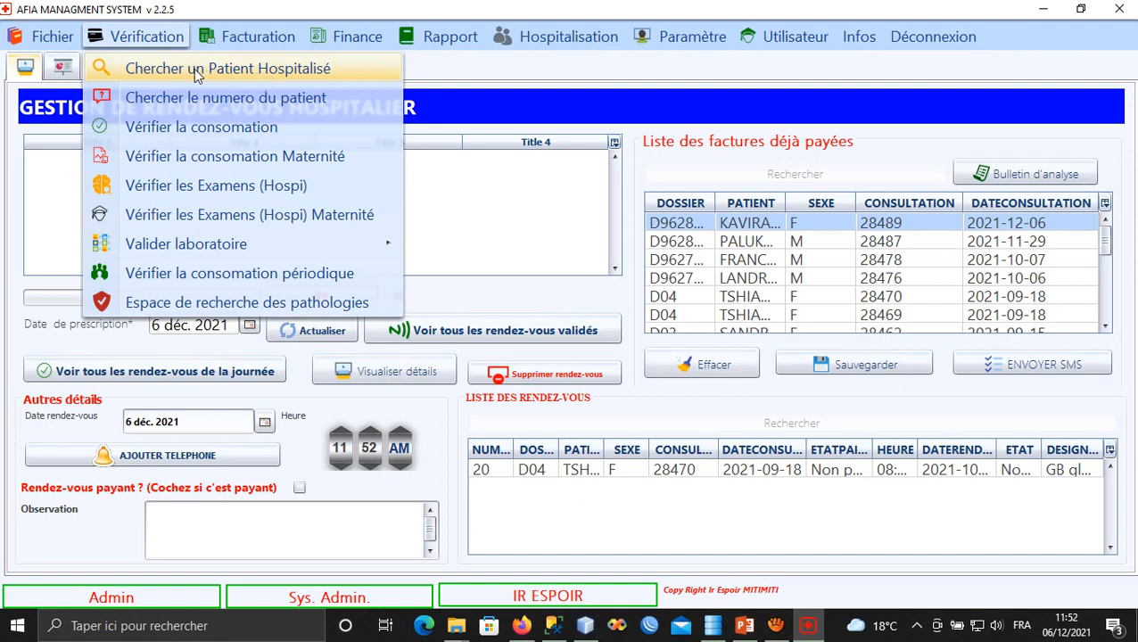
Search hospitalised patients and review the one admitted 08-11-2021 in CLINIQUE VIP 23, MED. INTERNE.
{"action": "left_click", "coordinate": [238, 76]}
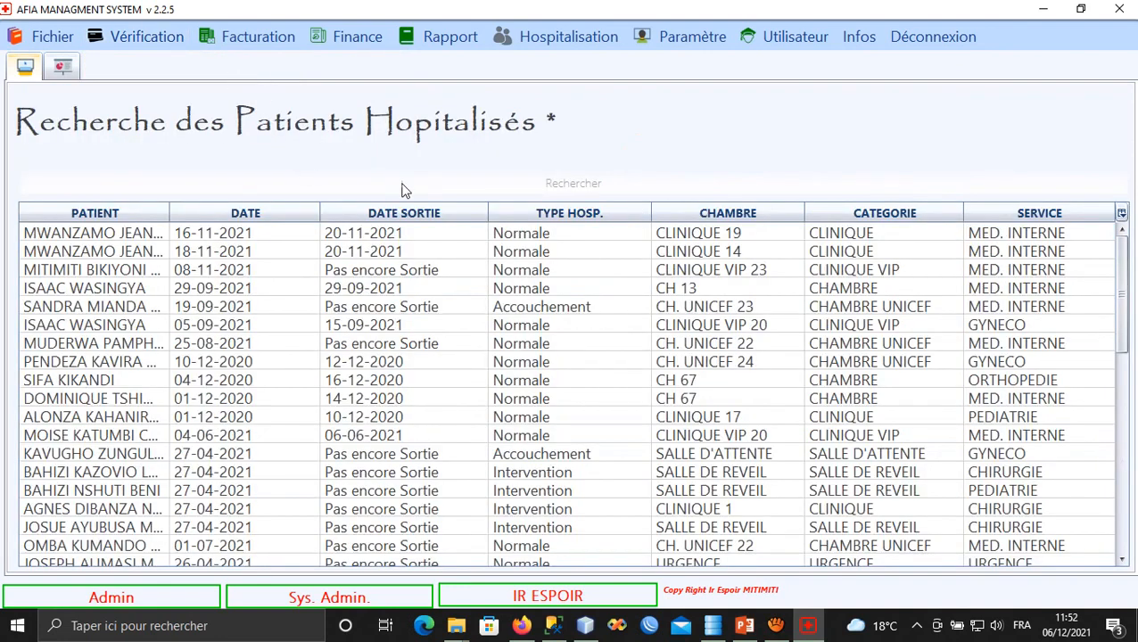
{"action": "left_click", "coordinate": [114, 269]}
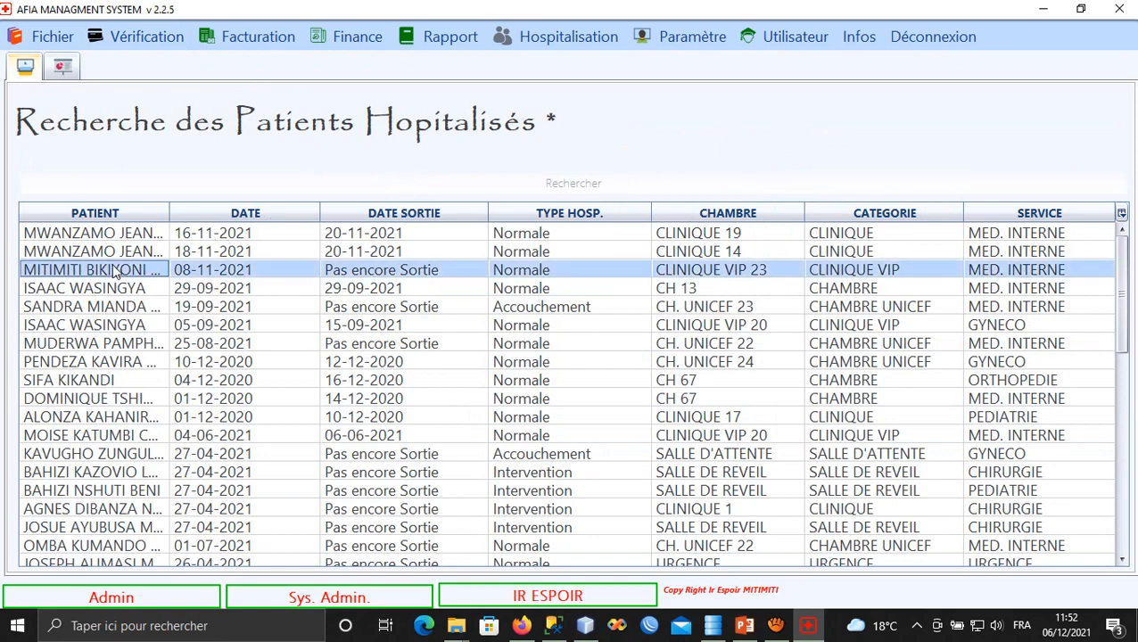
{"action": "left_click", "coordinate": [835, 277]}
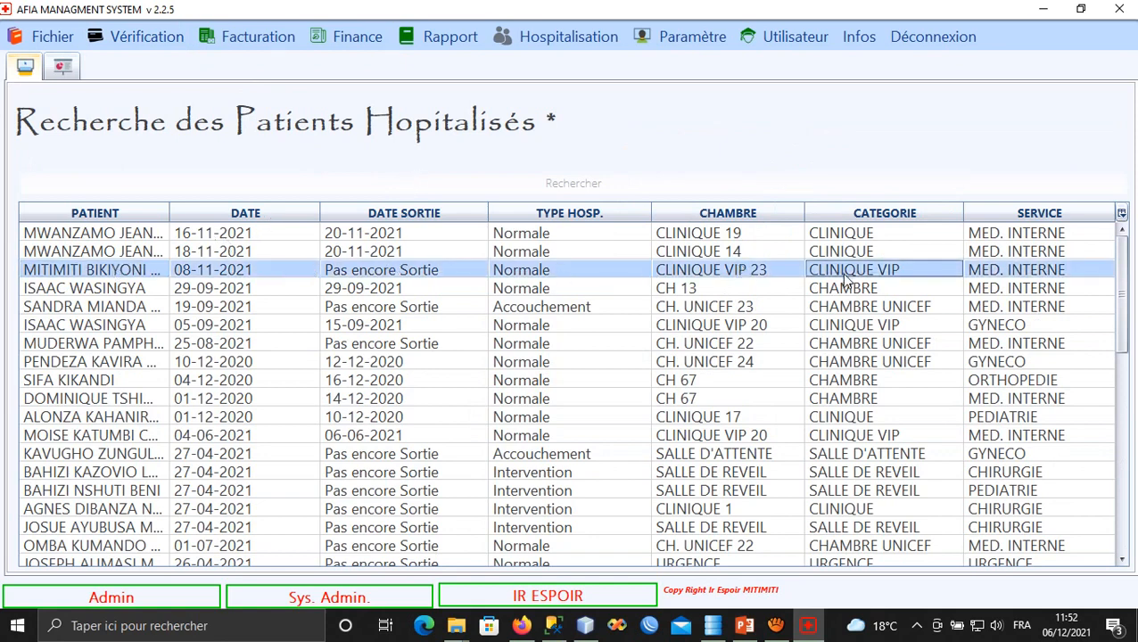
{"action": "left_click", "coordinate": [996, 275]}
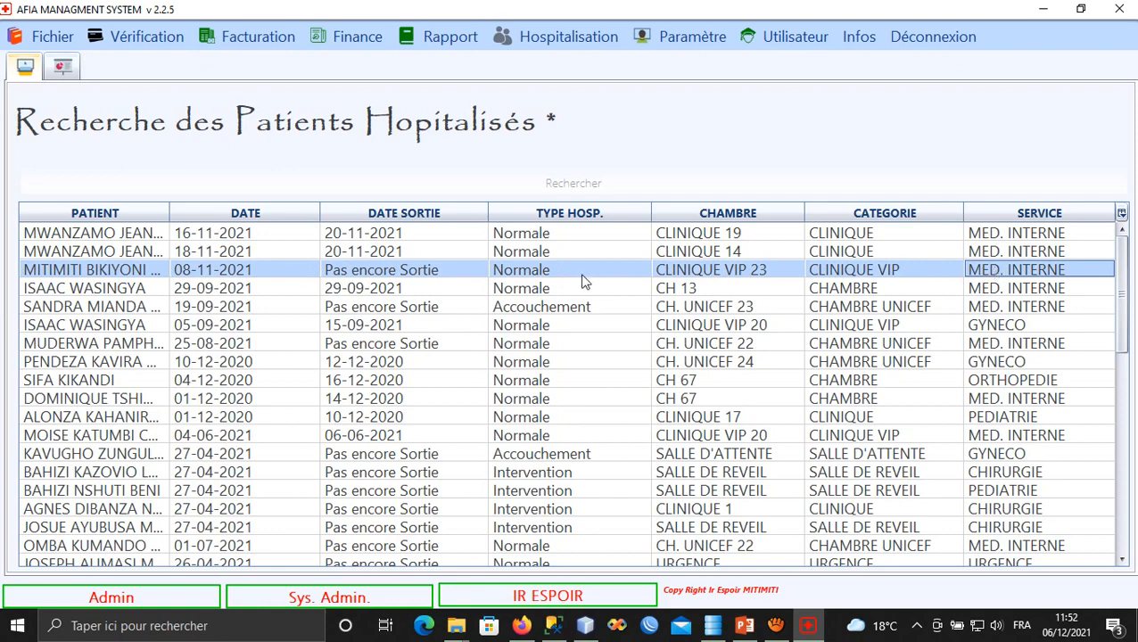
{"action": "left_click", "coordinate": [698, 269]}
{"action": "left_click", "coordinate": [868, 264]}
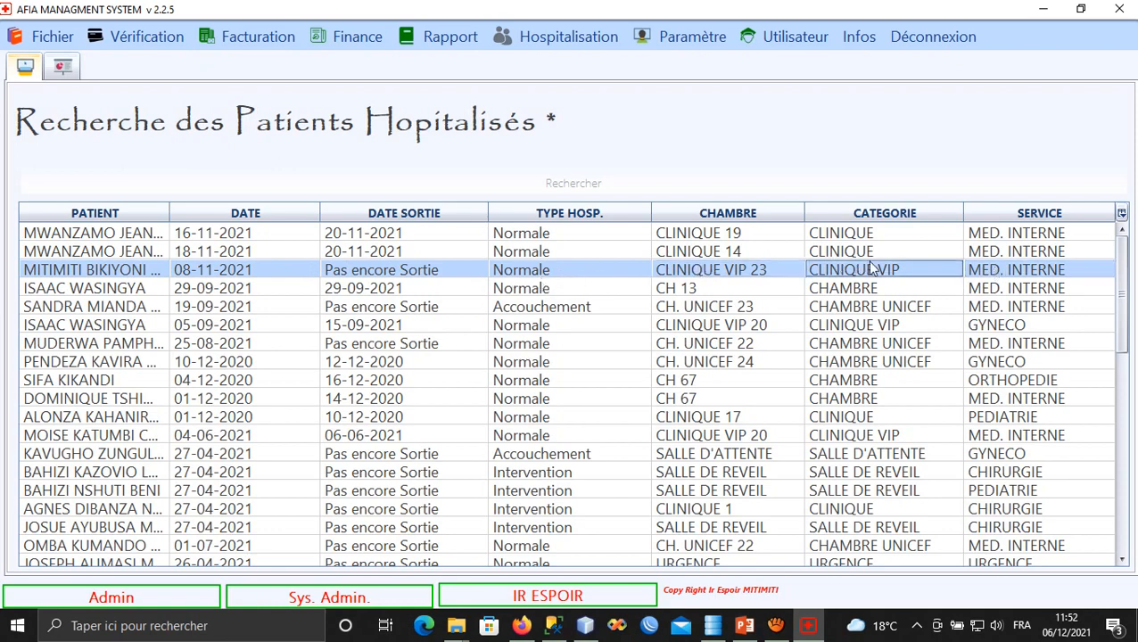
{"action": "left_click", "coordinate": [411, 273]}
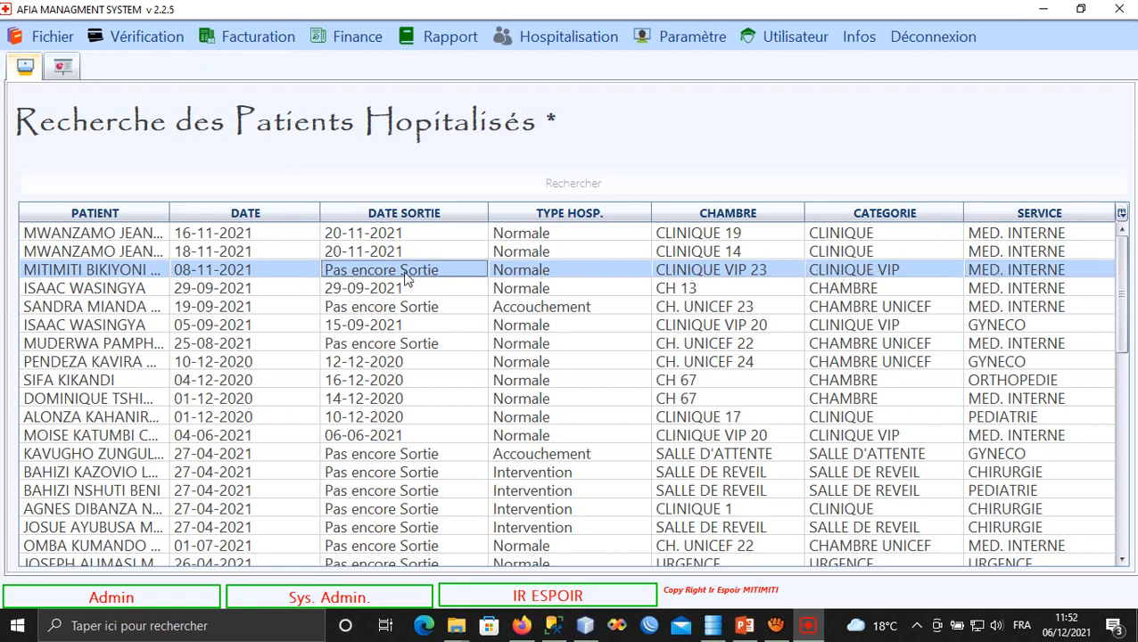
{"action": "left_click", "coordinate": [252, 273]}
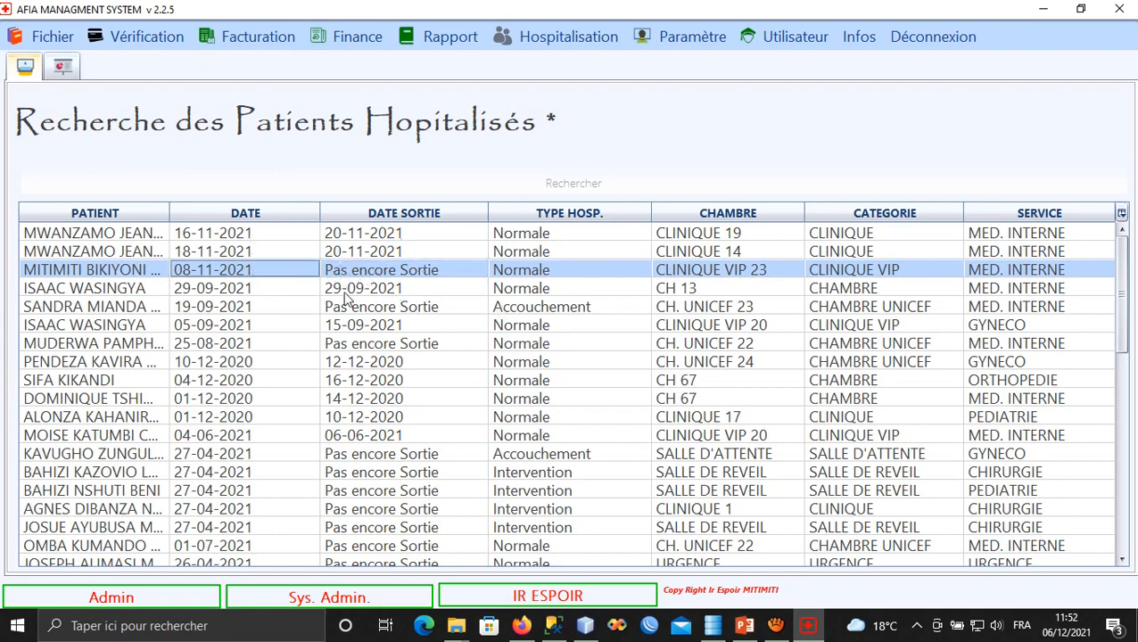
Bring up the Liste des patients à consulter and check the PEDIATRIE and MED. INTERNE entries.
{"action": "left_click", "coordinate": [143, 34]}
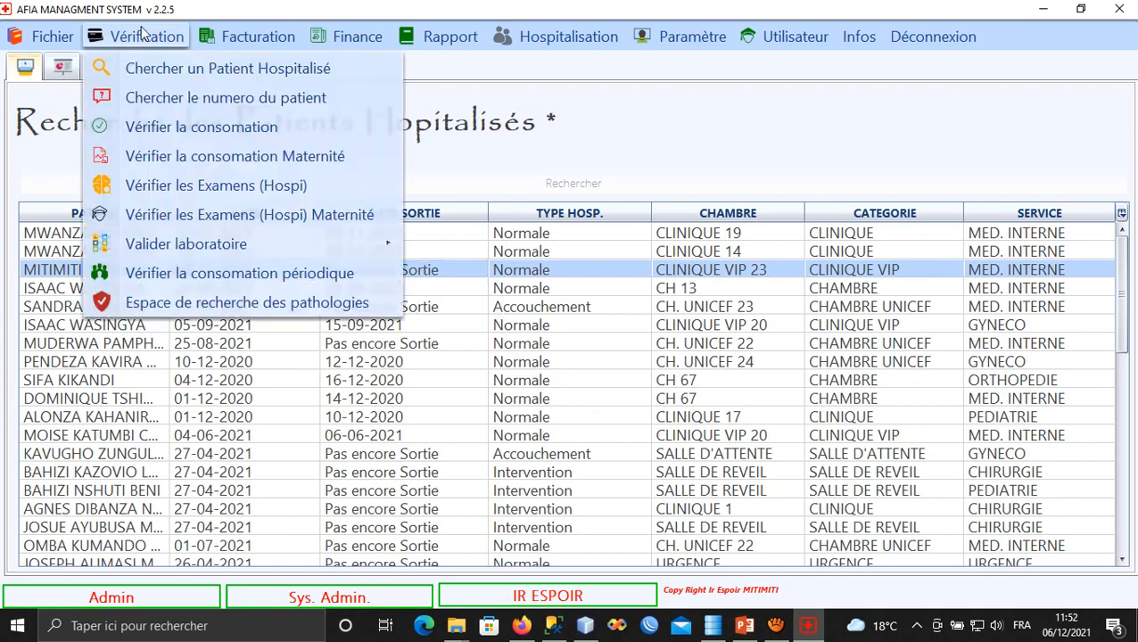
{"action": "left_click", "coordinate": [176, 100]}
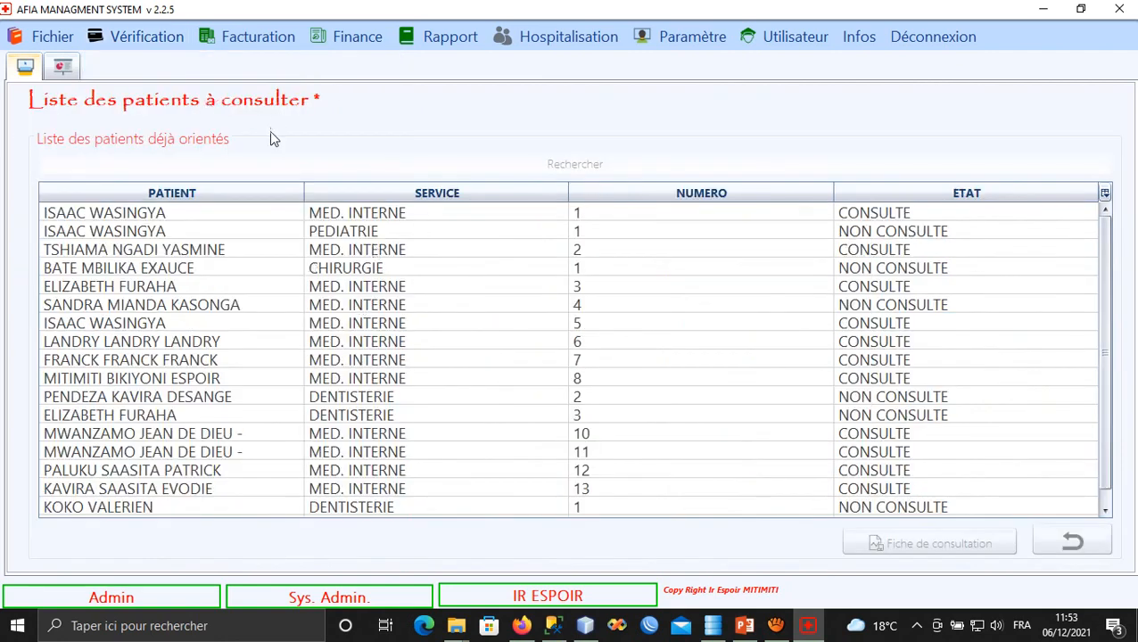
{"action": "left_click", "coordinate": [353, 231]}
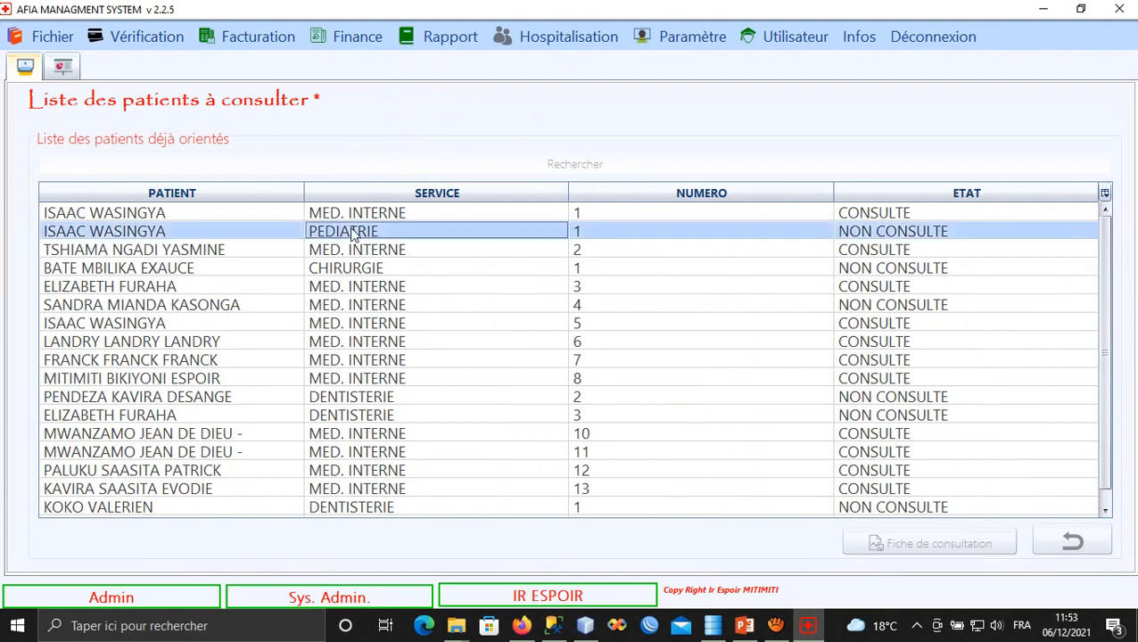
{"action": "left_click", "coordinate": [350, 253]}
{"action": "left_click", "coordinate": [351, 308]}
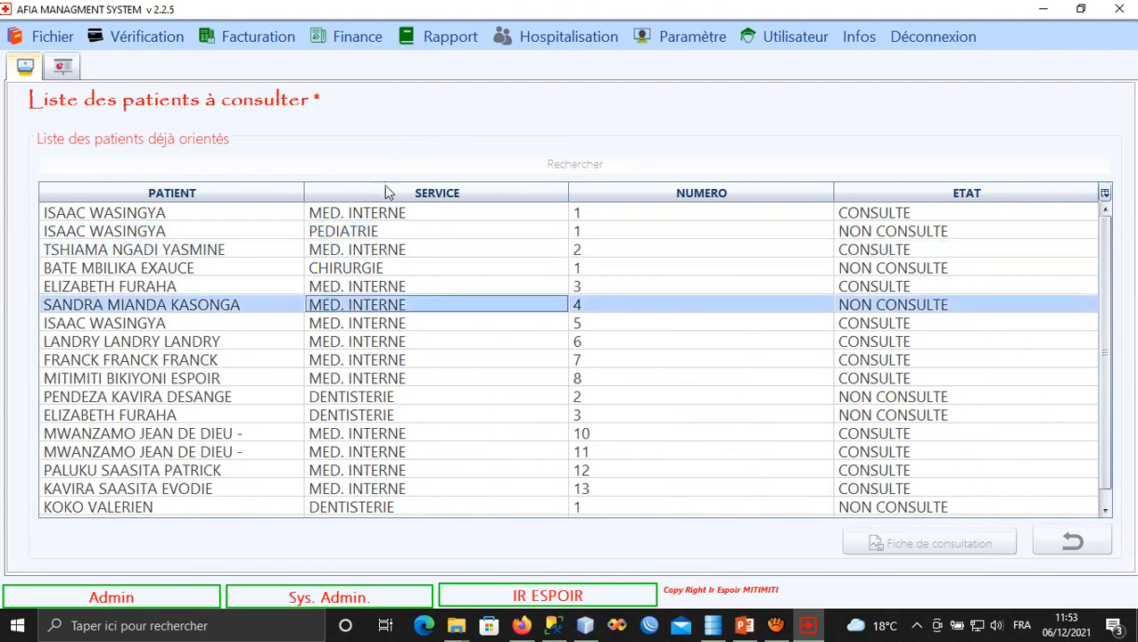
{"action": "left_click", "coordinate": [160, 43]}
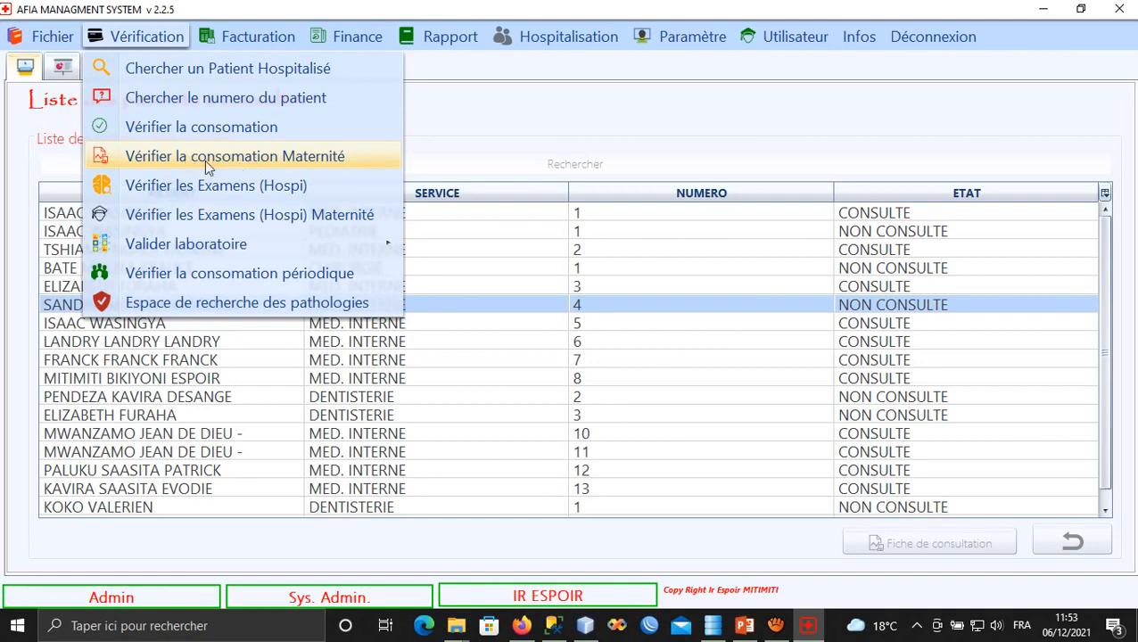
Print the patient's consumption report: Abaisse langue, 2,00 at 3,600, total 7,200 USD.
{"action": "left_click", "coordinate": [202, 133]}
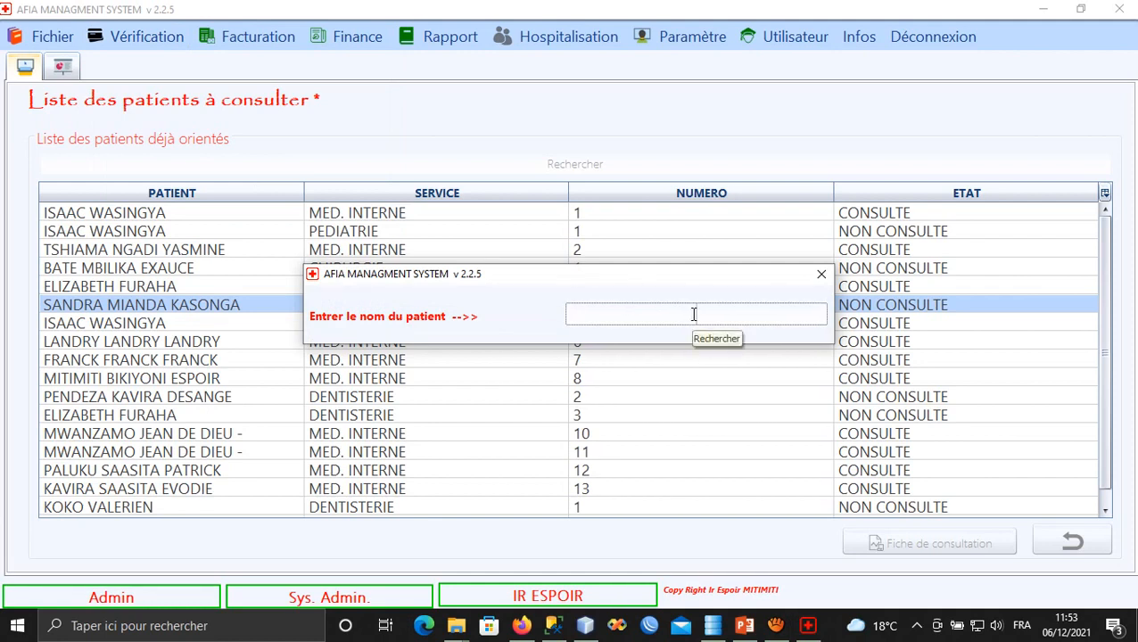
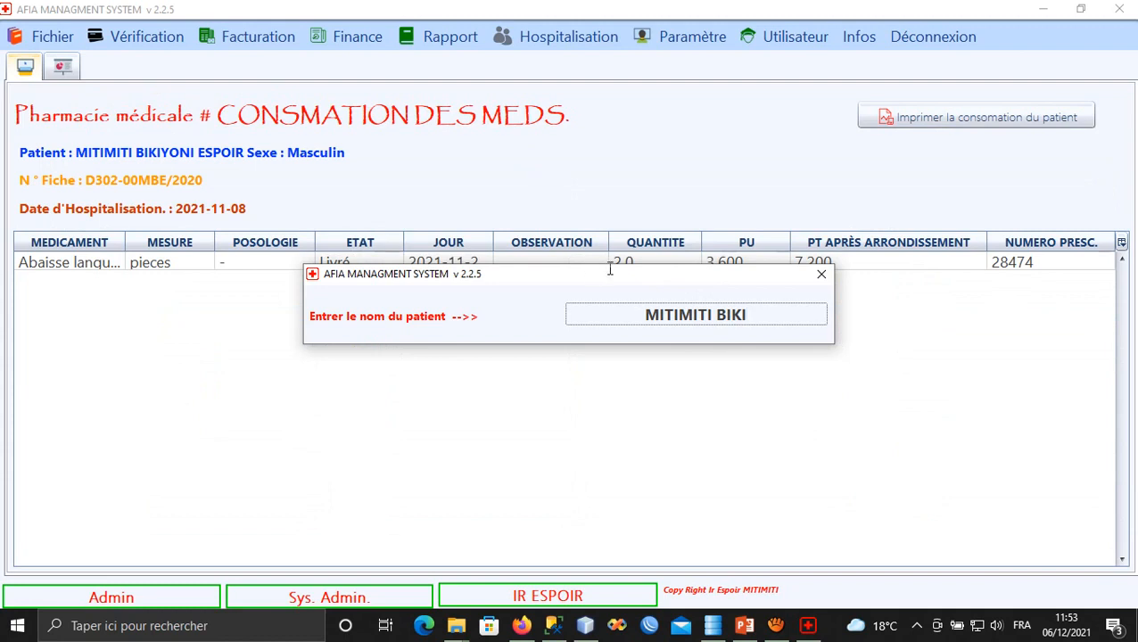
{"action": "left_click", "coordinate": [817, 274]}
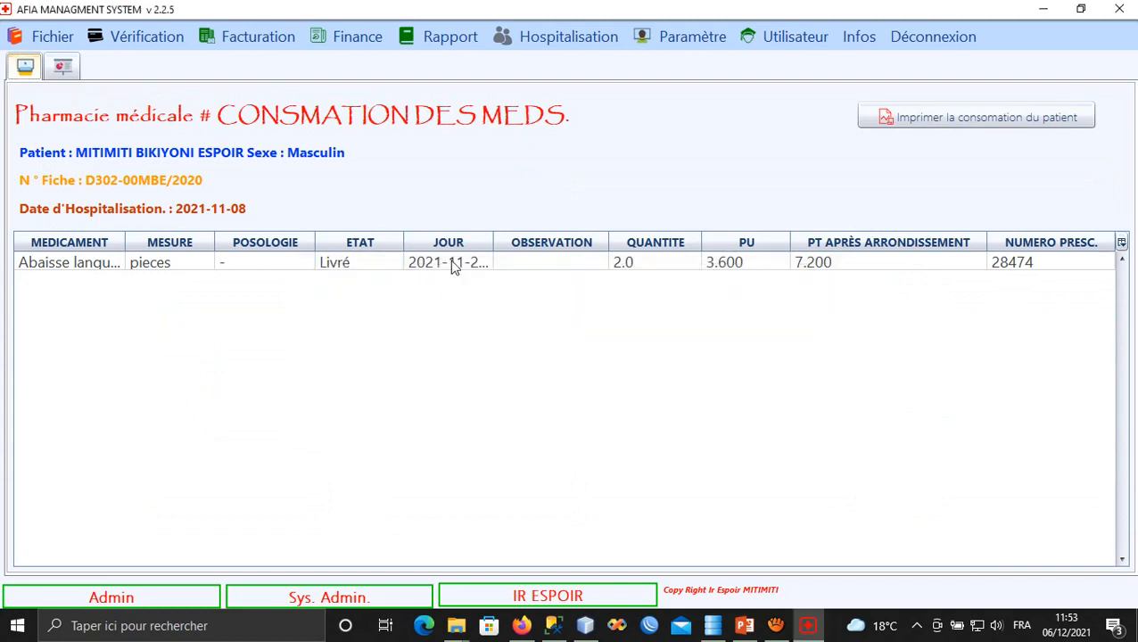
{"action": "left_click", "coordinate": [413, 268]}
{"action": "left_click", "coordinate": [918, 116]}
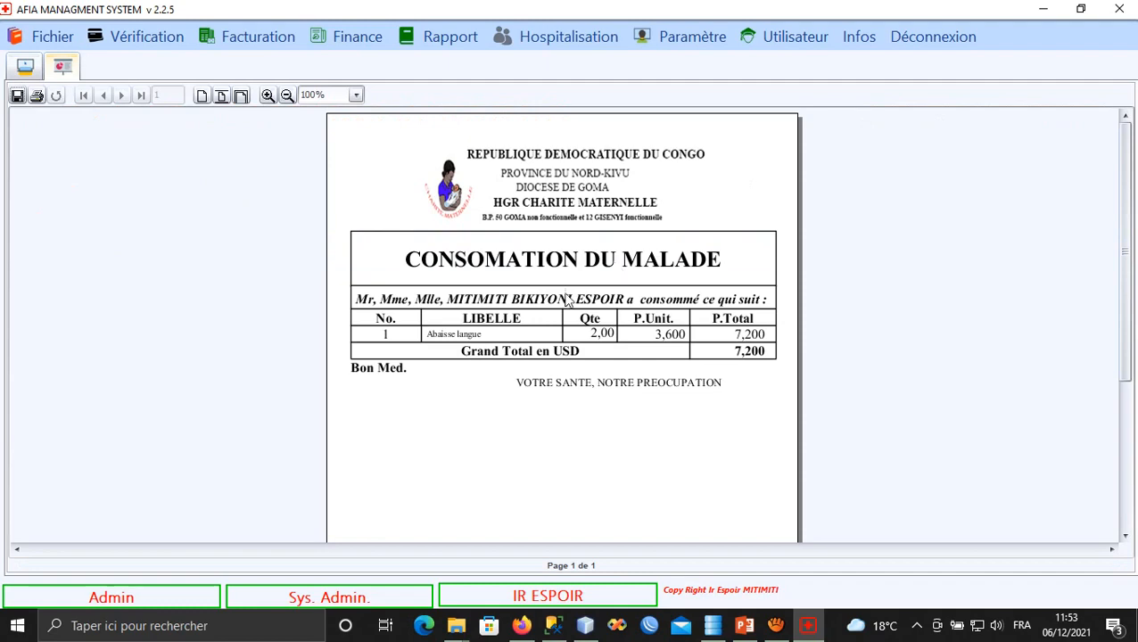
{"action": "left_click", "coordinate": [240, 96]}
{"action": "scroll", "coordinate": [407, 262], "scroll_direction": "down", "scroll_amount": 3}
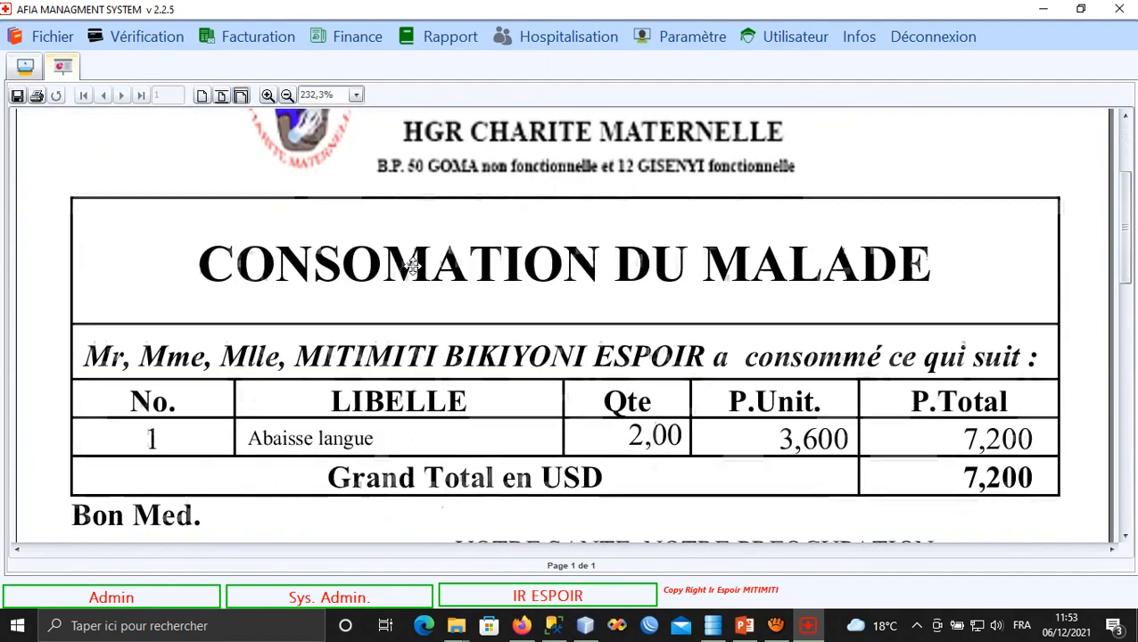
{"action": "left_click", "coordinate": [287, 96]}
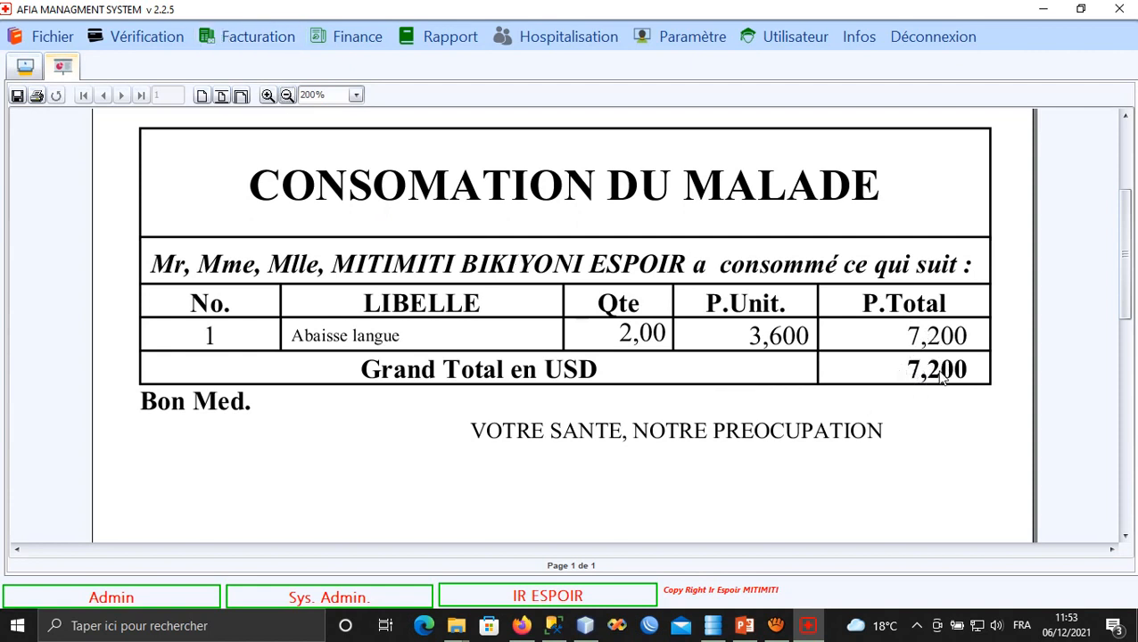
Browse Facturation > Validation des Factures > Ambulatoire to see the mutual-insurance fee validation options.
{"action": "left_click", "coordinate": [234, 36]}
{"action": "mouse_move", "coordinate": [125, 40]}
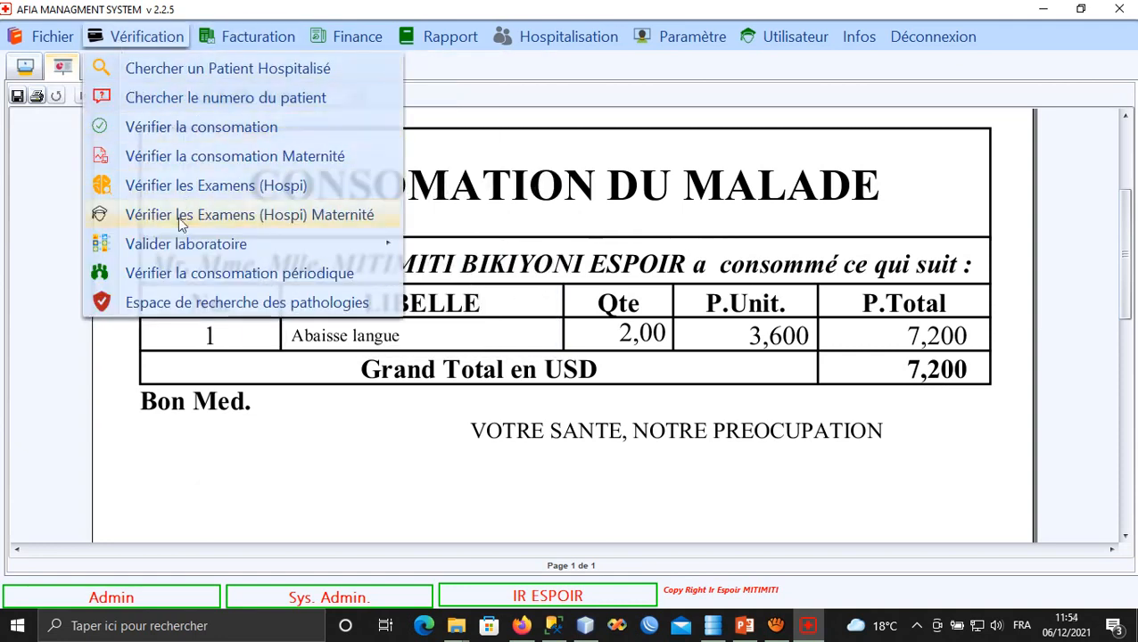
{"action": "mouse_move", "coordinate": [261, 253]}
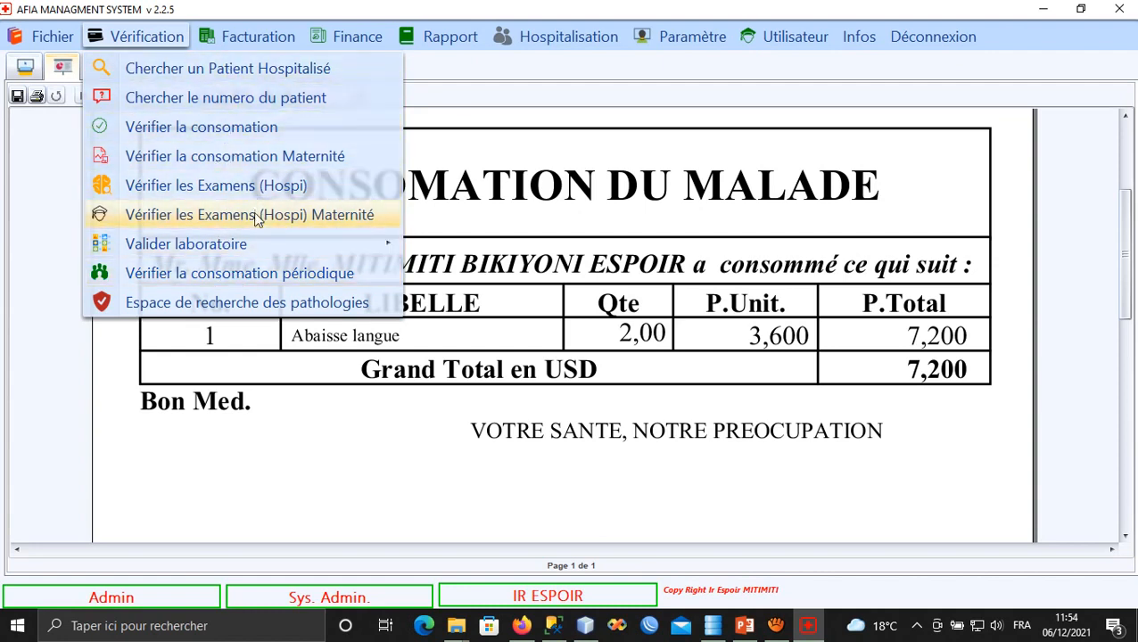
{"action": "mouse_move", "coordinate": [244, 48]}
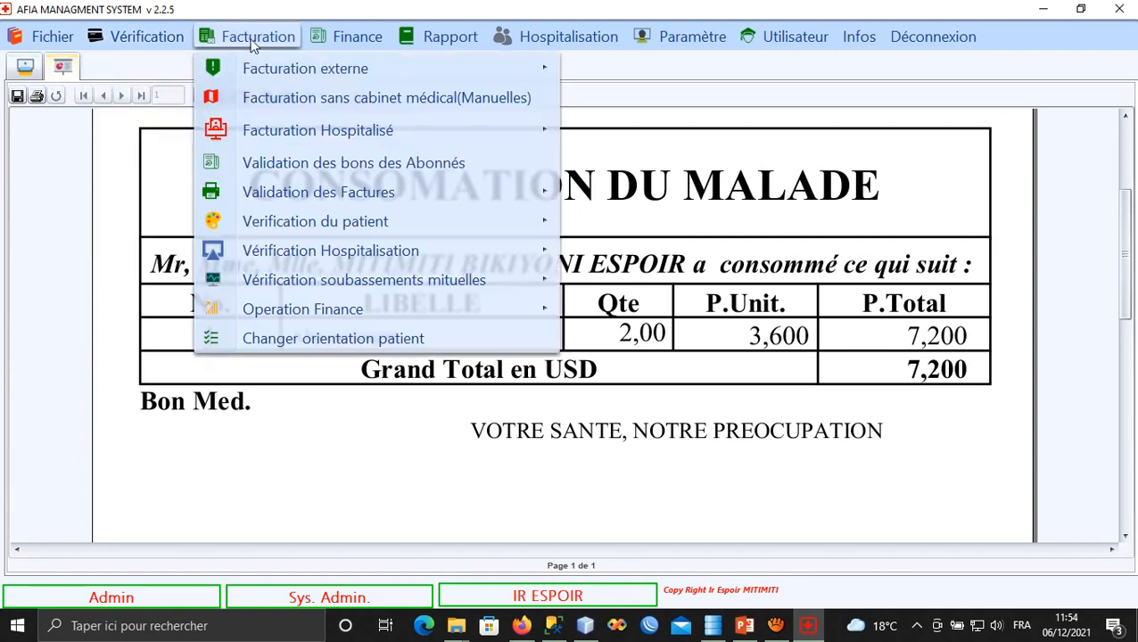
{"action": "mouse_move", "coordinate": [297, 71]}
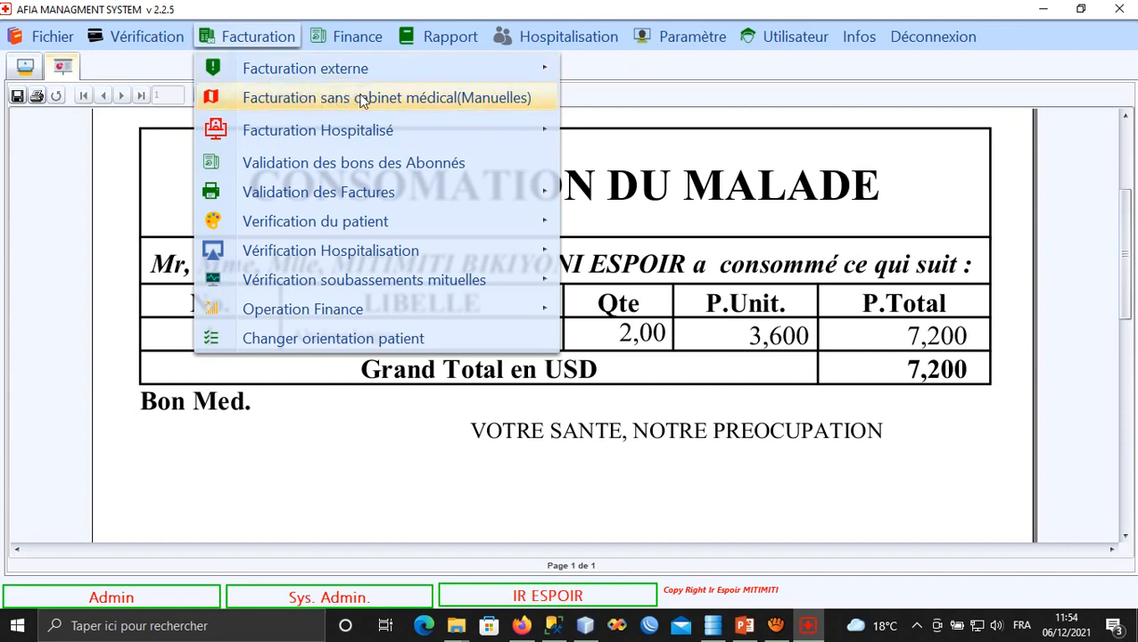
{"action": "mouse_move", "coordinate": [49, 35]}
{"action": "mouse_move", "coordinate": [360, 136]}
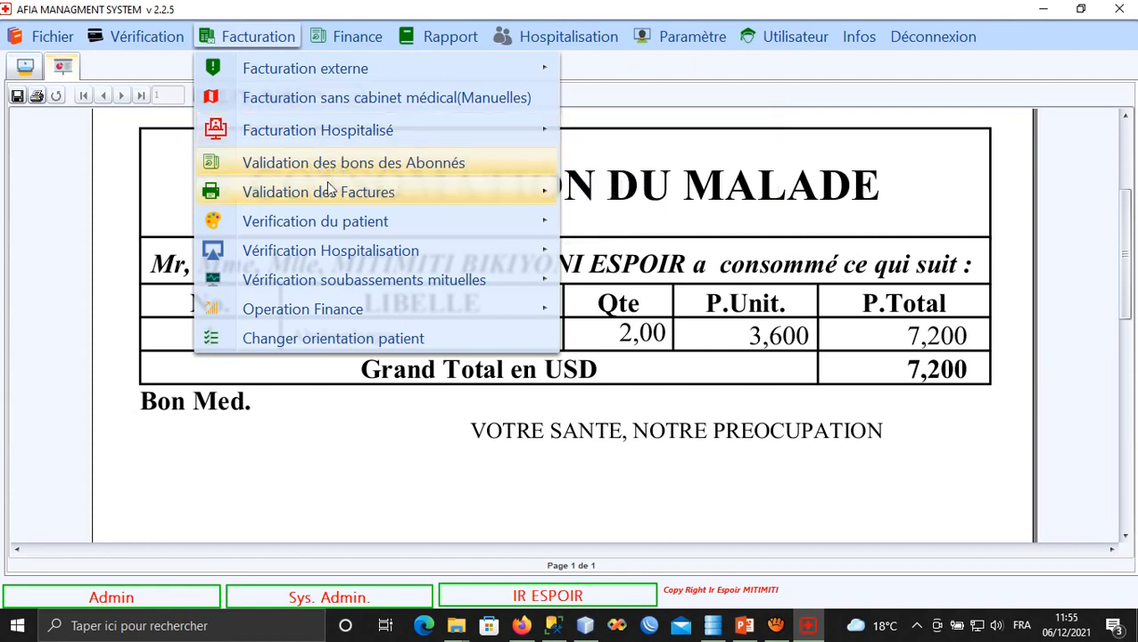
{"action": "mouse_move", "coordinate": [346, 198]}
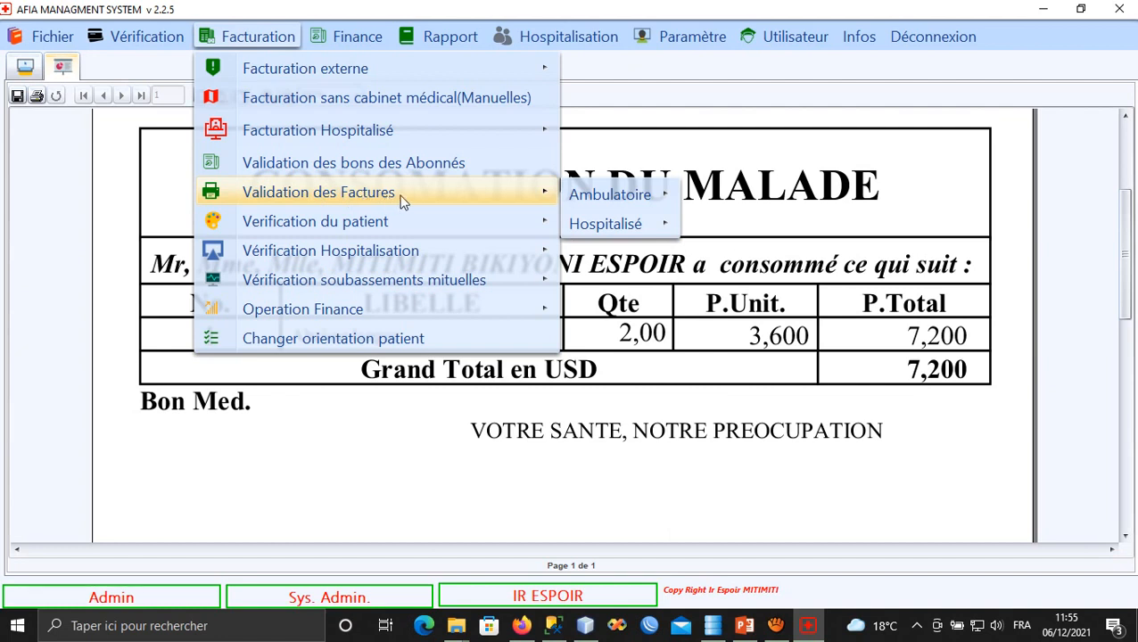
{"action": "mouse_move", "coordinate": [627, 202]}
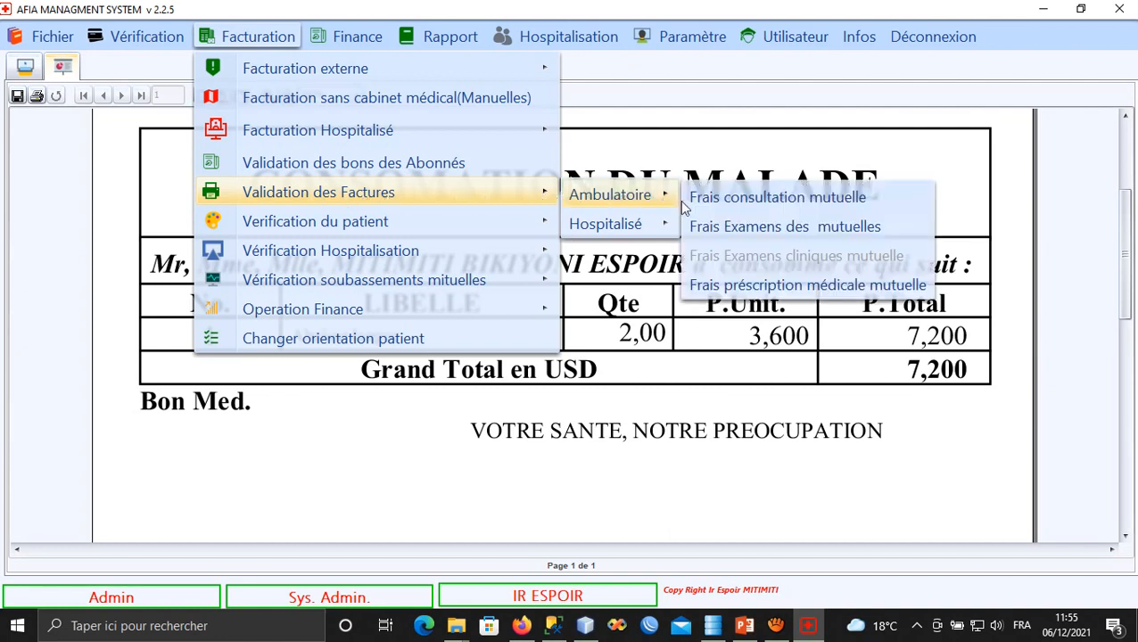
Try Frais consultation mutuelle, dismiss its invoice-number prompt, then browse Facturation down to Operation Finance.
{"action": "left_click", "coordinate": [747, 203]}
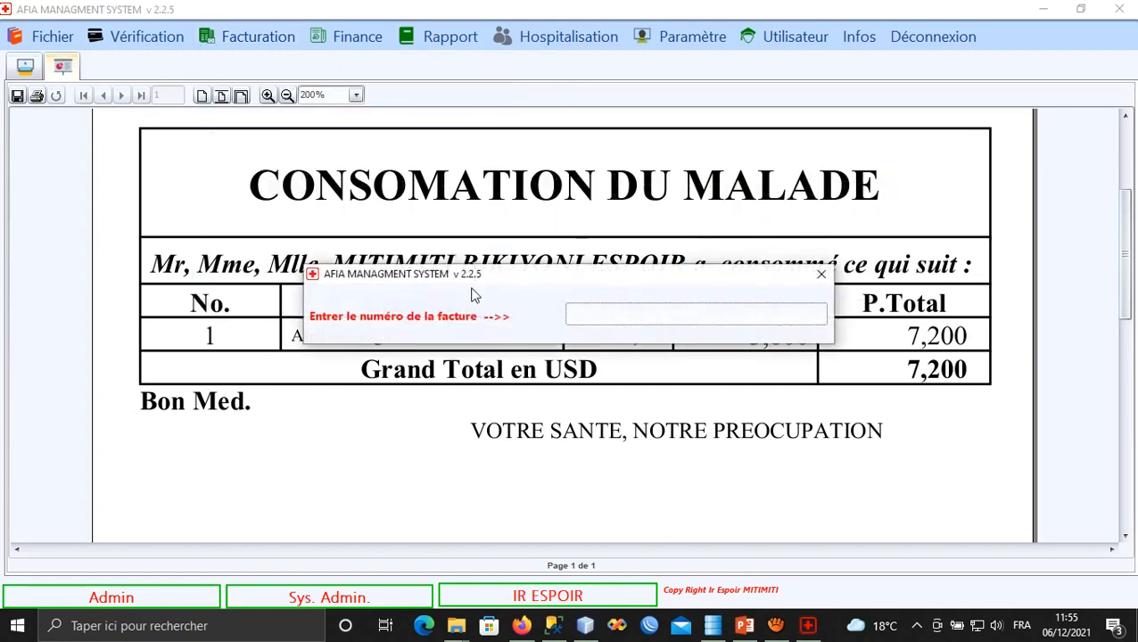
{"action": "left_click", "coordinate": [820, 274]}
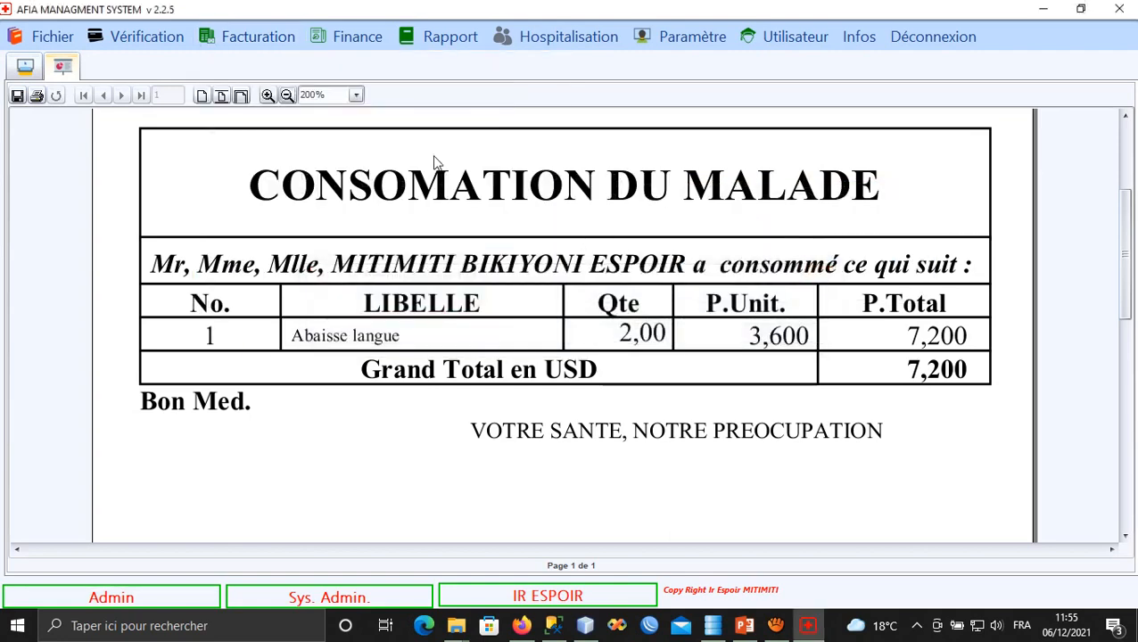
{"action": "left_click", "coordinate": [241, 34]}
{"action": "mouse_move", "coordinate": [312, 228]}
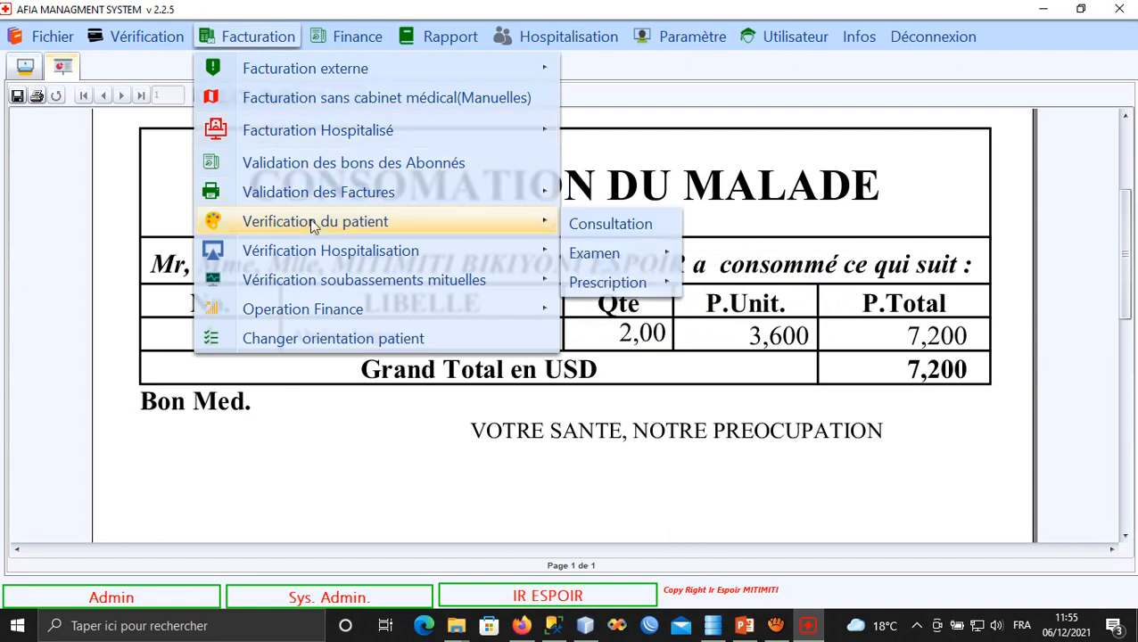
{"action": "mouse_move", "coordinate": [367, 253]}
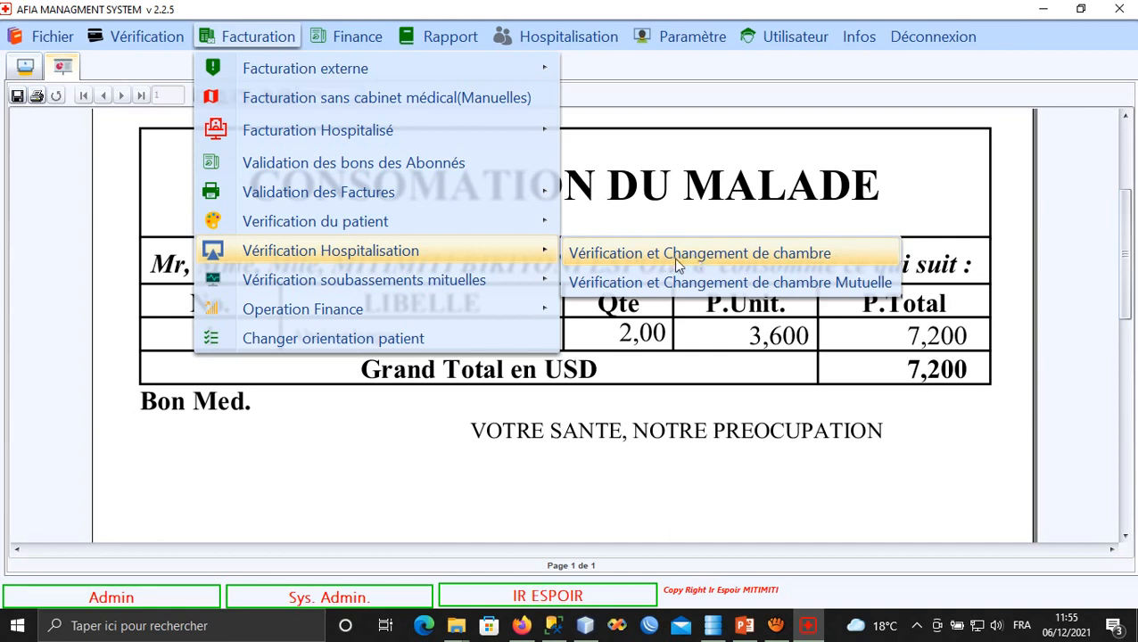
{"action": "mouse_move", "coordinate": [412, 287]}
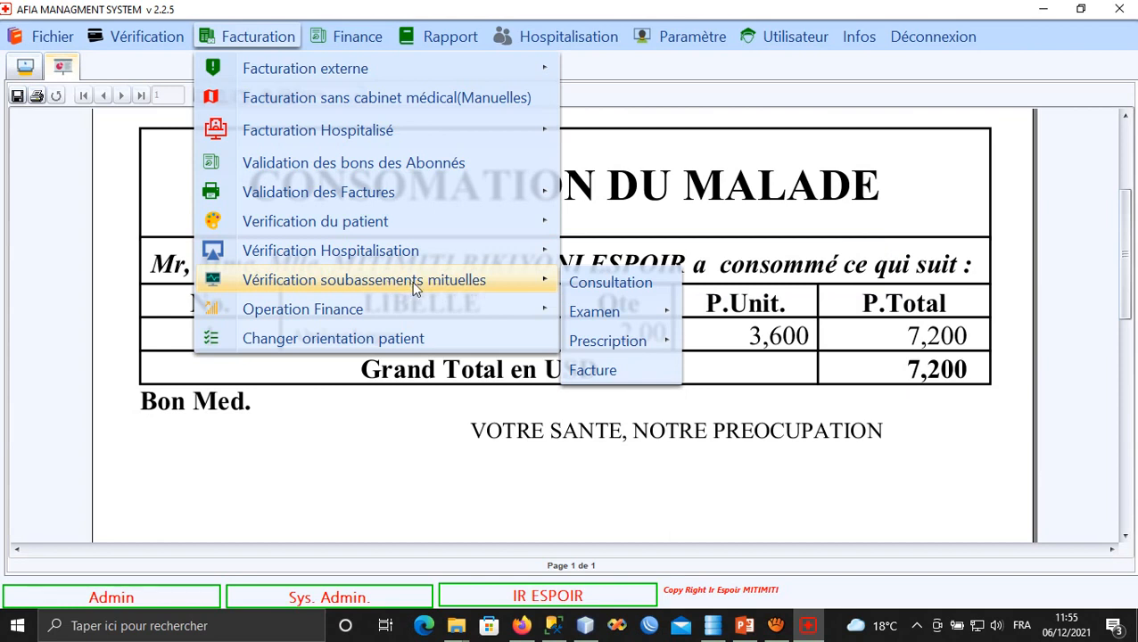
{"action": "mouse_move", "coordinate": [339, 312]}
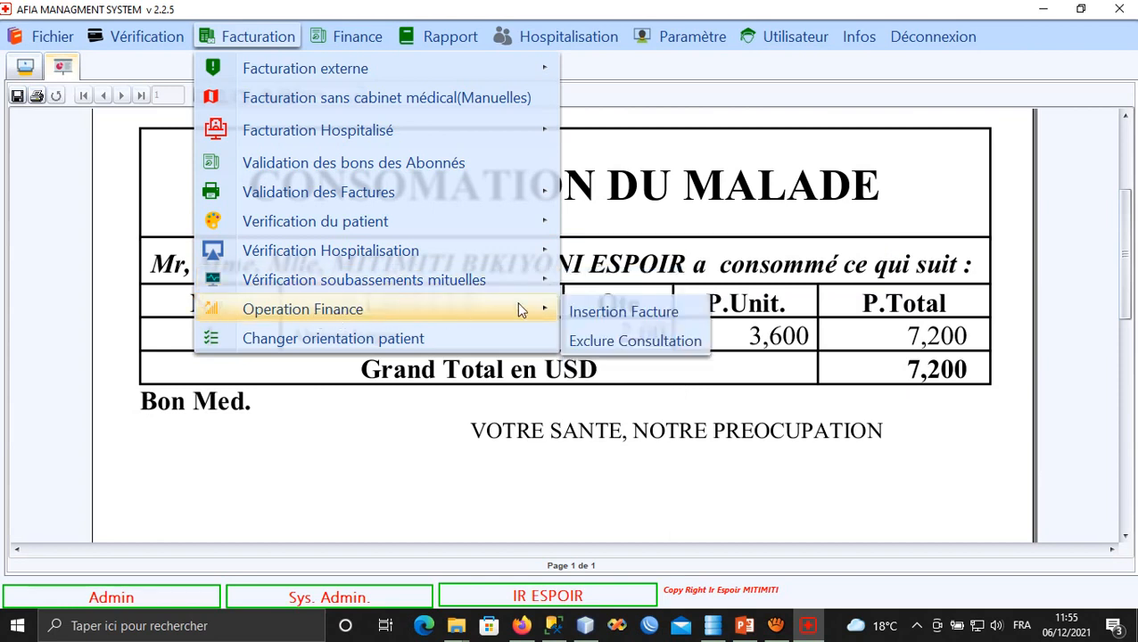
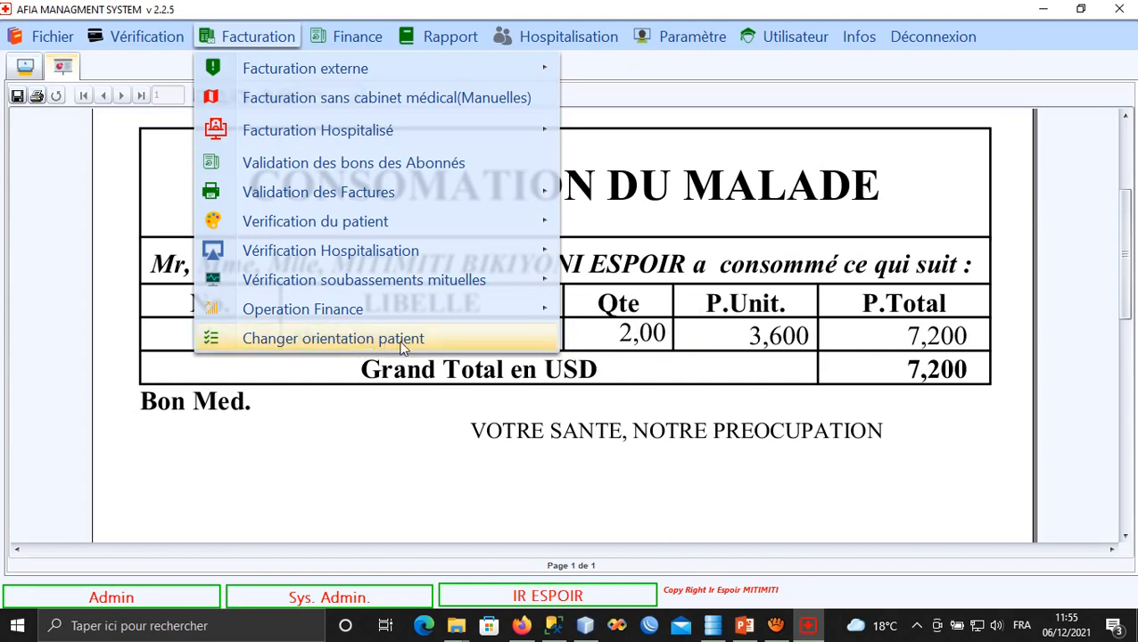
Move from the Facturation menu over to the Finance menu in the menu bar.
{"action": "mouse_move", "coordinate": [352, 38]}
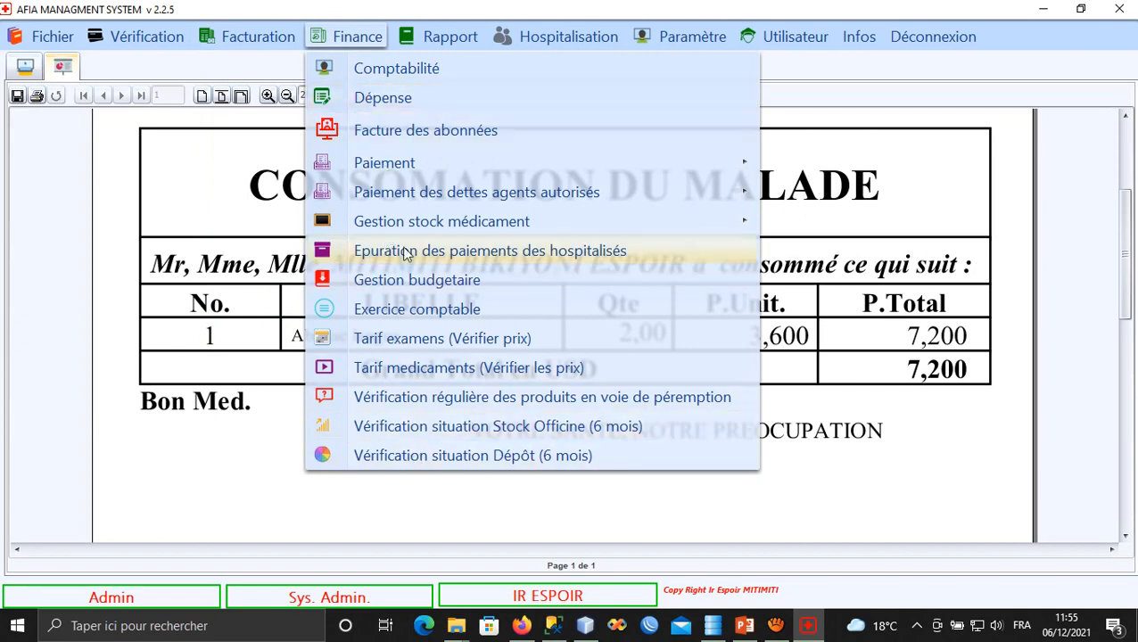
Open Finance > Comptabilité, pick an account for the new entry and start reference 'H'.
{"action": "left_click", "coordinate": [395, 69]}
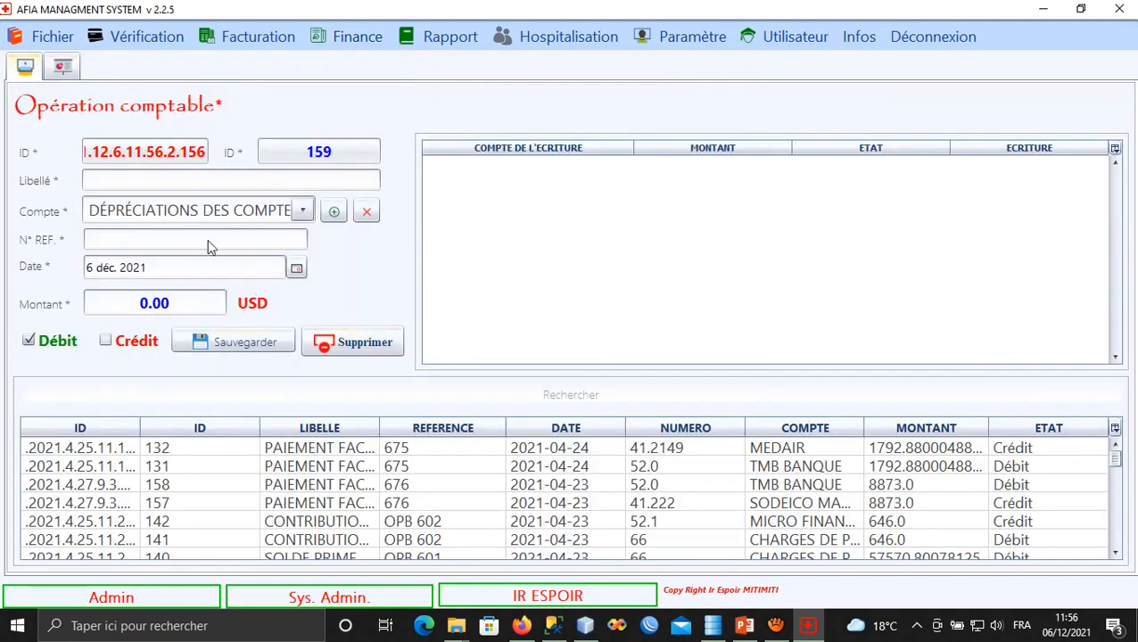
{"action": "left_click", "coordinate": [301, 211]}
{"action": "left_click", "coordinate": [195, 279]}
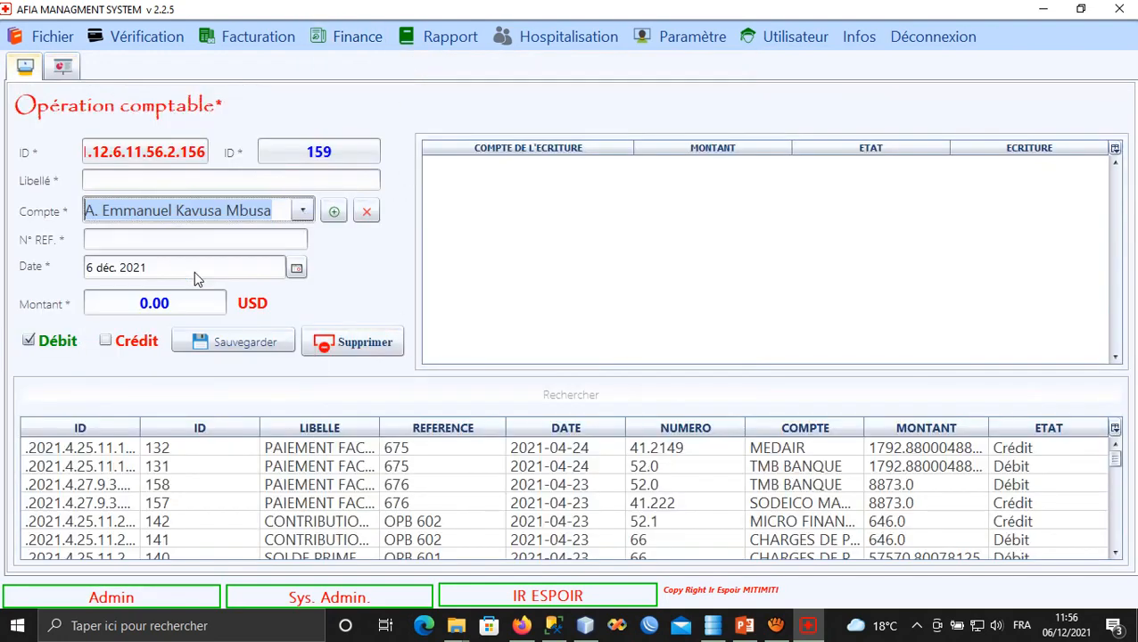
{"action": "left_click", "coordinate": [146, 242]}
{"action": "type", "text": "H"}
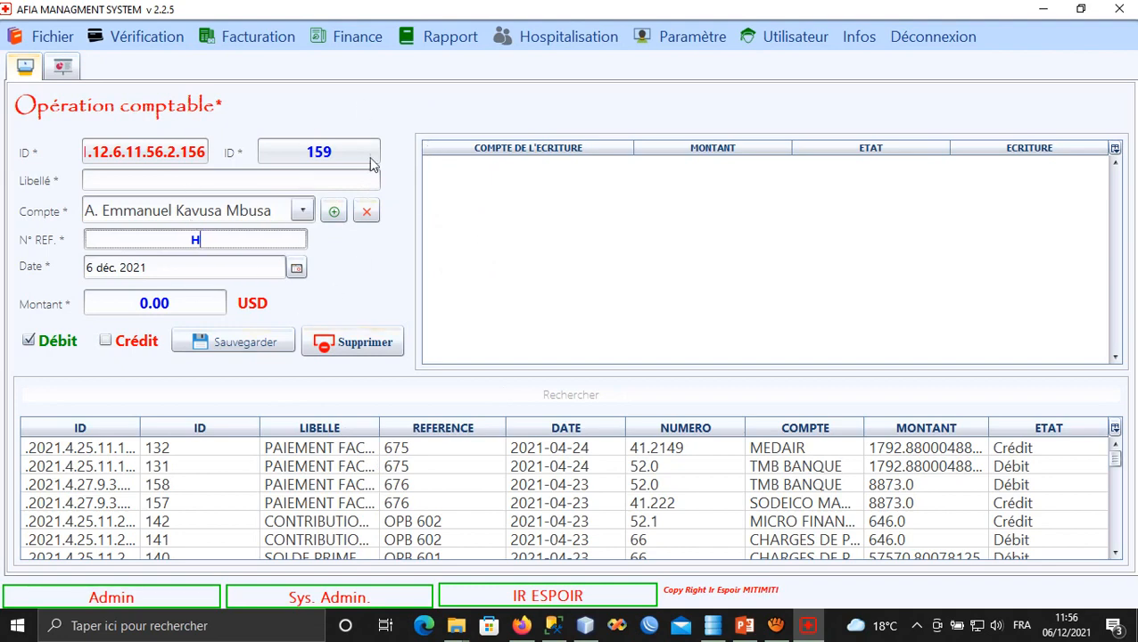
{"action": "left_click", "coordinate": [362, 40]}
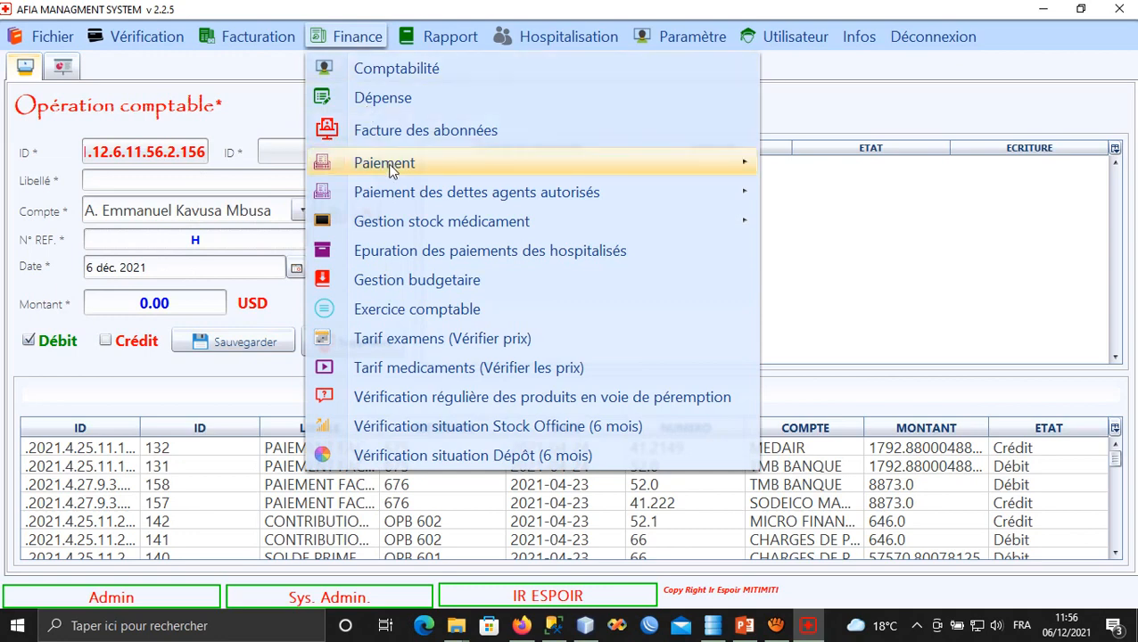
Load the 100.0 USD AUTRES CHARGES expense in Dépense and preview its Bon de sortie voucher.
{"action": "left_click", "coordinate": [379, 99]}
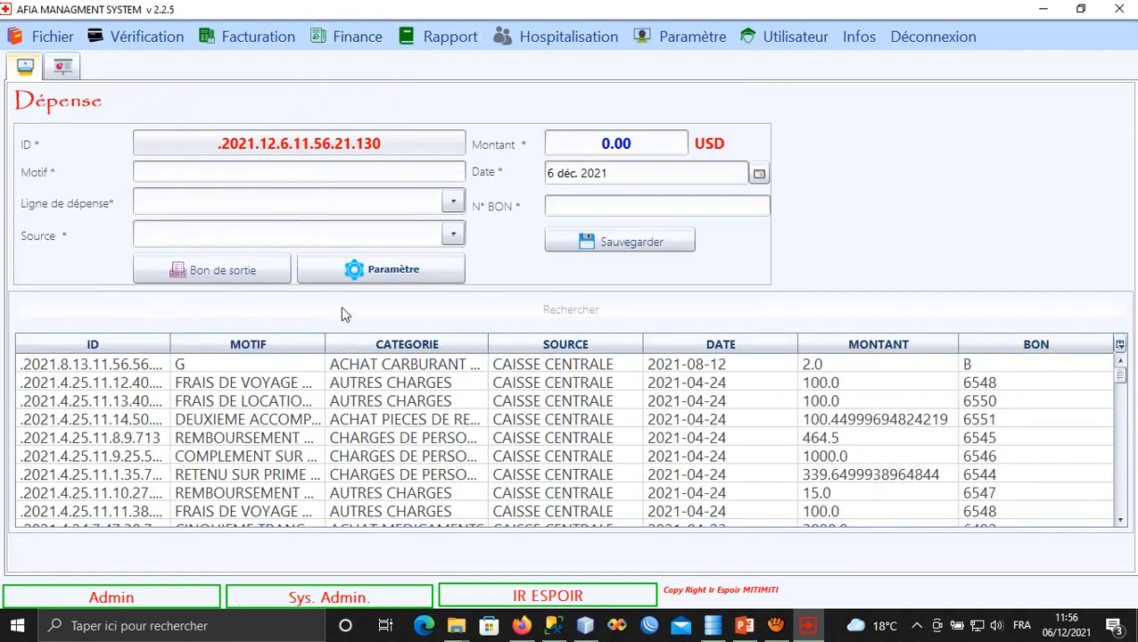
{"action": "left_click", "coordinate": [328, 381]}
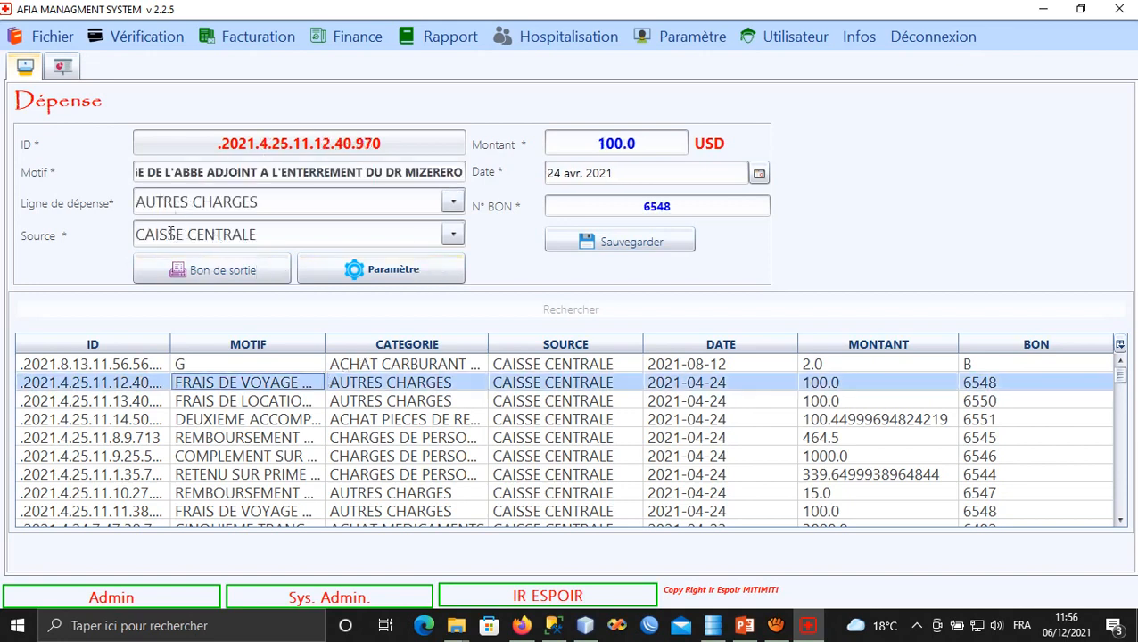
{"action": "left_click", "coordinate": [235, 269]}
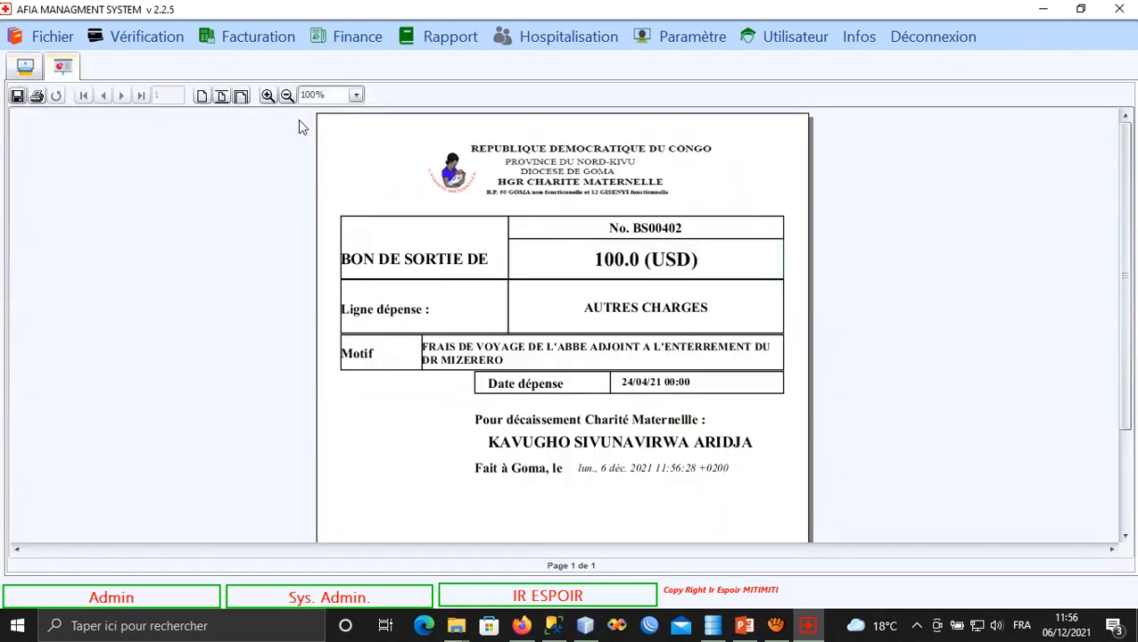
{"action": "left_click", "coordinate": [286, 95]}
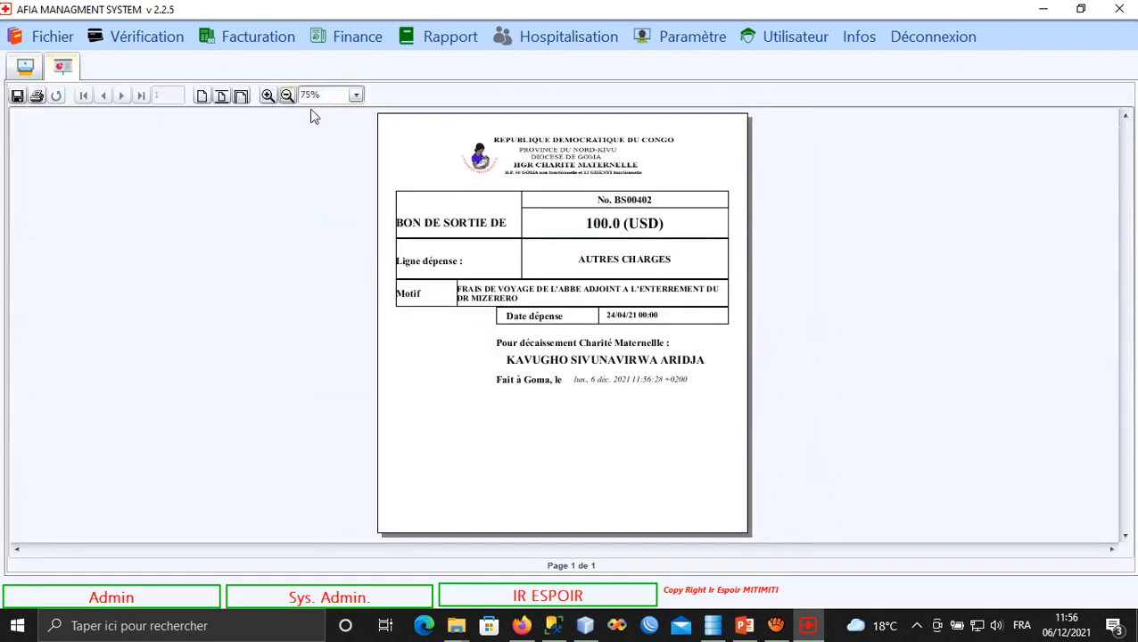
{"action": "left_click", "coordinate": [268, 96]}
{"action": "left_click", "coordinate": [267, 95]}
{"action": "scroll", "coordinate": [394, 308], "scroll_direction": "down", "scroll_amount": 2}
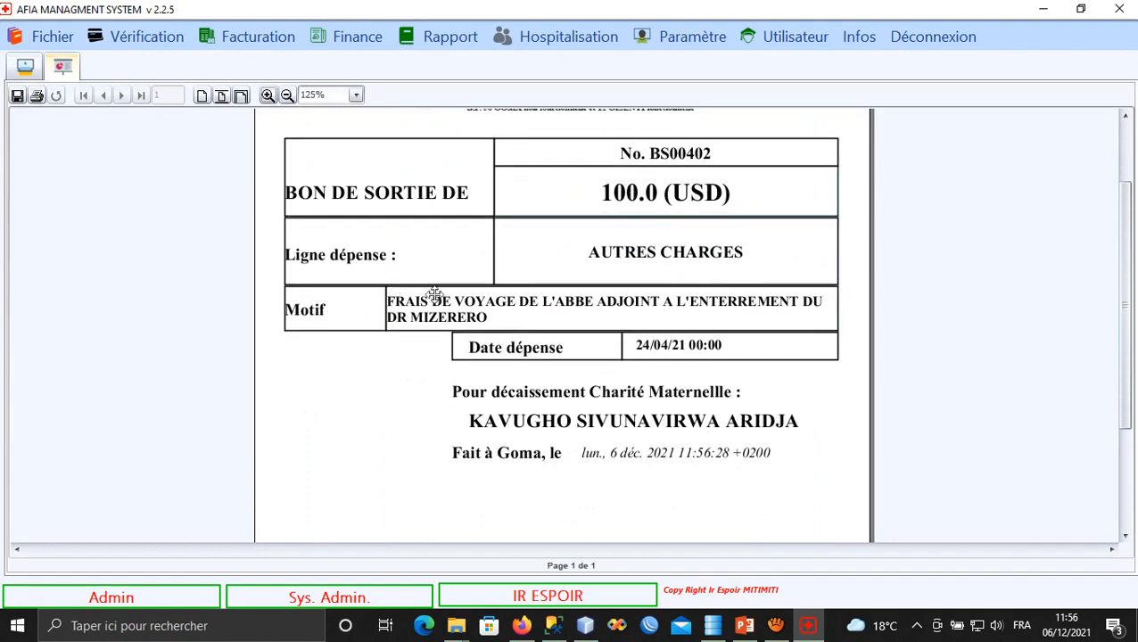
{"action": "left_click", "coordinate": [25, 67]}
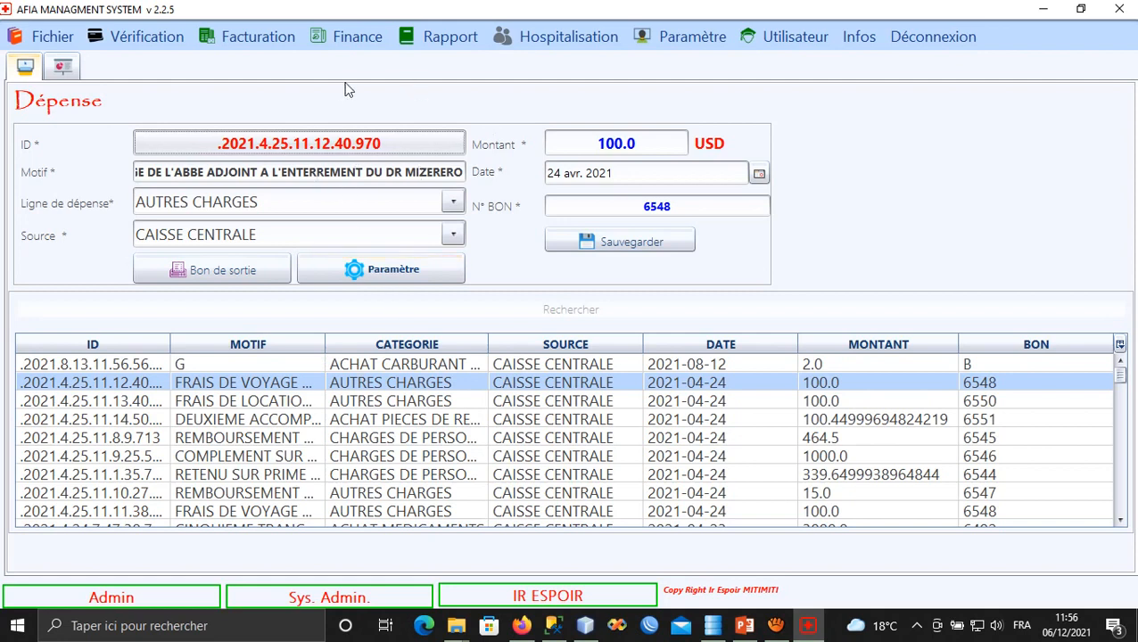
Run Paramètre > MISE A JOUR DOSSIERS to reload records, then switch to the PROJECTION UCS deck.
{"action": "left_click", "coordinate": [351, 36]}
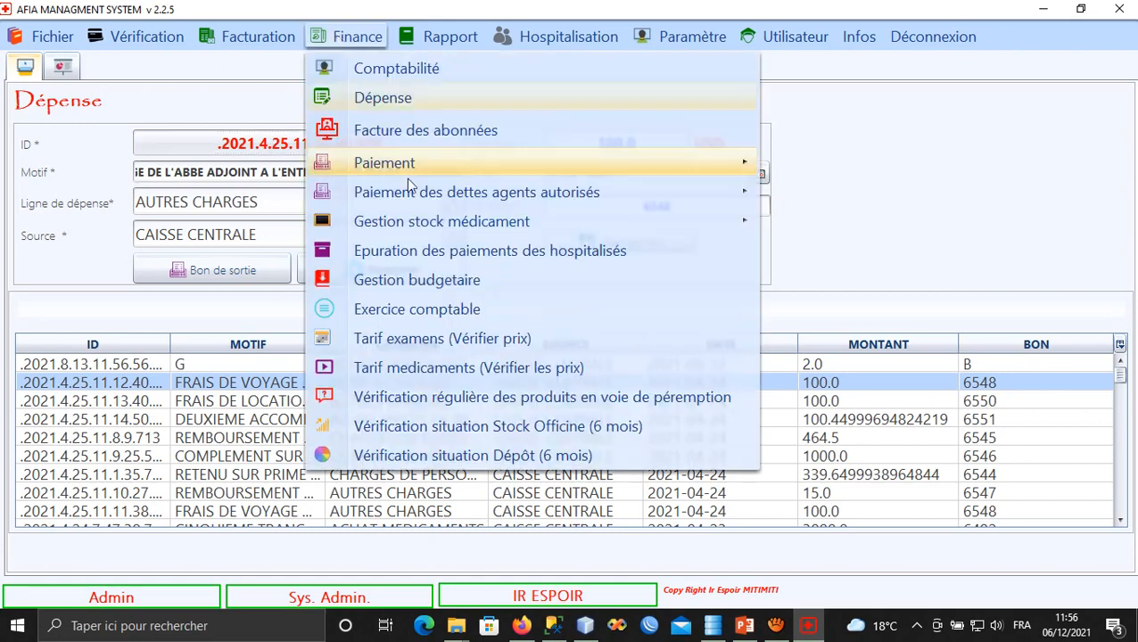
{"action": "mouse_move", "coordinate": [417, 193]}
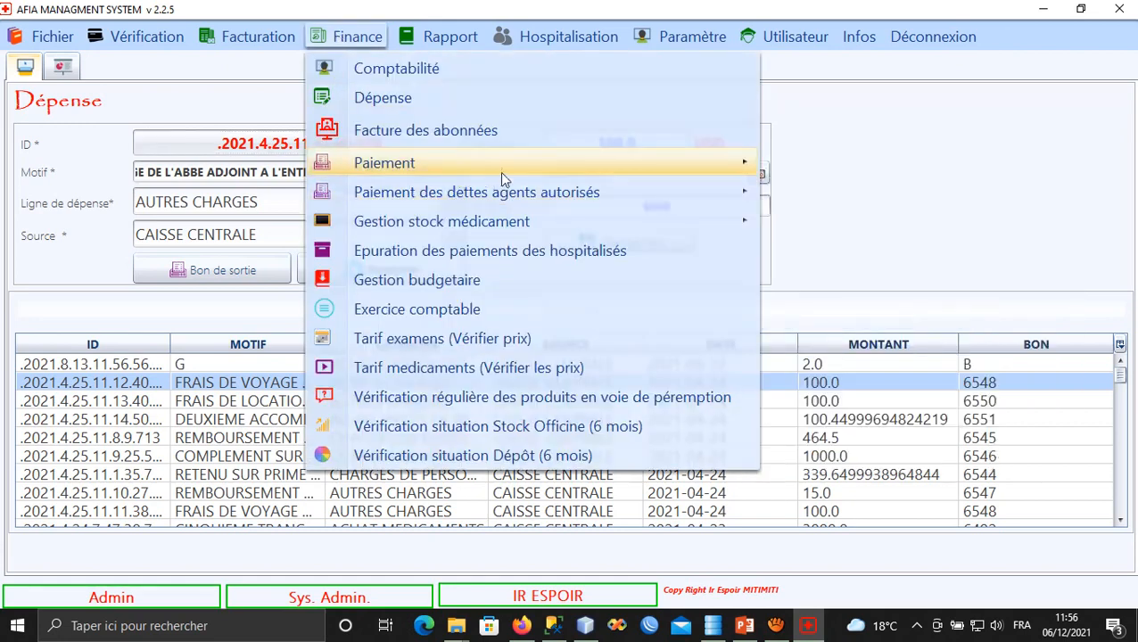
{"action": "mouse_move", "coordinate": [610, 154]}
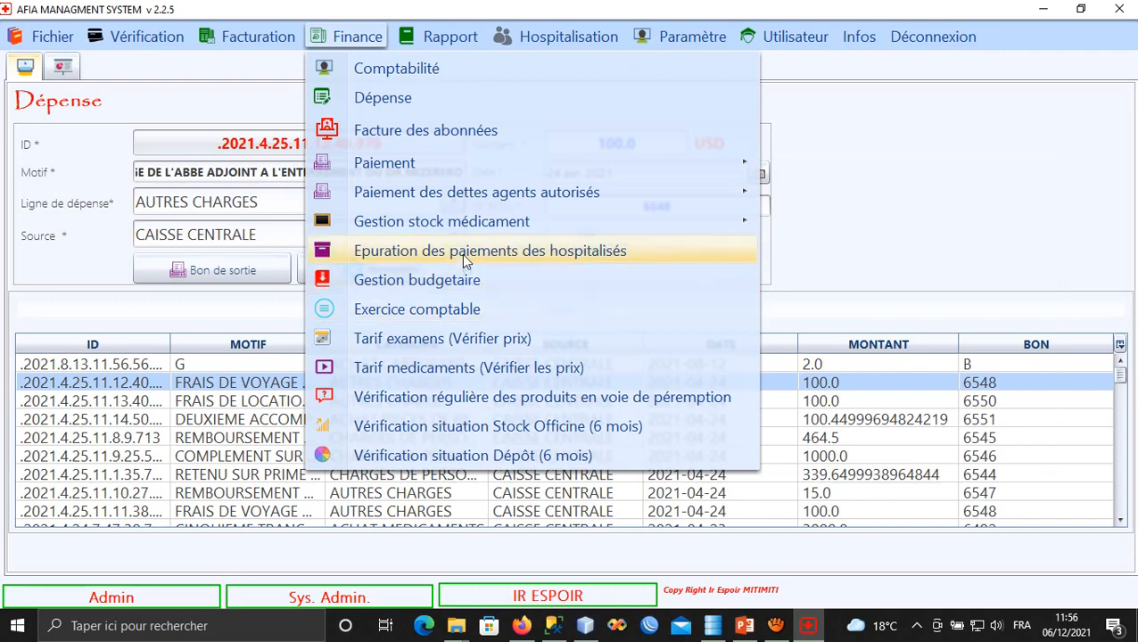
{"action": "mouse_move", "coordinate": [533, 223]}
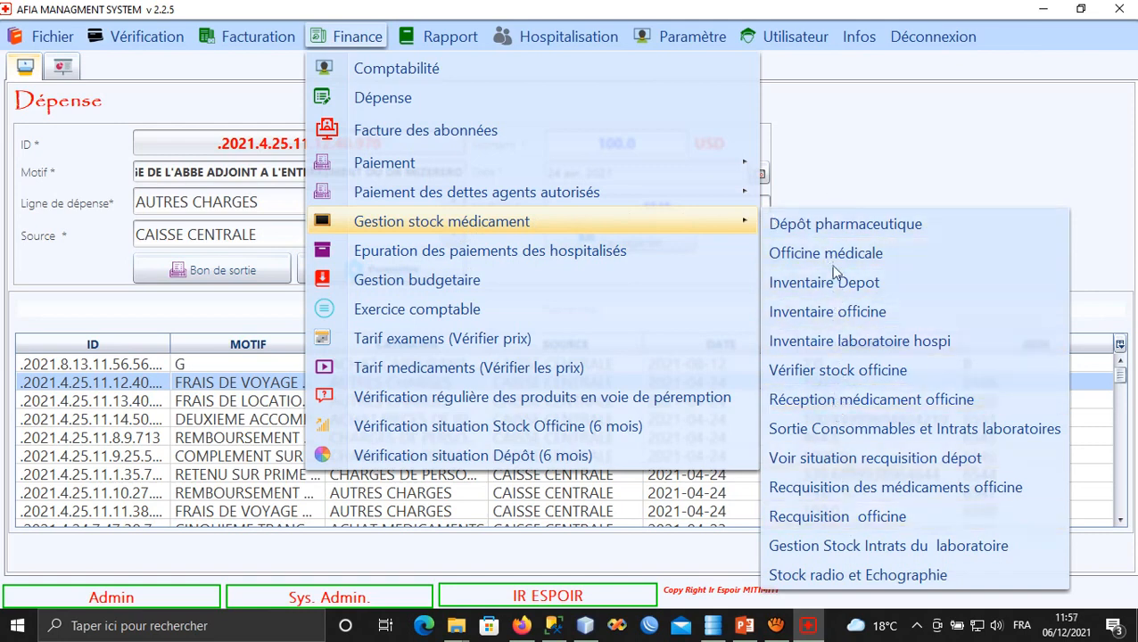
{"action": "left_click", "coordinate": [700, 40]}
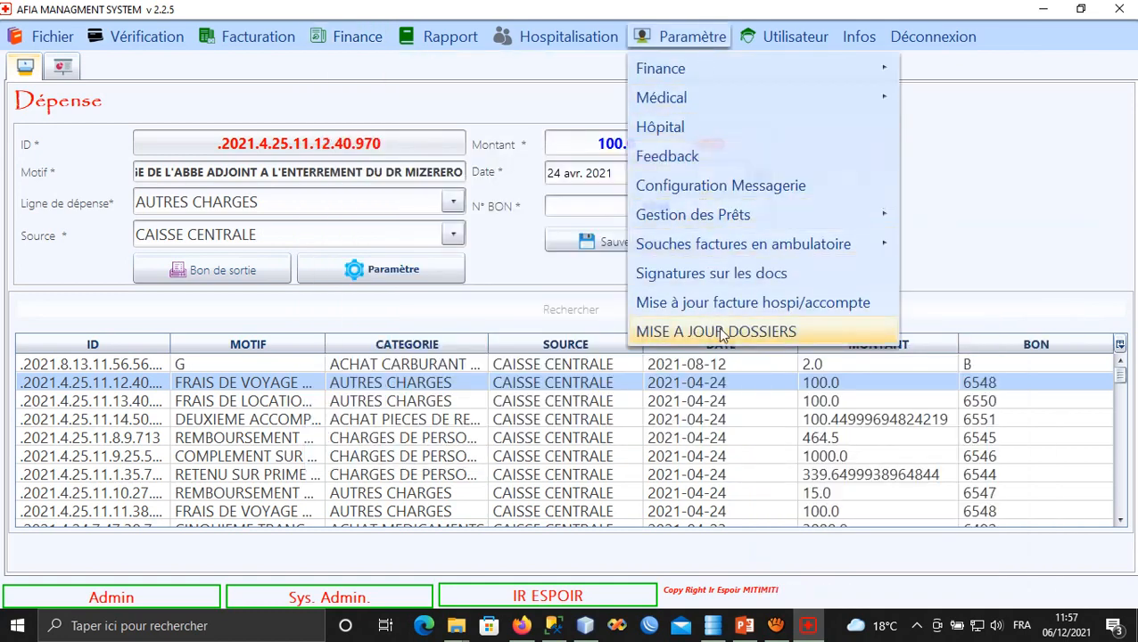
{"action": "left_click", "coordinate": [666, 334]}
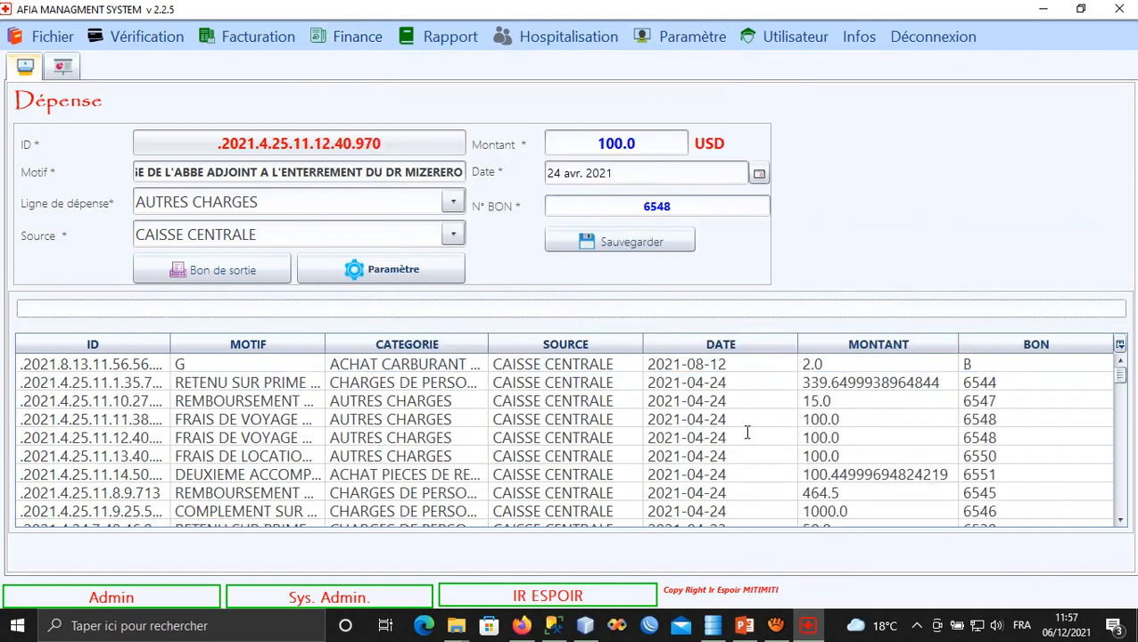
{"action": "left_click", "coordinate": [745, 631]}
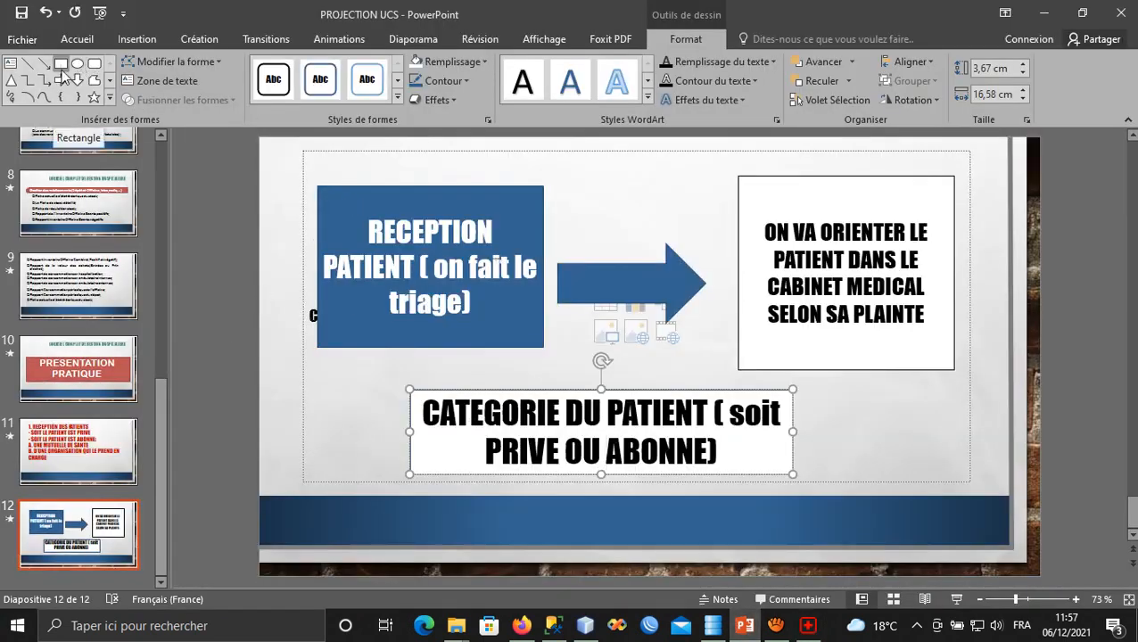
Add slide 13, delete its content placeholder and stretch the title box down across the slide.
{"action": "left_click", "coordinate": [77, 39]}
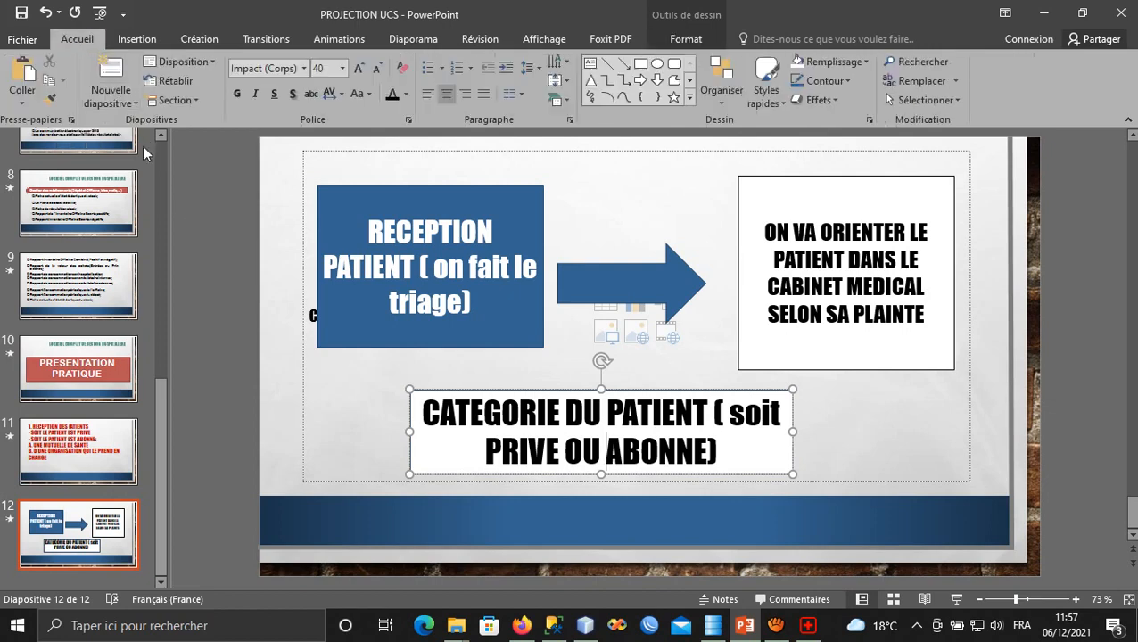
{"action": "left_click", "coordinate": [110, 76]}
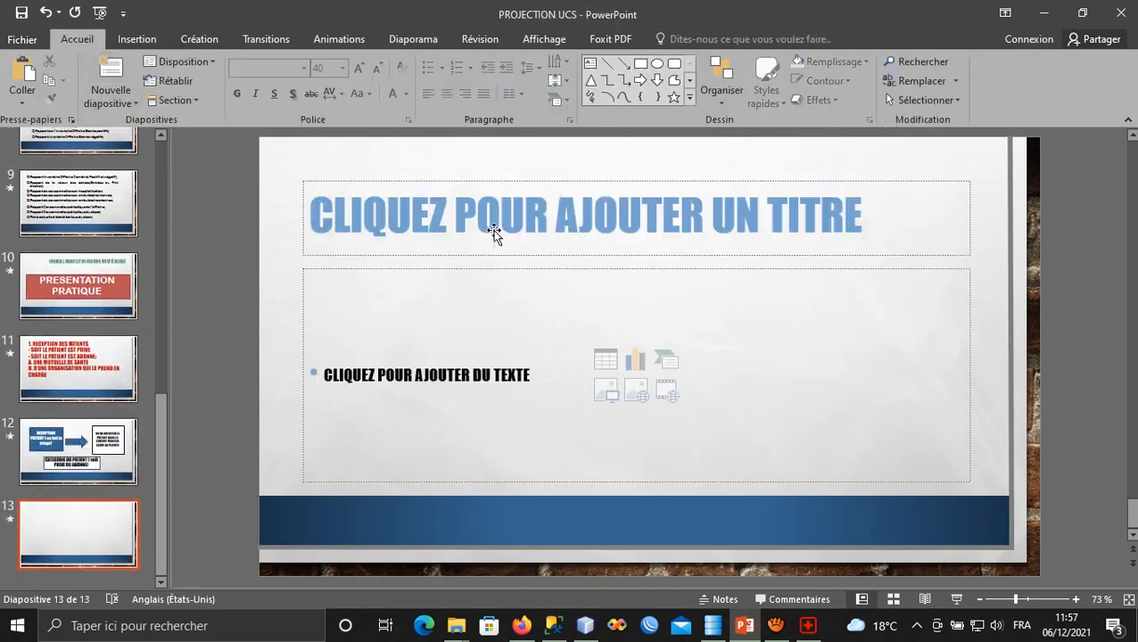
{"action": "left_click", "coordinate": [491, 268]}
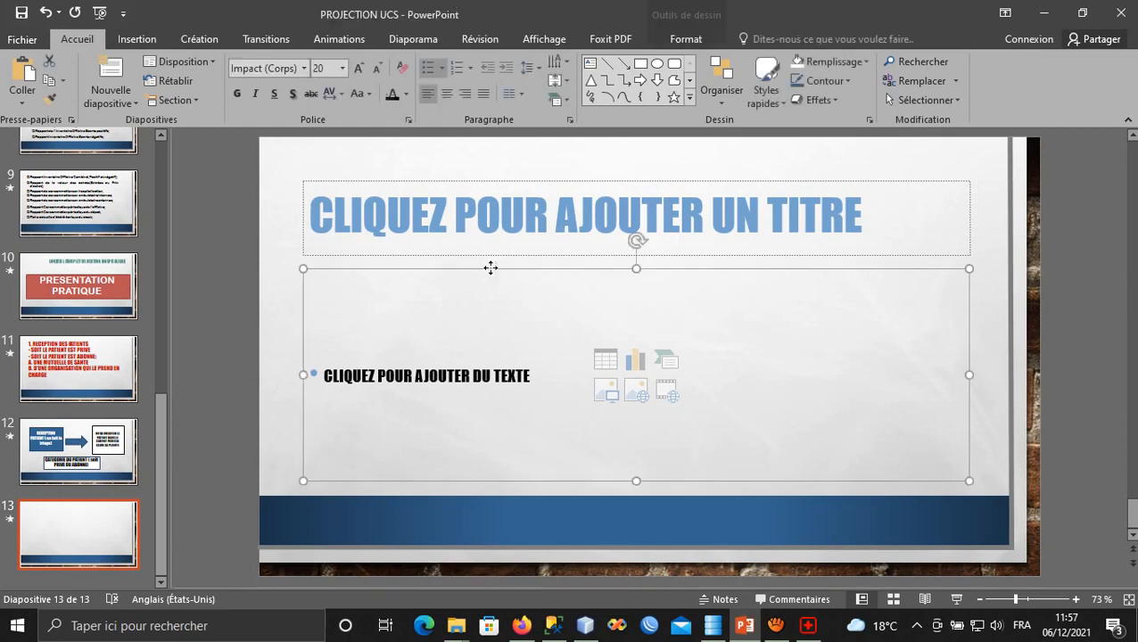
{"action": "key", "text": "Delete"}
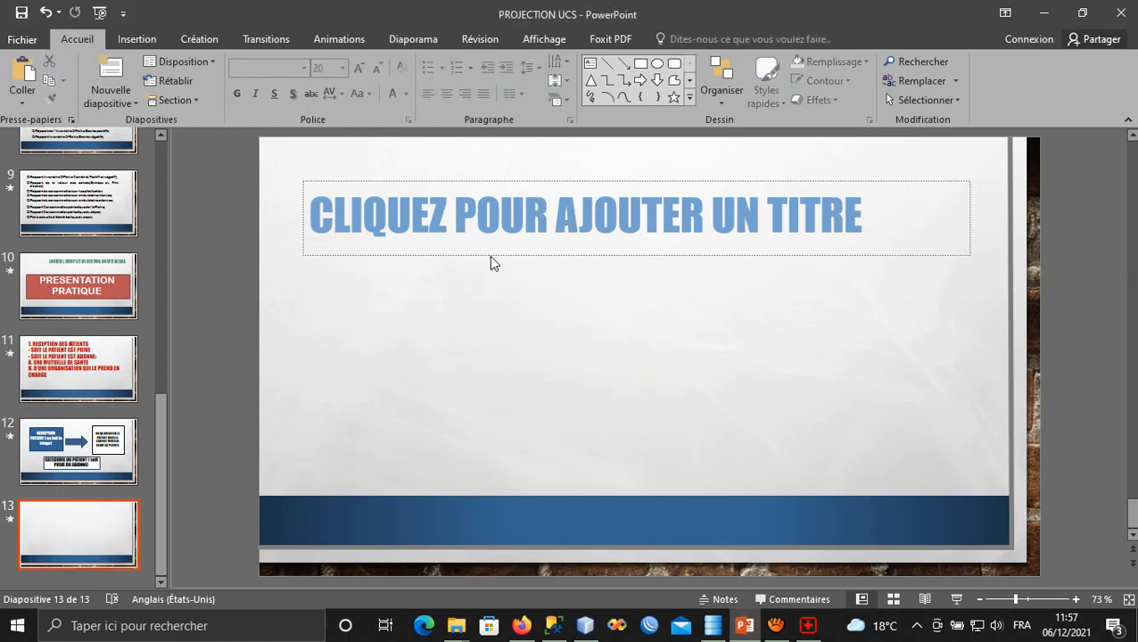
{"action": "left_click", "coordinate": [490, 256]}
{"action": "left_click_drag", "start_coordinate": [635, 254], "coordinate": [636, 454]}
{"action": "left_click", "coordinate": [614, 300]}
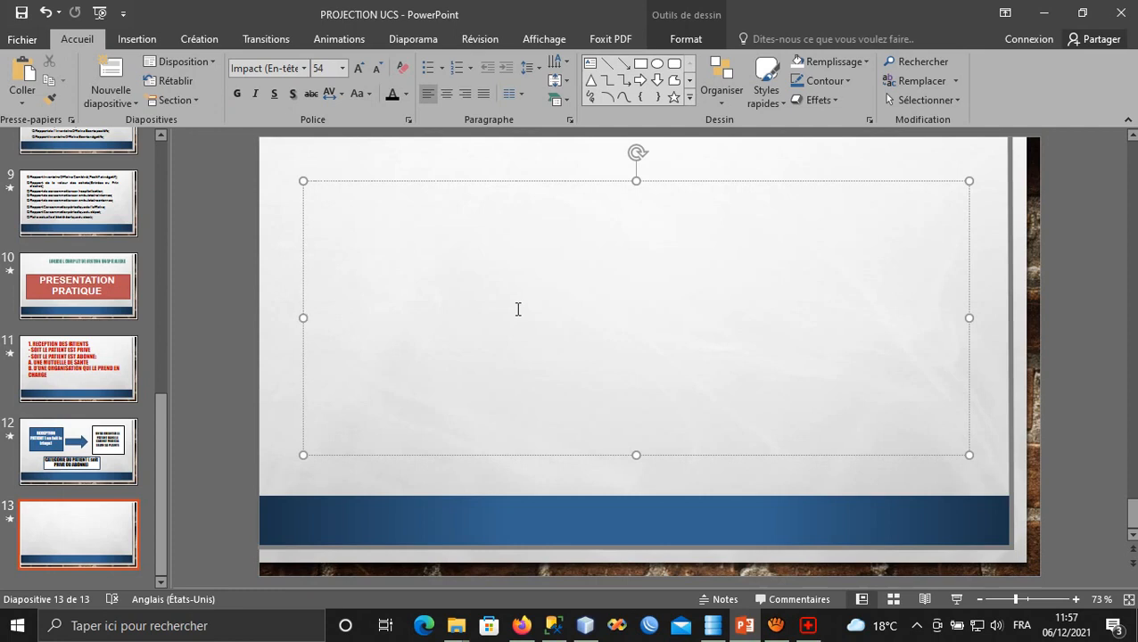
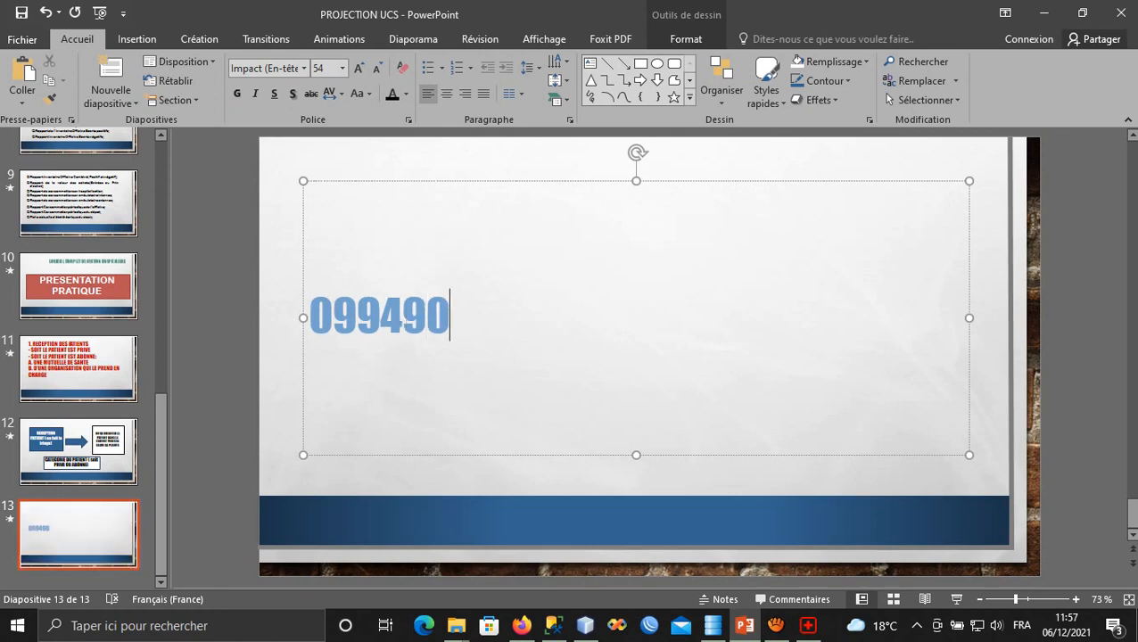
Type the contact phone number and the first e-mail address on separate lines.
{"action": "key", "text": "Return"}
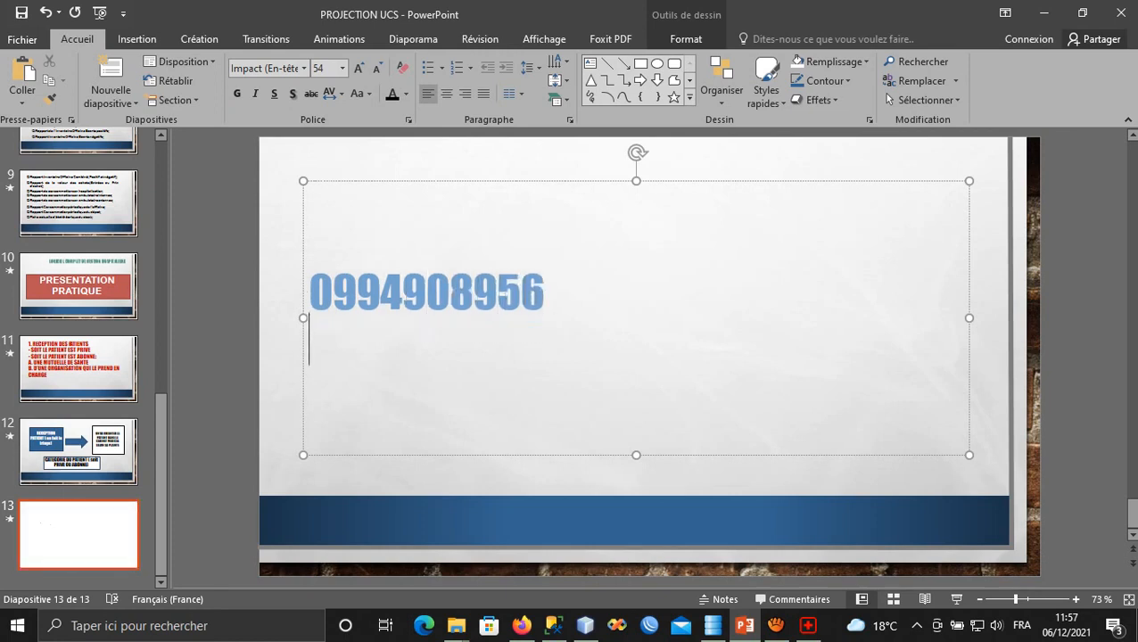
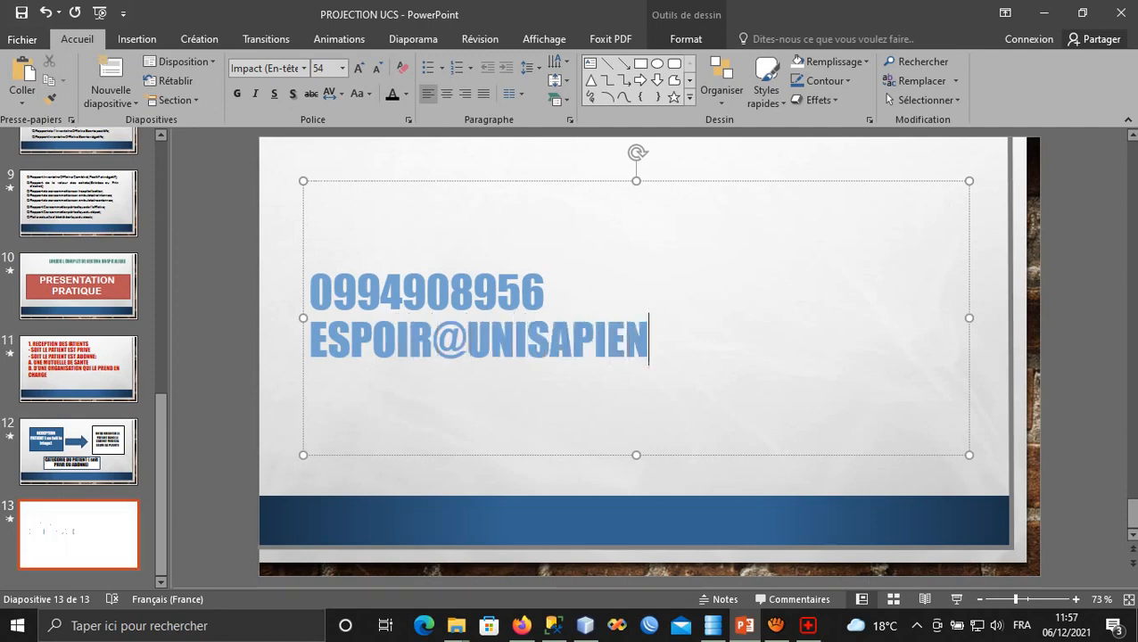
{"action": "key", "text": "Return"}
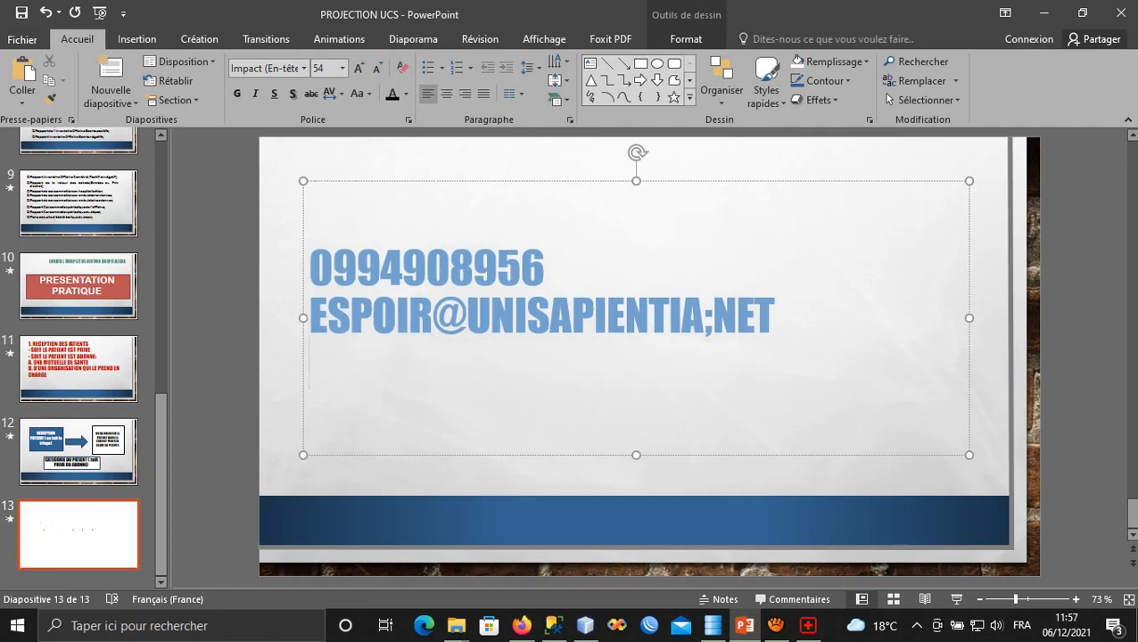
Replace the wrong separator before NET in the first e-mail with a period, making it a link.
{"action": "left_click", "coordinate": [713, 333]}
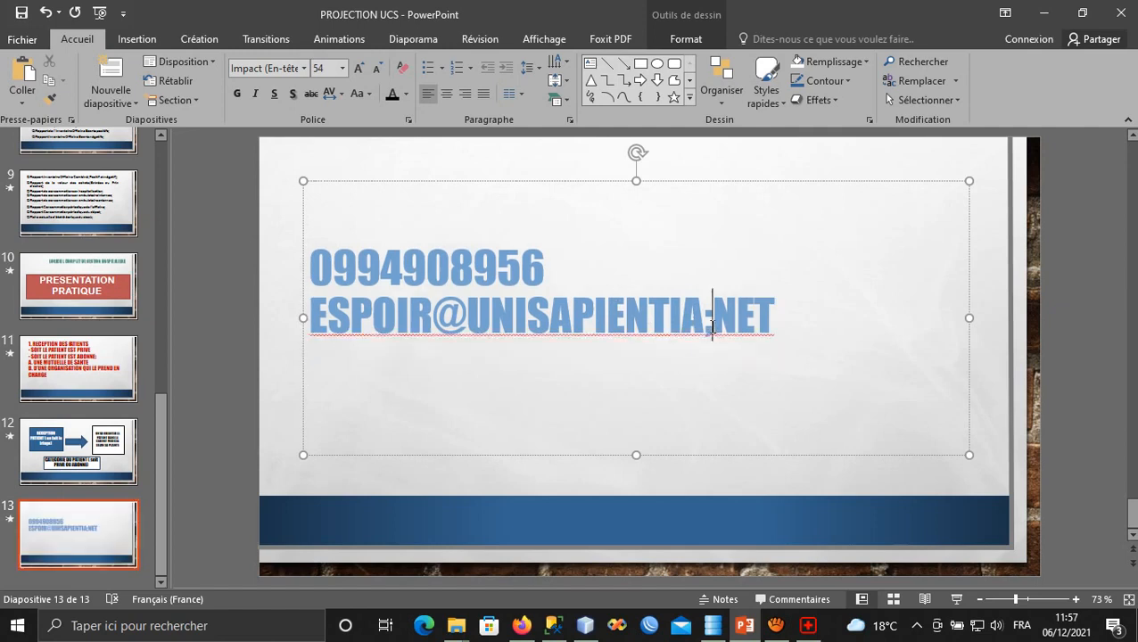
{"action": "key", "text": "BackSpace"}
{"action": "type", "text": ":"}
{"action": "key", "text": "BackSpace"}
{"action": "type", "text": ";"}
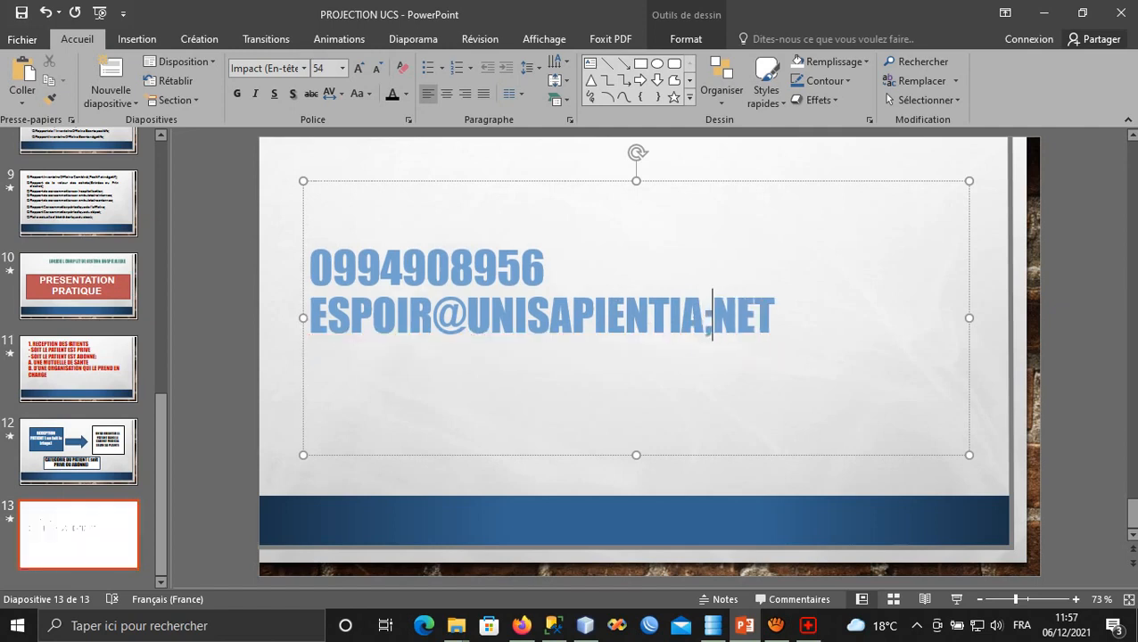
{"action": "key", "text": "BackSpace"}
{"action": "type", "text": "!"}
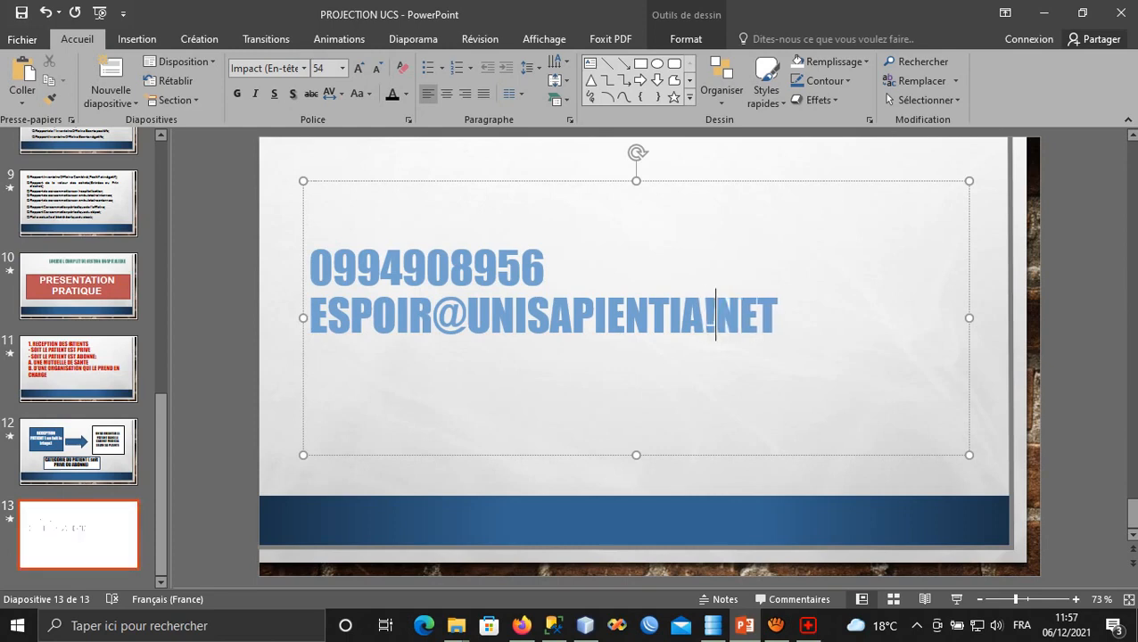
{"action": "key", "text": "BackSpace"}
{"action": "type", "text": "ù"}
{"action": "key", "text": "BackSpace"}
{"action": "key", "text": "super+space"}
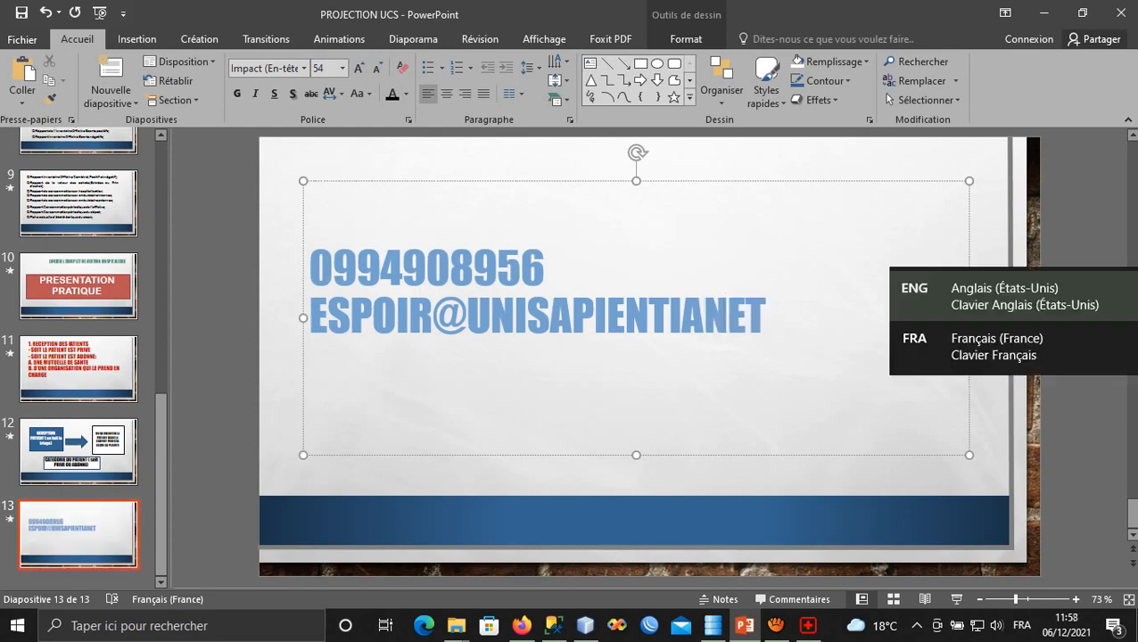
{"action": "type", "text": "."}
{"action": "key", "text": "BackSpace"}
{"action": "type", "text": "."}
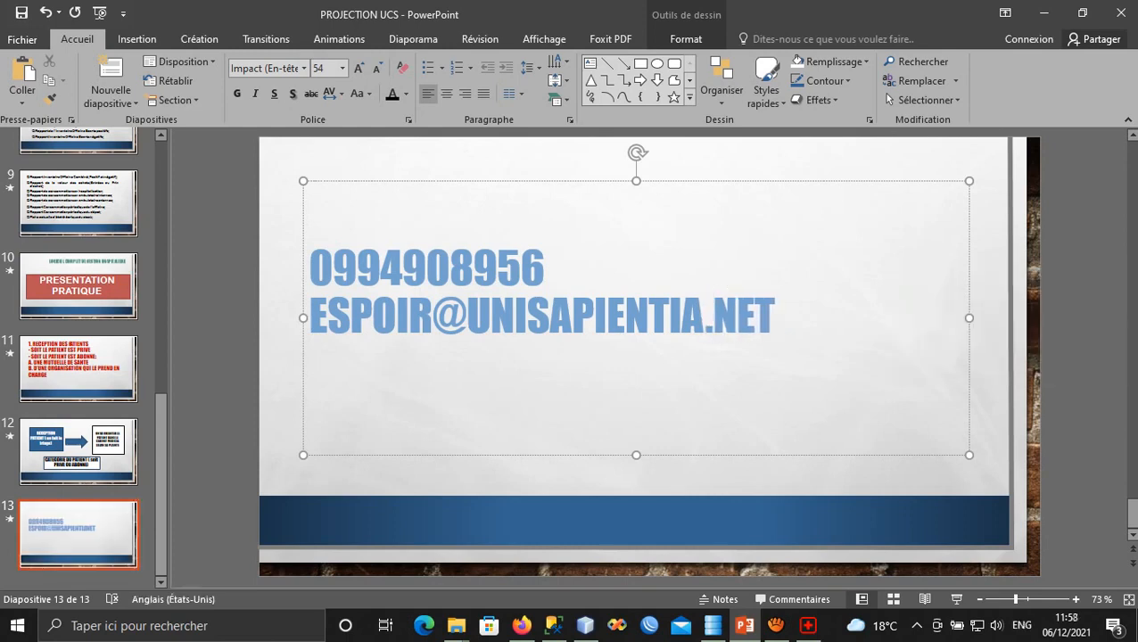
{"action": "key", "text": "Return"}
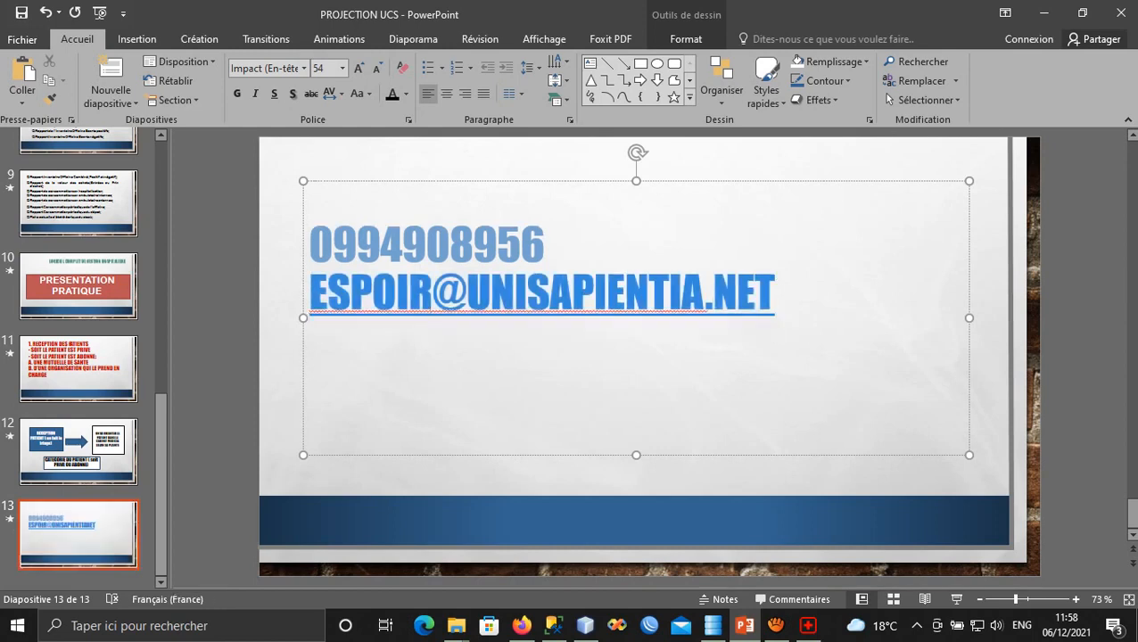
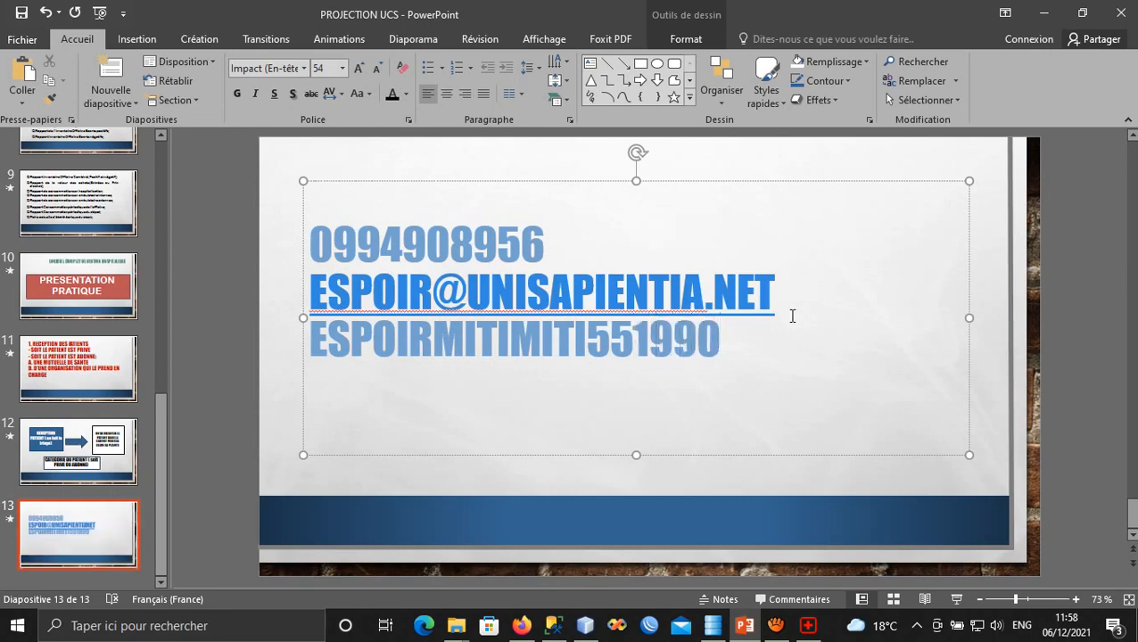
Type the second address's user name and the @ sign on the new line.
{"action": "key", "text": "super+space"}
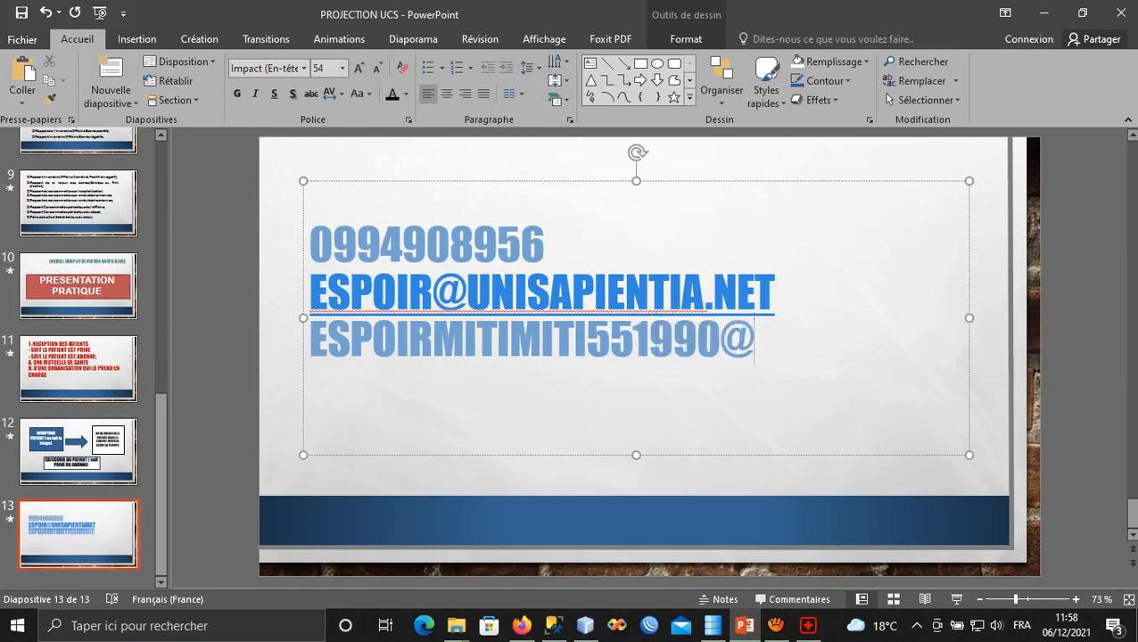
{"action": "key", "text": "super+space"}
Finish the second address with the GMAIL.COM domain, correcting stray characters.
{"action": "type", "text": "G;Q"}
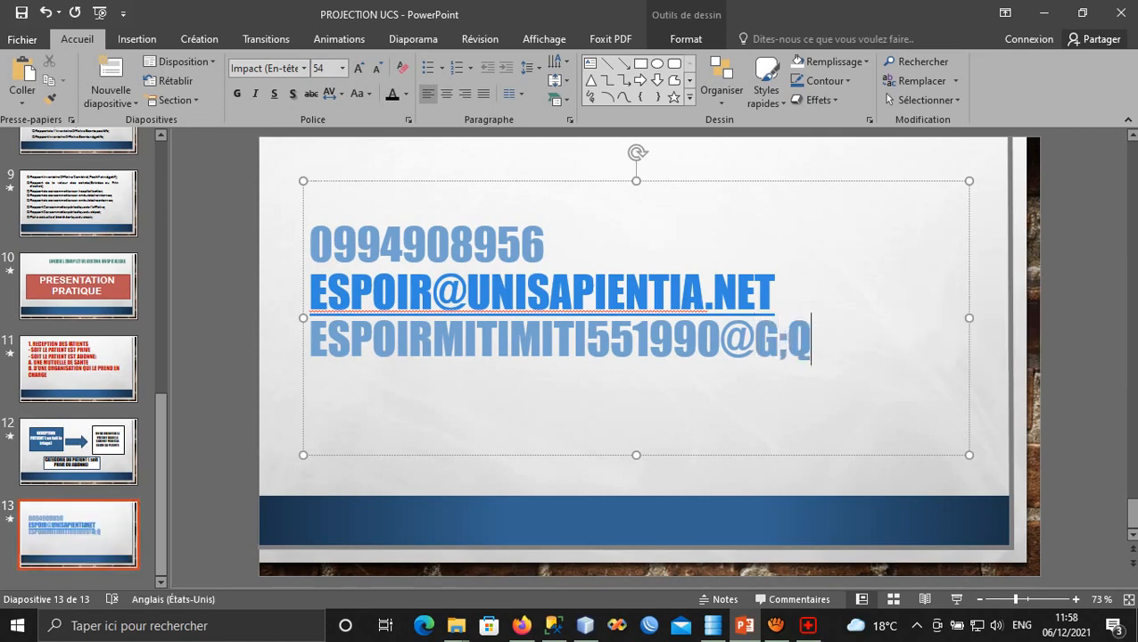
{"action": "key", "text": "BackSpace"}
{"action": "key", "text": "BackSpace"}
{"action": "type", "text": "MQ"}
{"action": "key", "text": "BackSpace"}
{"action": "type", "text": "AI"}
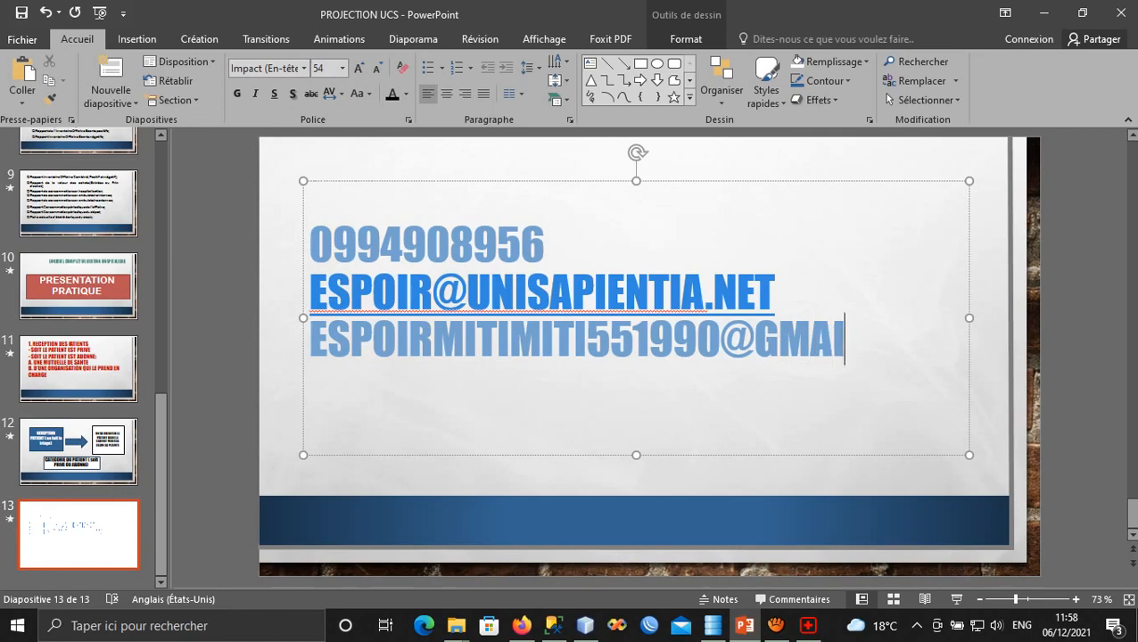
{"action": "type", "text": "L,"}
{"action": "key", "text": "BackSpace"}
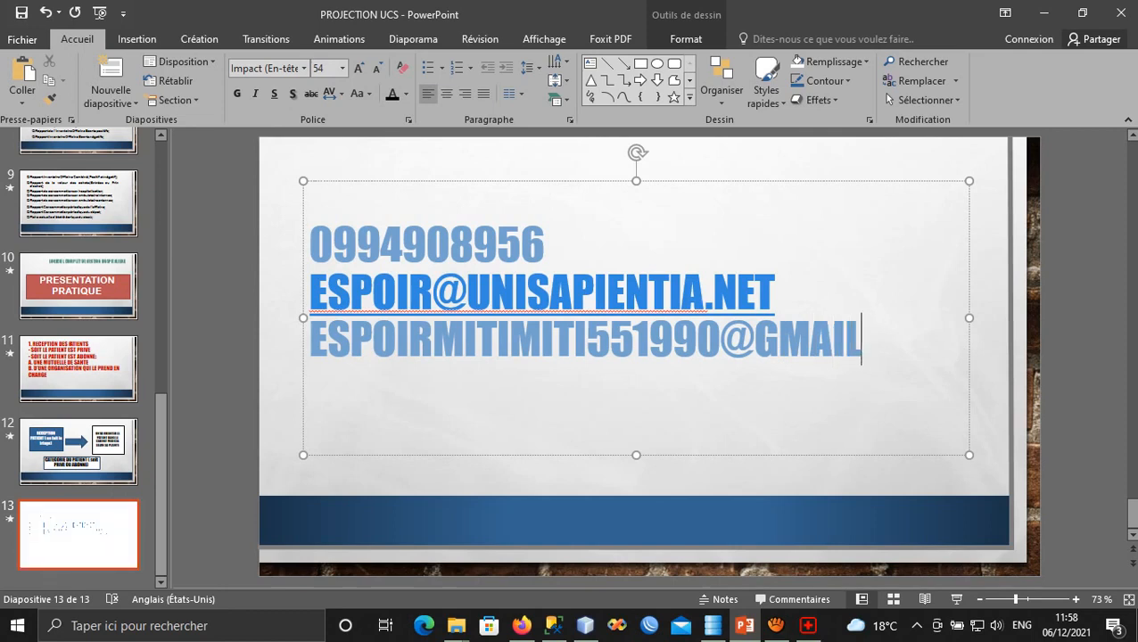
{"action": "type", "text": ".CO;"}
{"action": "key", "text": "BackSpace"}
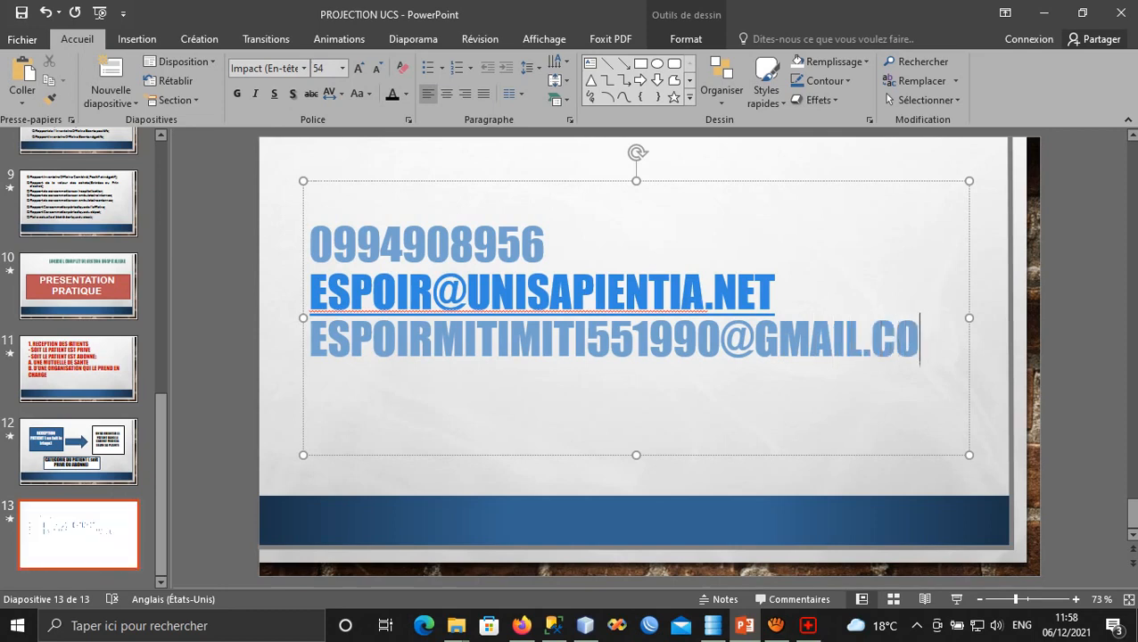
{"action": "type", "text": ","}
{"action": "key", "text": "BackSpace"}
{"action": "type", "text": "M"}
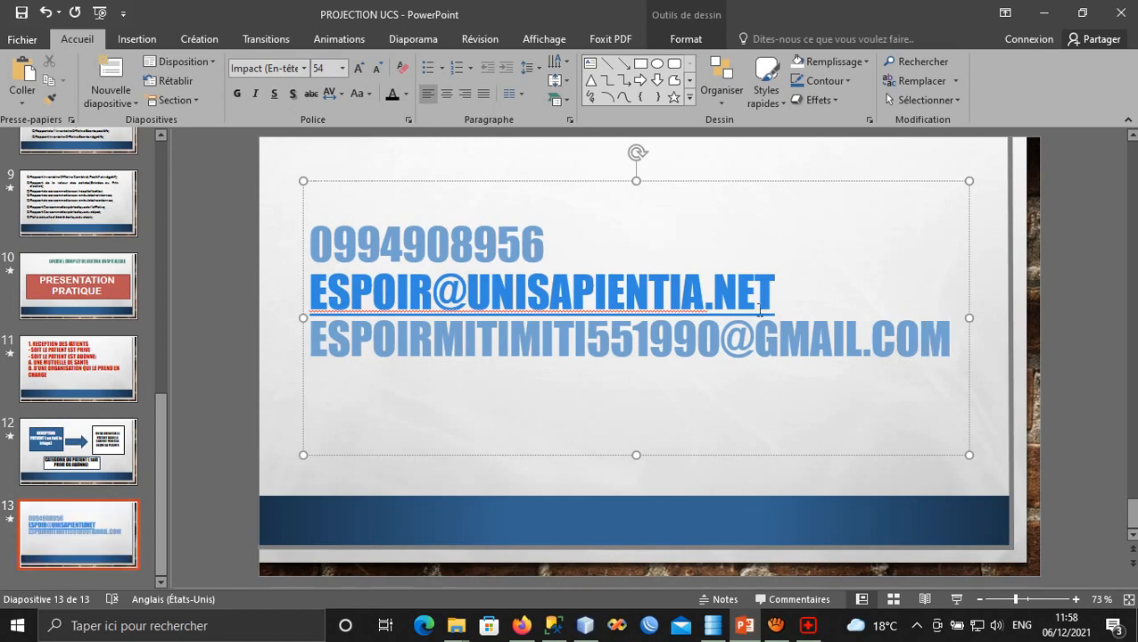
{"action": "left_click", "coordinate": [489, 302]}
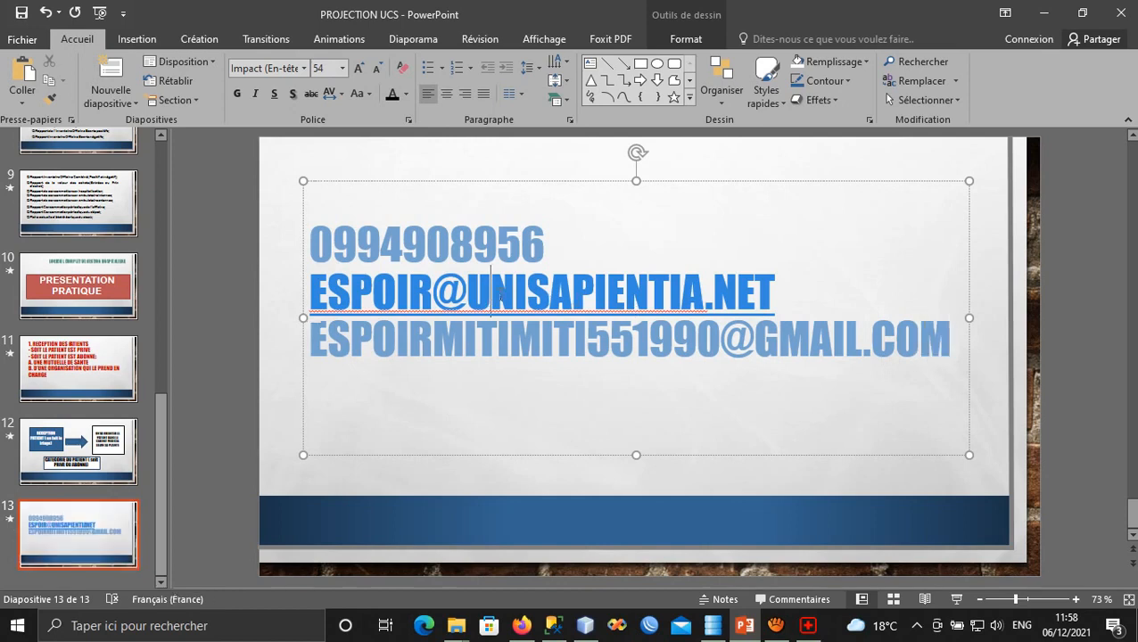
Insert a blank line between the phone number and the e-mail addresses.
{"action": "left_click_drag", "start_coordinate": [948, 342], "coordinate": [421, 283]}
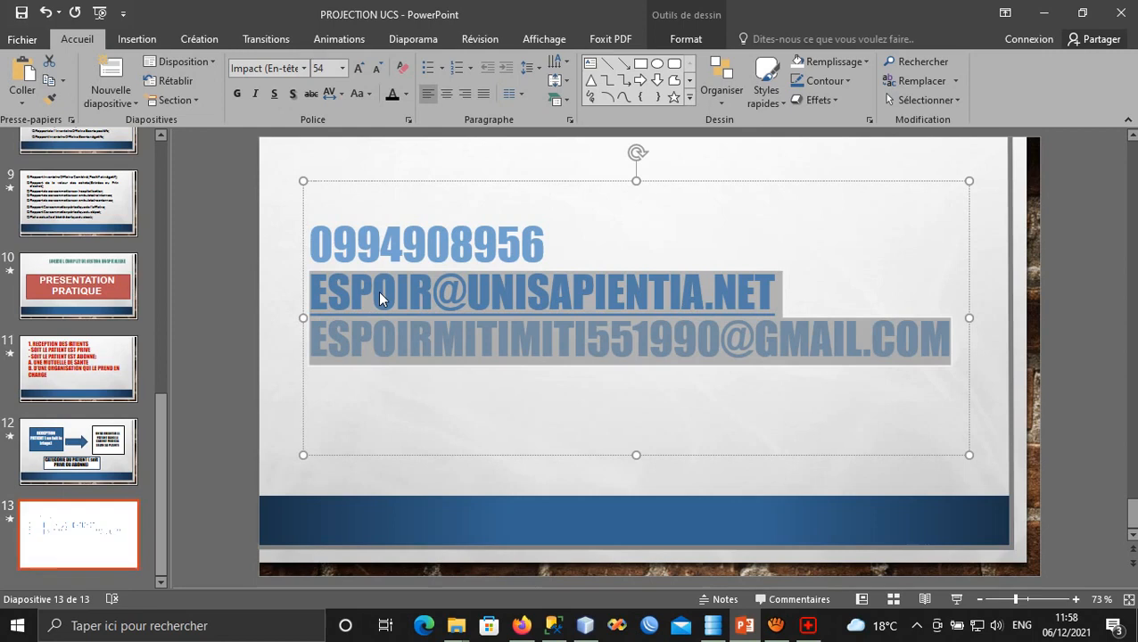
{"action": "left_click", "coordinate": [451, 324]}
{"action": "left_click", "coordinate": [560, 353]}
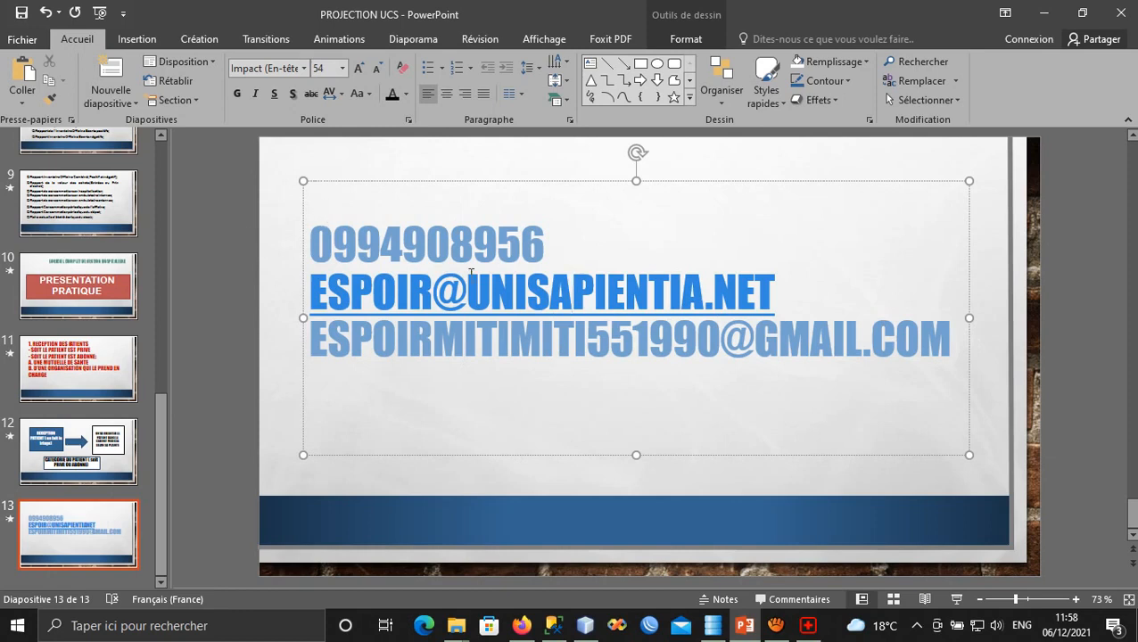
{"action": "left_click", "coordinate": [553, 253]}
{"action": "key", "text": "Return"}
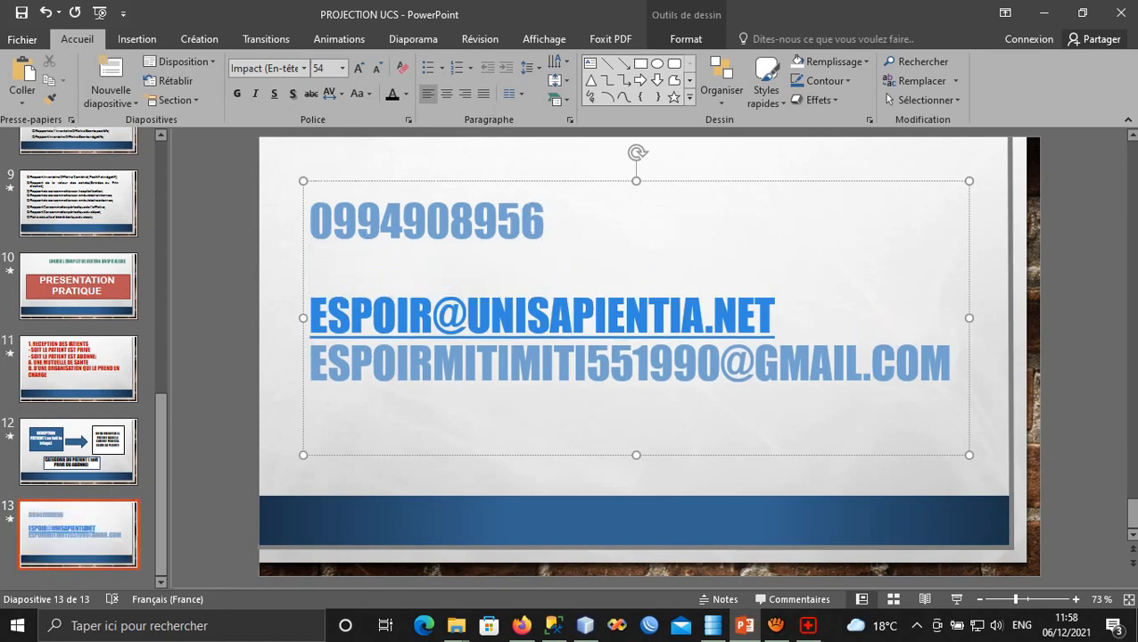
Replace the phone number's leading 0 with the +243 country code and space its digit groups.
{"action": "left_click", "coordinate": [568, 223]}
{"action": "left_click_drag", "start_coordinate": [552, 223], "coordinate": [314, 233]}
{"action": "left_click", "coordinate": [375, 233]}
{"action": "left_click", "coordinate": [311, 223]}
{"action": "key", "text": "Delete"}
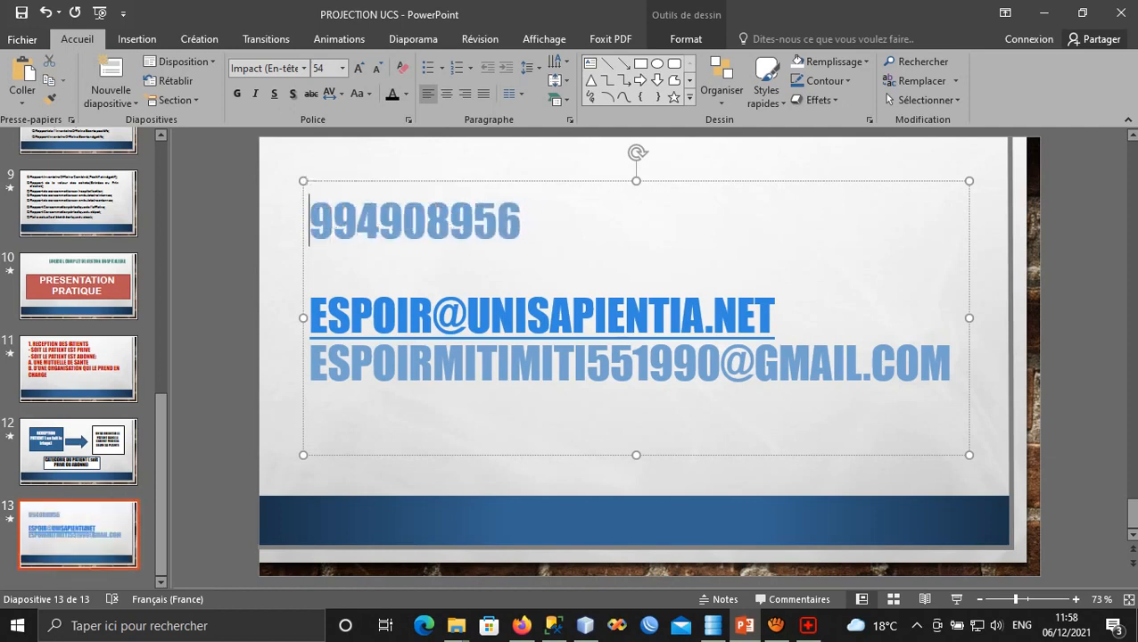
{"action": "type", "text": "-"}
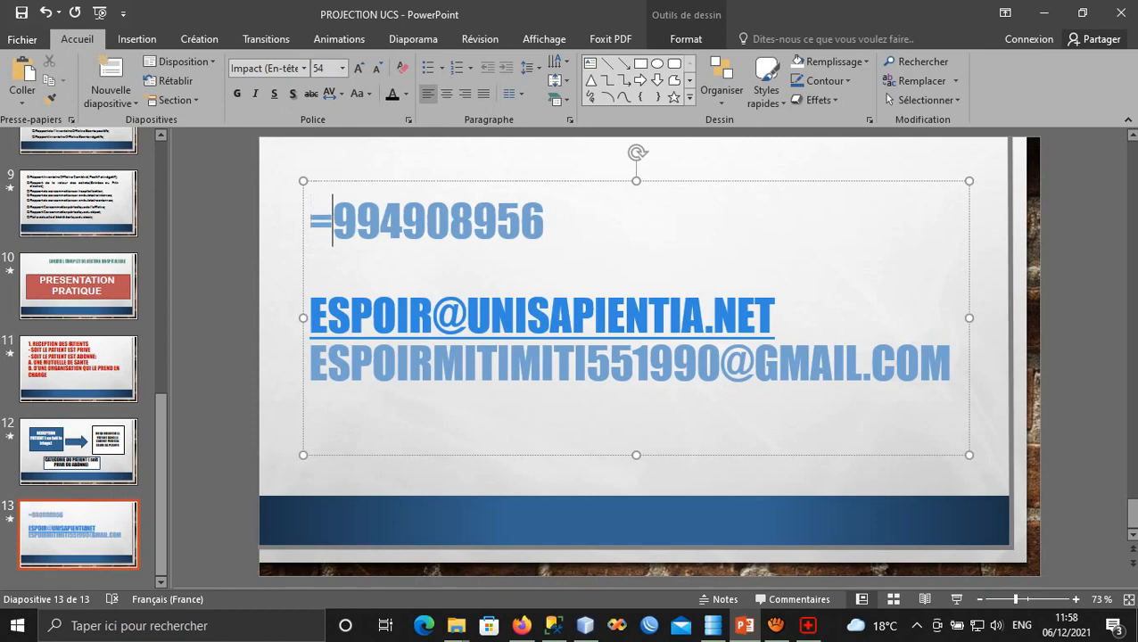
{"action": "key", "text": "BackSpace"}
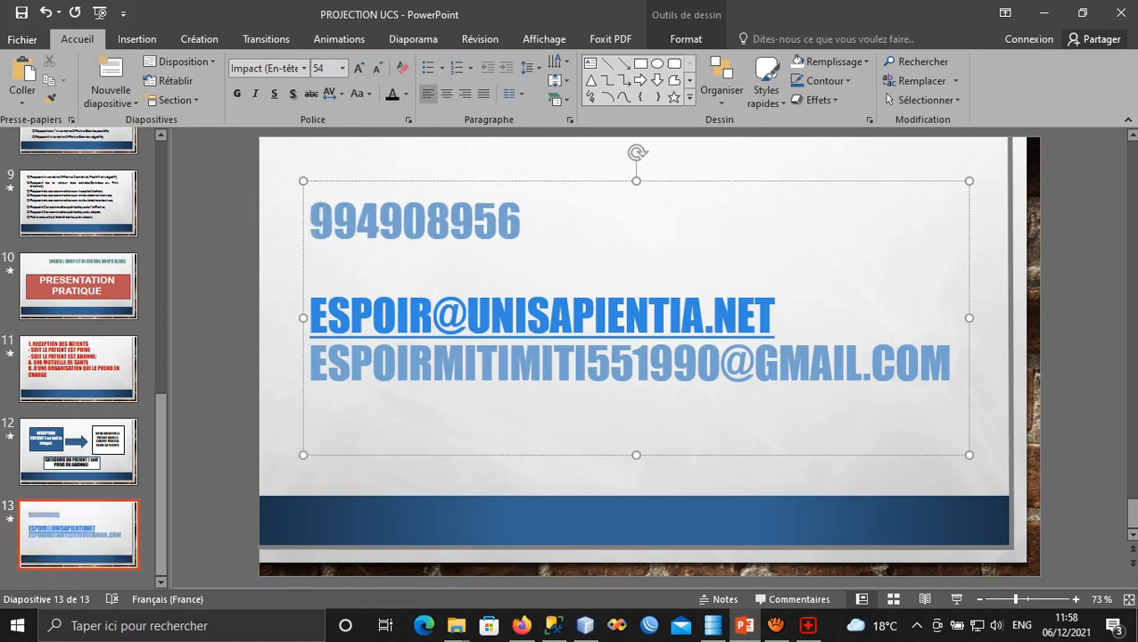
{"action": "key", "text": "alt+shift"}
{"action": "type", "text": "+243"}
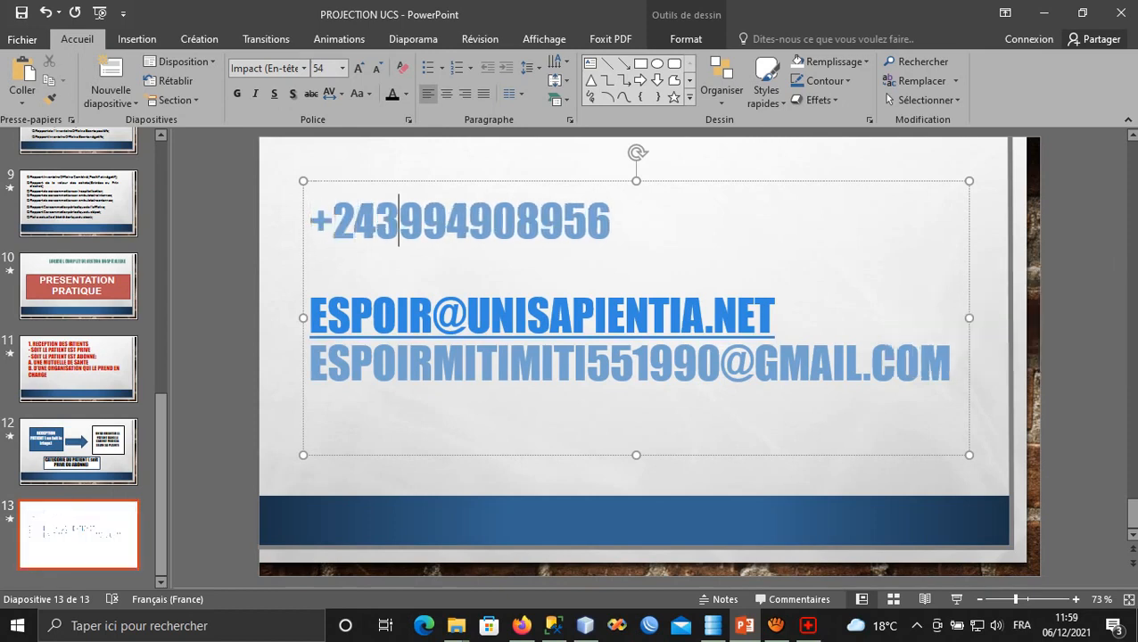
{"action": "key", "text": "Right"}
{"action": "key", "text": "Right"}
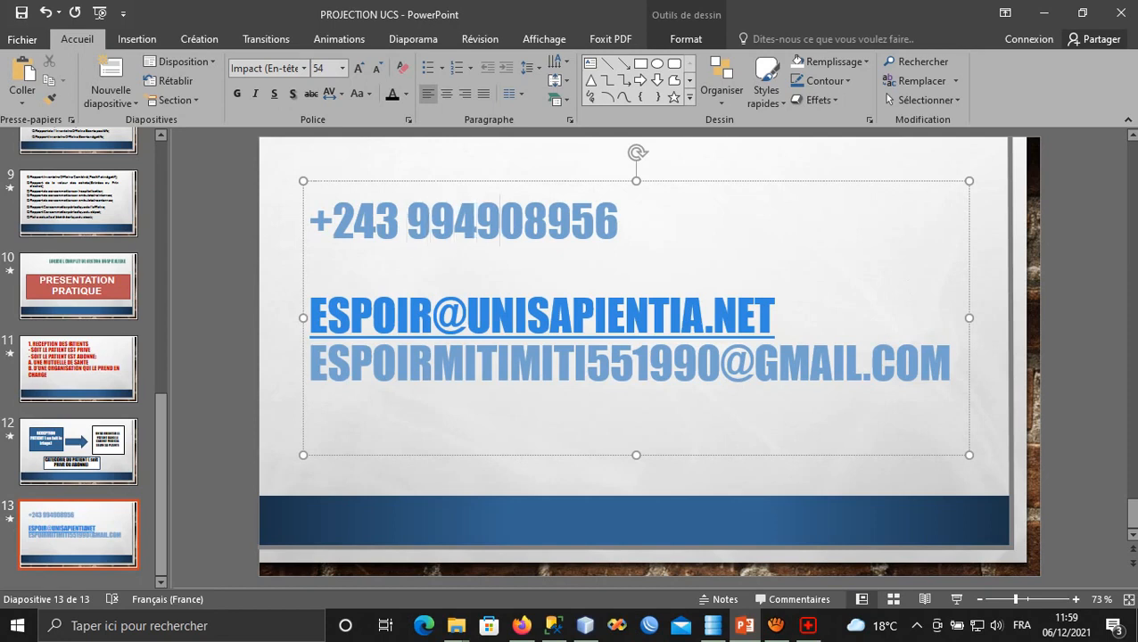
{"action": "key", "text": "Right"}
{"action": "key", "text": "Right"}
{"action": "key", "text": "Right"}
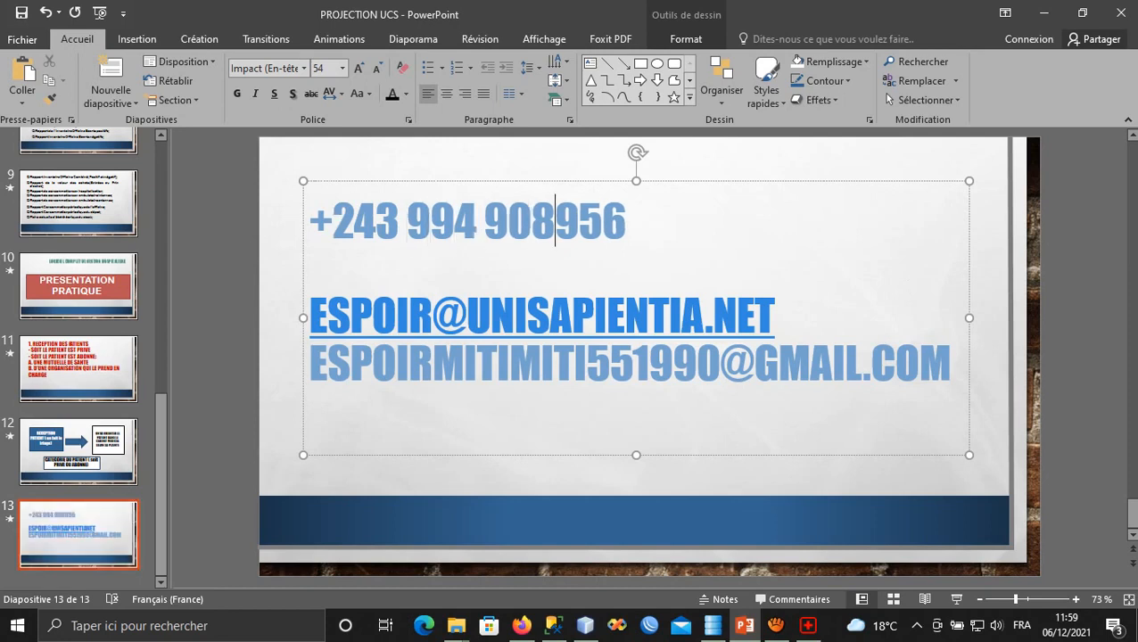
{"action": "left_click", "coordinate": [775, 625]}
{"action": "left_click", "coordinate": [709, 192]}
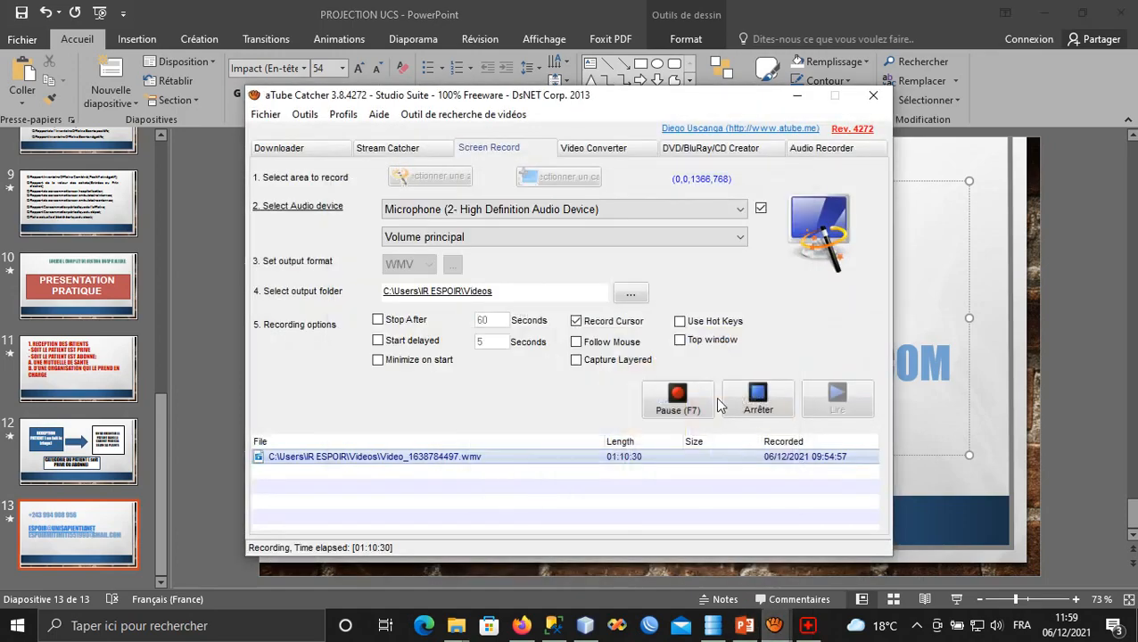